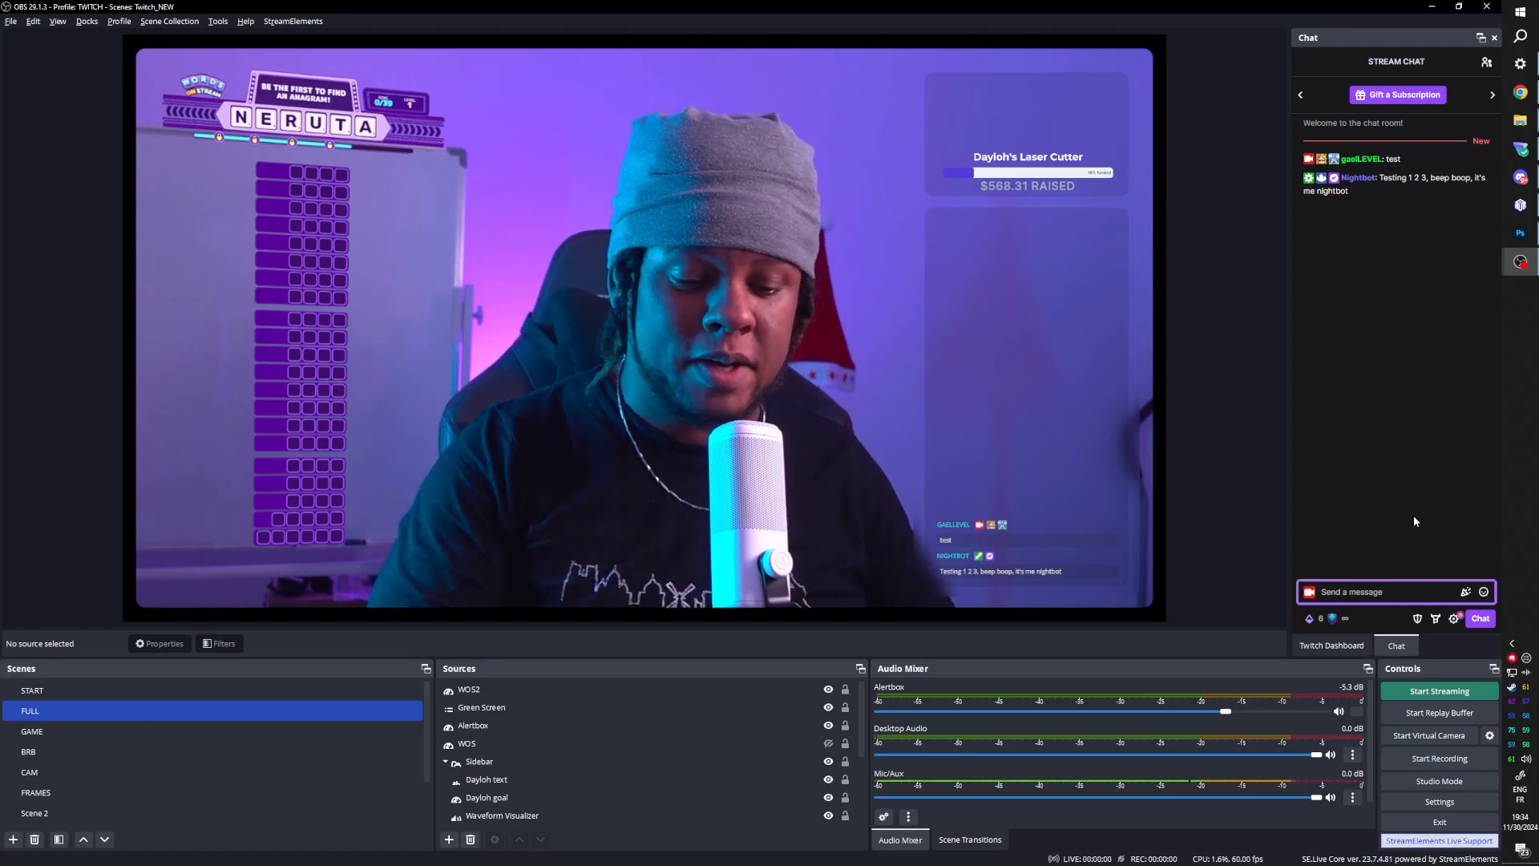
Step: Send the word "rune" as a message in the stream chat
text(rune)
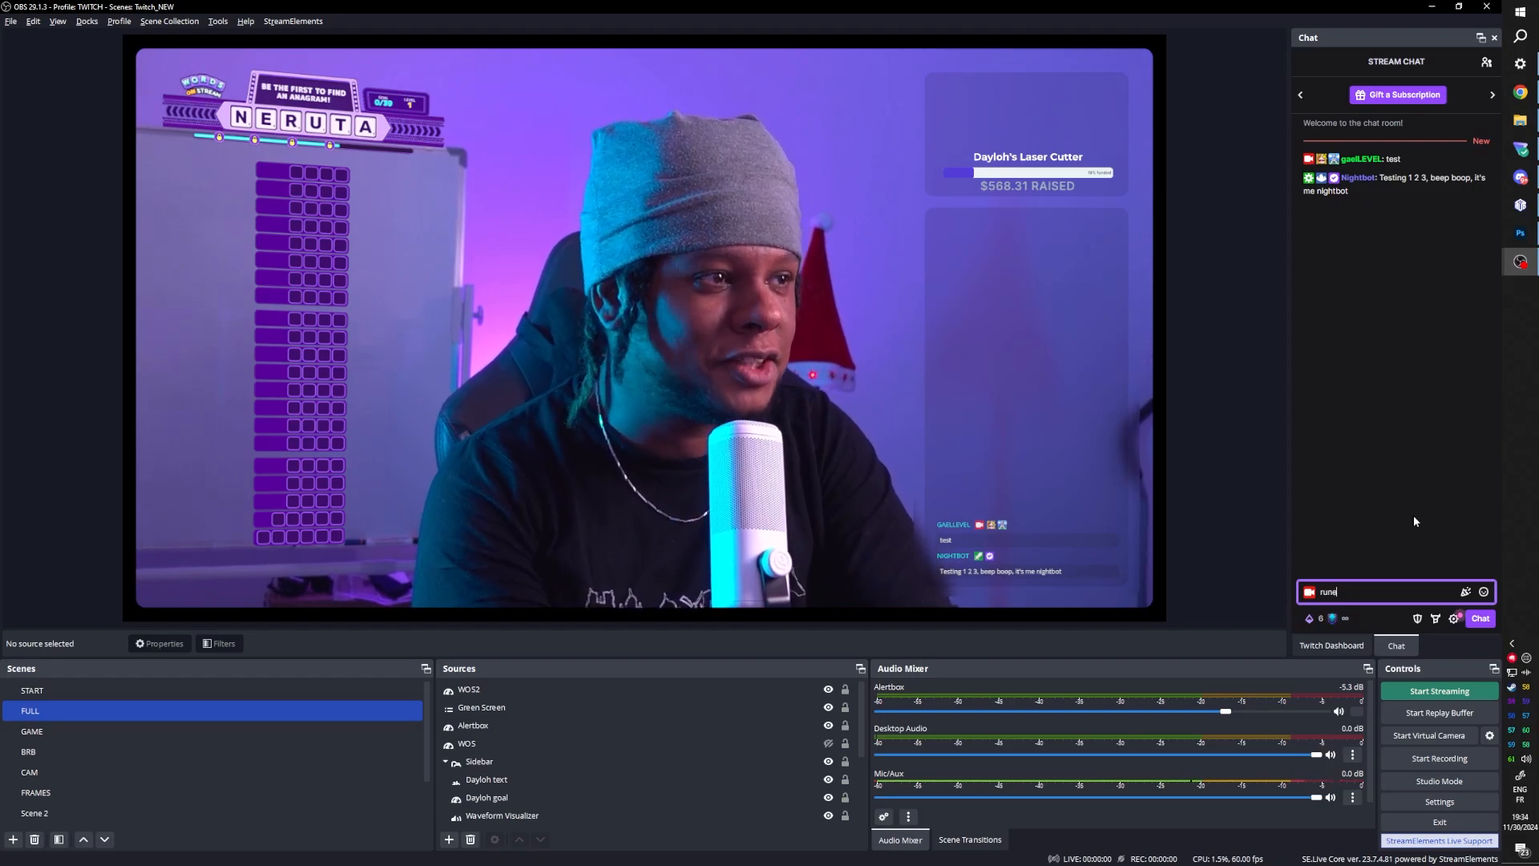
key(Return)
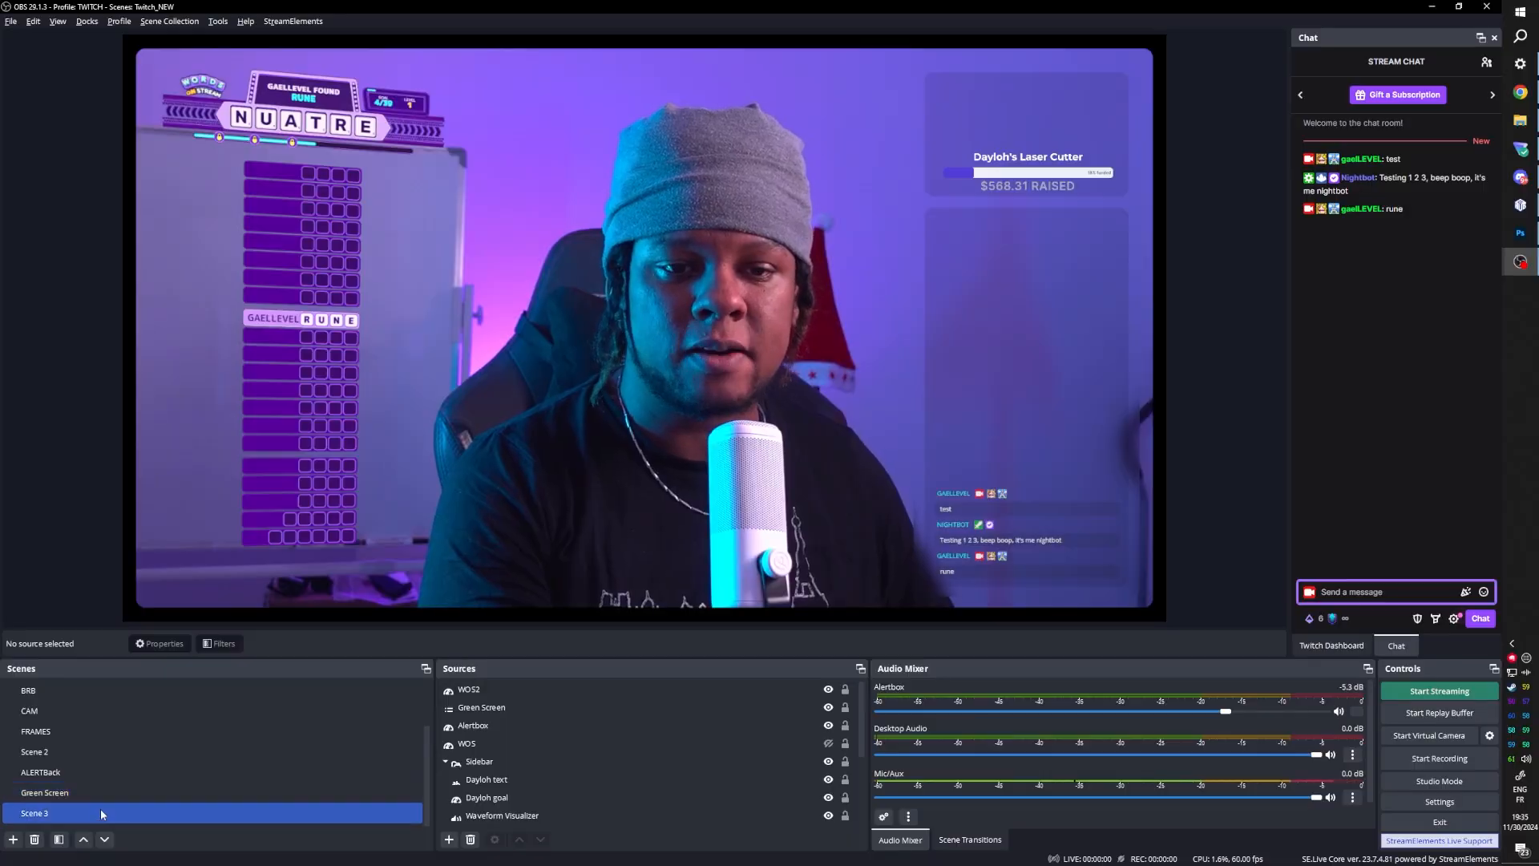
Step: Switch to Scene 3 and remove the wheel group from its sources, confirming the deletion
click(99, 808)
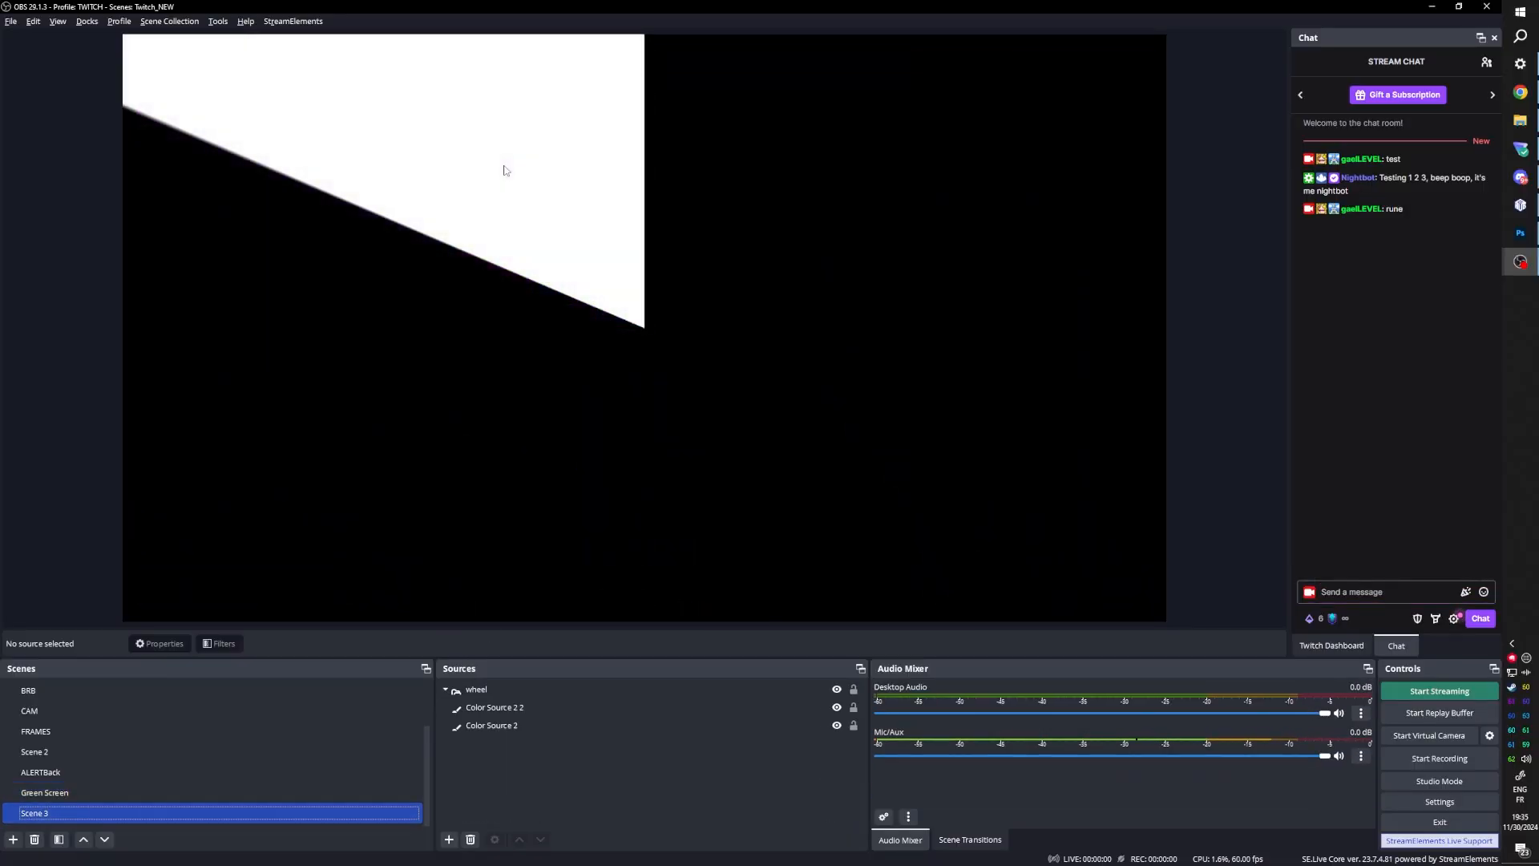
click(489, 691)
right_click(498, 695)
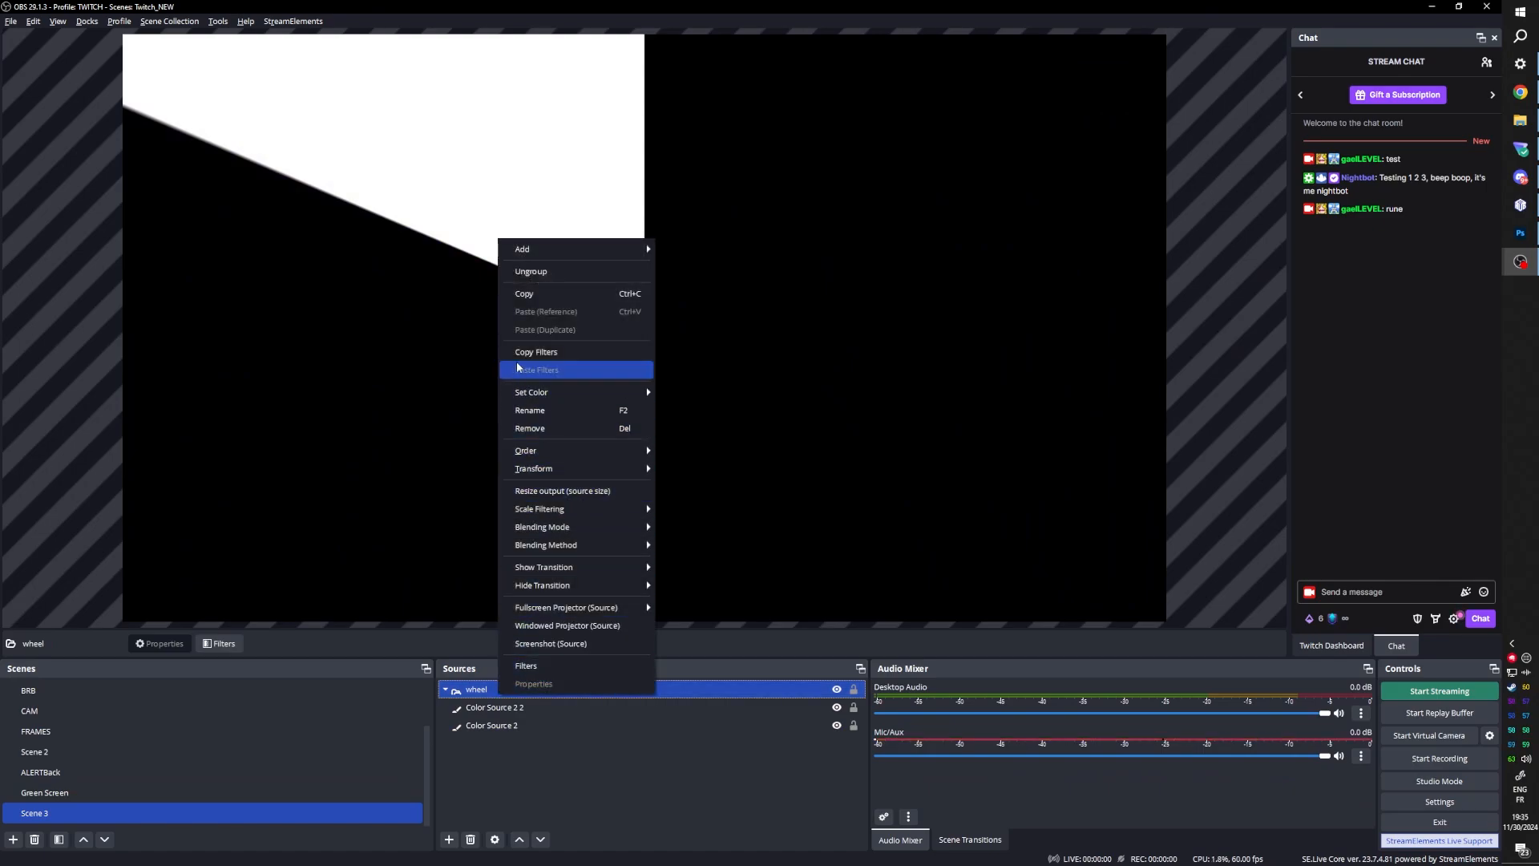
click(553, 431)
click(785, 451)
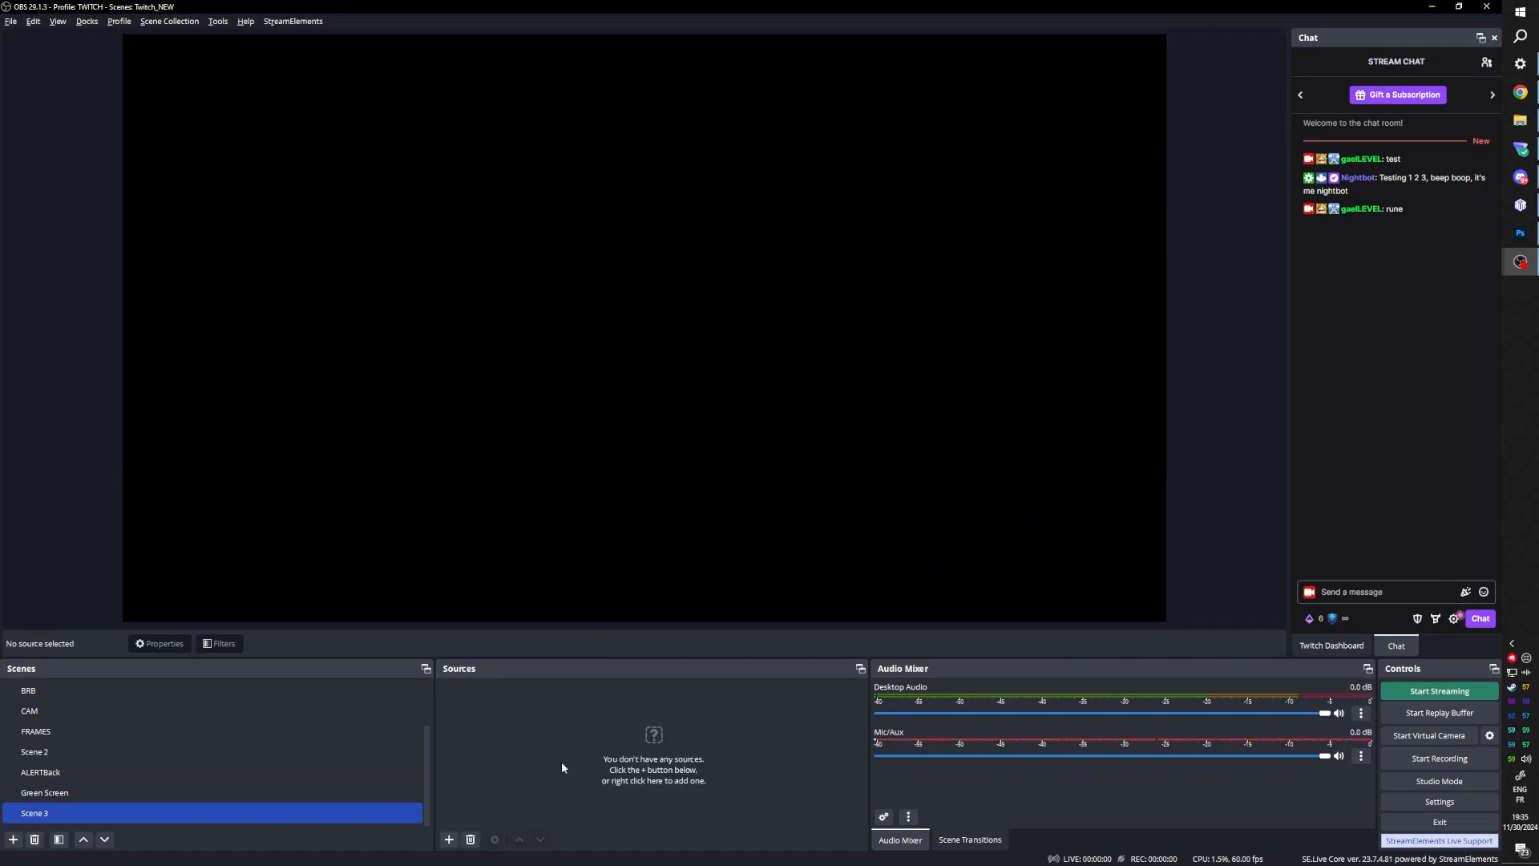
Step: Add a new Color Source named "black" to Scene 3
click(448, 839)
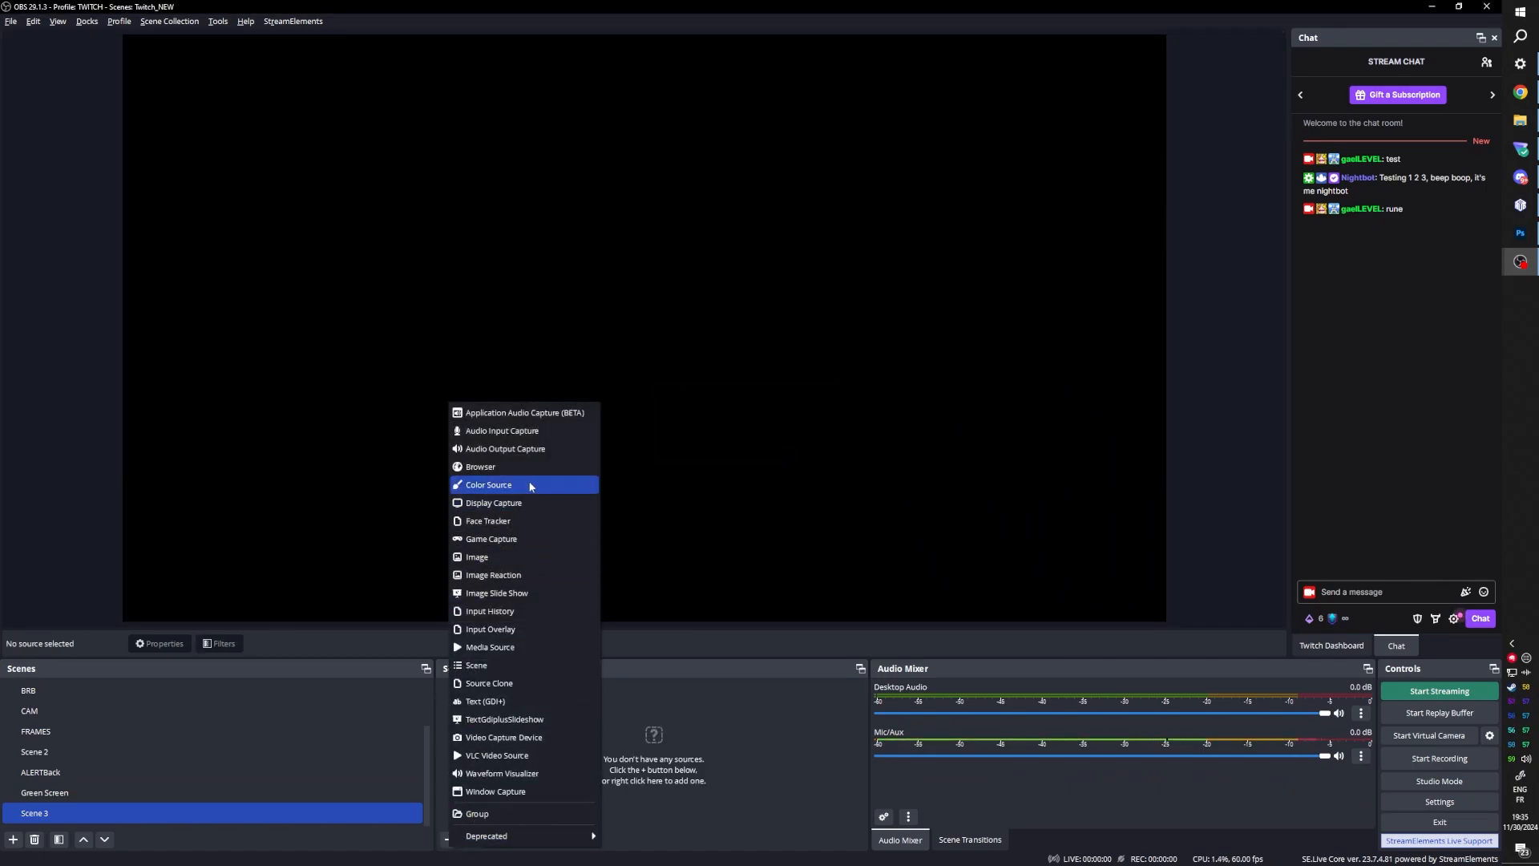
click(531, 486)
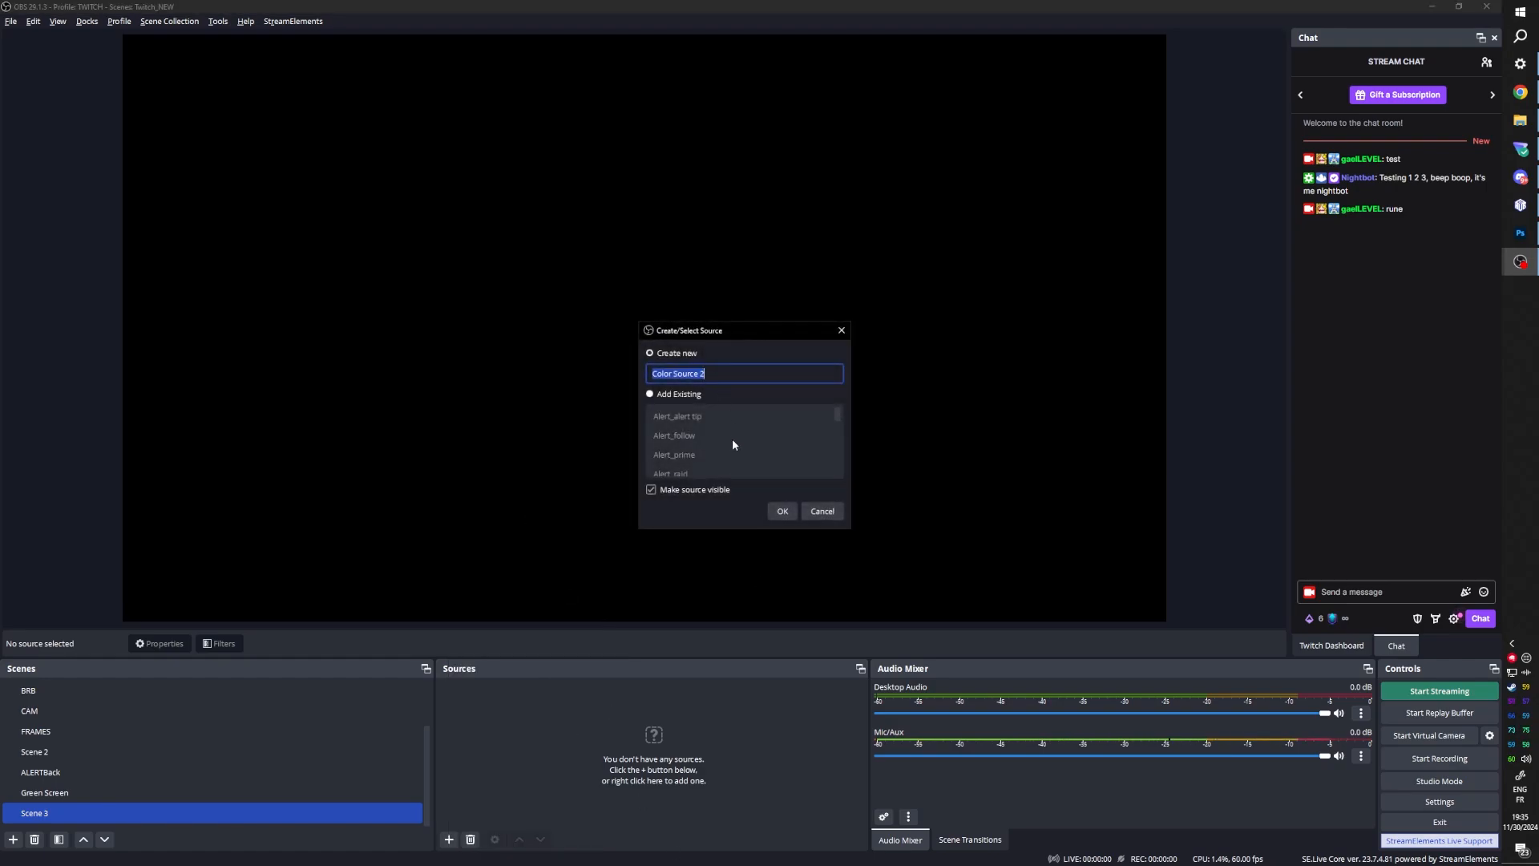
text(black)
key(Return)
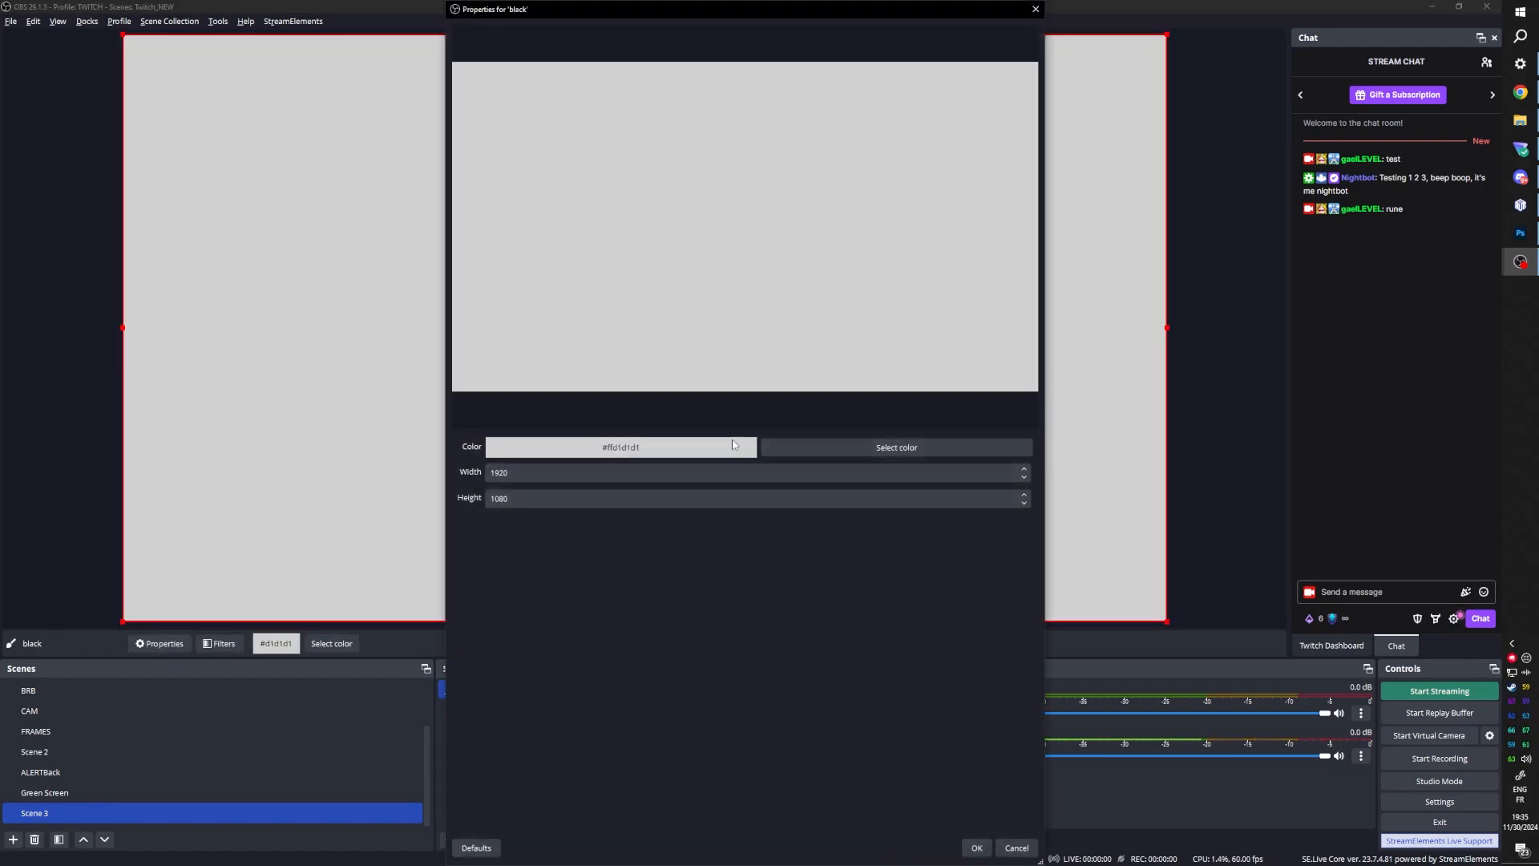
Step: Set the black source's colour to #000000 and its width and height to 2200 each, and accept the properties
click(867, 450)
click(592, 313)
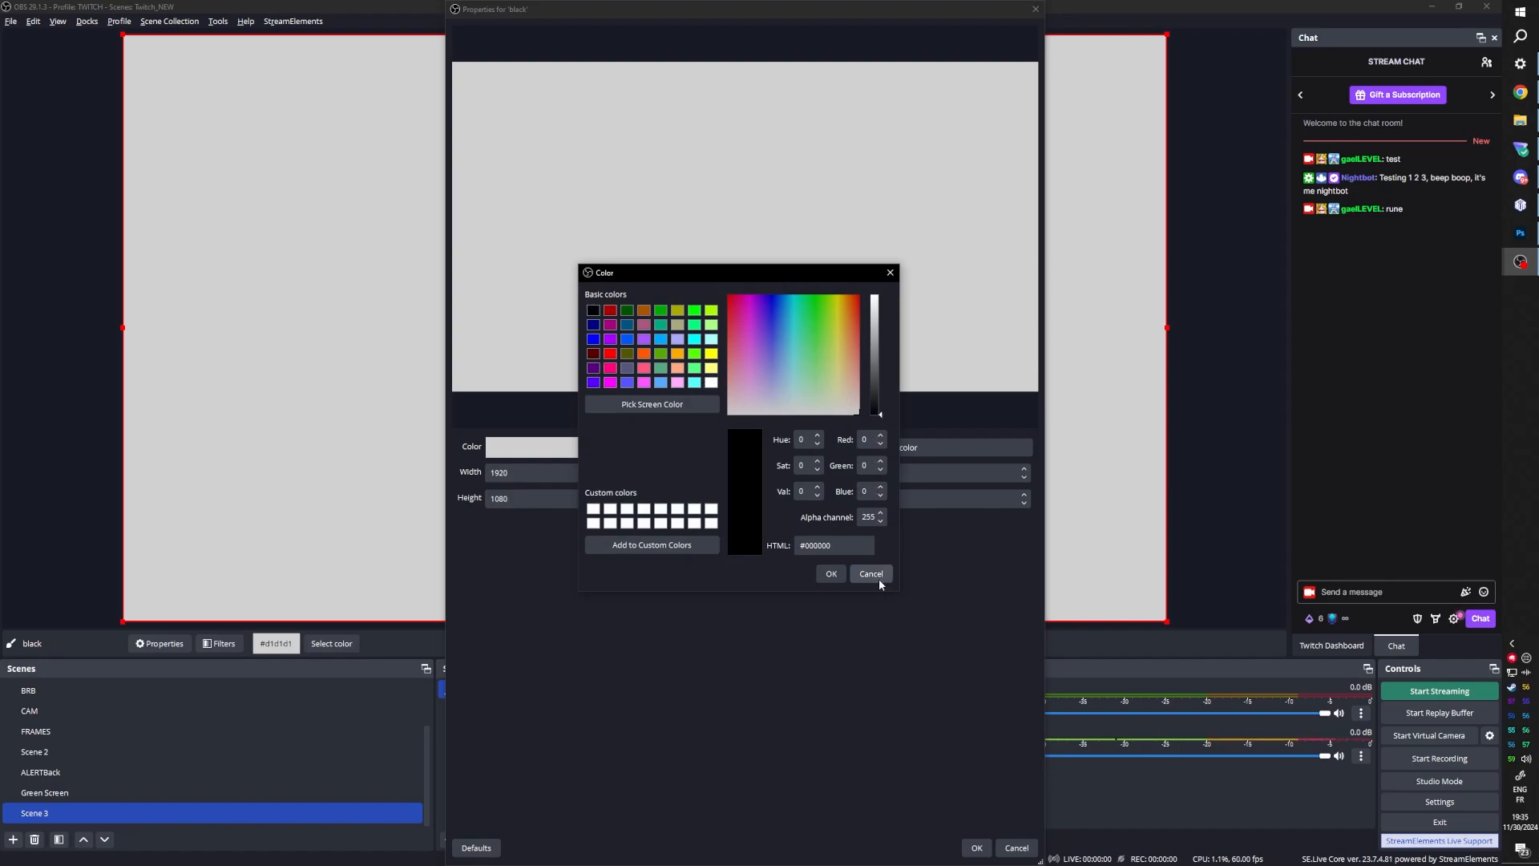
click(832, 574)
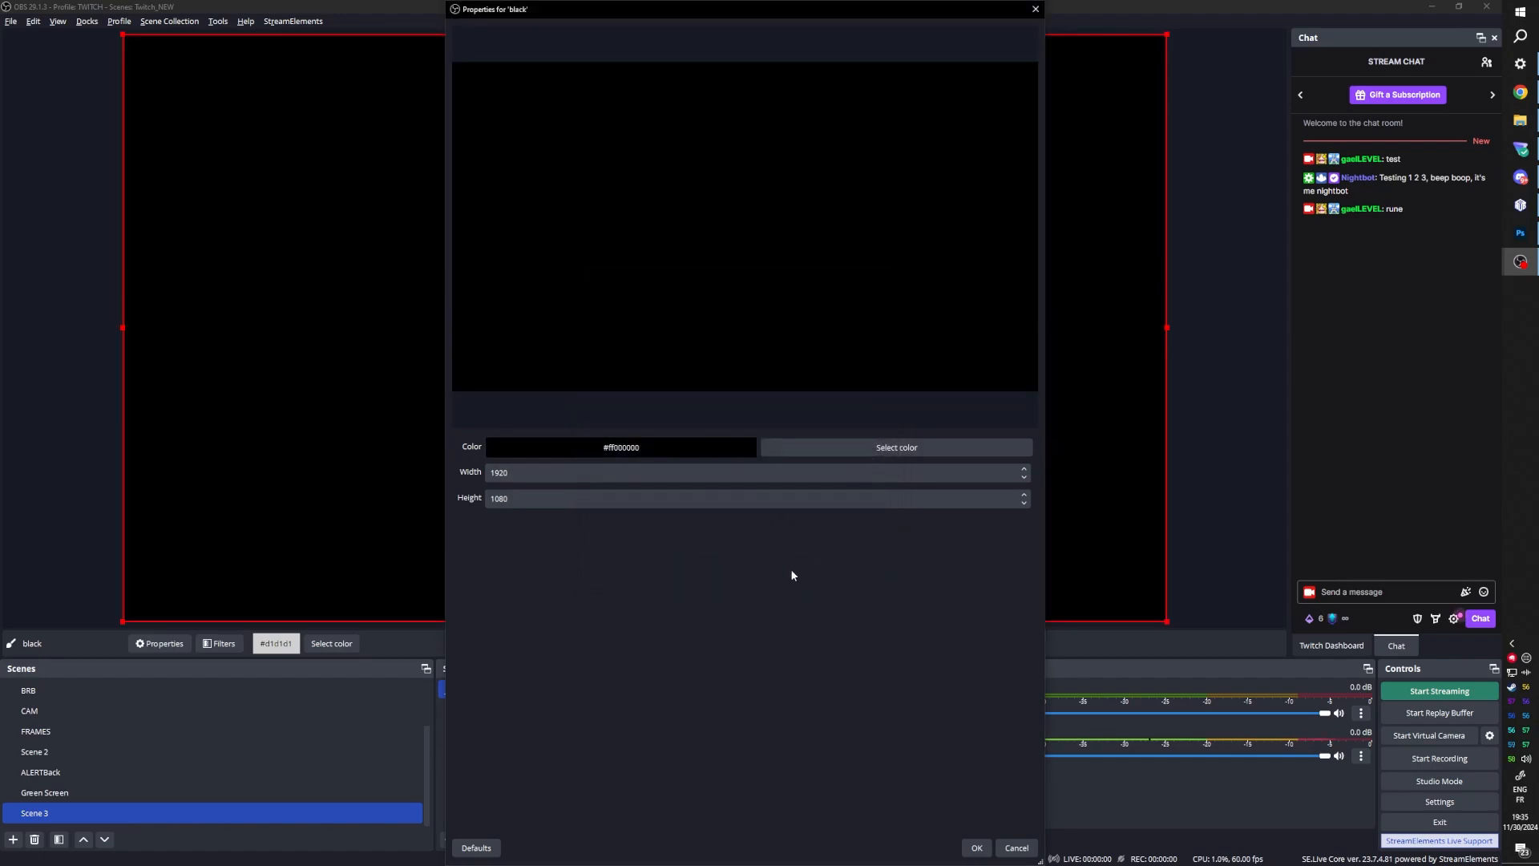
double_click(526, 472)
text(2200)
double_click(487, 498)
text(2200)
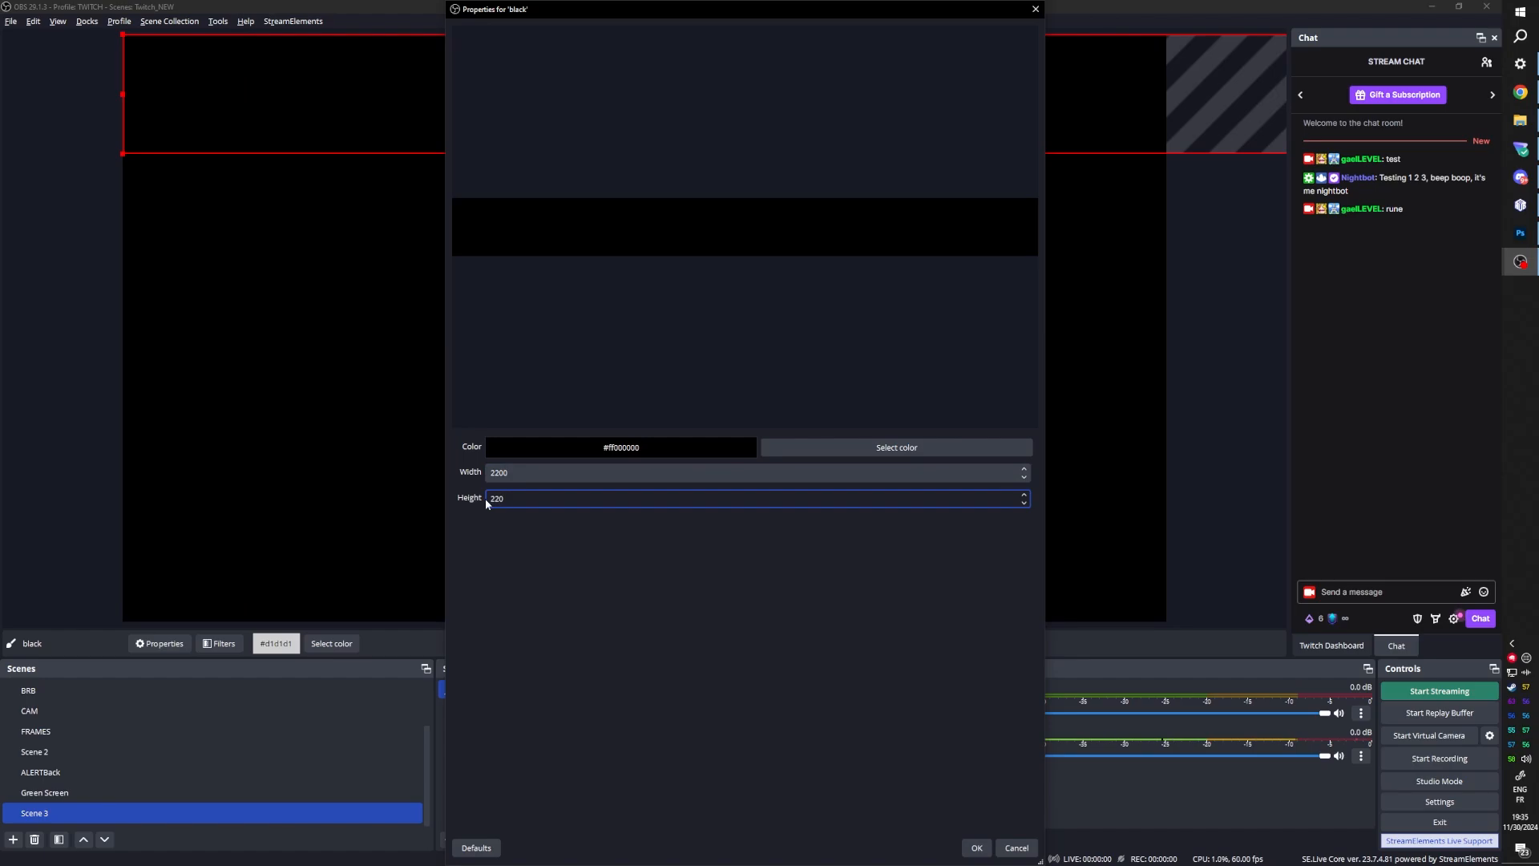
key(Return)
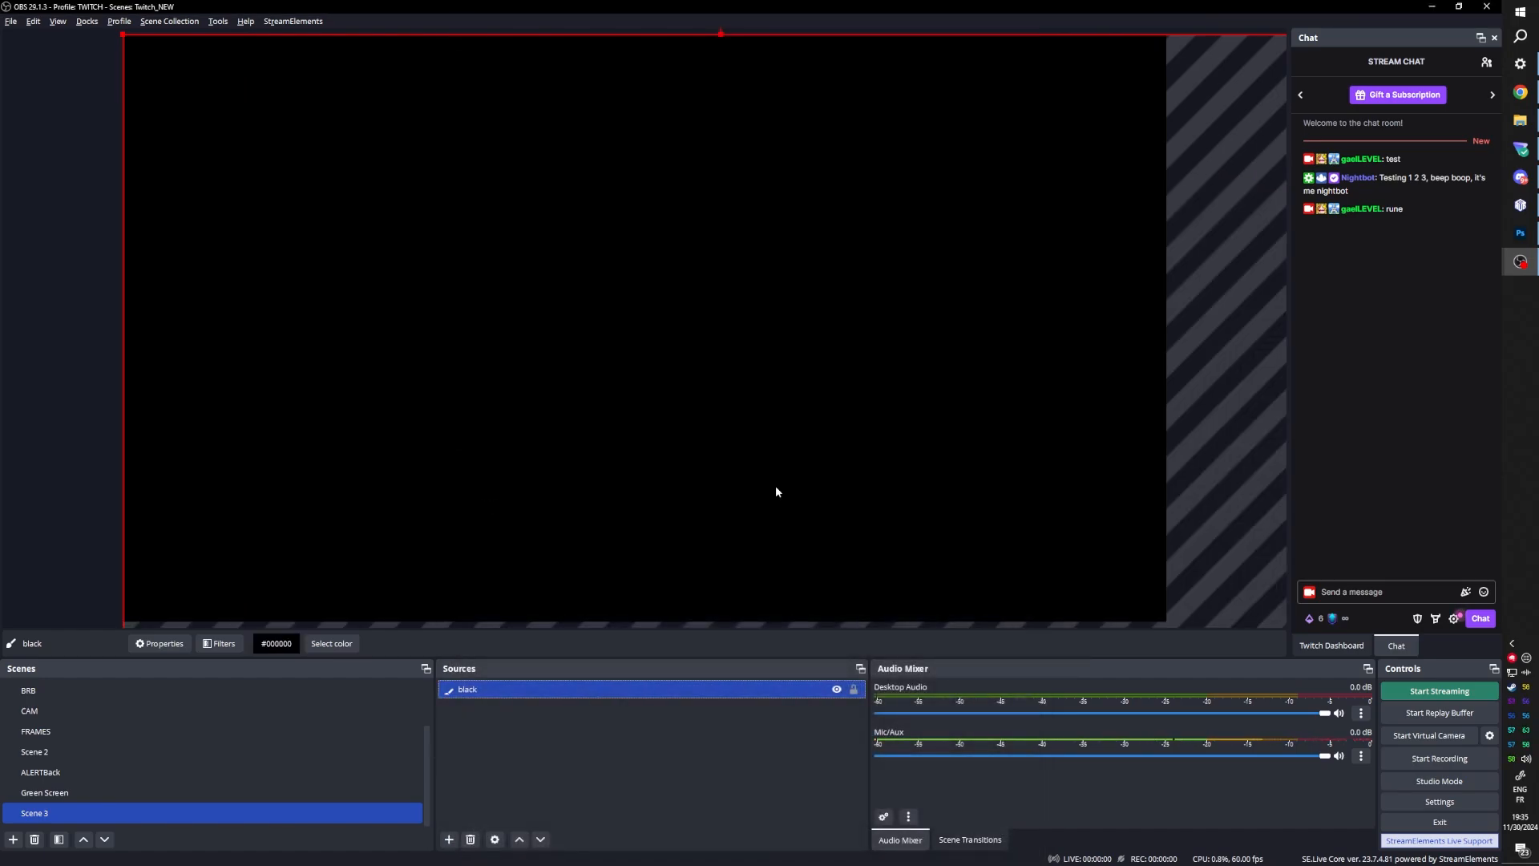
Step: Set the black source's positional alignment to Center and center the source on the canvas
key(ctrl+d)
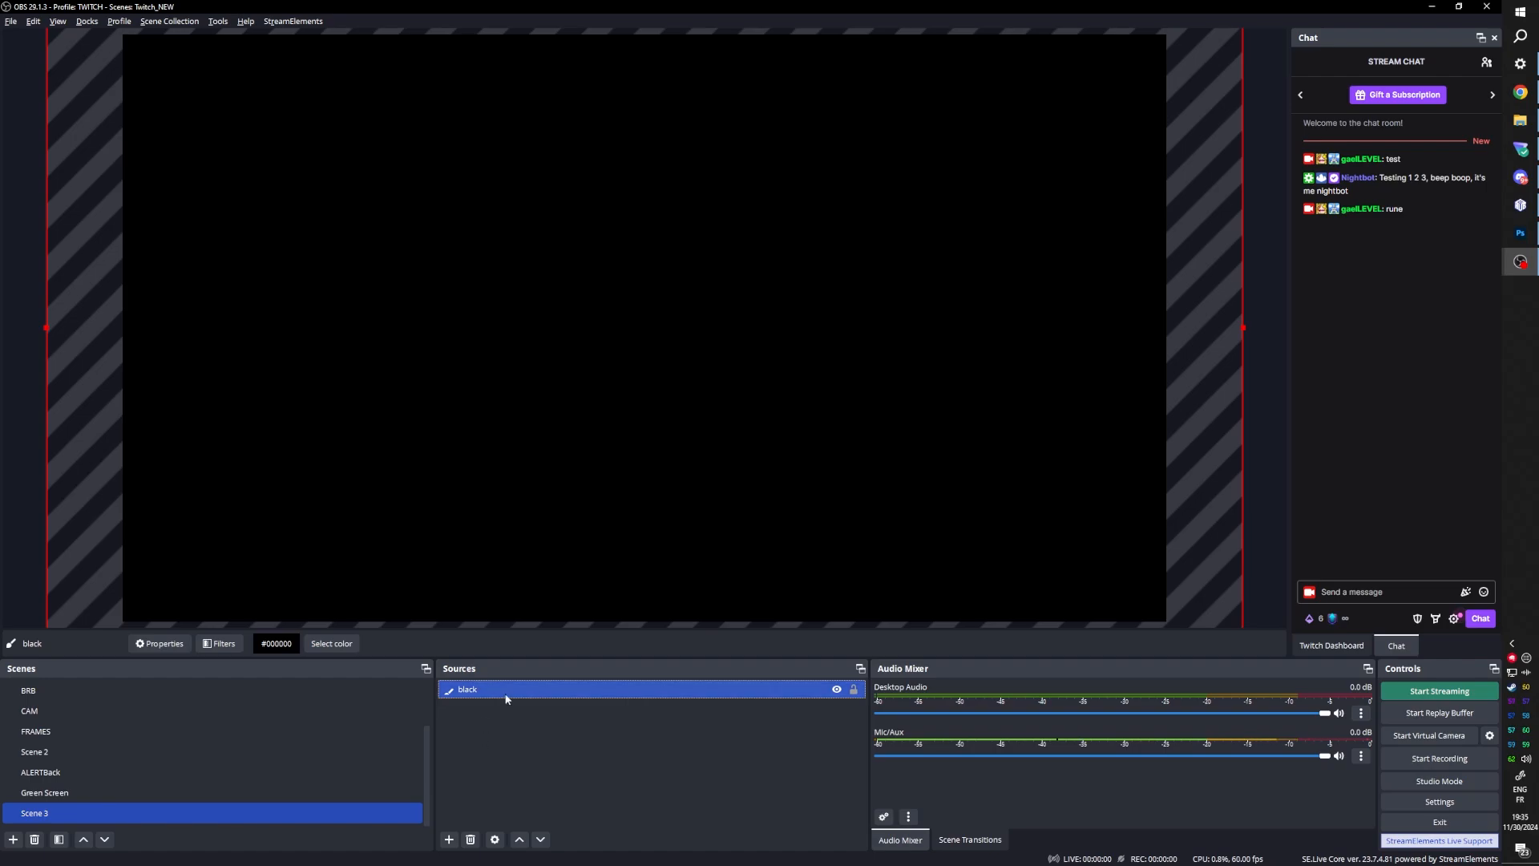
key(ctrl+e)
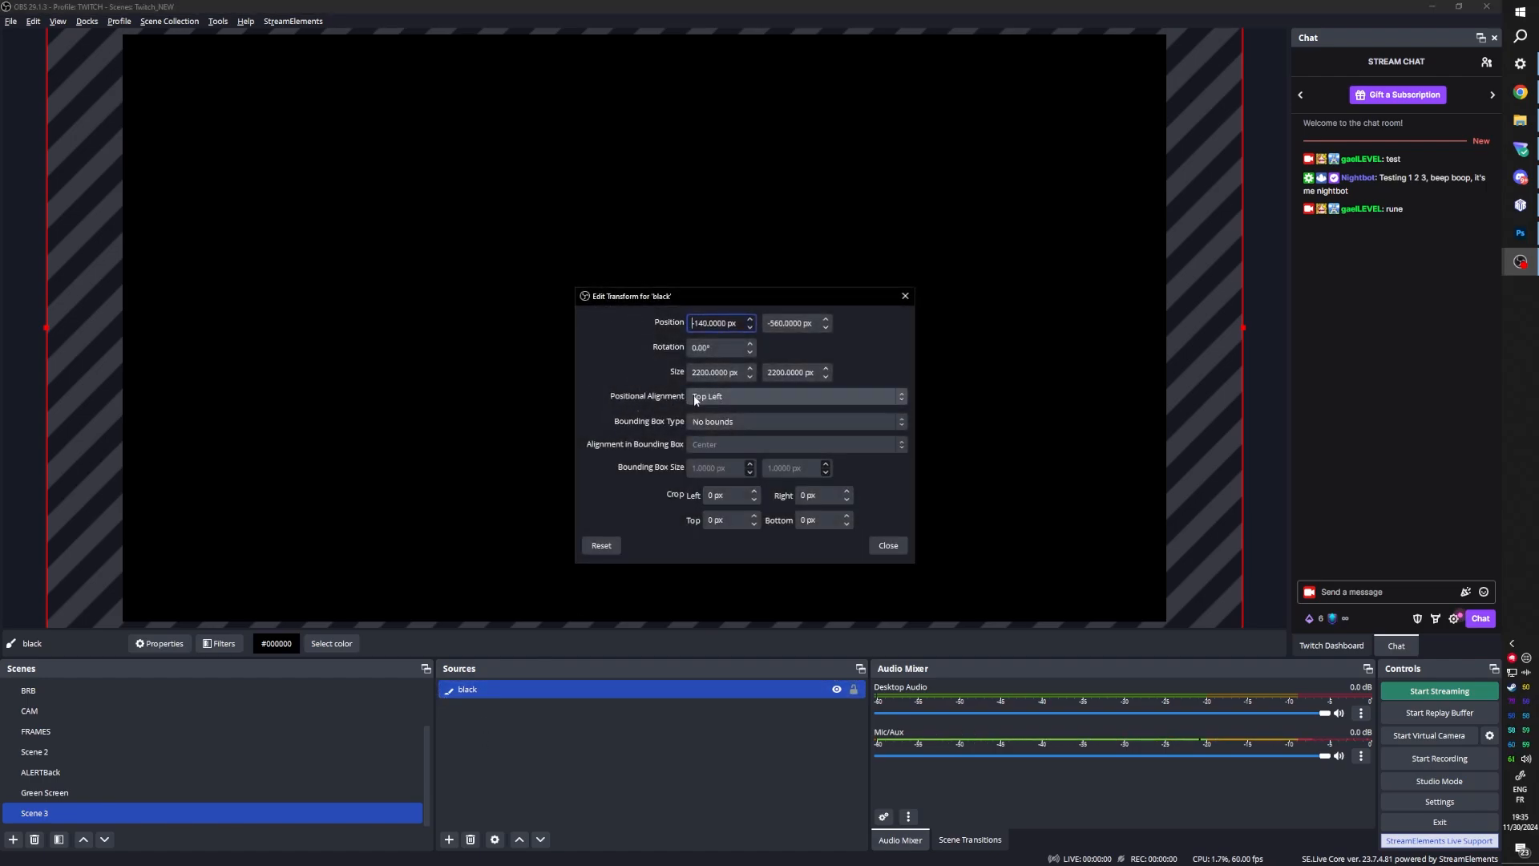
click(744, 397)
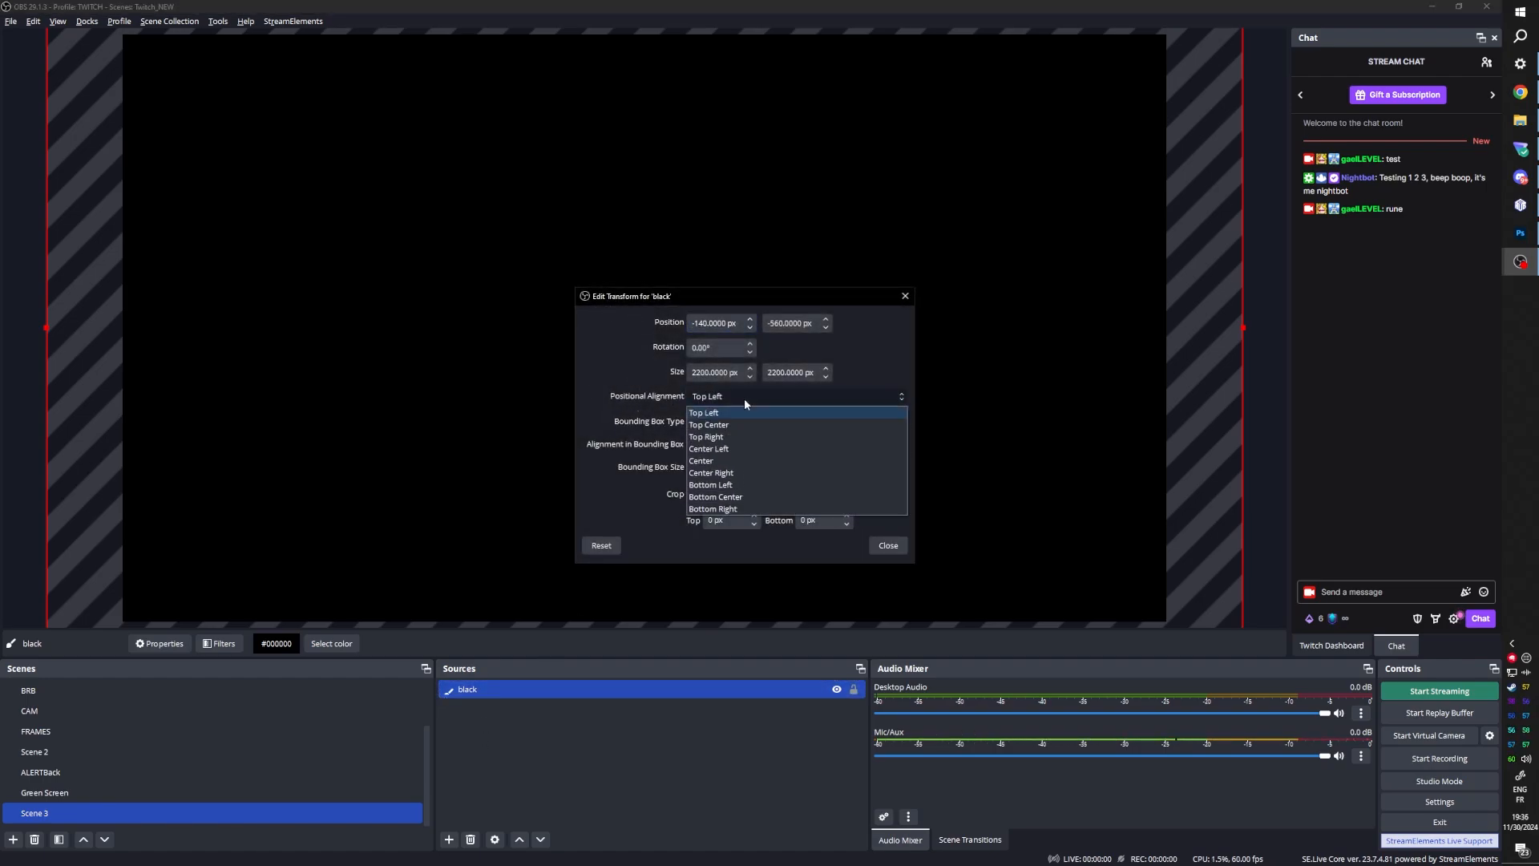
click(742, 462)
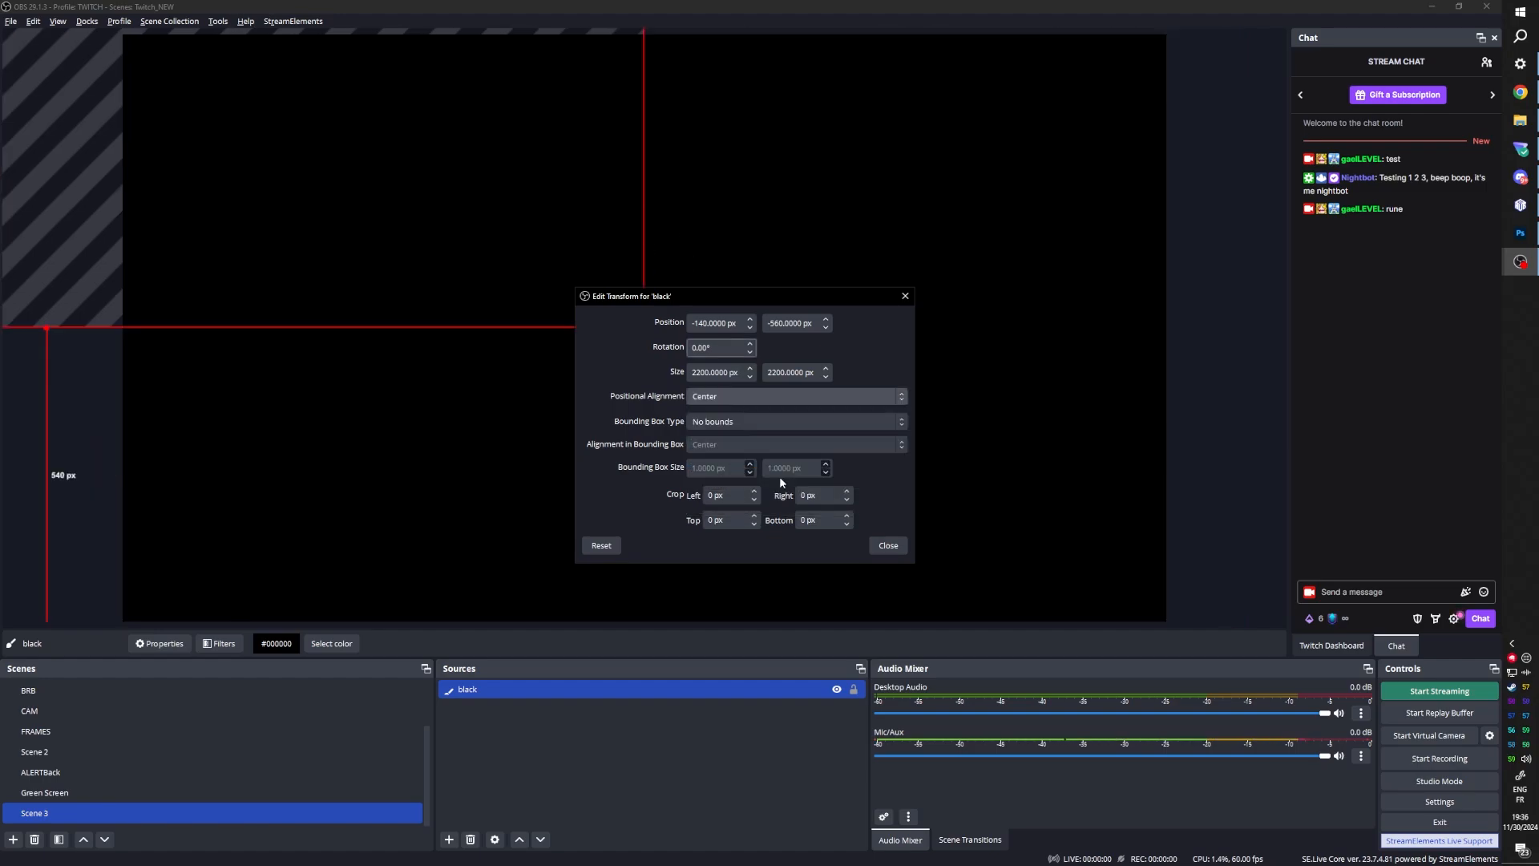
click(890, 547)
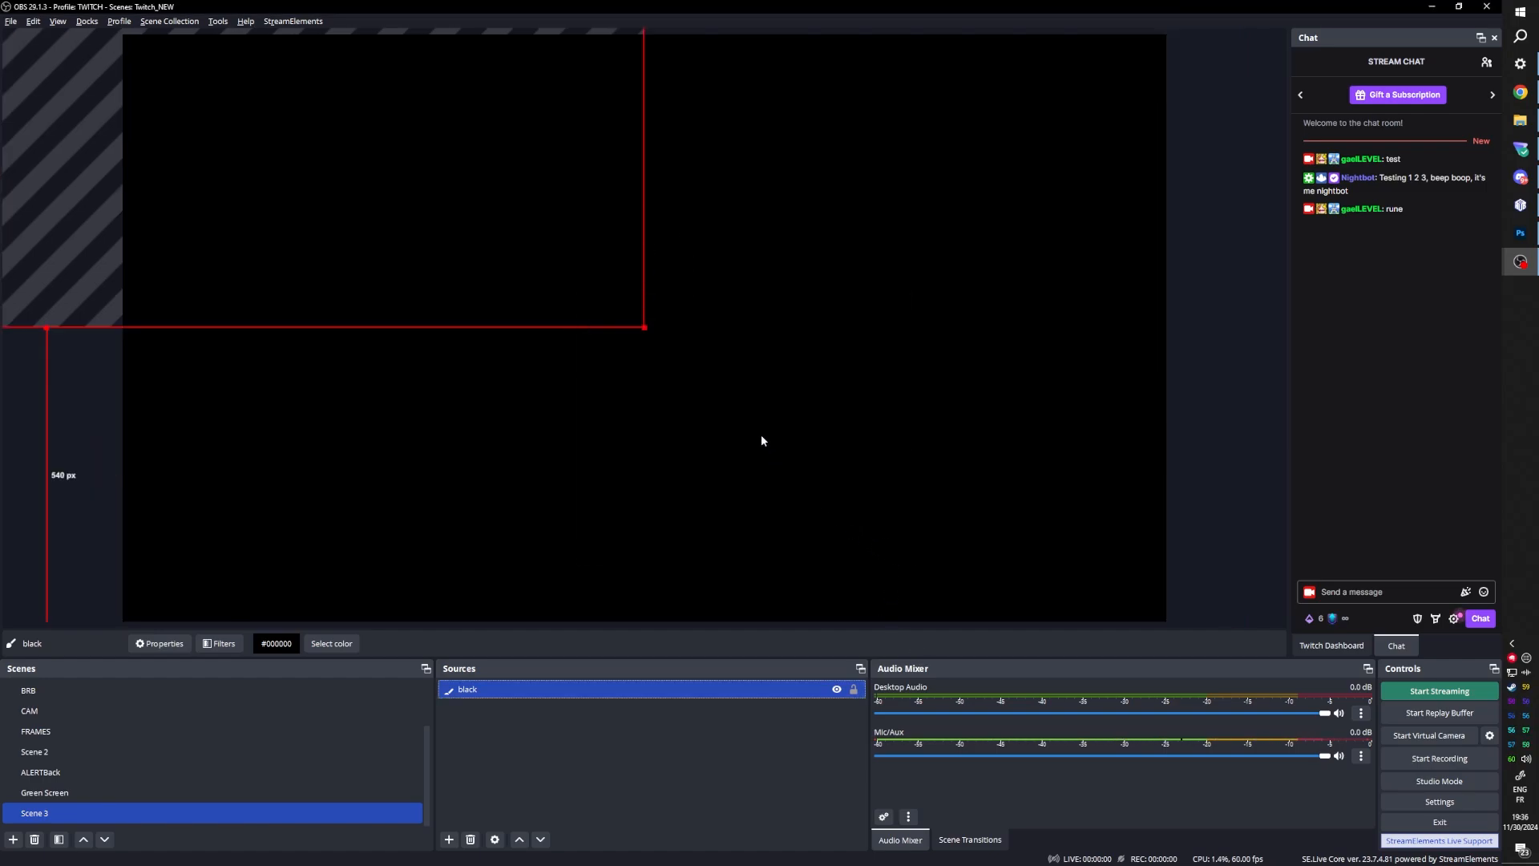
key(ctrl+d)
Step: Copy the black source, paste it as a duplicate and rename the copy "white"
click(515, 715)
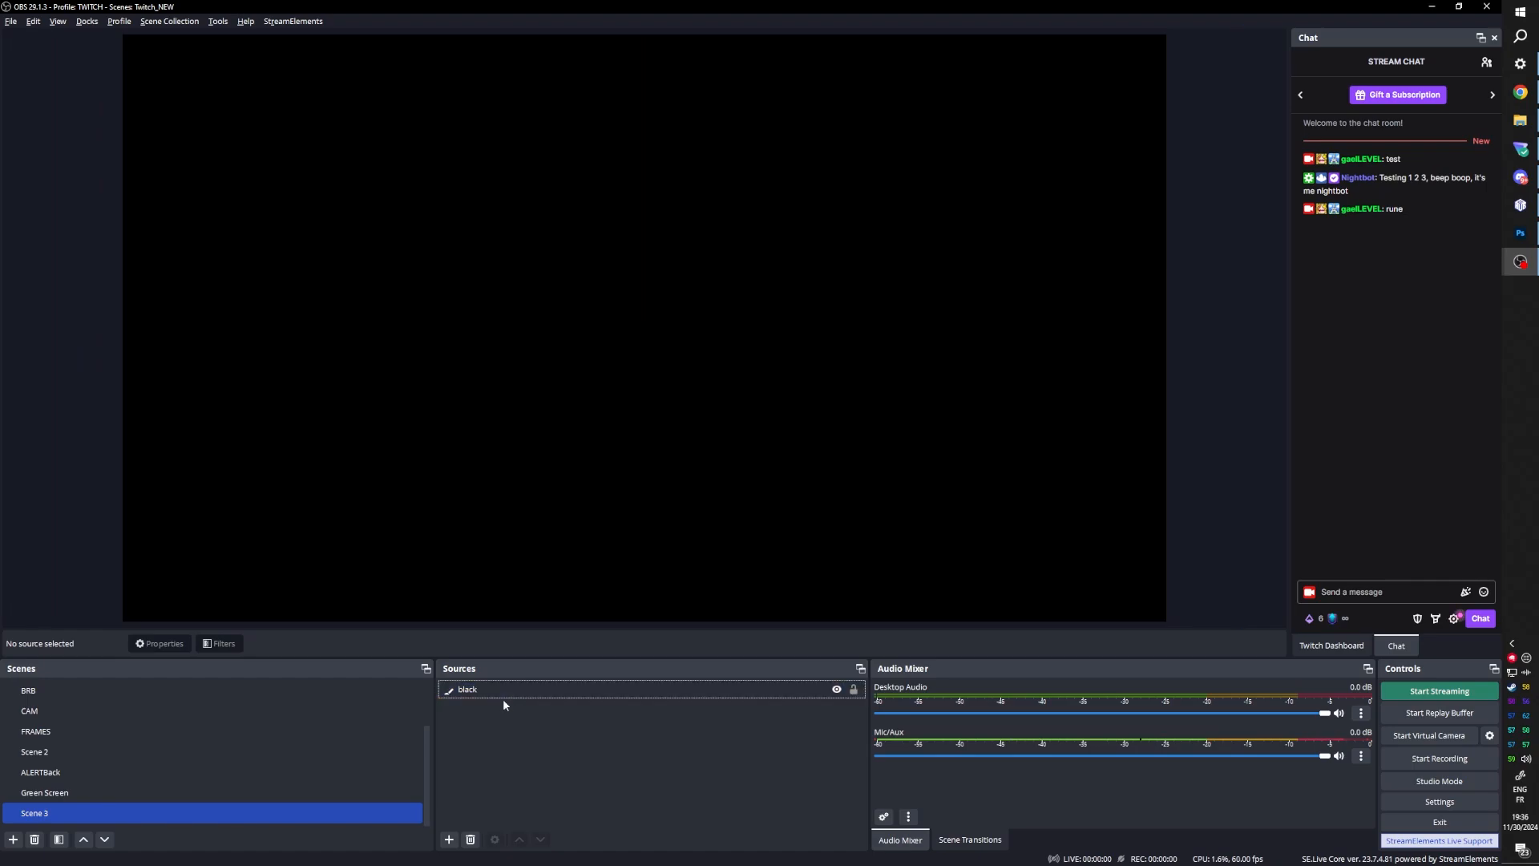
right_click(512, 687)
click(550, 288)
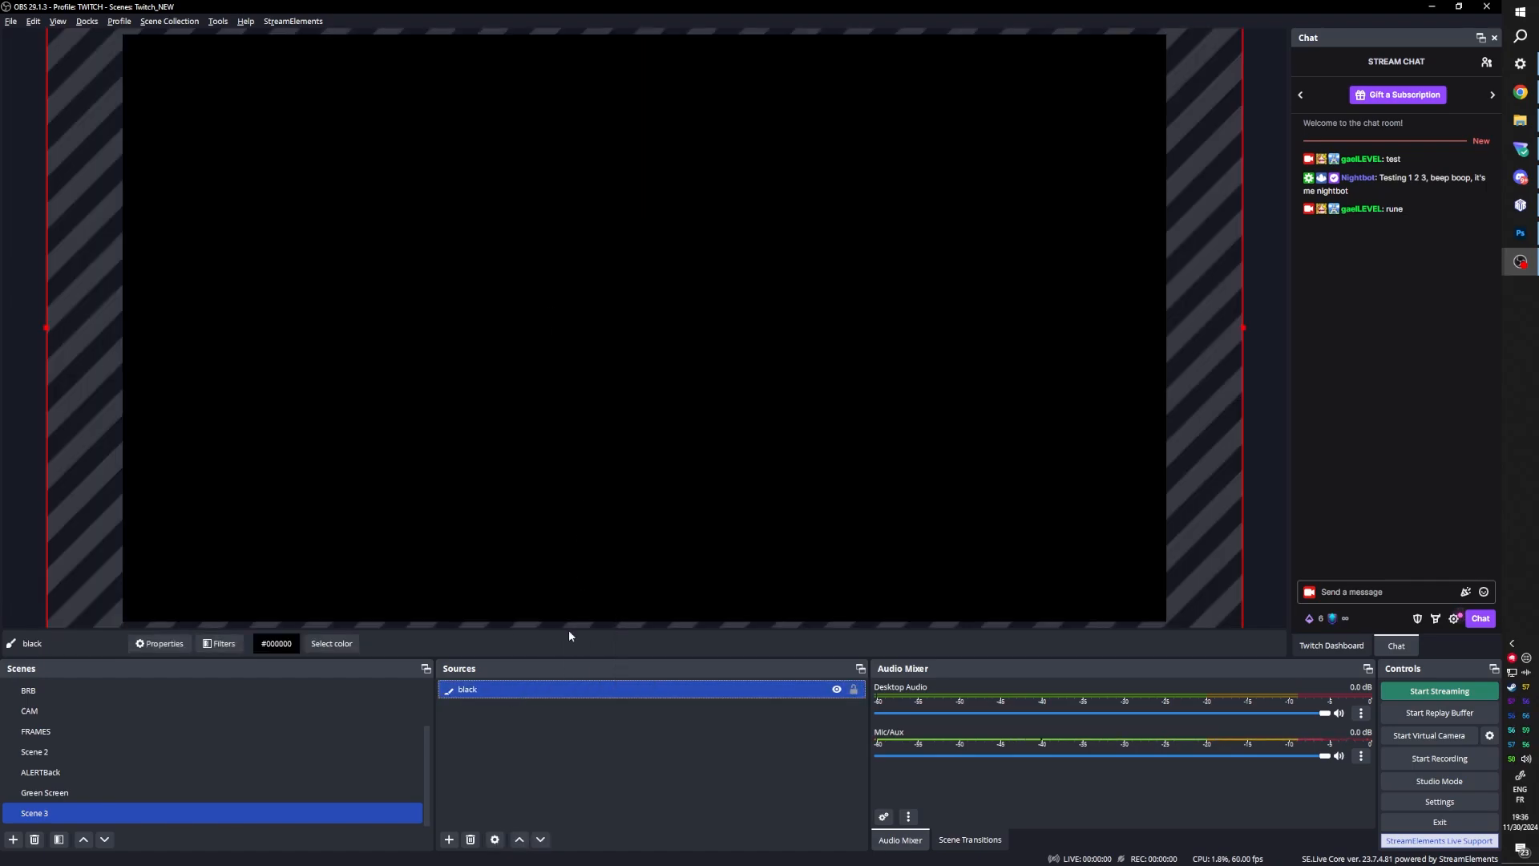
right_click(532, 689)
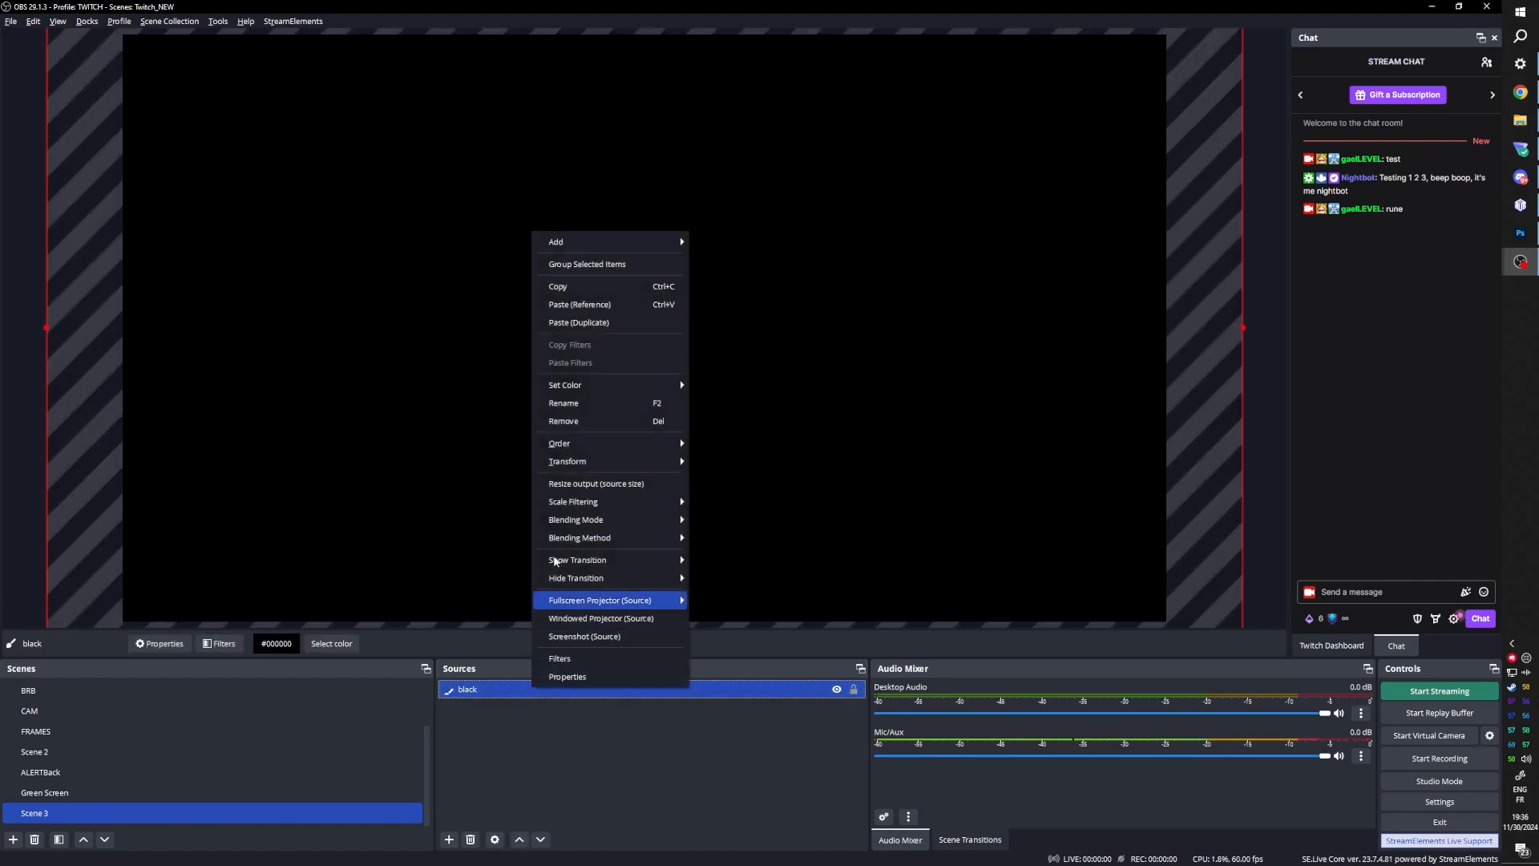
click(585, 322)
click(532, 690)
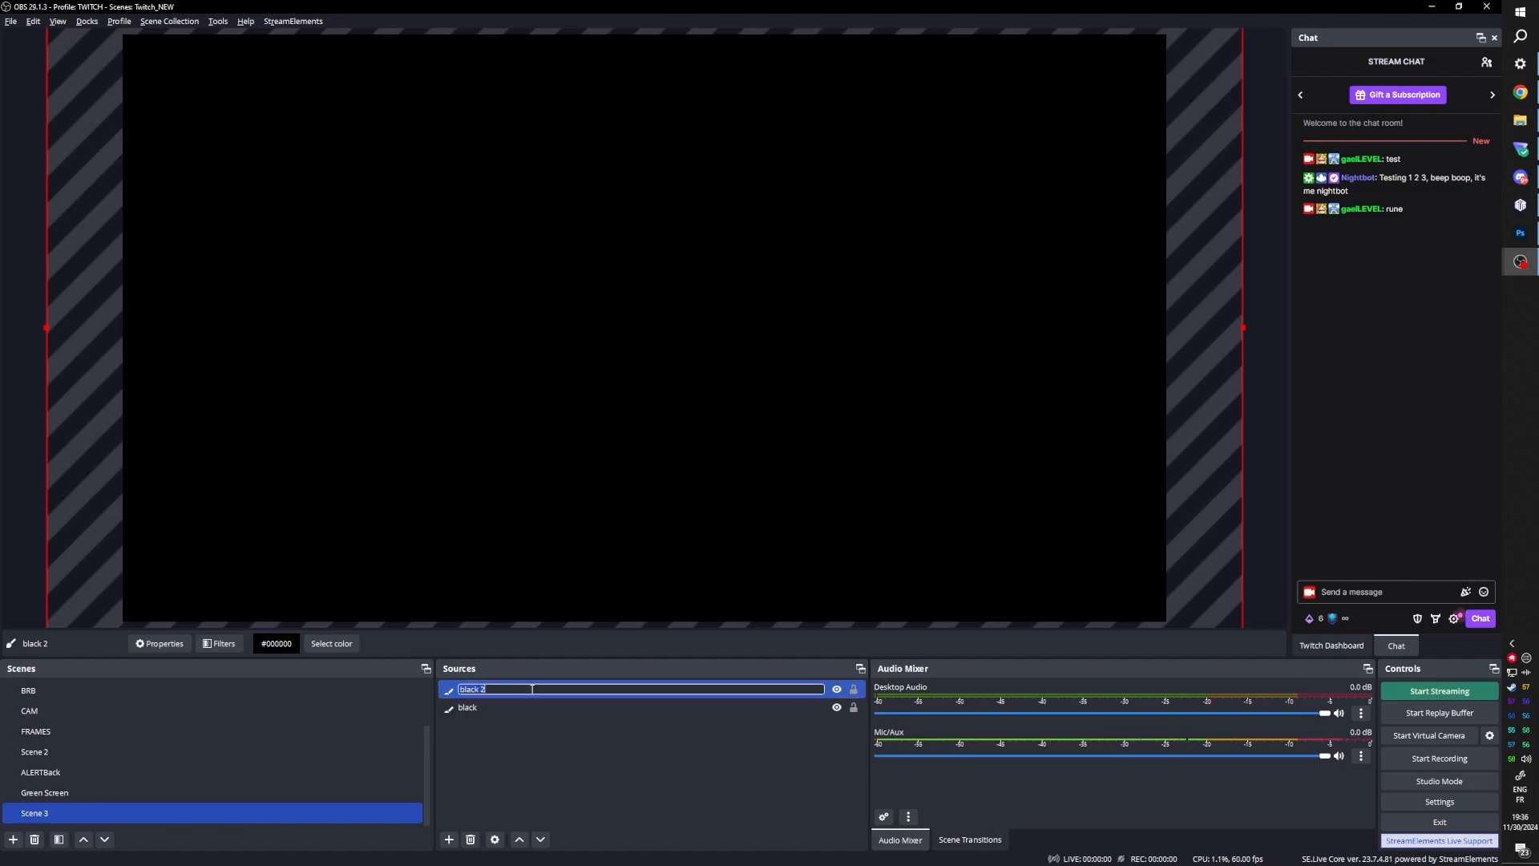
key(Return)
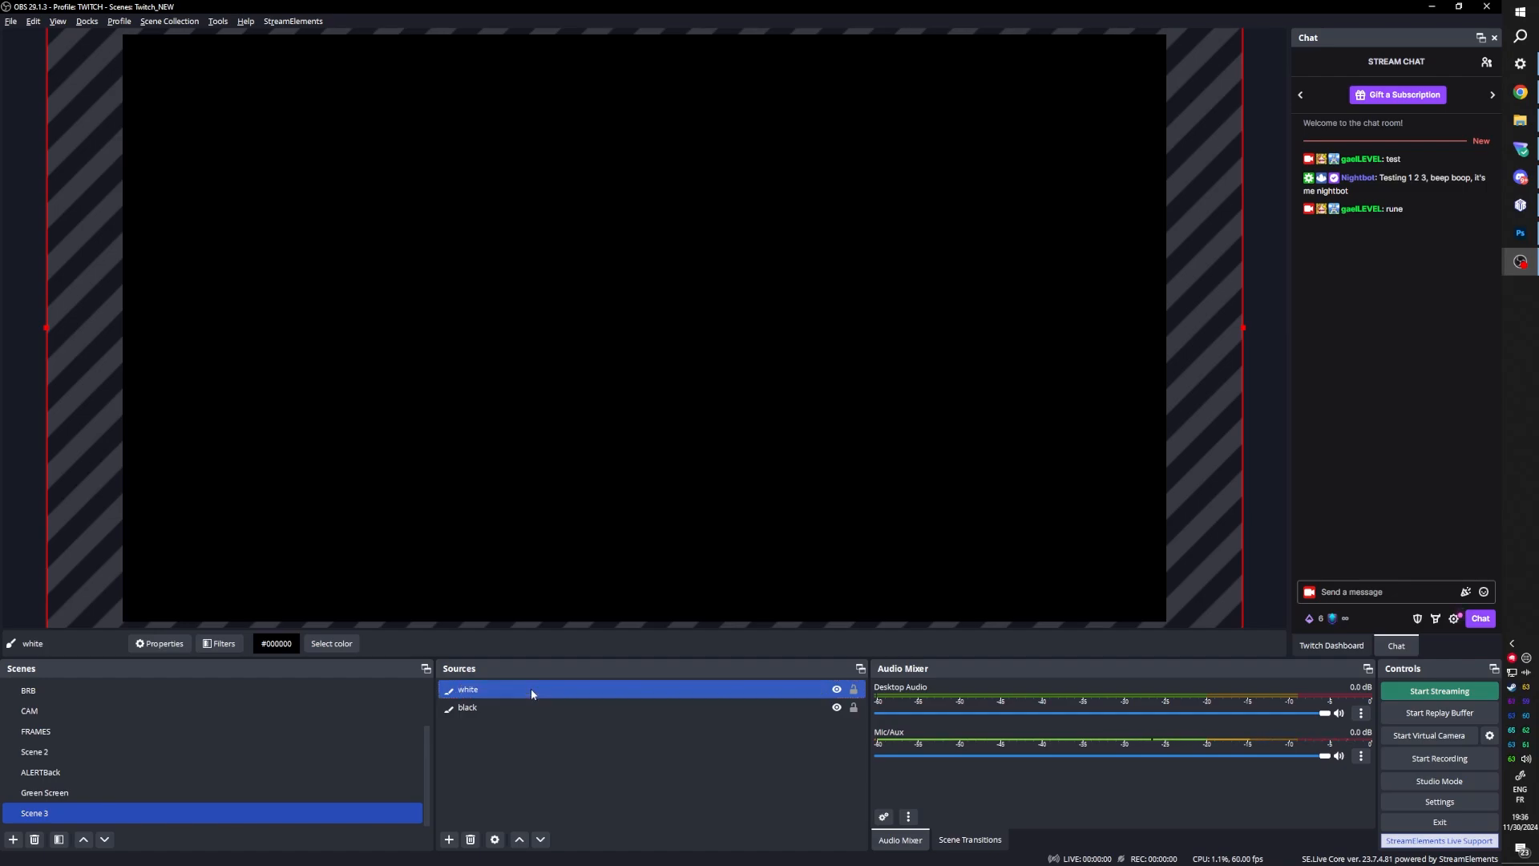
Step: Change the white source's colour to #ffffff
click(320, 644)
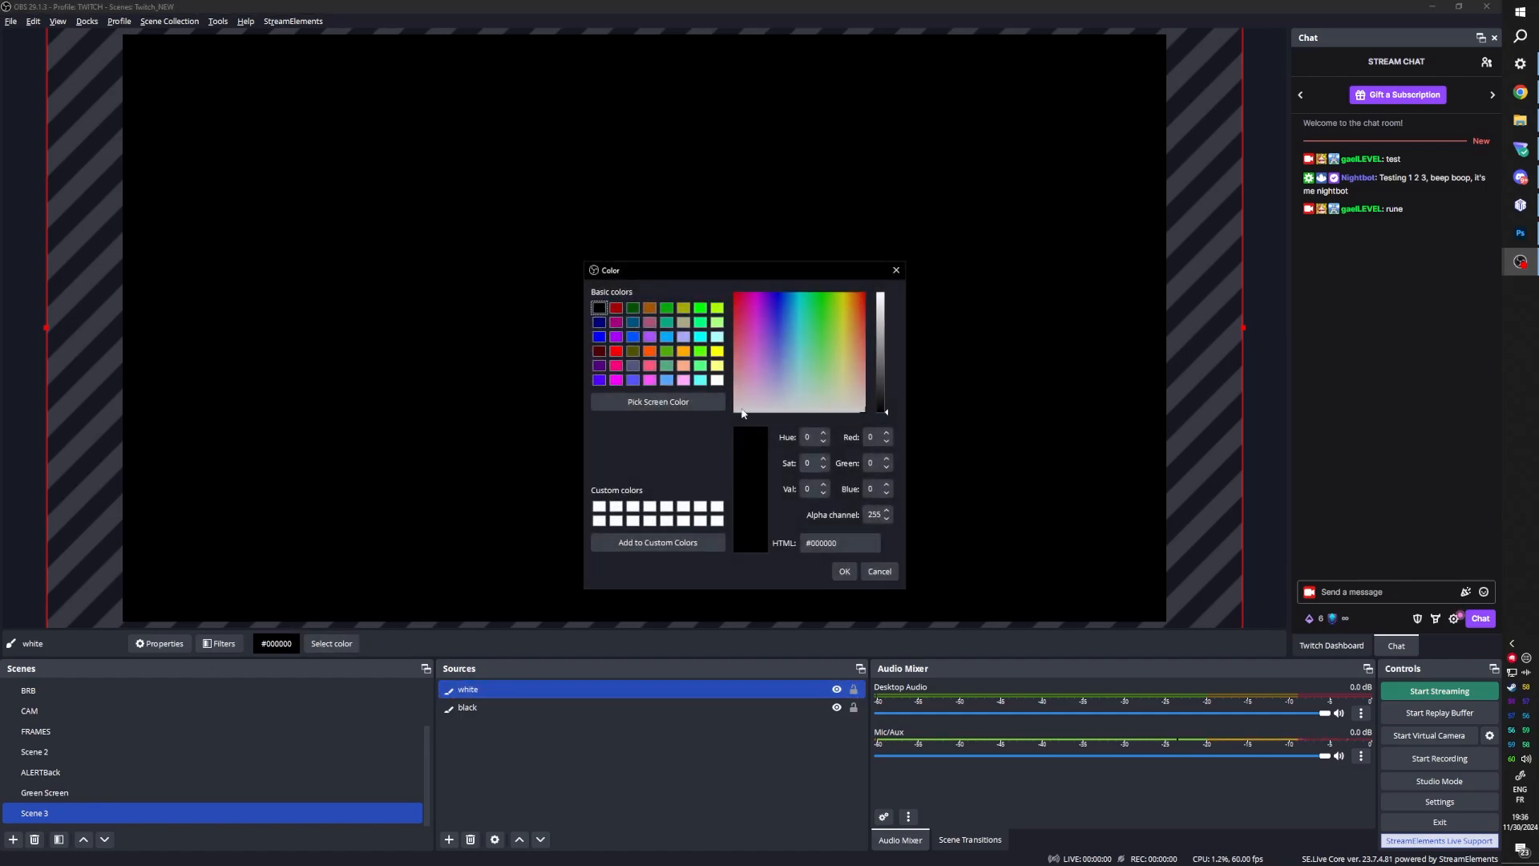
click(718, 381)
click(845, 571)
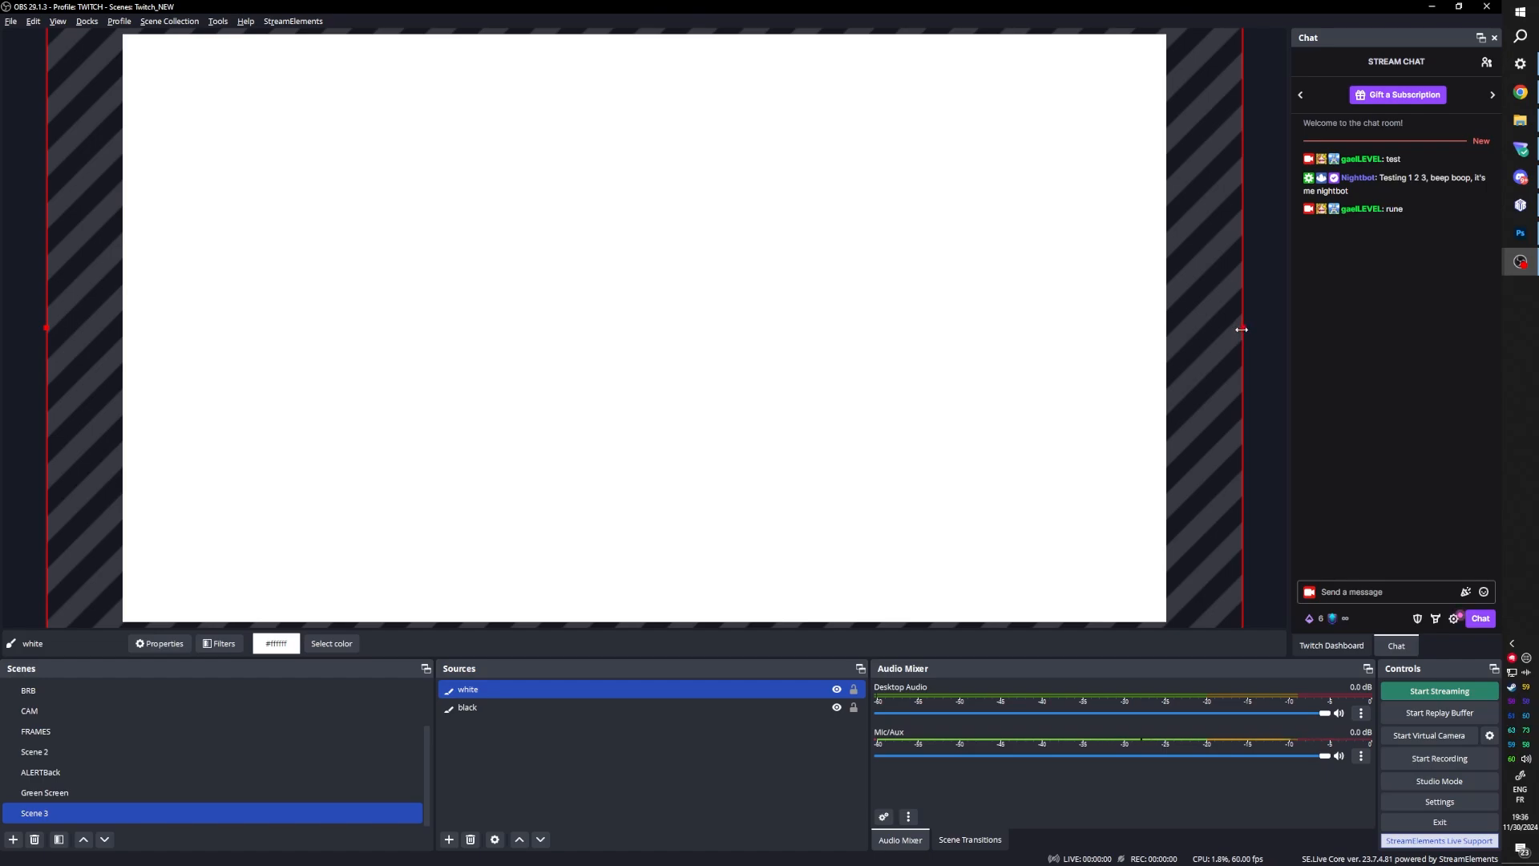
Step: Crop the white source from its right edge to about half width and align it with the black source's left edge
drag(1241, 329, 697, 416)
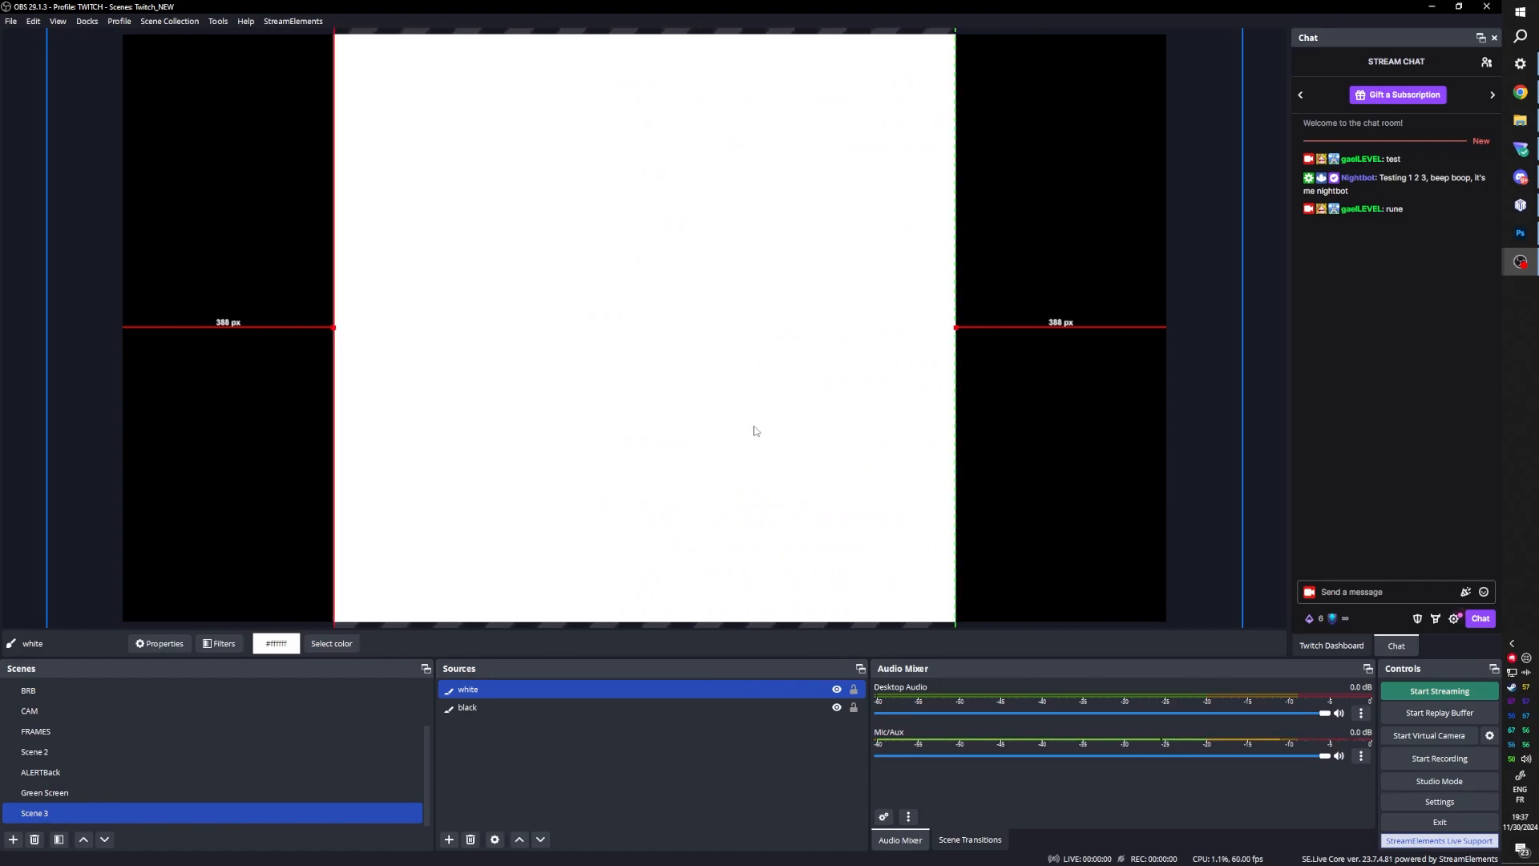
drag(840, 420, 564, 402)
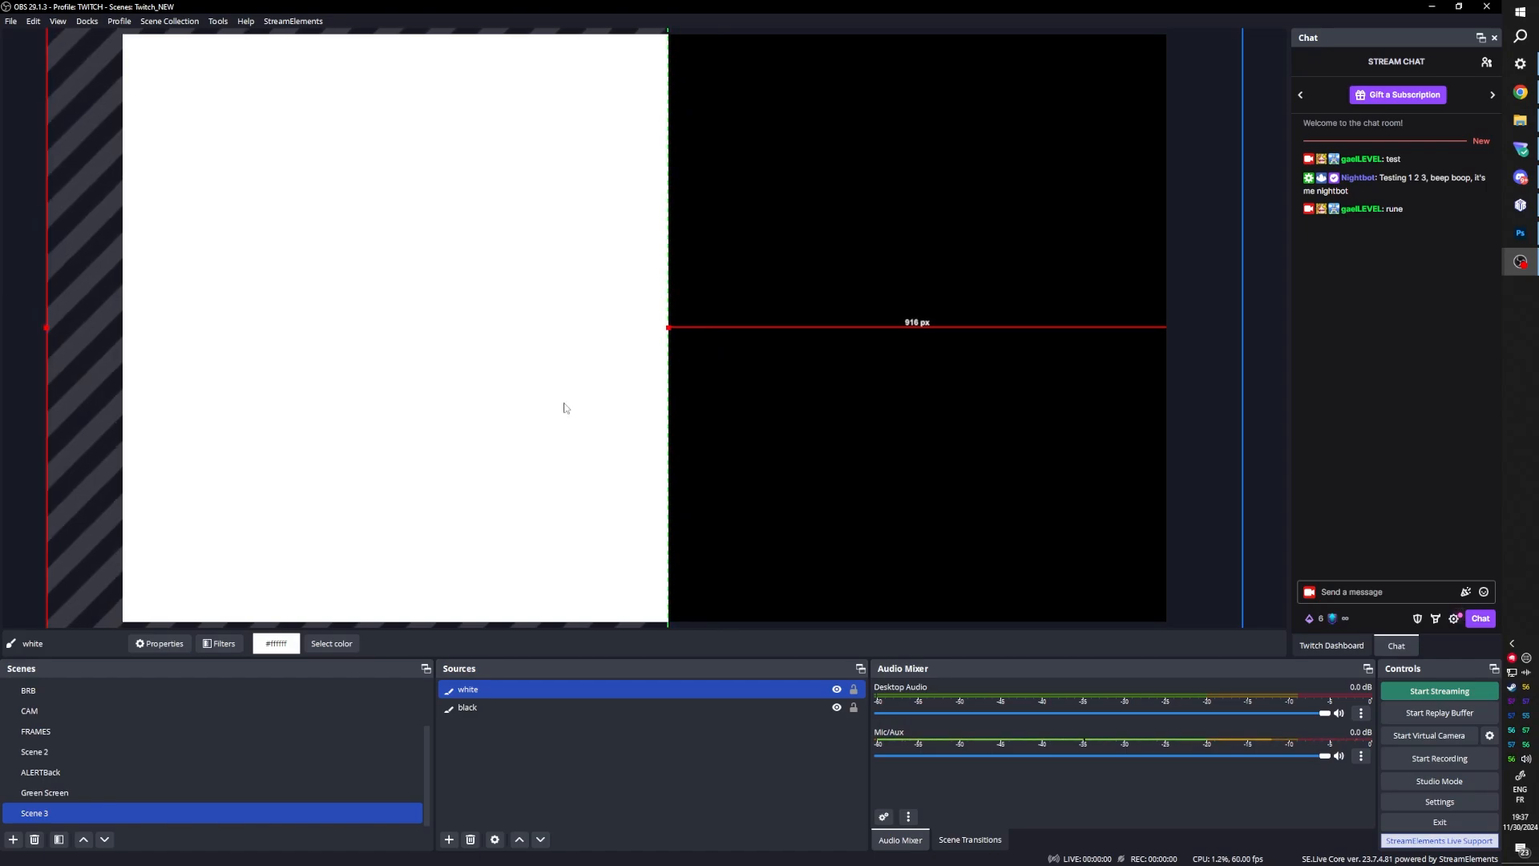
click(541, 759)
Step: Group the white and black sources, name the group "Pie" and collapse it
click(513, 707)
ctrl+click(510, 689)
right_click(511, 686)
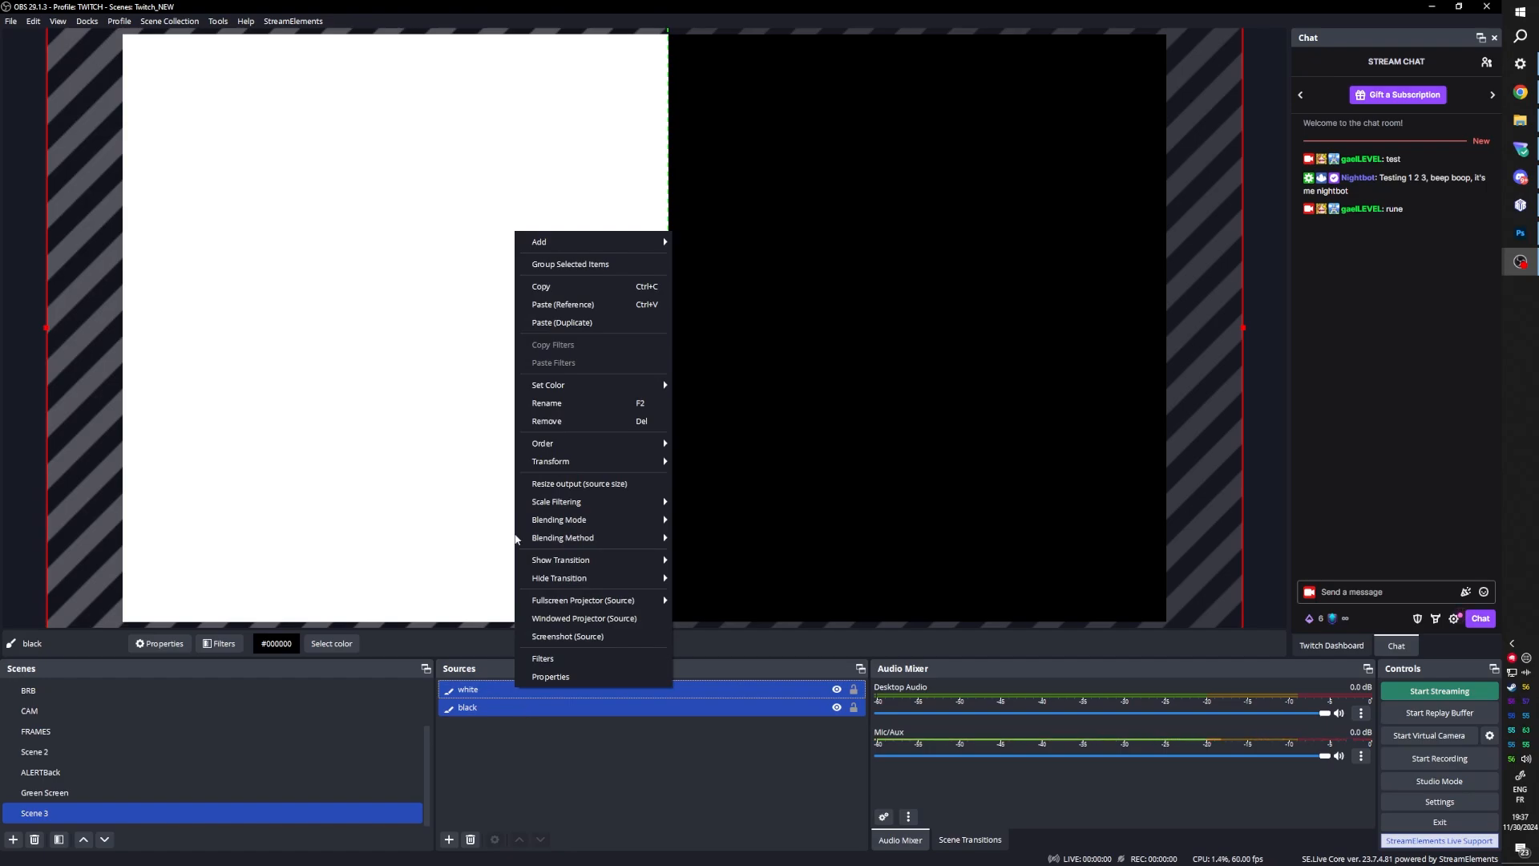
click(573, 265)
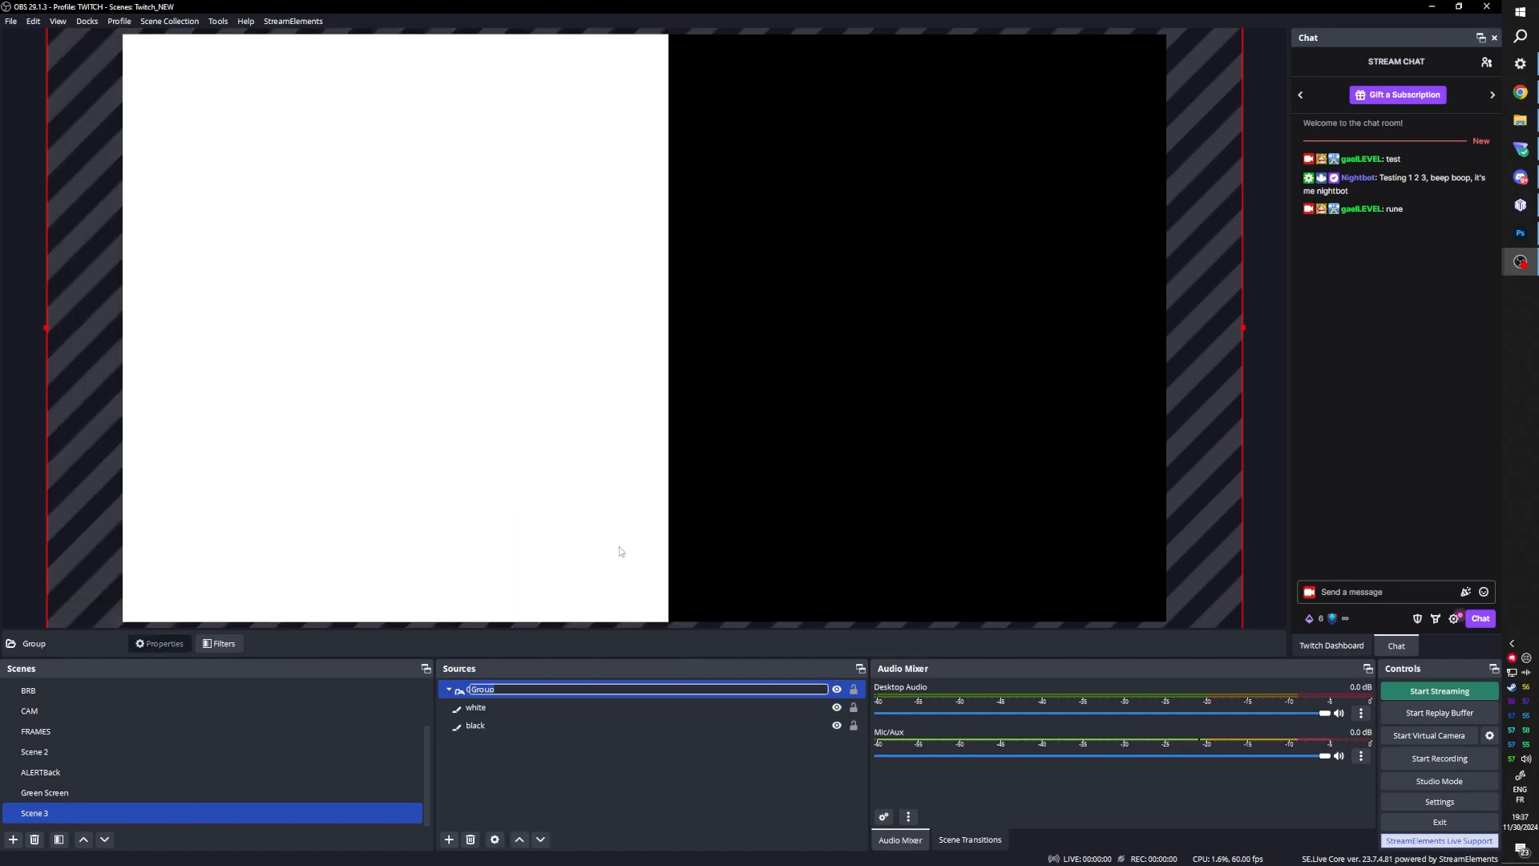
text(Ple)
key(Return)
click(447, 690)
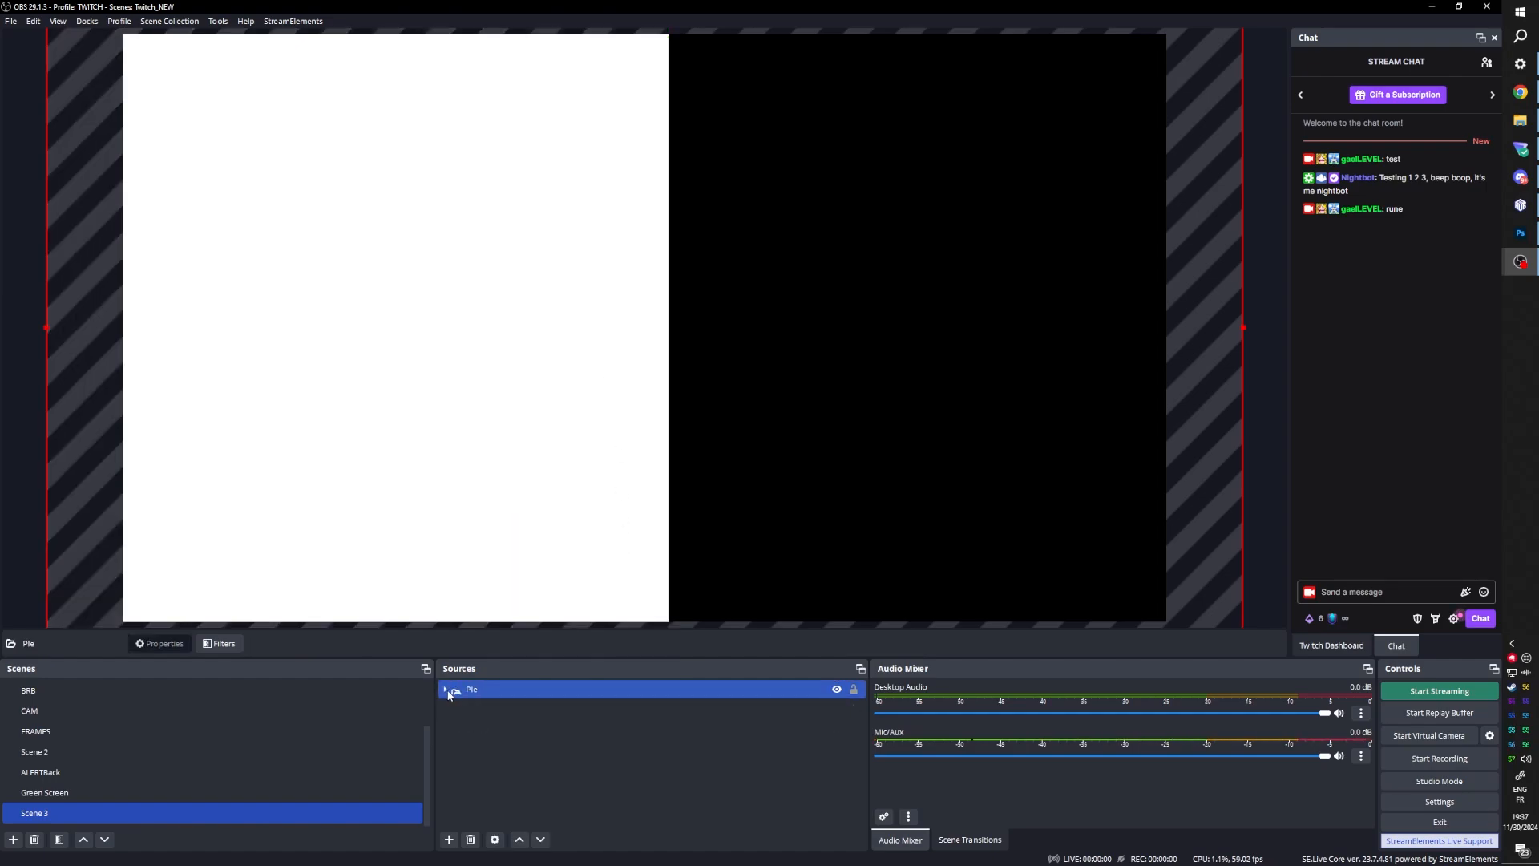
Step: Add a User-defined shader effect filter to the Pie group, keeping the suggested filter name
click(221, 646)
drag(665, 210, 664, 139)
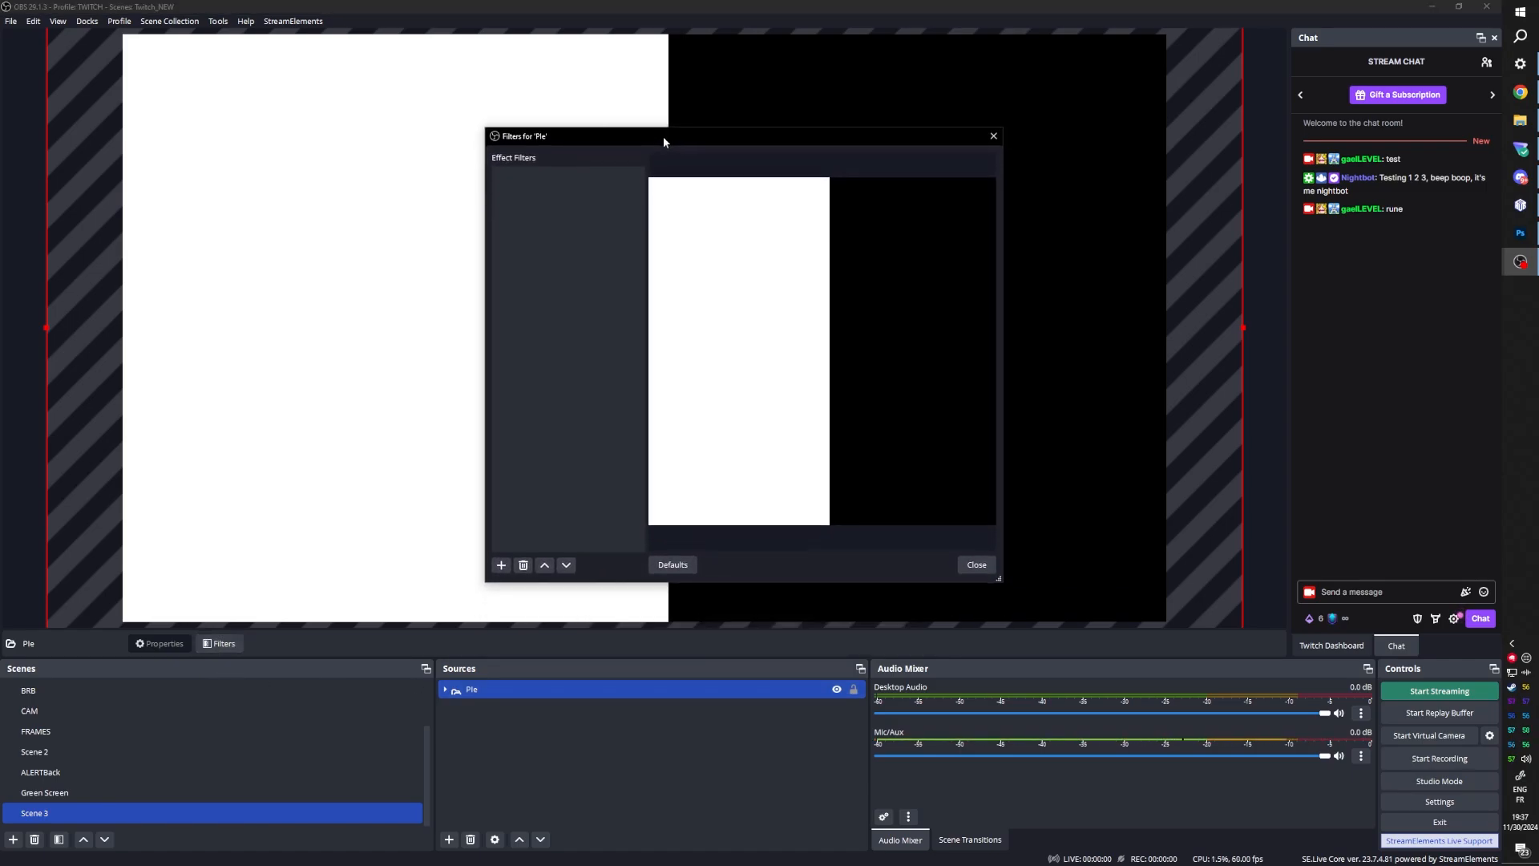
click(502, 564)
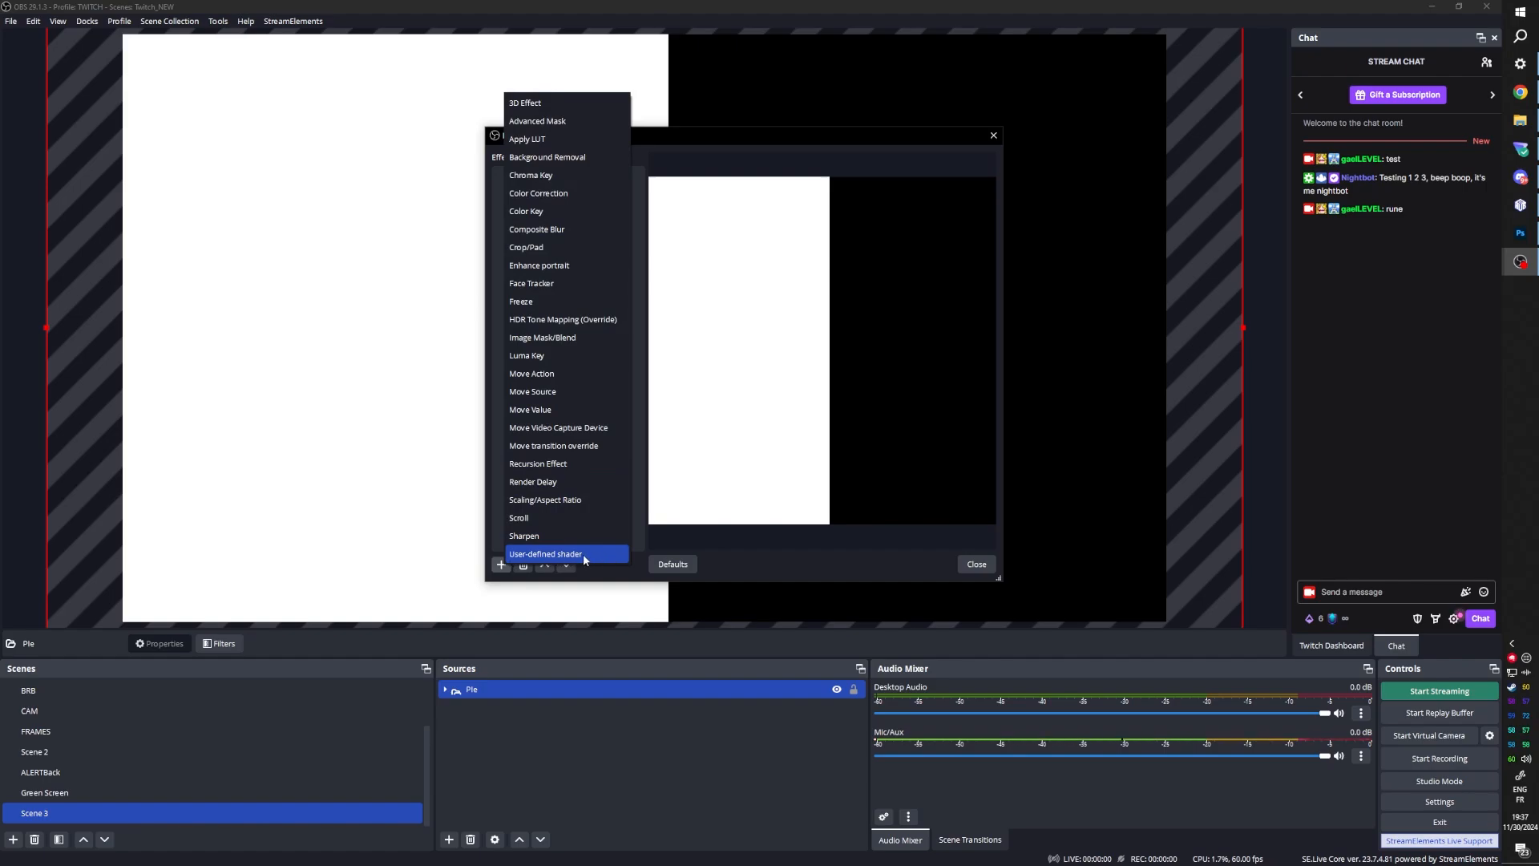
click(561, 554)
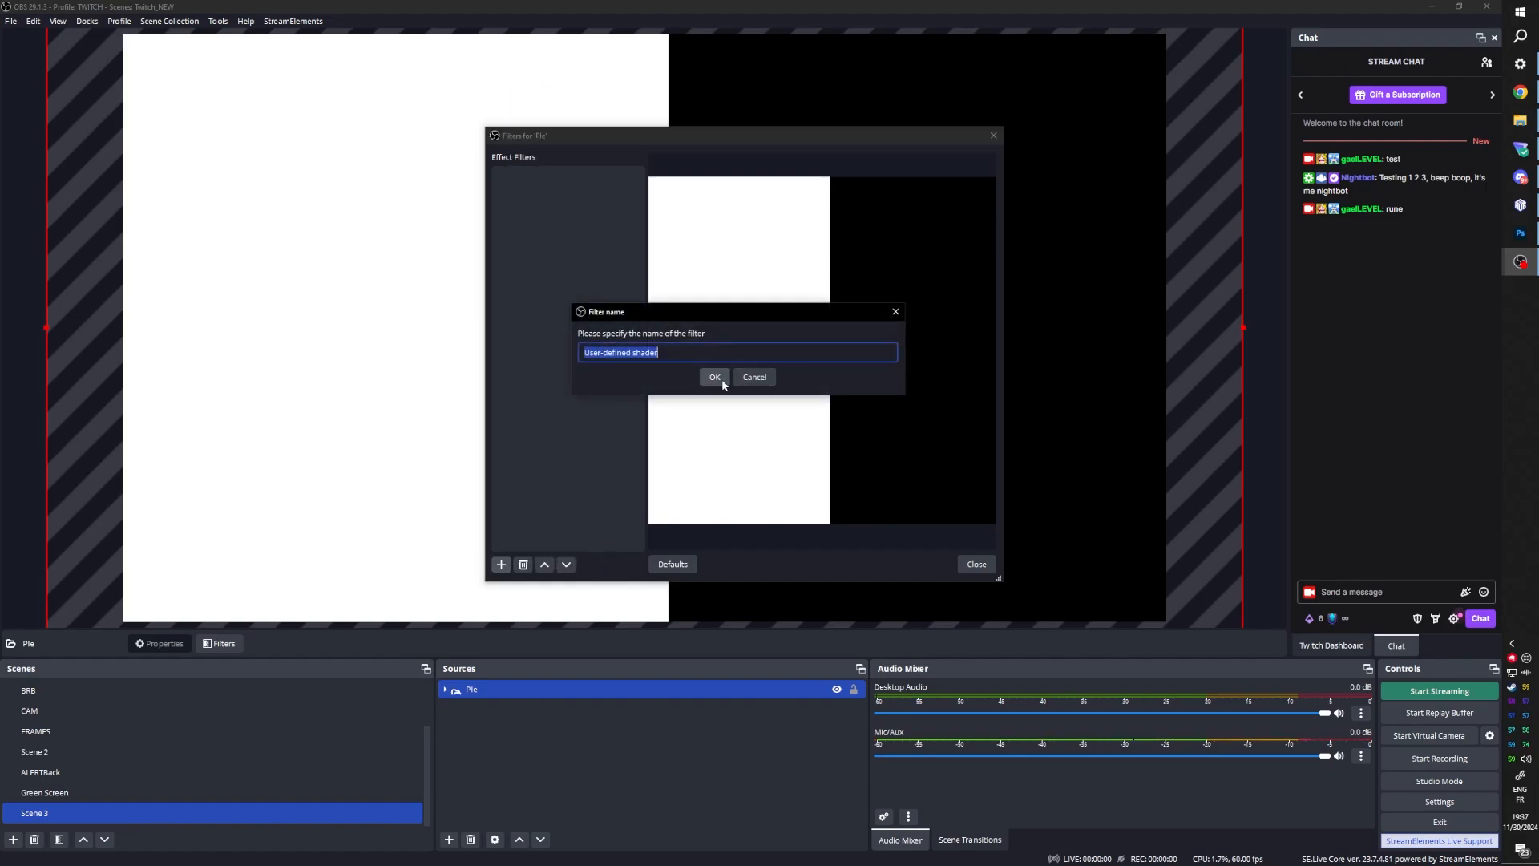
click(715, 377)
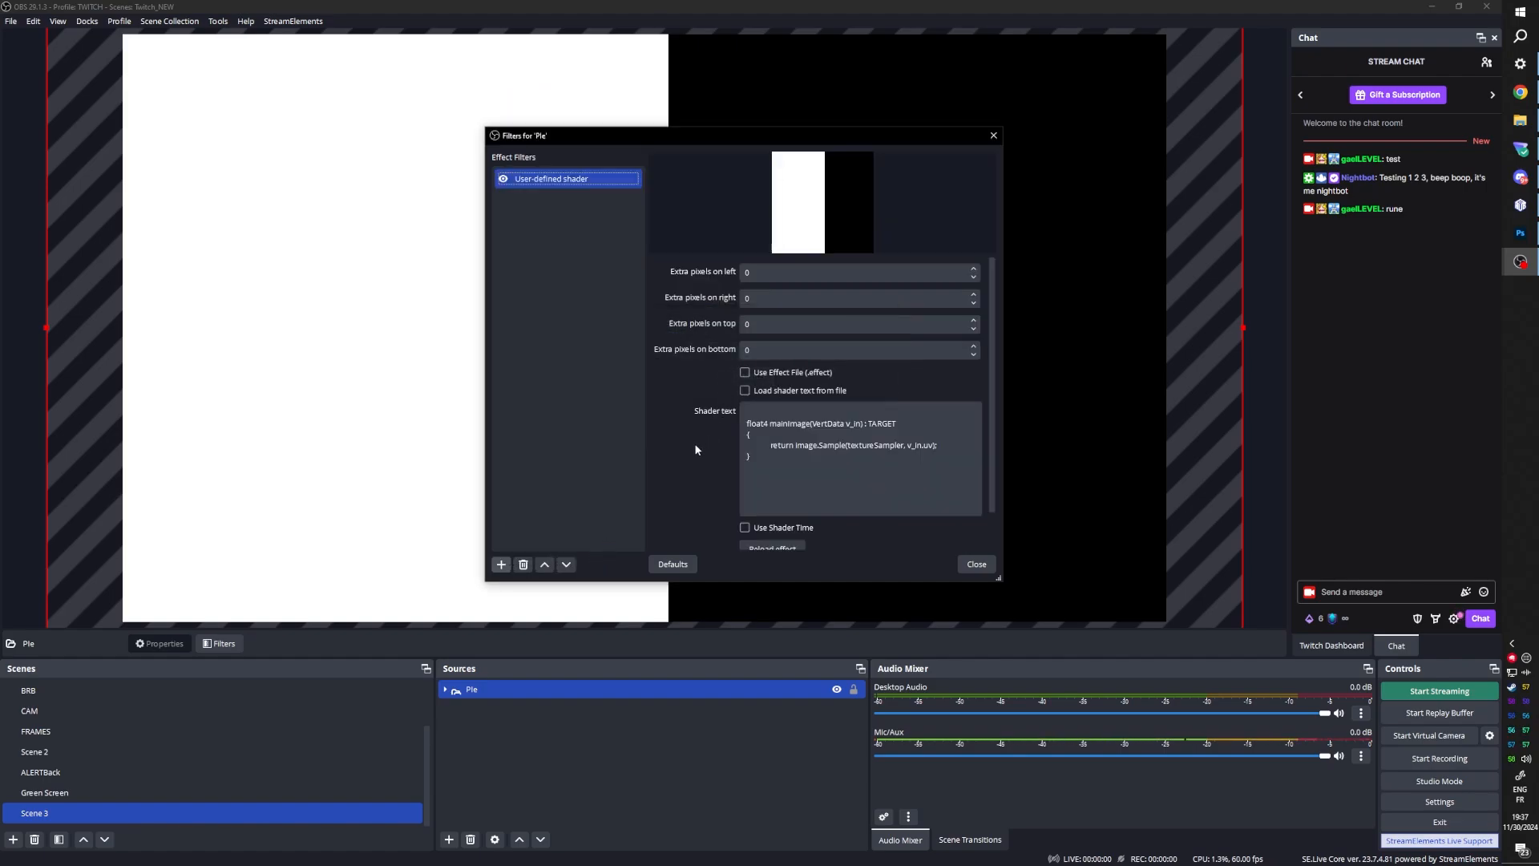
Step: Load the Pie group's shader text from the example file polar coordinates.shader
click(739, 390)
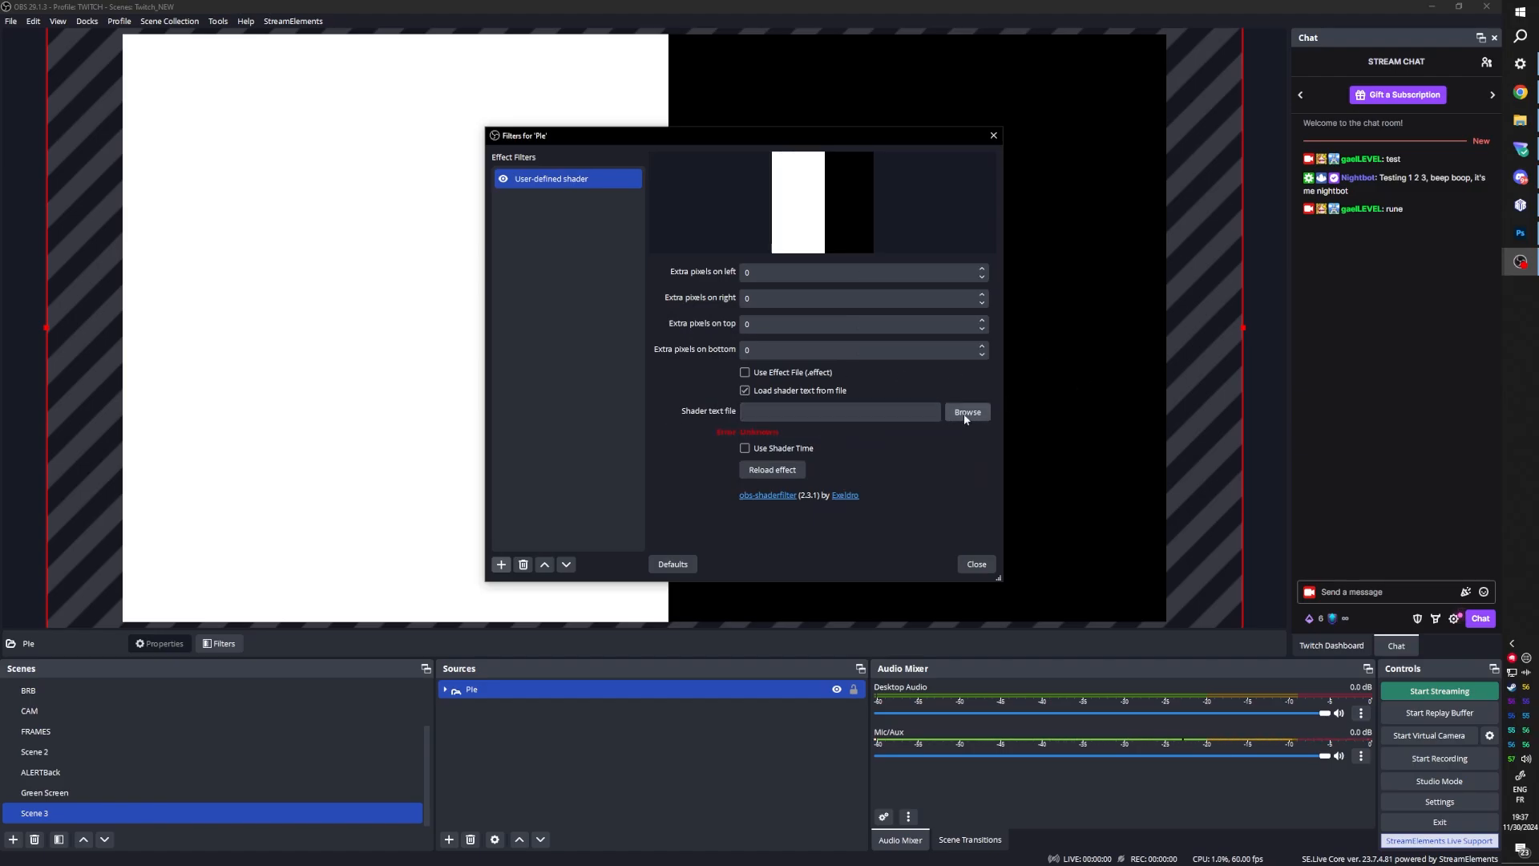
click(966, 417)
click(706, 354)
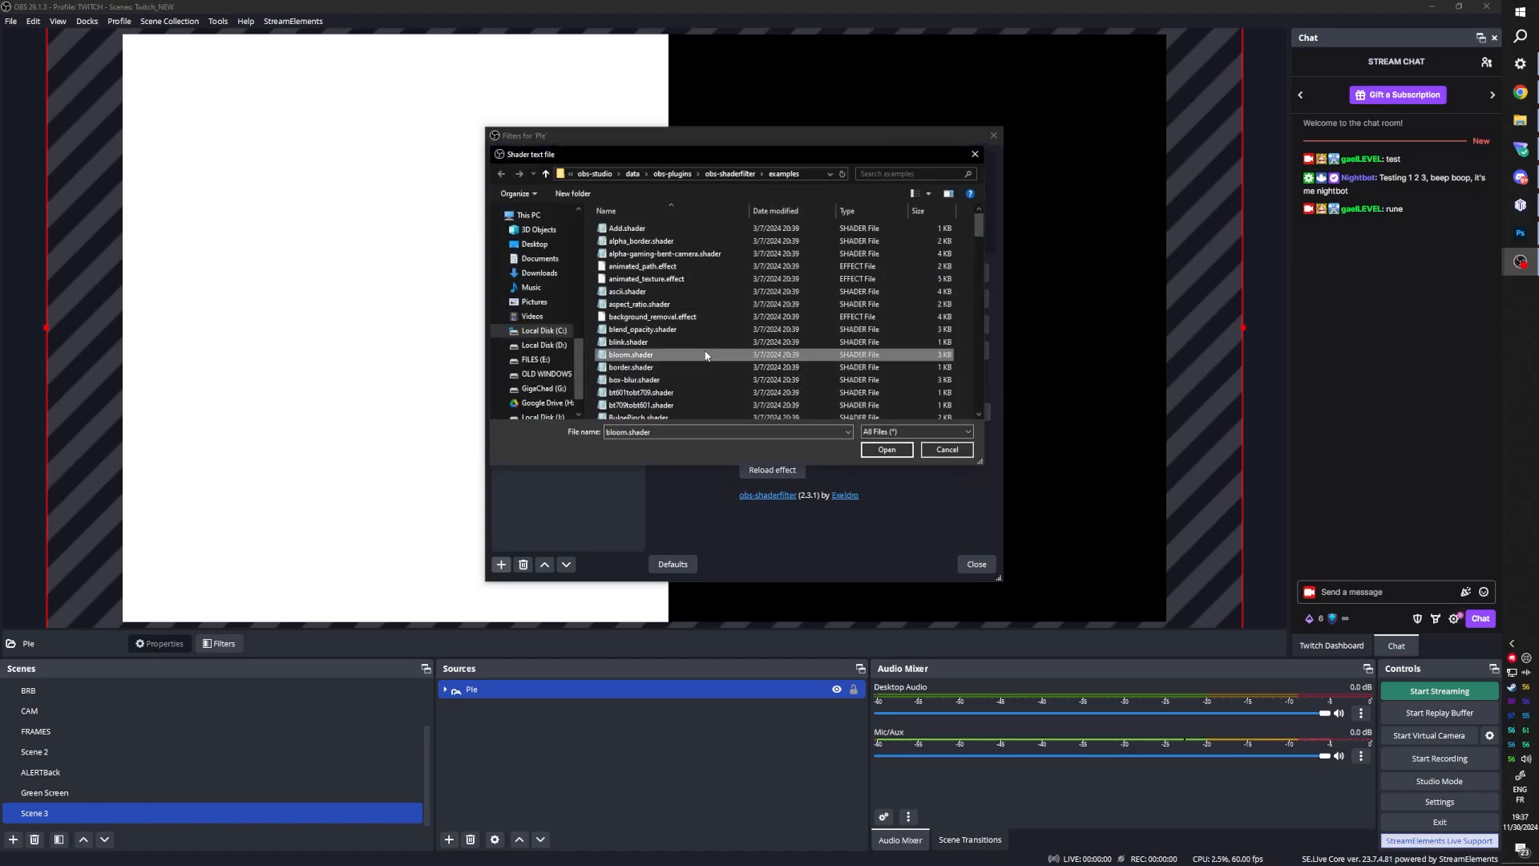
key(p)
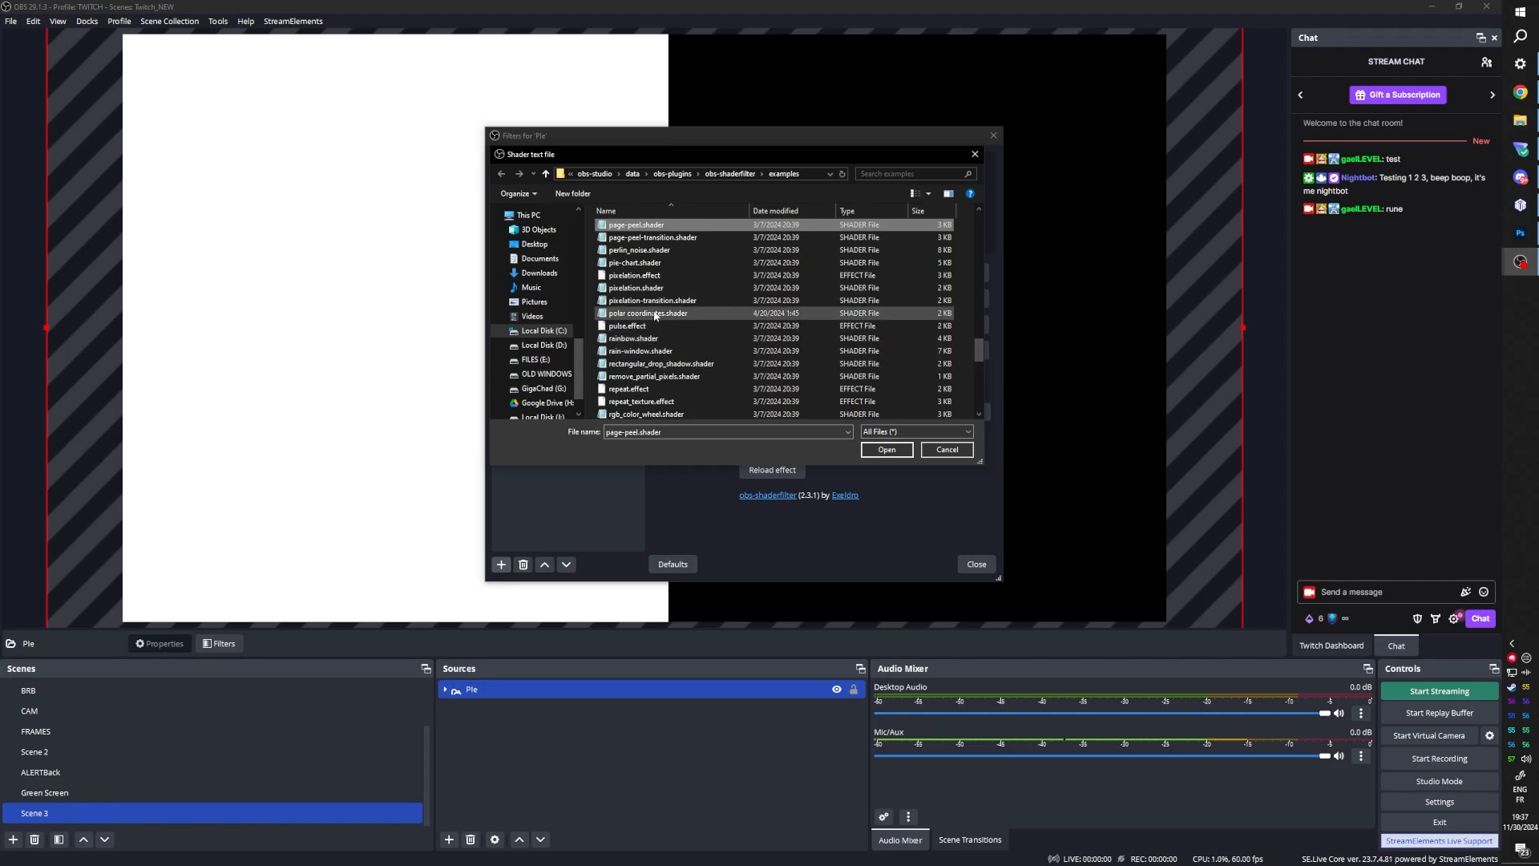
click(677, 313)
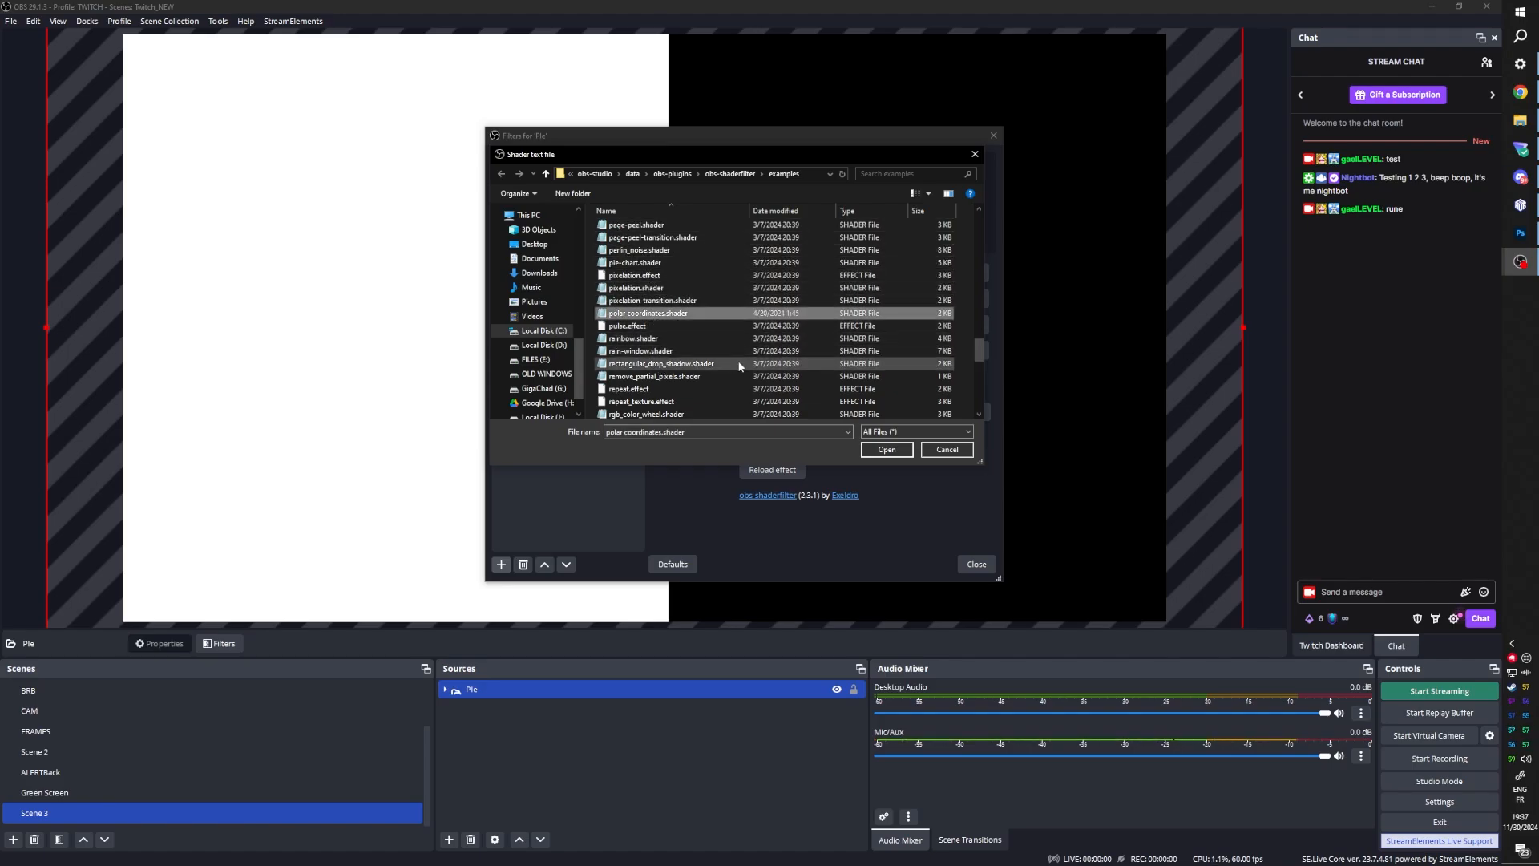
click(885, 450)
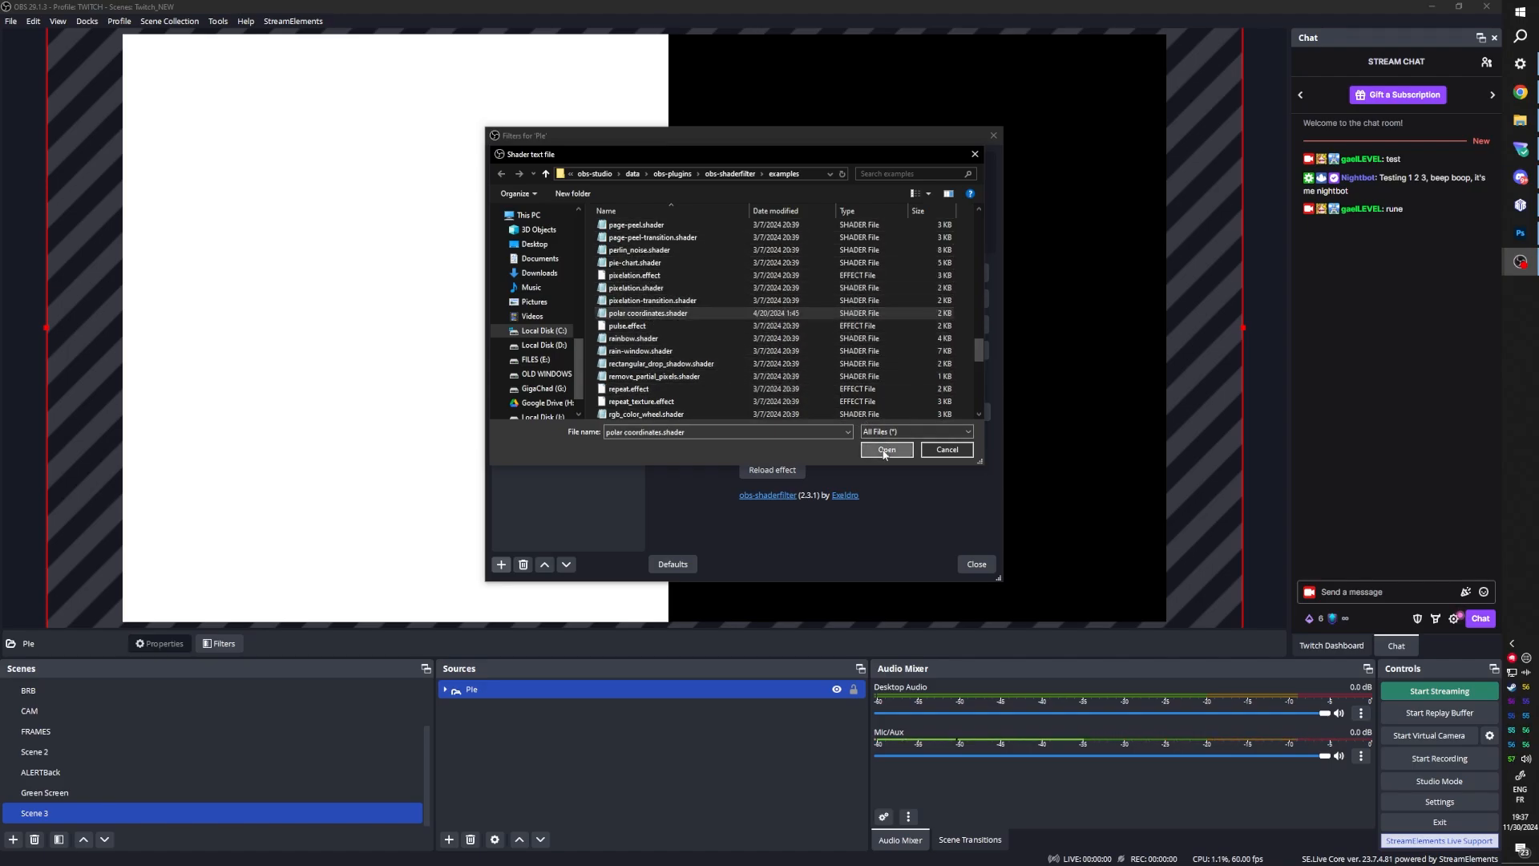
Step: Set the Pie shader's Rotate to 0.118, Repeat to 0.261 and Scale to 0.490, and close the filters
drag(774, 135, 863, 142)
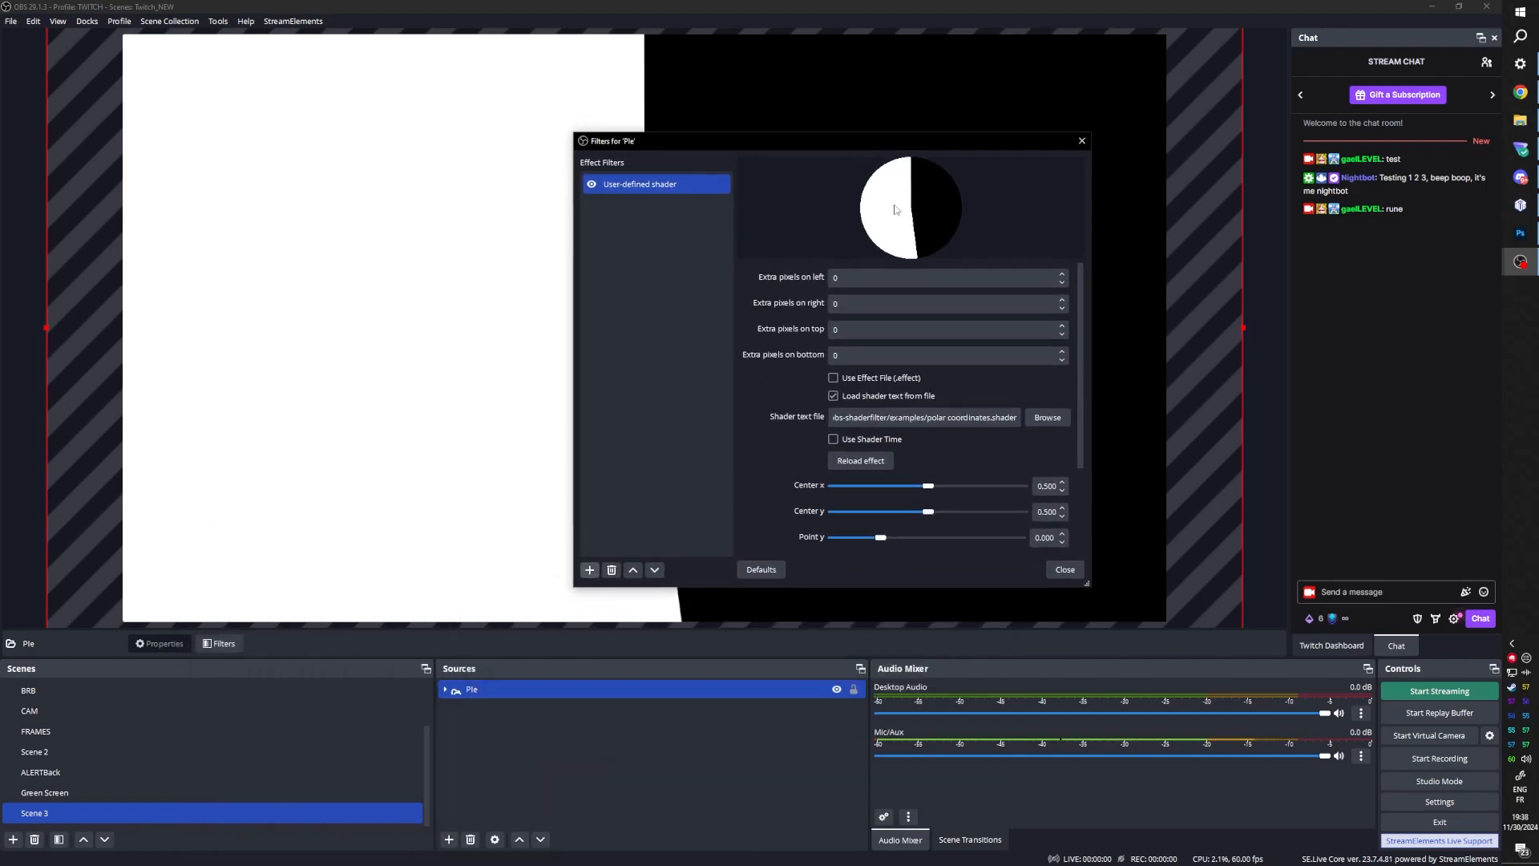
drag(1082, 416, 1080, 508)
drag(834, 461, 880, 420)
mouse_move(842, 487)
mouse_down()
mouse_move(952, 492)
mouse_move(836, 488)
mouse_move(847, 462)
mouse_move(865, 464)
mouse_move(824, 465)
mouse_move(856, 466)
mouse_up()
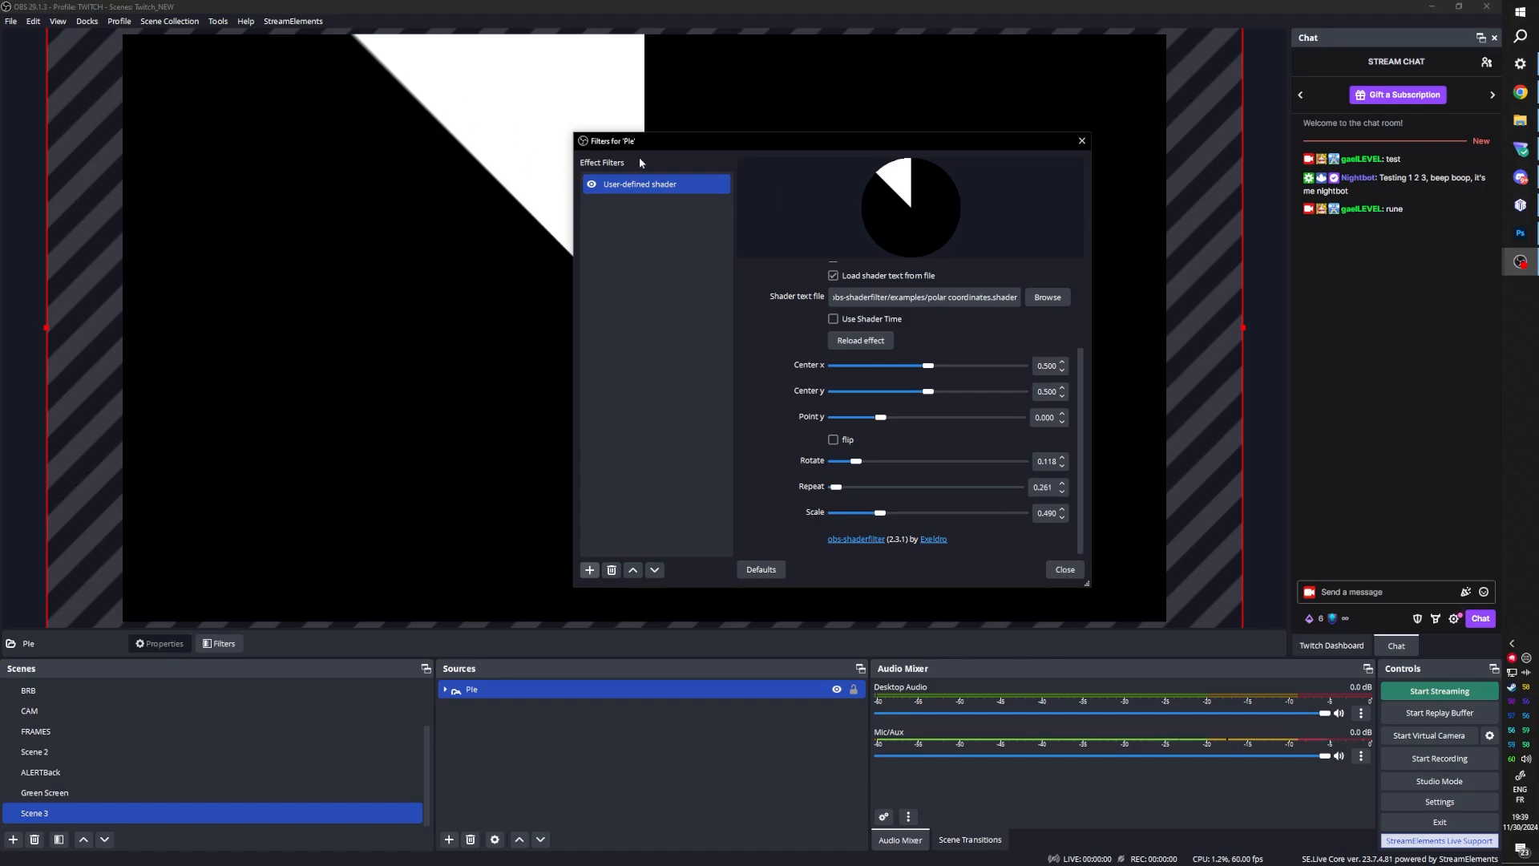
click(1064, 570)
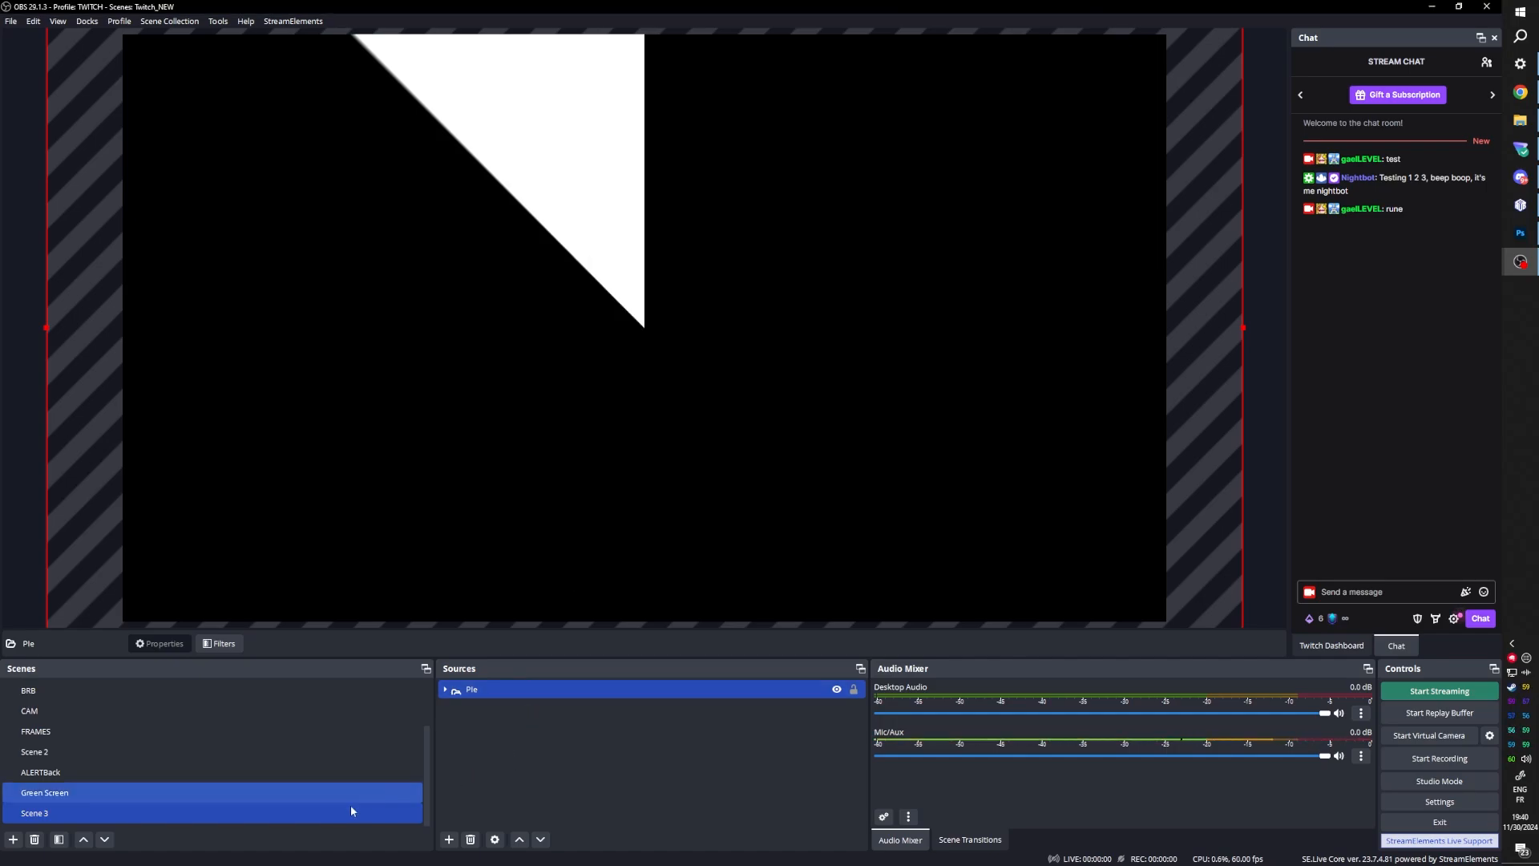
Step: Delete the Move Source 2 and Move Source filters from Scene 3
click(75, 815)
right_click(75, 814)
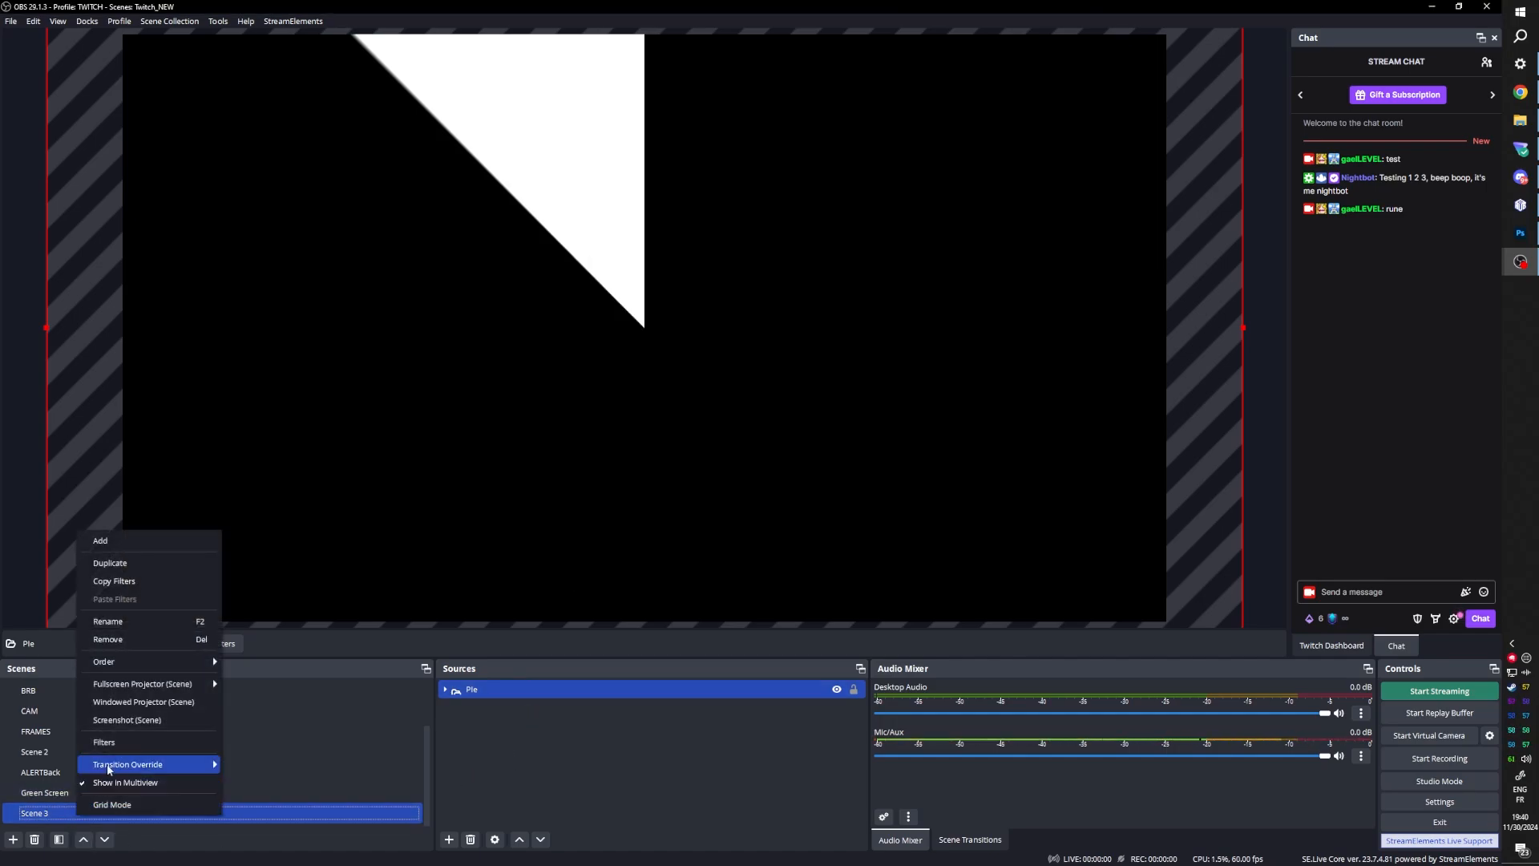
click(110, 740)
click(566, 252)
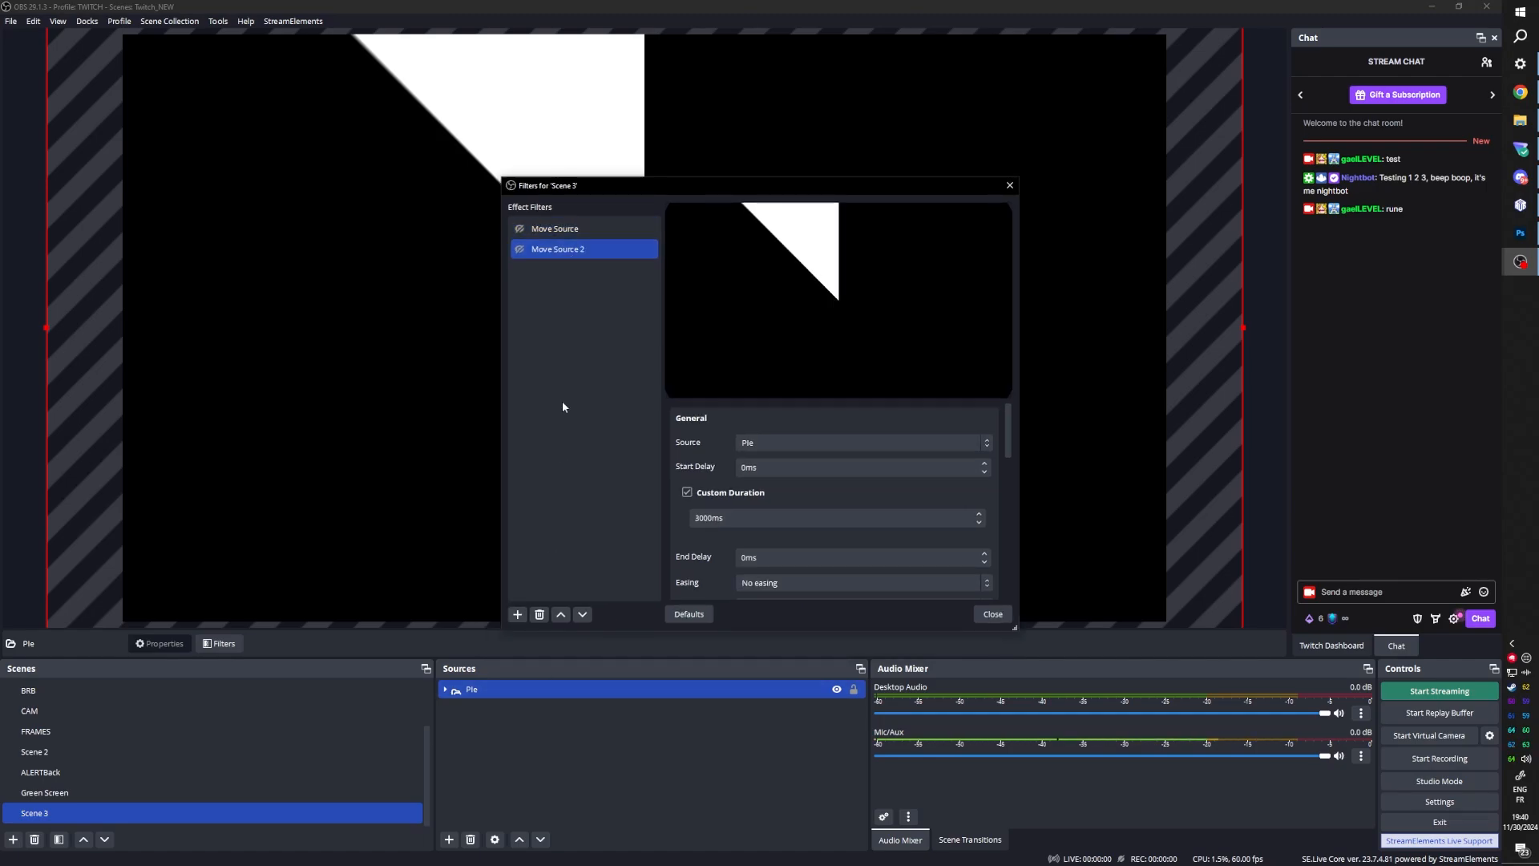
click(541, 614)
click(804, 425)
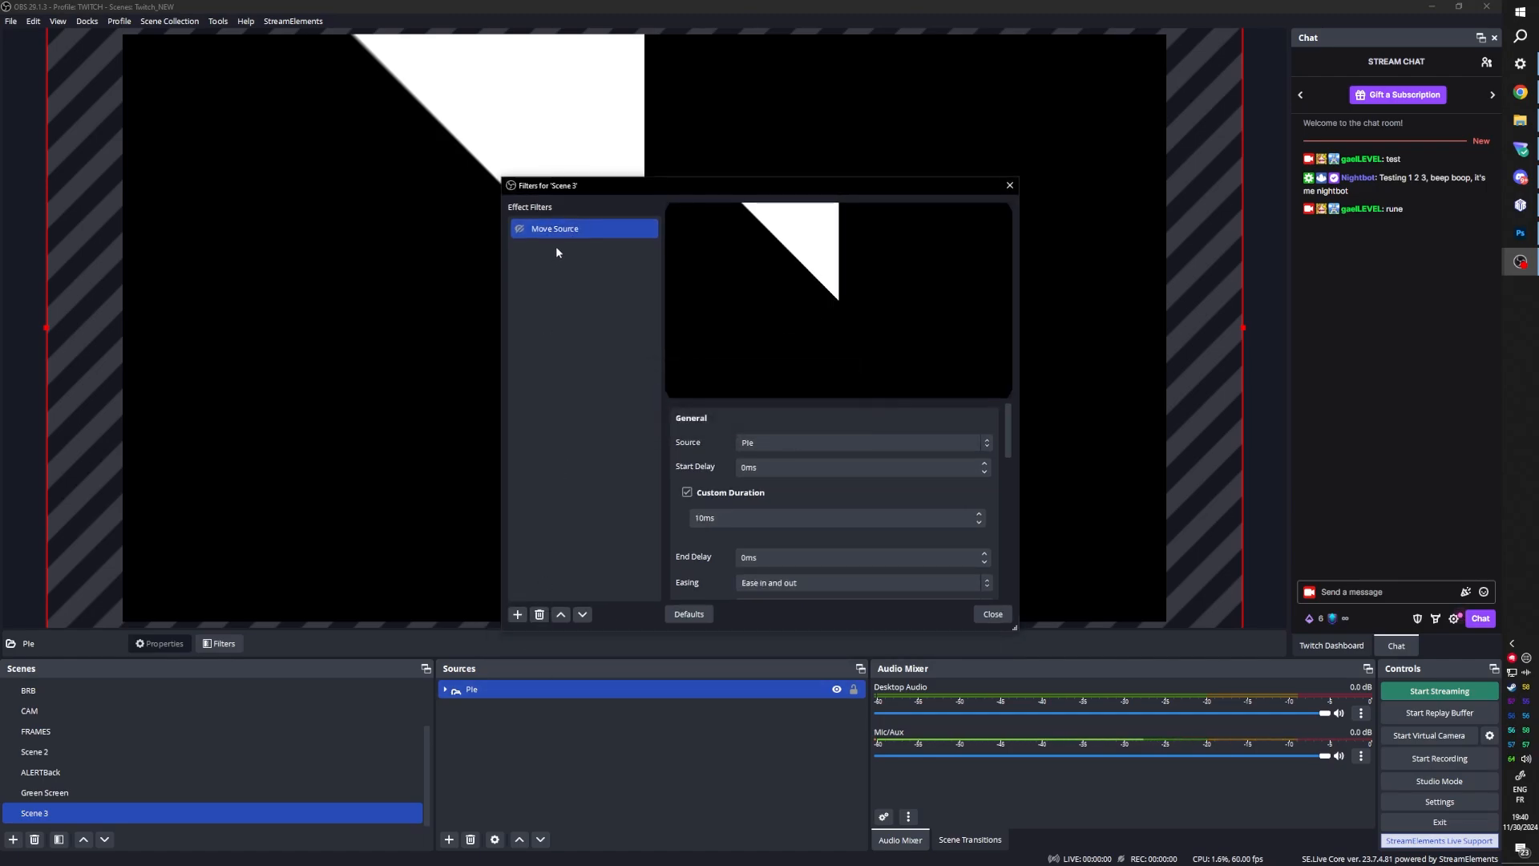
key(Delete)
key(Return)
Step: Add a Move Source filter named "Reset" to Scene 3 and get the Pie group's current transform in it
click(519, 614)
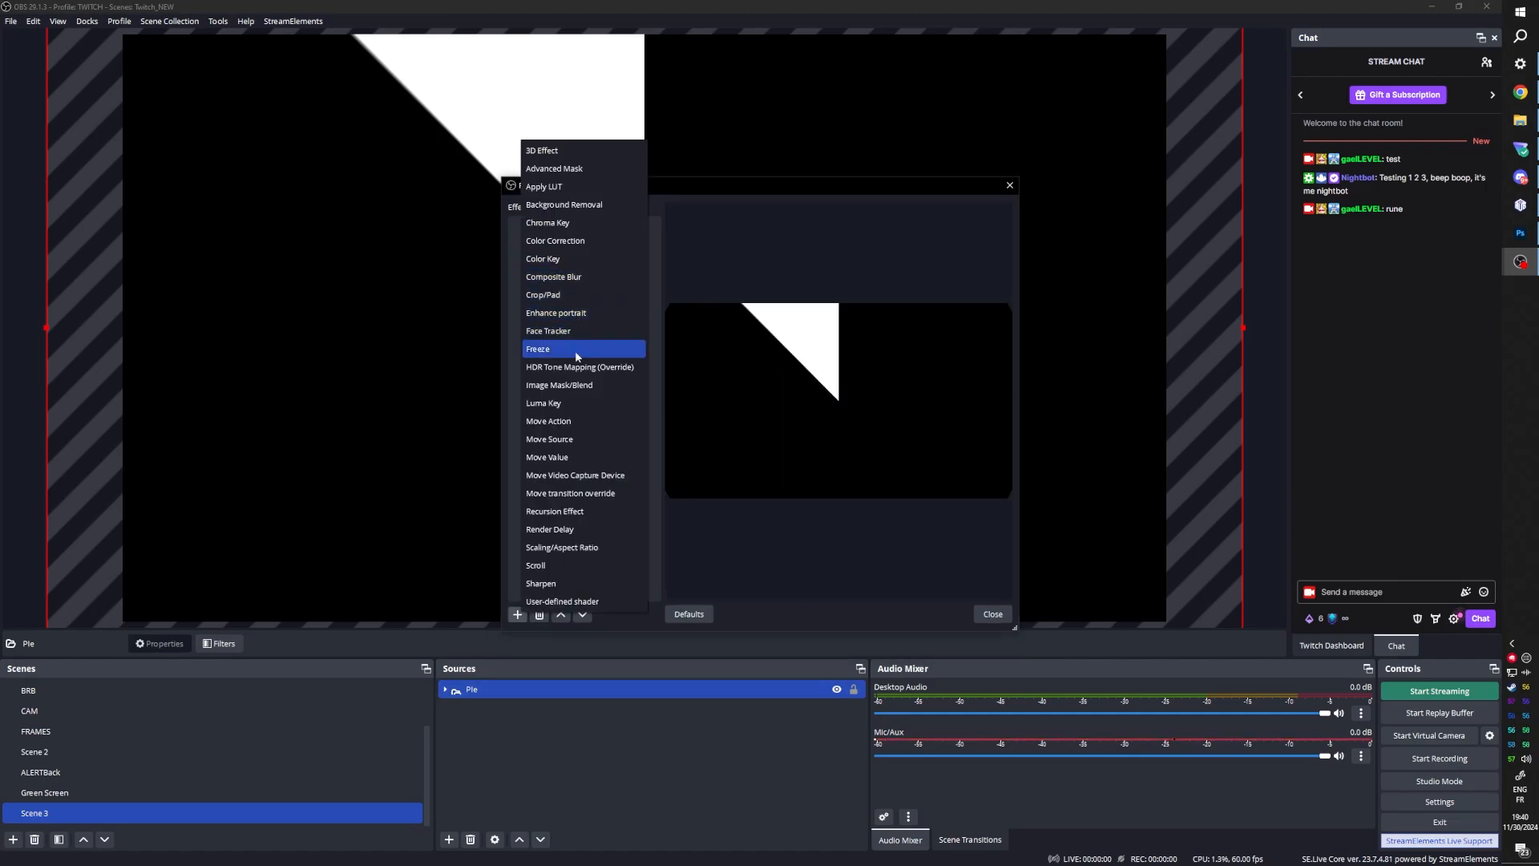
click(570, 439)
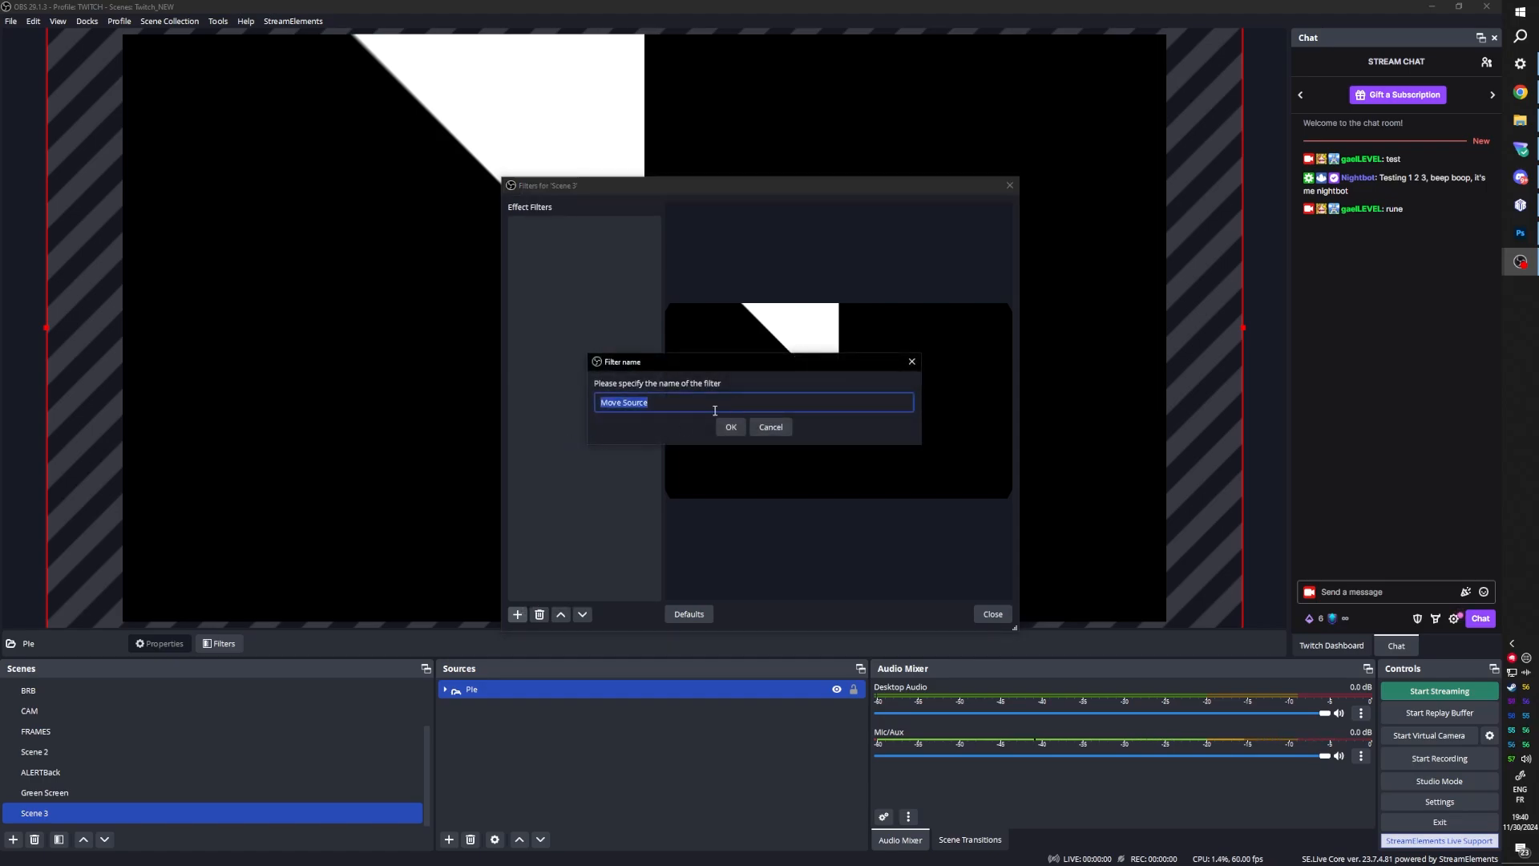
text(REset)
key(Return)
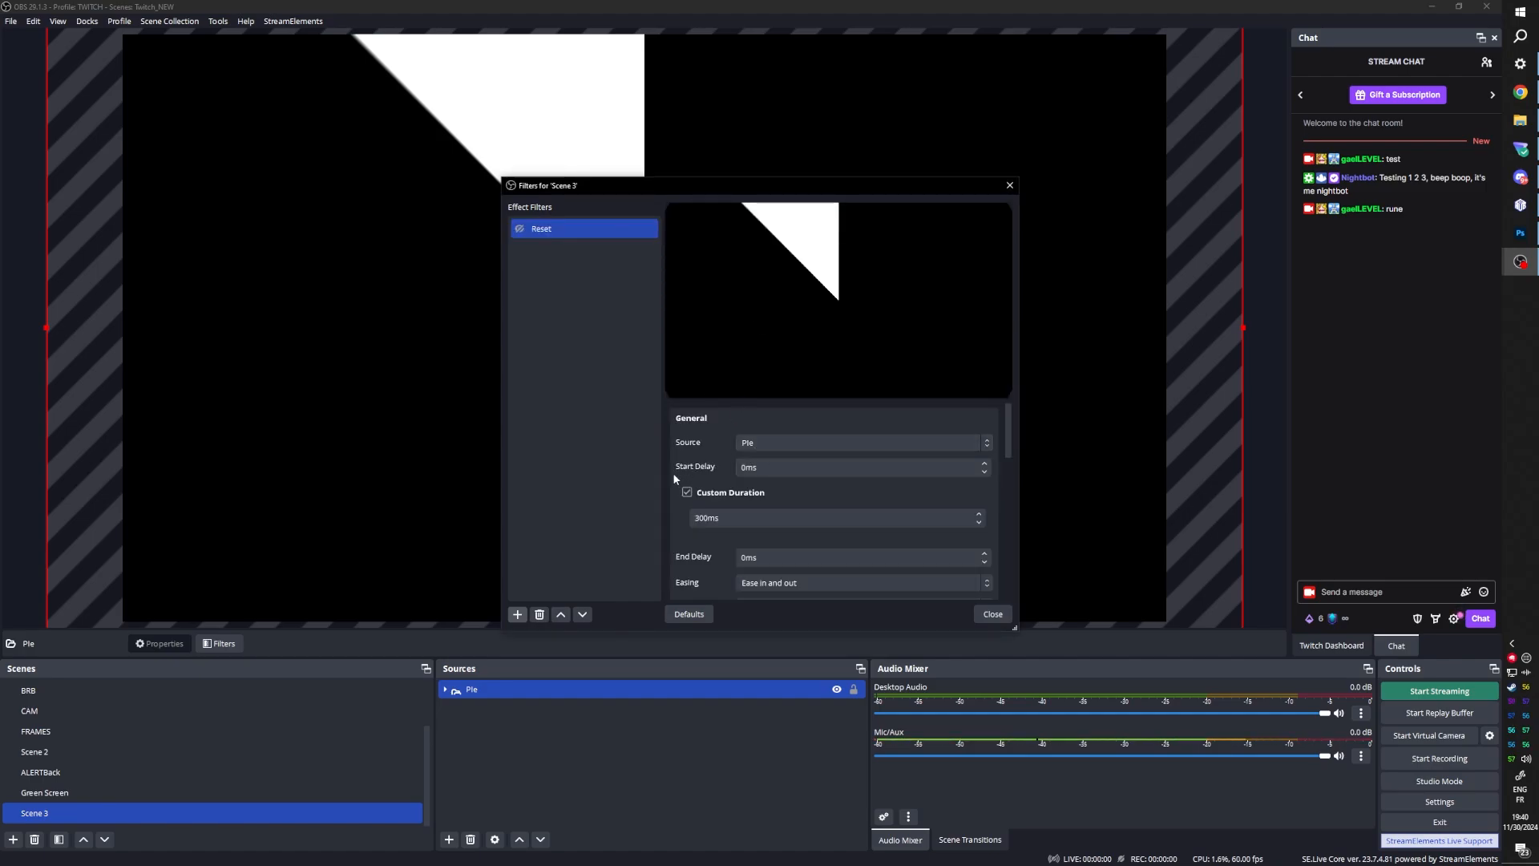
scroll(673, 497, down, 3)
click(739, 519)
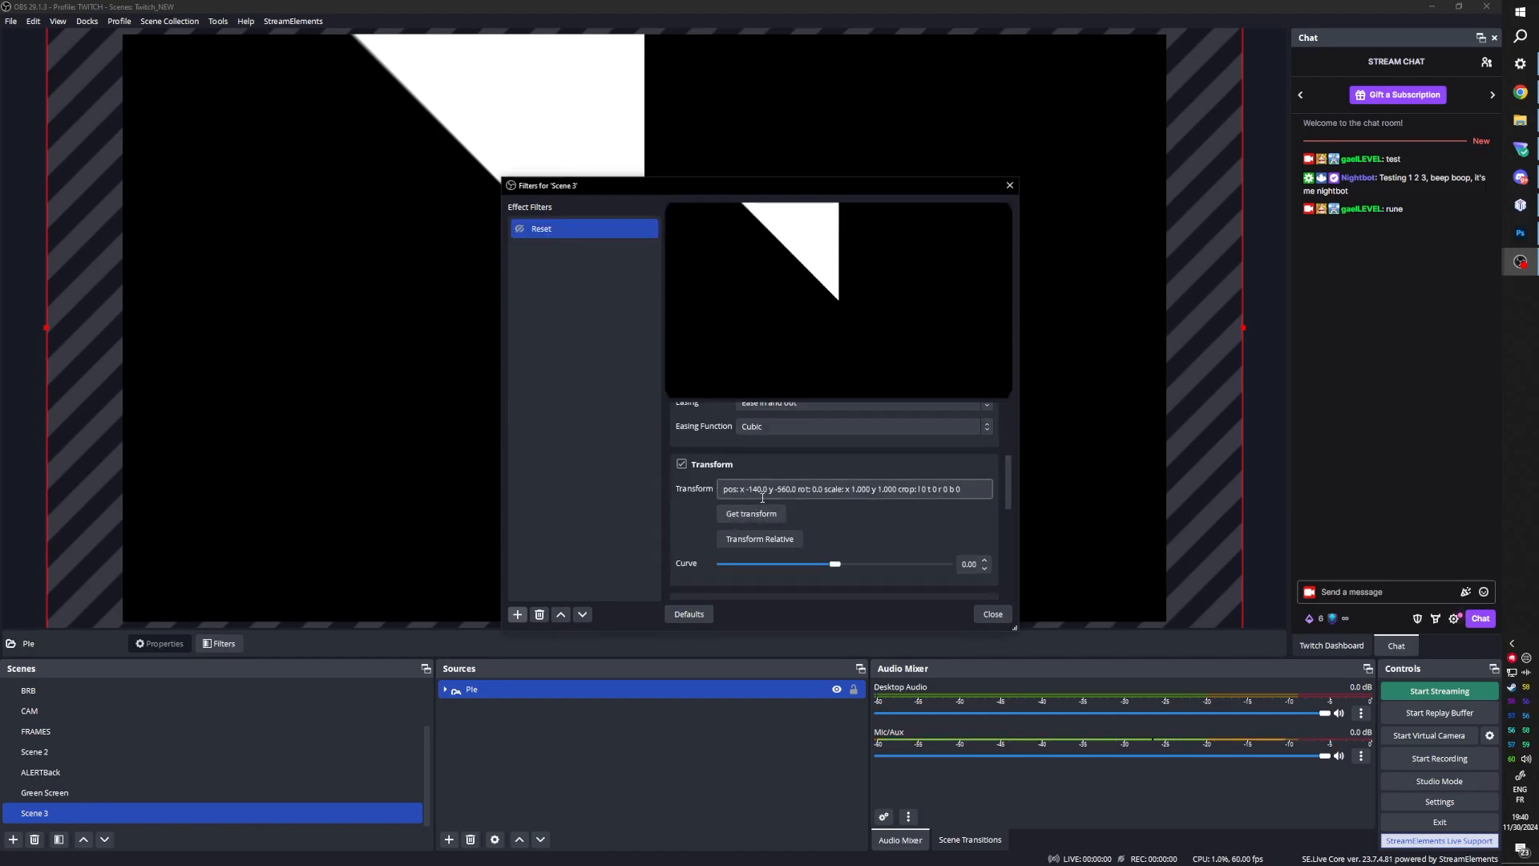
Step: Duplicate the Reset filter and name the copy "360"
right_click(553, 231)
click(581, 262)
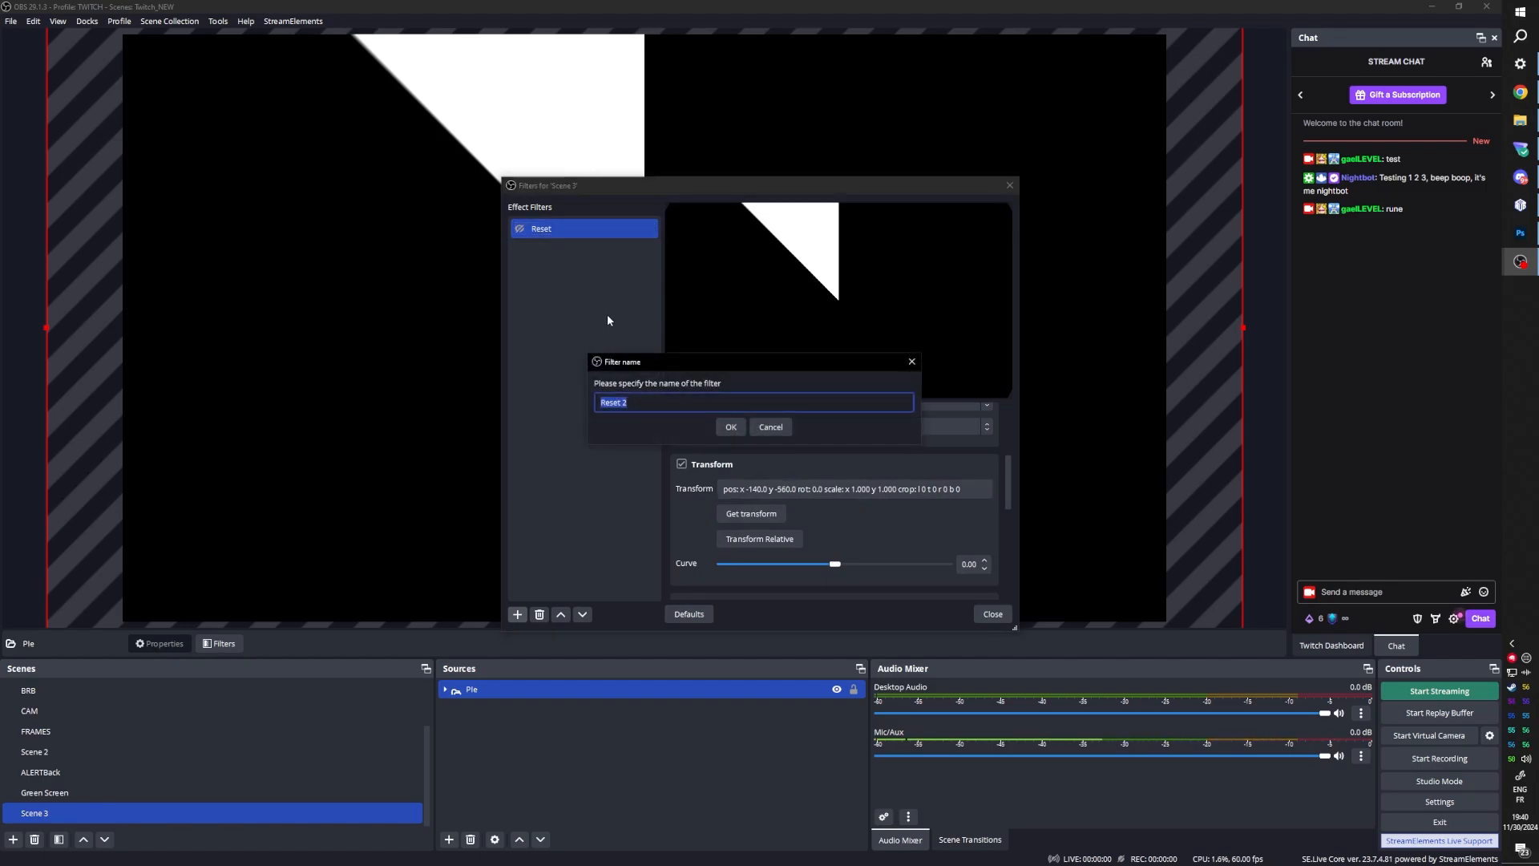
text(60)
key(Return)
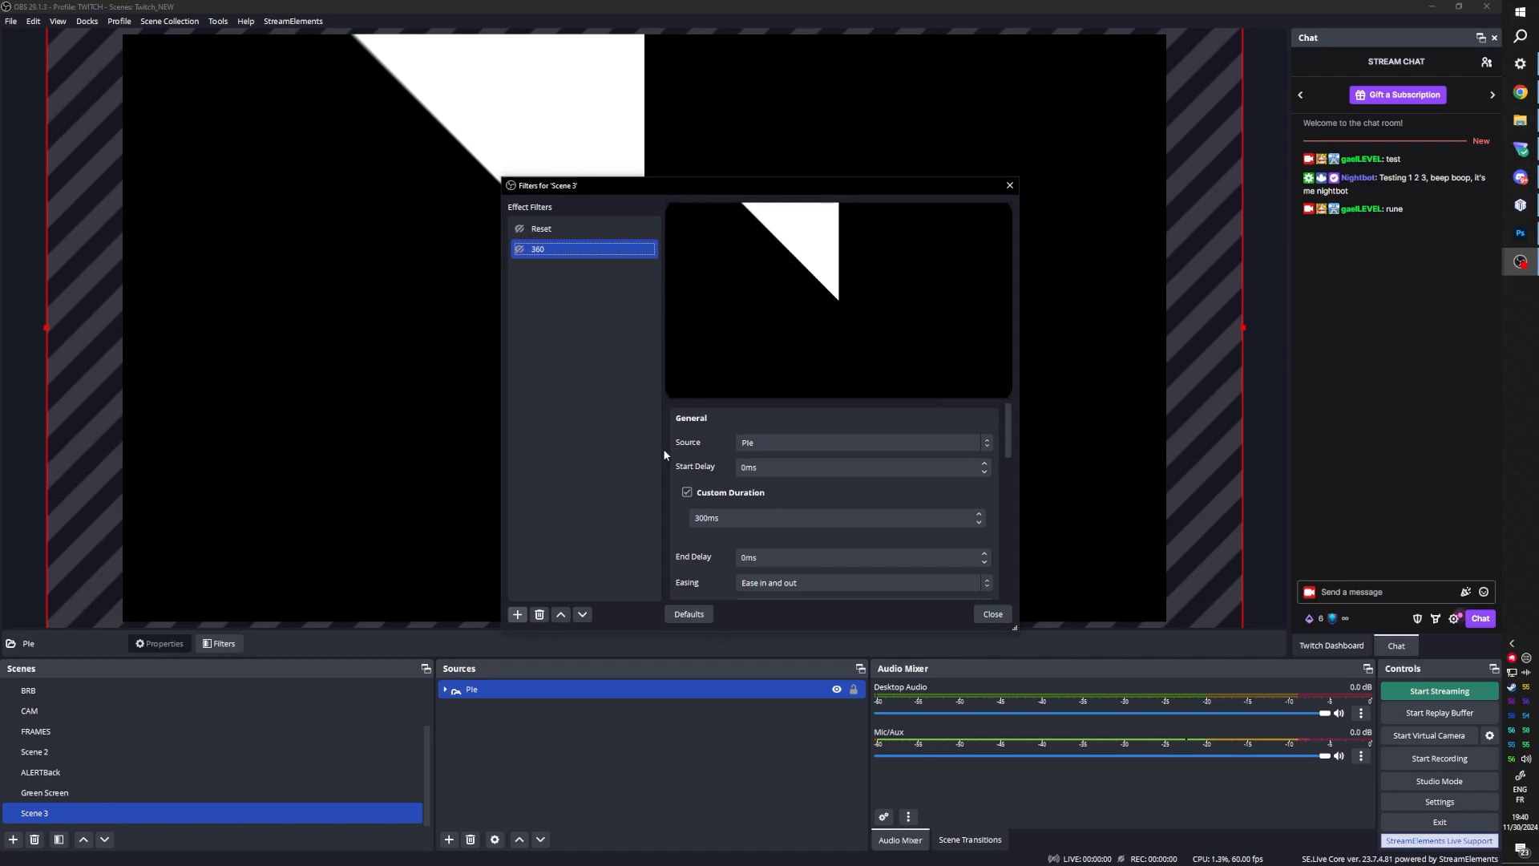
Step: Set the rotation in the 360 filter's transform to 360.0 and toggle the filters to test the move
scroll(670, 452, down, 5)
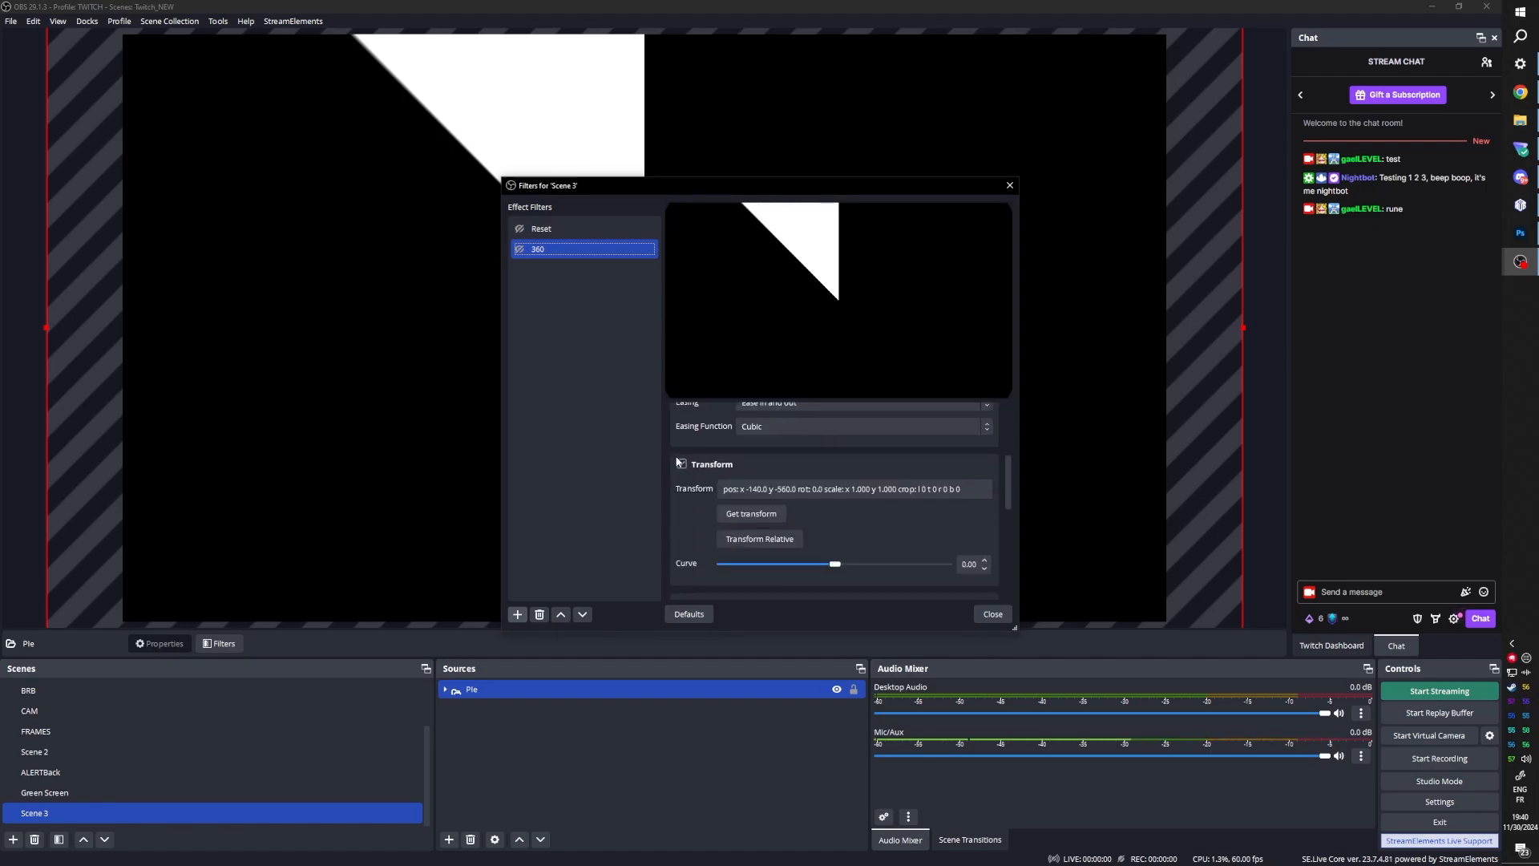
click(814, 489)
text(36)
click(667, 493)
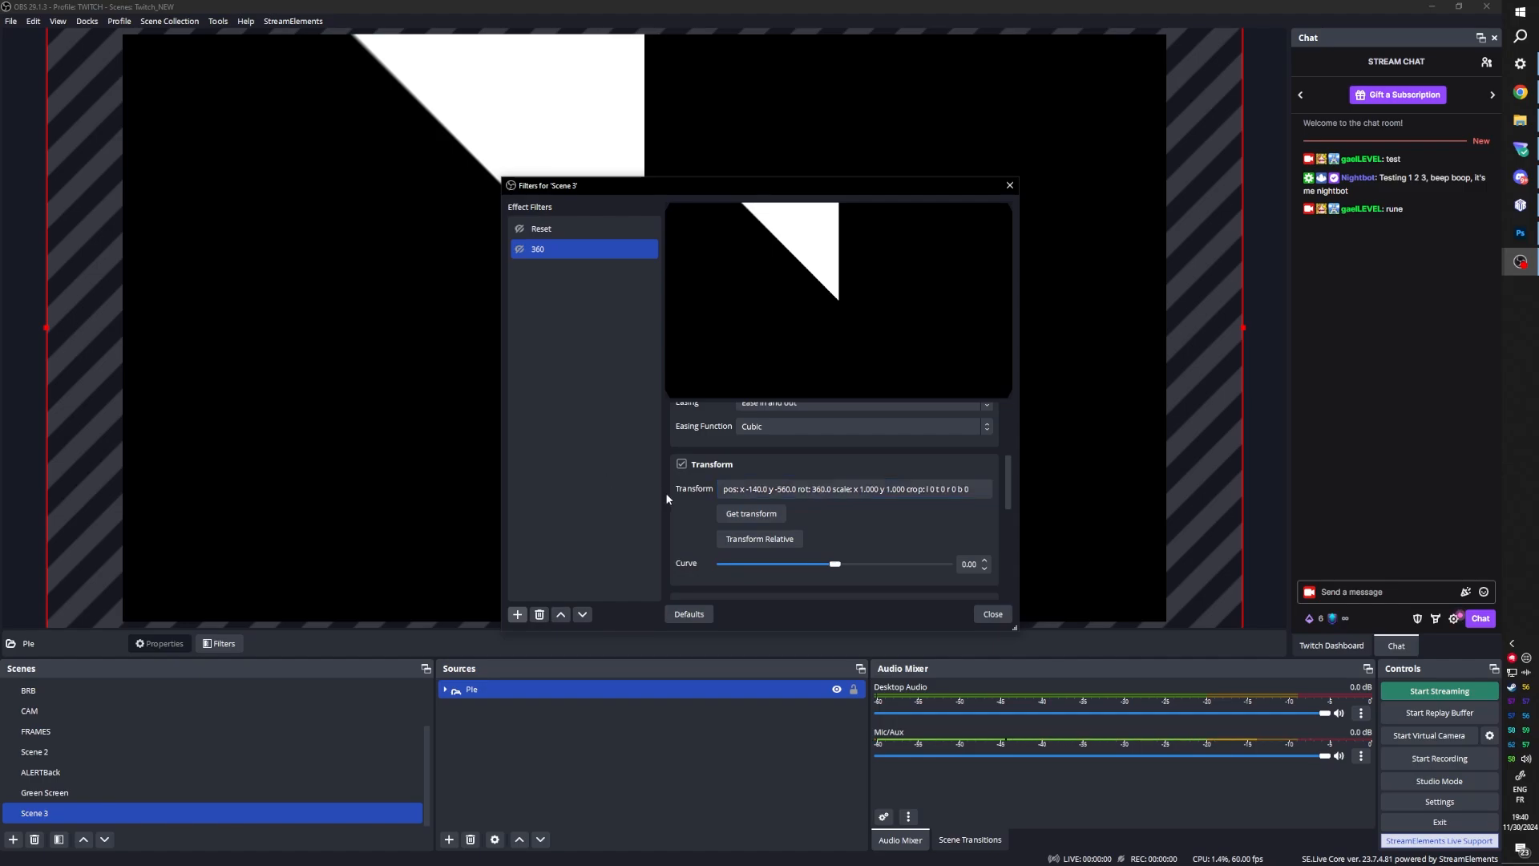
shift+click(521, 232)
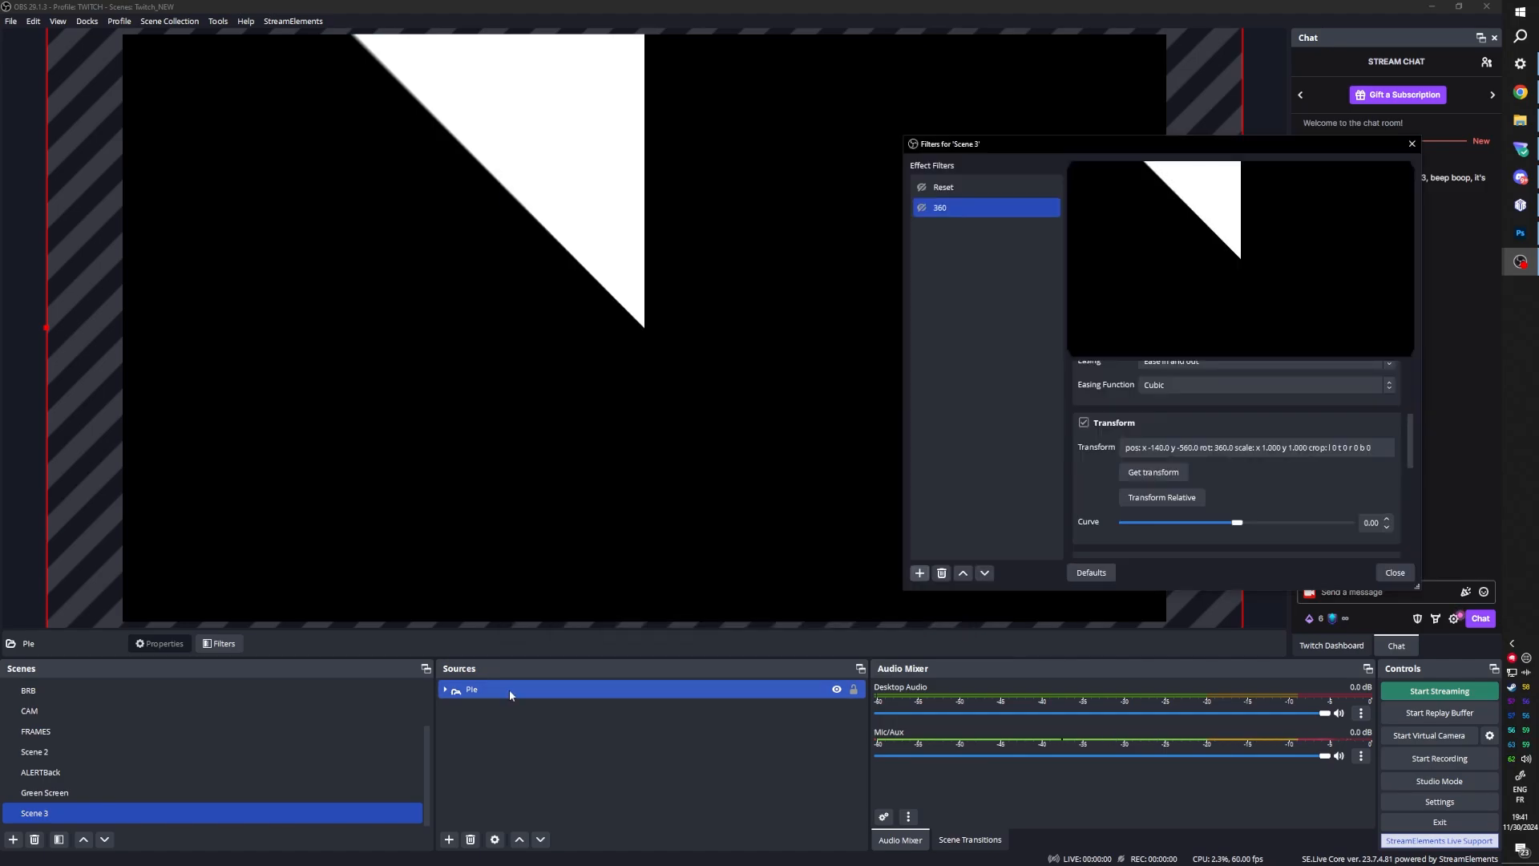
Step: Set the Pie group's positional alignment to Center and place the group at the centre of the canvas
click(508, 690)
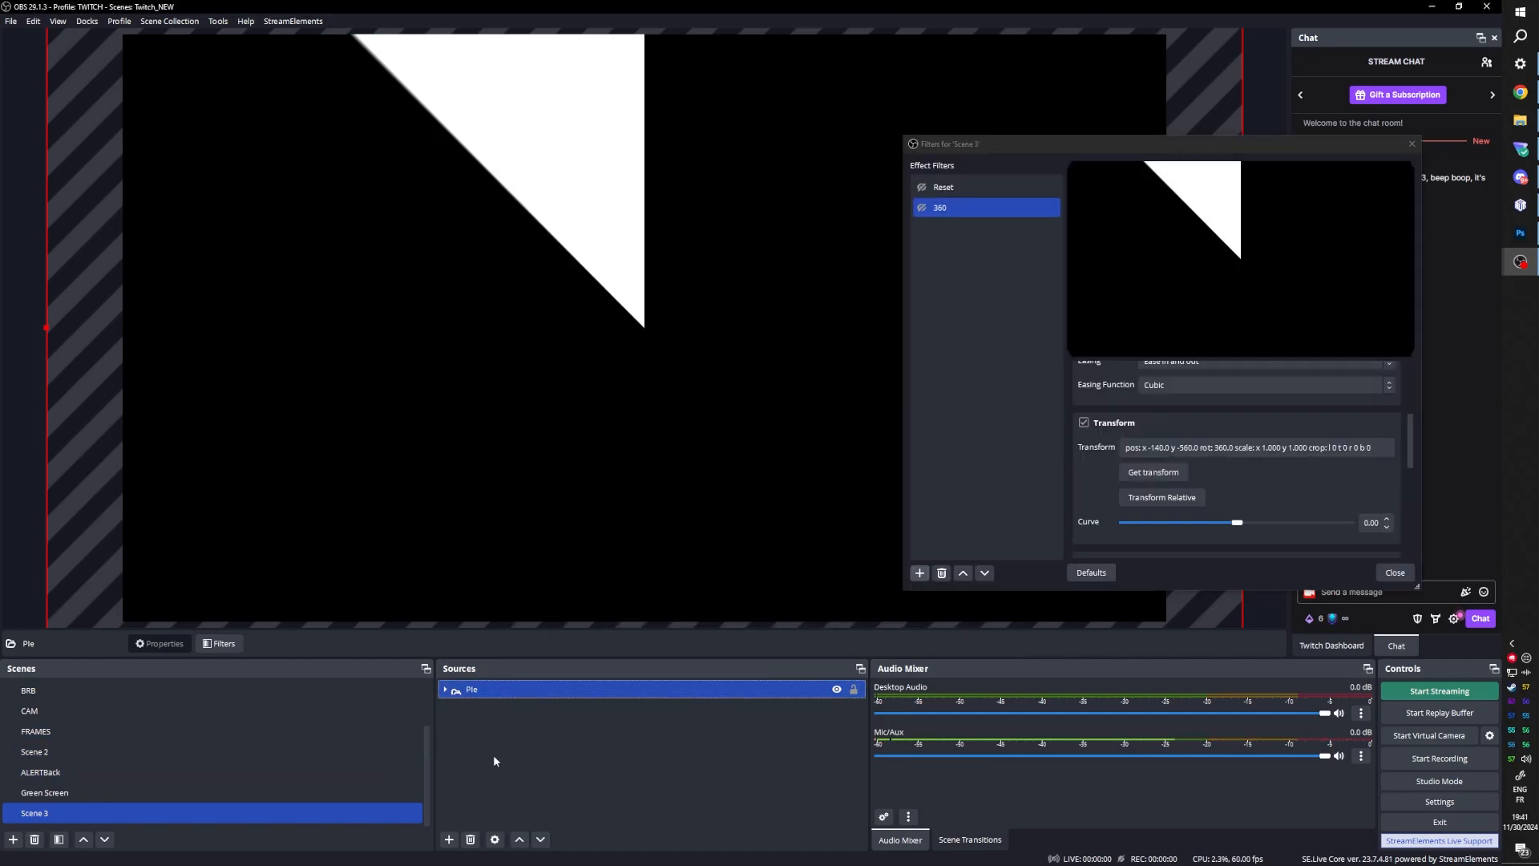
key(ctrl+e)
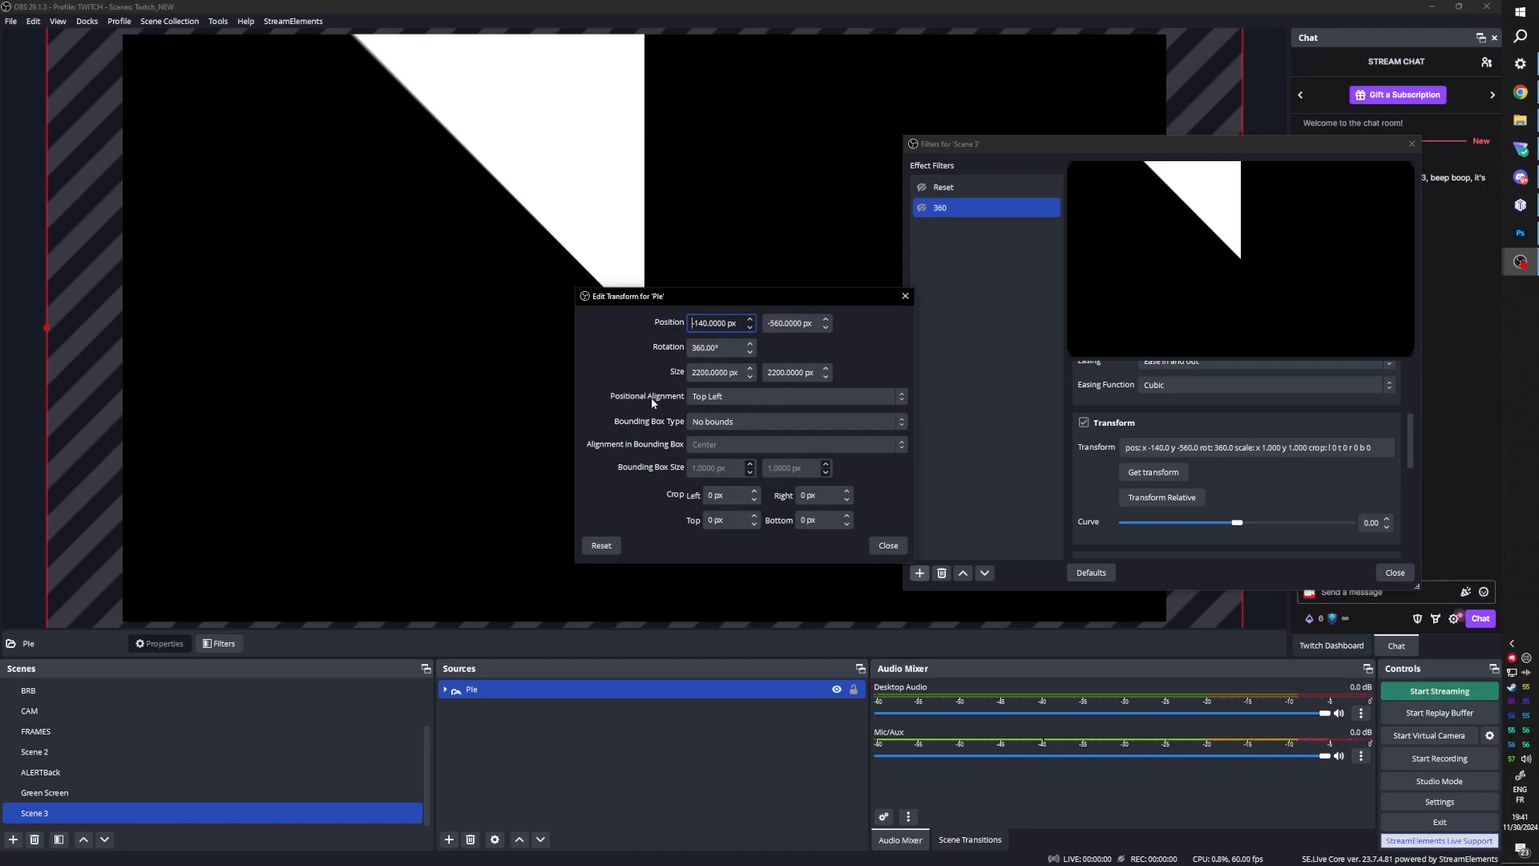
click(700, 399)
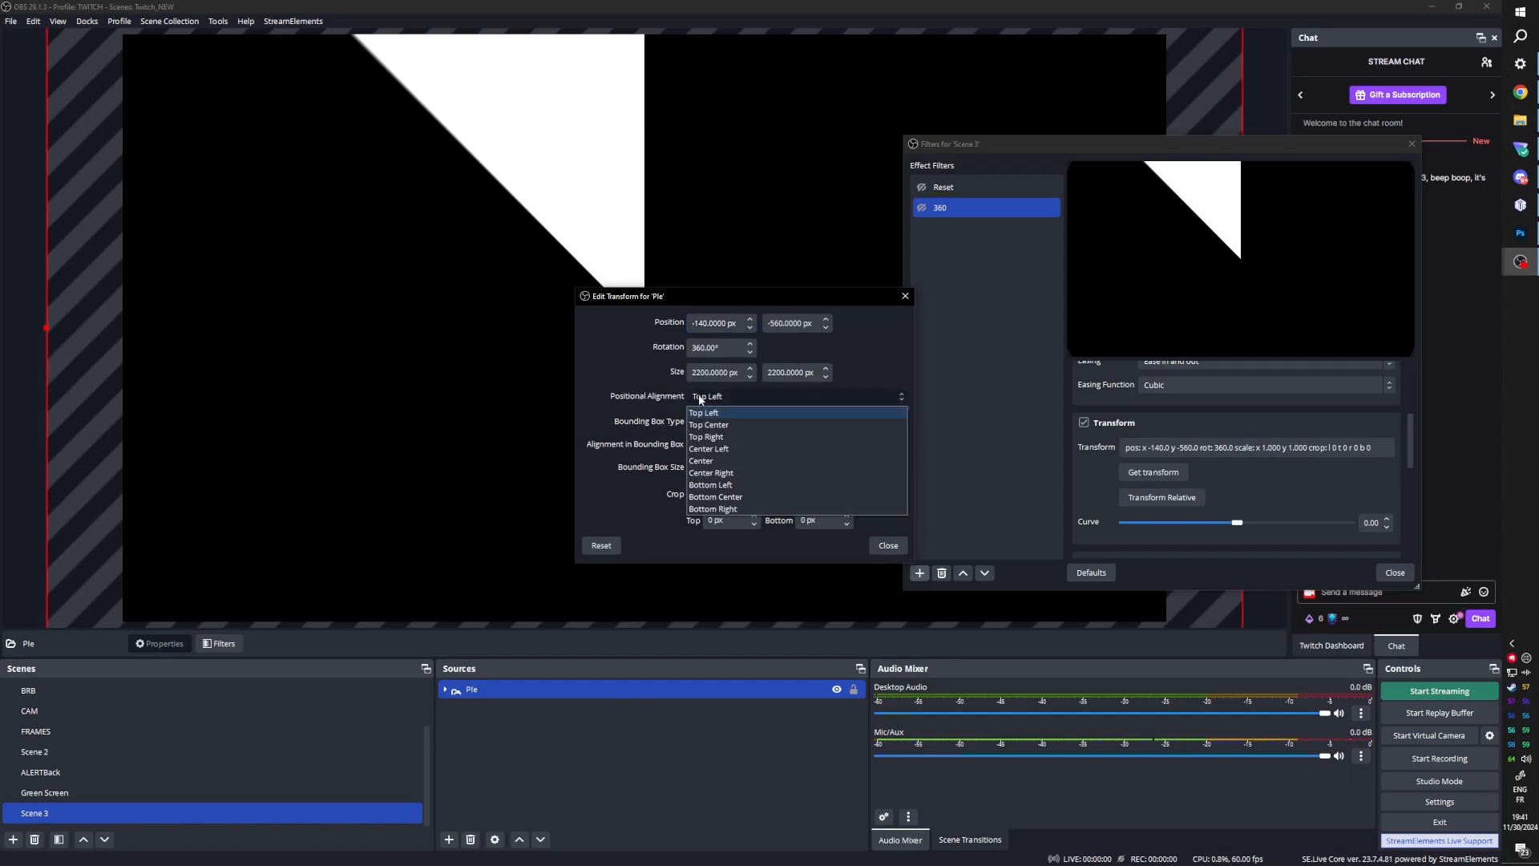
click(725, 462)
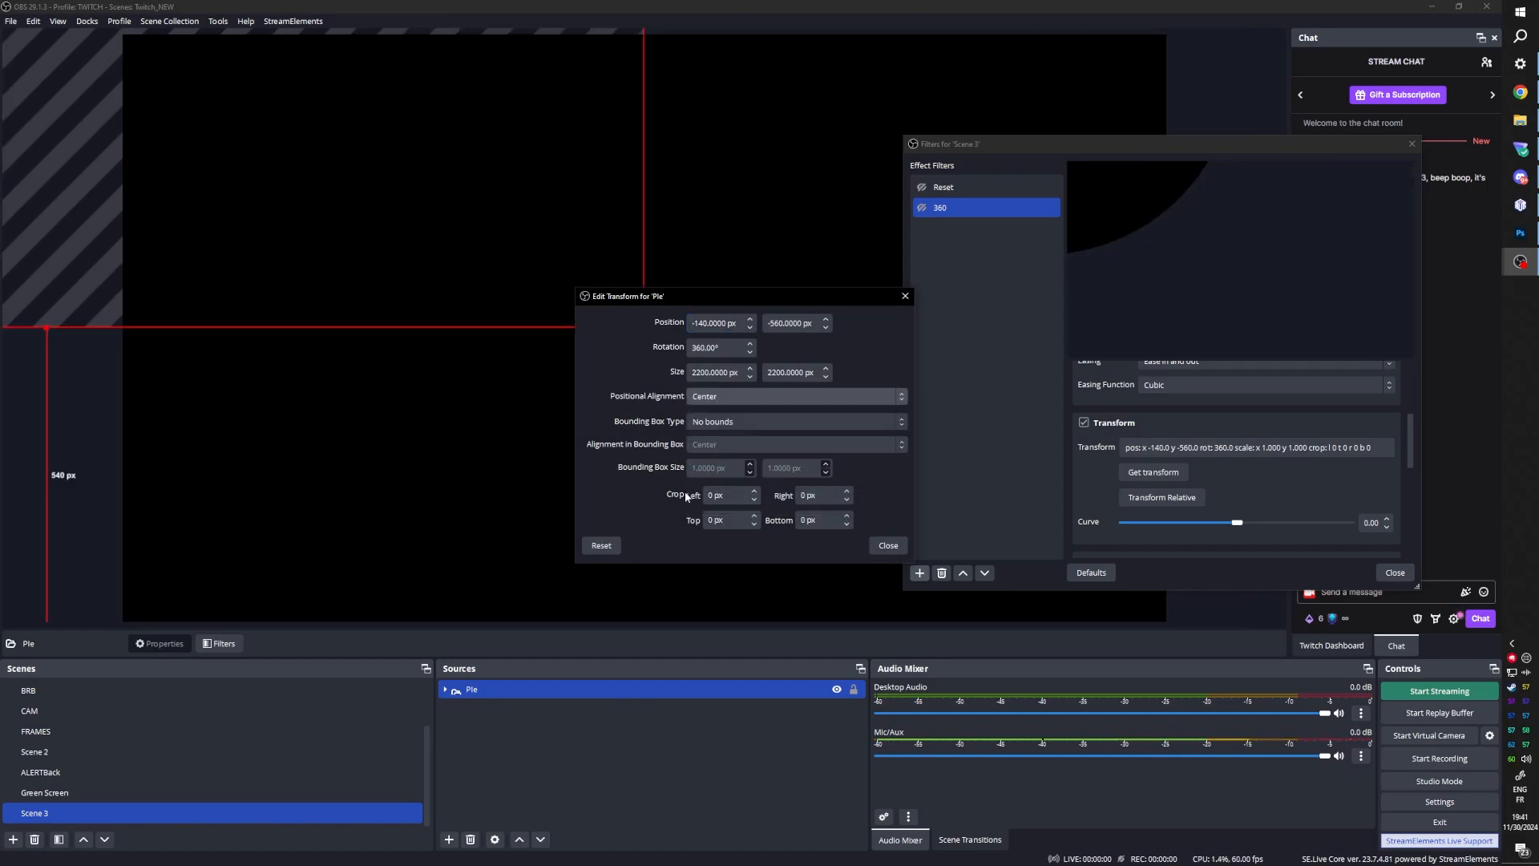
drag(154, 65, 534, 196)
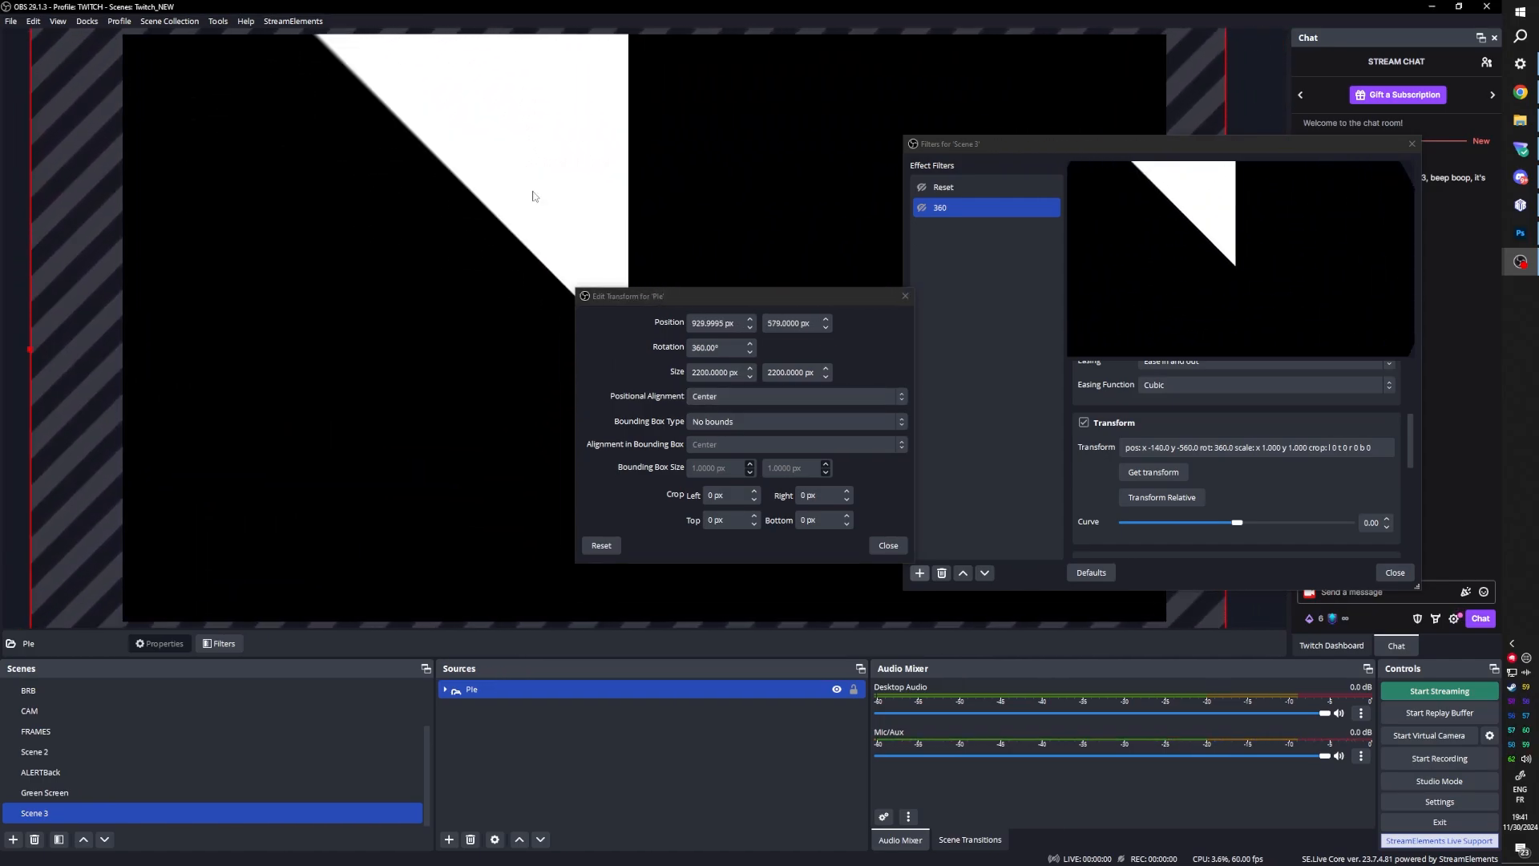
key(ctrl+d)
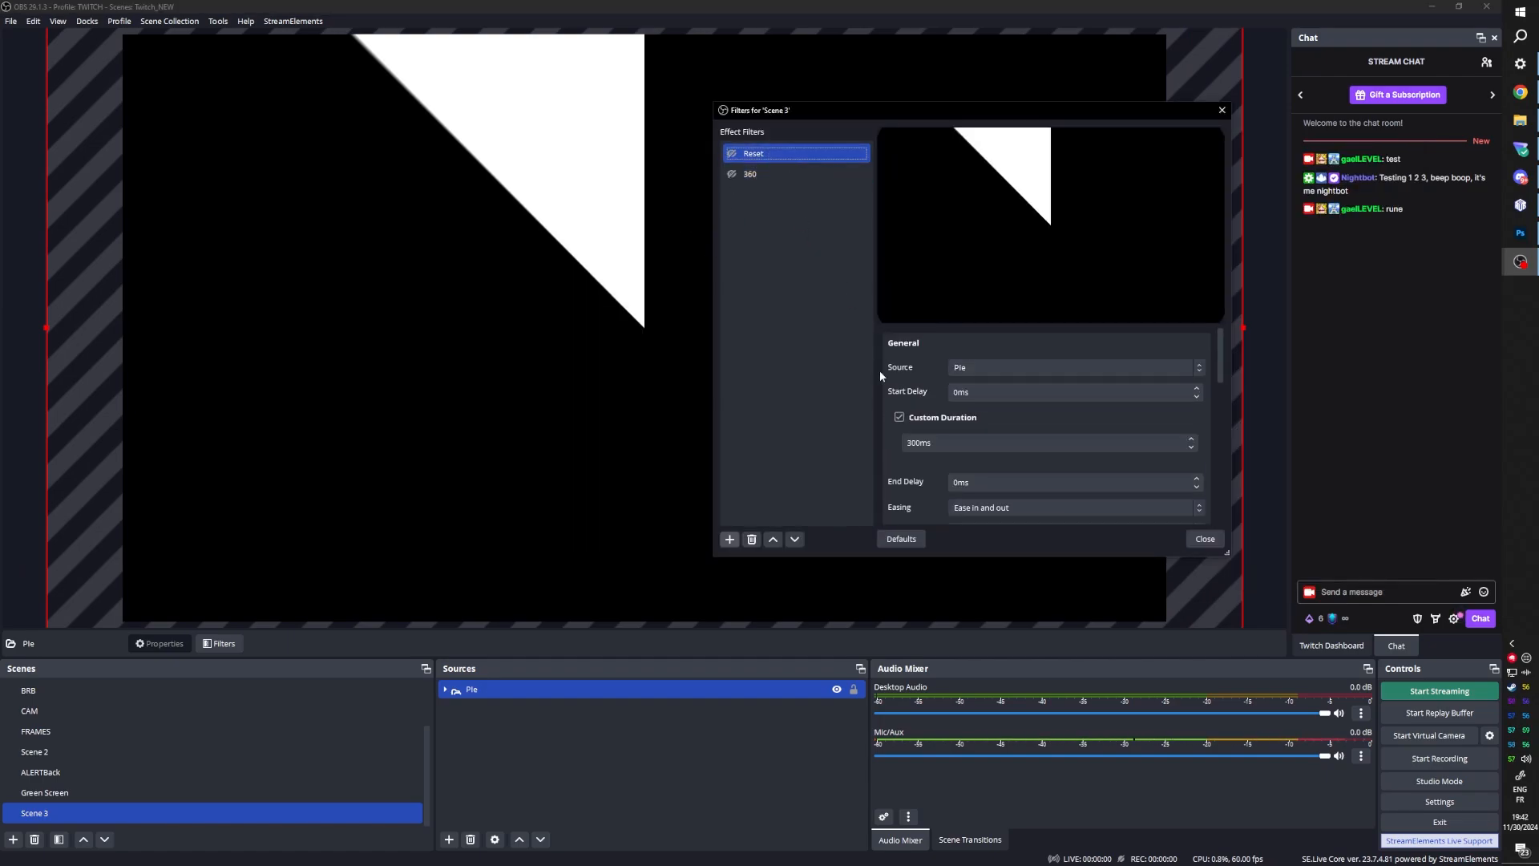
Step: Get the centred Pie transform in the Reset filter and set its rotation to 0.0
scroll(879, 369, down, 5)
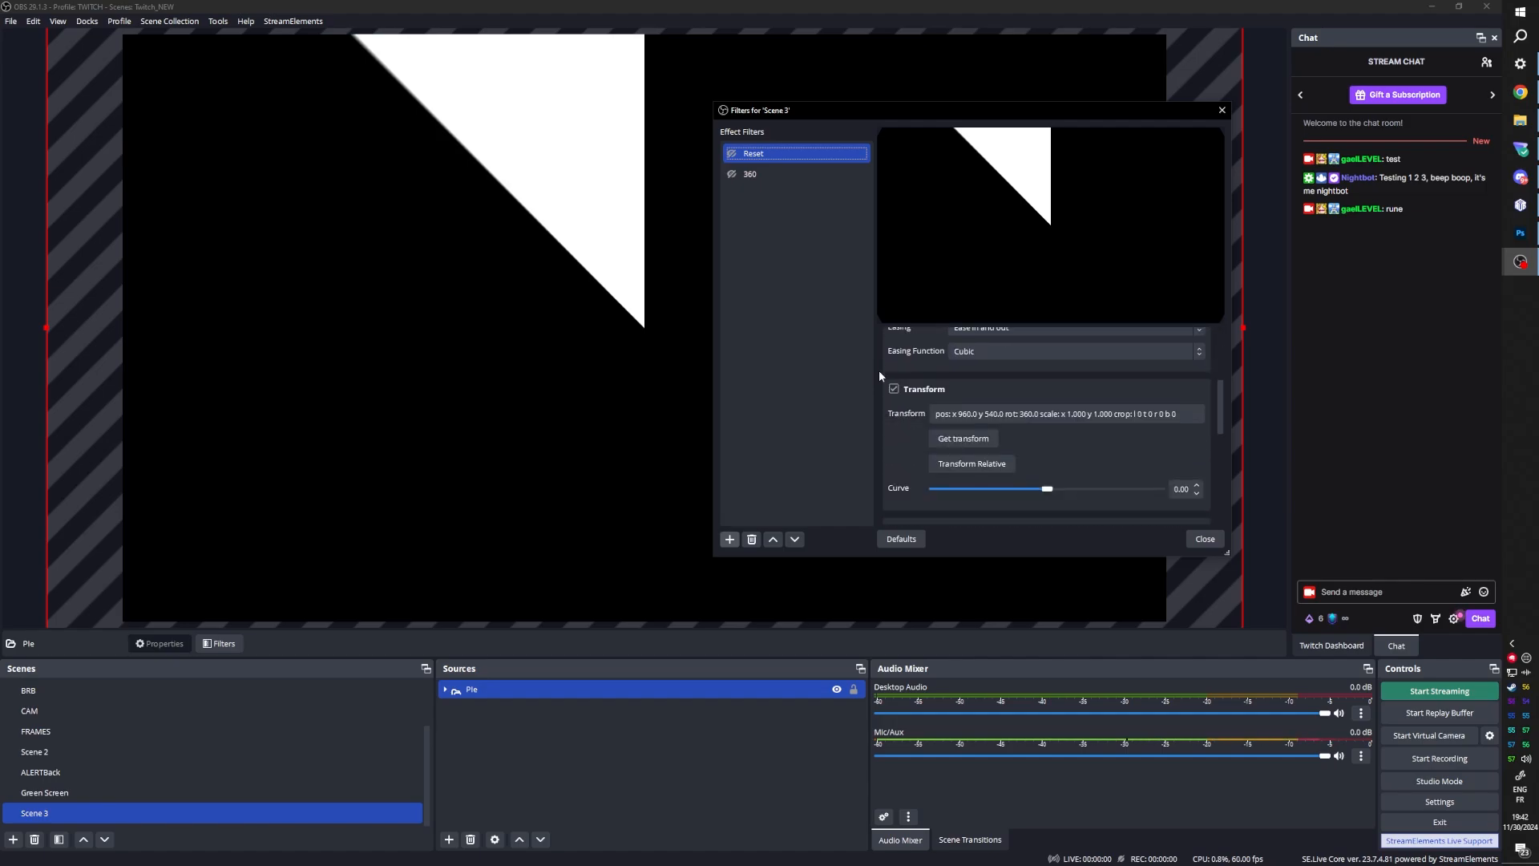
click(942, 436)
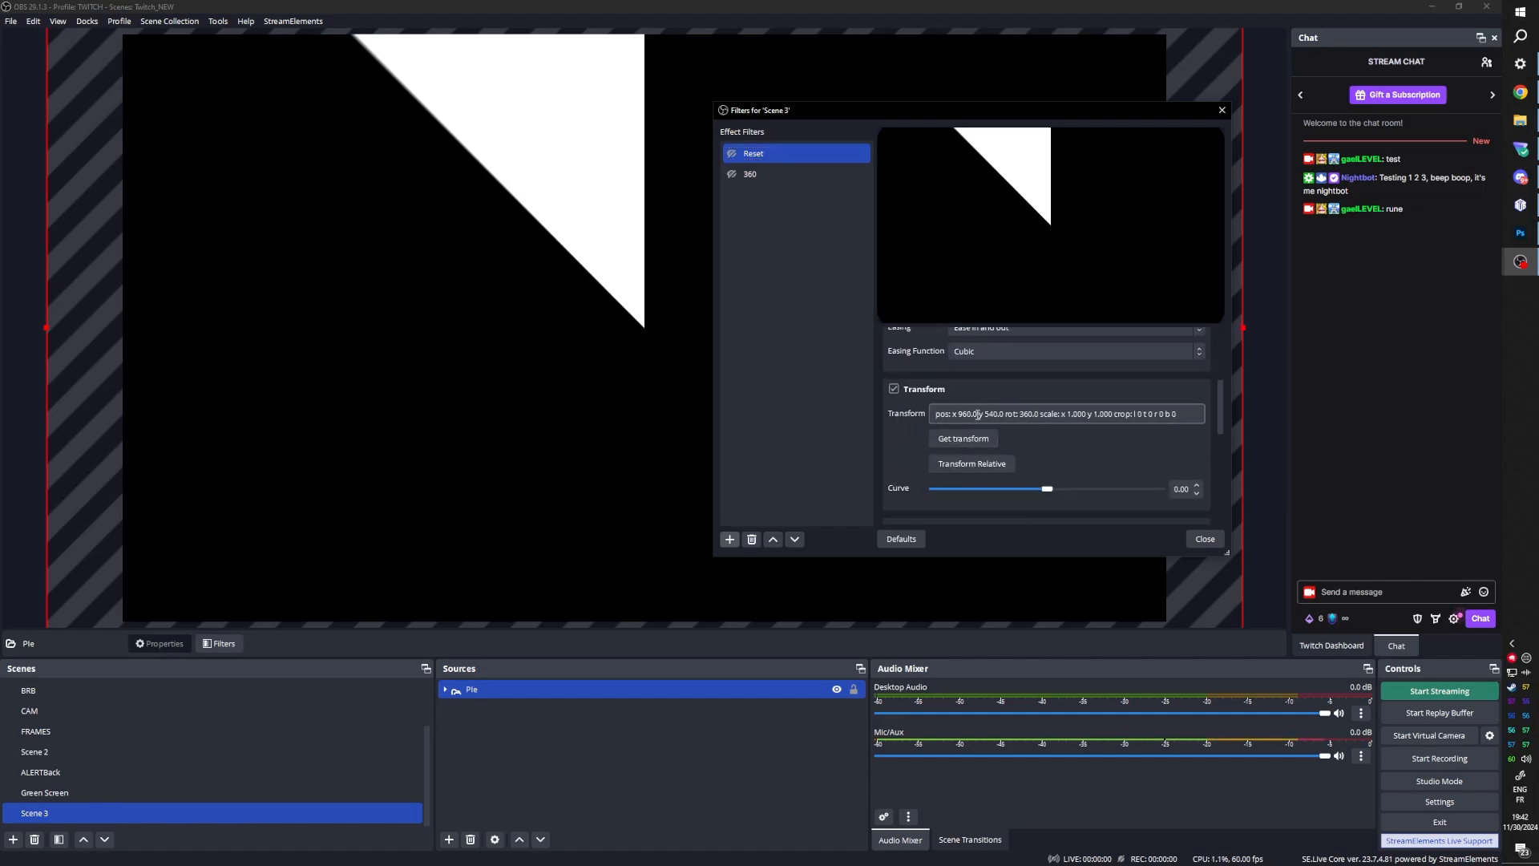
click(1020, 414)
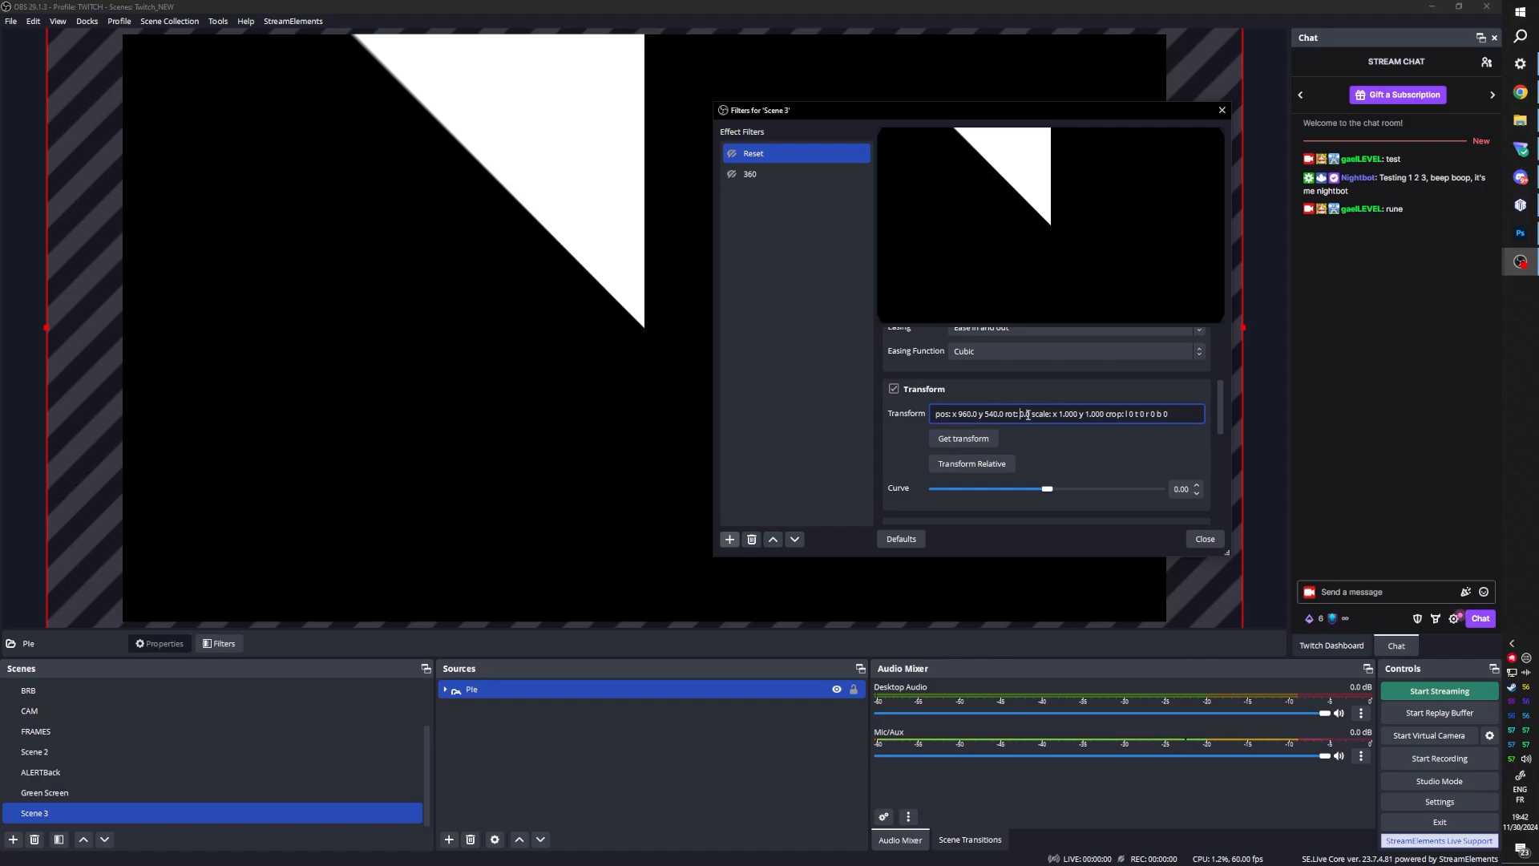
Step: Get the centred Pie transform in the 360 filter, keeping rotation 360.0, and run Reset and 360 to test the rotation
click(794, 174)
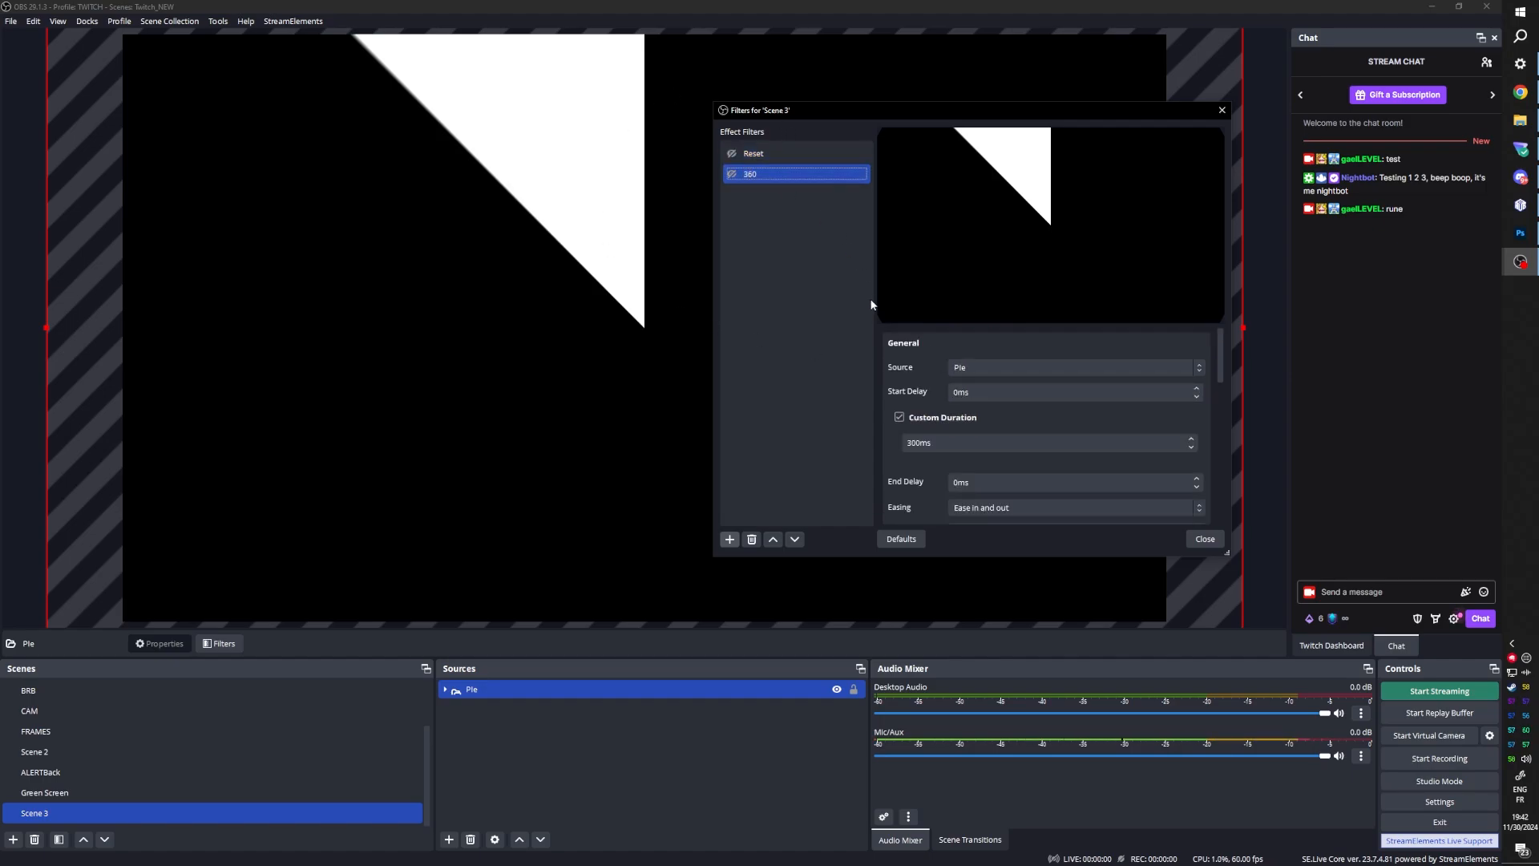
scroll(882, 344, down, 5)
click(970, 442)
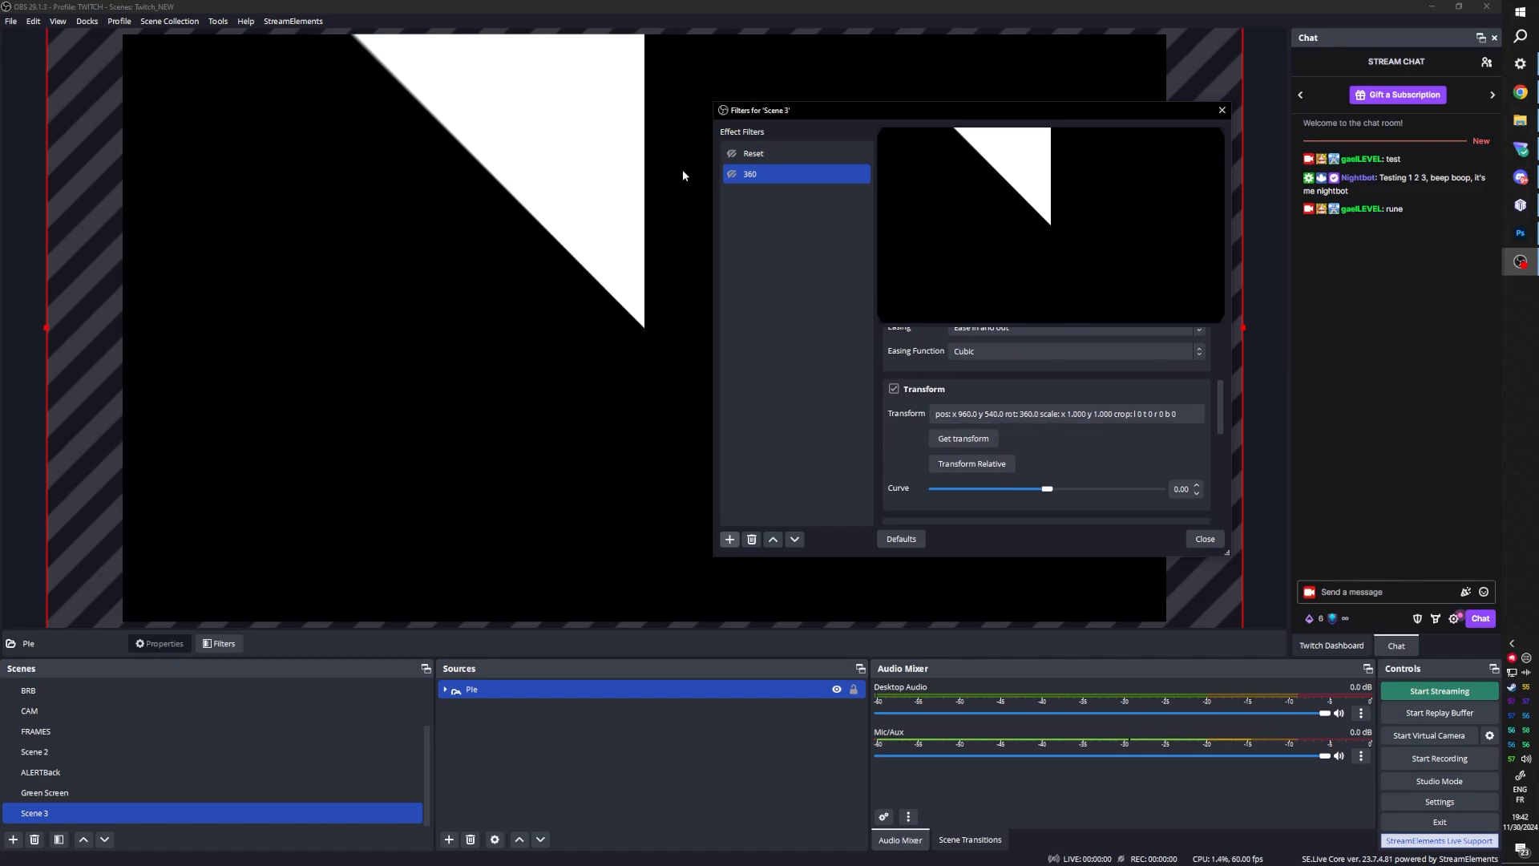
click(732, 153)
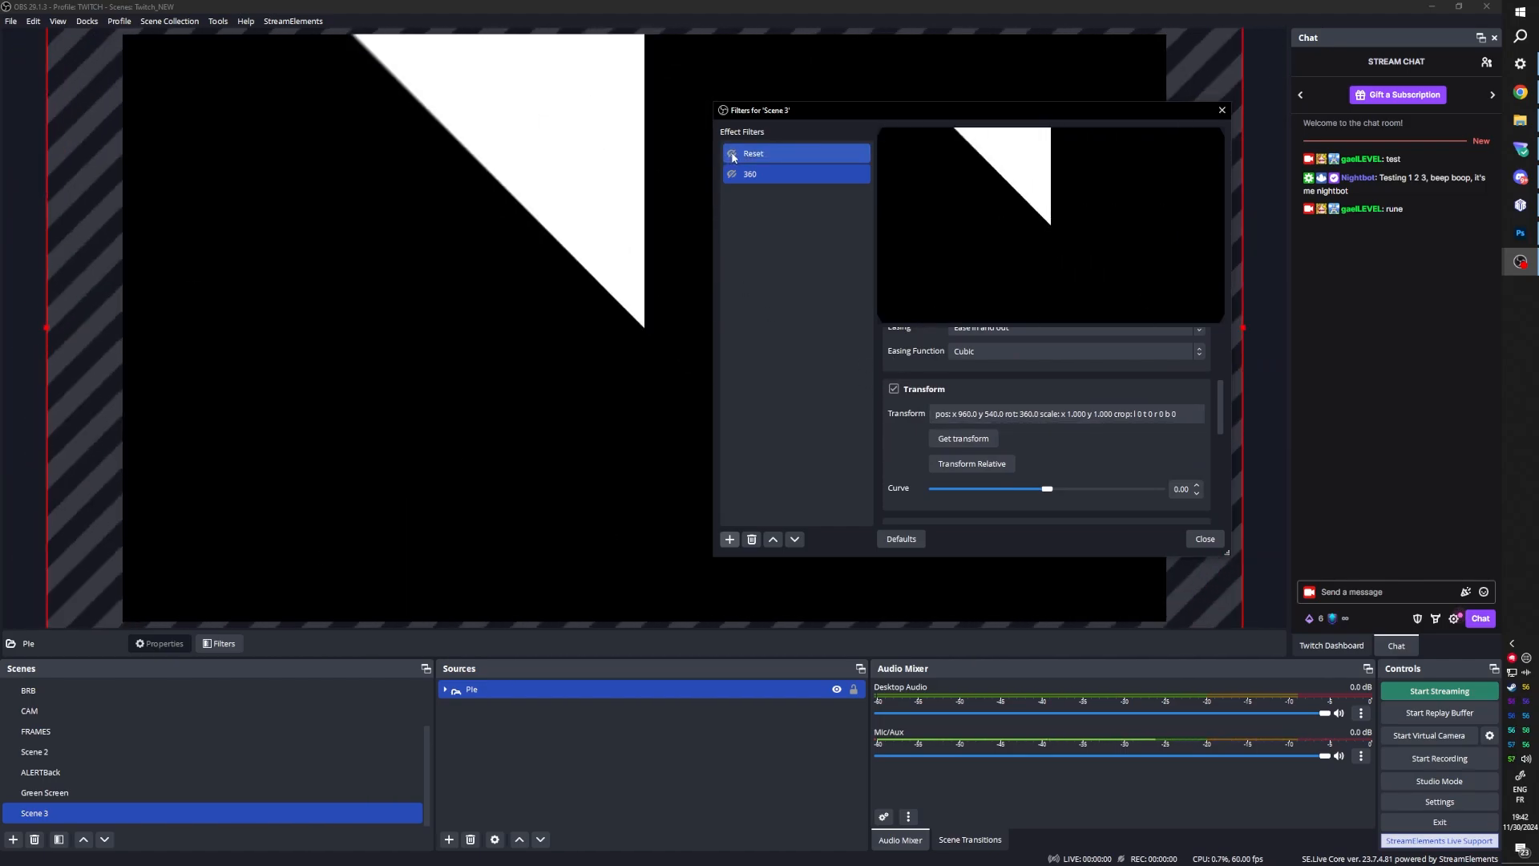
click(732, 176)
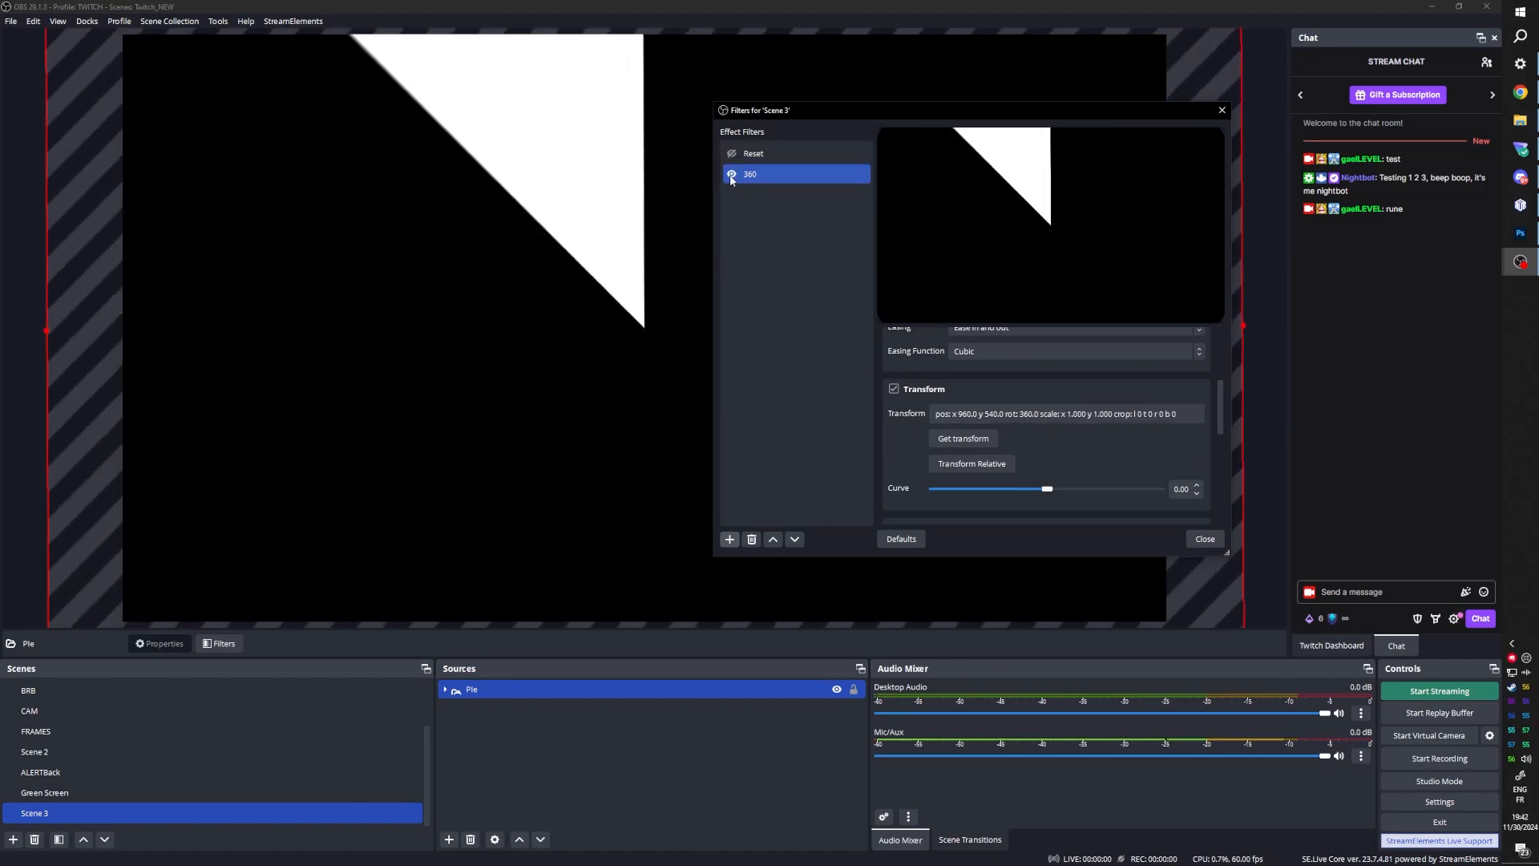
Step: Set the custom duration to 10 ms in the Reset filter and 3000 ms in the 360 filter
click(773, 157)
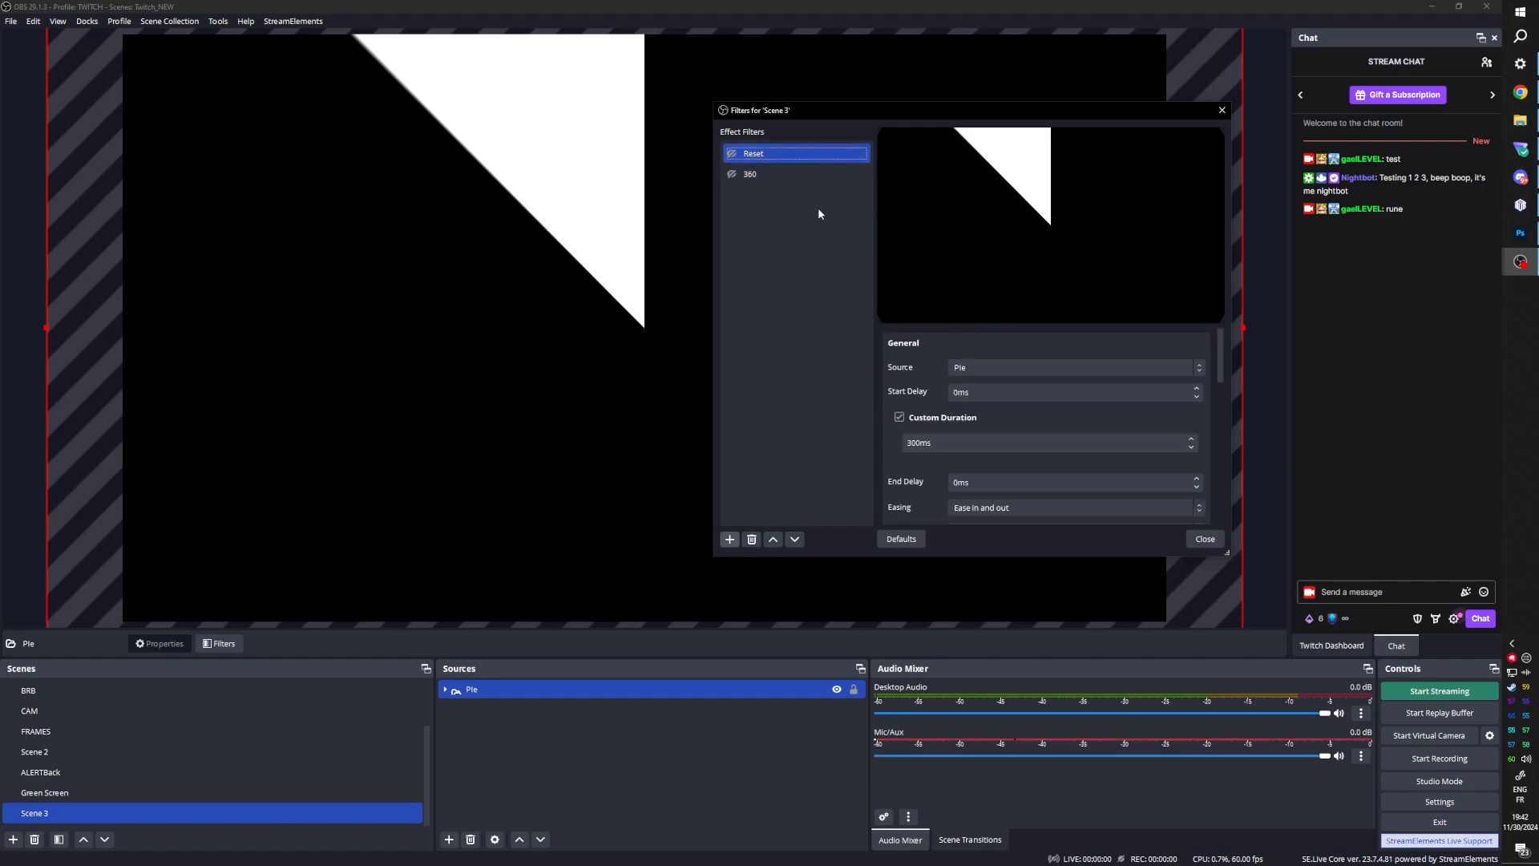
click(918, 443)
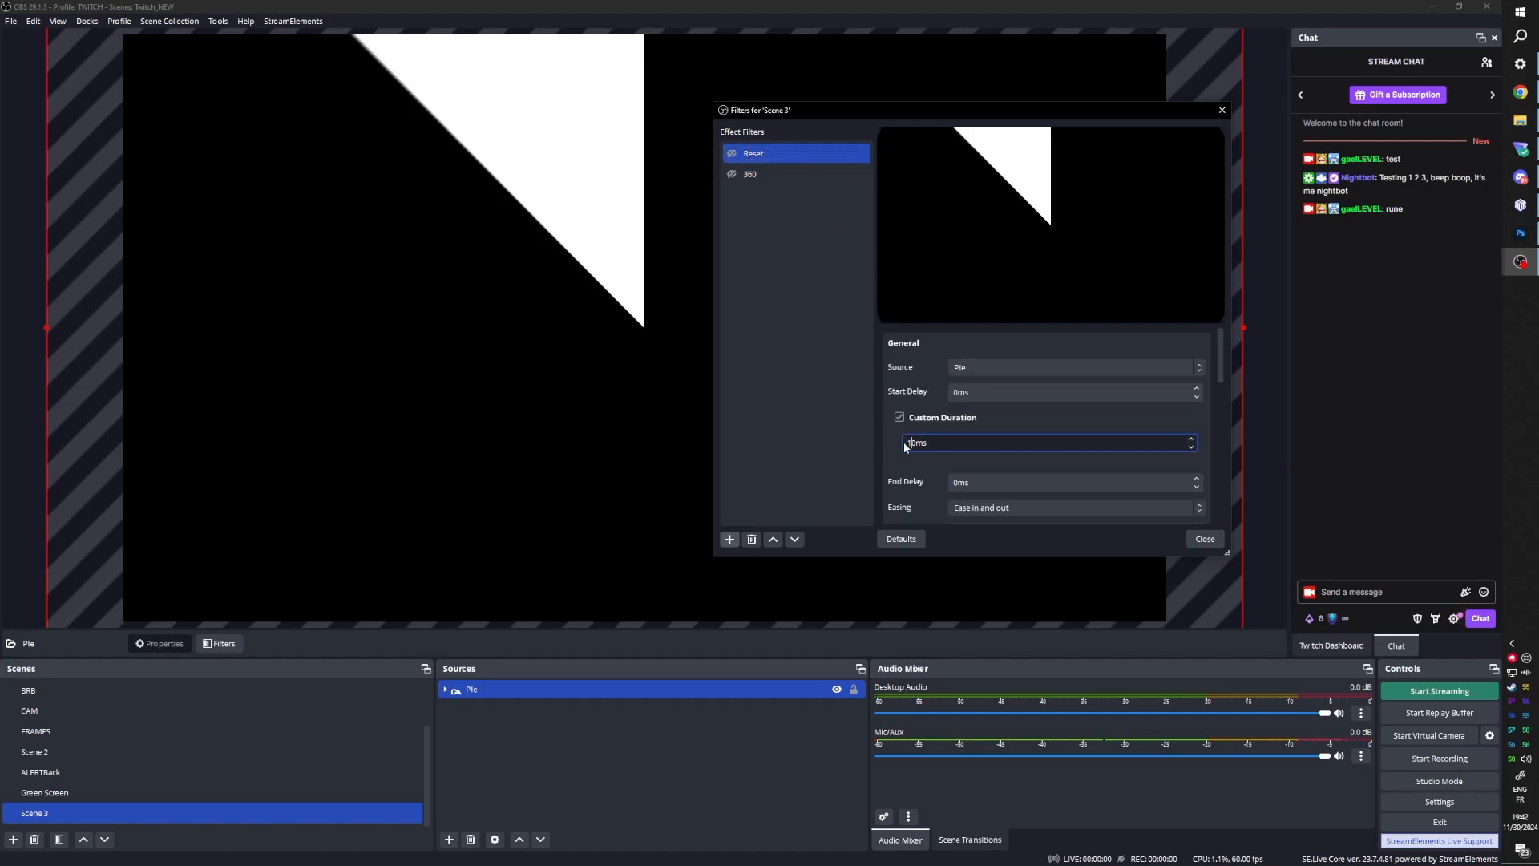
click(884, 441)
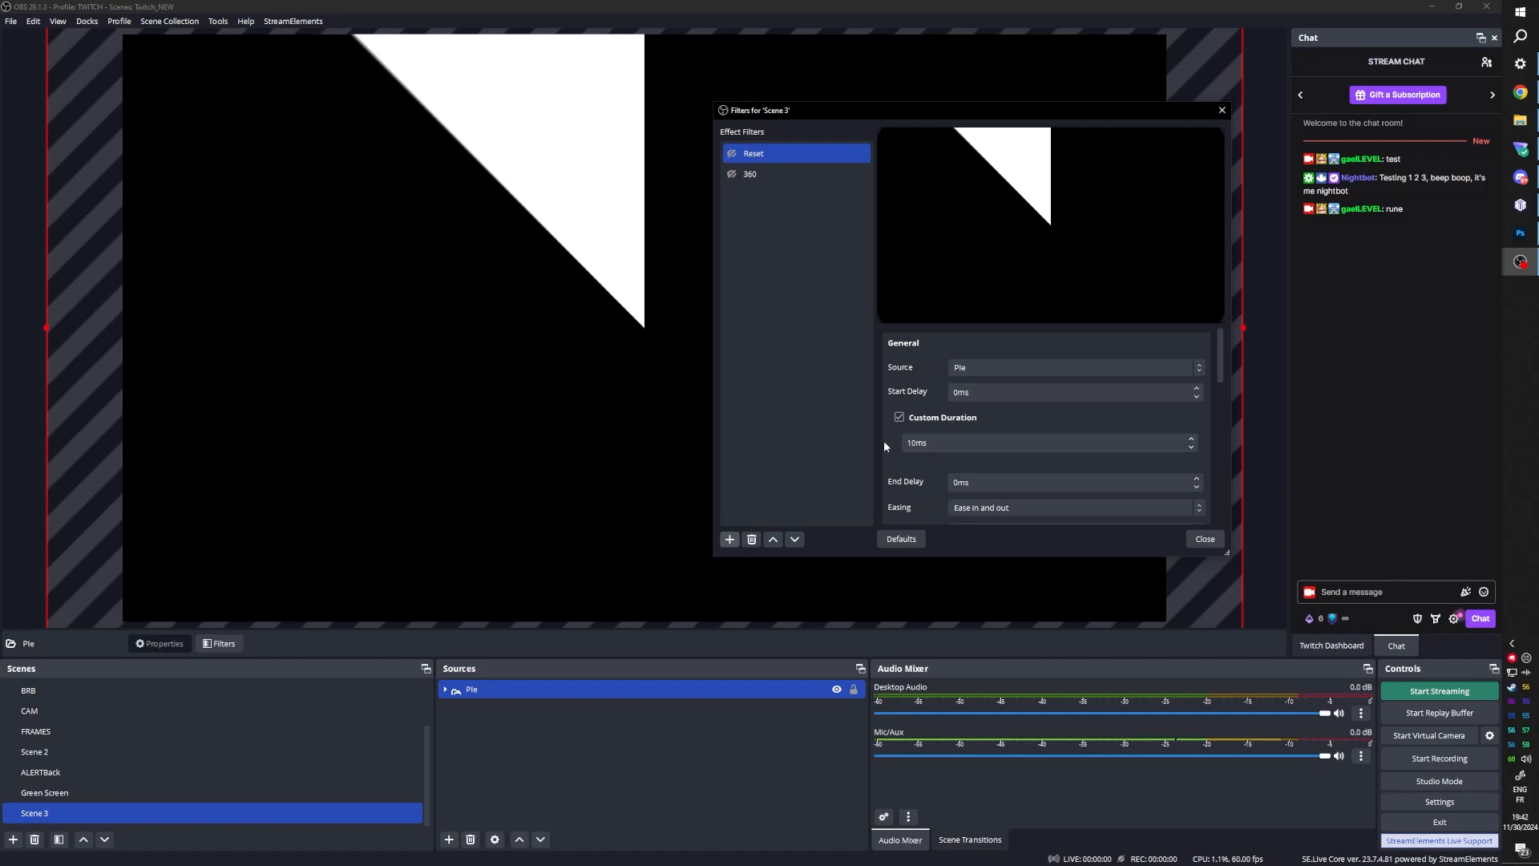
click(750, 174)
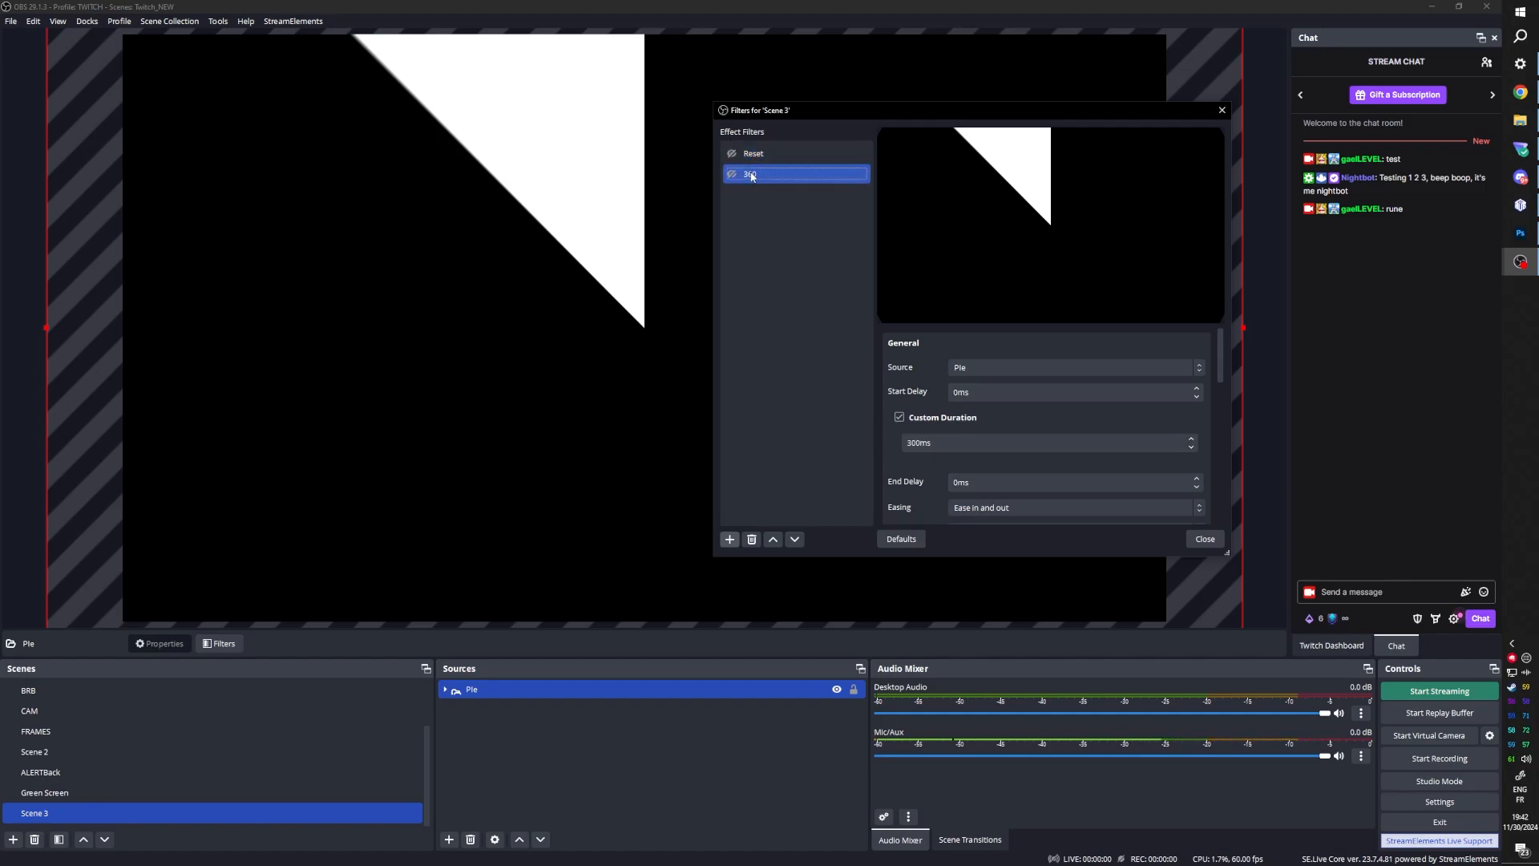
click(913, 441)
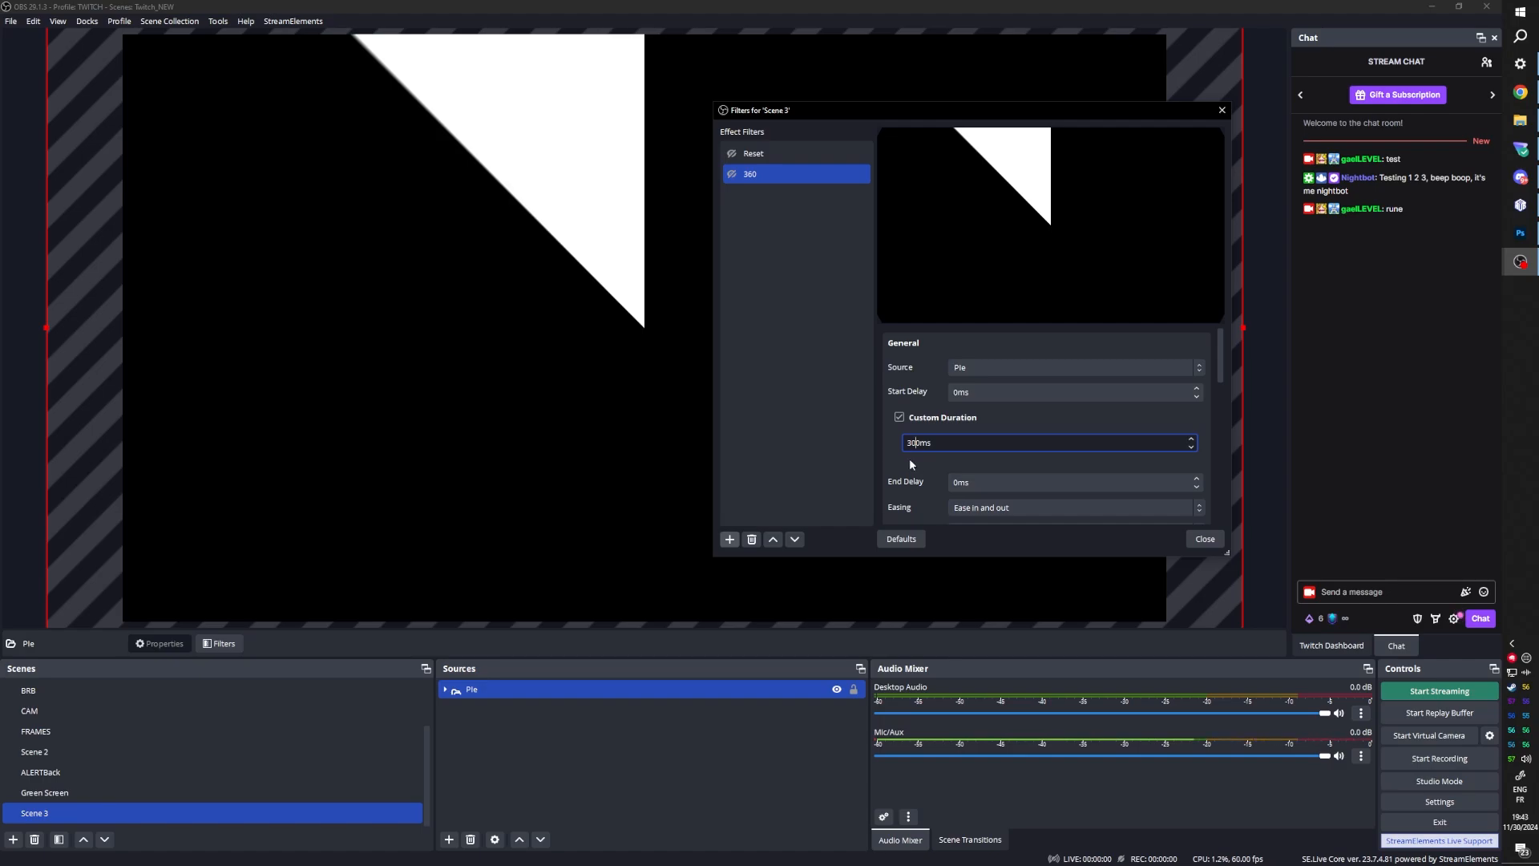
click(887, 444)
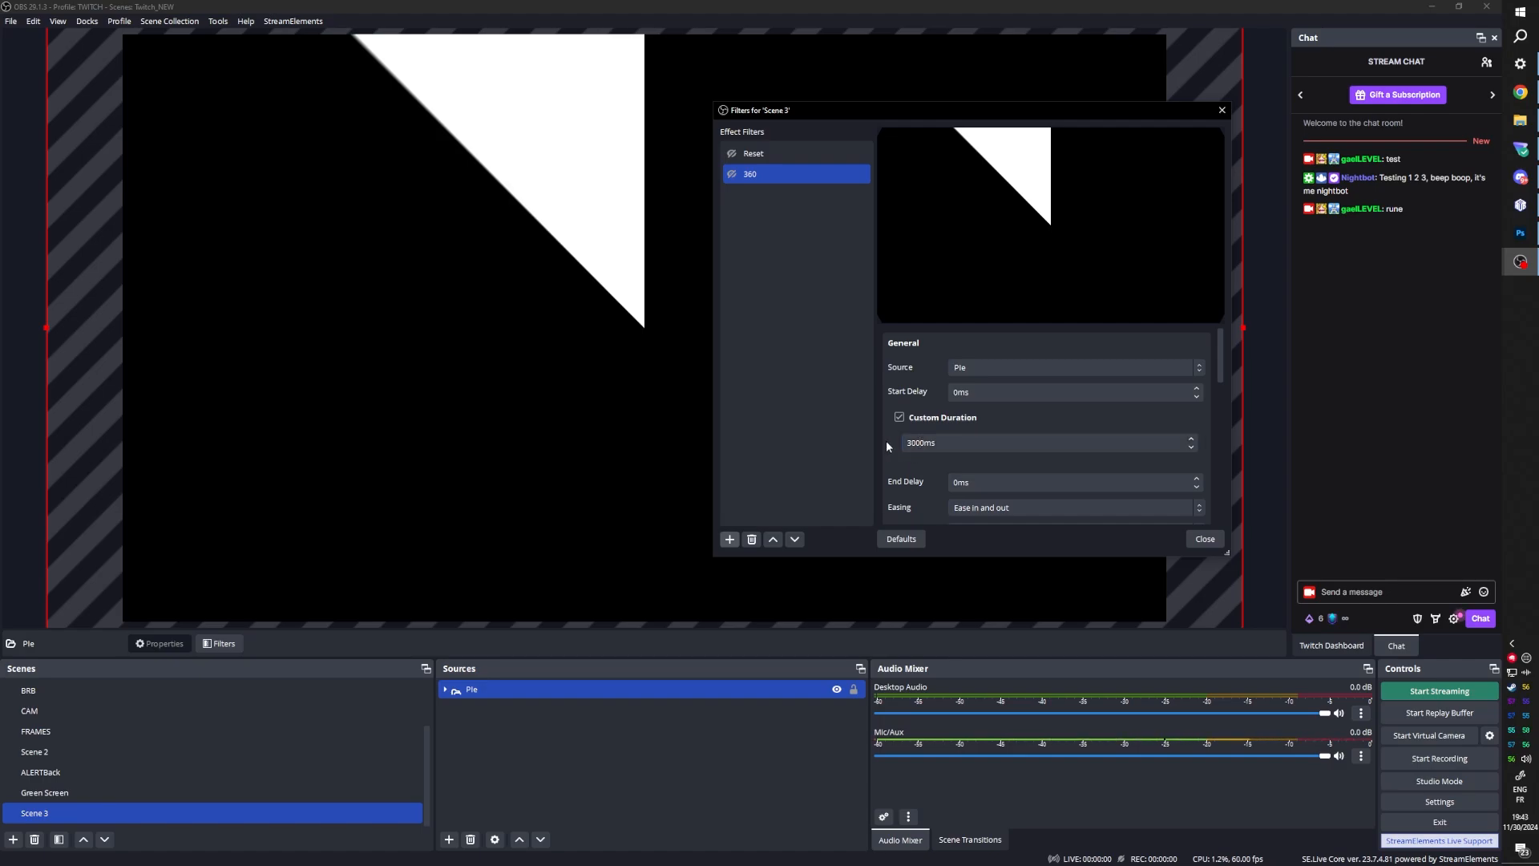
Step: Loop the two filters by setting Next Move to 360 in the Reset filter and to Reset in the 360 filter
click(758, 153)
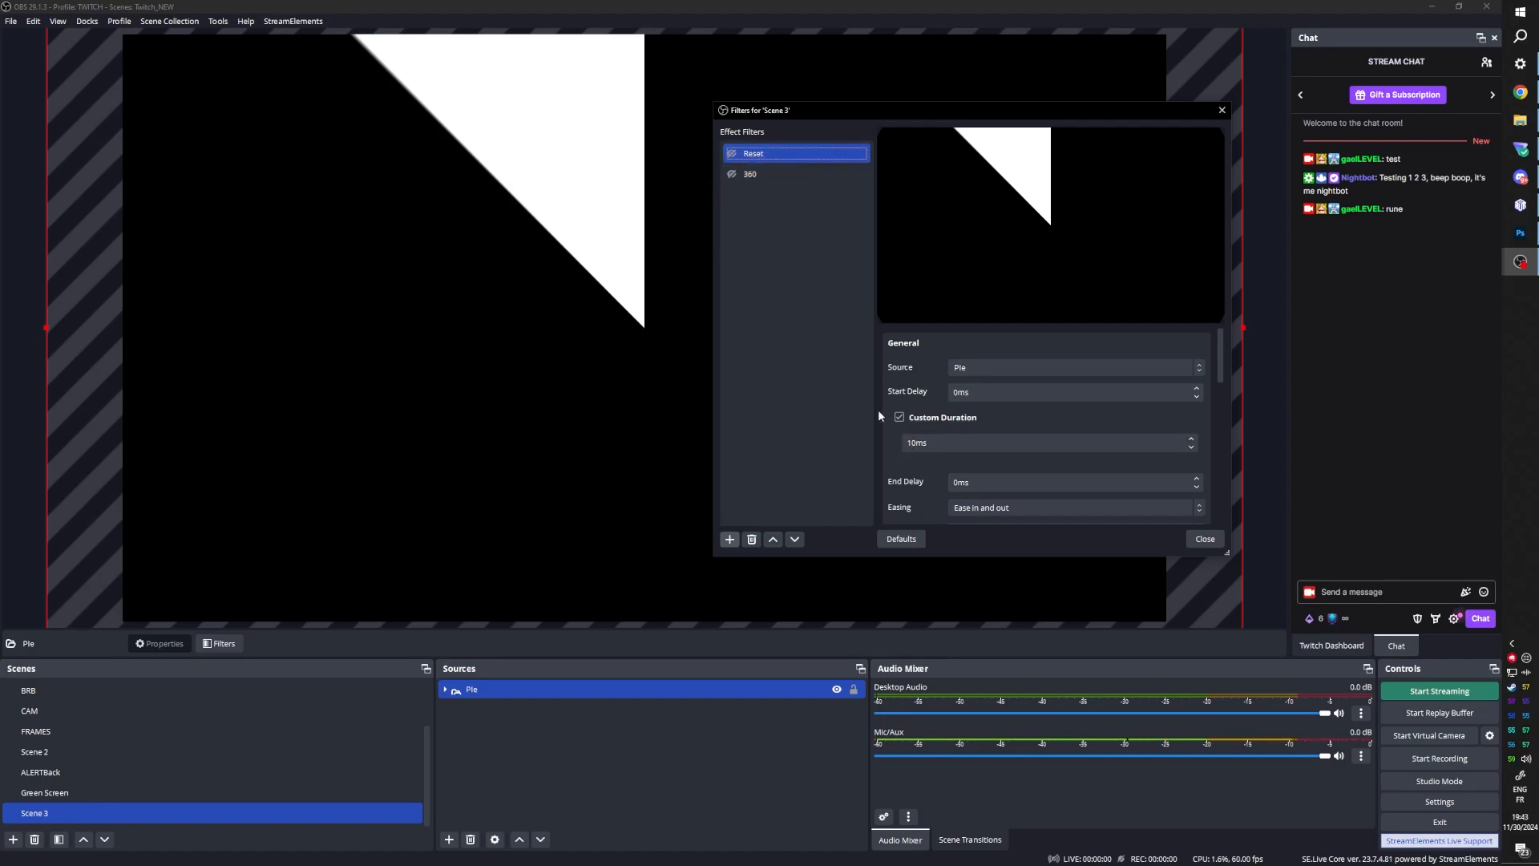
scroll(878, 413, down, 15)
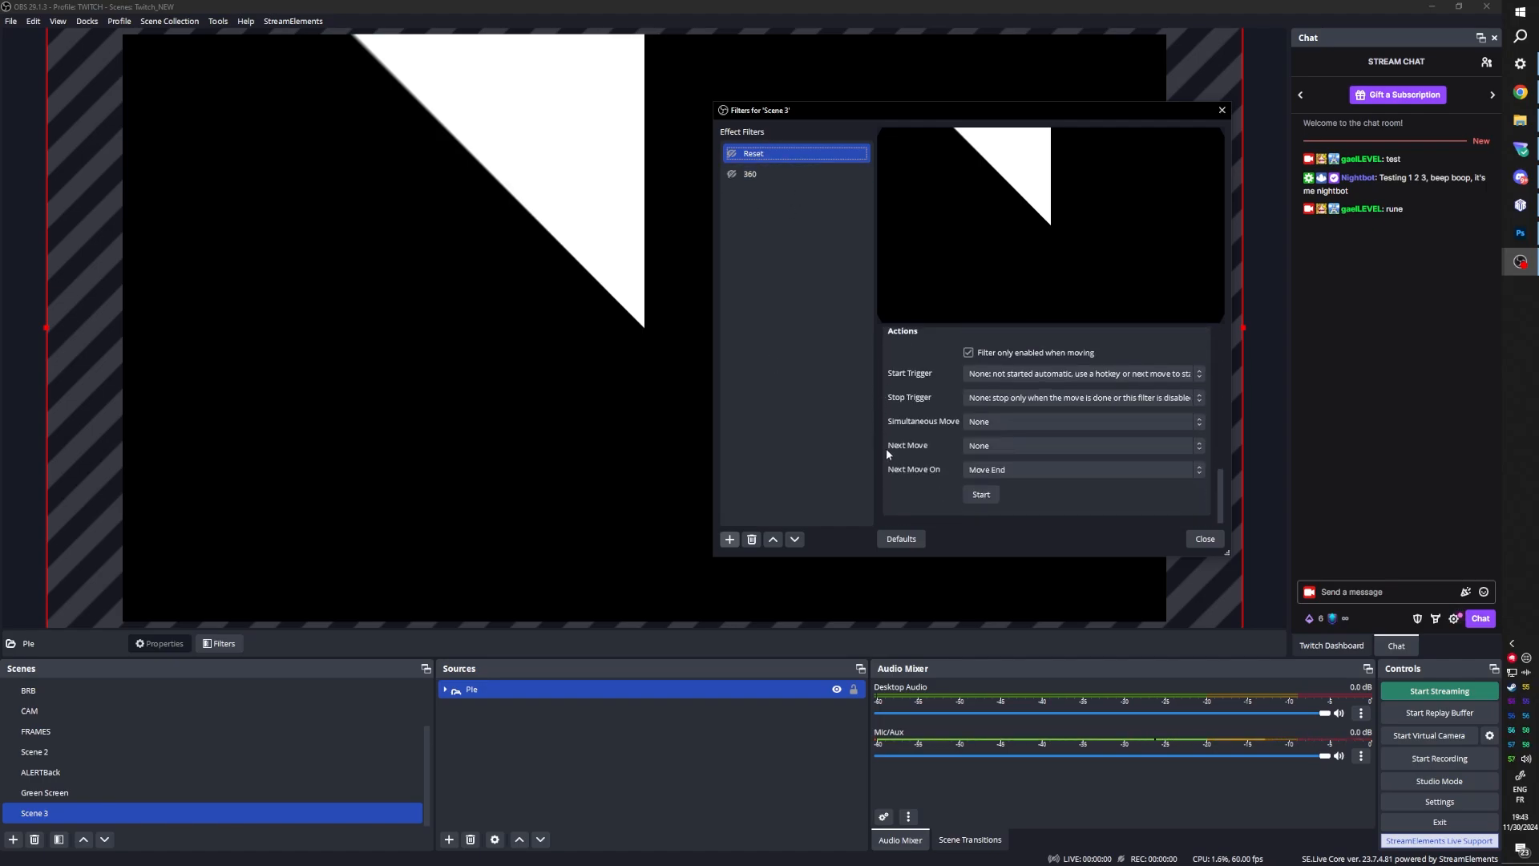
click(998, 445)
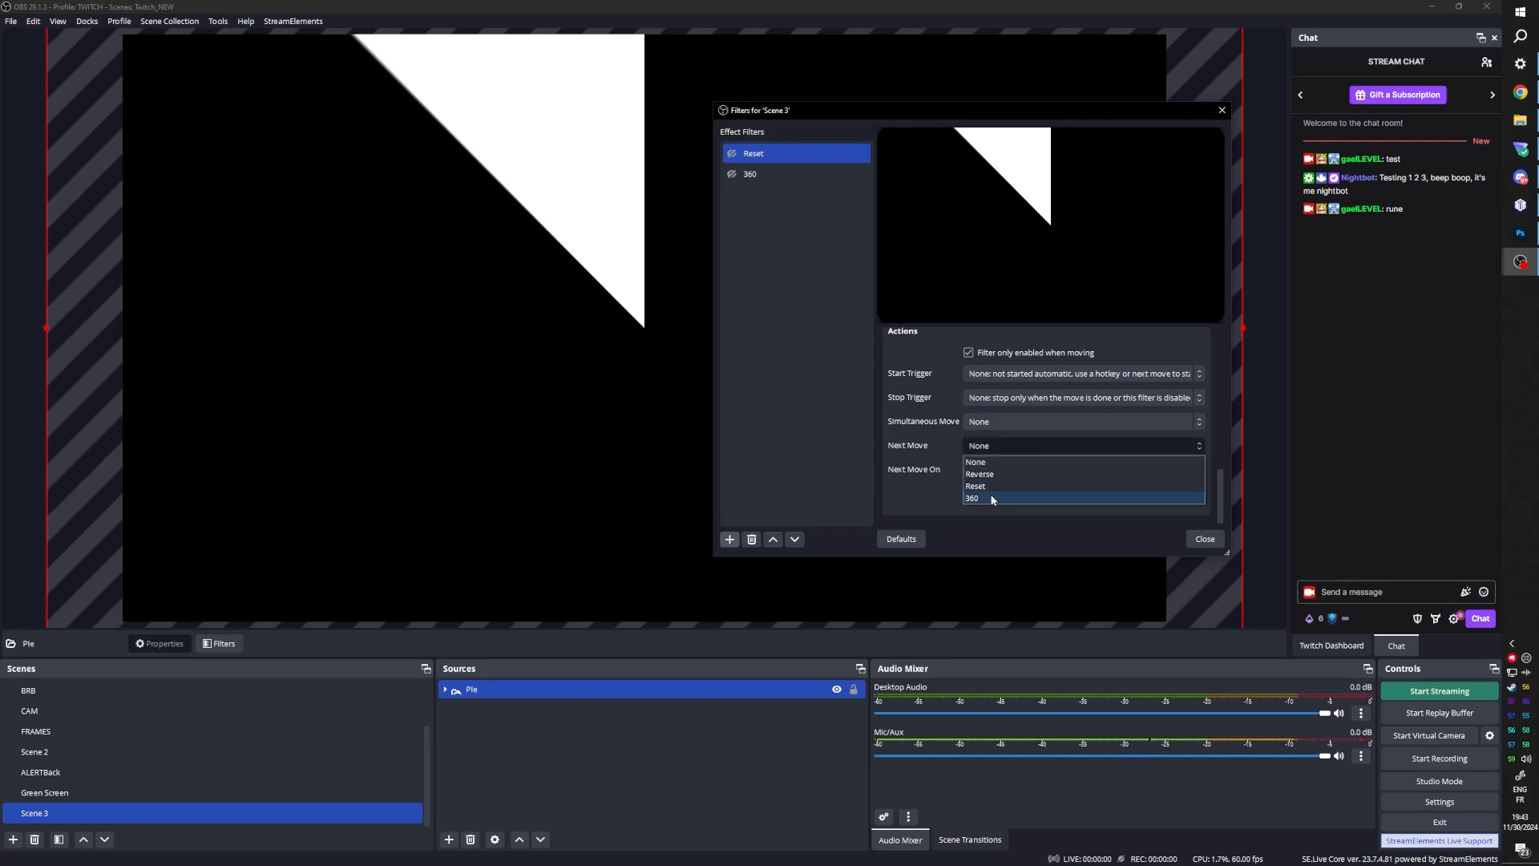
click(991, 498)
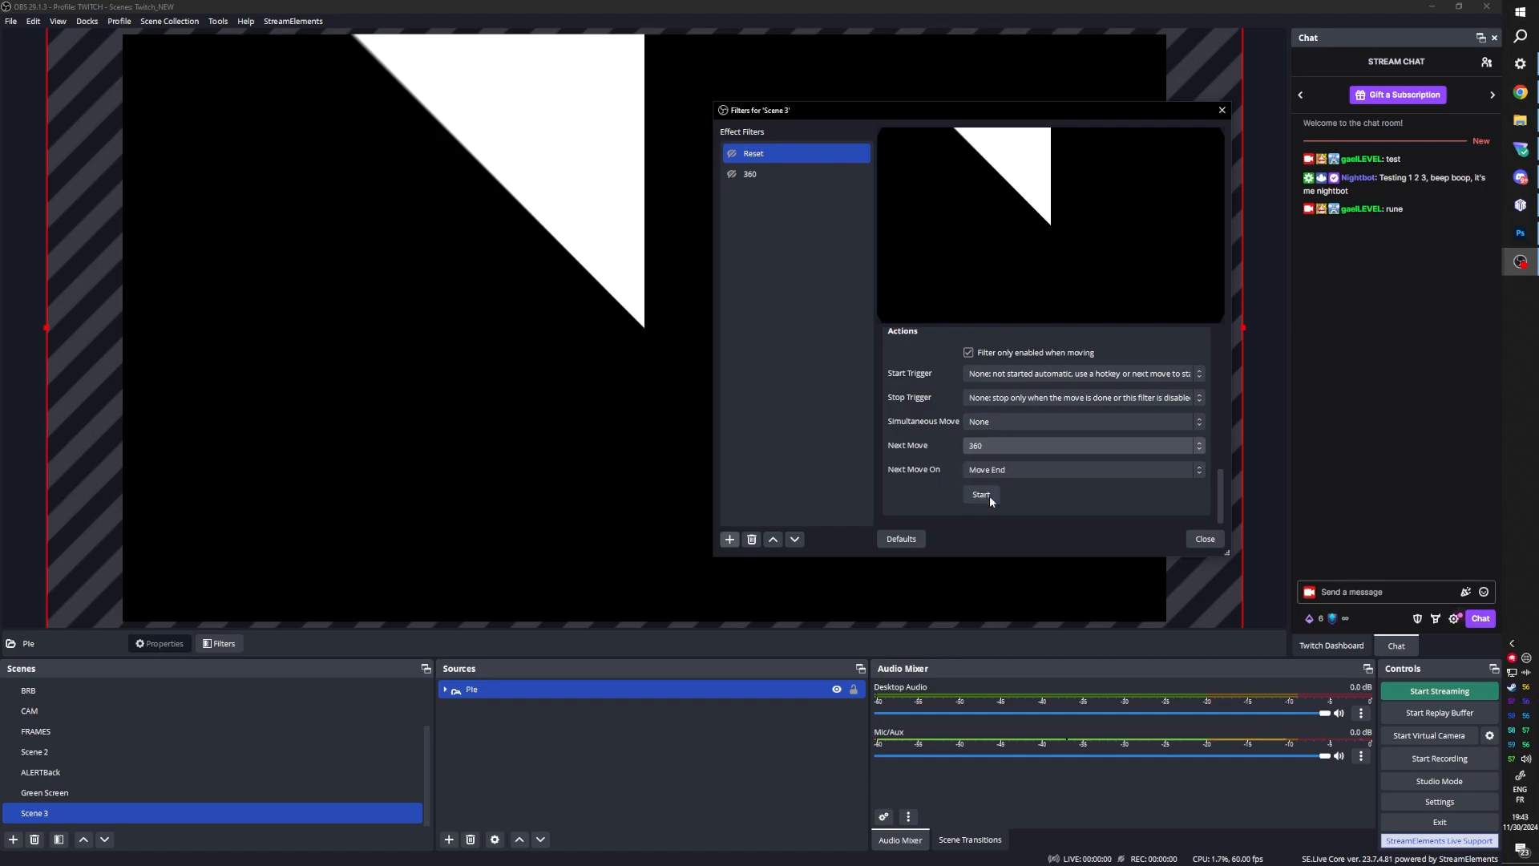
click(766, 176)
scroll(879, 383, down, 10)
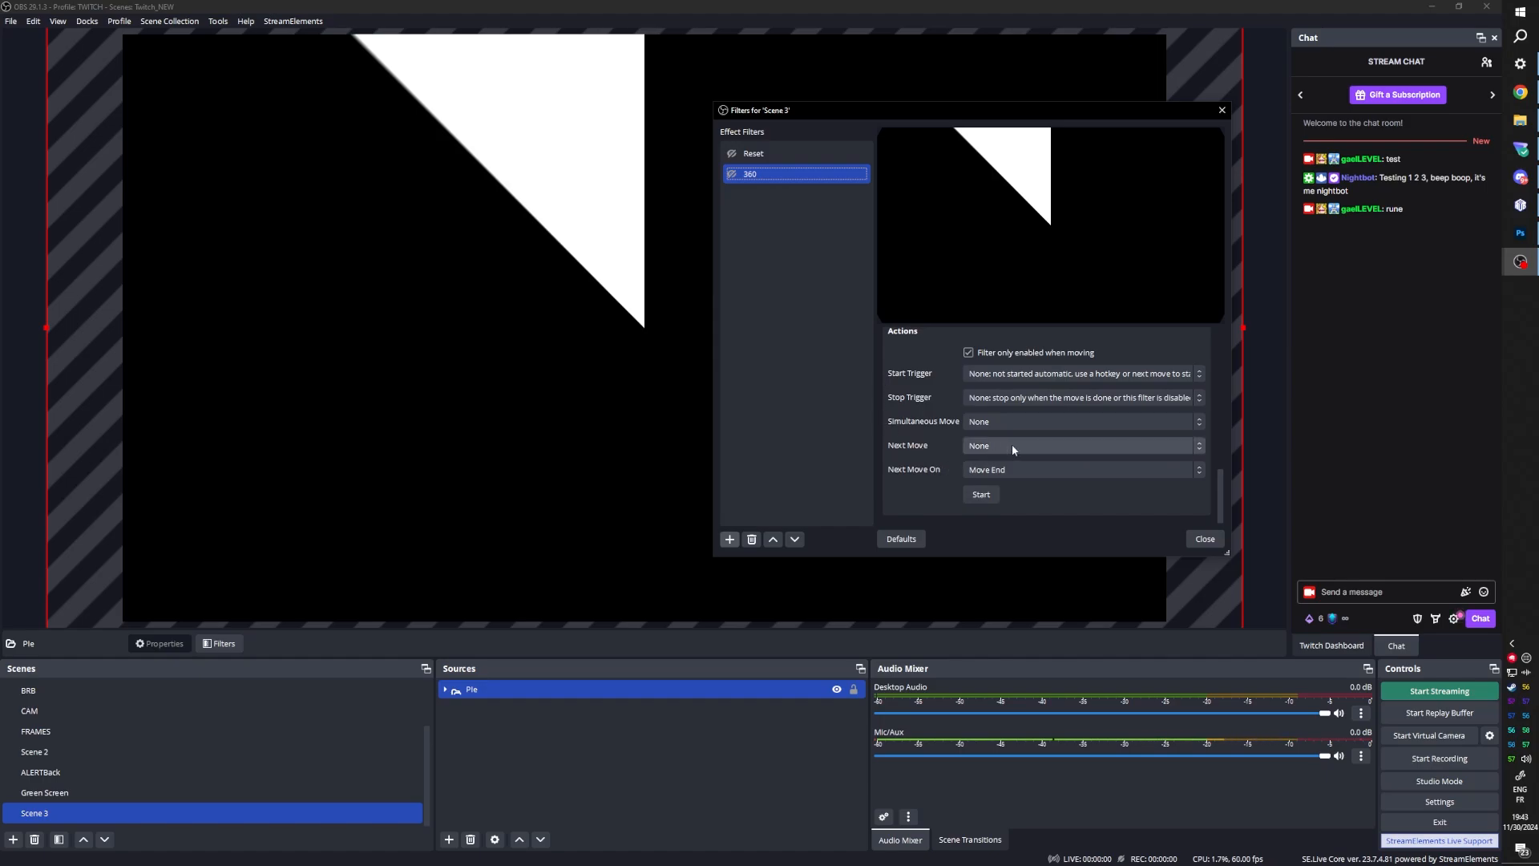
click(1012, 447)
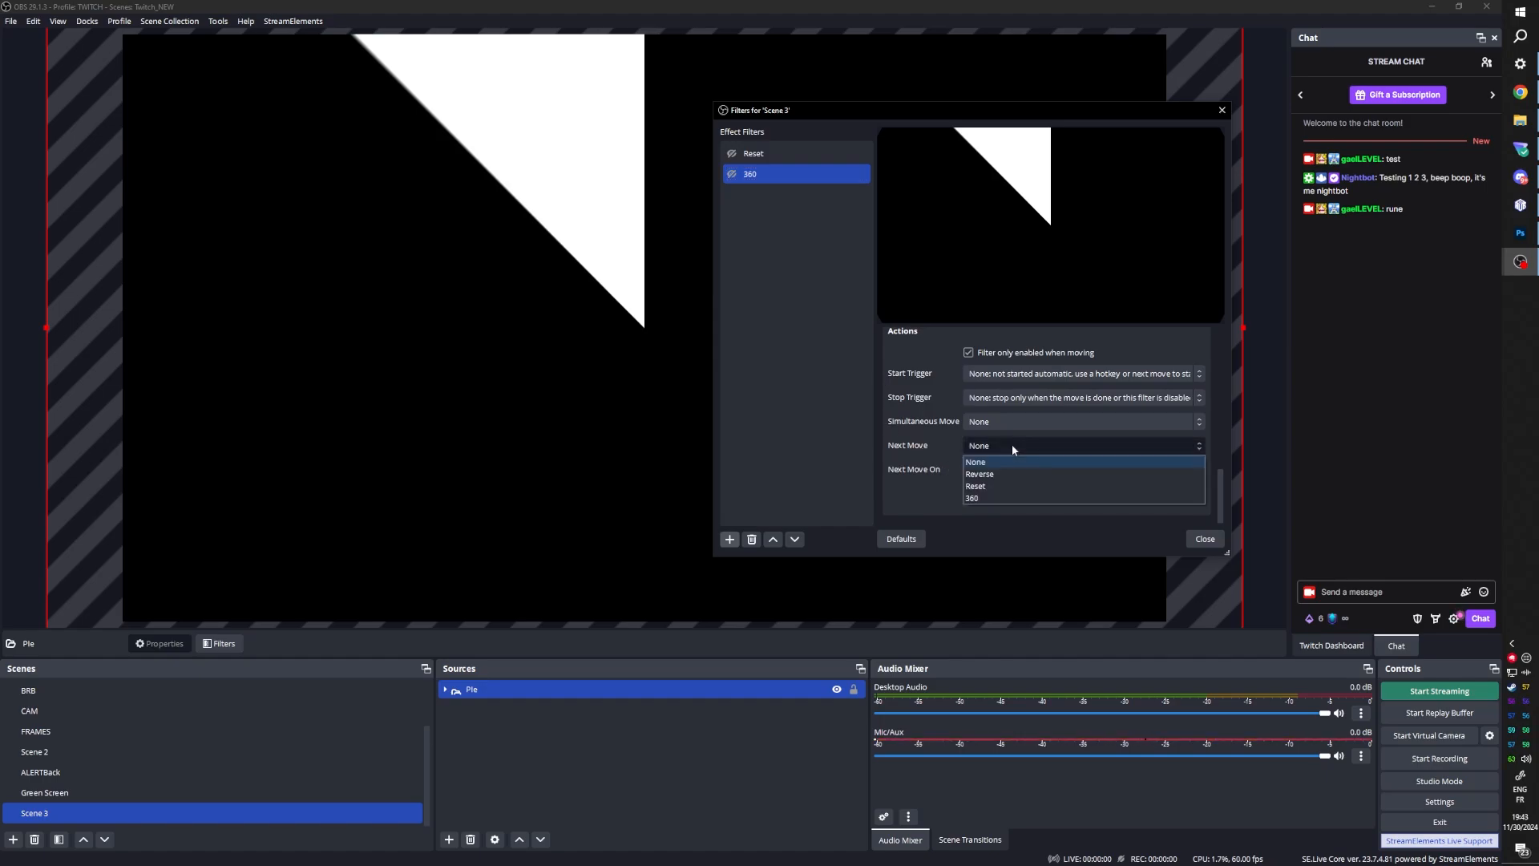
click(992, 487)
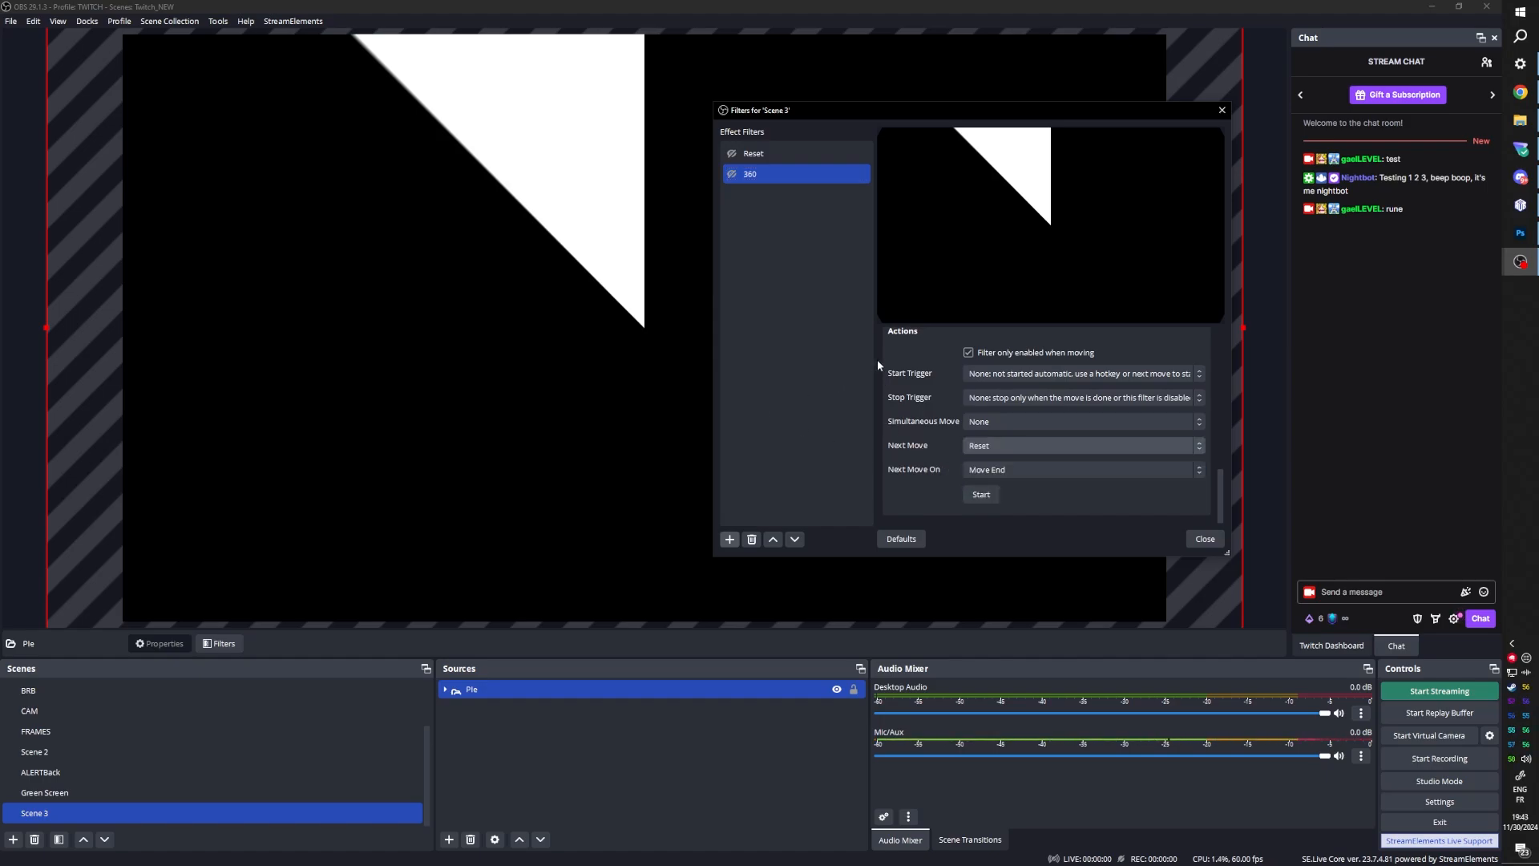
Step: Run the Reset filter to start the rotation loop and move the filters window away from the Pie wedge preview
scroll(876, 359, up, 5)
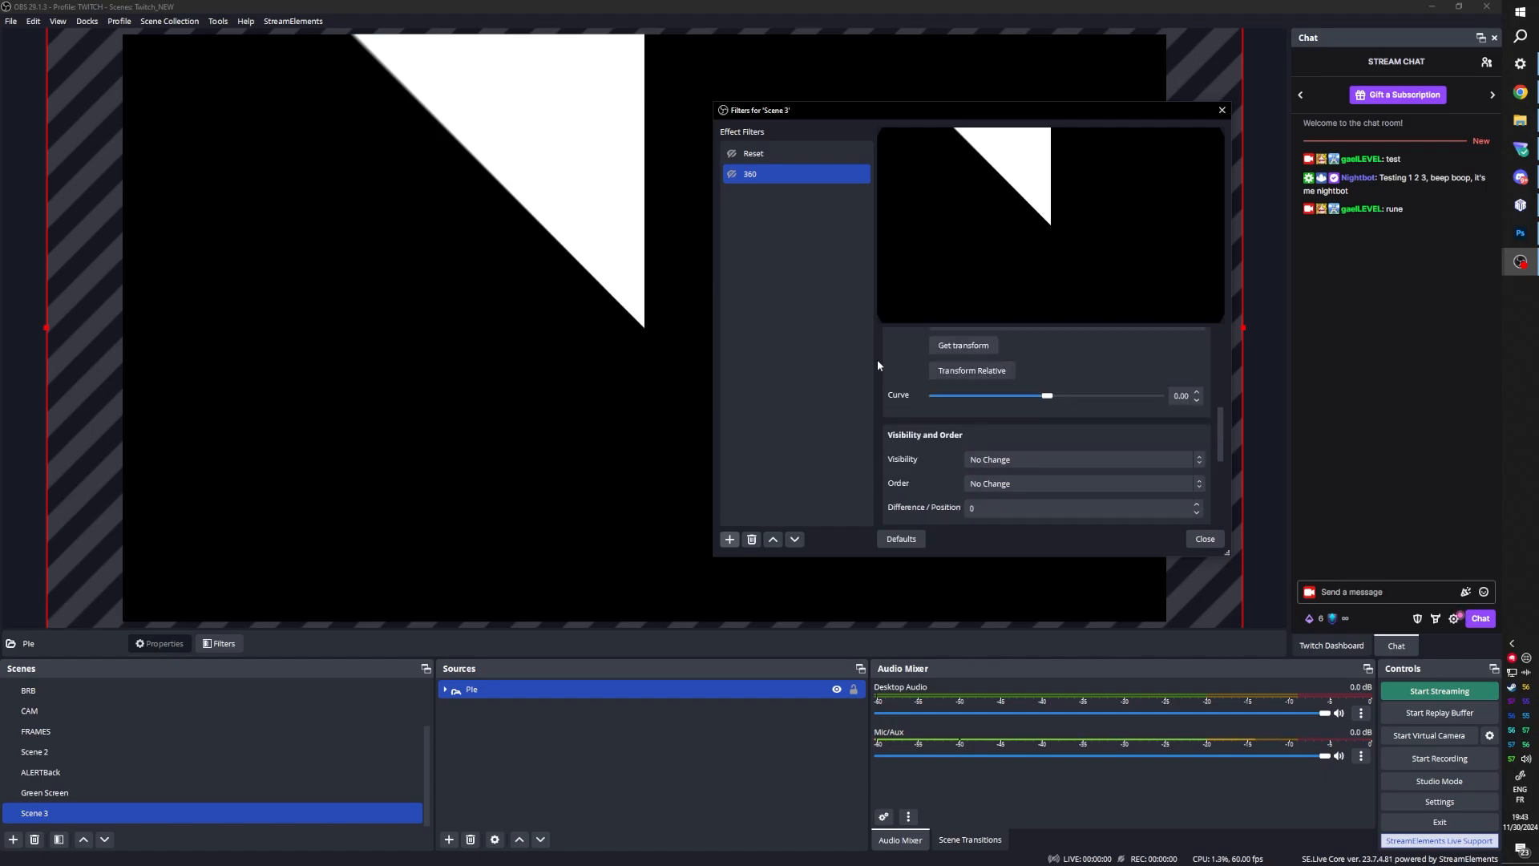
scroll(877, 365, up, 1)
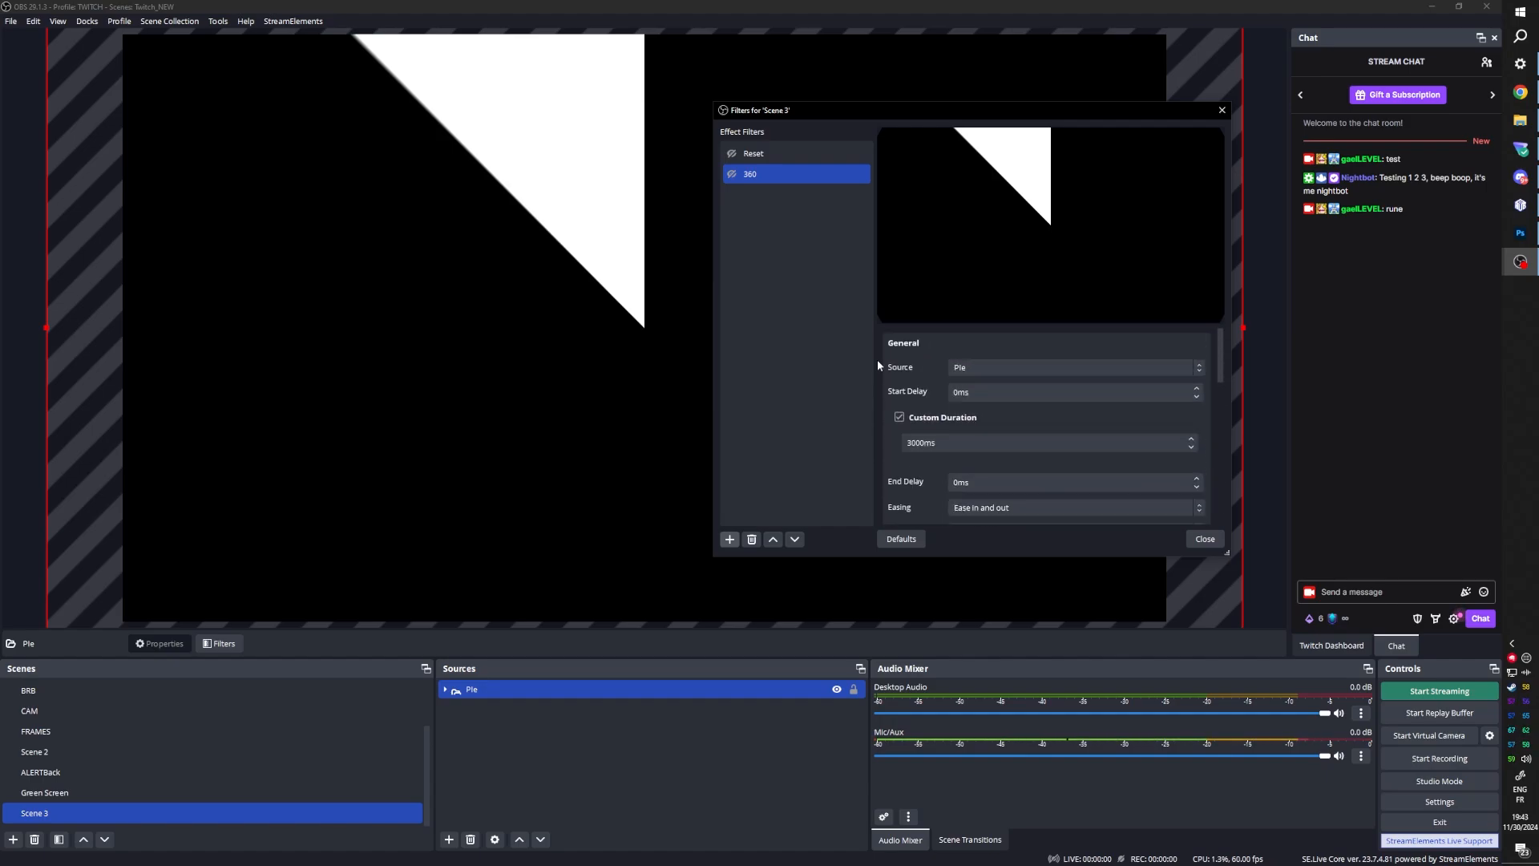
scroll(877, 392, down, 3)
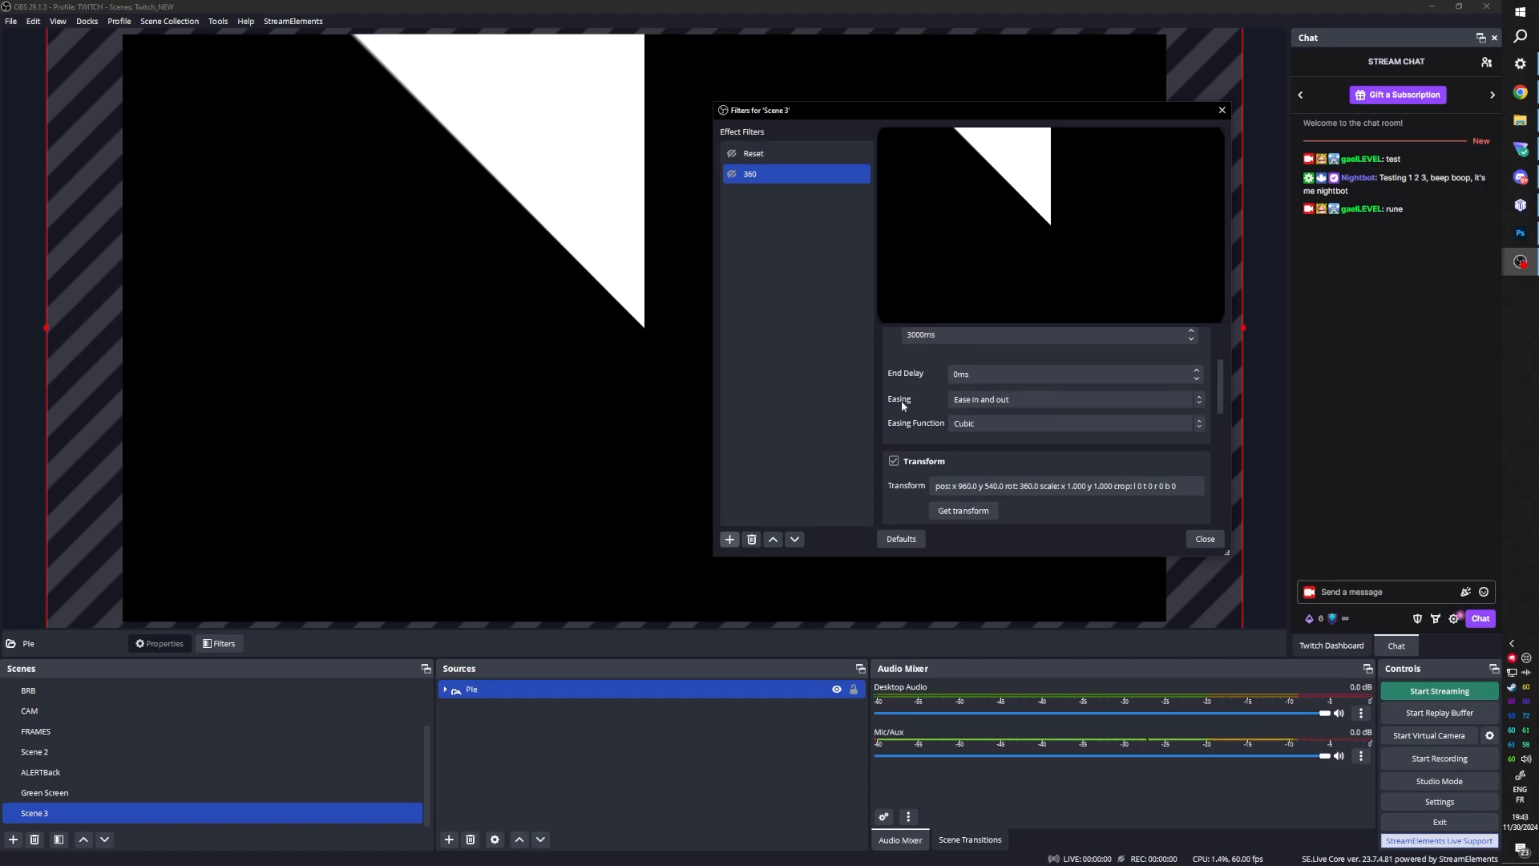
ctrl+click(731, 159)
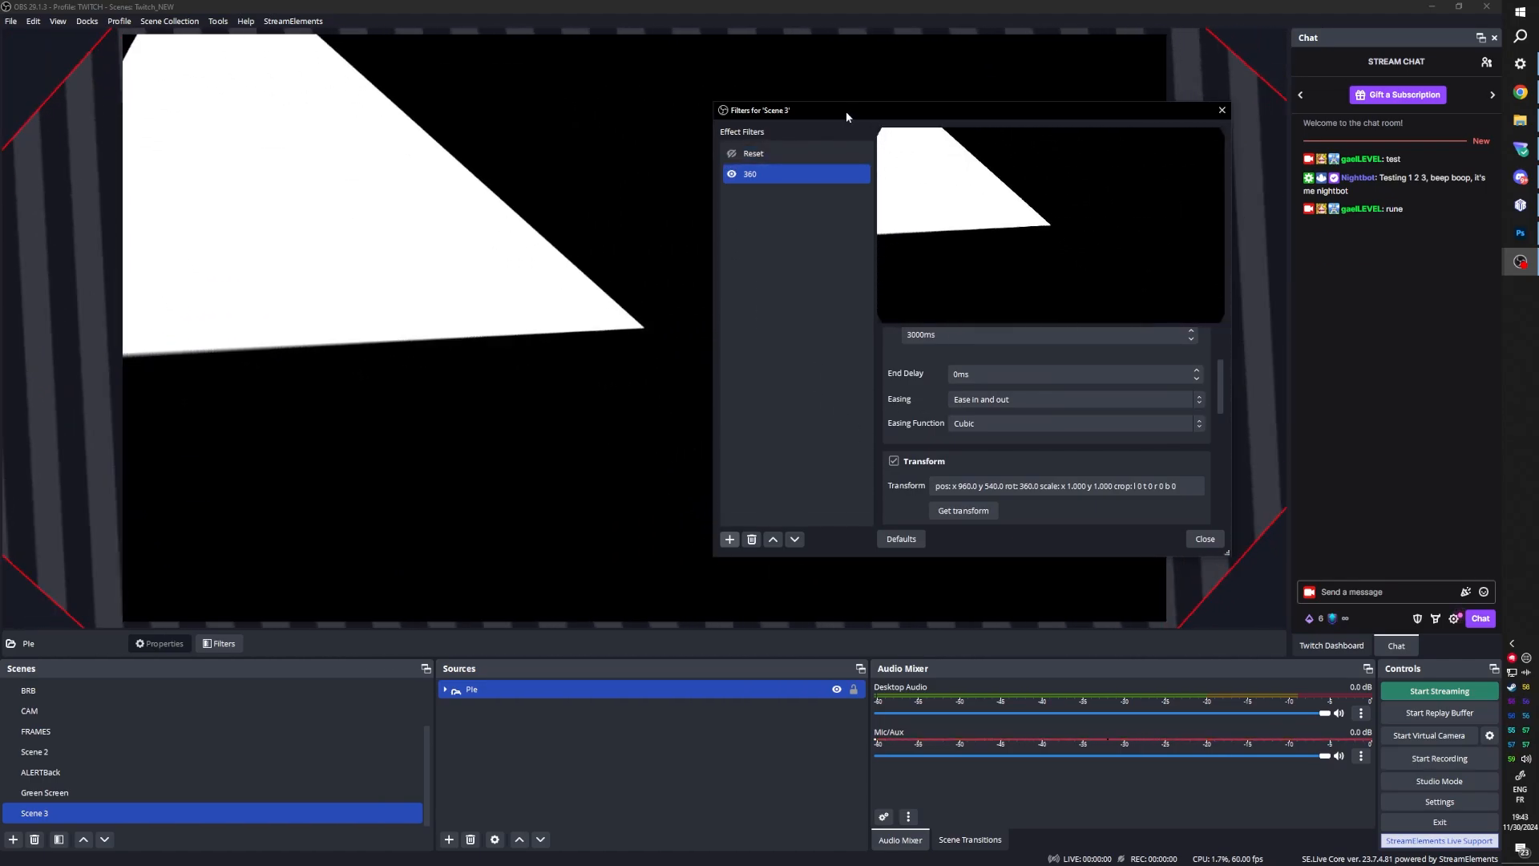
drag(876, 118, 1066, 43)
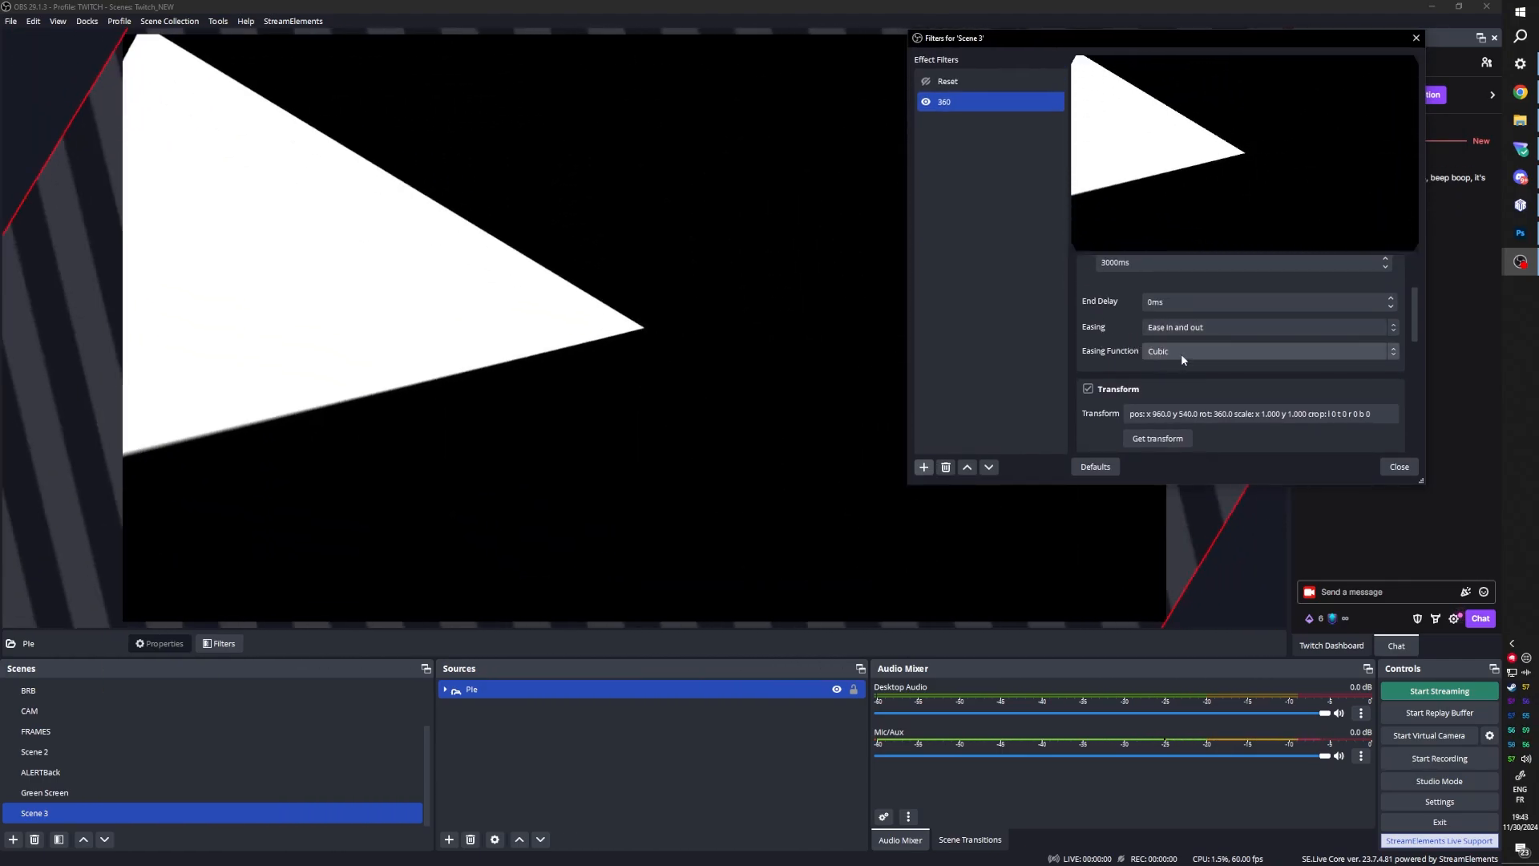
Step: Try the Quadratic, Quintic, Circular, Exponential and Elastic easing functions on the 360 filter while the loop plays
click(1180, 353)
click(1181, 368)
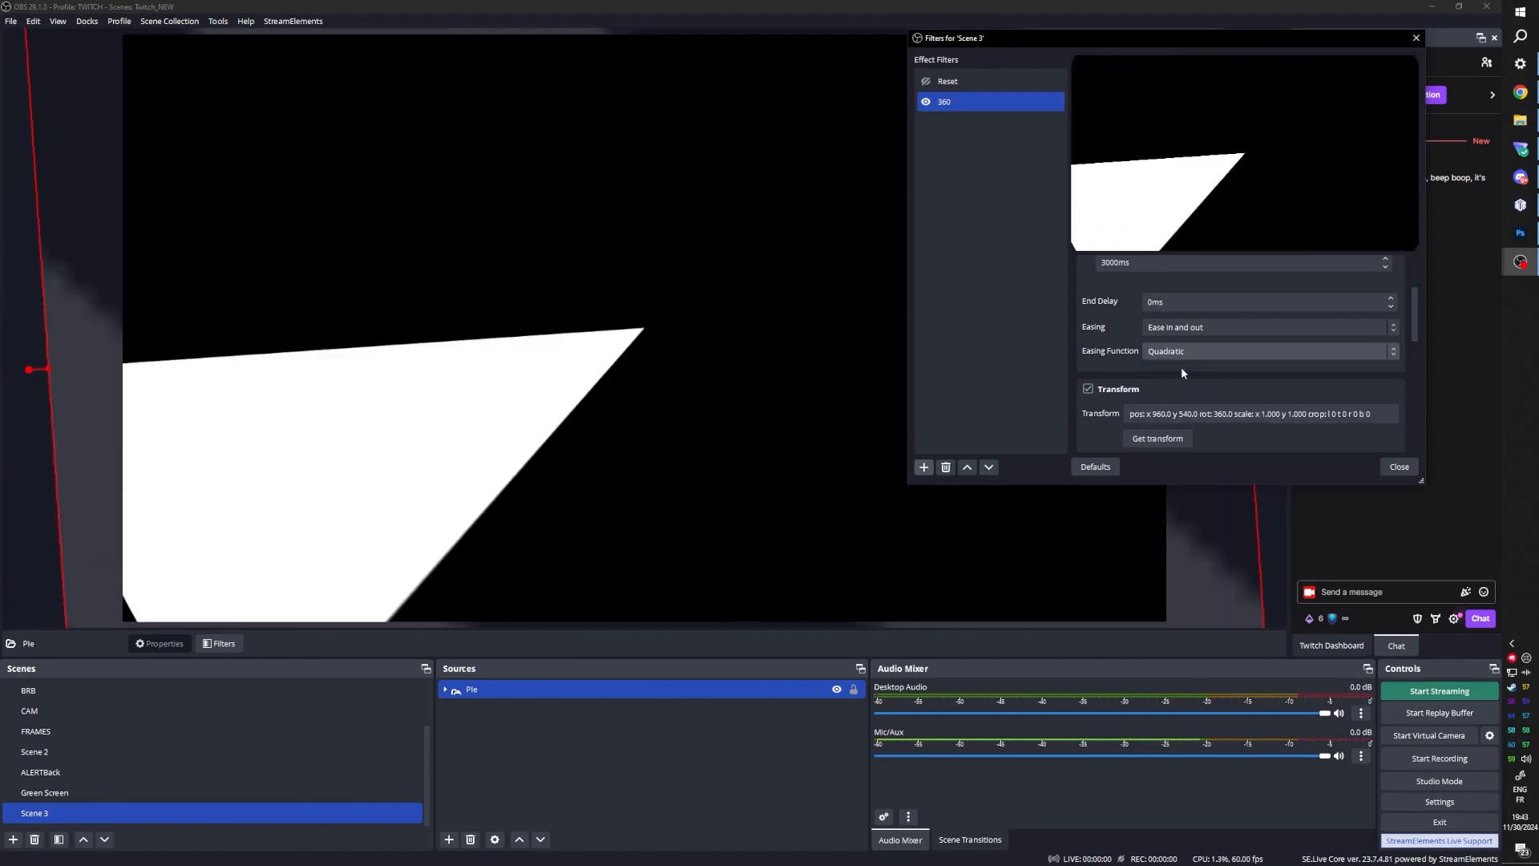
click(1187, 353)
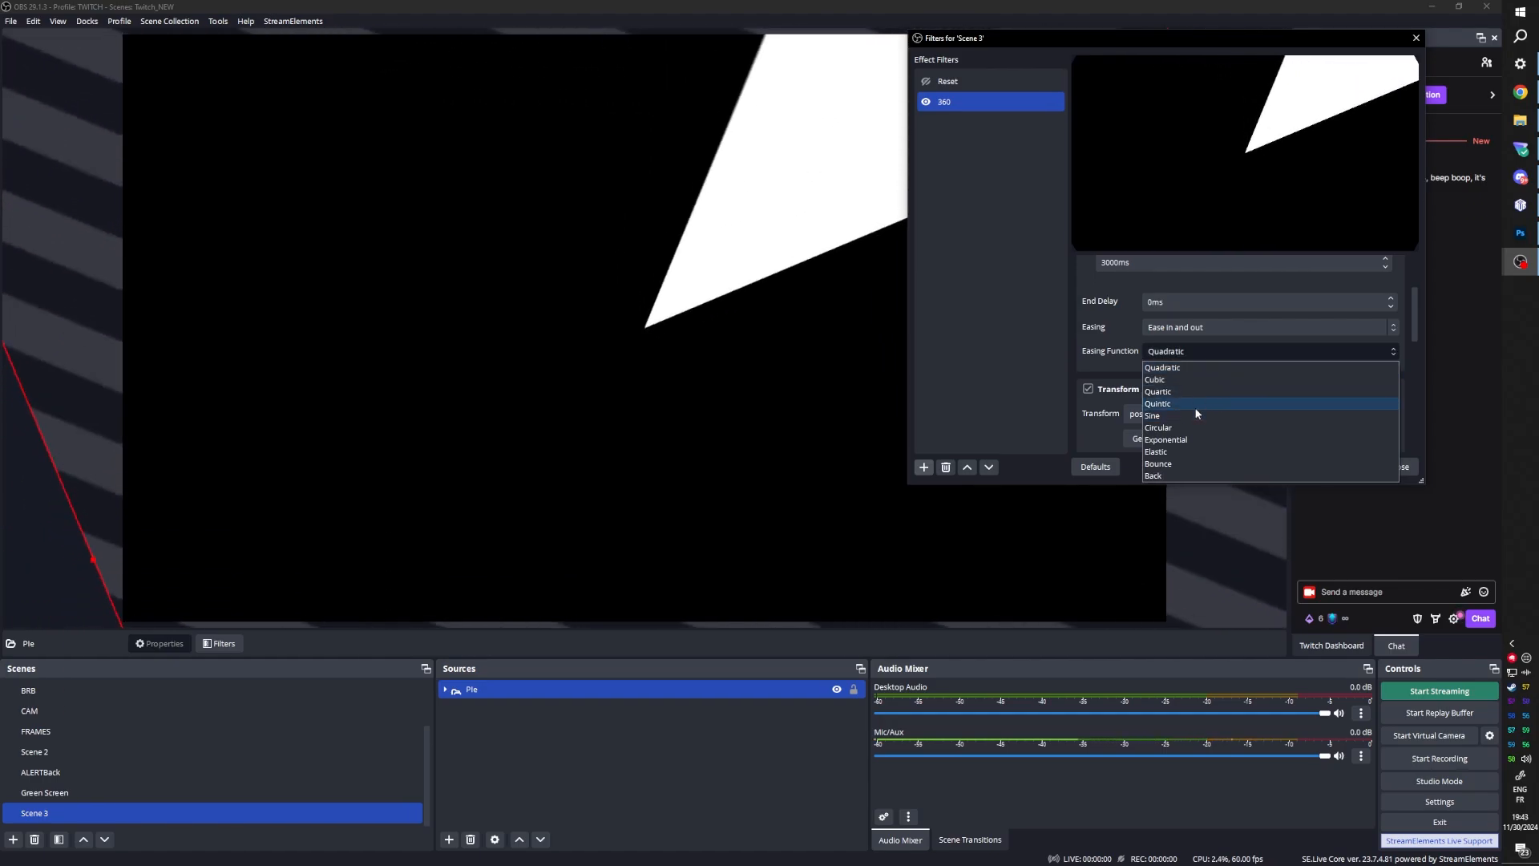
click(1195, 405)
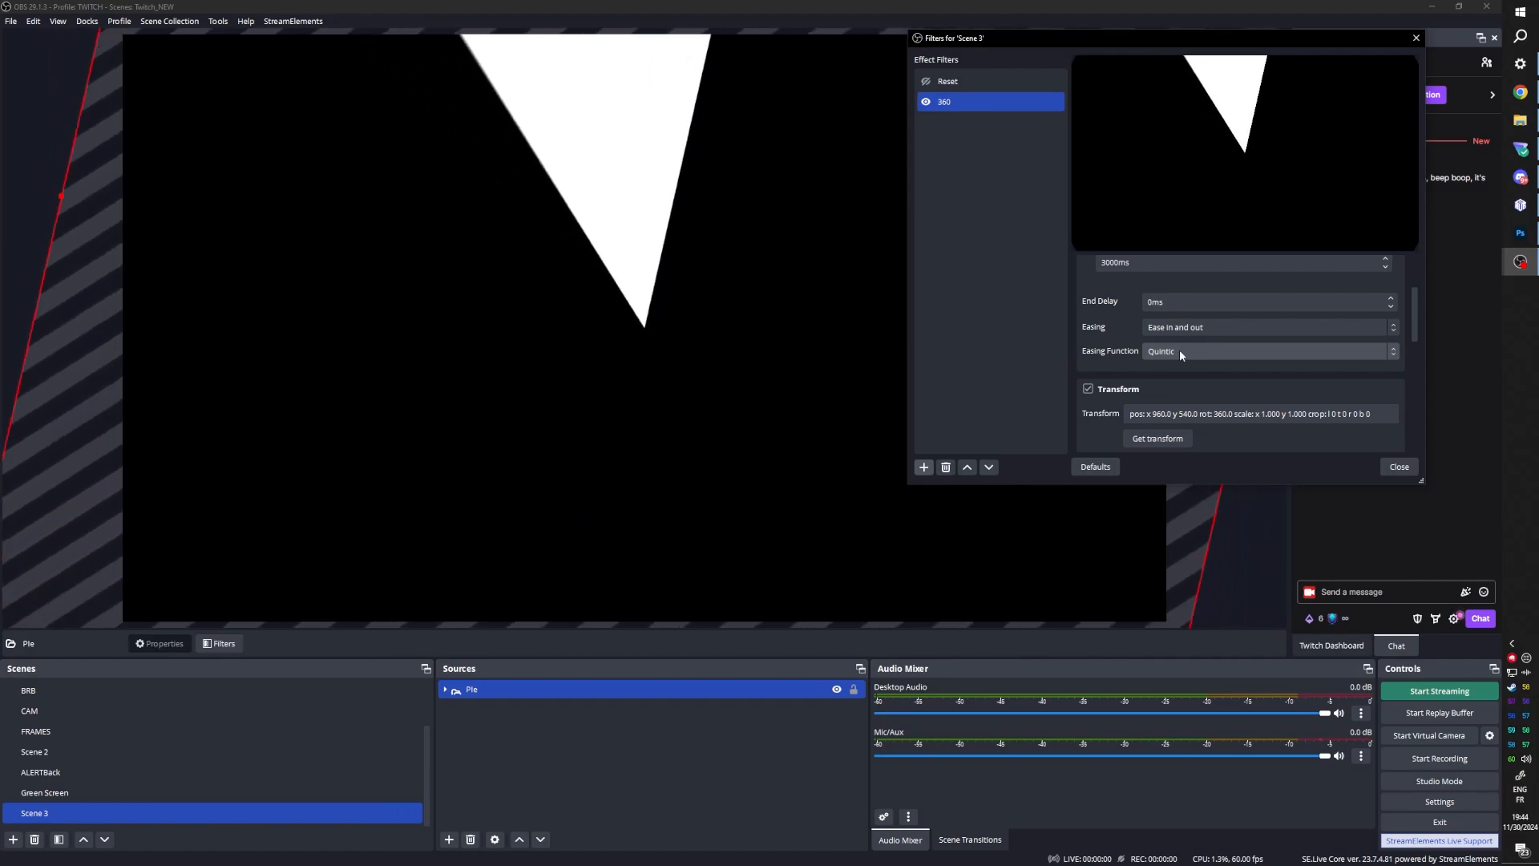
click(1180, 350)
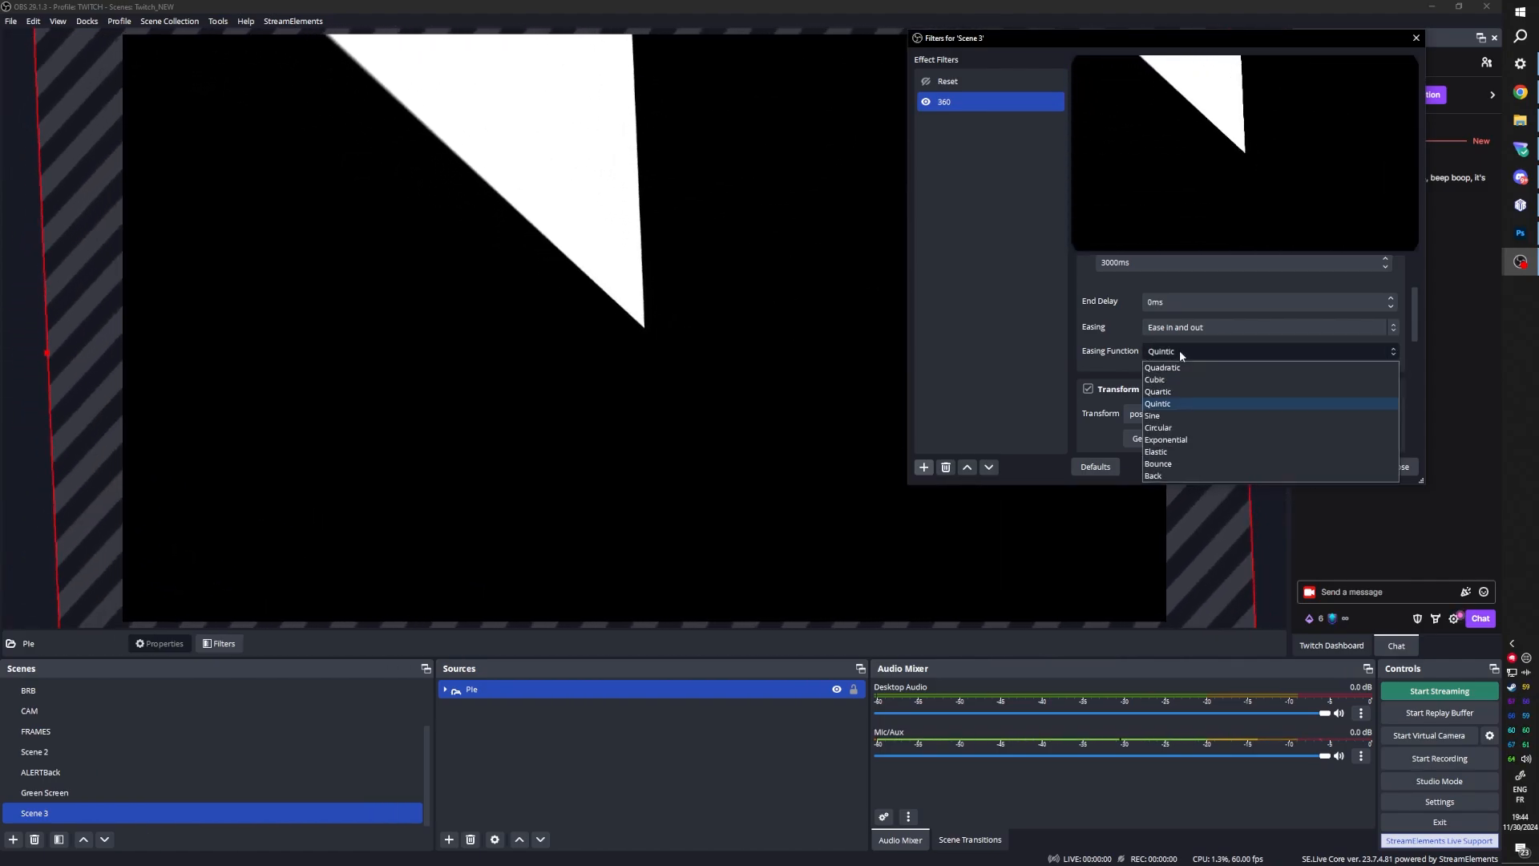
click(1178, 428)
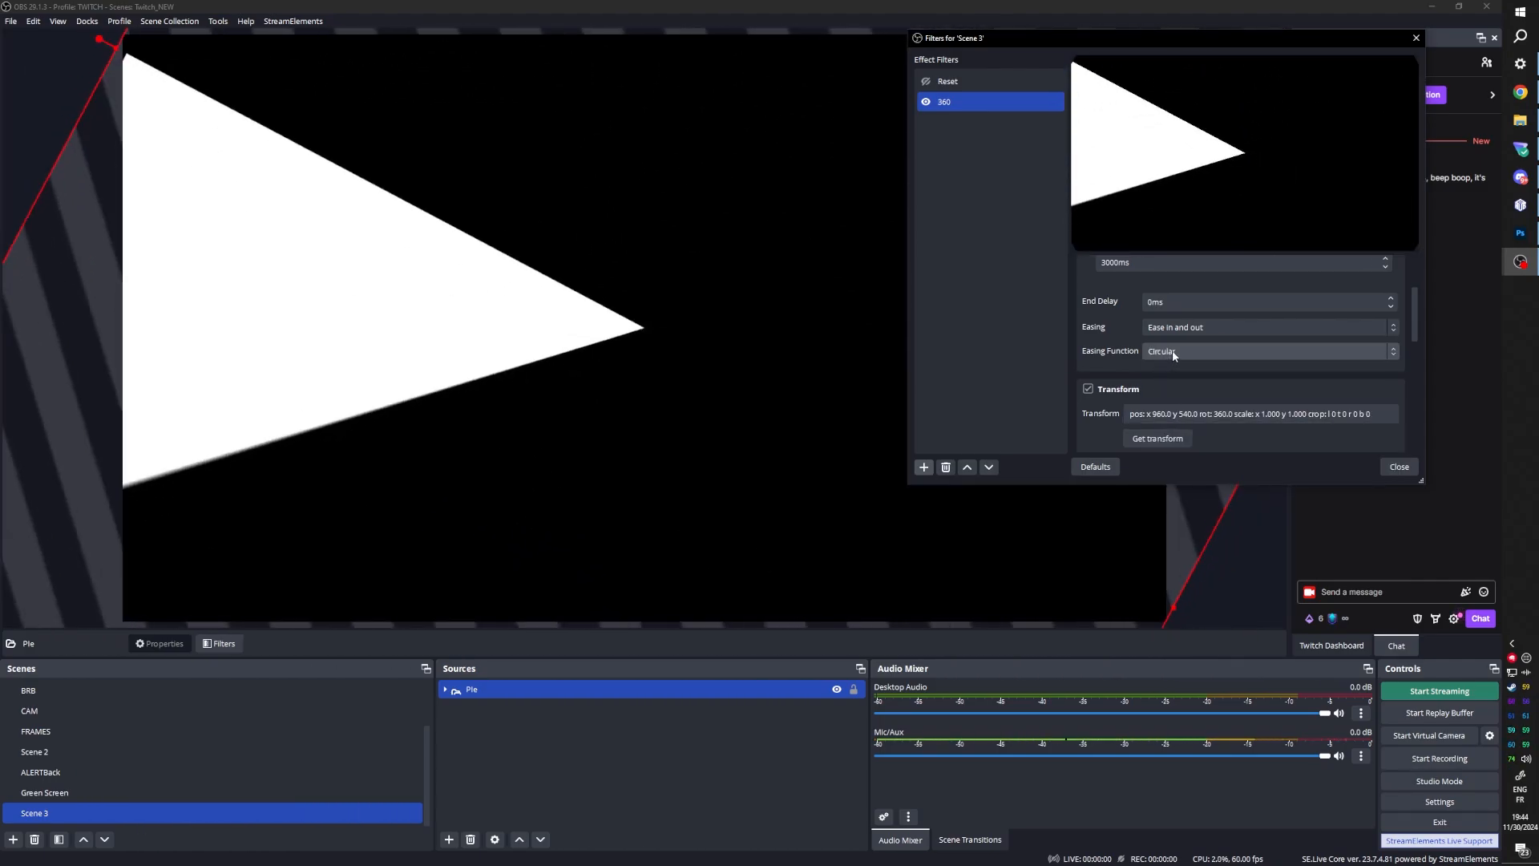
click(1172, 350)
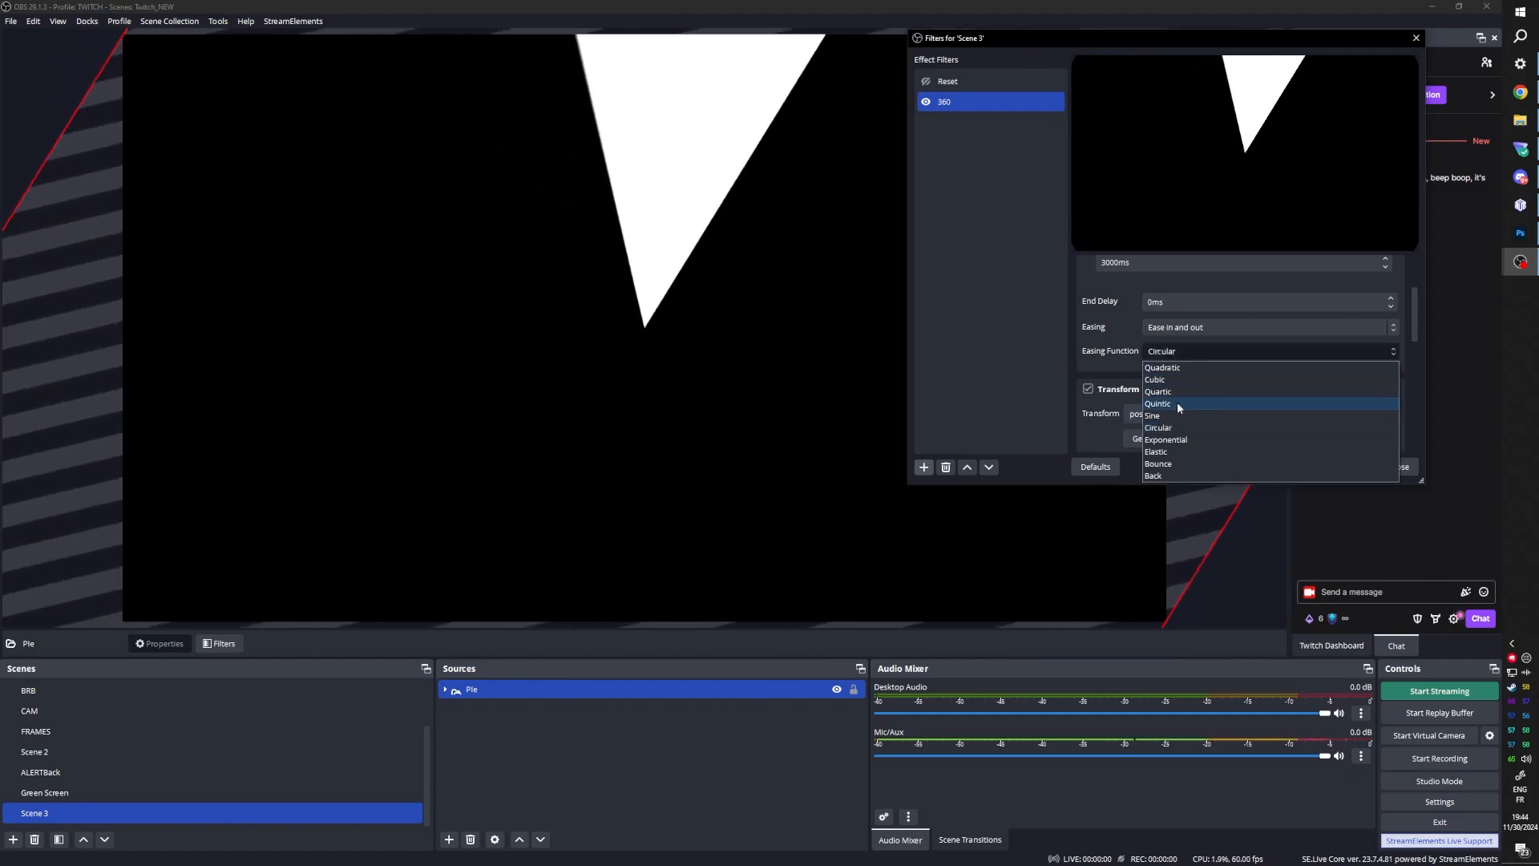
click(1182, 440)
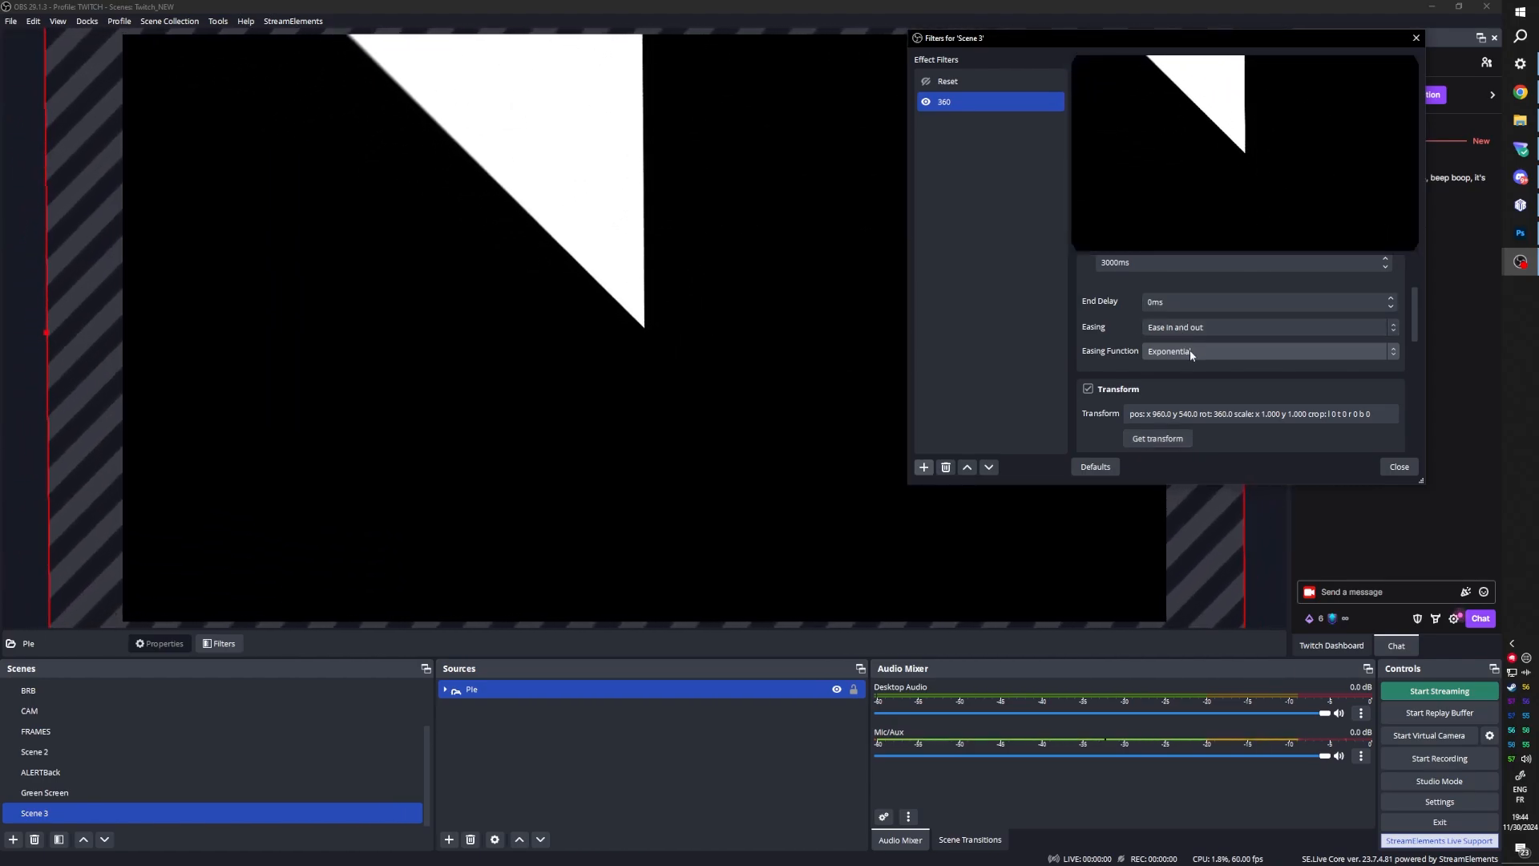
click(1190, 354)
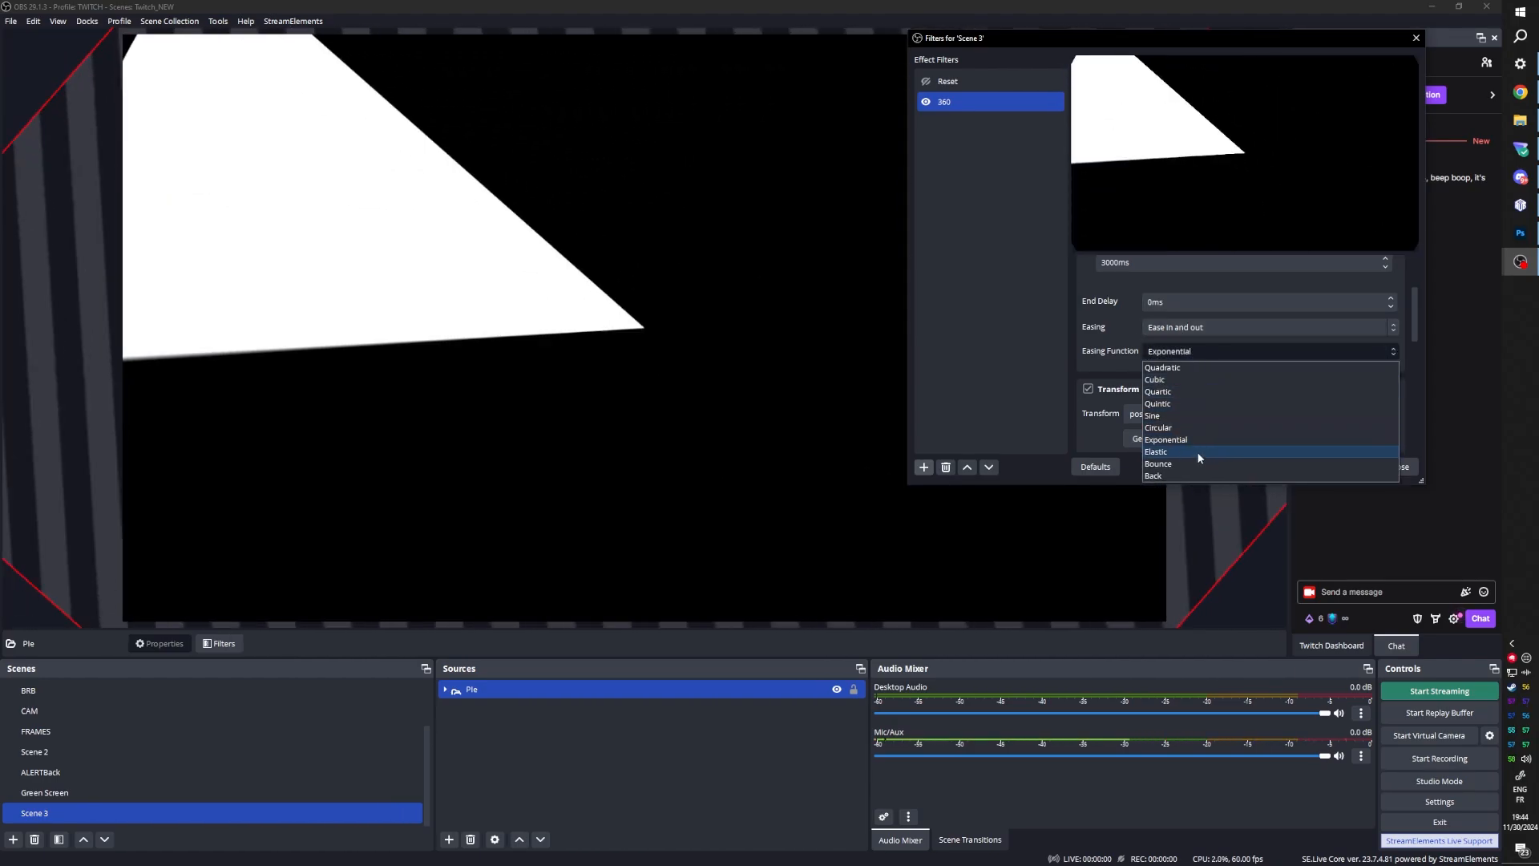
click(1197, 453)
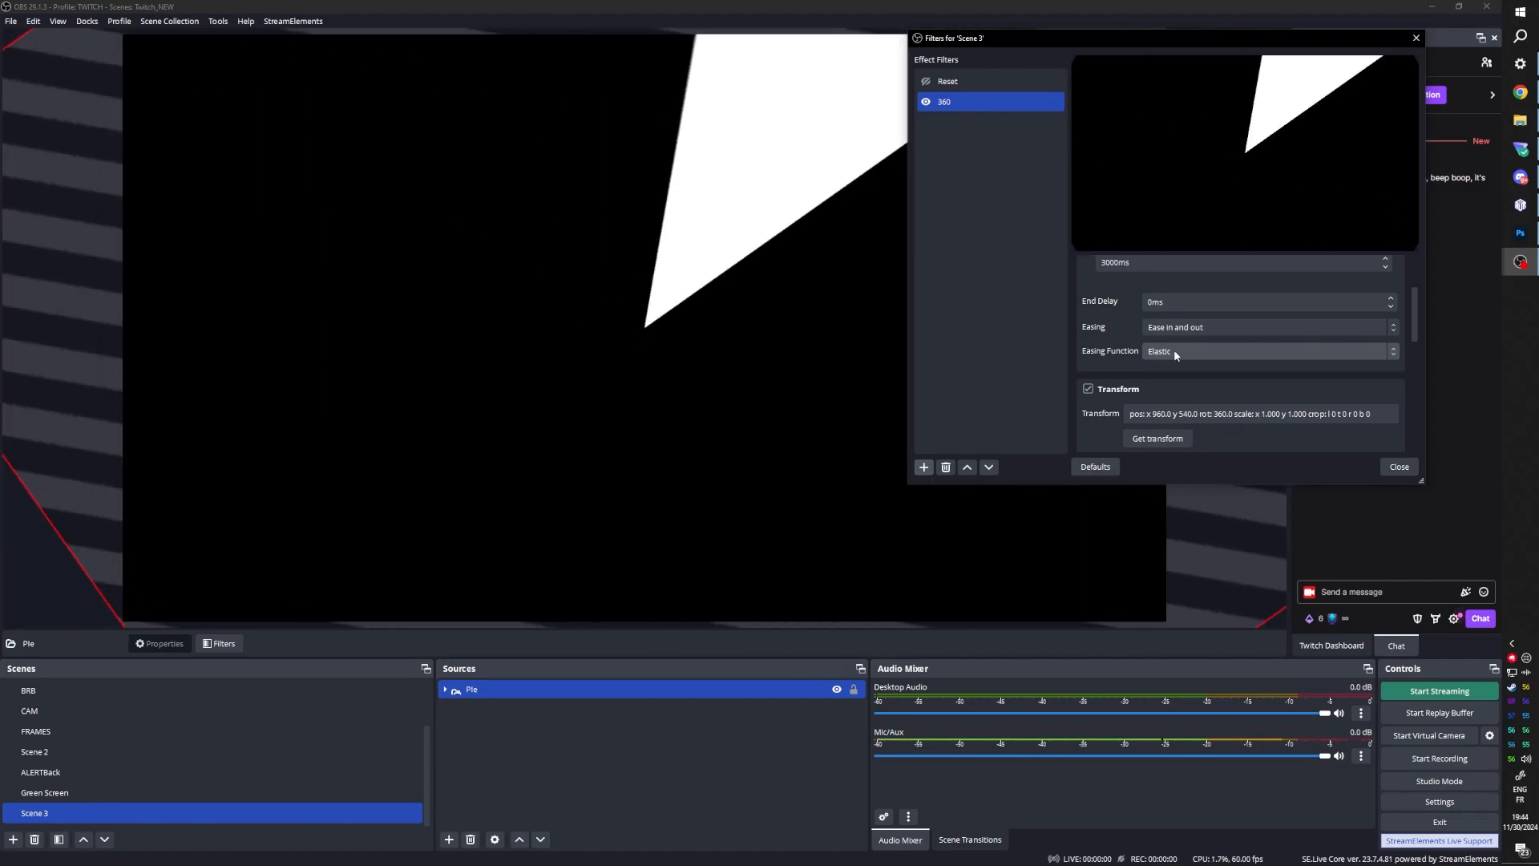
Step: Set the 360 filter's easing to Ease out and its easing function to Bounce
click(1185, 330)
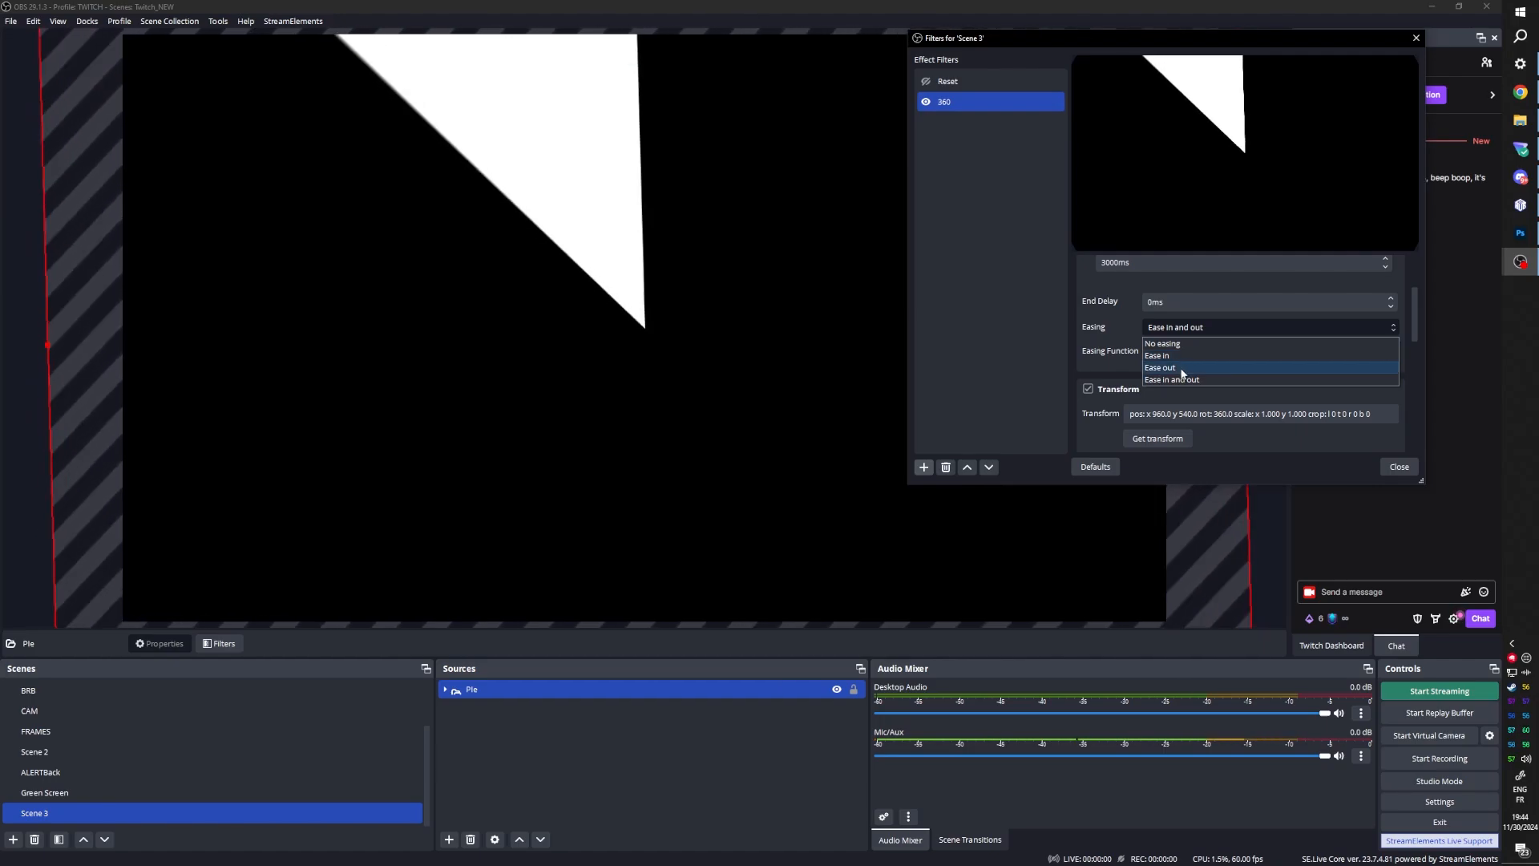
click(1180, 367)
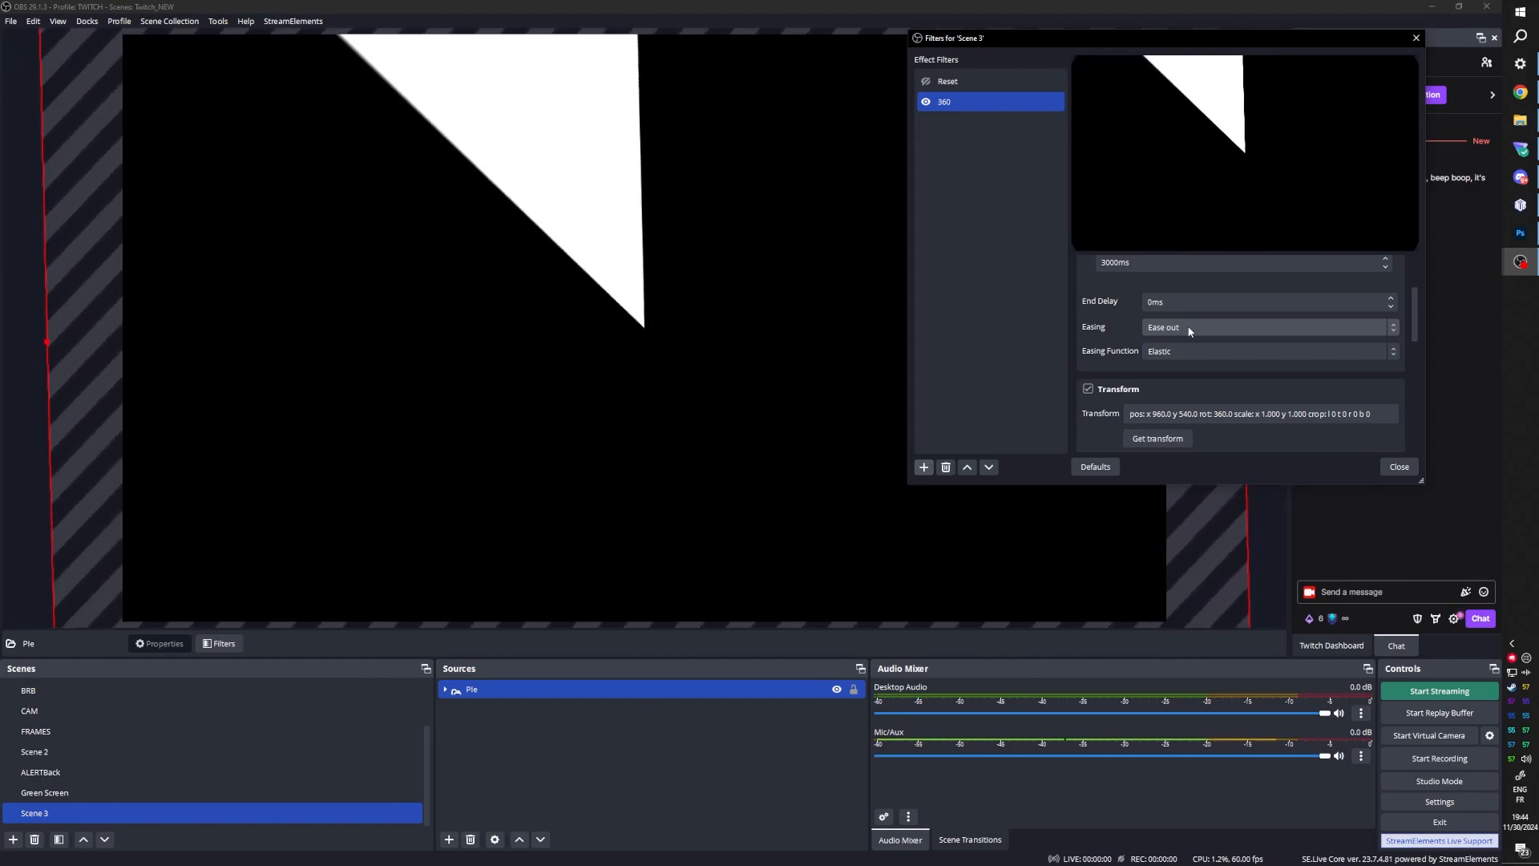
click(1160, 350)
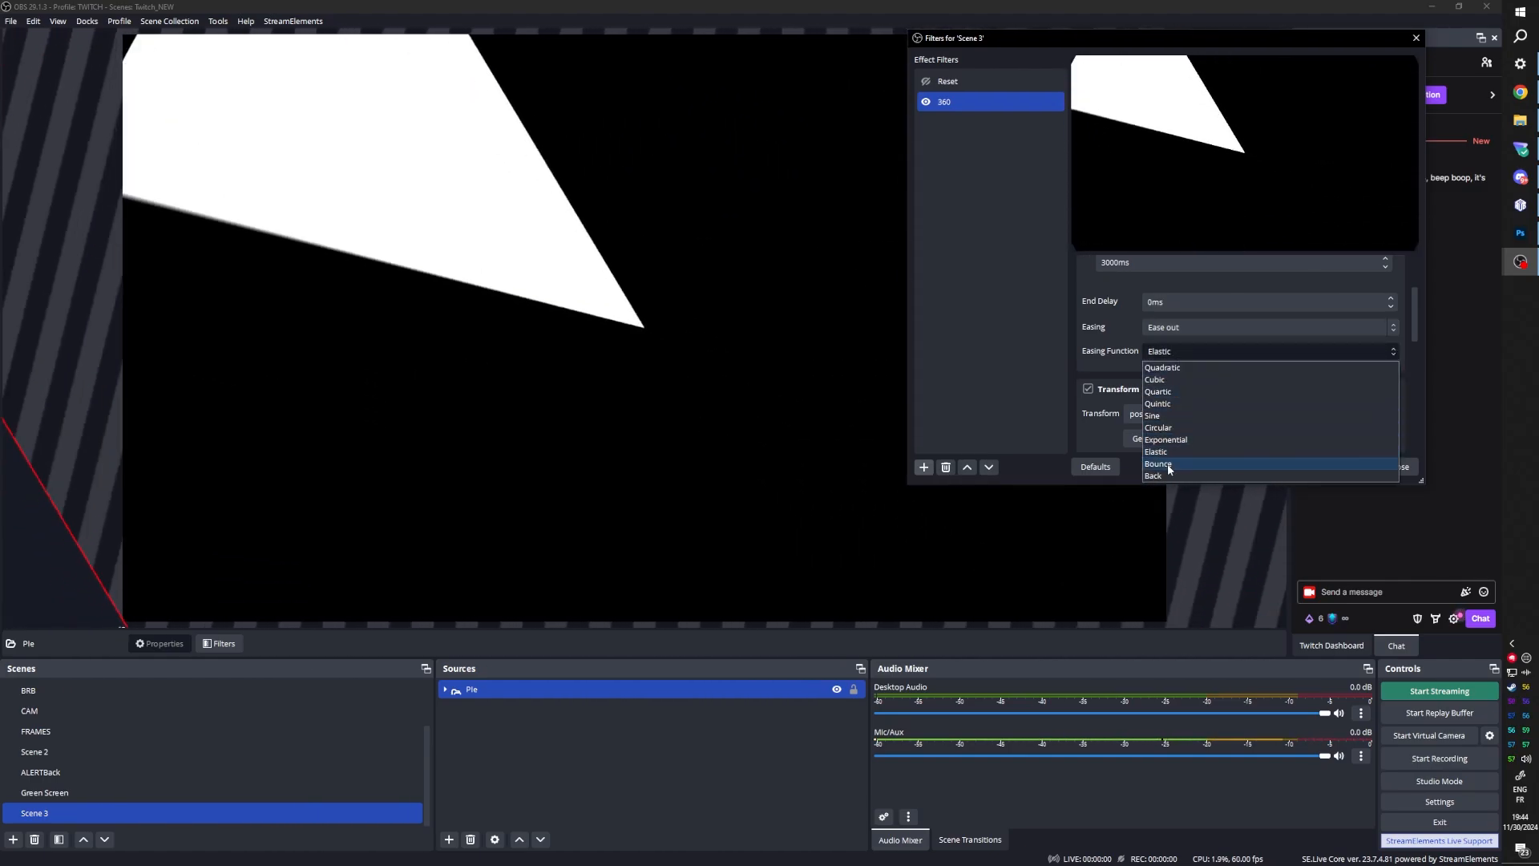
click(1167, 465)
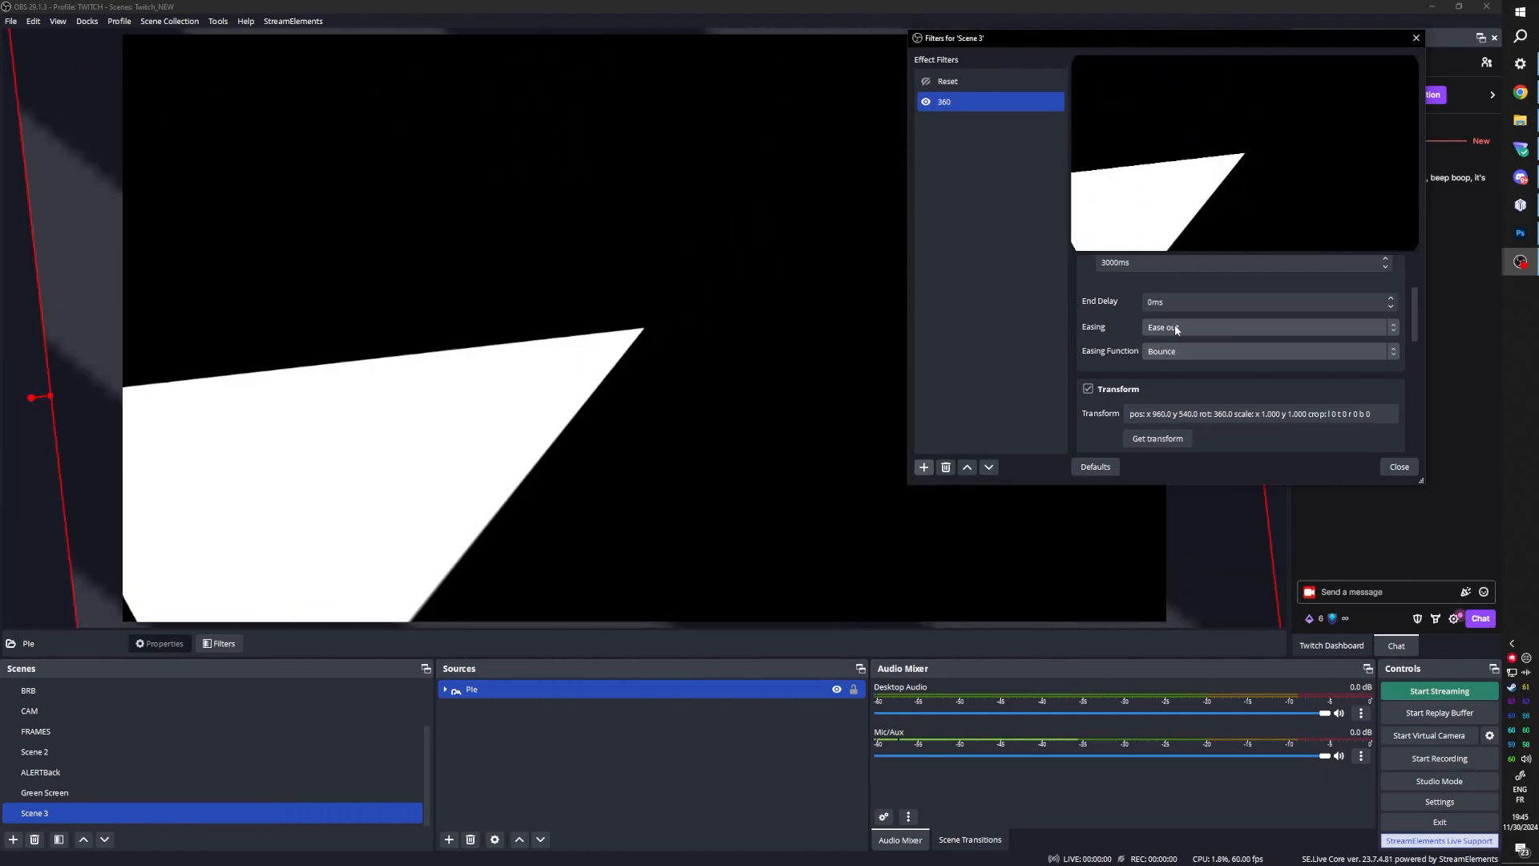
Step: Set the 360 filter's easing to No easing for a constant rotation and close the filters window
click(1176, 329)
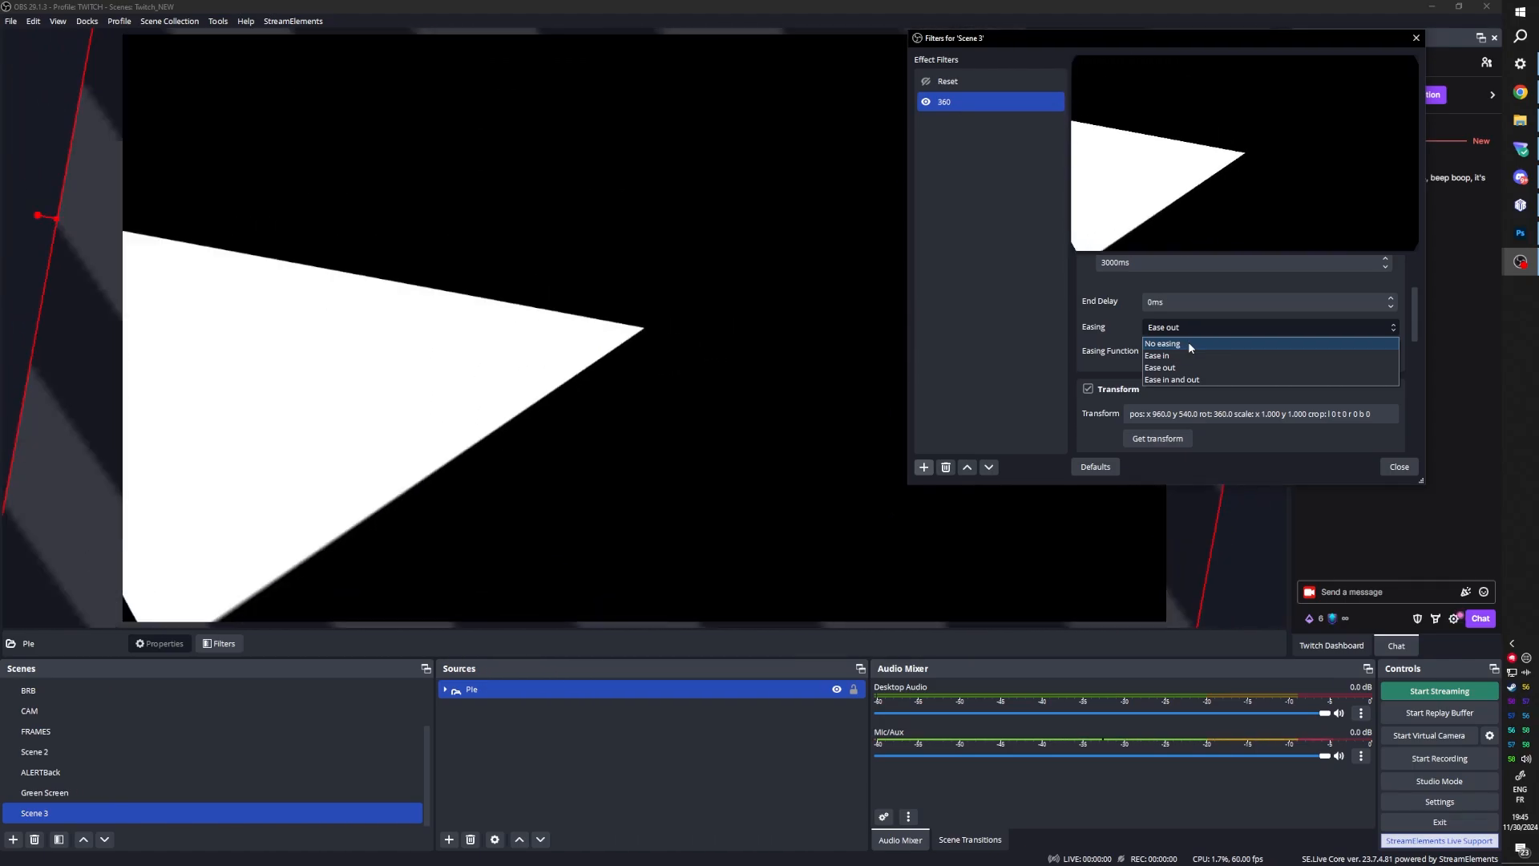
click(1188, 343)
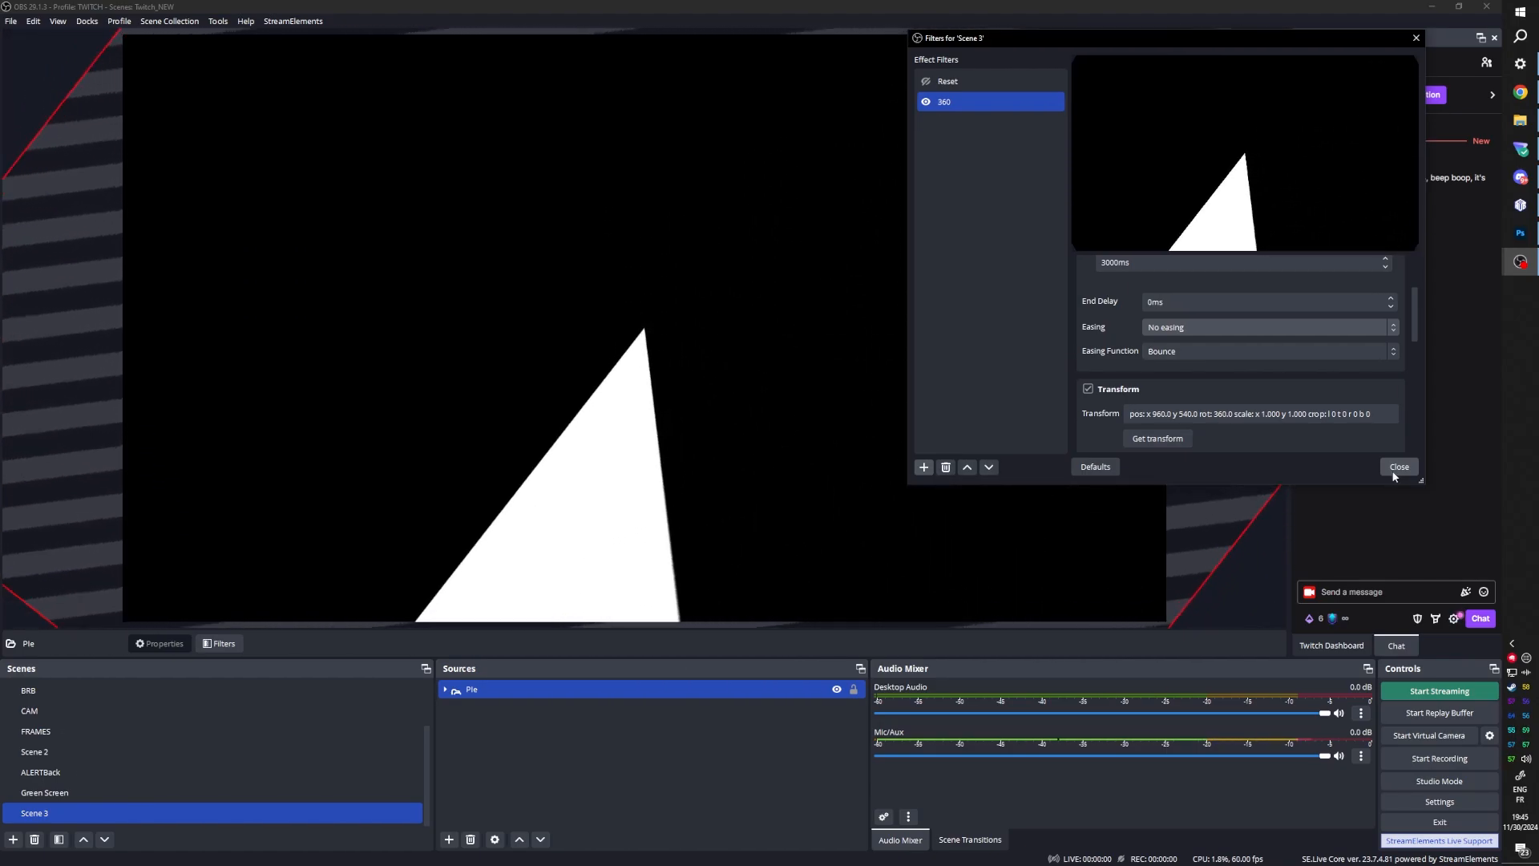
click(1394, 471)
Step: Hide the Pie group in Scene 3 and deselect it
click(837, 691)
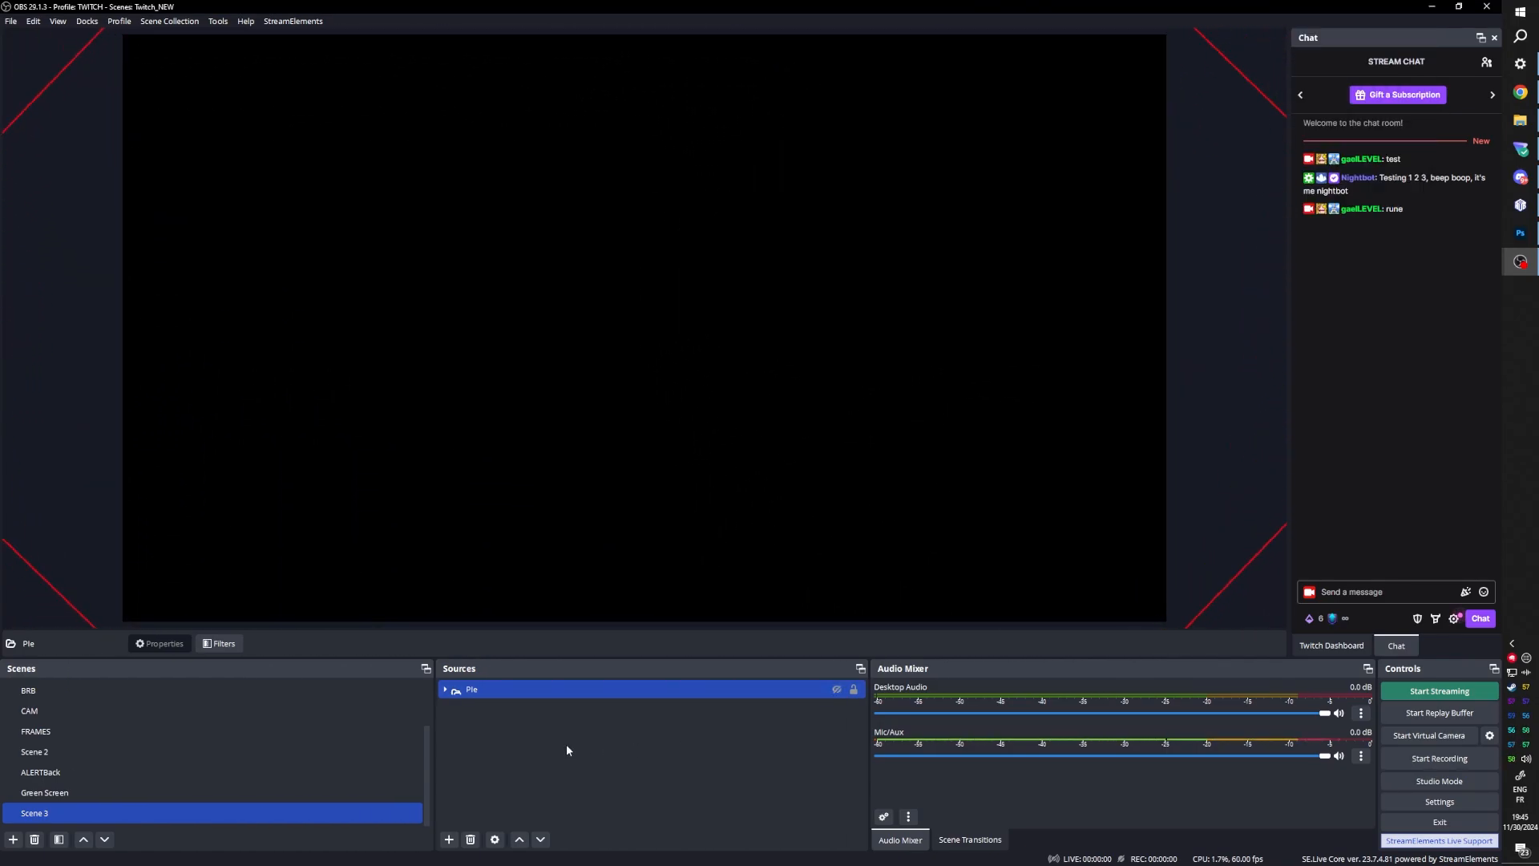
click(565, 747)
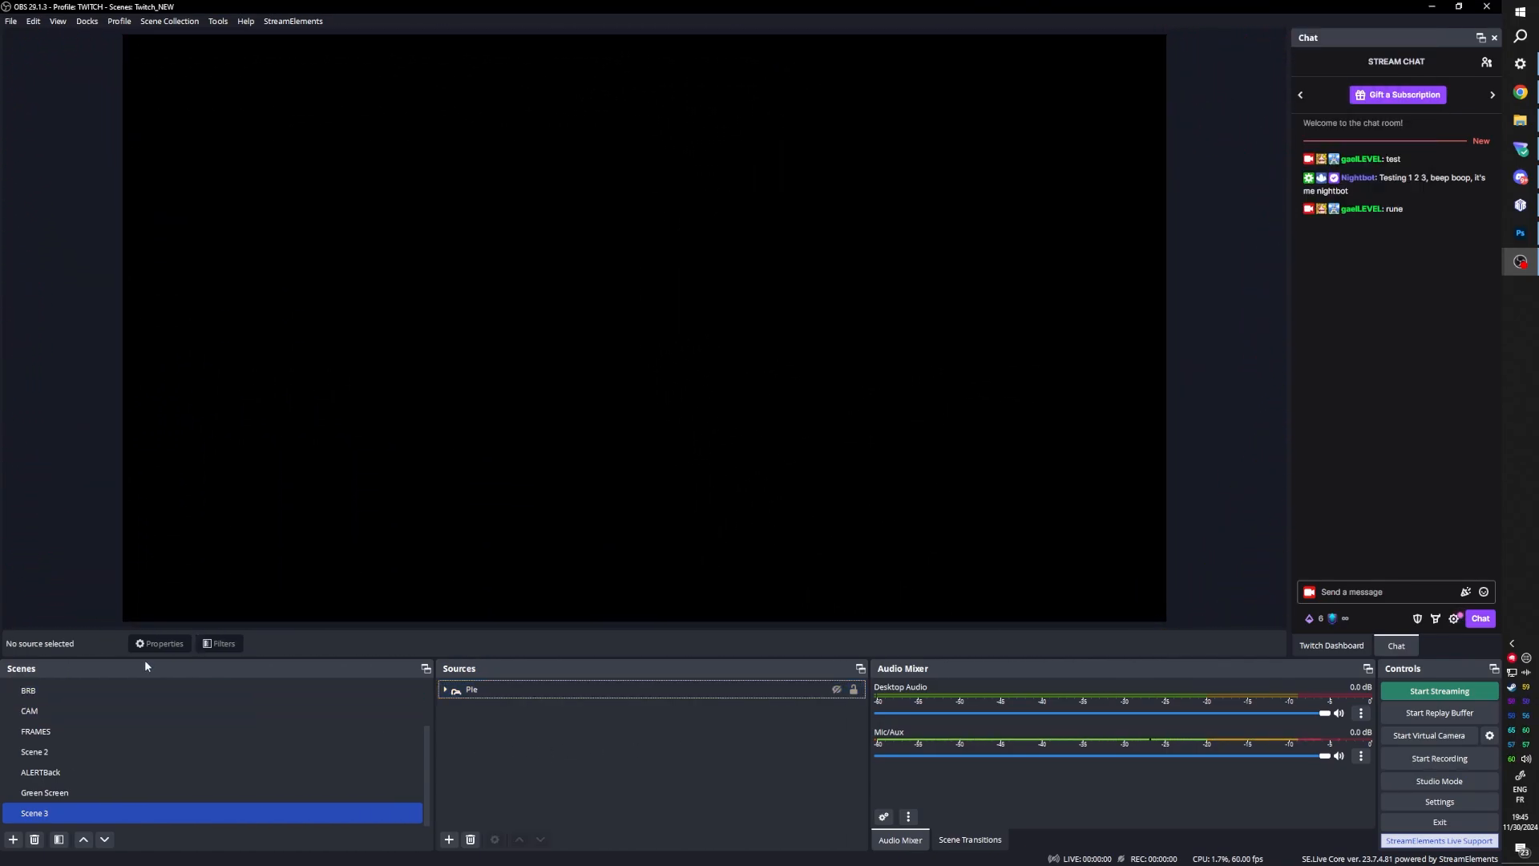
Step: Add a colour source named cam bord1 to Scene 3 and set its colour to white #ffffff
click(449, 839)
click(491, 479)
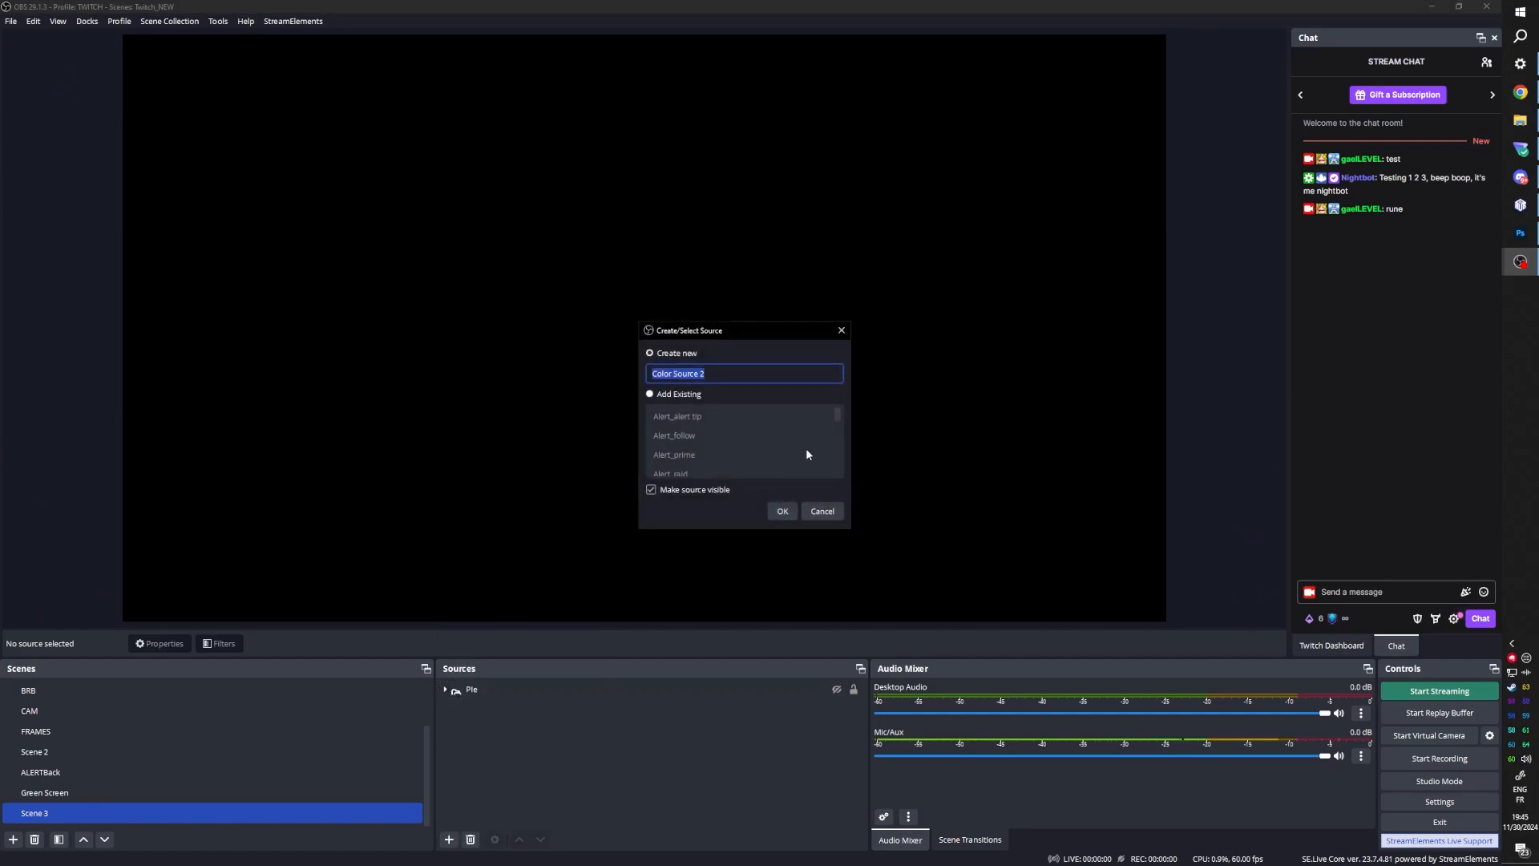
text(cam bord1)
key(Return)
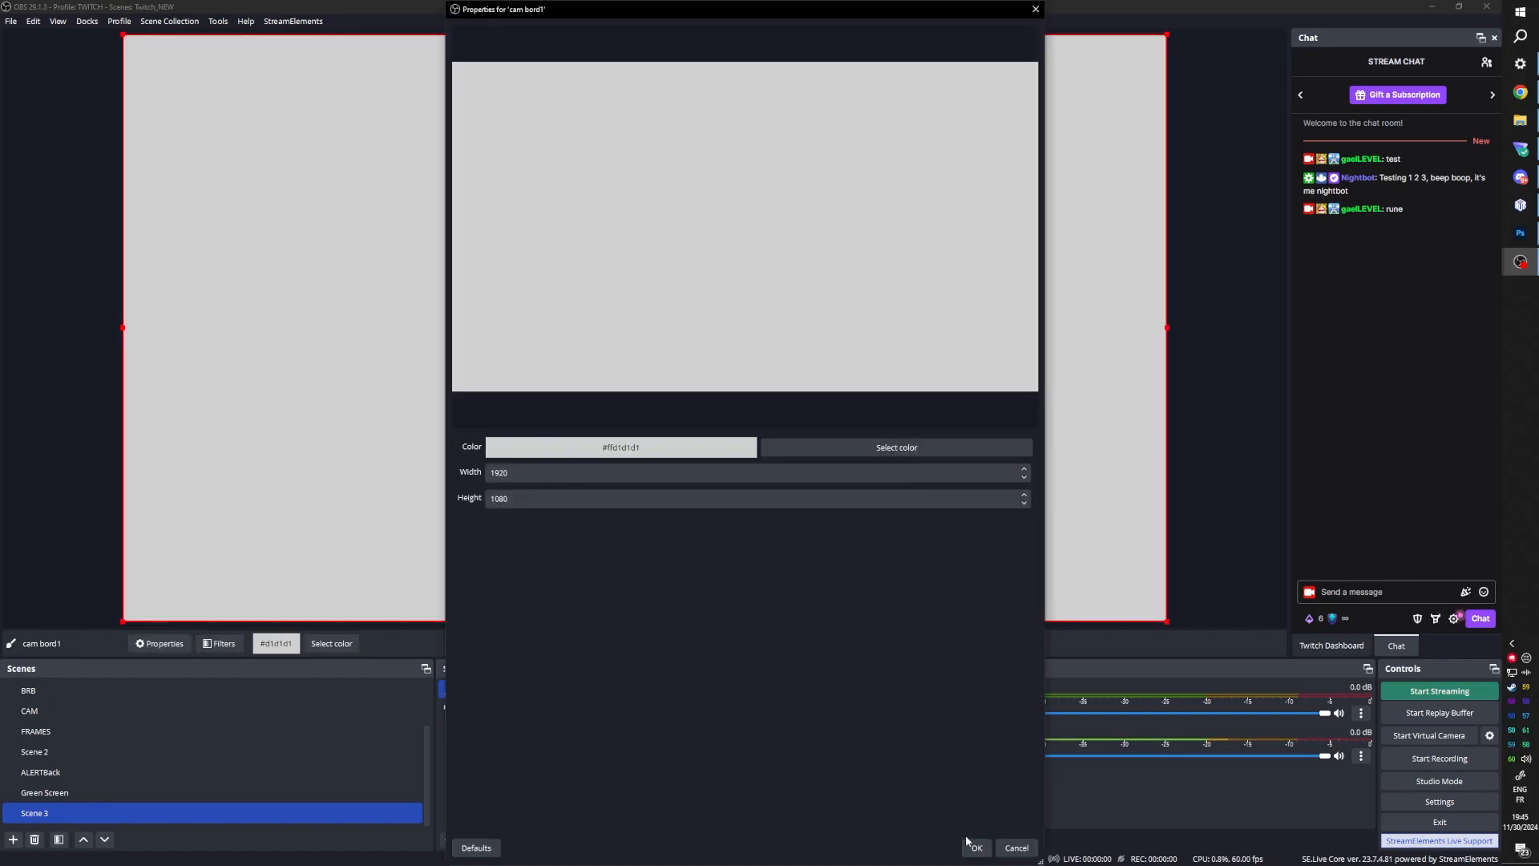
click(814, 447)
click(711, 384)
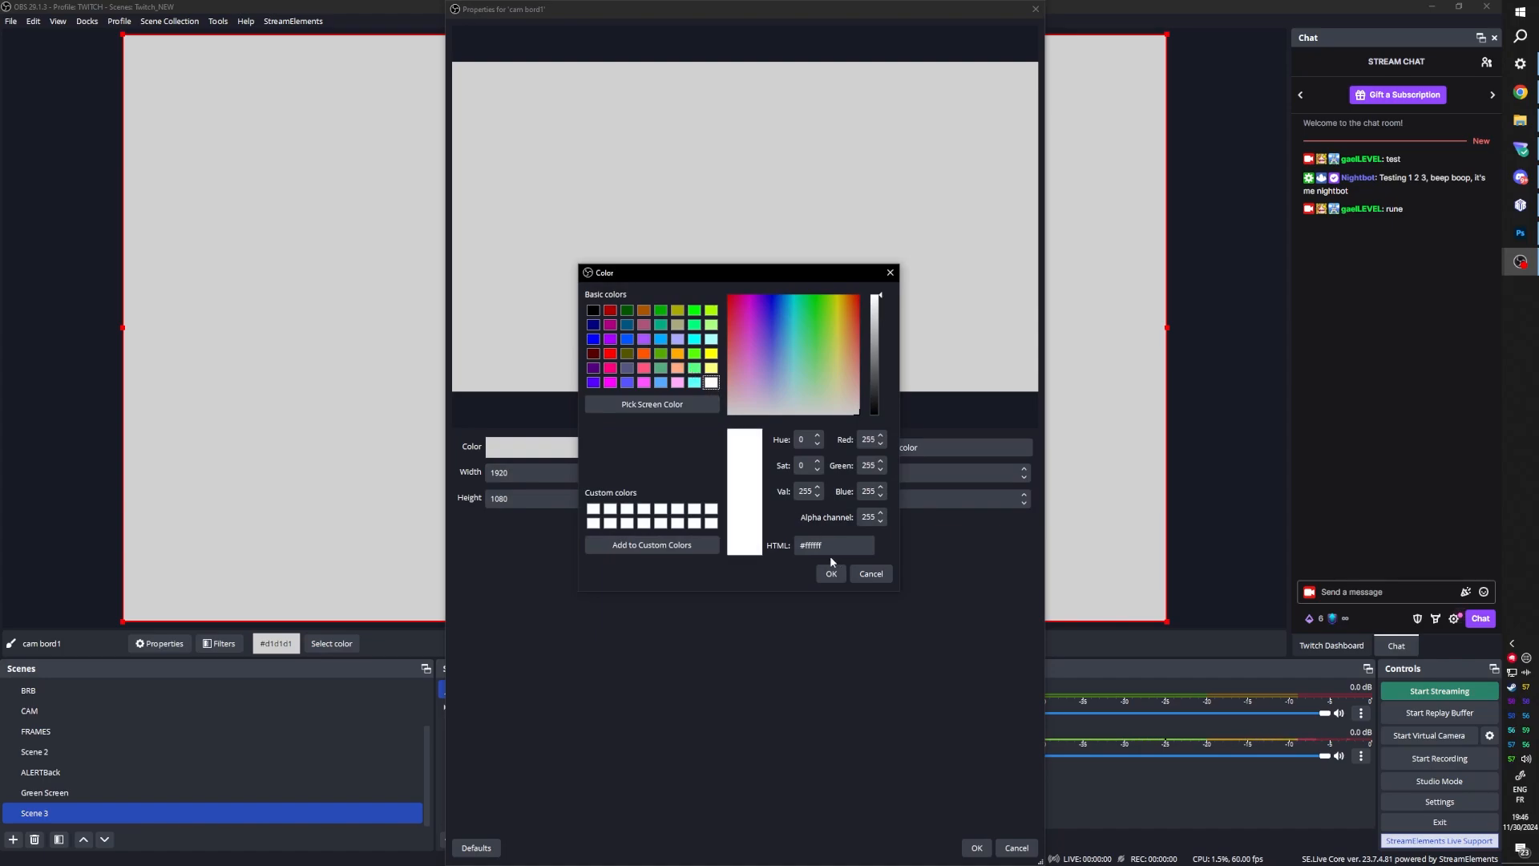
click(830, 574)
click(976, 847)
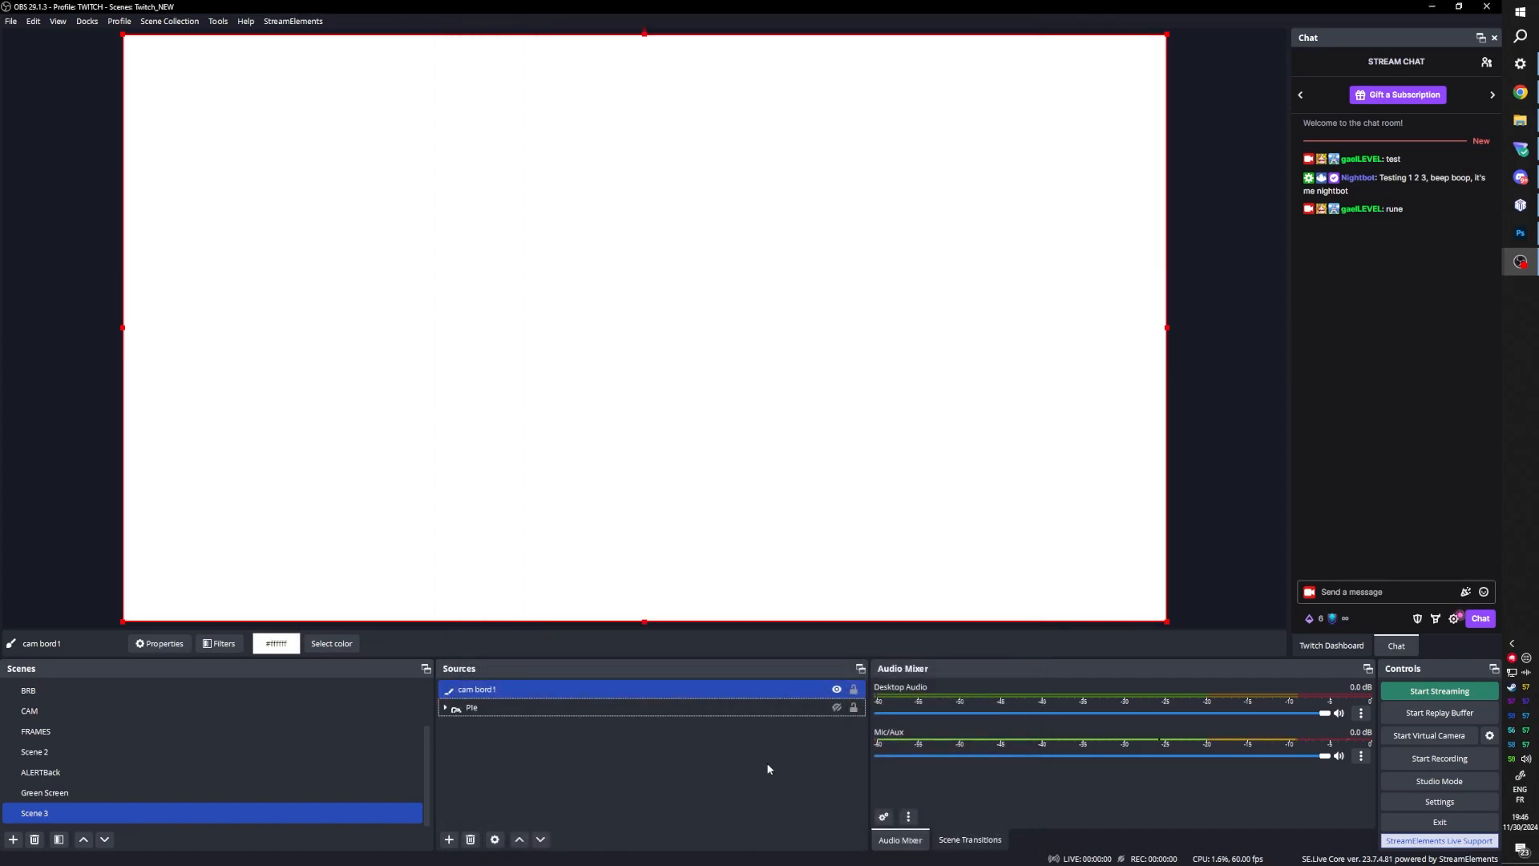
click(492, 693)
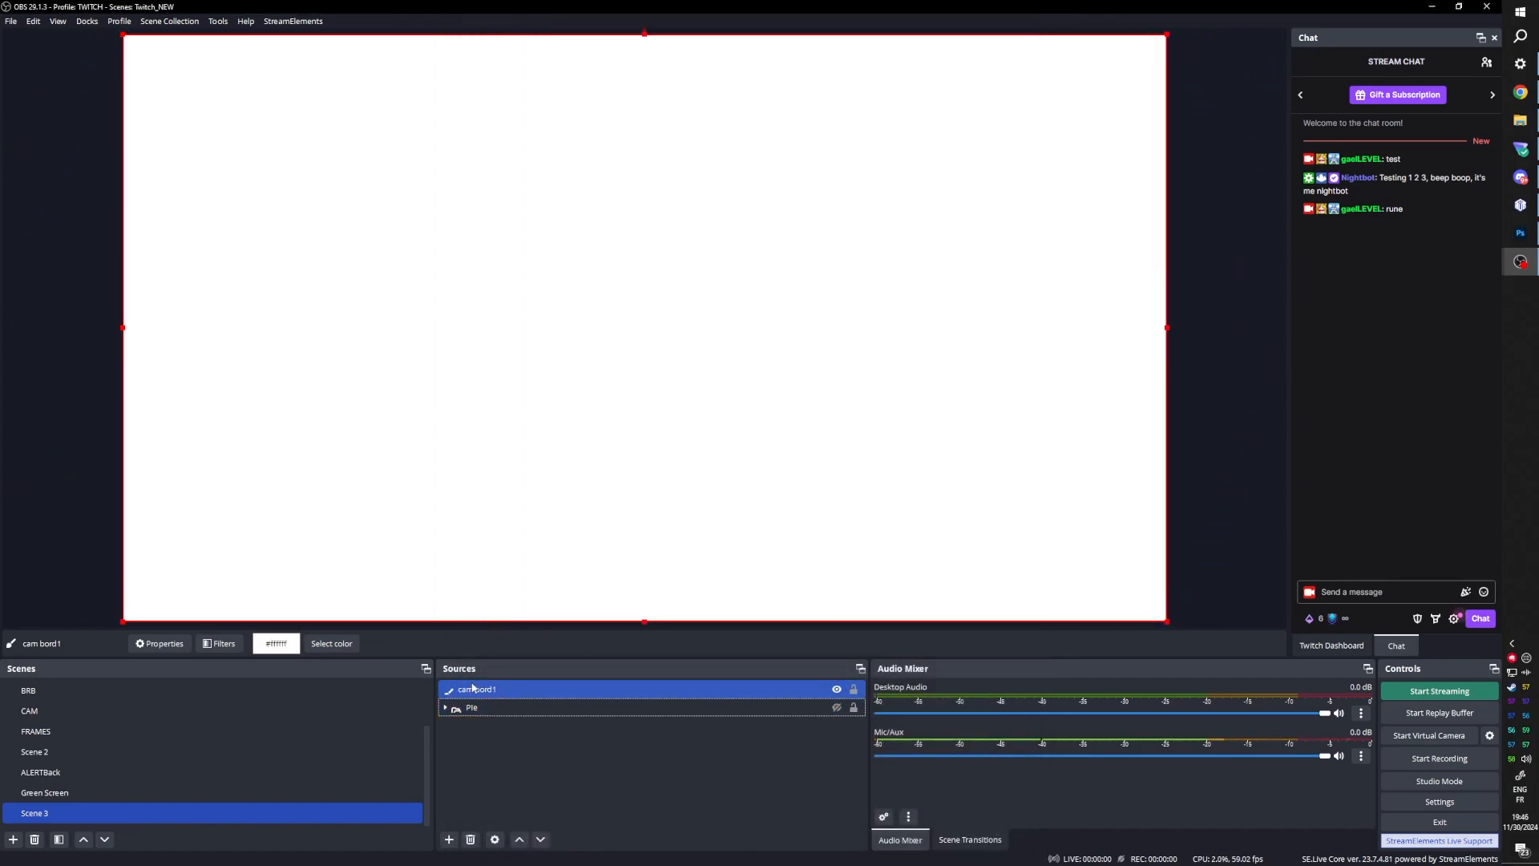
ctrl+click(556, 708)
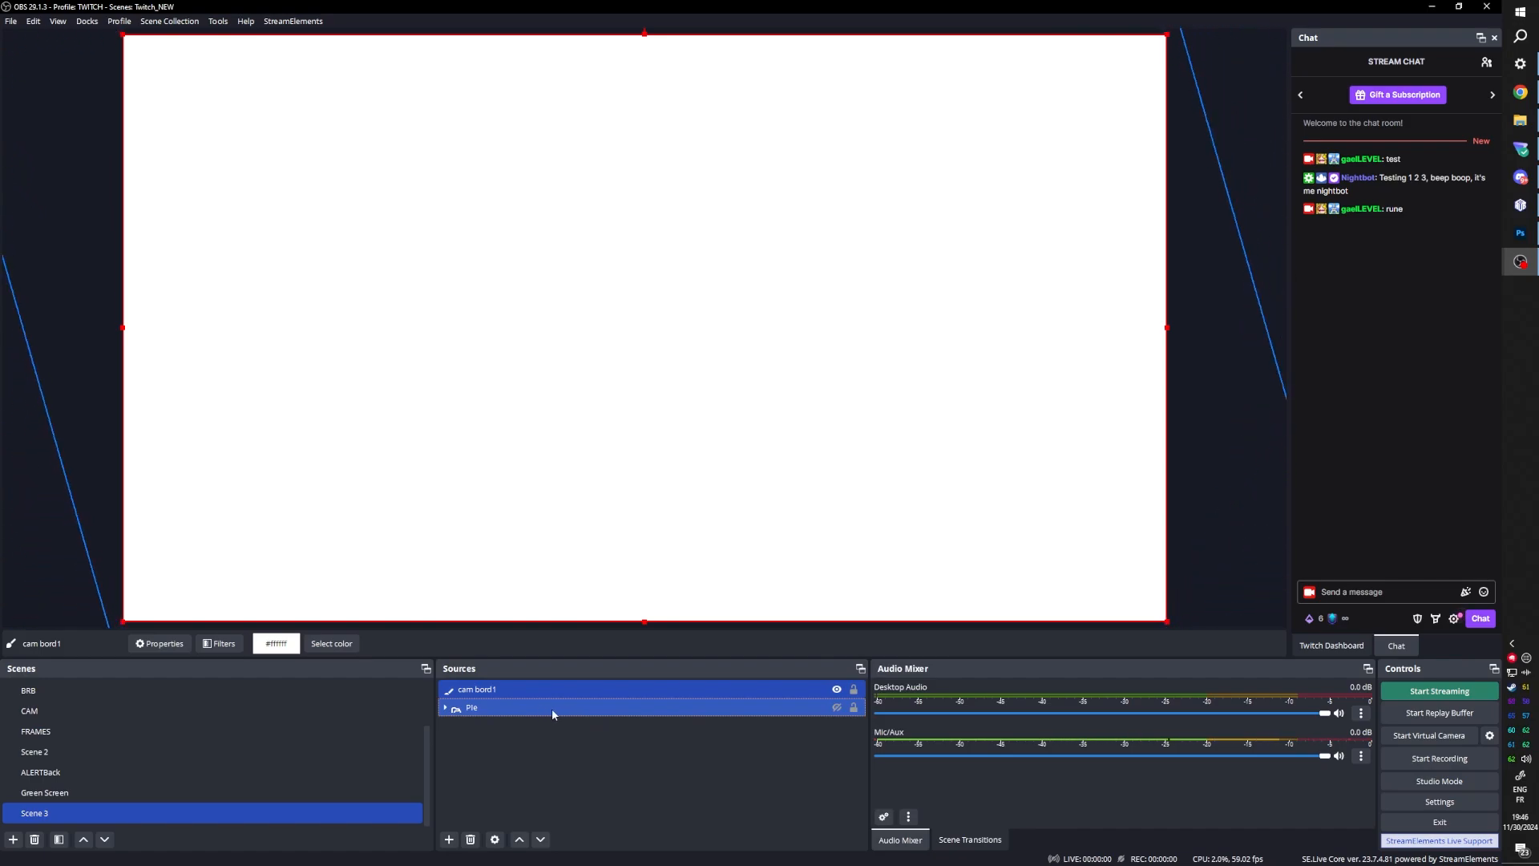
ctrl+click(551, 708)
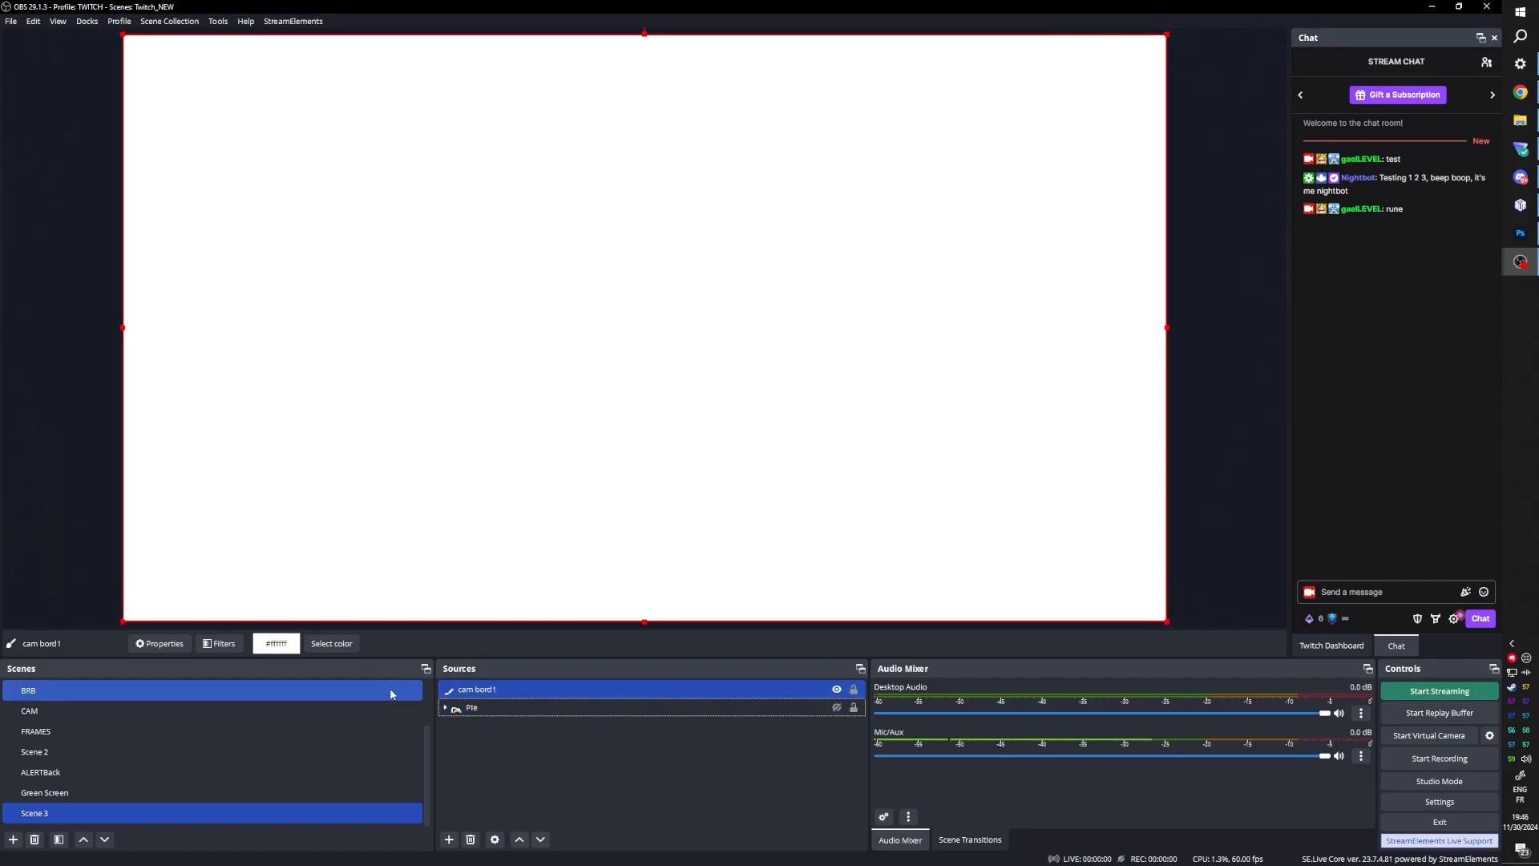
Step: Add an Advanced Mask filter to the cam bord1 source, keeping the default filter name
click(218, 646)
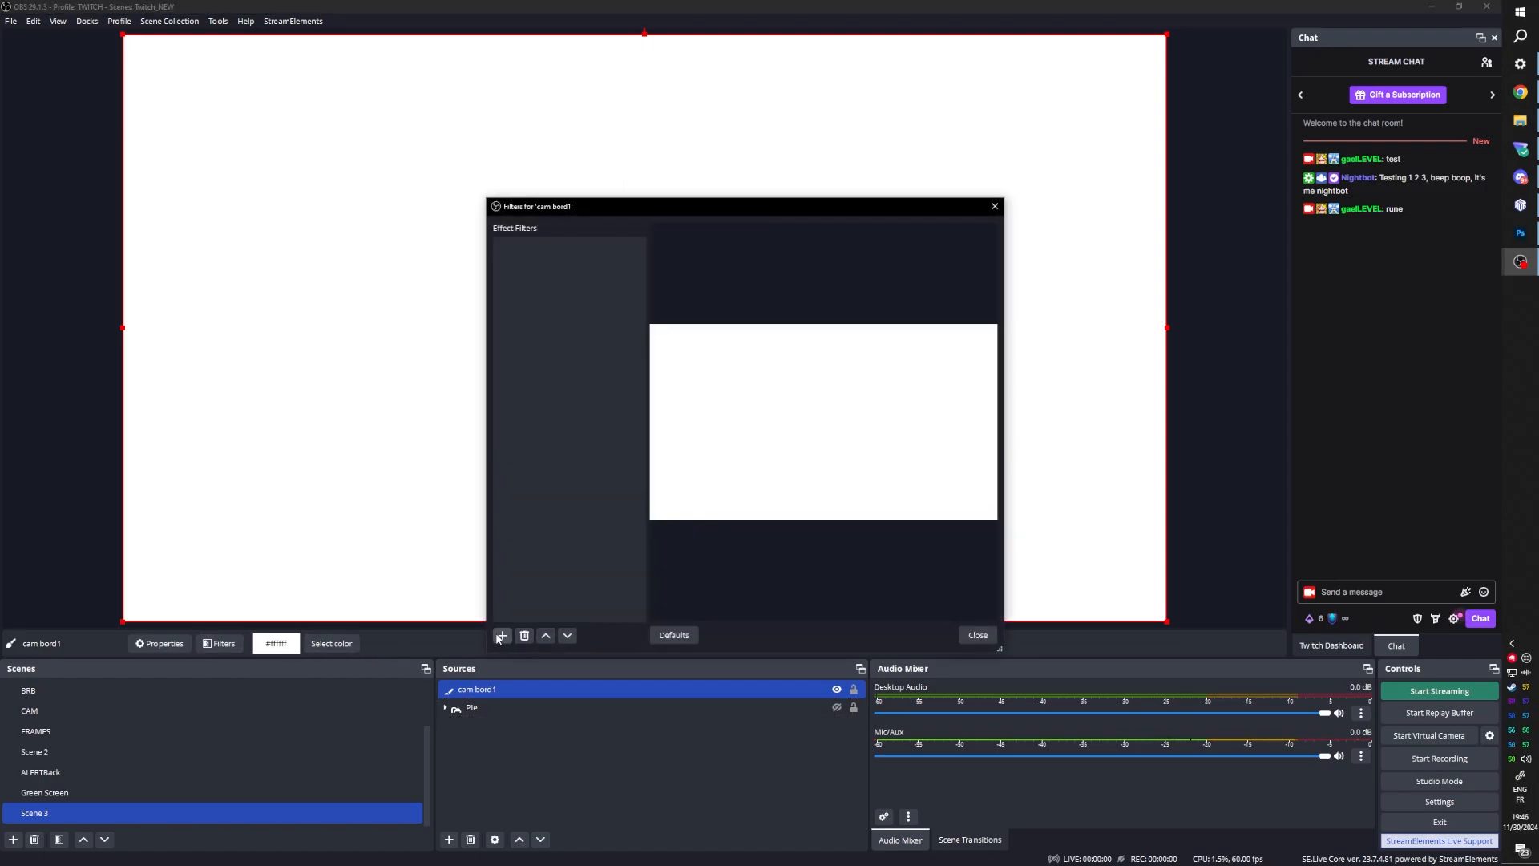
click(501, 636)
click(525, 191)
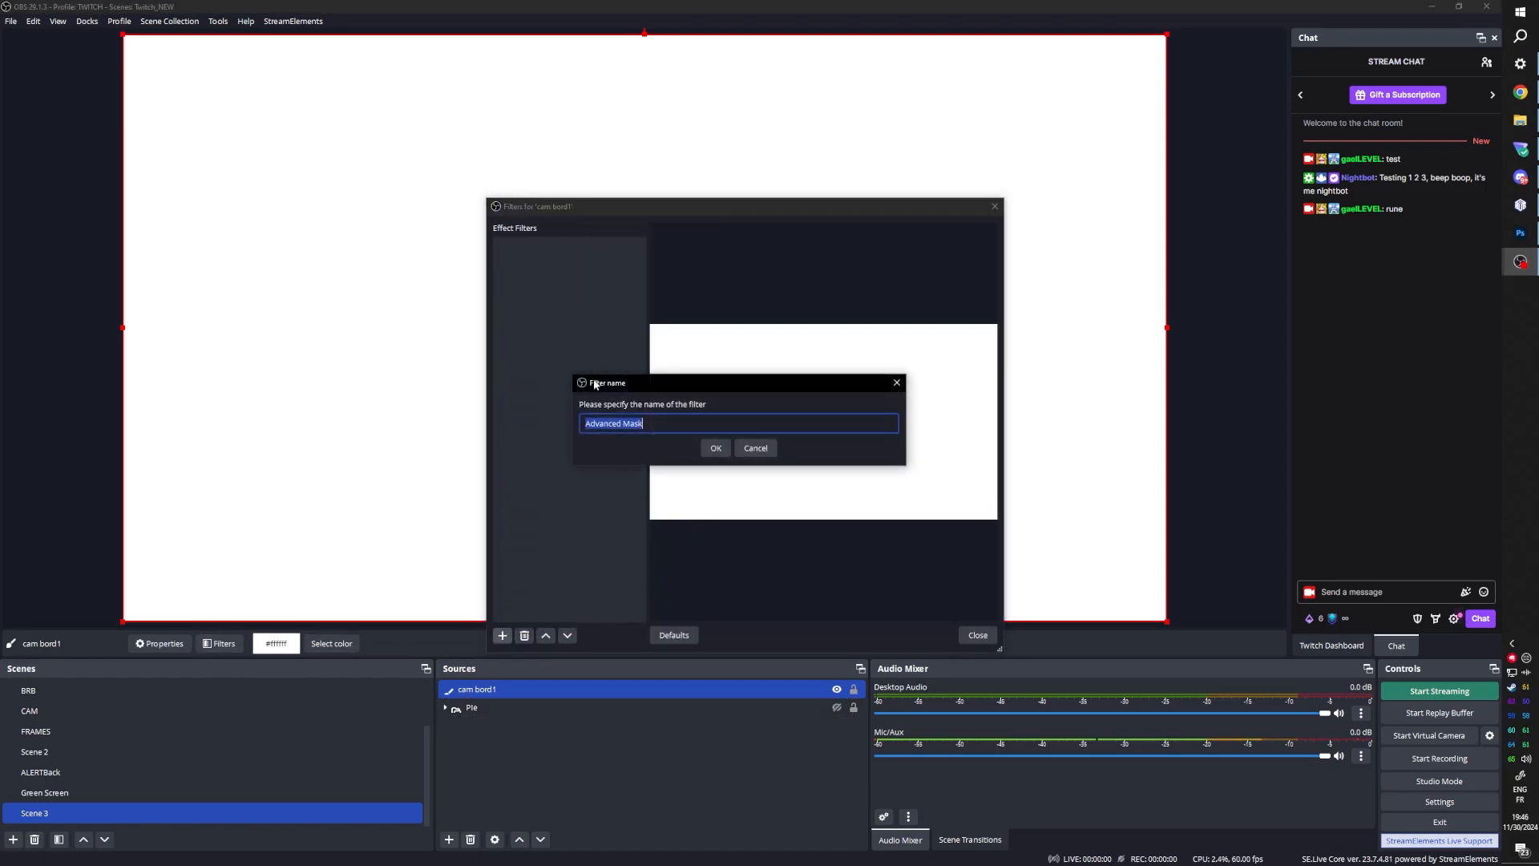
click(713, 448)
Step: Round the rectangle mask's corners with a uniform corner radius of 41 px
drag(680, 214, 933, 58)
scroll(916, 362, down, 4)
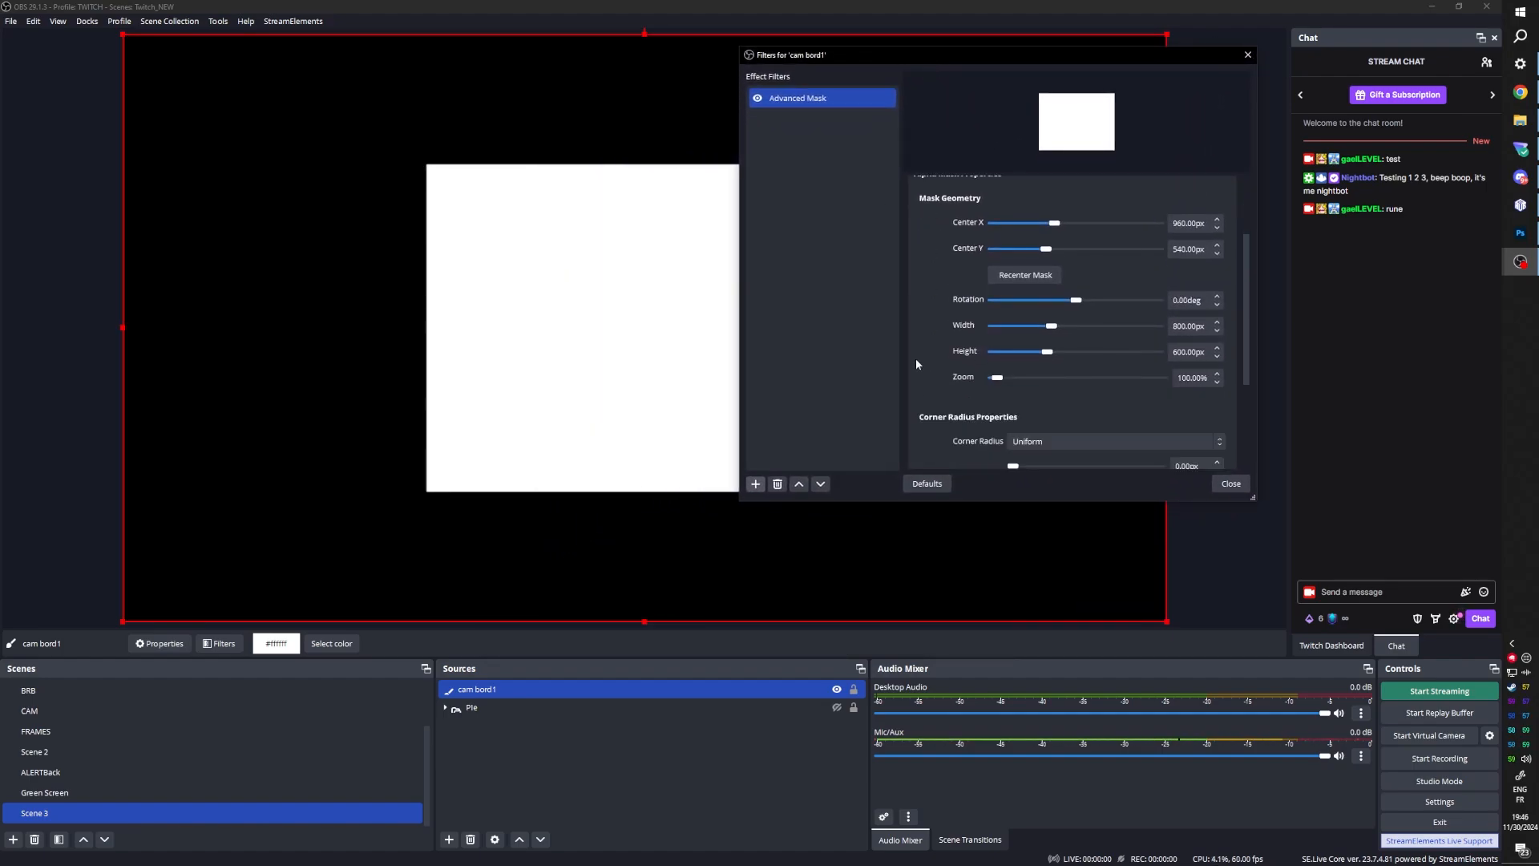
drag(1013, 430, 1021, 433)
drag(962, 56, 919, 93)
Step: Try Inner feathering at 66 px, then the Middle and Outer types, and return the feathering type to None
scroll(946, 344, down, 4)
drag(948, 422, 973, 427)
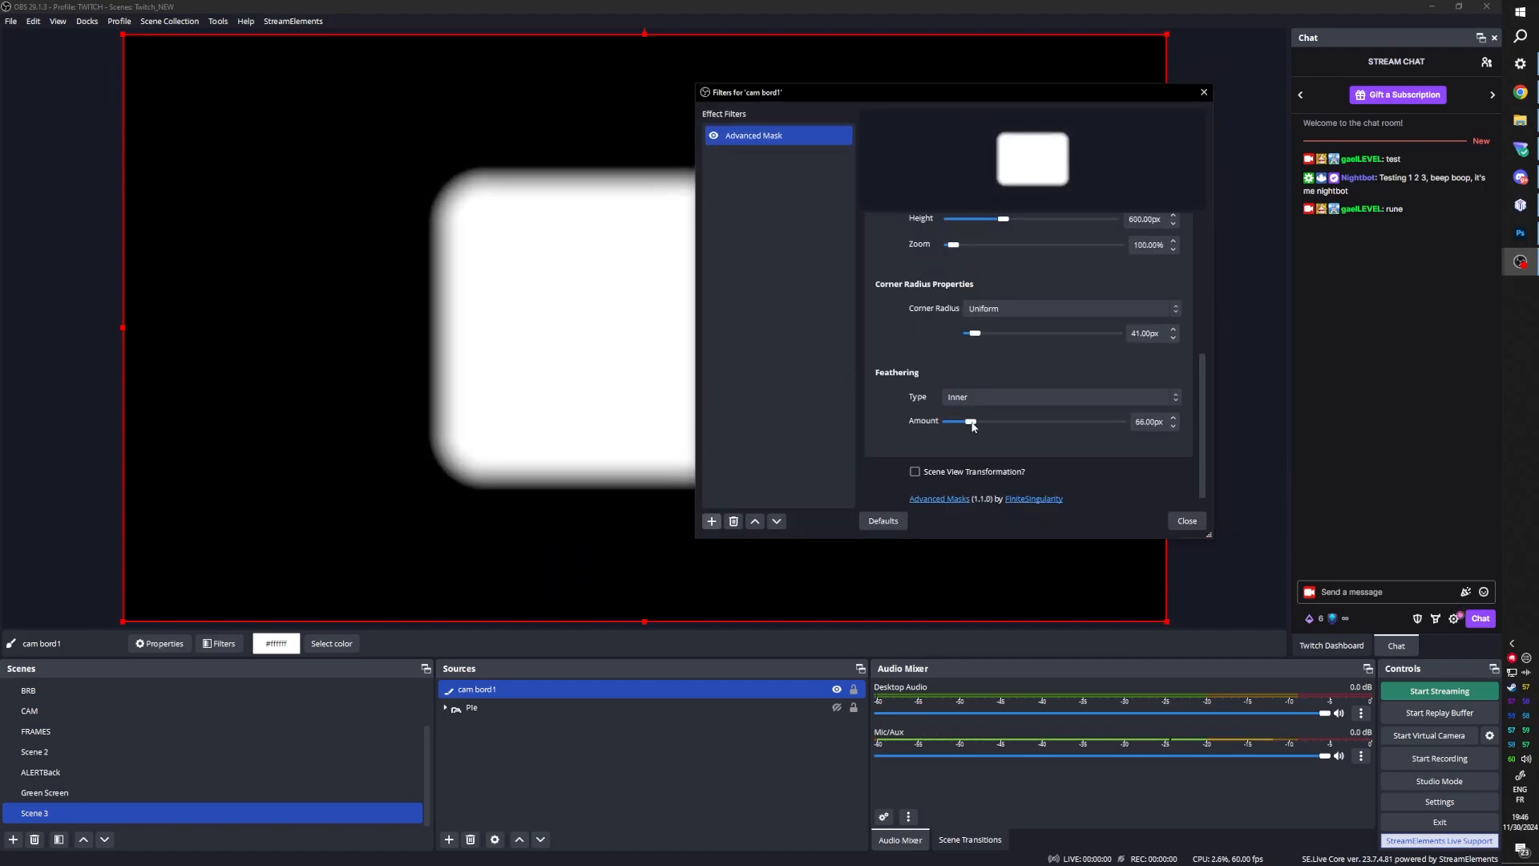
click(976, 397)
click(976, 435)
click(976, 399)
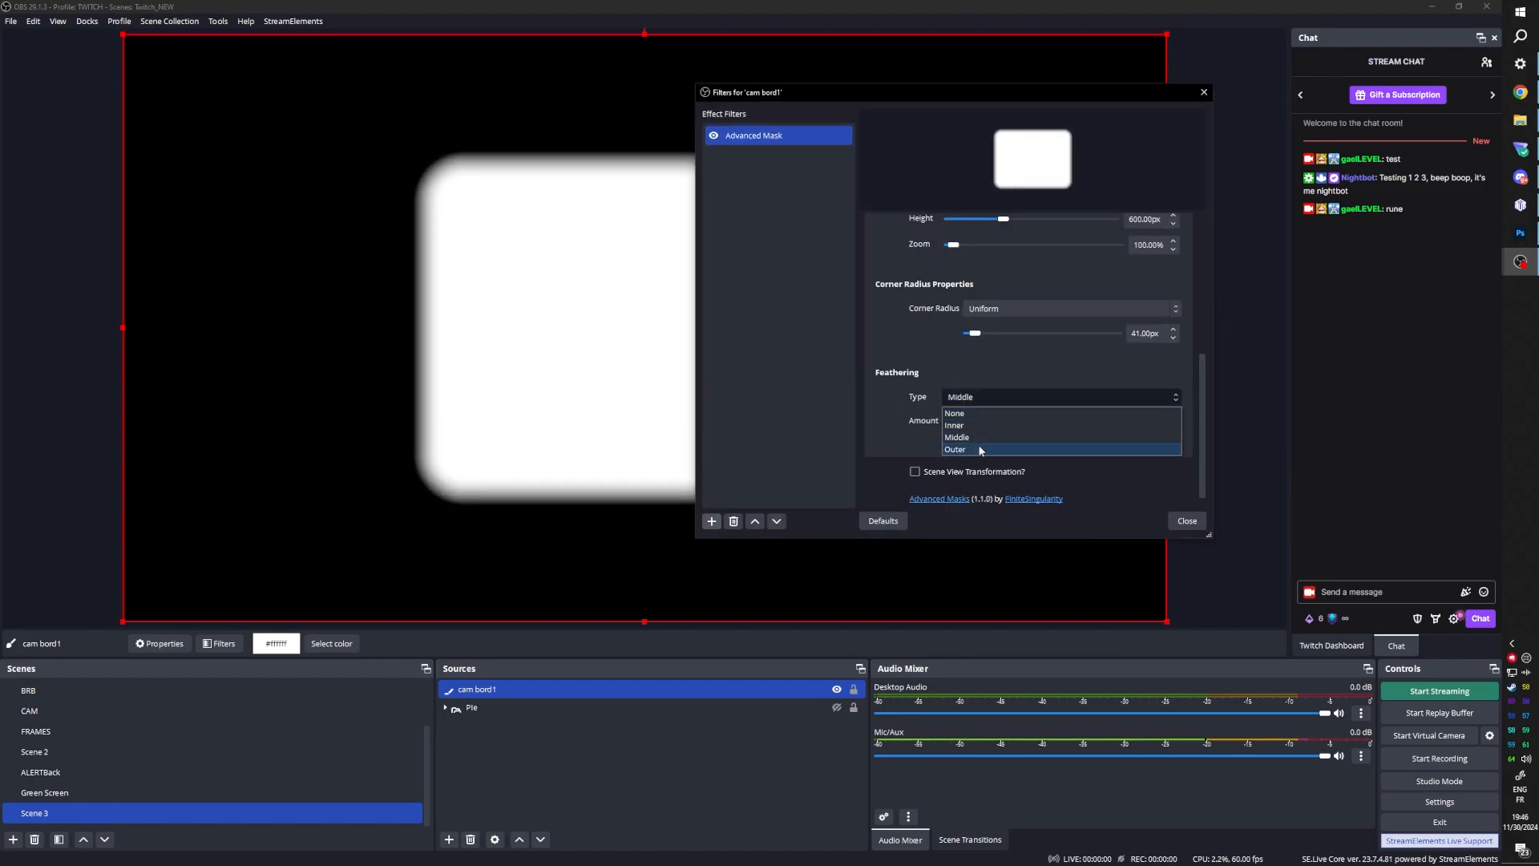
click(976, 449)
click(975, 398)
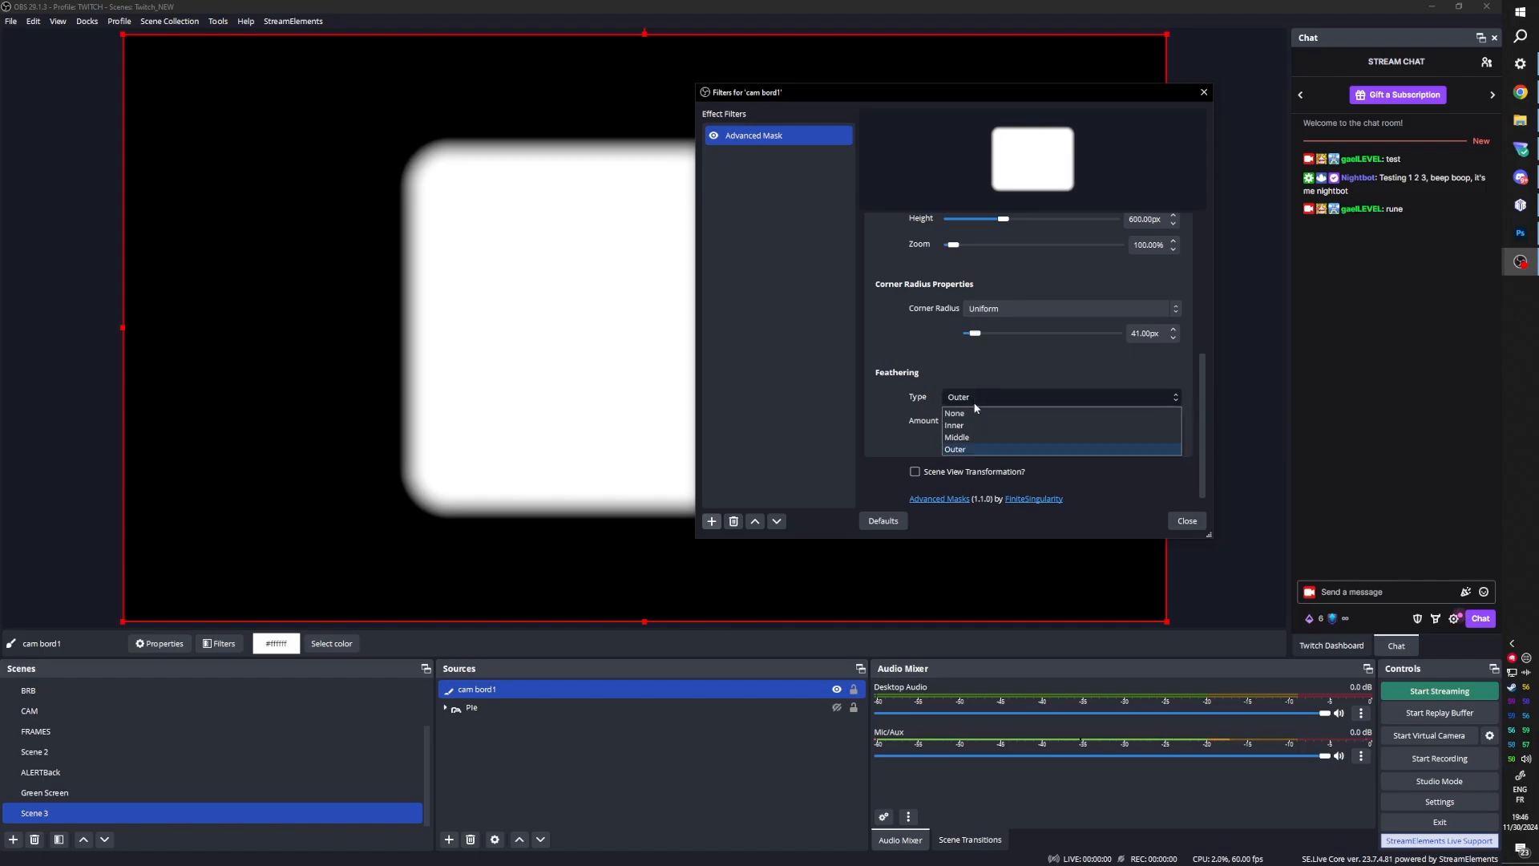
click(962, 414)
Step: Try the Circle, Ellipse, Regular Polygon, Star and Heart mask shapes, then return the shape to Rectangle
scroll(869, 360, up, 5)
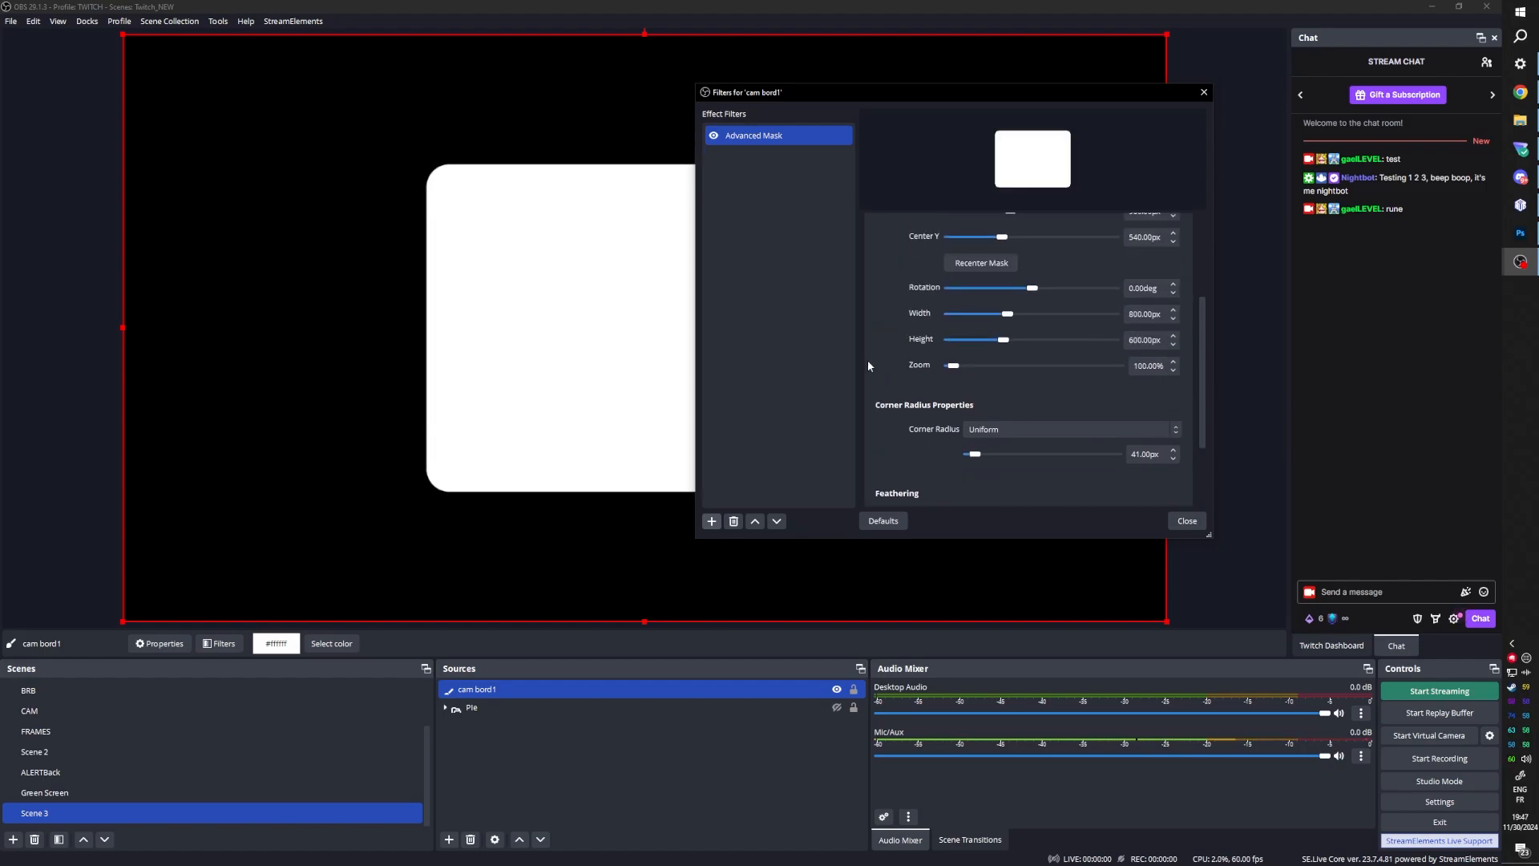
scroll(868, 365, up, 2)
click(1188, 281)
click(1045, 309)
click(1172, 275)
click(1056, 316)
click(1171, 277)
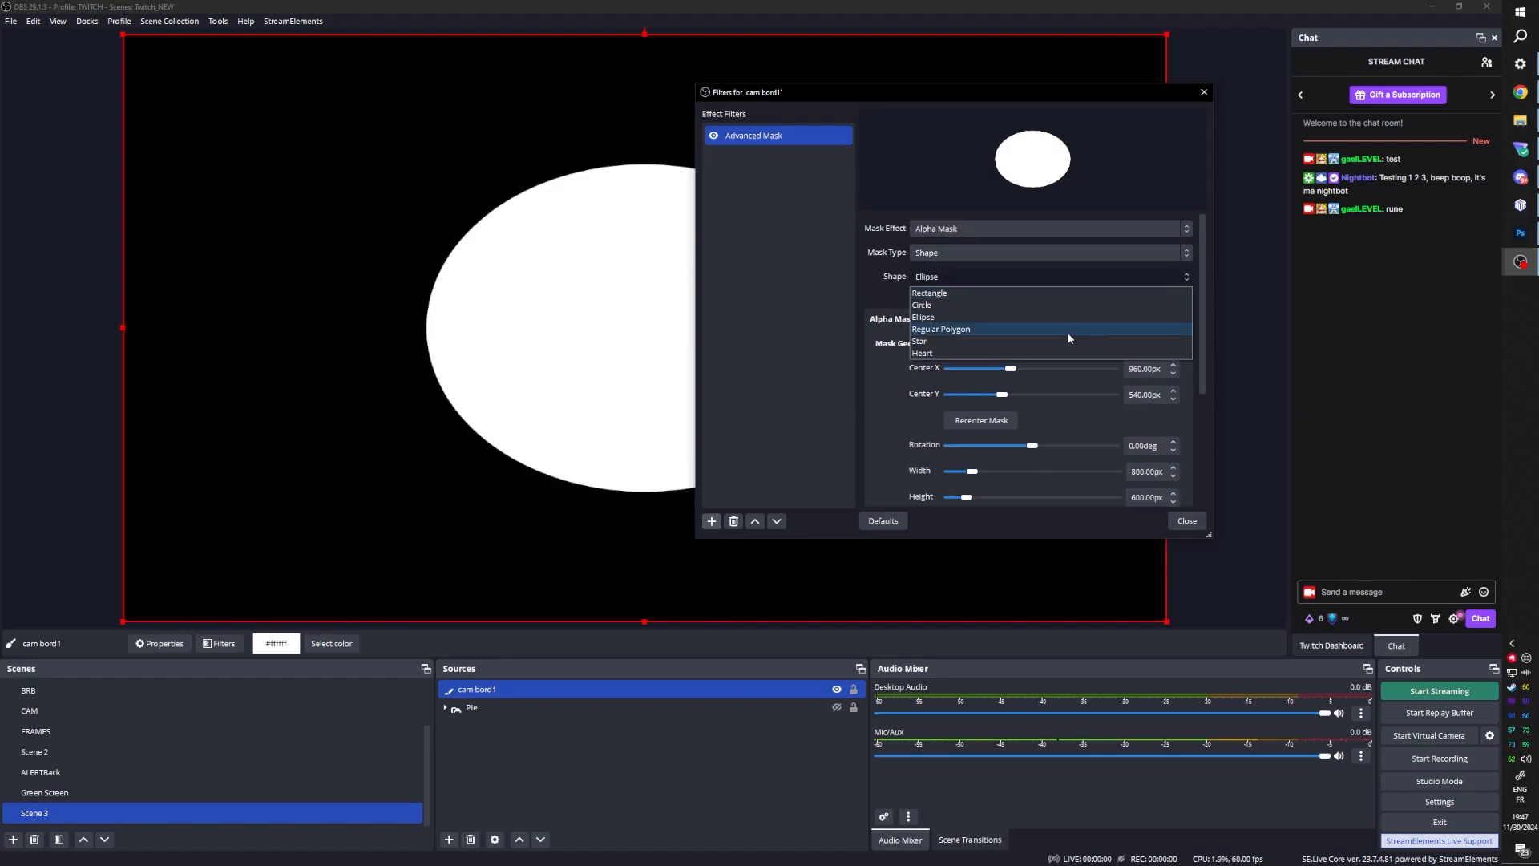
click(1061, 333)
click(1158, 278)
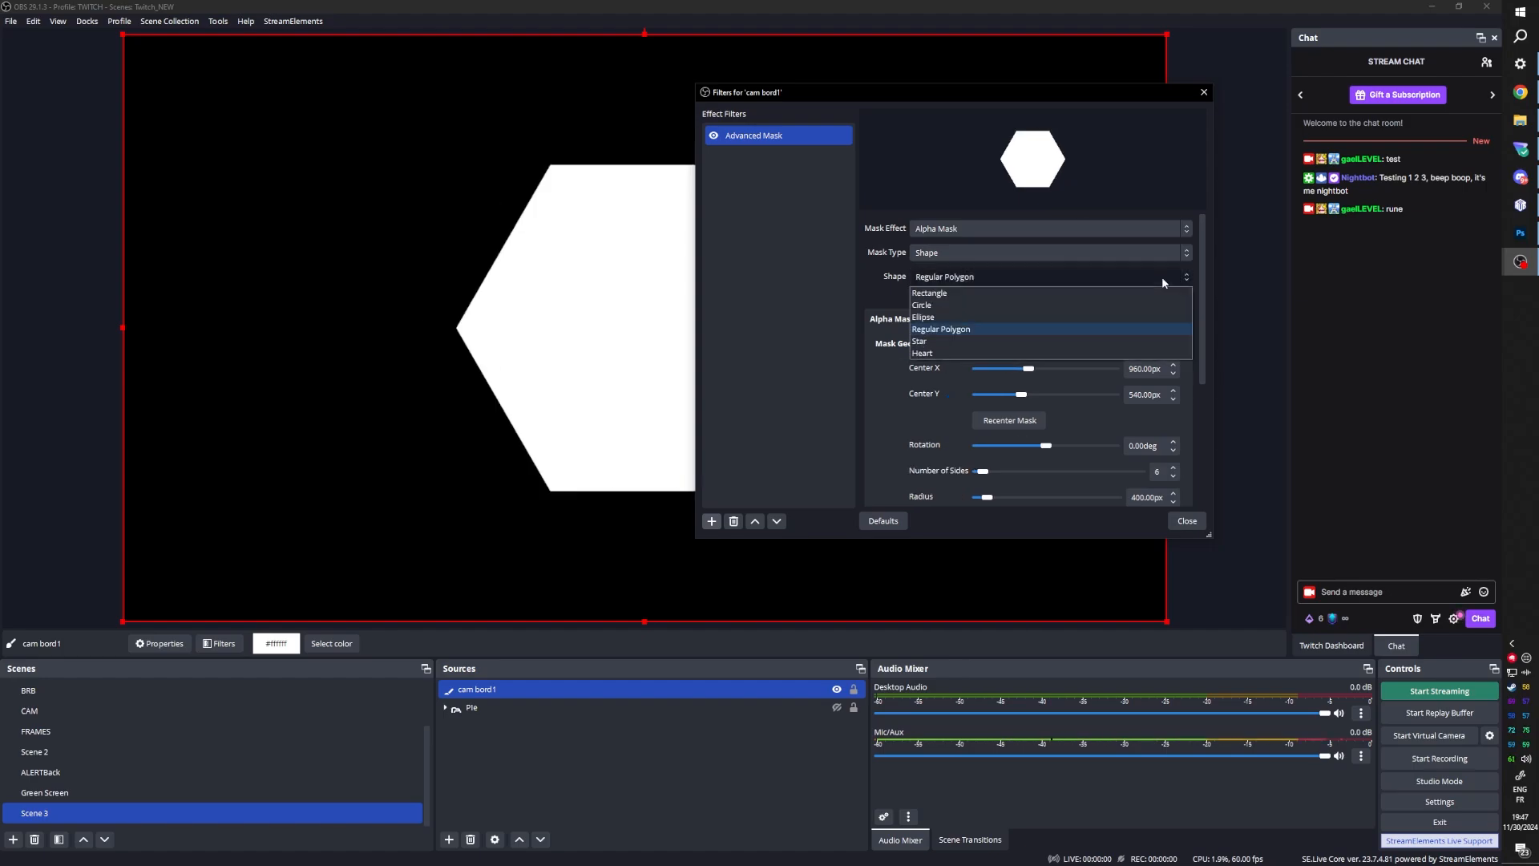
click(1074, 343)
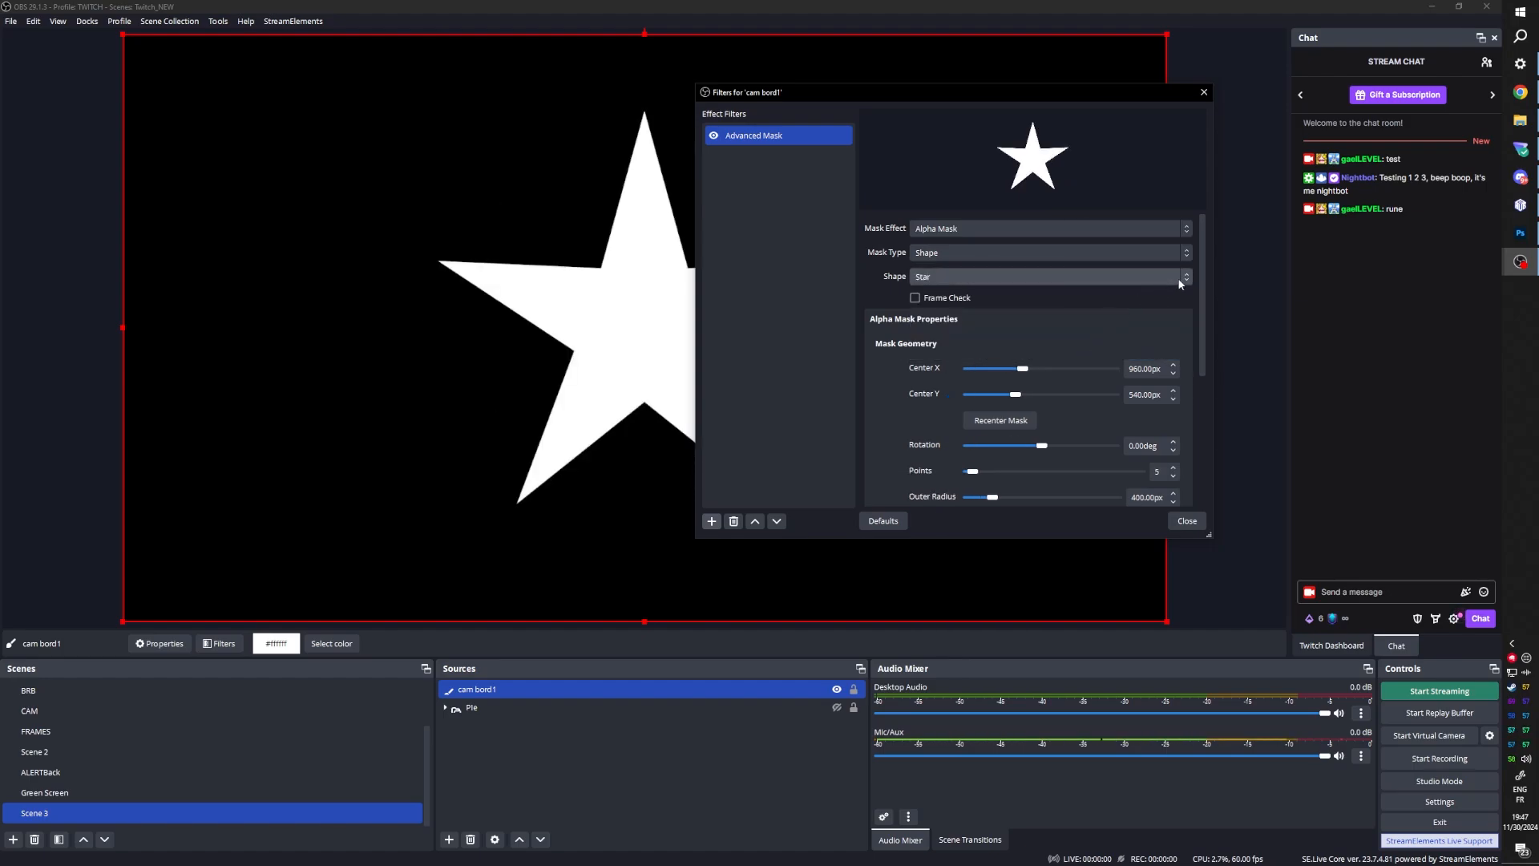
click(1180, 280)
click(1065, 354)
click(1184, 280)
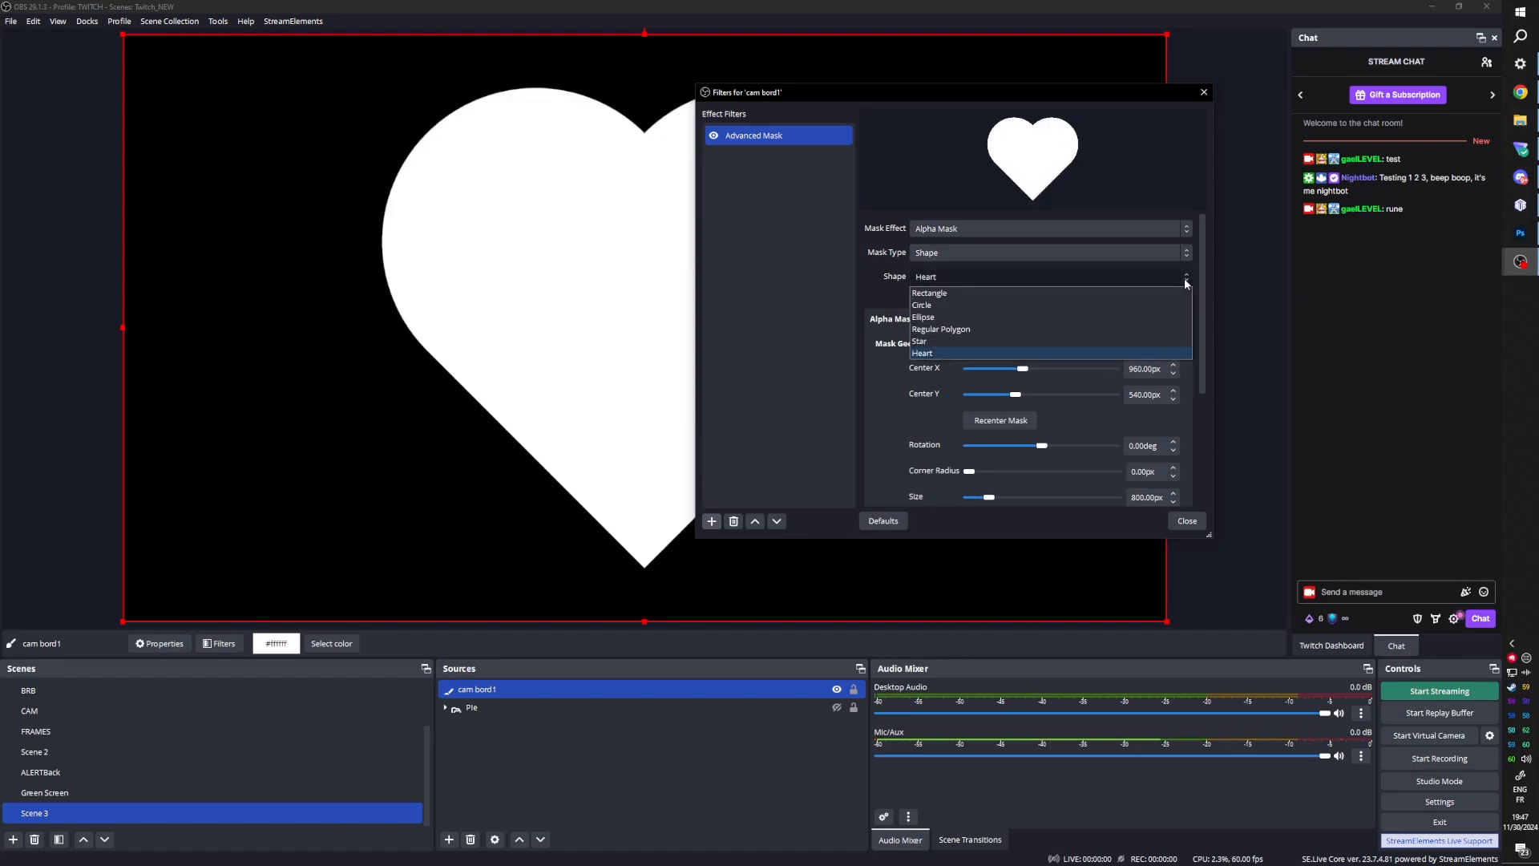
click(1061, 295)
Step: Resize the rectangle mask to 872 px wide and 989 px high at 90% zoom, then close the filters window
drag(853, 93, 746, 468)
drag(992, 473, 1265, 84)
scroll(1036, 377, down, 2)
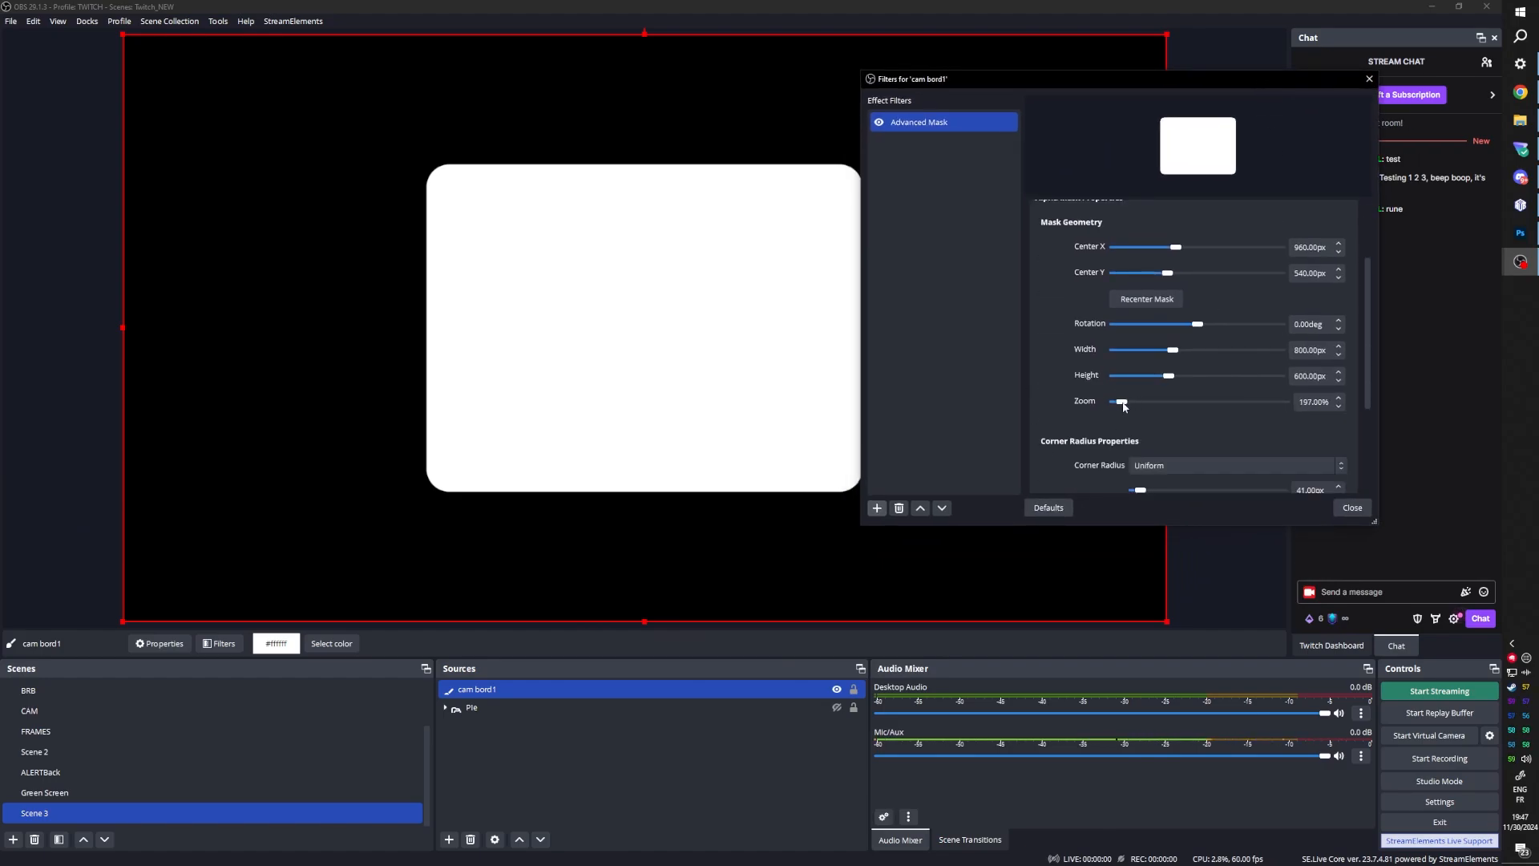
drag(1122, 405, 1175, 411)
scroll(1021, 392, up, 1)
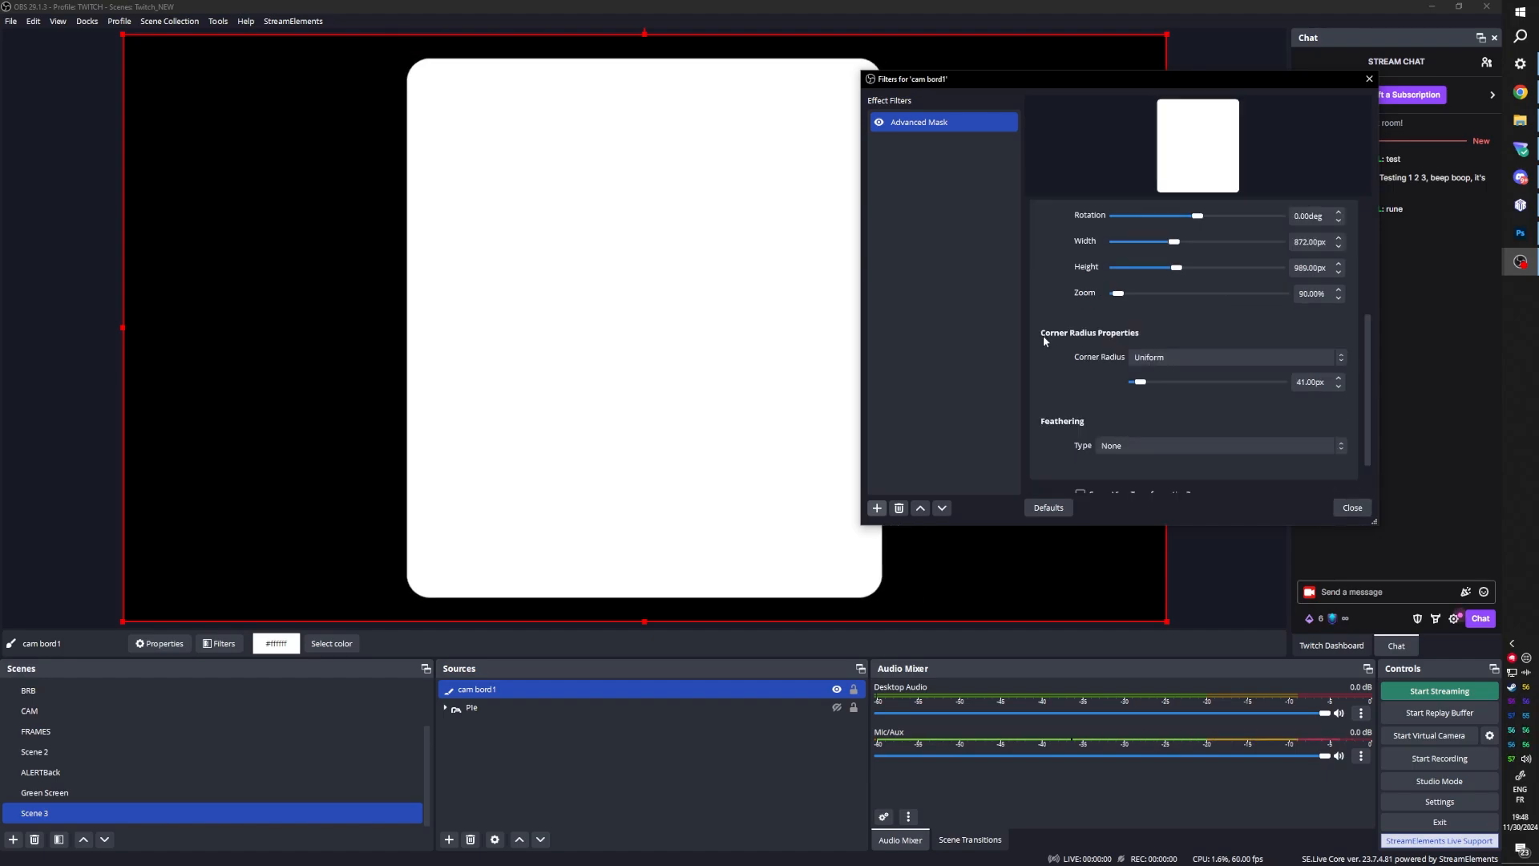
scroll(1044, 335, up, 5)
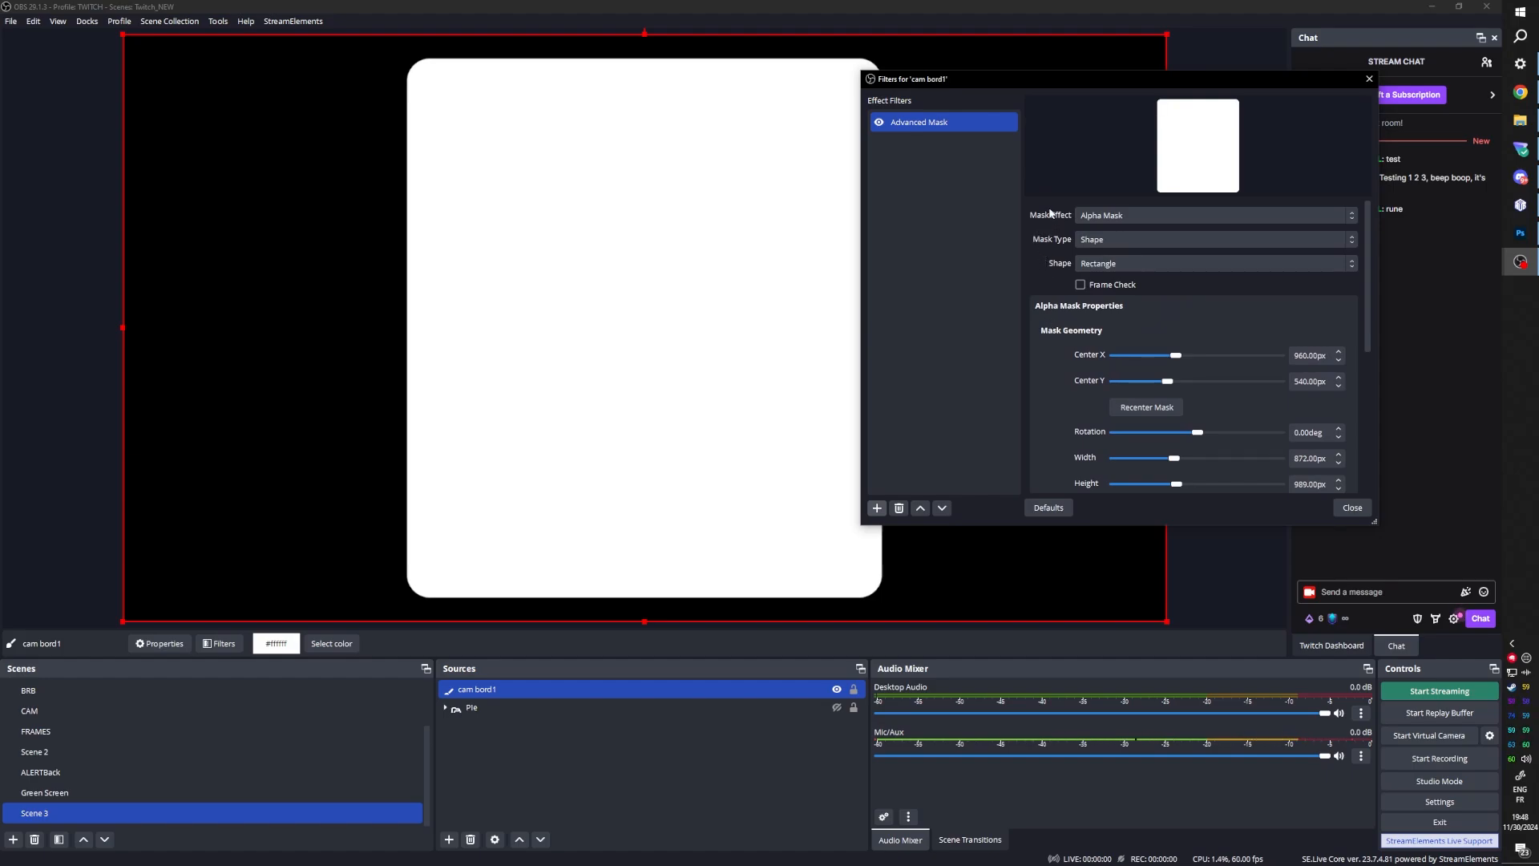
scroll(1042, 382, down, 8)
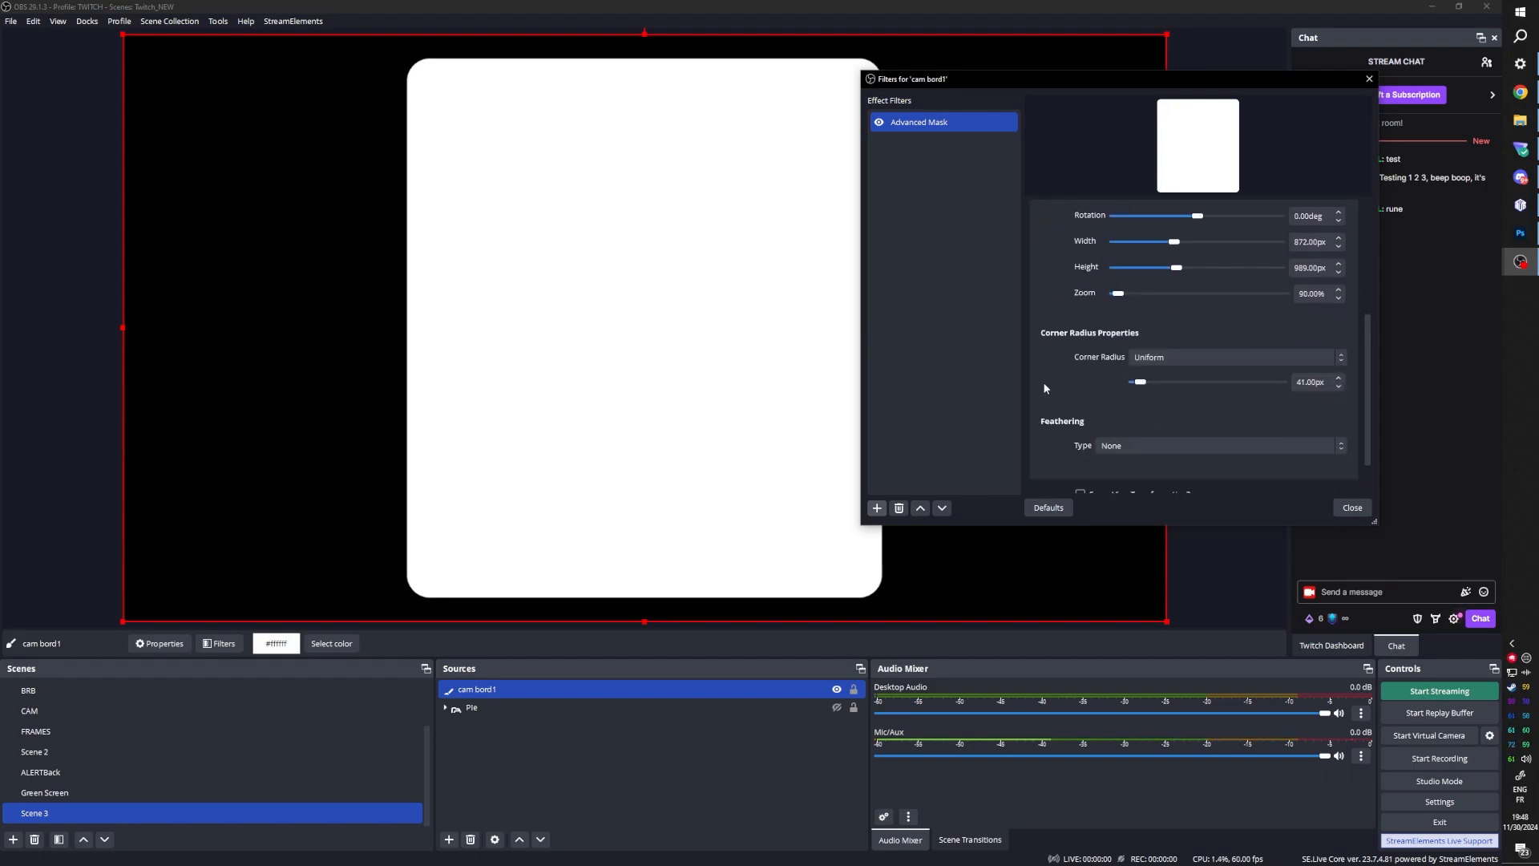
scroll(1044, 388, up, 8)
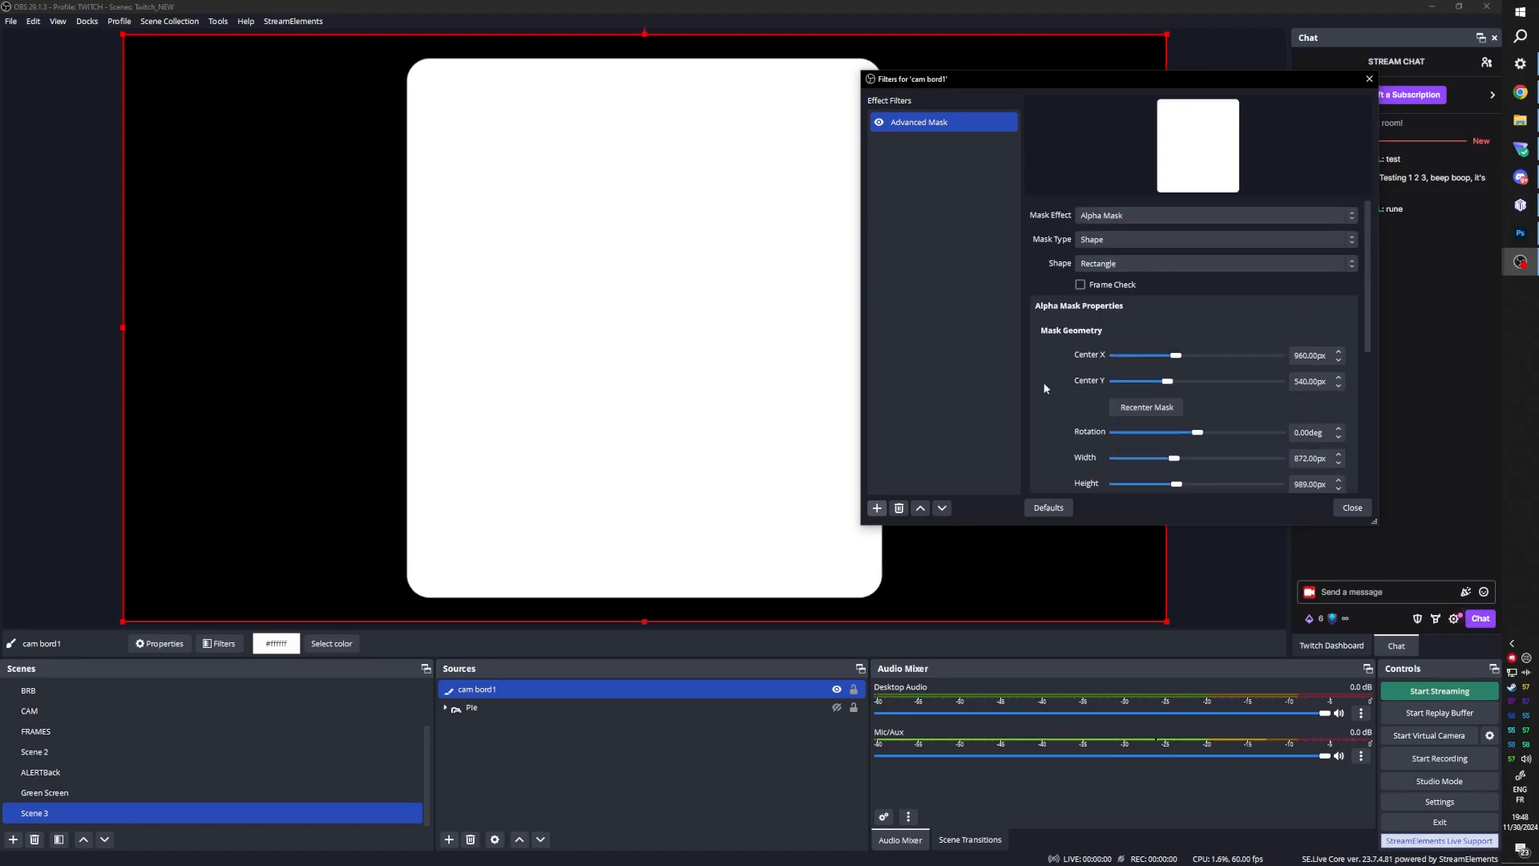
scroll(1042, 381, down, 5)
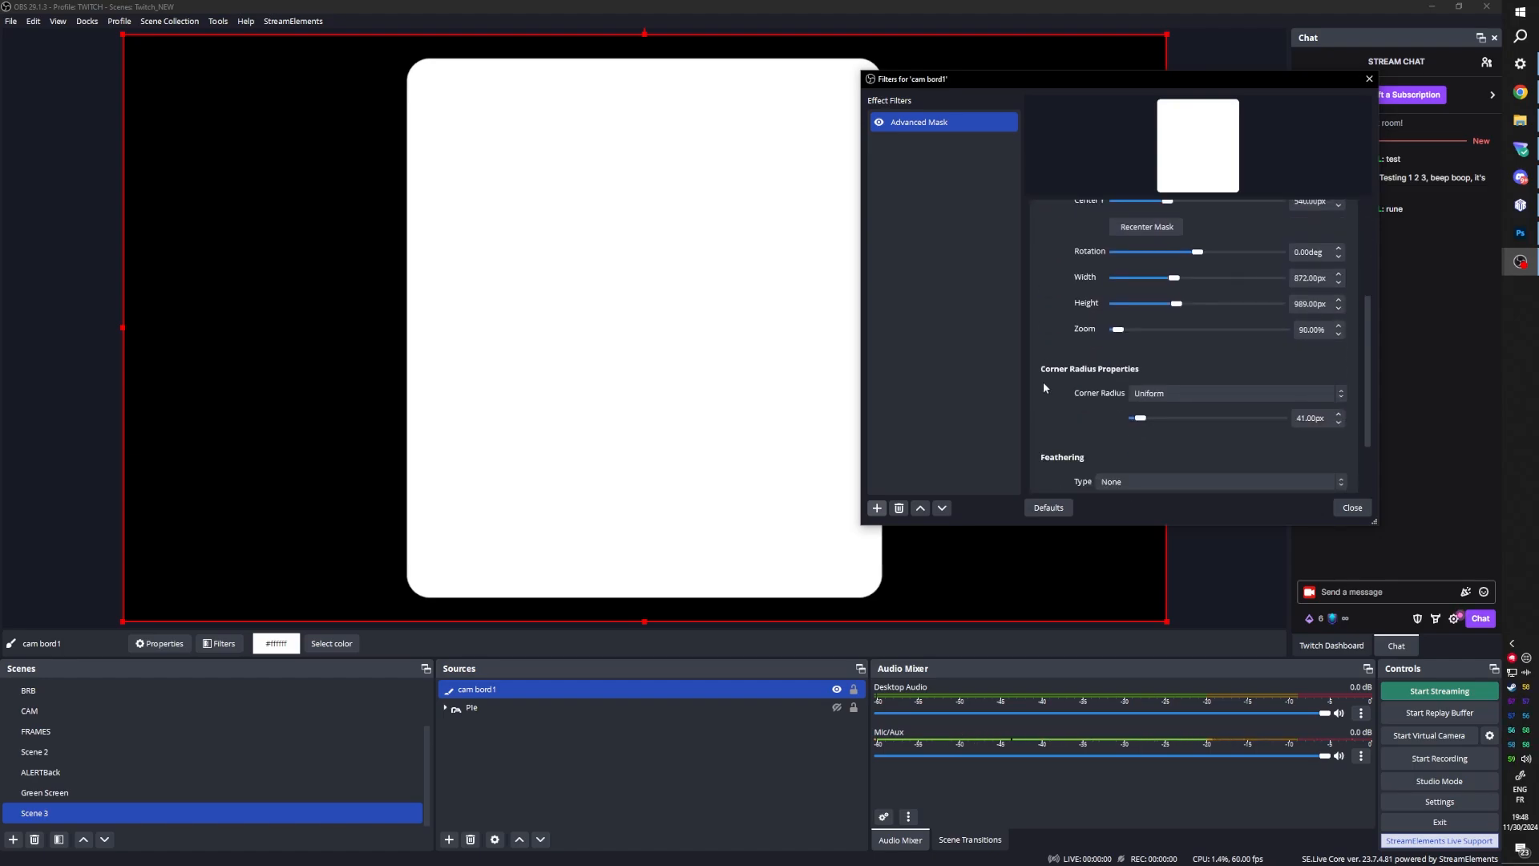
click(1350, 509)
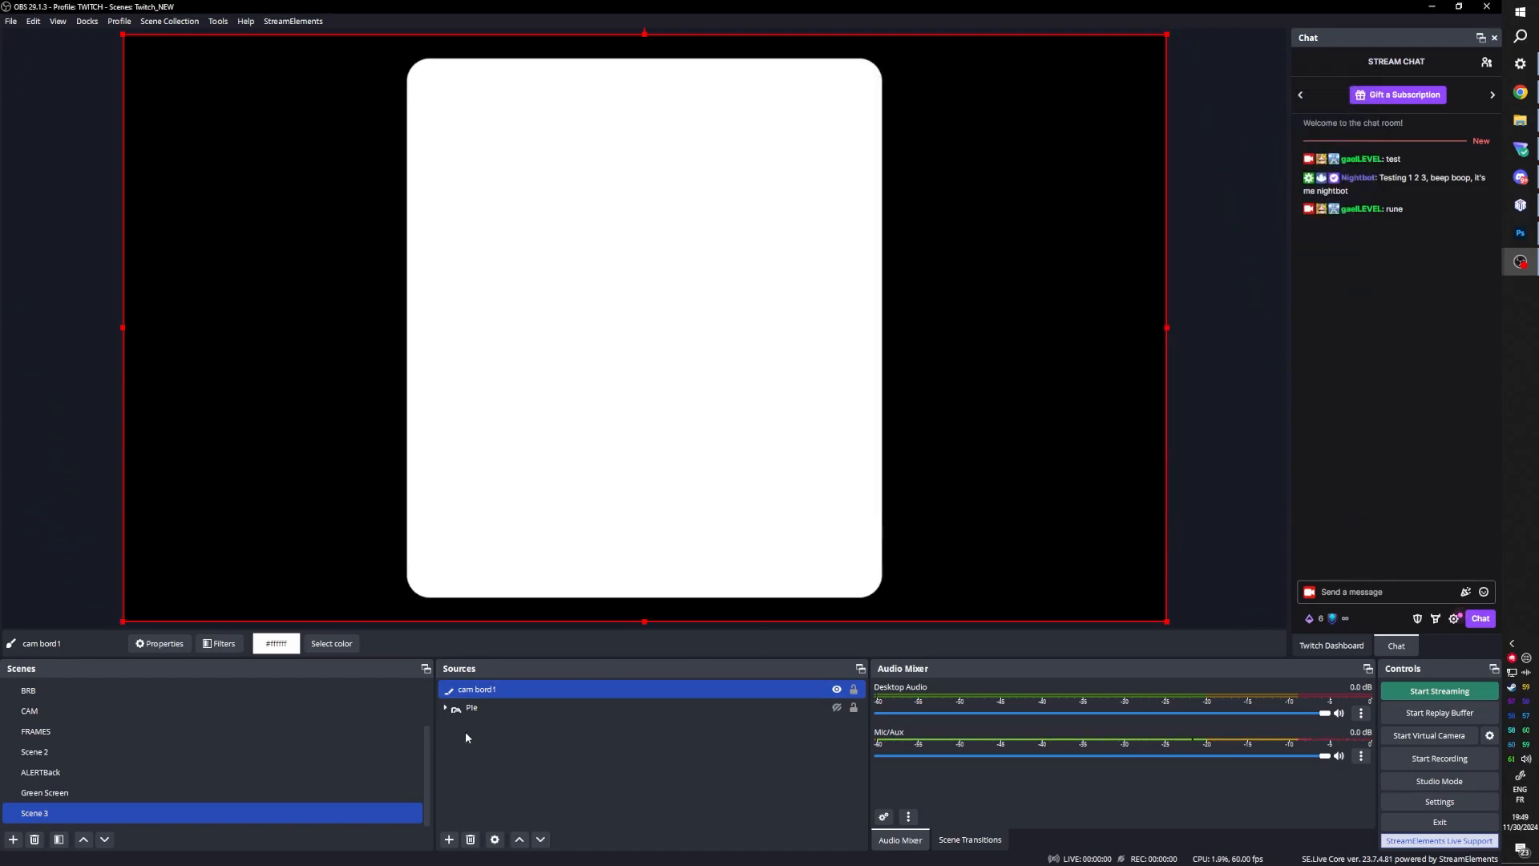
Step: Make an independent duplicate of the cam bord1 source, including its mask filter, in Scene 3
right_click(472, 689)
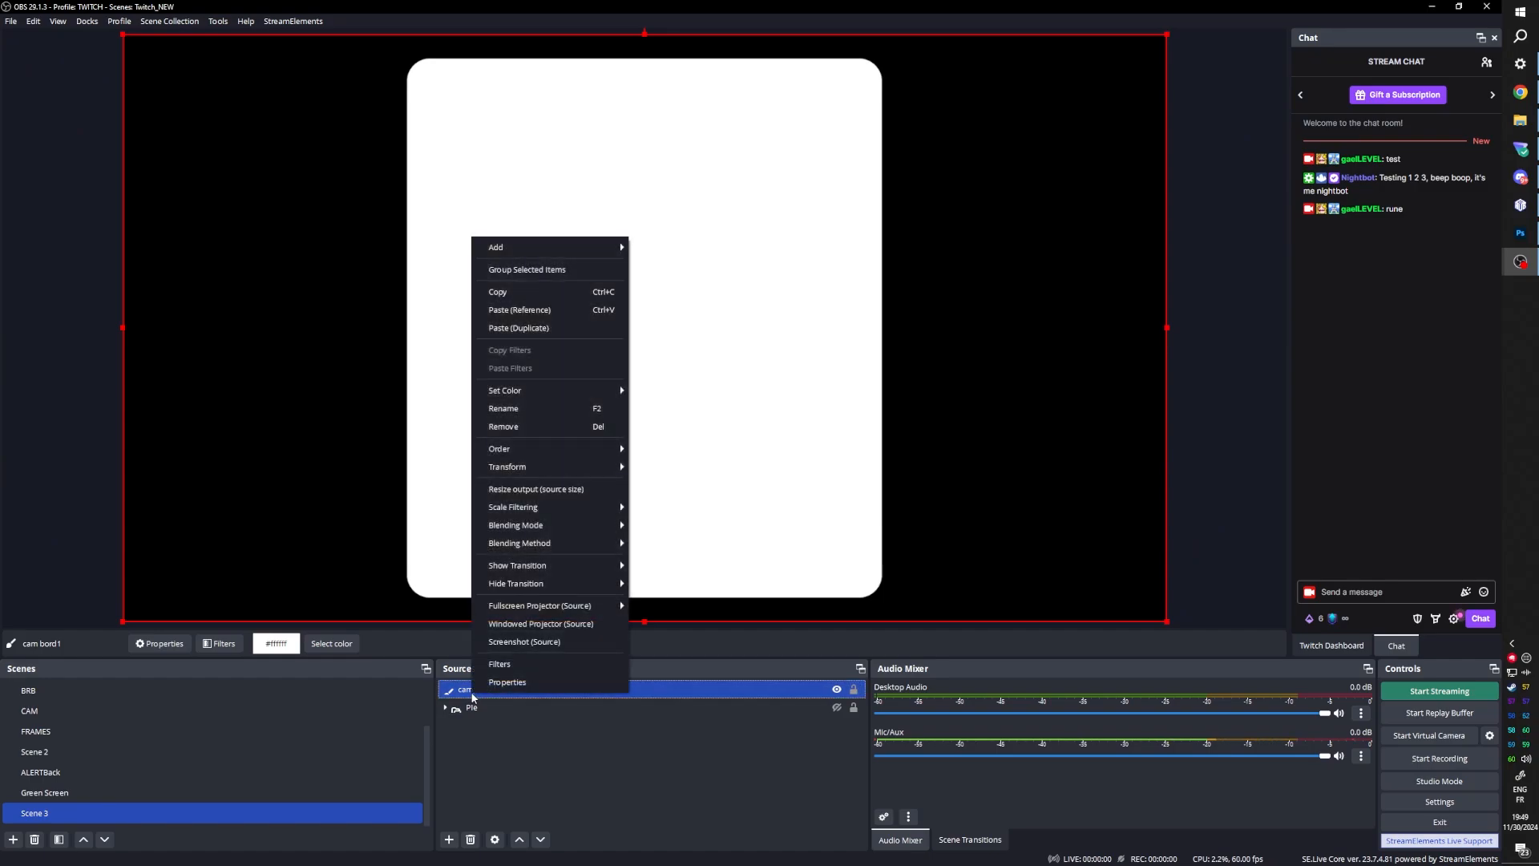
click(516, 294)
right_click(526, 688)
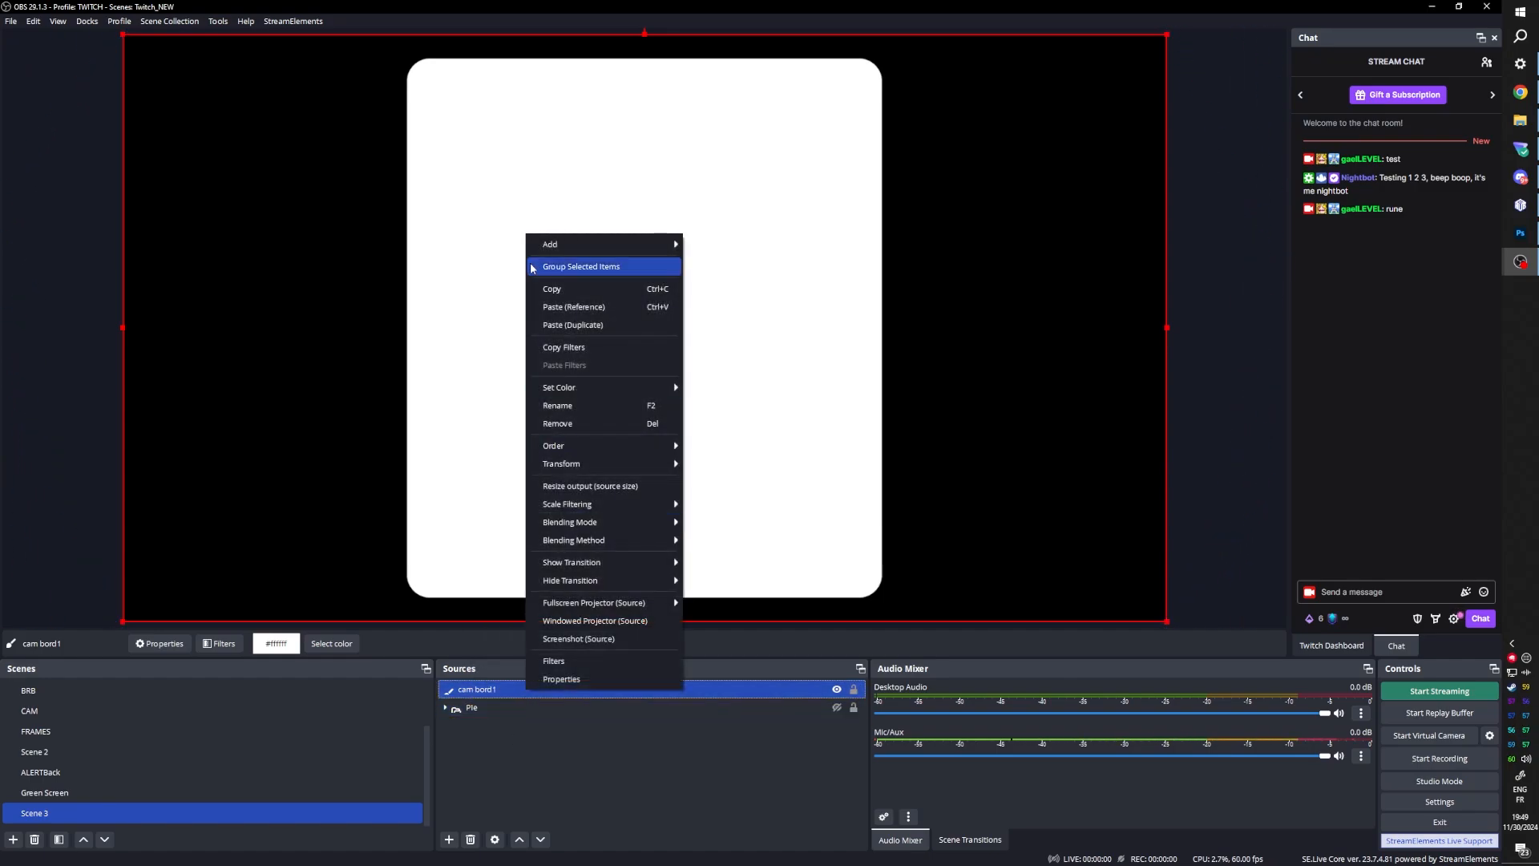
click(564, 325)
Step: Set the duplicated source's colour to purple #aa55ff
click(331, 642)
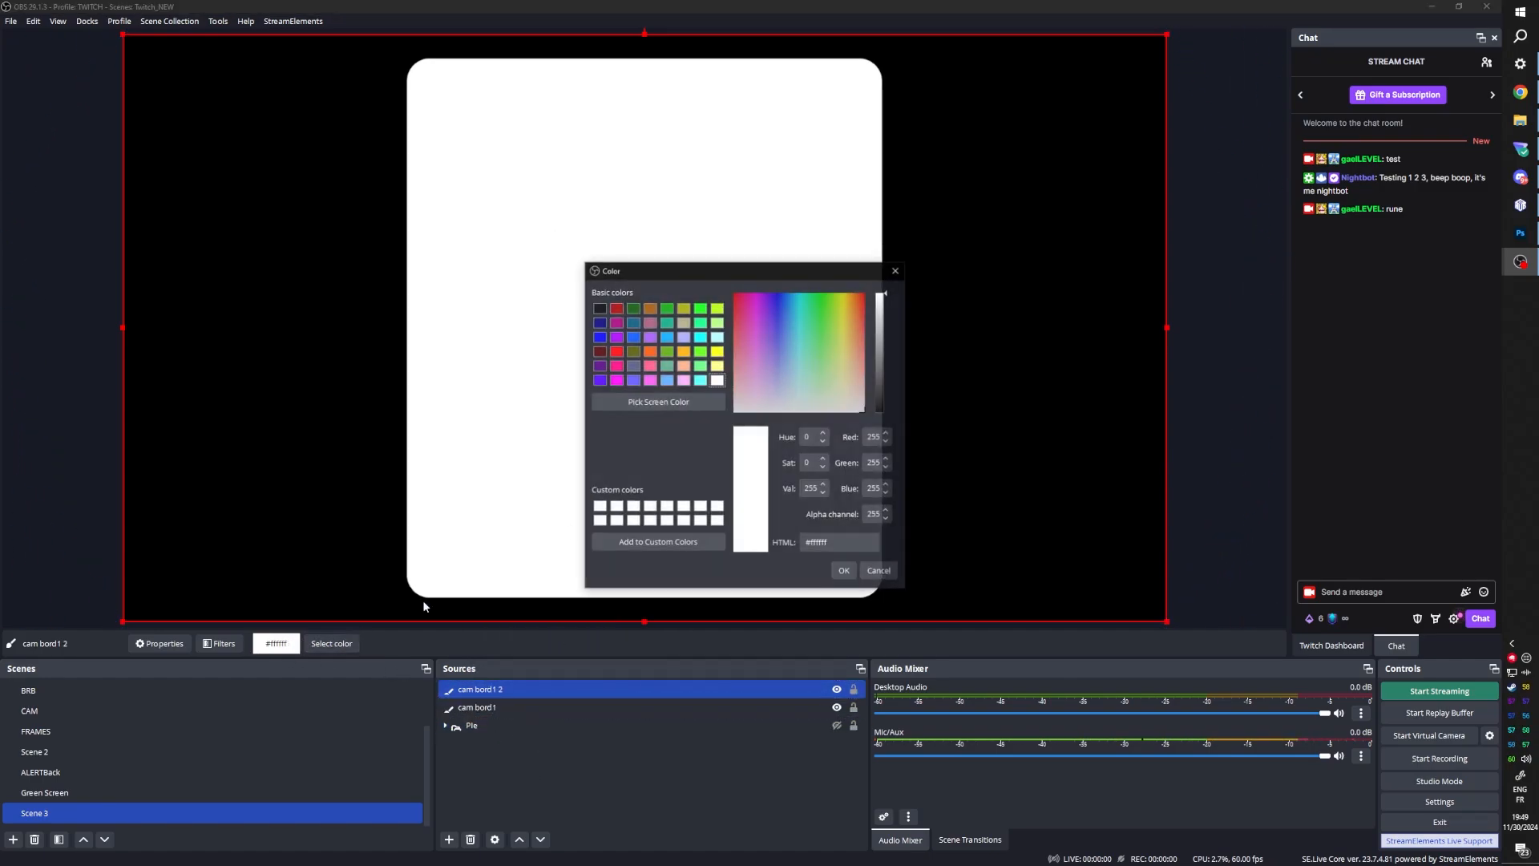
click(617, 337)
click(843, 570)
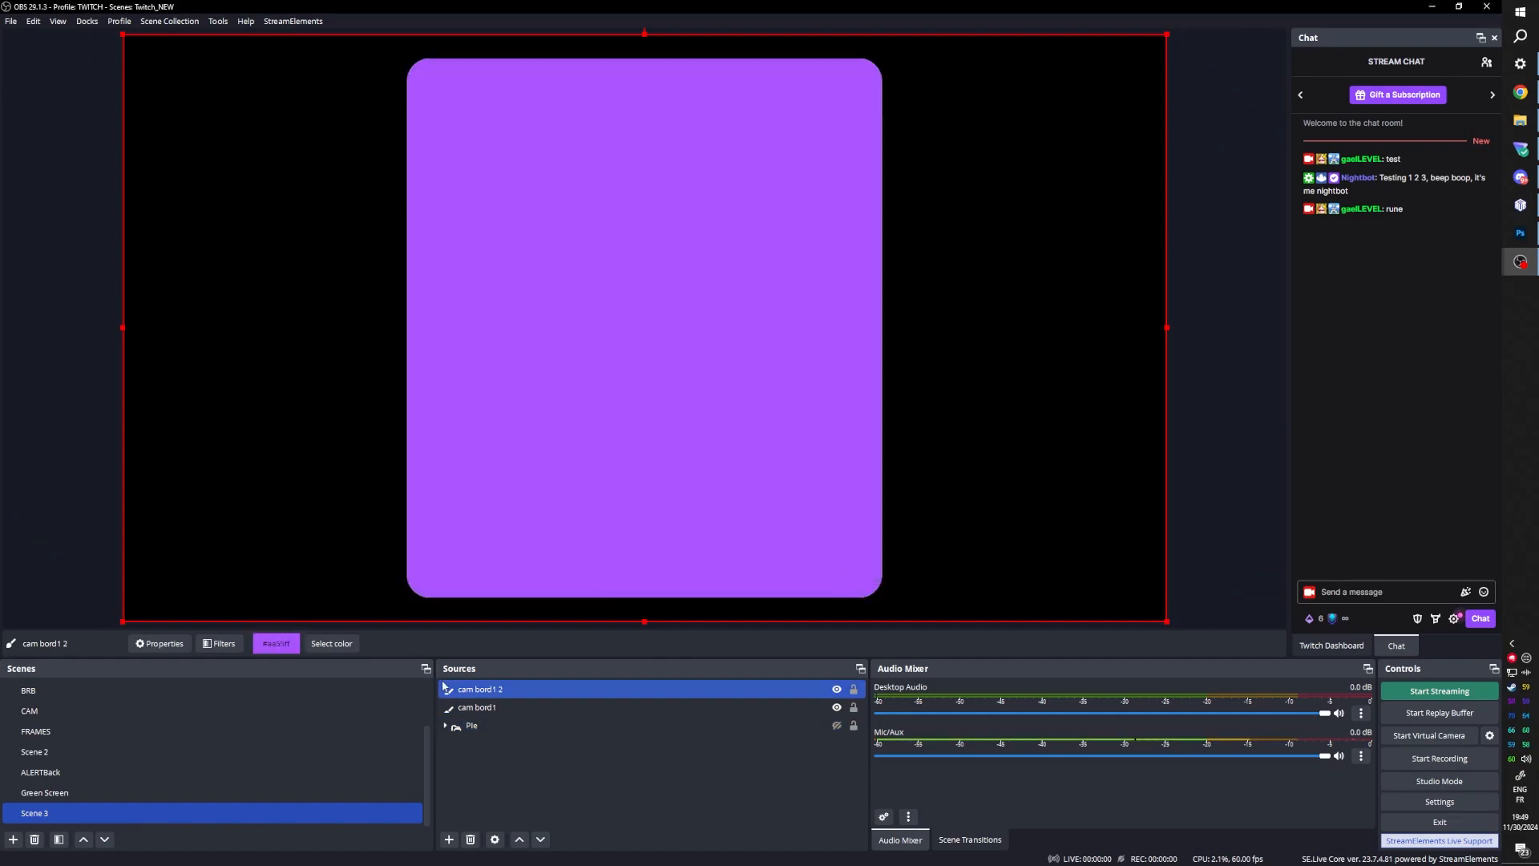
Step: Shrink the purple copy's Advanced Mask to 930 px high and 813 px wide so it sits inside the white one
click(220, 642)
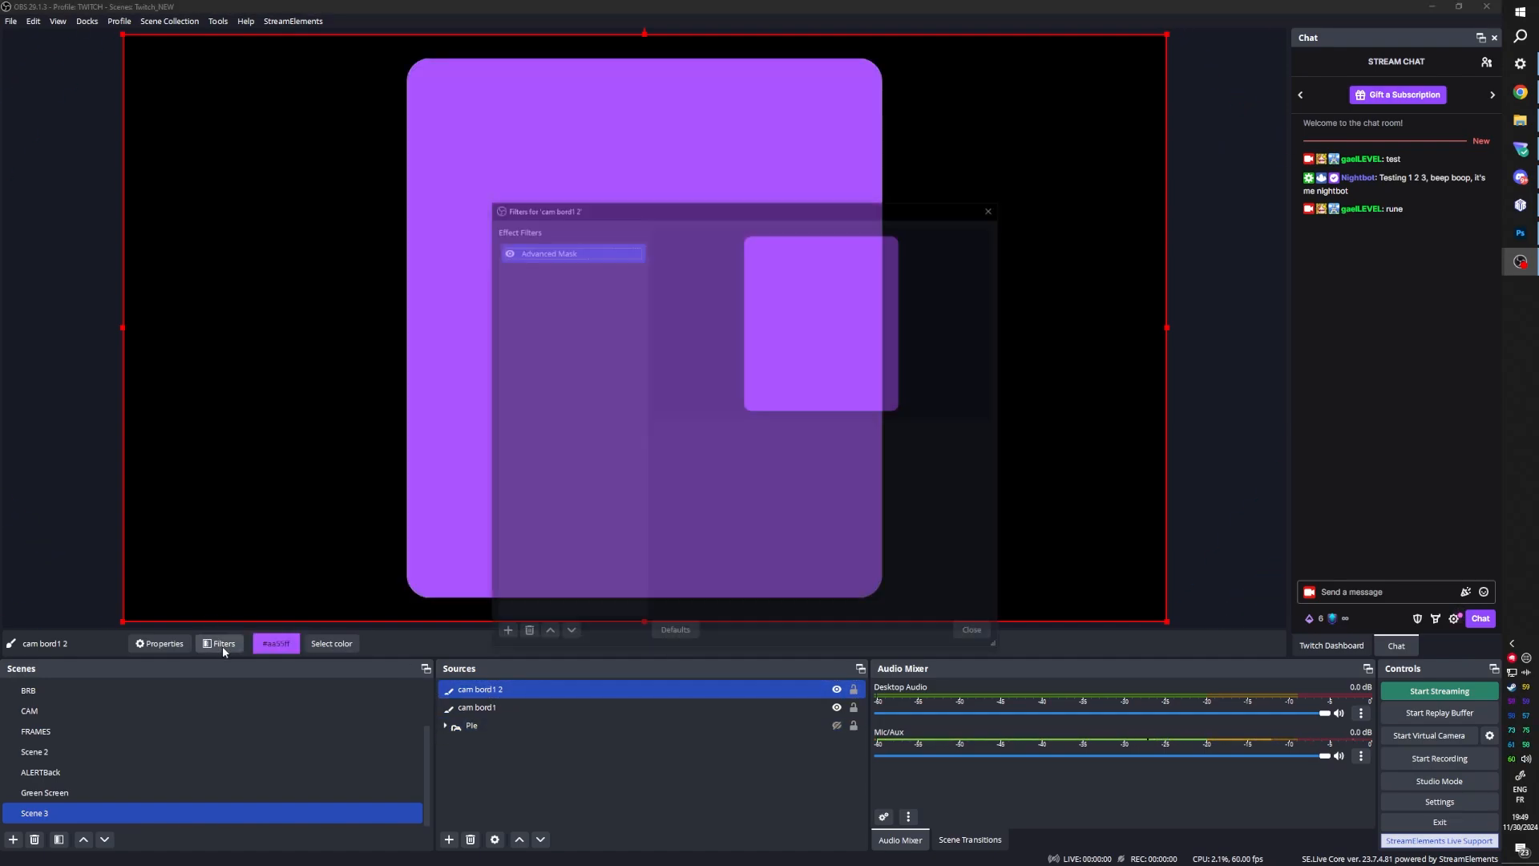
drag(677, 206, 1072, 53)
scroll(1058, 402, down, 5)
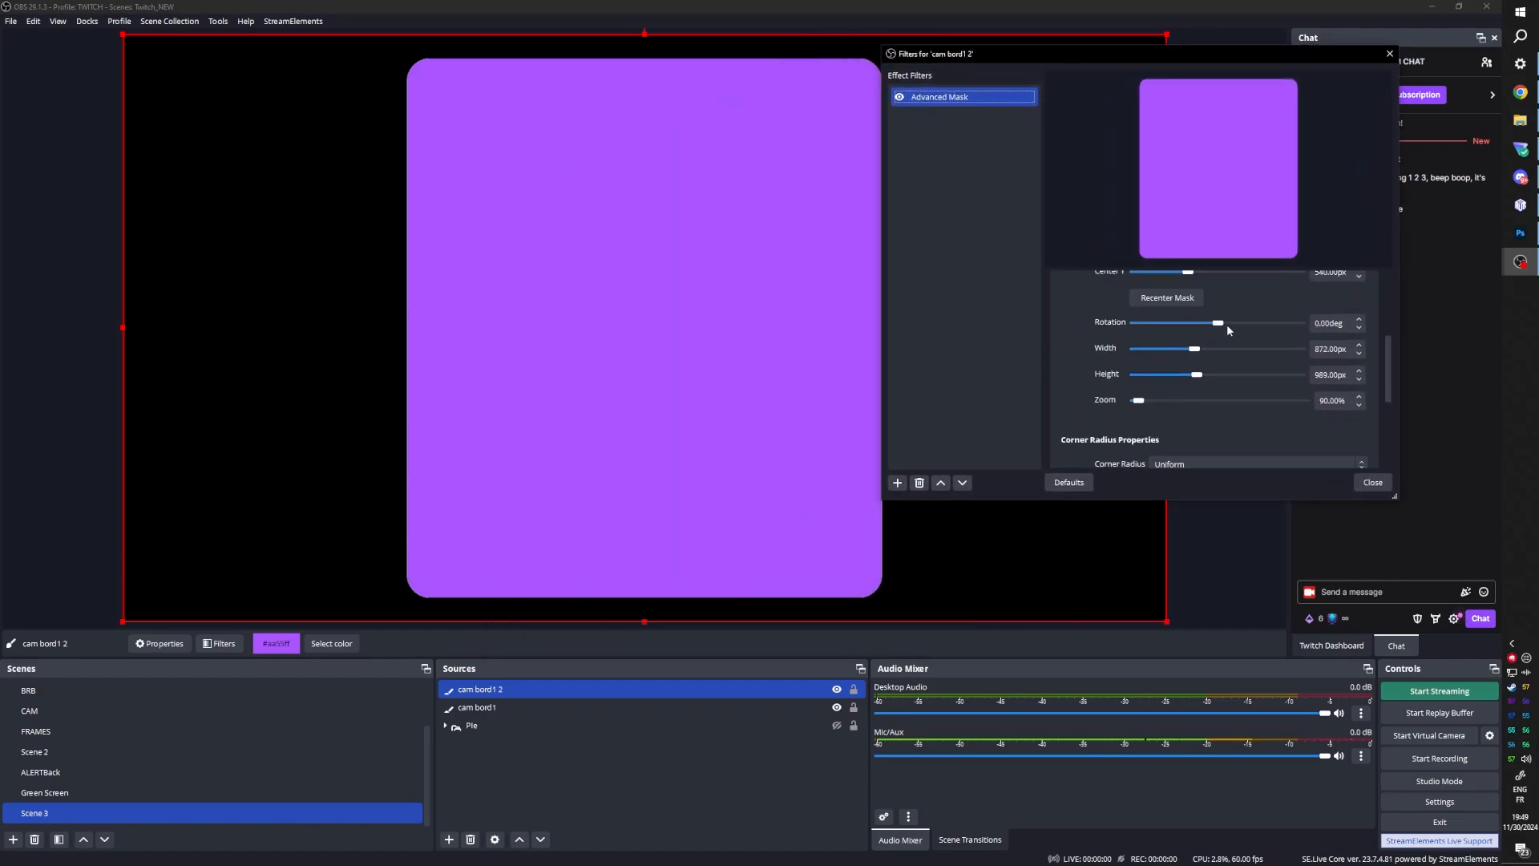
drag(1199, 374, 1196, 375)
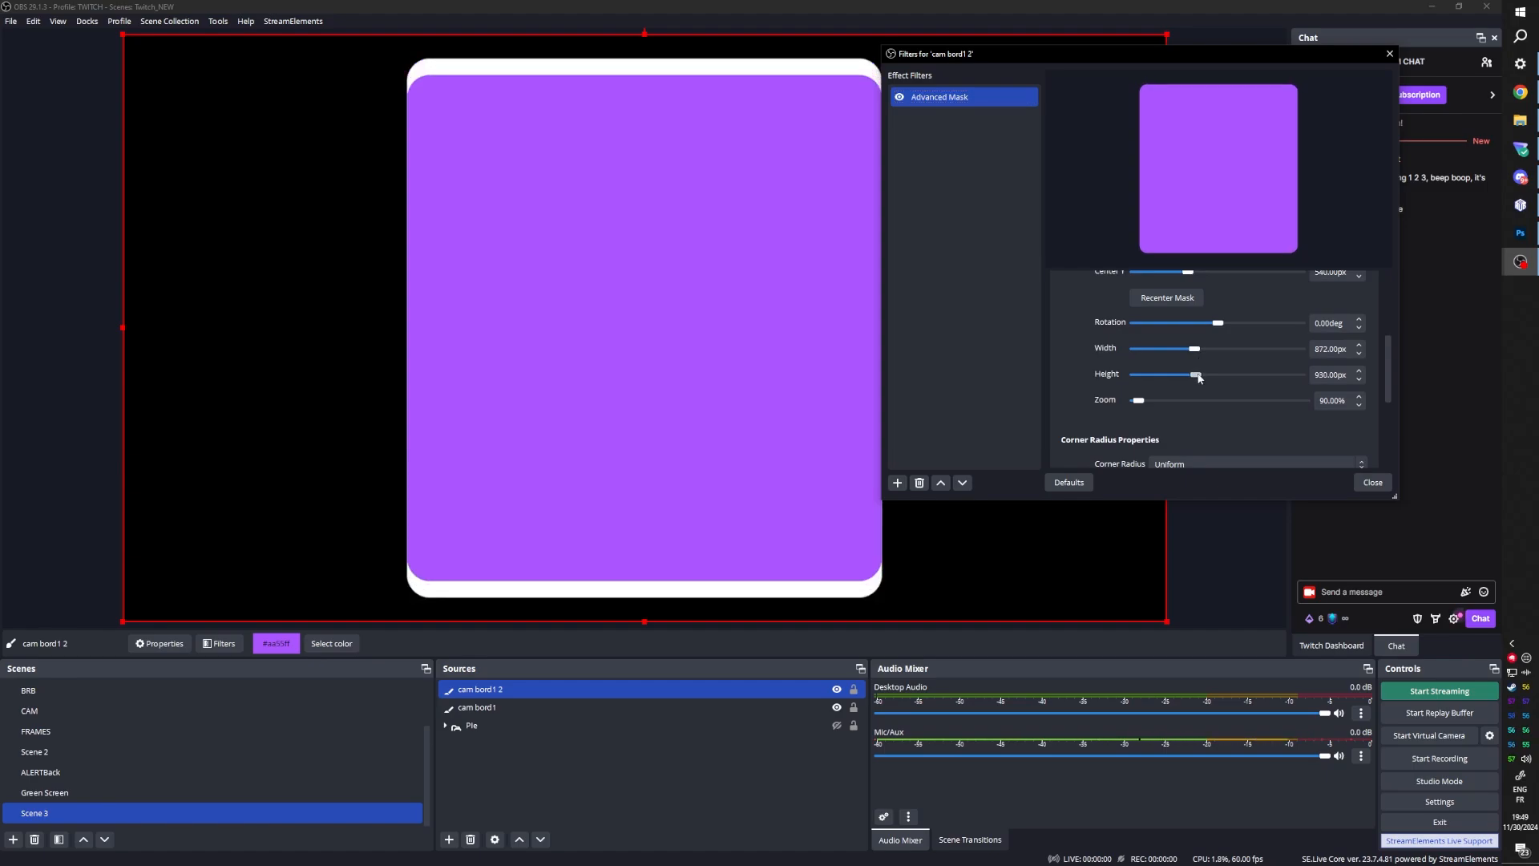
drag(1196, 350, 1195, 350)
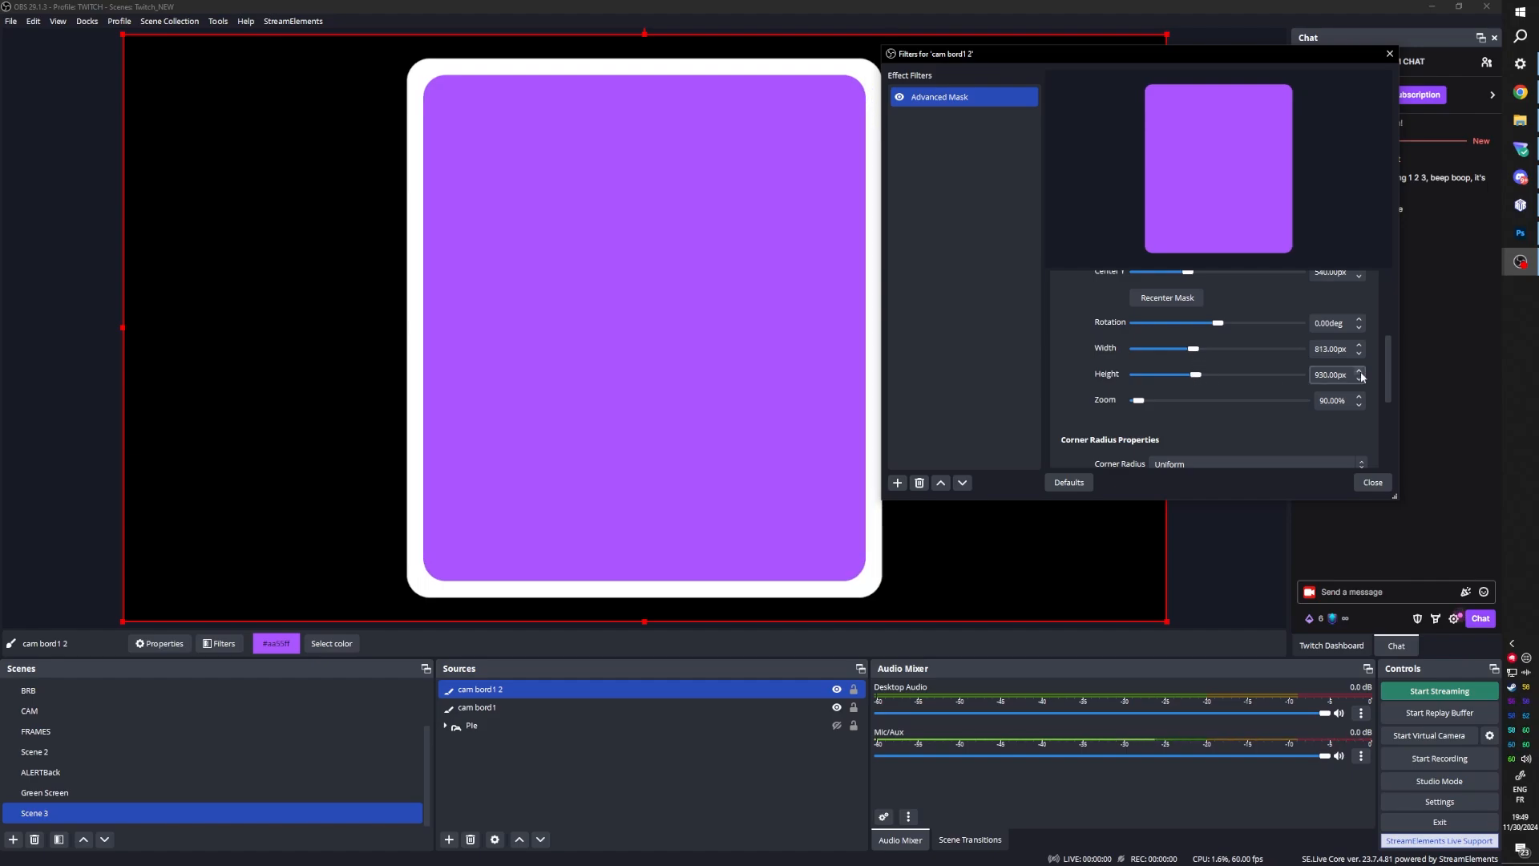
Step: Increase the purple mask's height in small increments to even out the white border around it
scroll(1361, 377, up, 7)
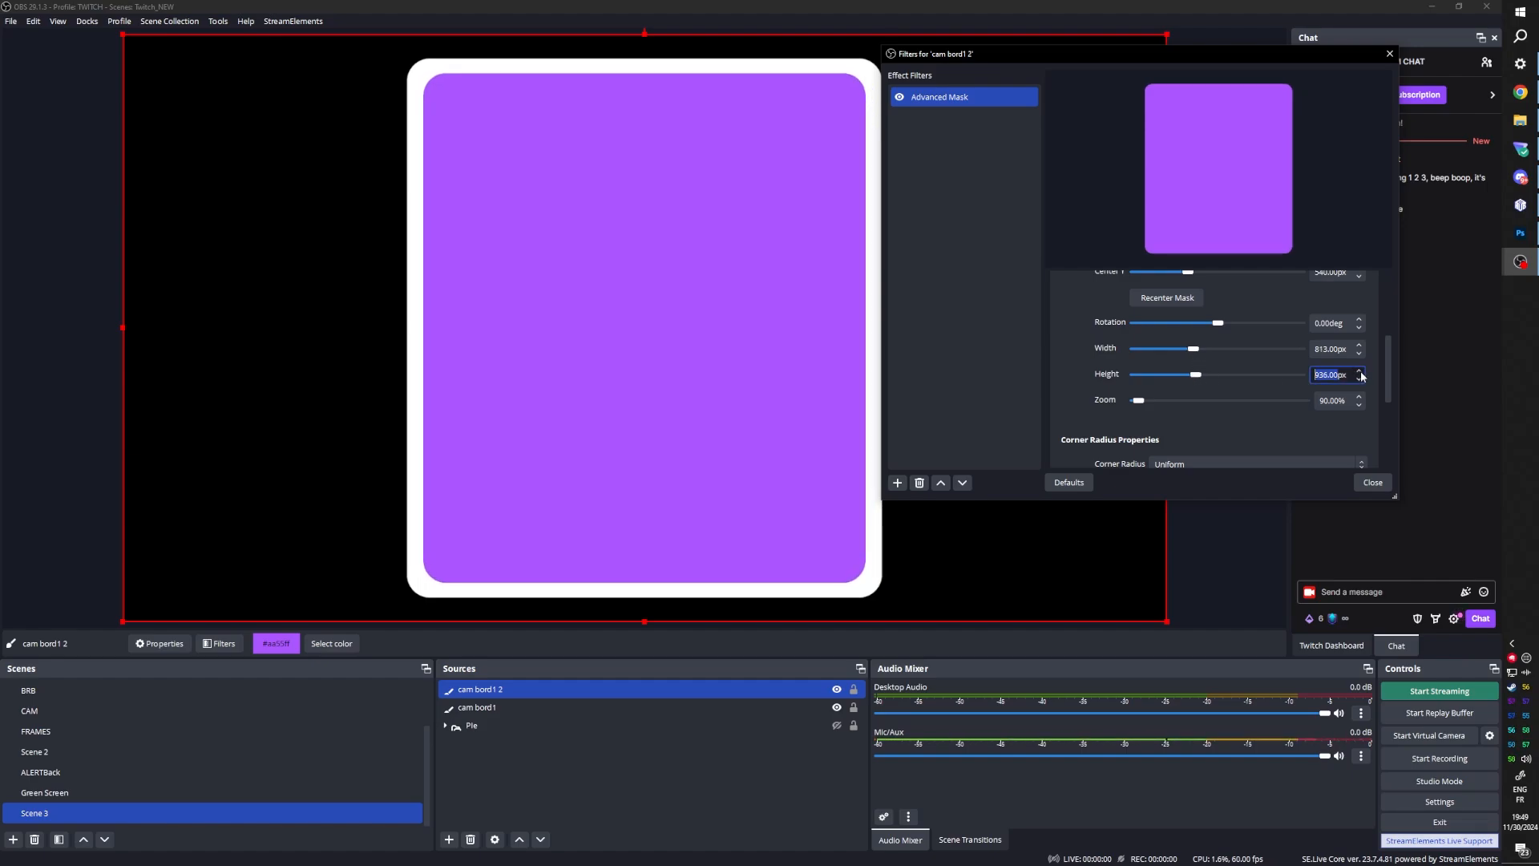
scroll(1361, 377, up, 4)
scroll(1361, 377, up, 1)
click(1360, 380)
click(1086, 362)
scroll(1086, 359, down, 3)
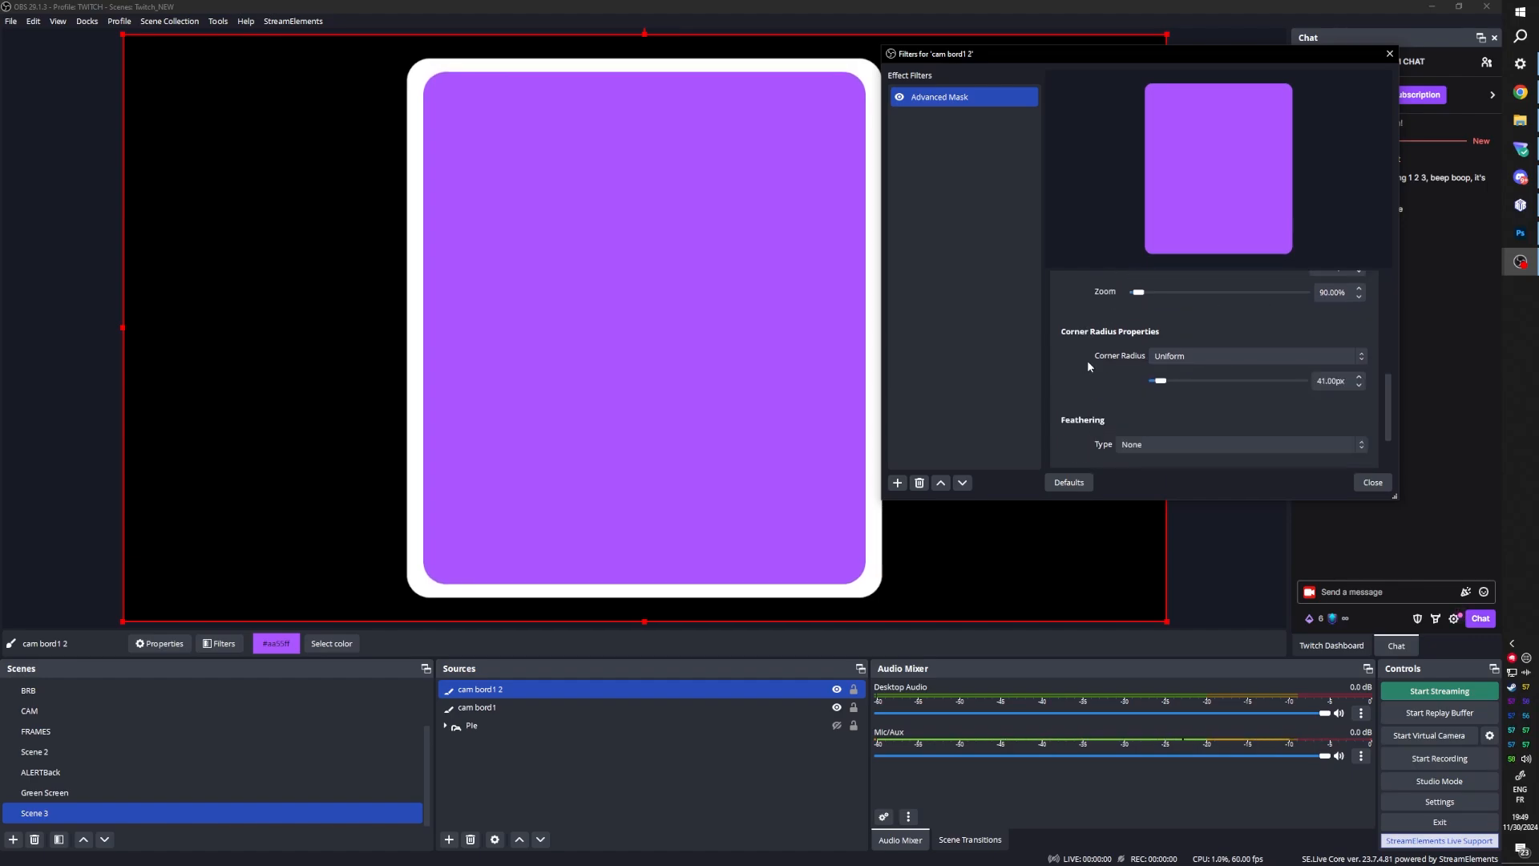
Step: Enlarge the purple source's Advanced Mask to 831 px wide and 950 px high to thin the white border evenly
scroll(1361, 387, down, 14)
click(1360, 385)
click(1075, 370)
scroll(1071, 312, up, 3)
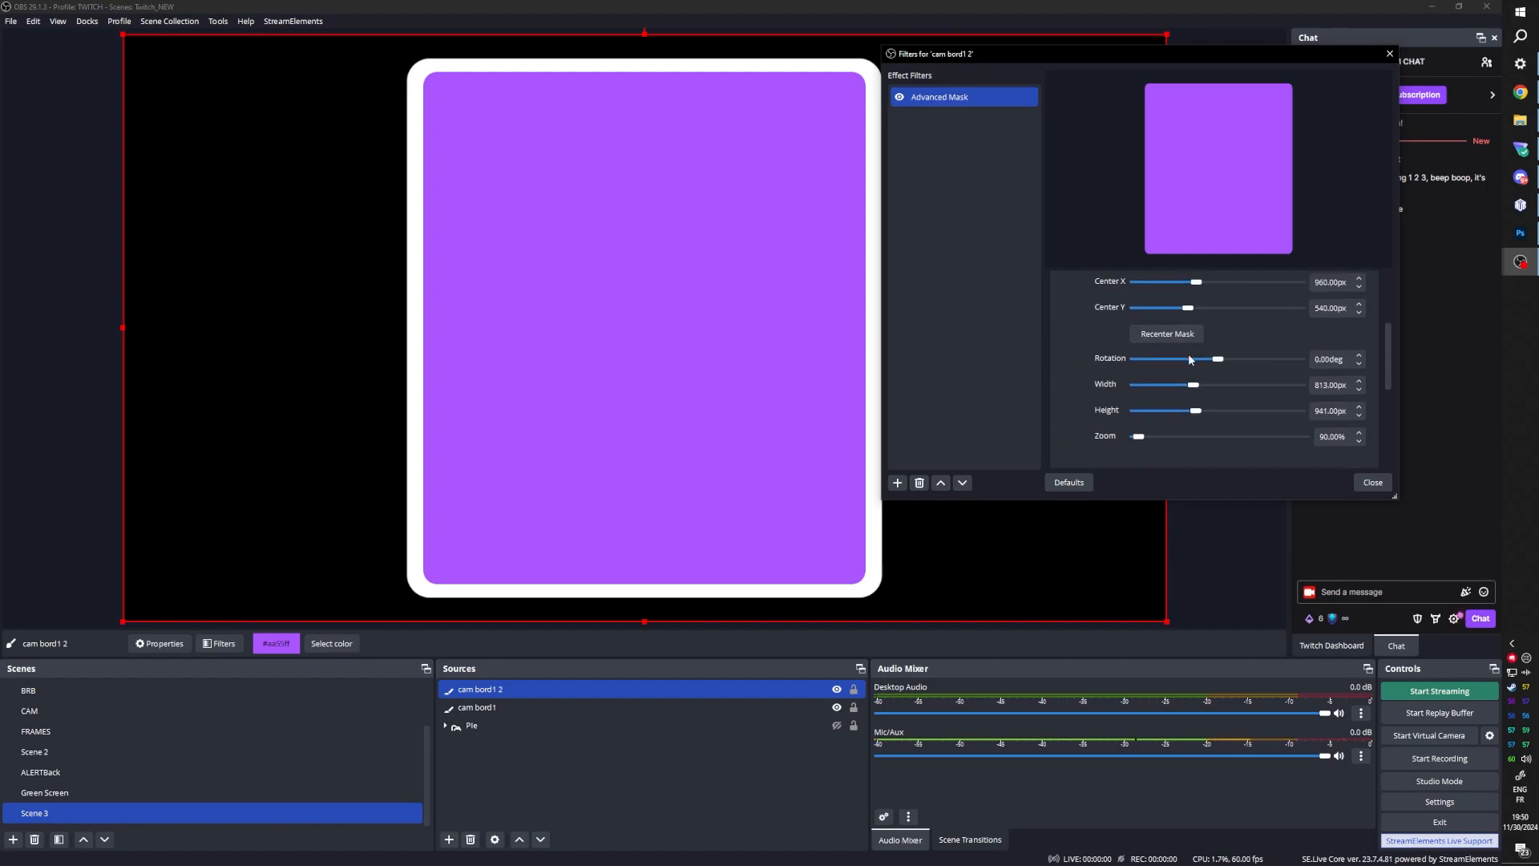
click(1359, 382)
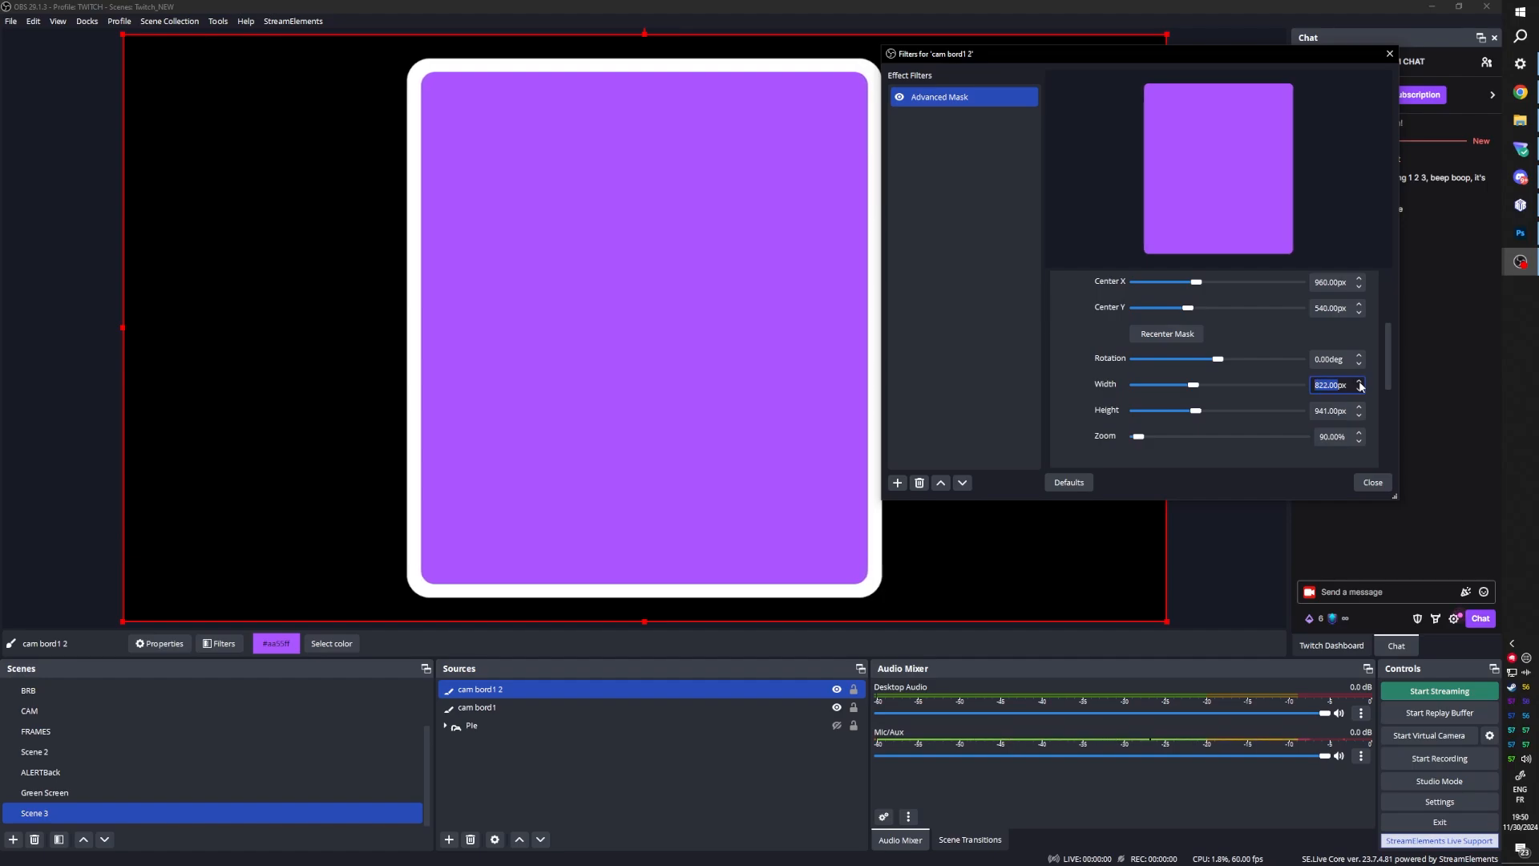
click(1359, 408)
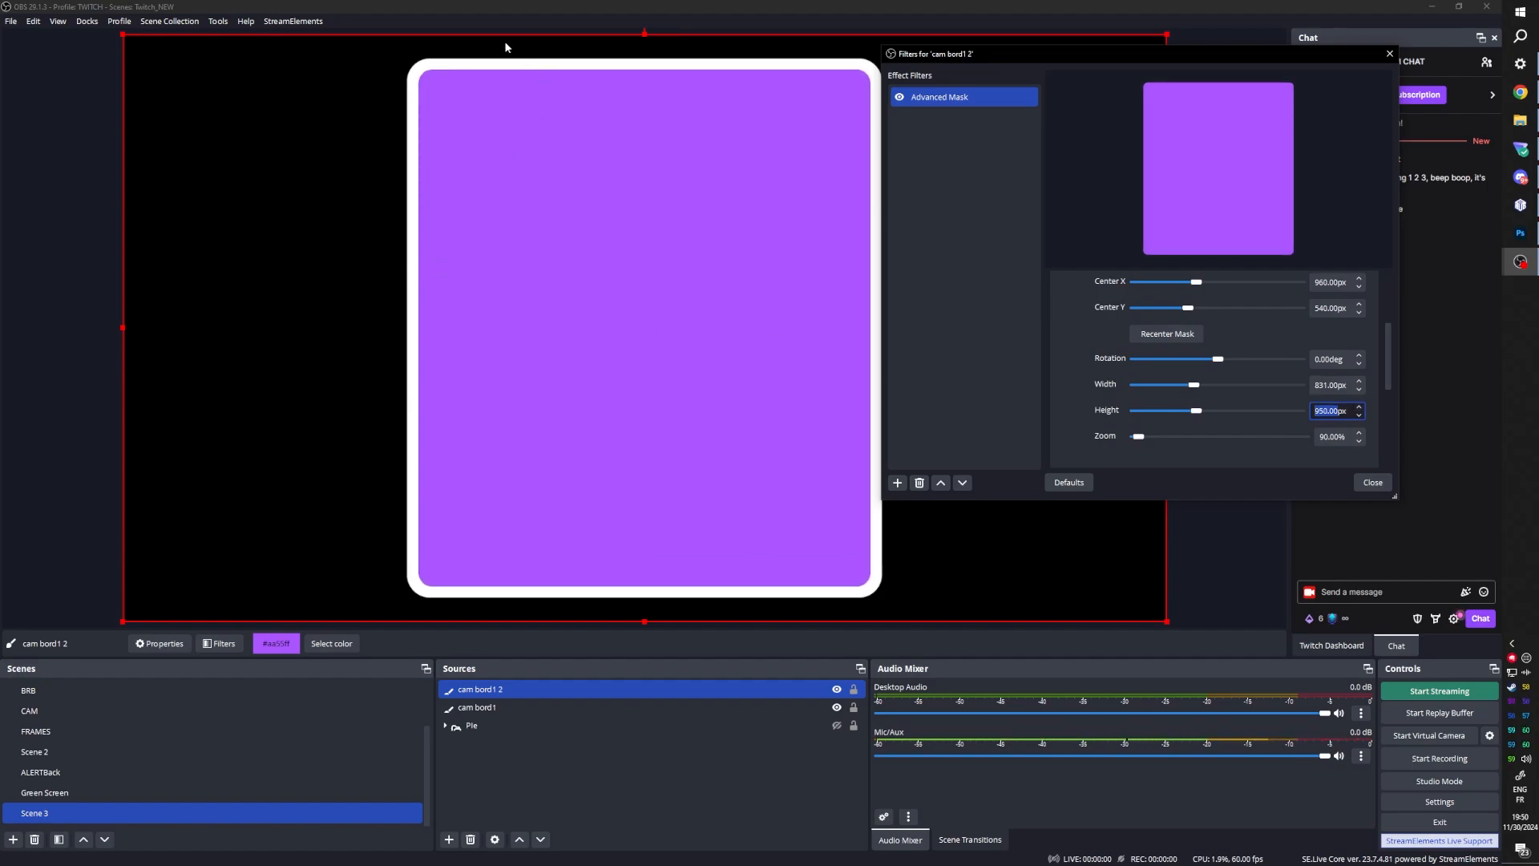
click(1369, 484)
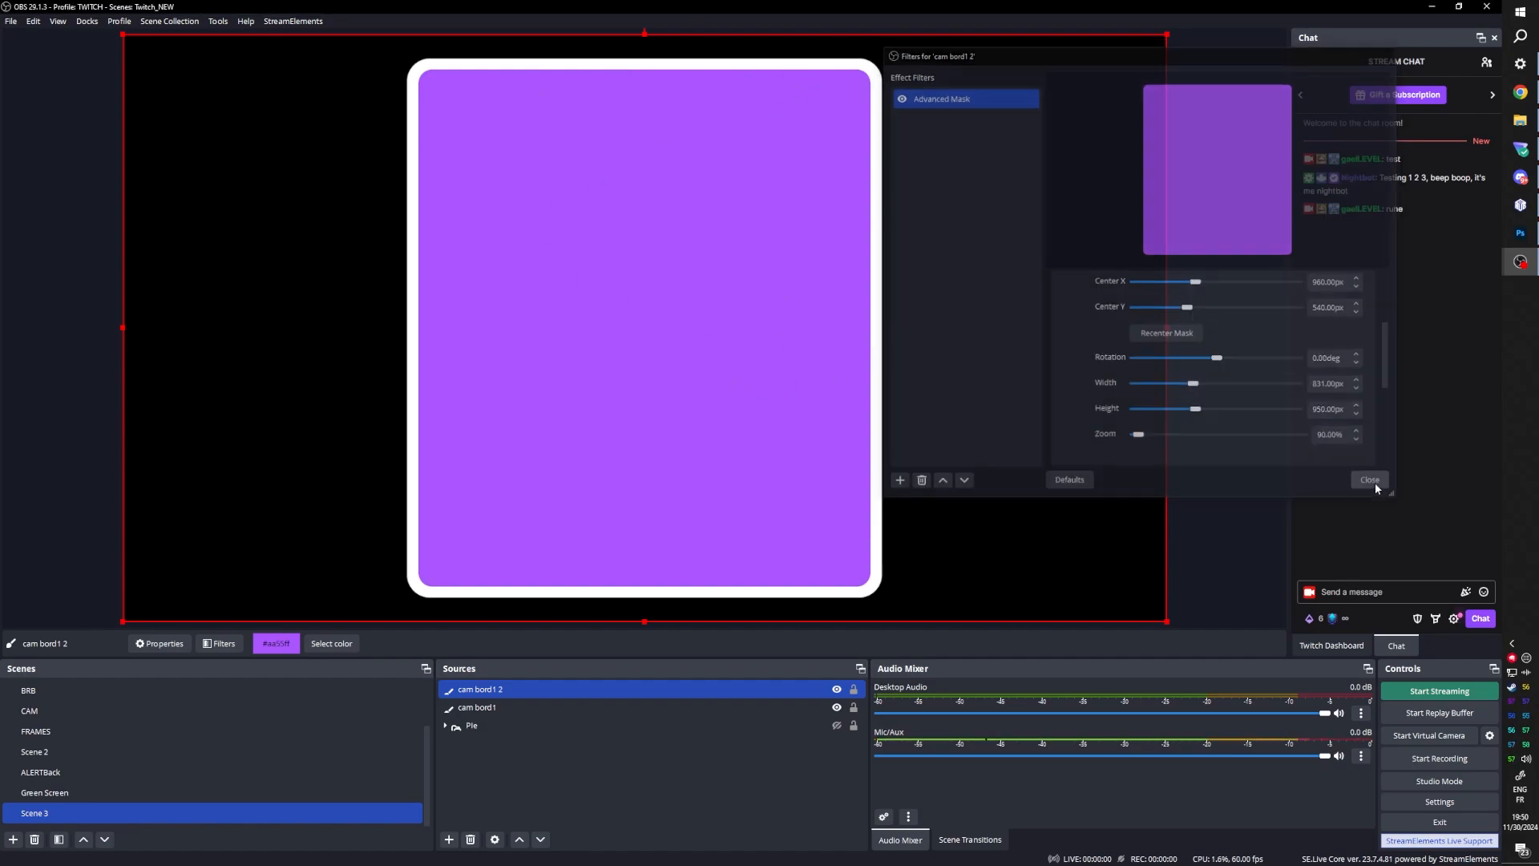
Step: Rename the purple duplicate source cam cutout and hide it in the scene
click(478, 690)
click(525, 691)
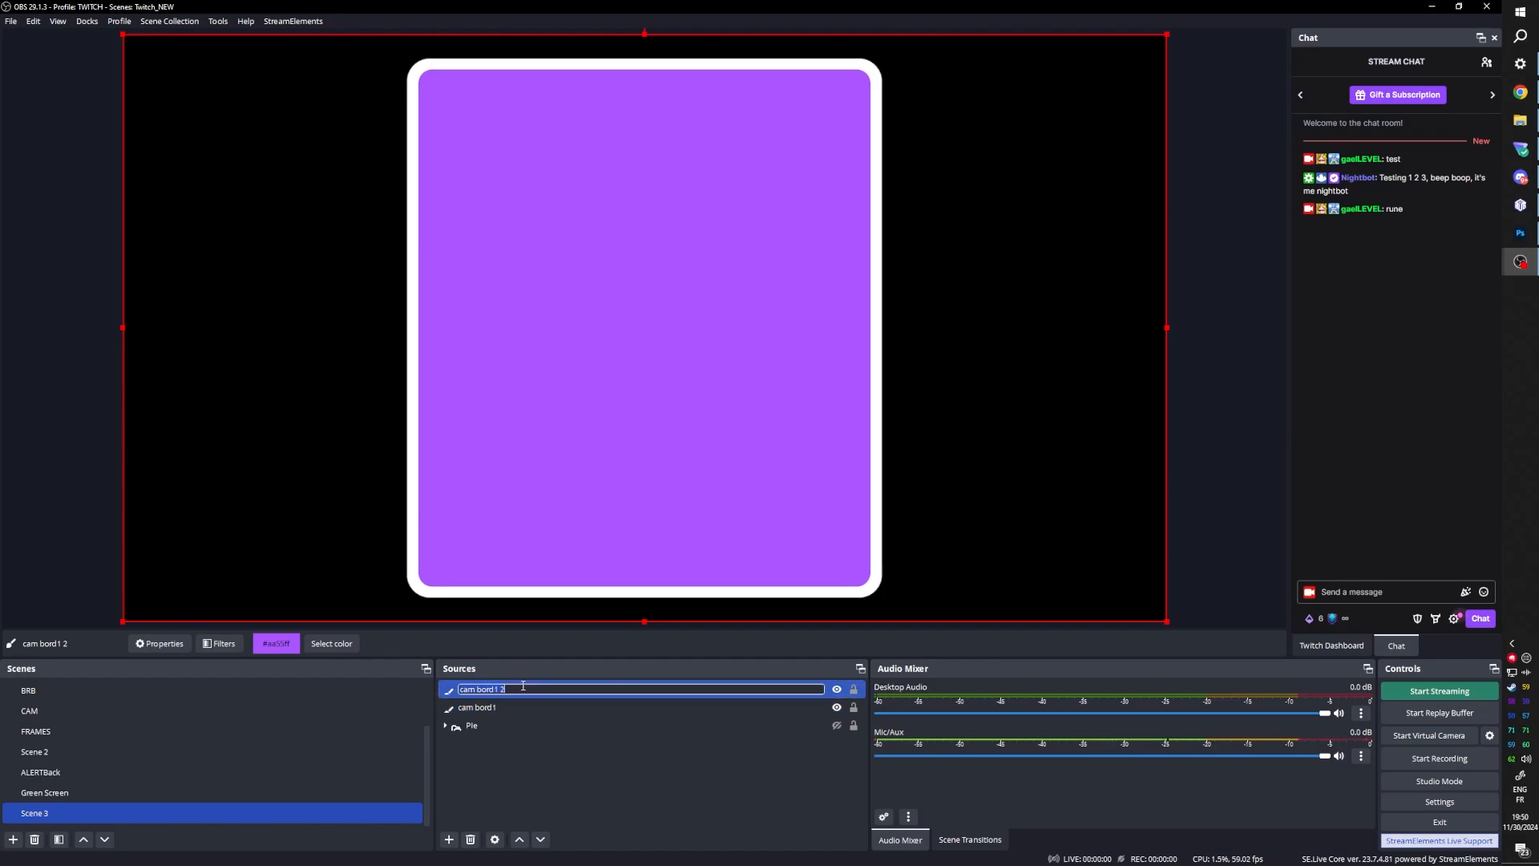
text(cam cutout)
key(Return)
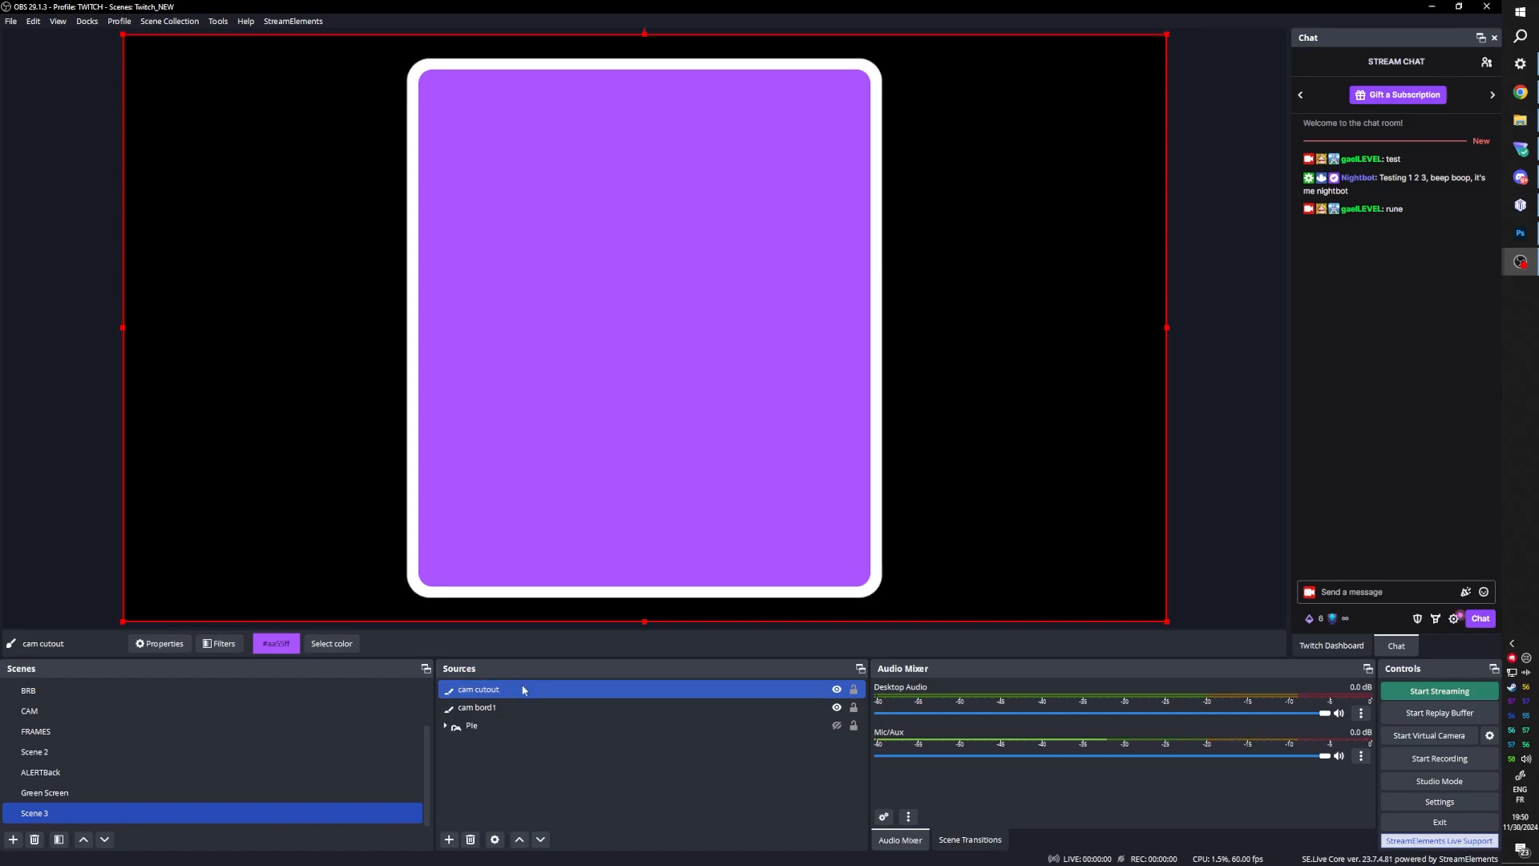
click(836, 689)
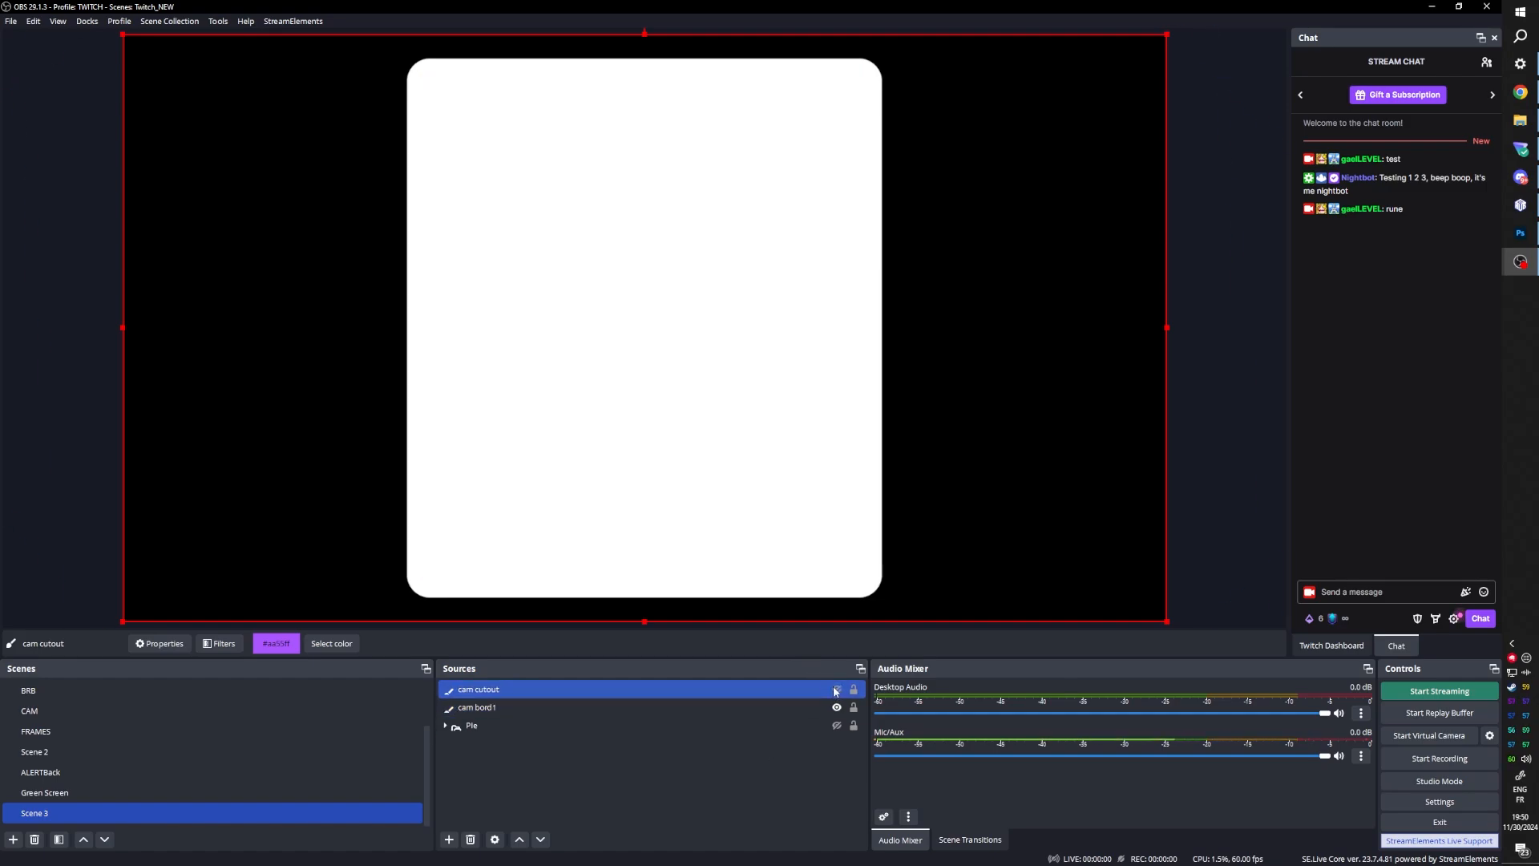
Step: Add a second Advanced Mask filter, named Advanced Mask 2, to the cam bord1 source
click(561, 710)
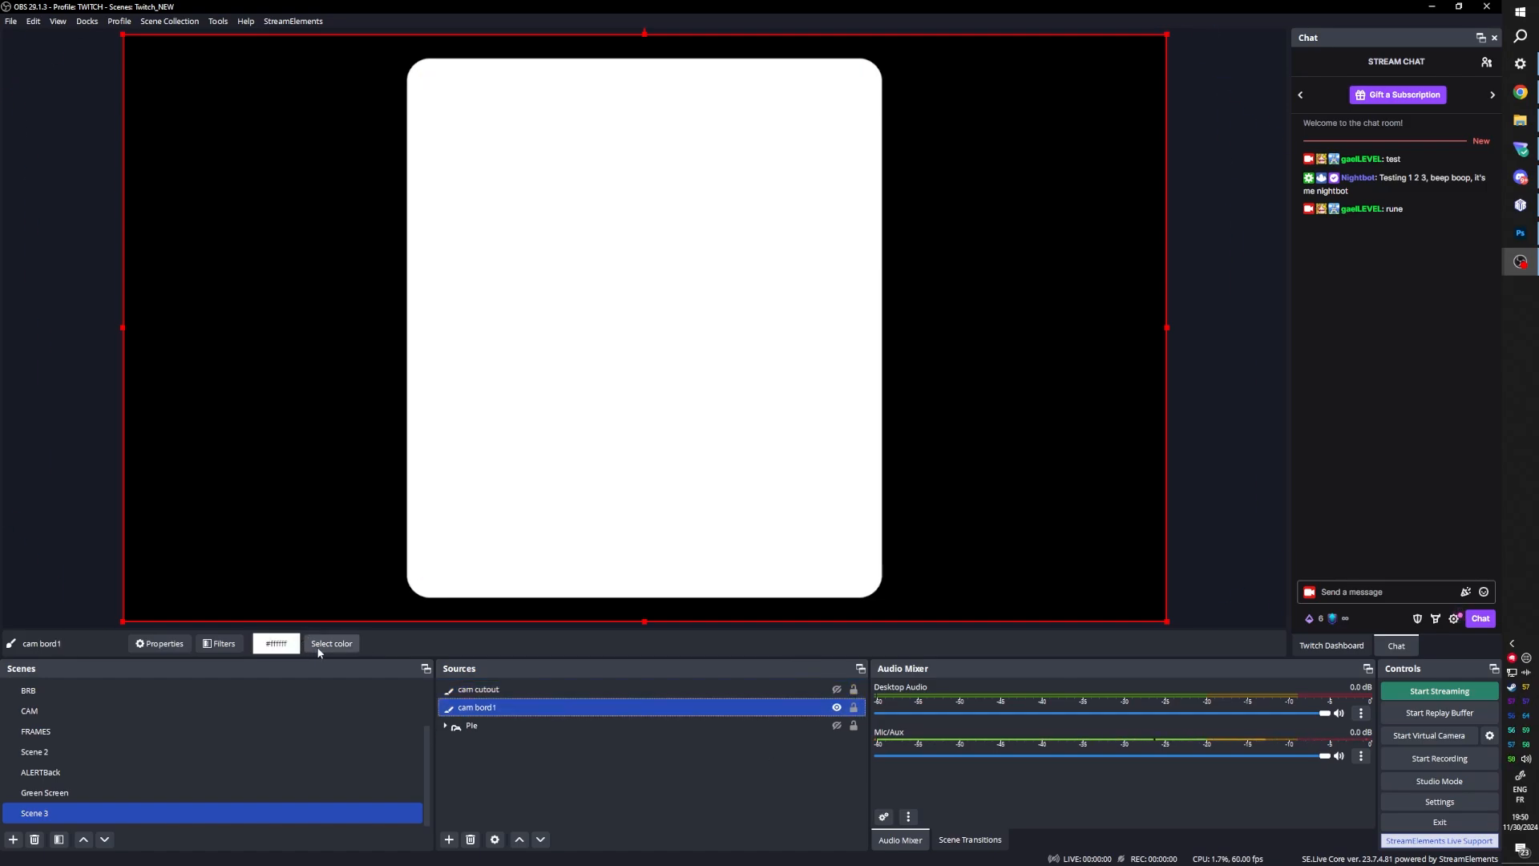
click(220, 643)
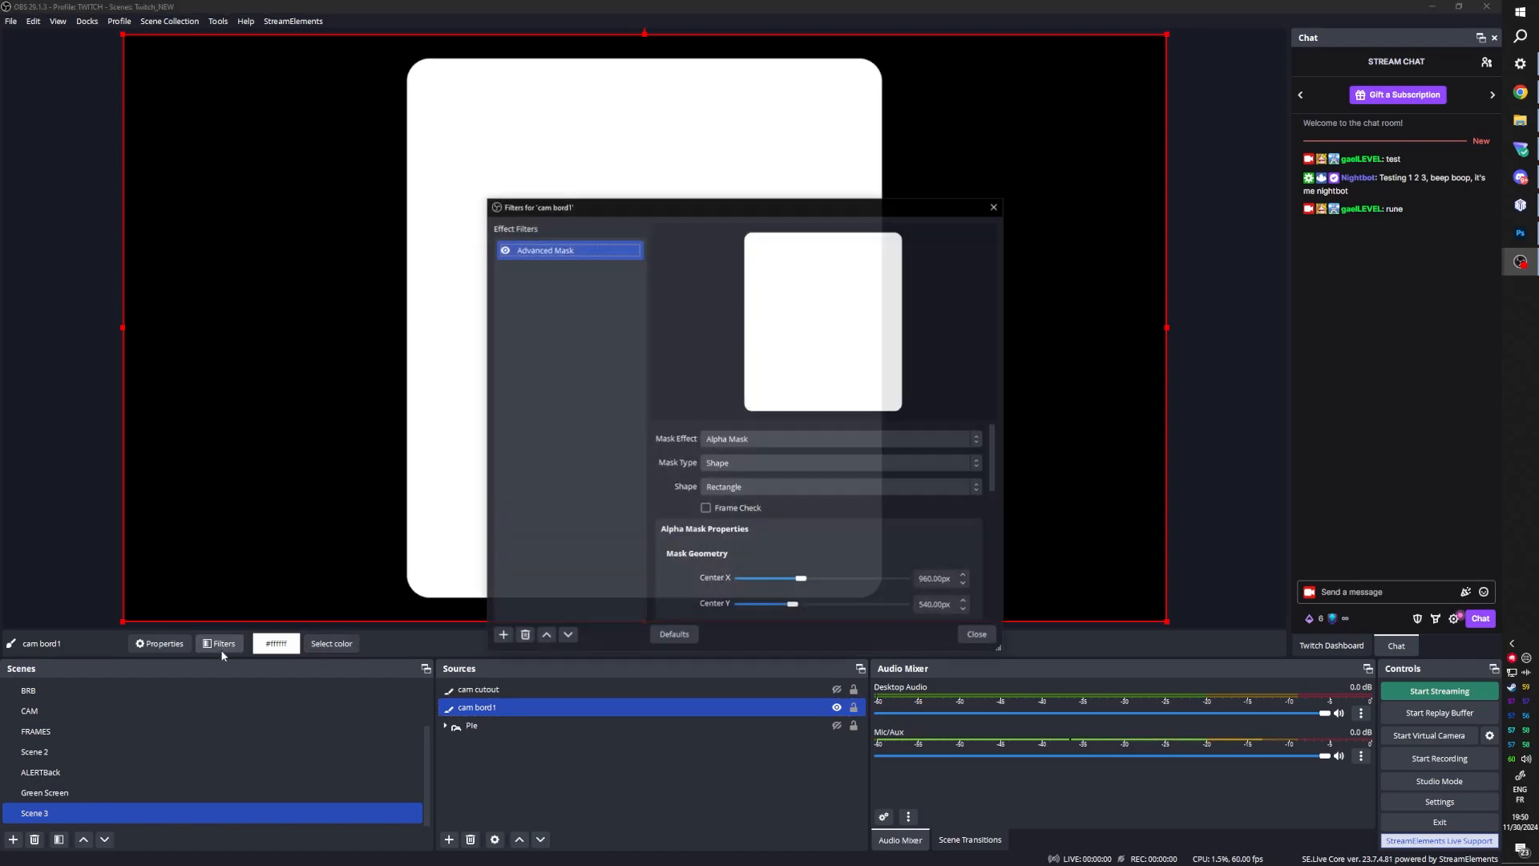
click(503, 634)
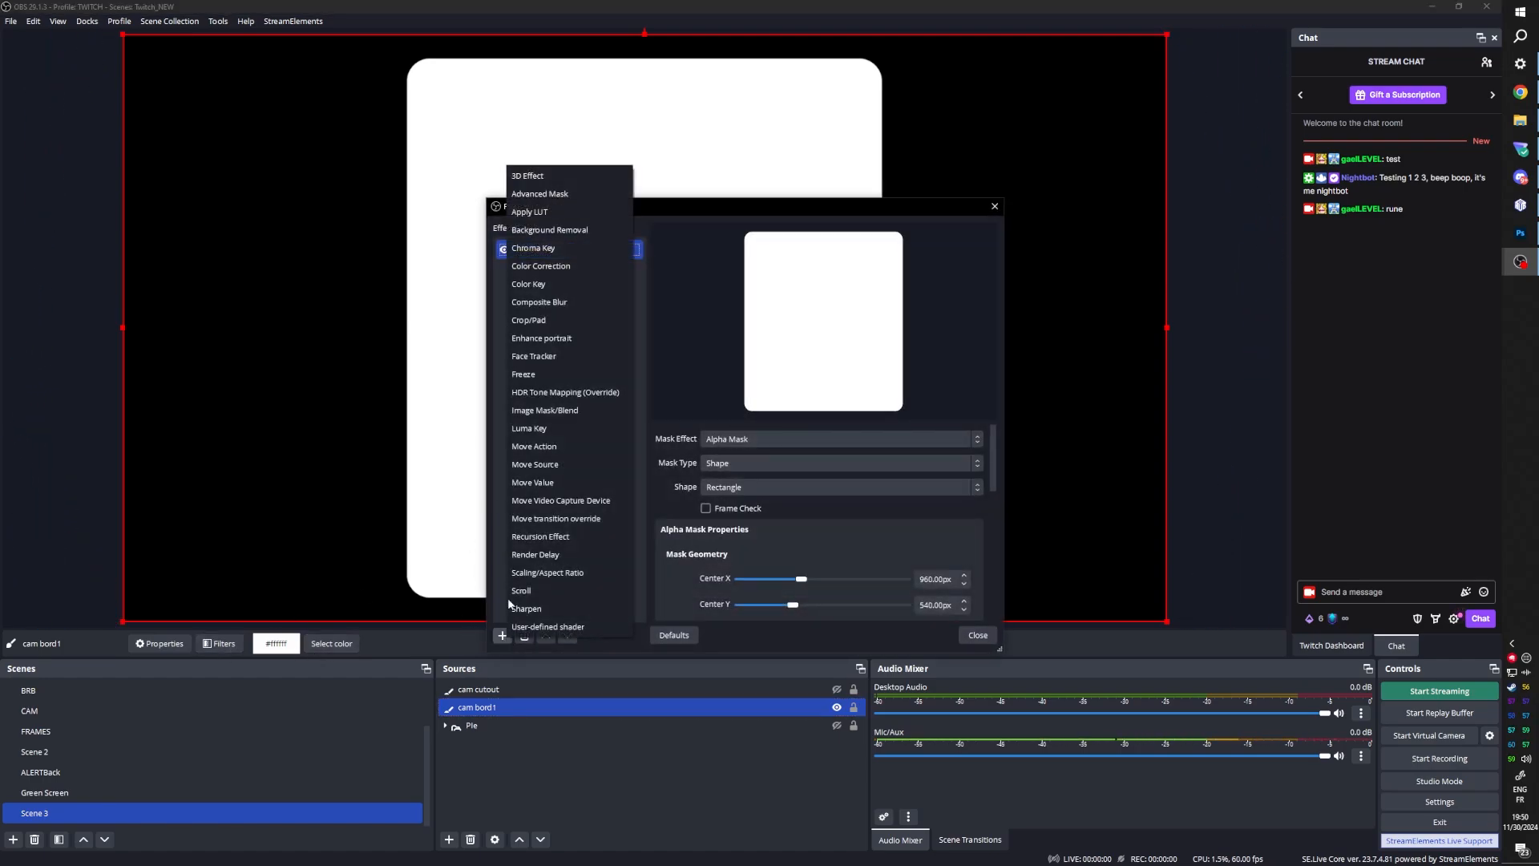
click(547, 197)
click(723, 449)
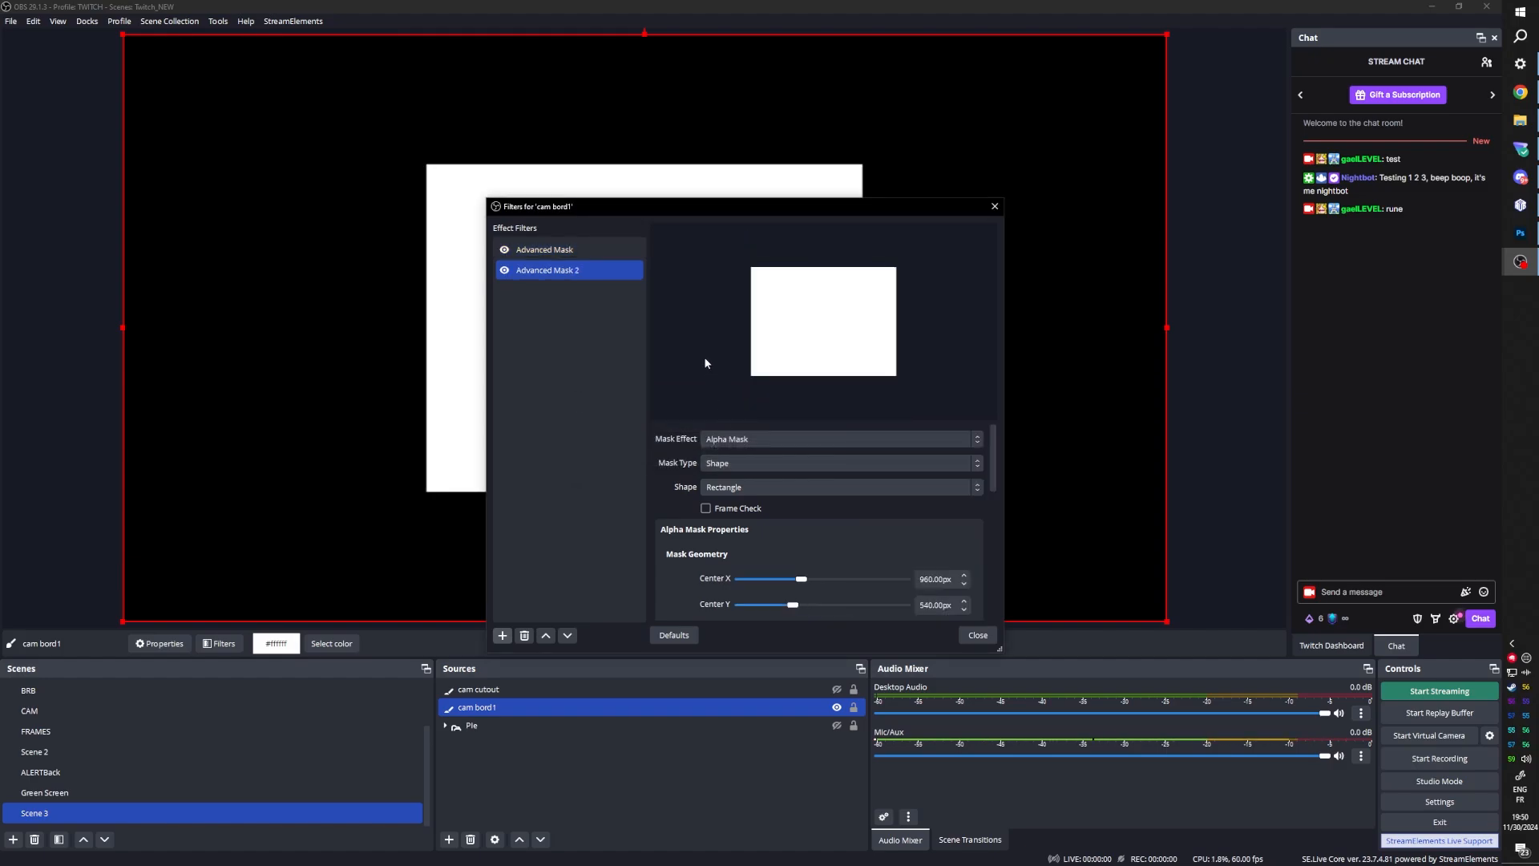
Step: Set Advanced Mask 2 to a Source mask using cam cutout, inverted so it cuts the centre out of the white rectangle
drag(707, 213, 1025, 78)
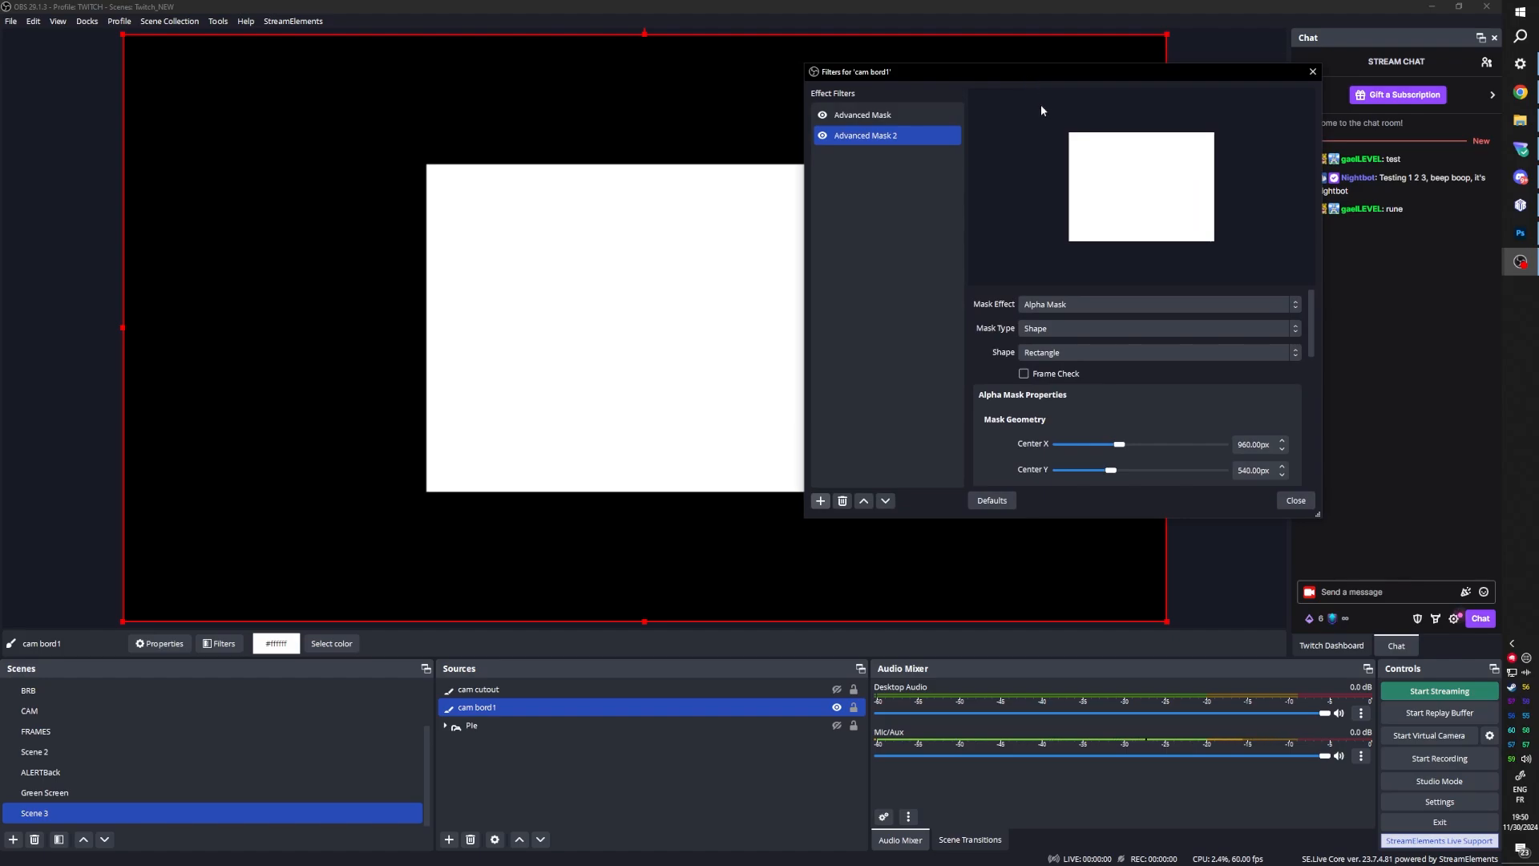
click(1121, 330)
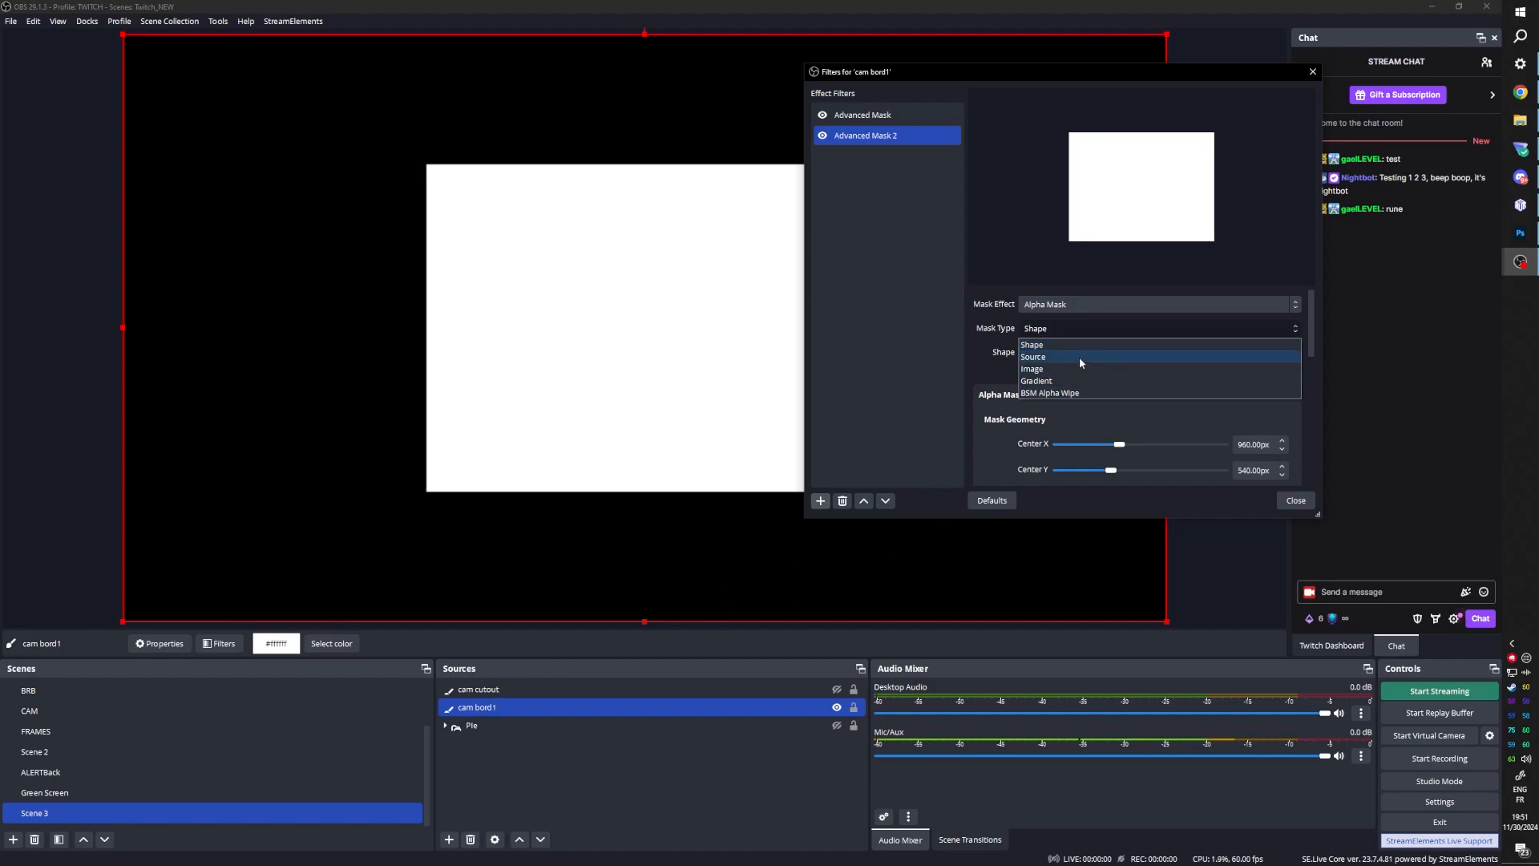
click(1042, 358)
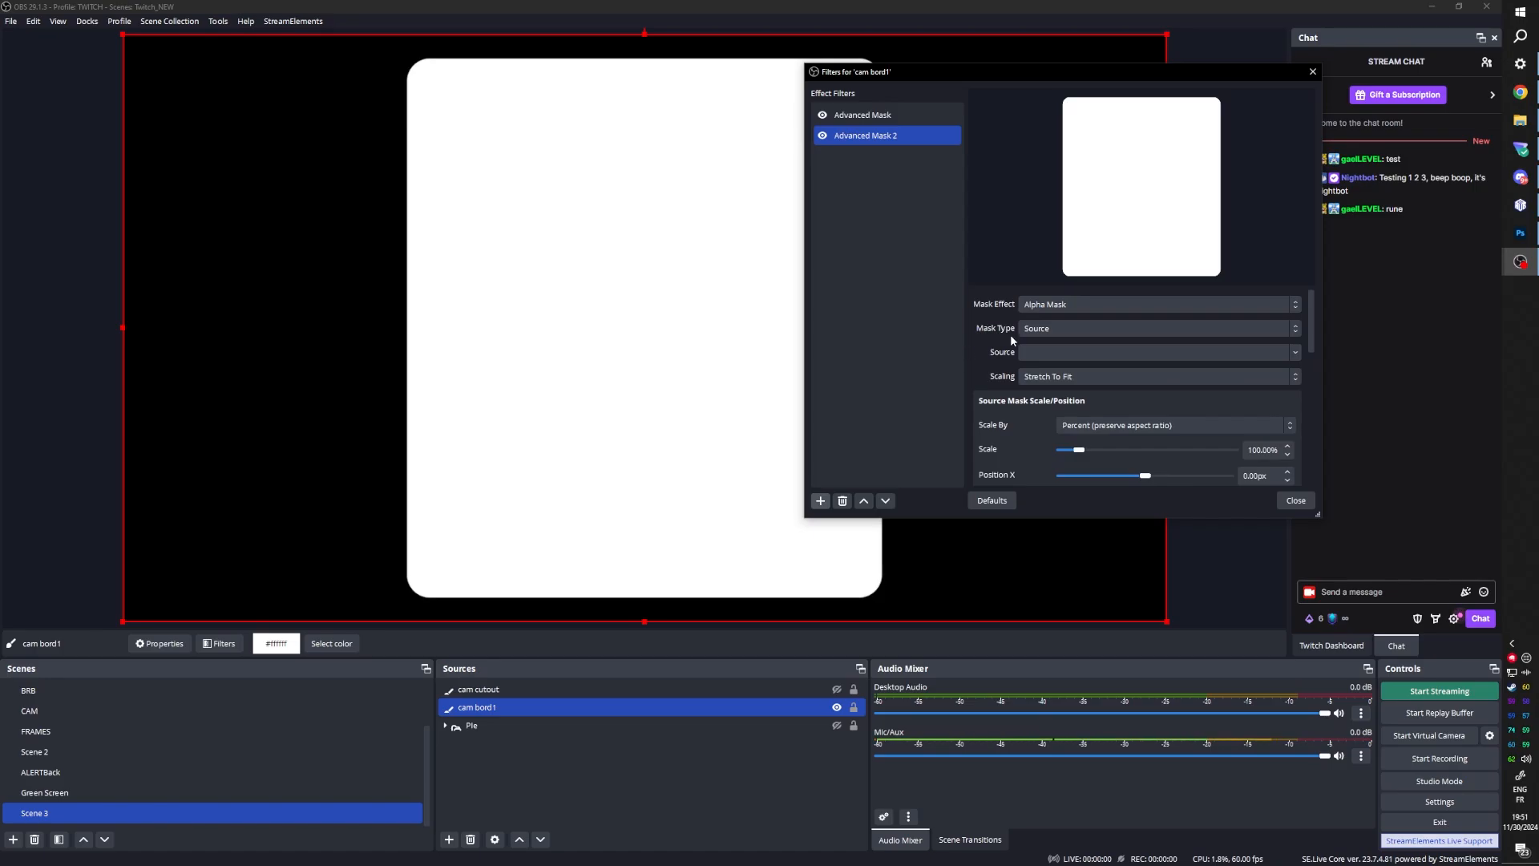
click(1291, 355)
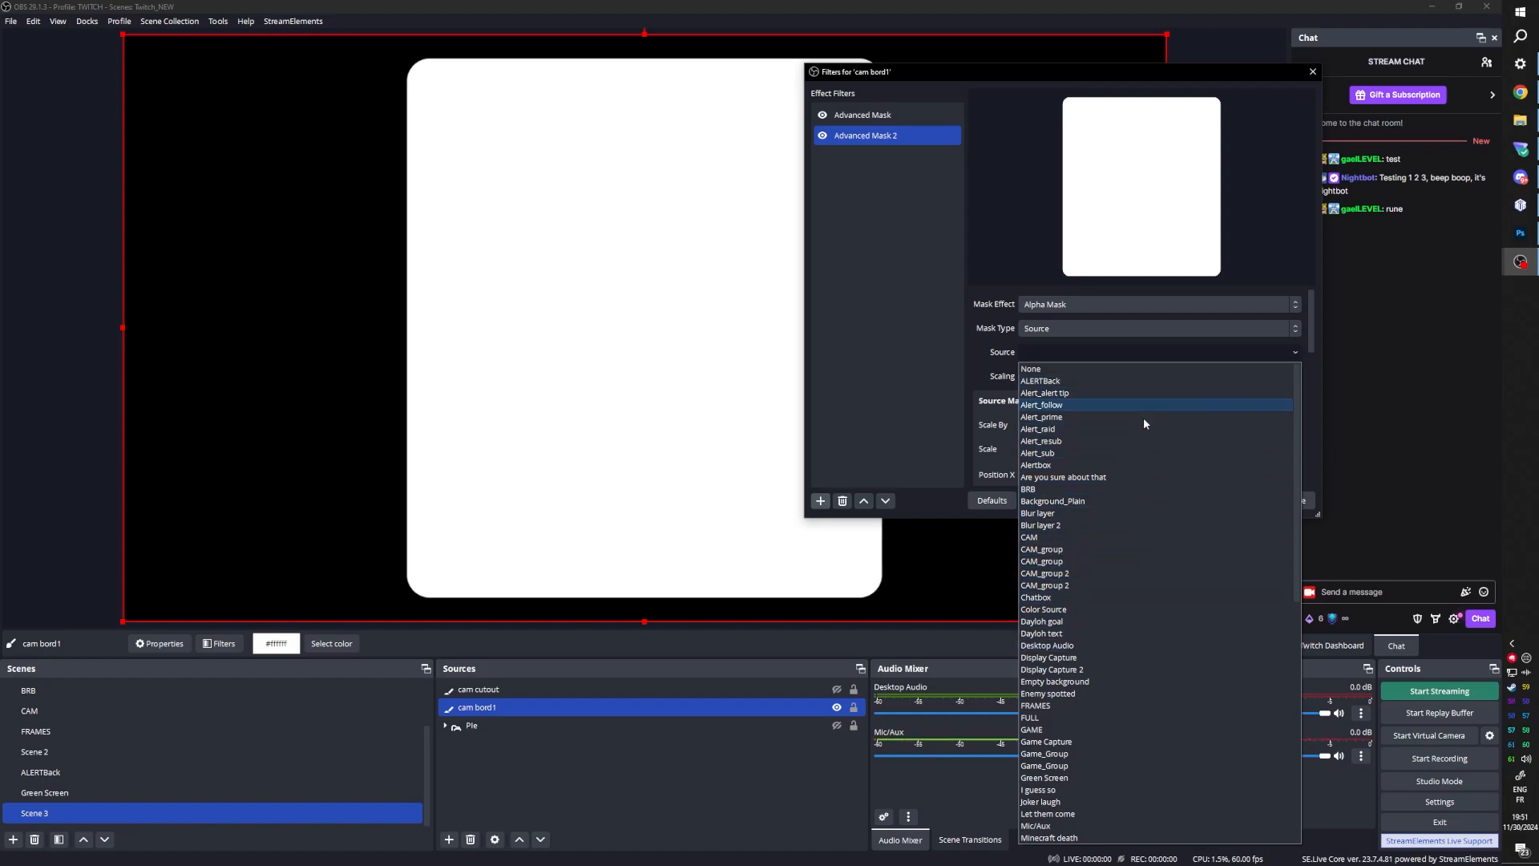
scroll(1115, 540, down, 5)
click(1069, 678)
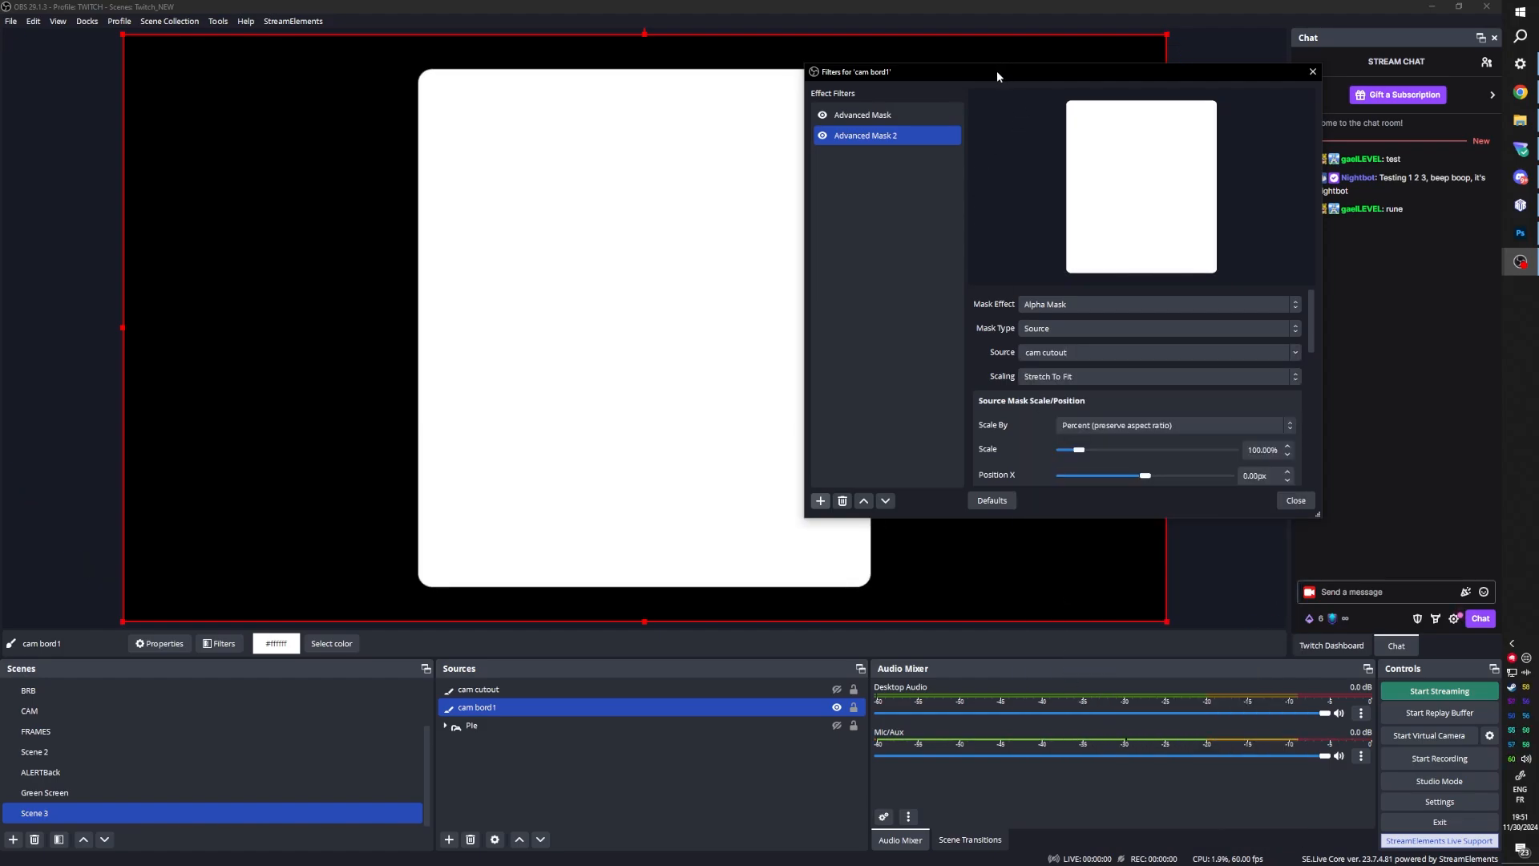
drag(999, 70, 916, 44)
scroll(891, 343, down, 3)
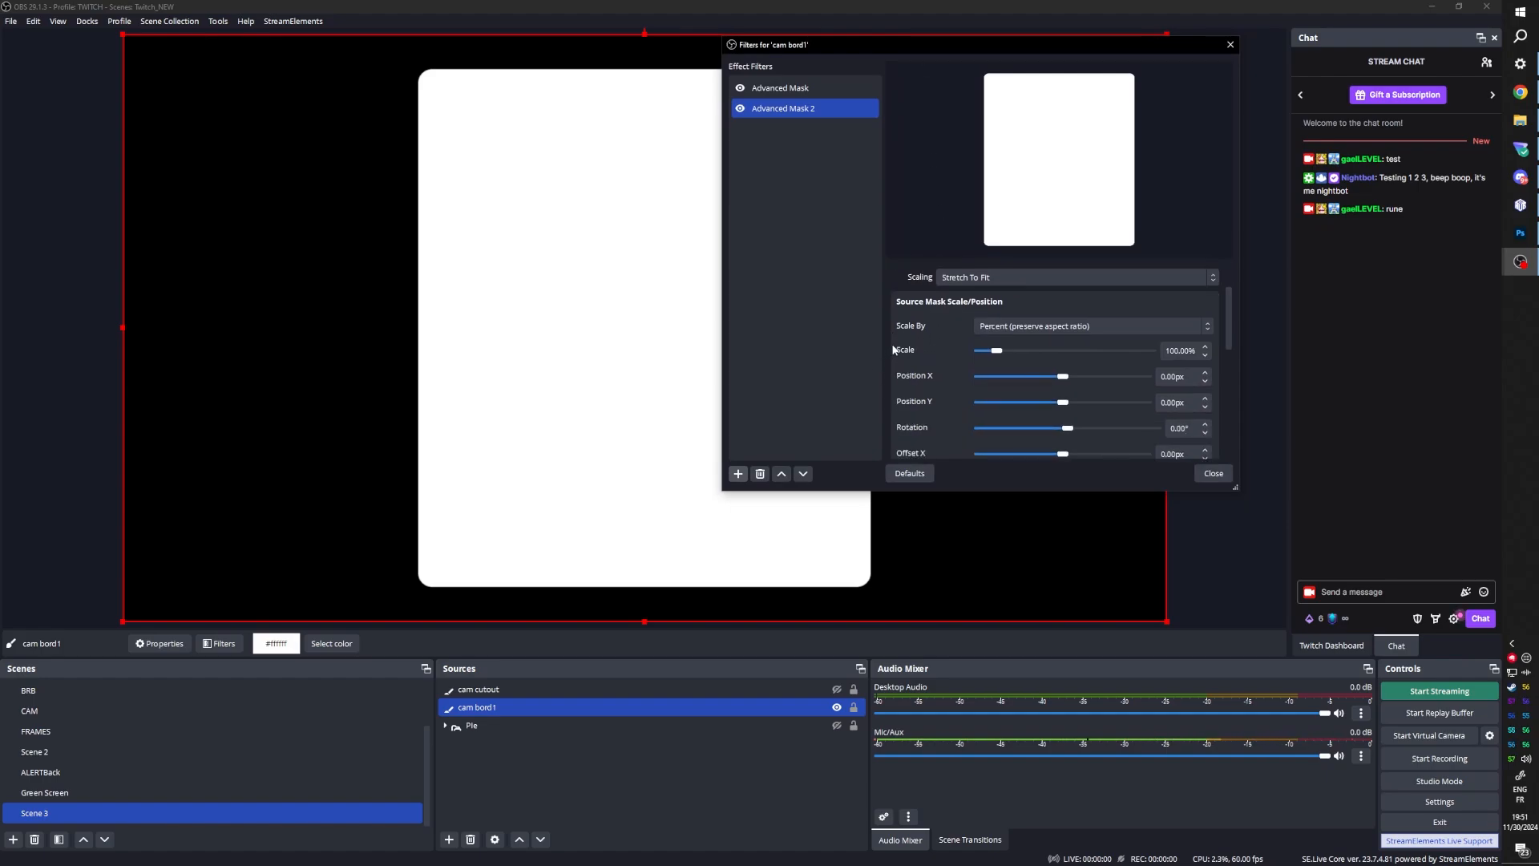
click(1210, 473)
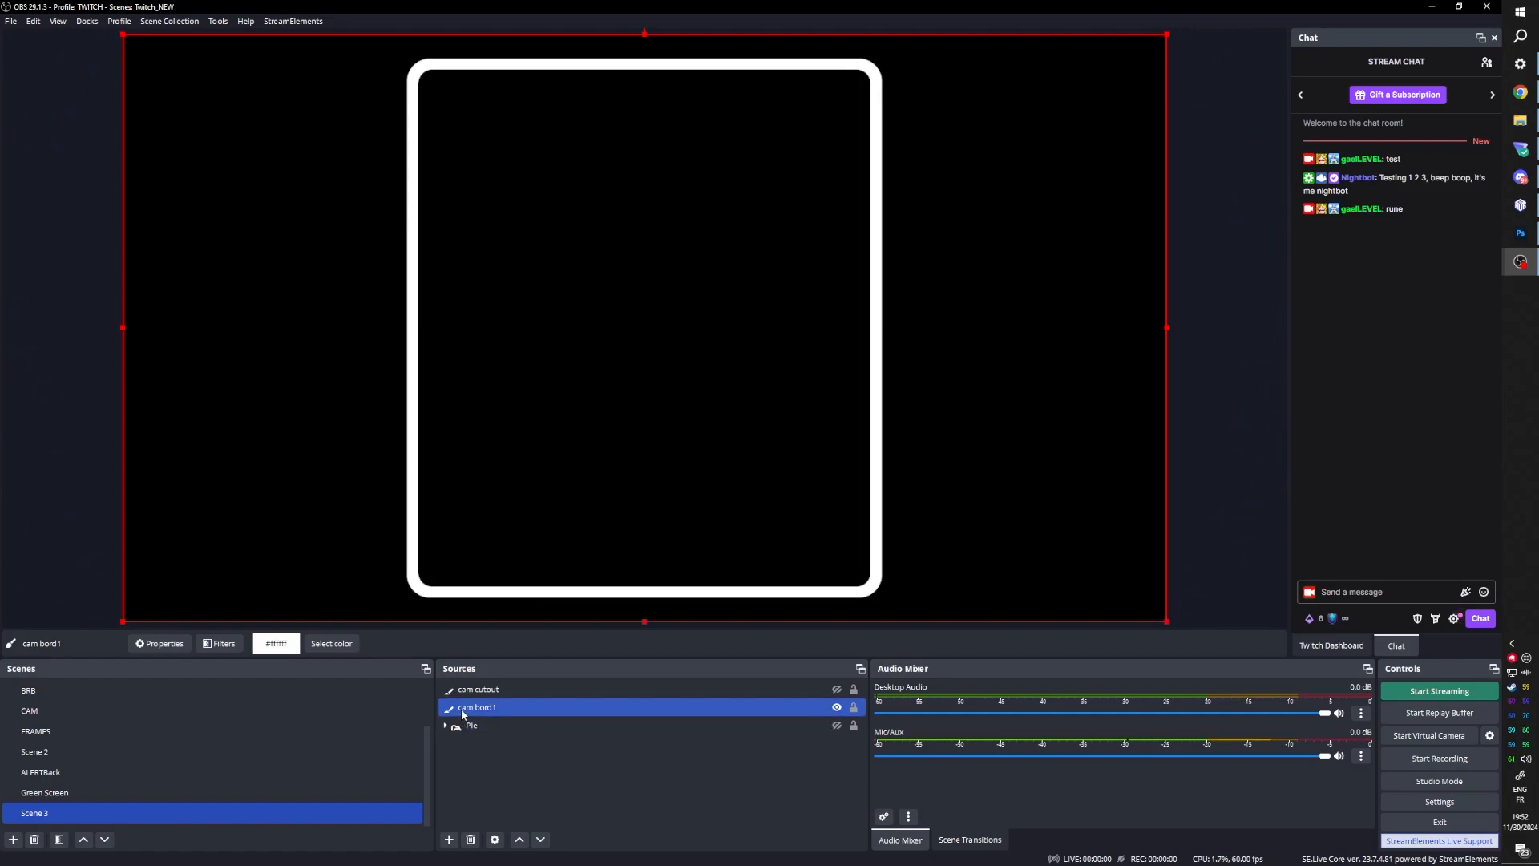
Step: Preview the Pie group together with the hollow cam bord1 frame, leaving the group hidden again
ctrl+click(789, 726)
click(836, 726)
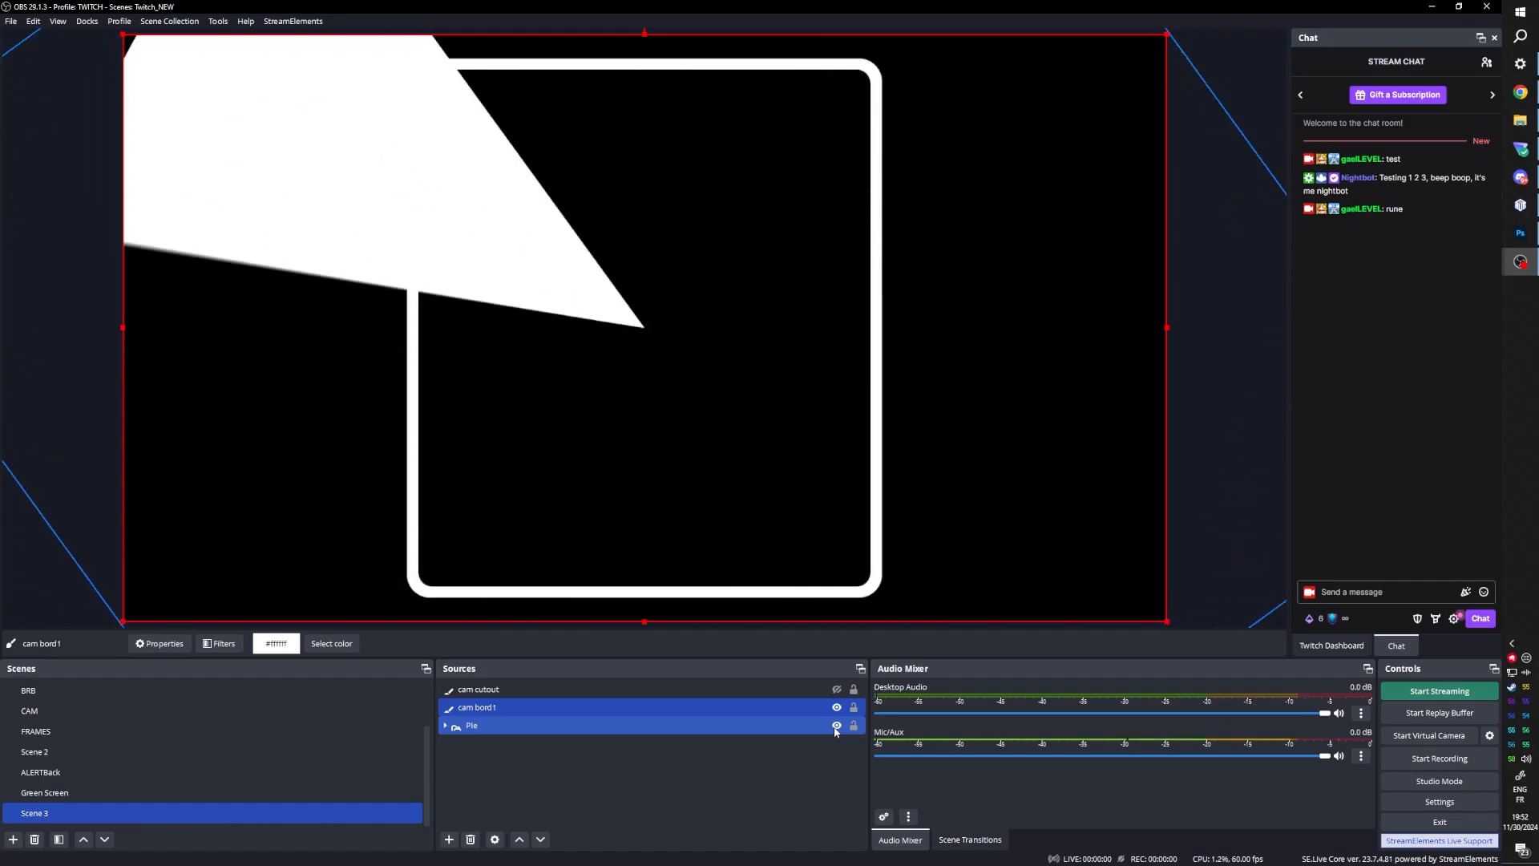
click(835, 726)
ctrl+click(556, 695)
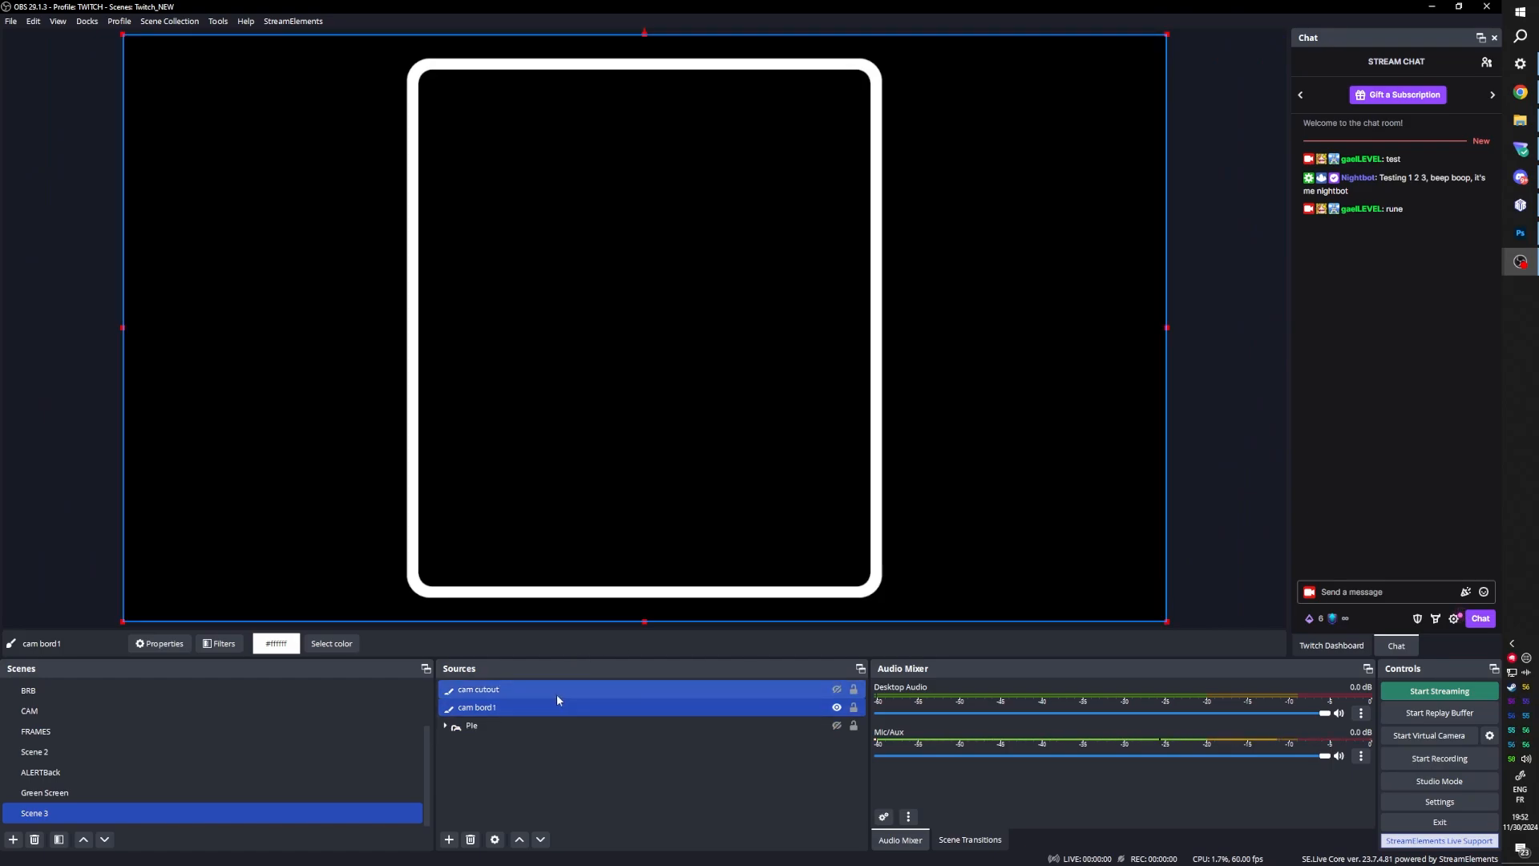
click(532, 710)
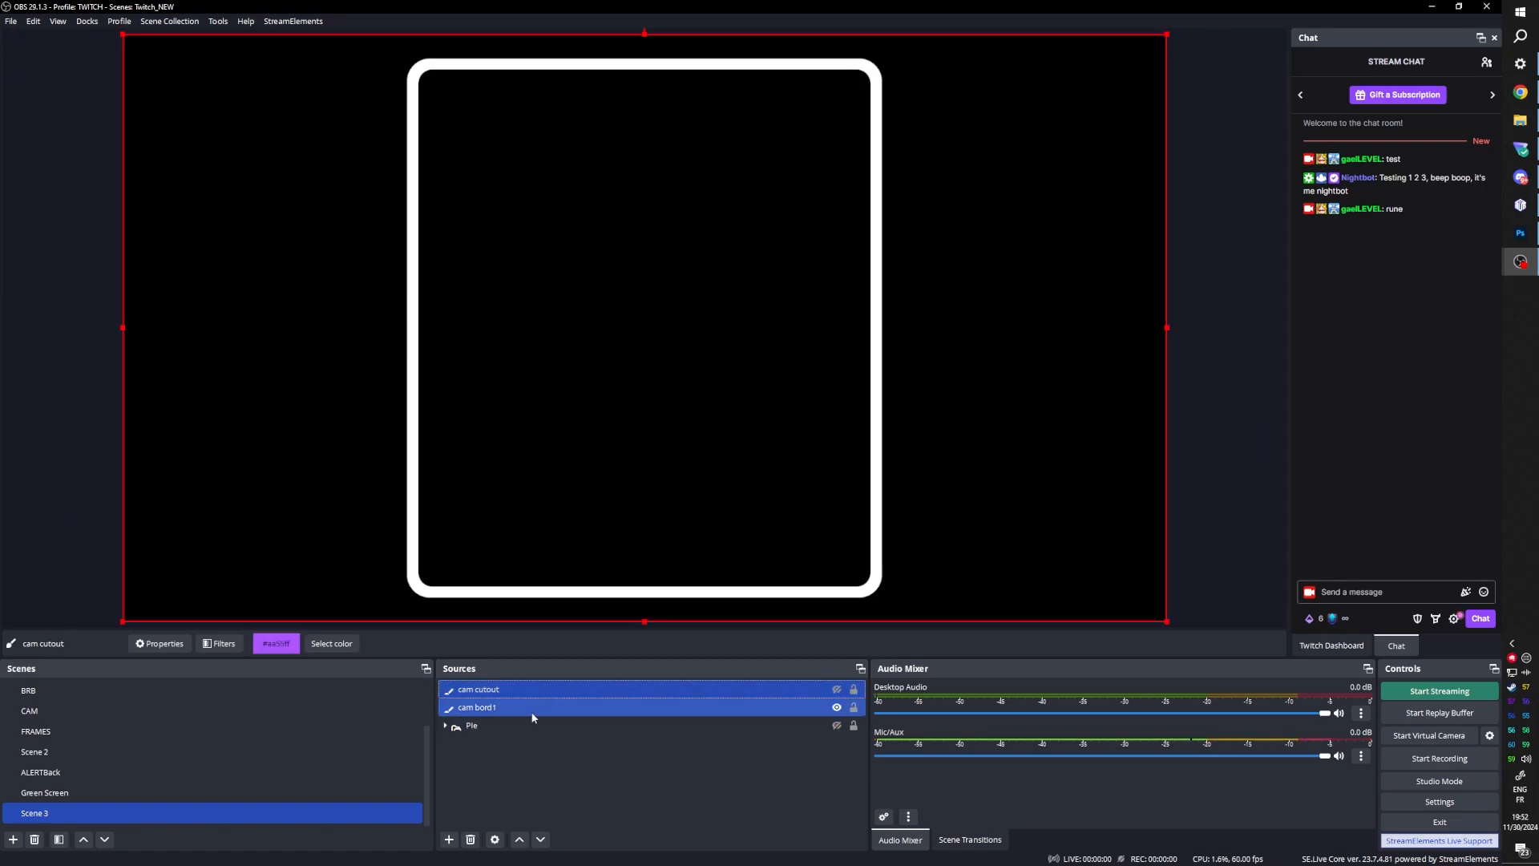
Step: Make an independent duplicate of the hollow cam bord1 source with both of its mask filters
right_click(493, 711)
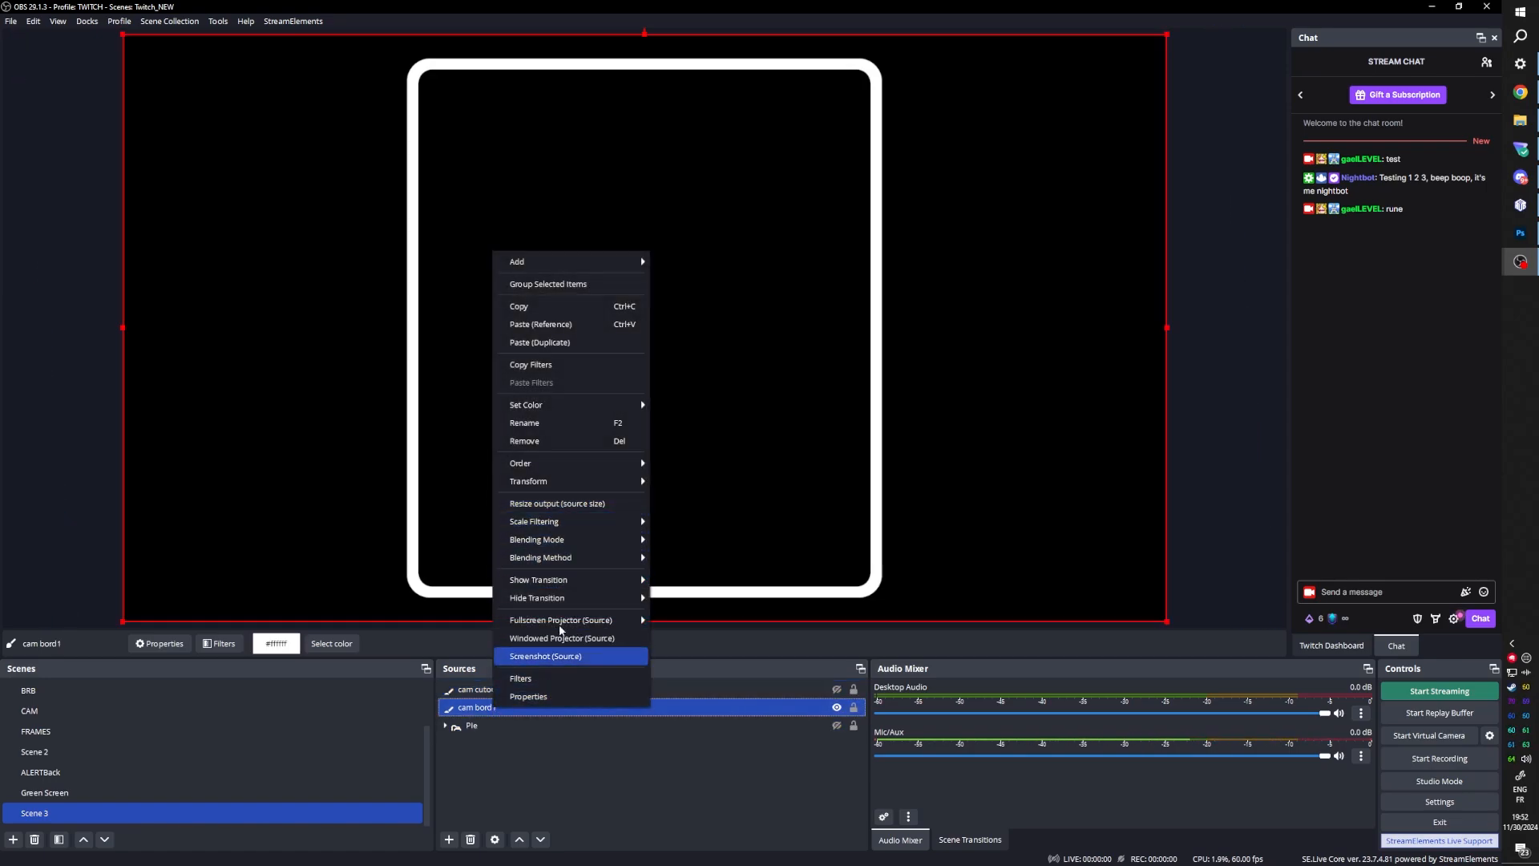
click(558, 306)
right_click(530, 252)
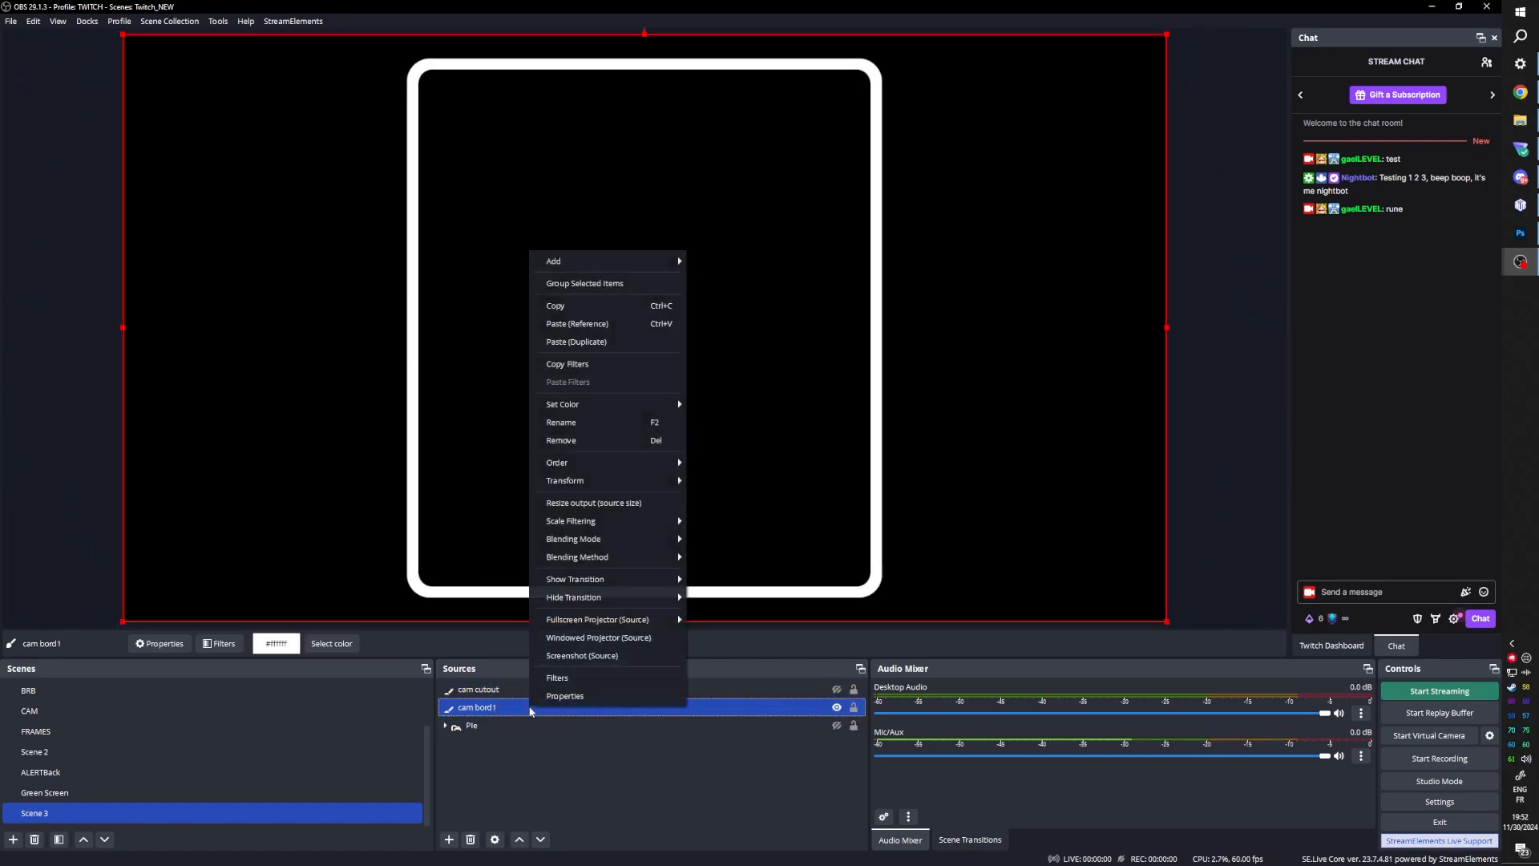
click(567, 341)
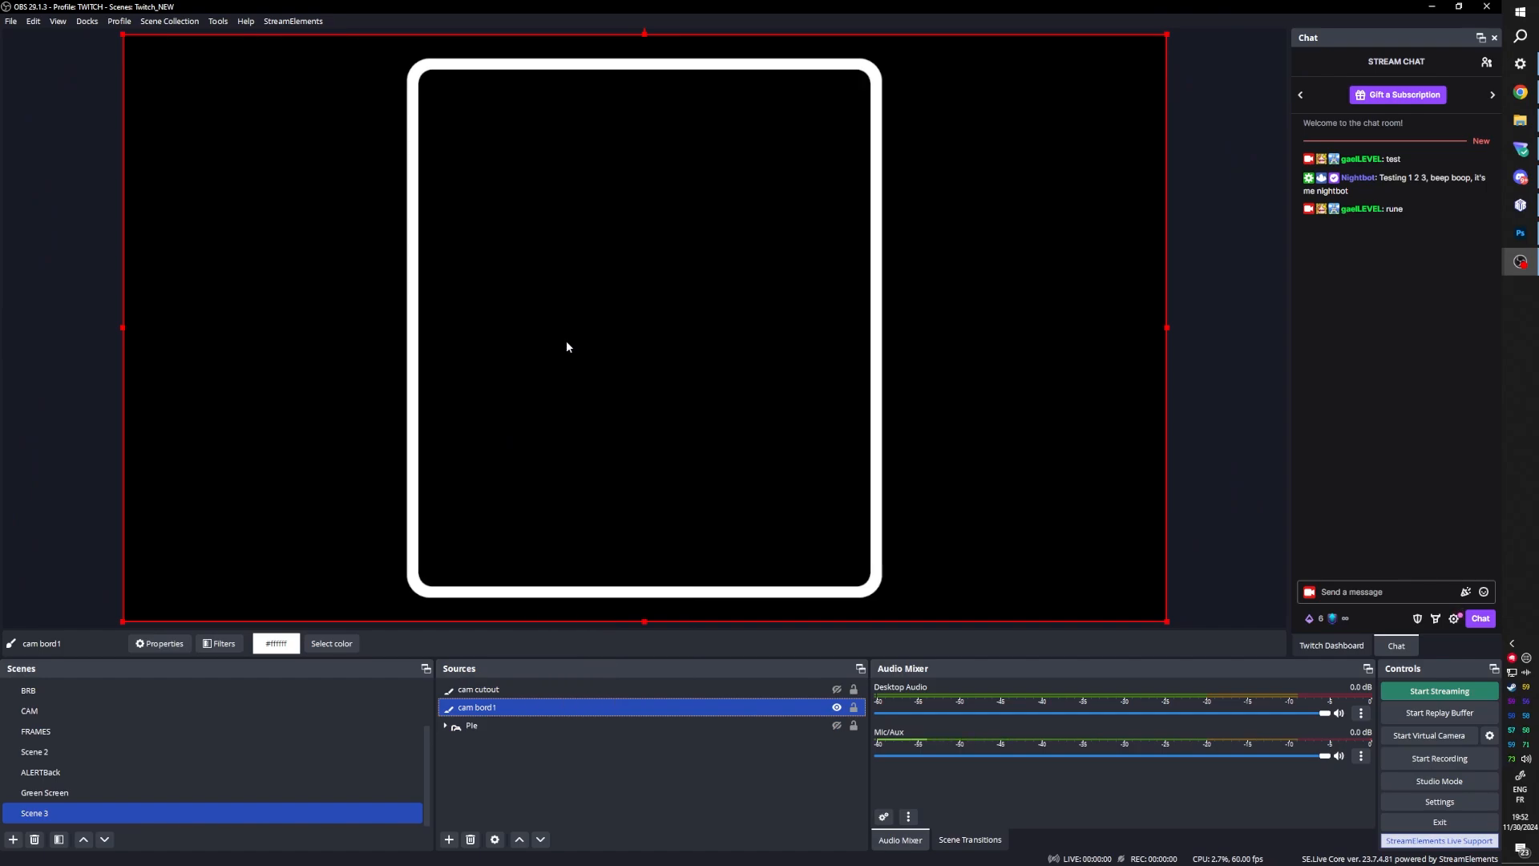
ctrl+click(553, 743)
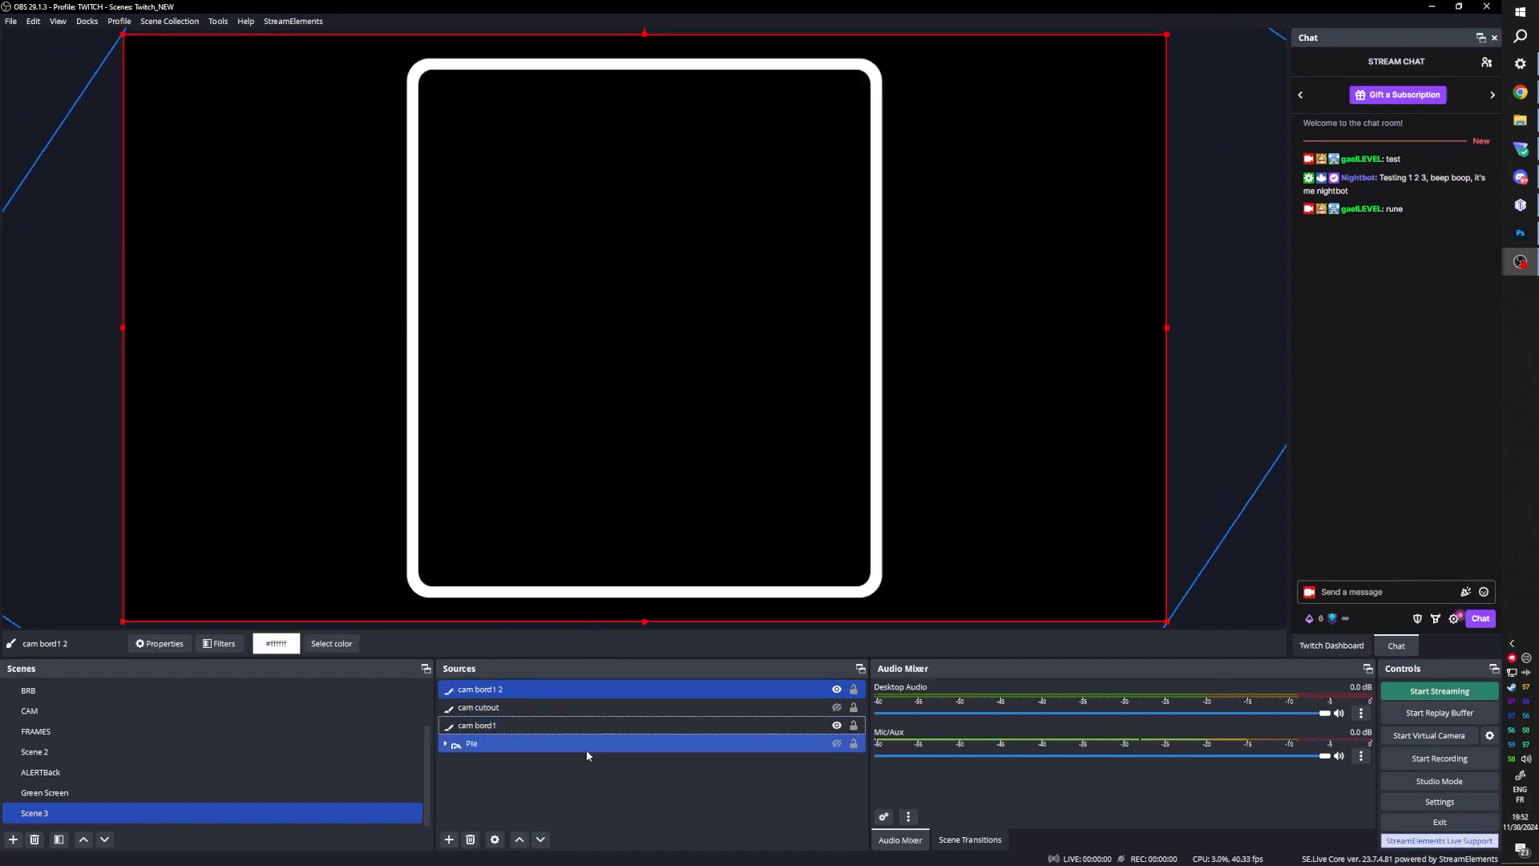
ctrl+click(531, 743)
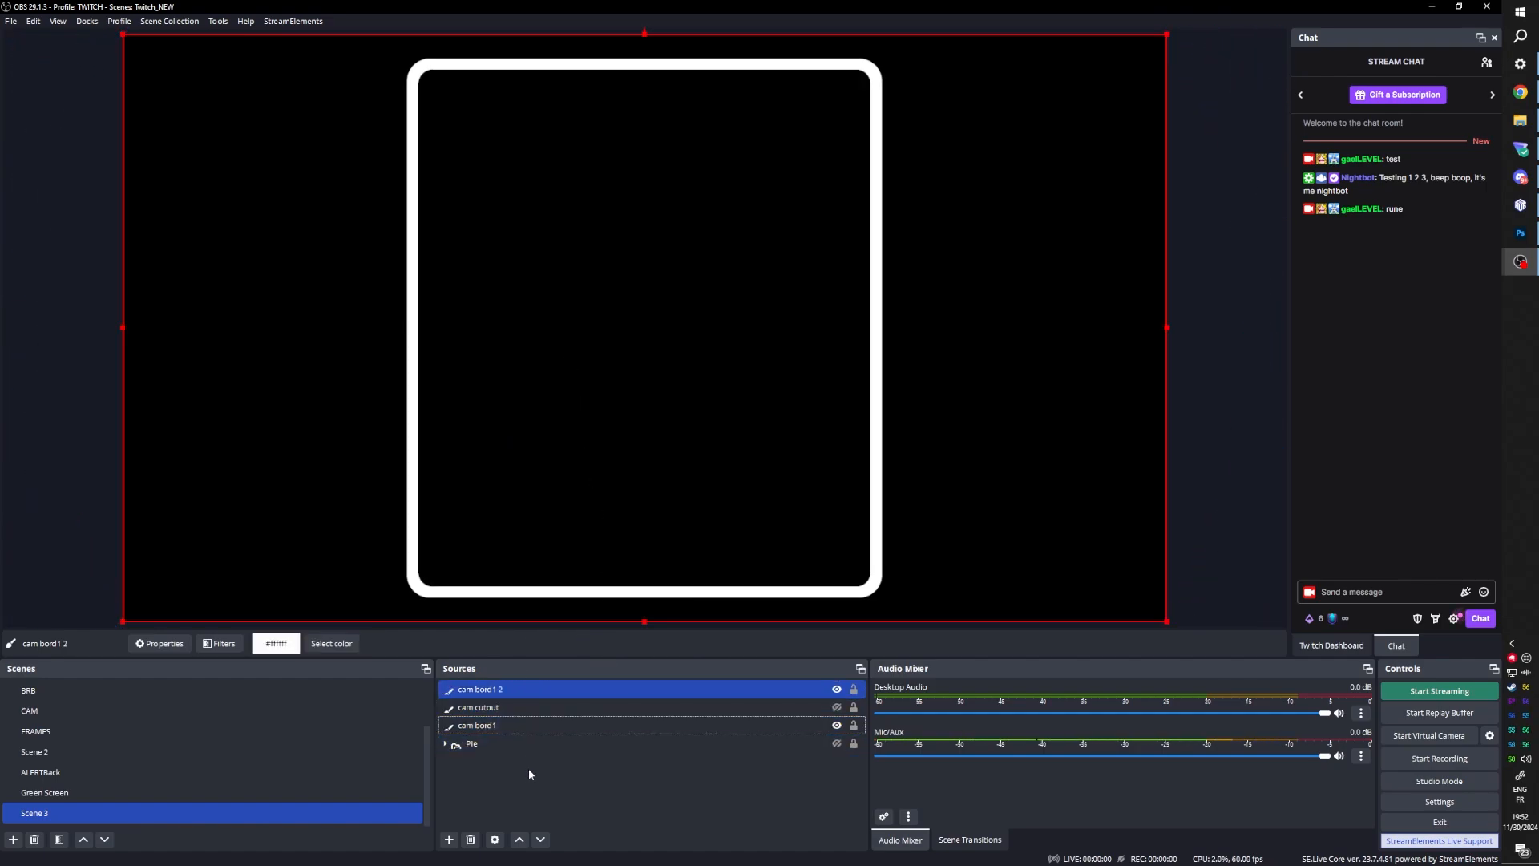
Step: Set the duplicated border's colour to blue #00aaff
click(328, 646)
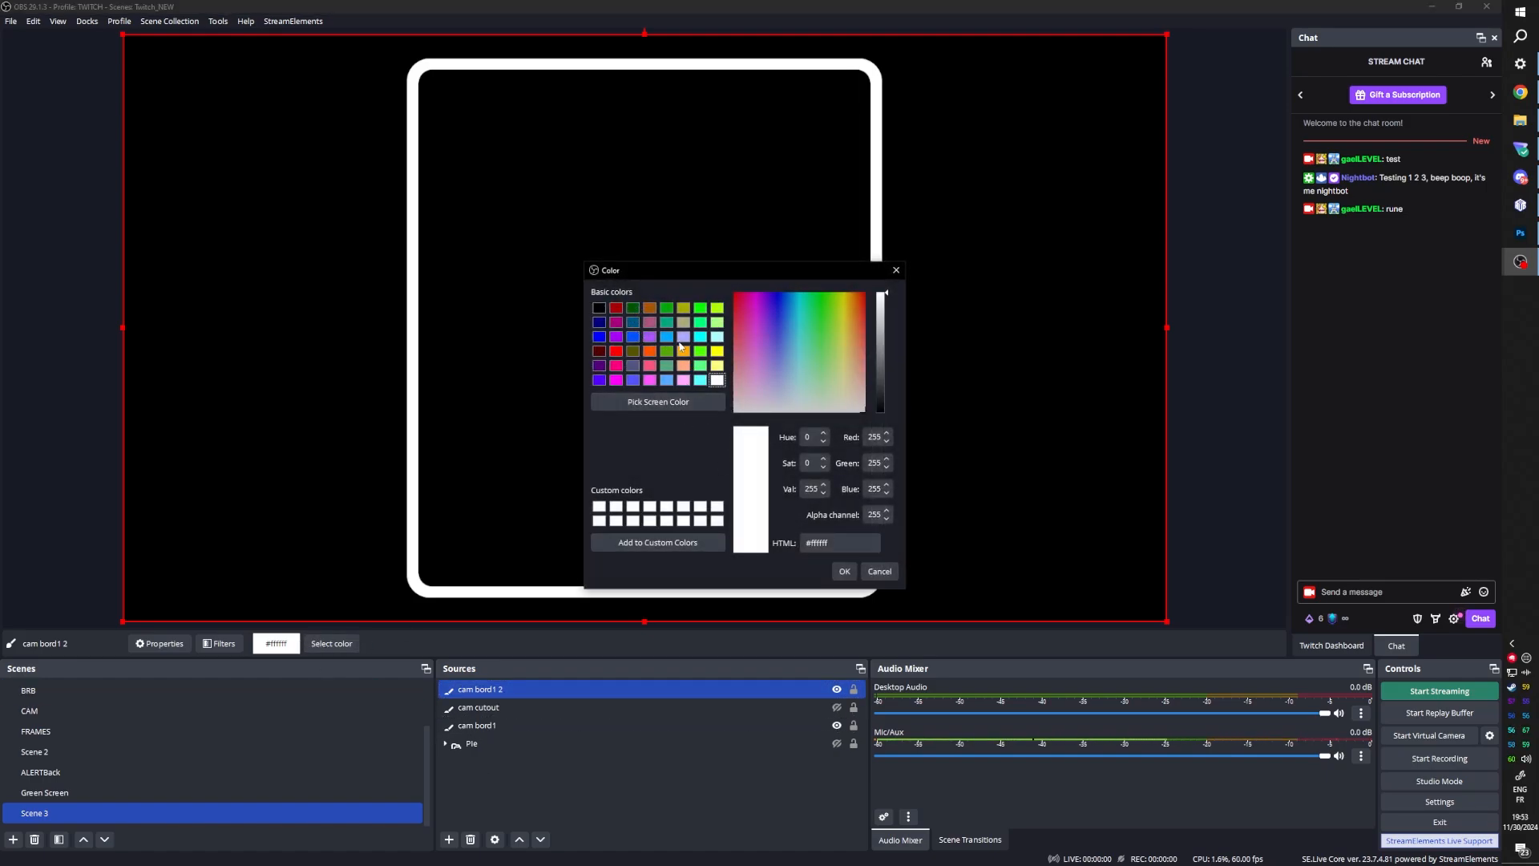
click(667, 336)
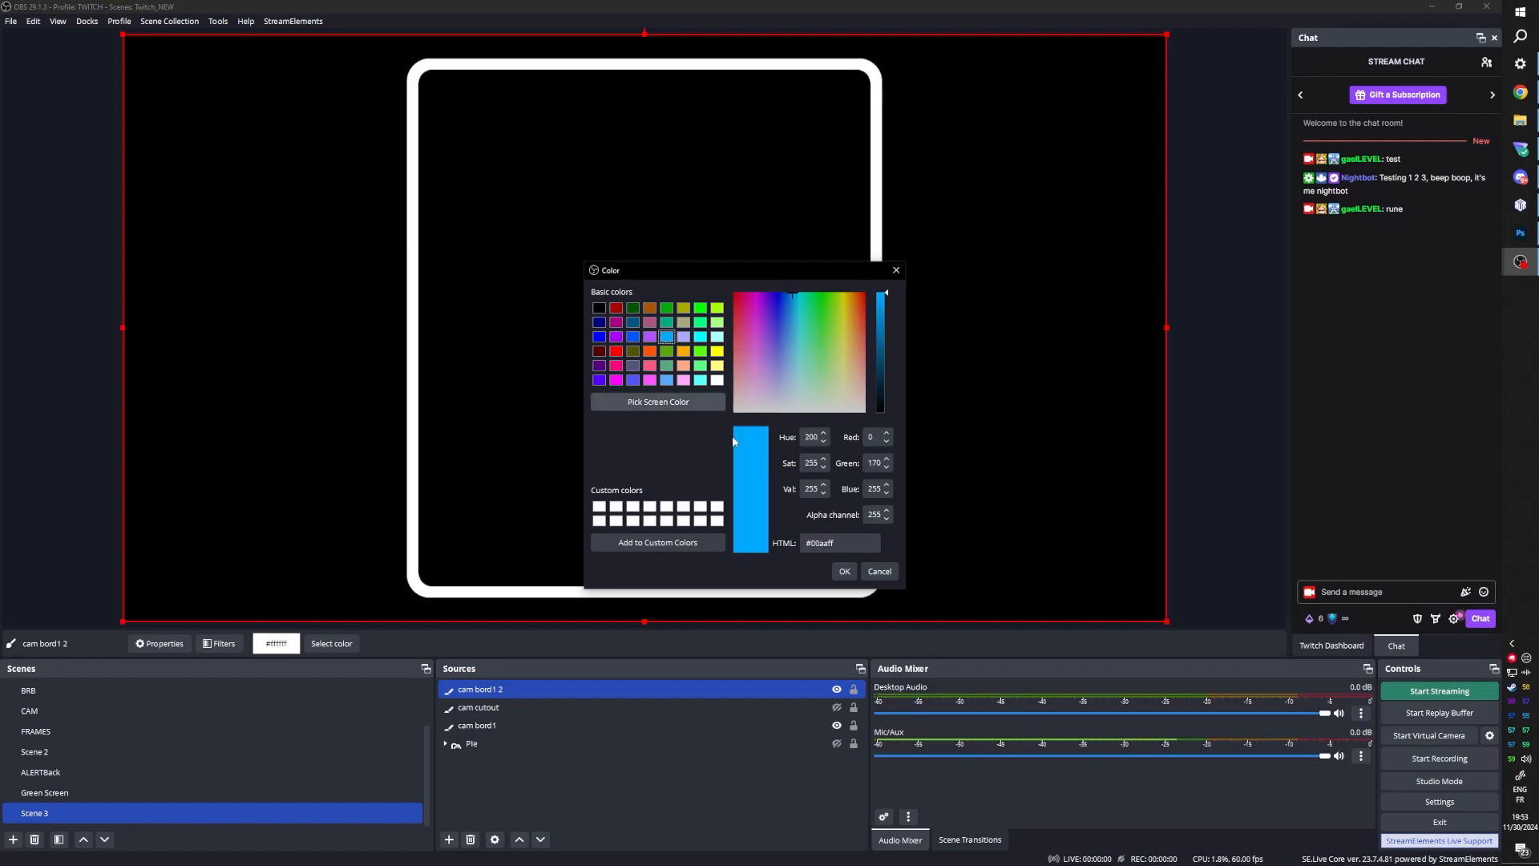
click(844, 571)
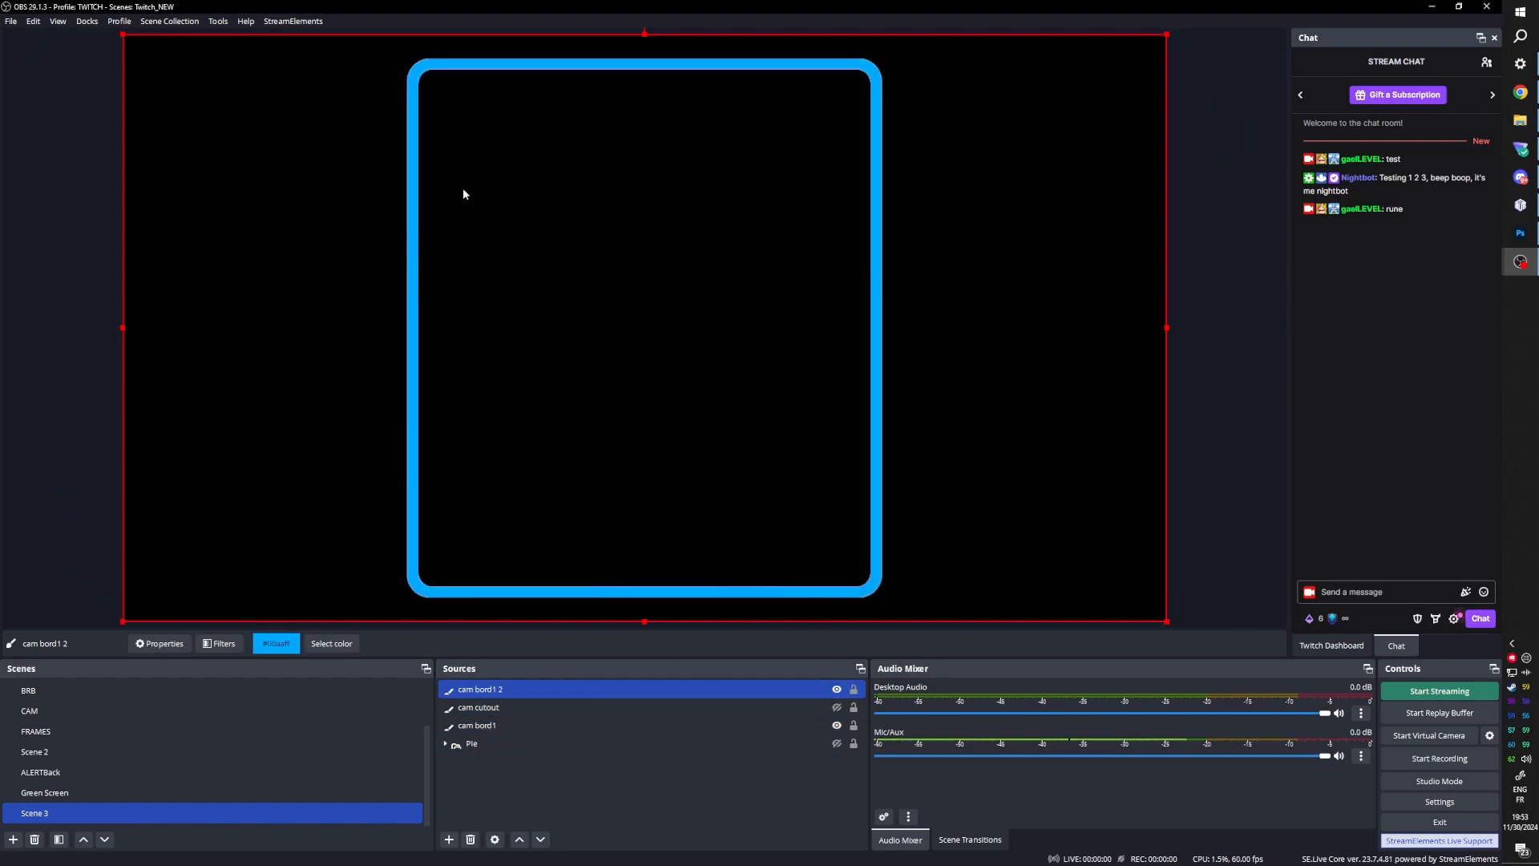
Step: Add a third Advanced Mask filter to the blue border source and name it Advanced Mask PIE
click(228, 643)
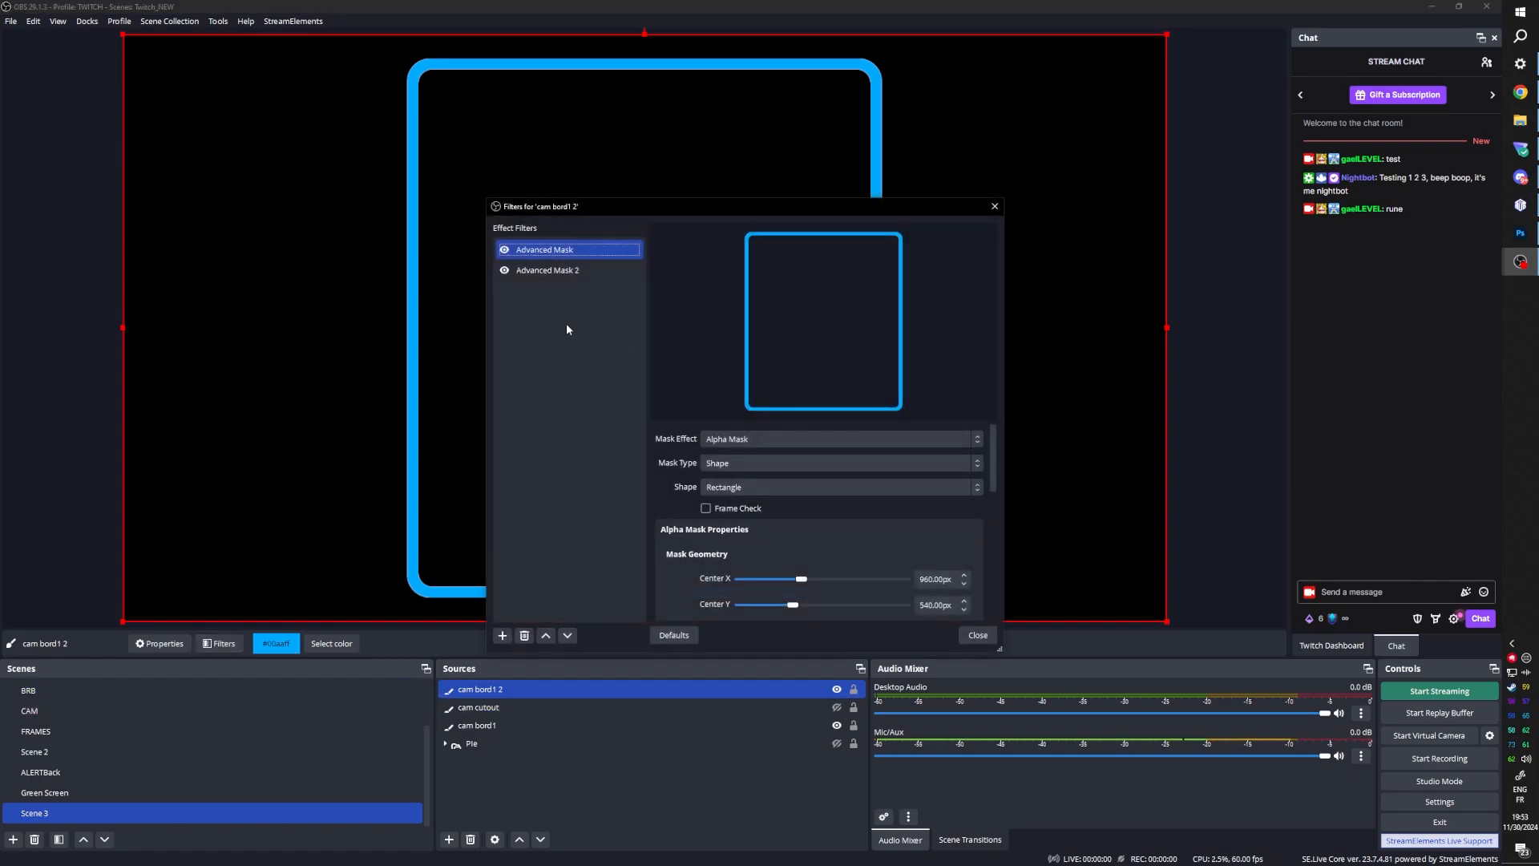
click(502, 636)
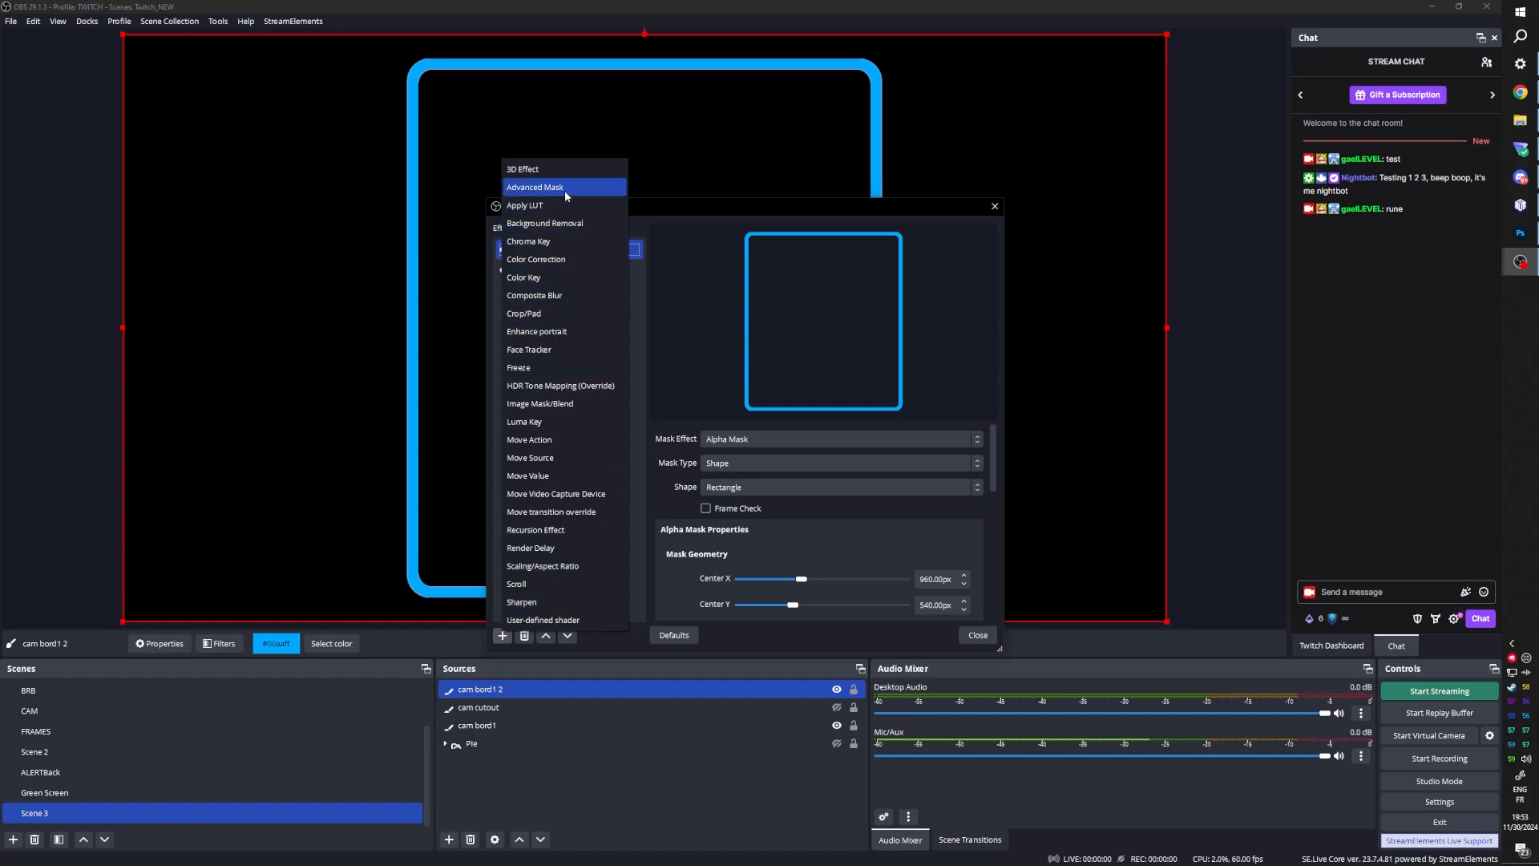
click(561, 188)
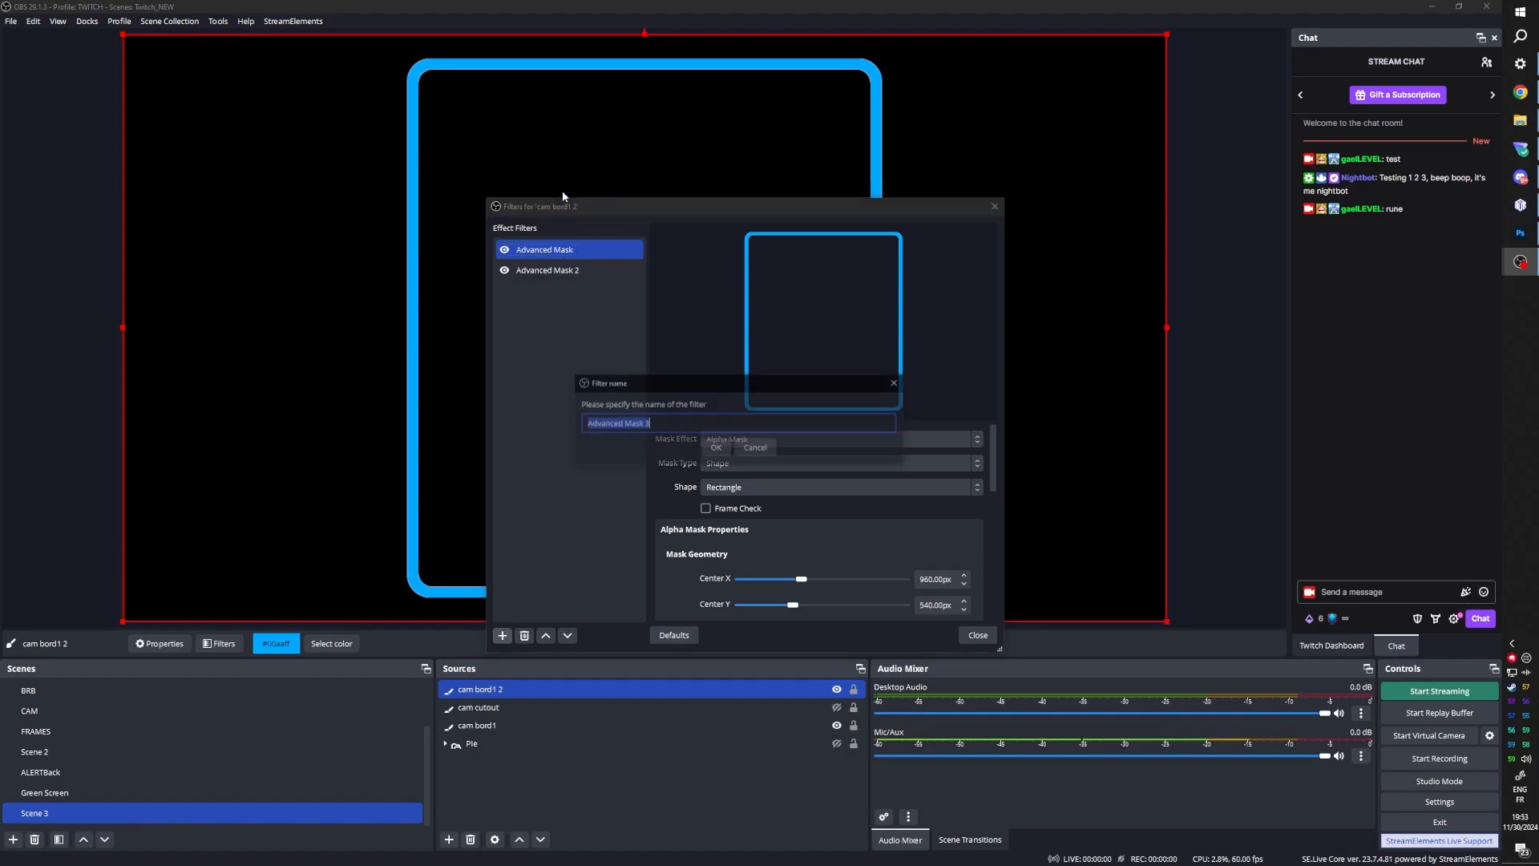
key(End)
key(BackSpace)
text(PIE)
click(715, 450)
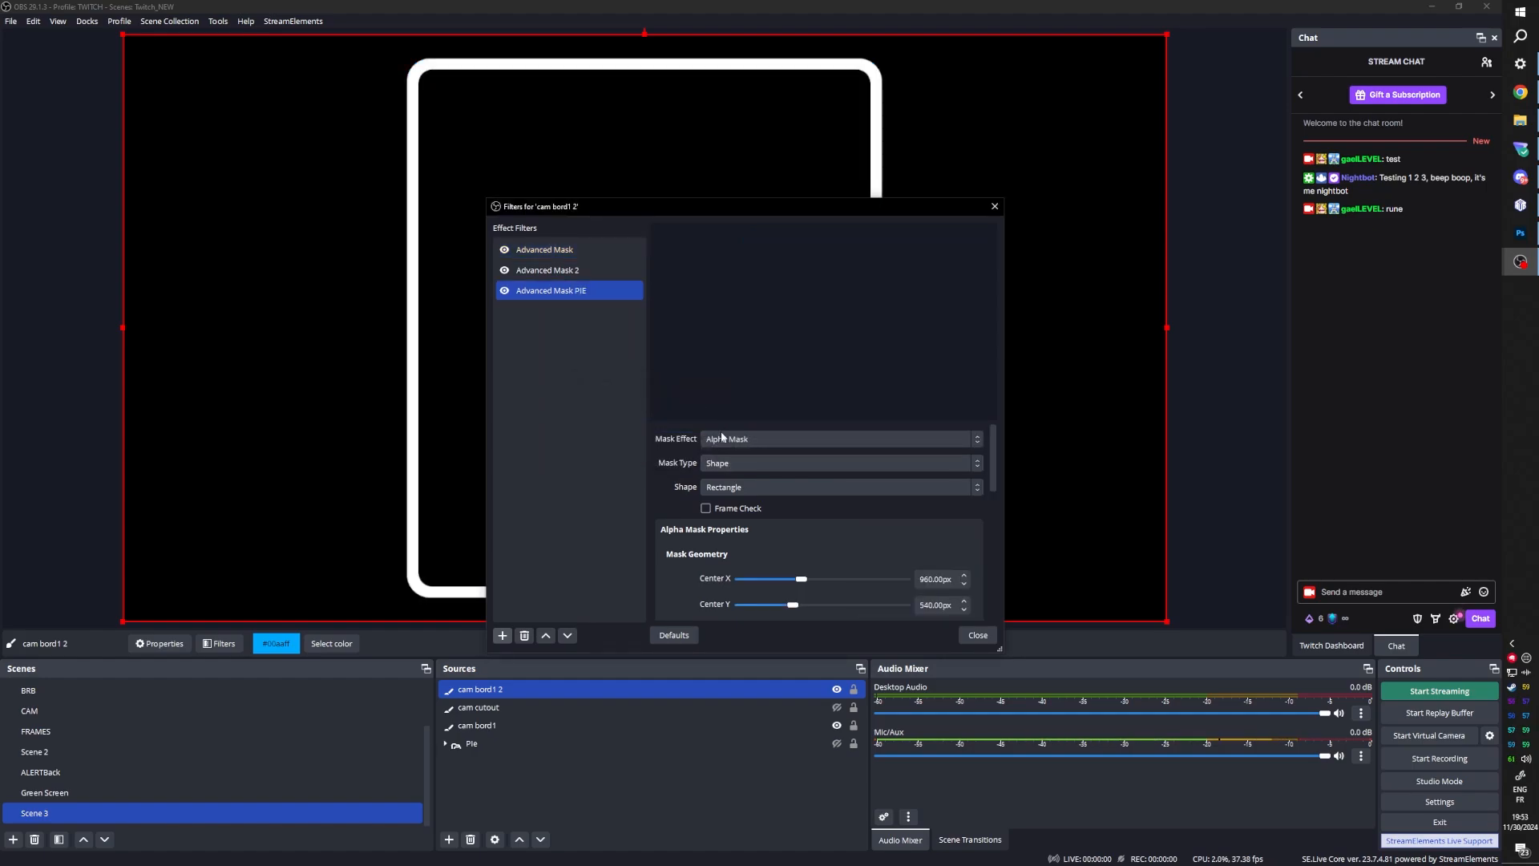
Step: Set the Advanced Mask PIE filter's mask type to Source and choose Pie as the alpha mask source
click(972, 439)
click(972, 439)
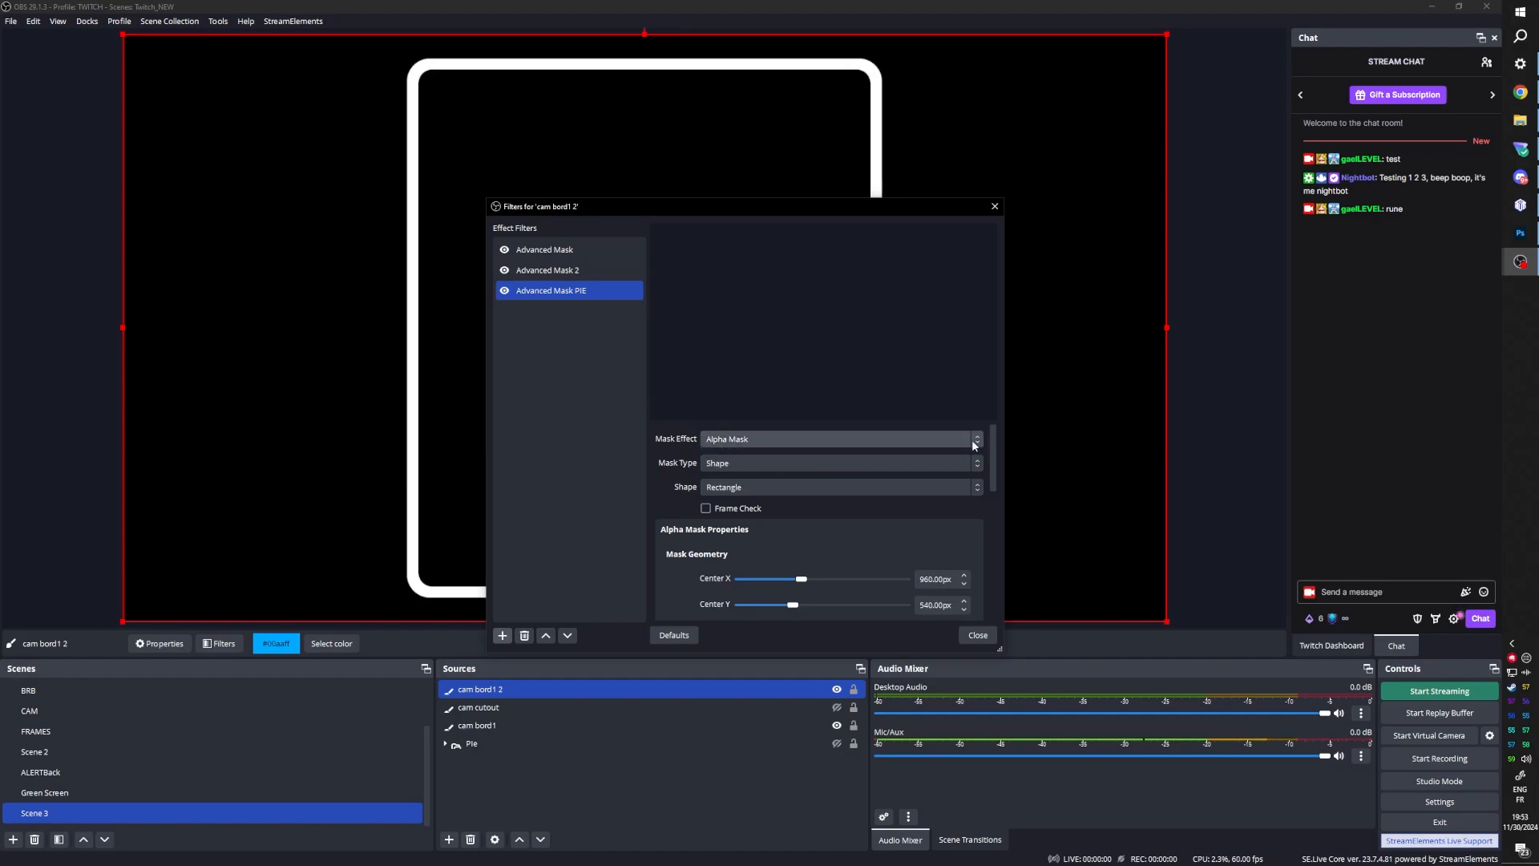
click(972, 466)
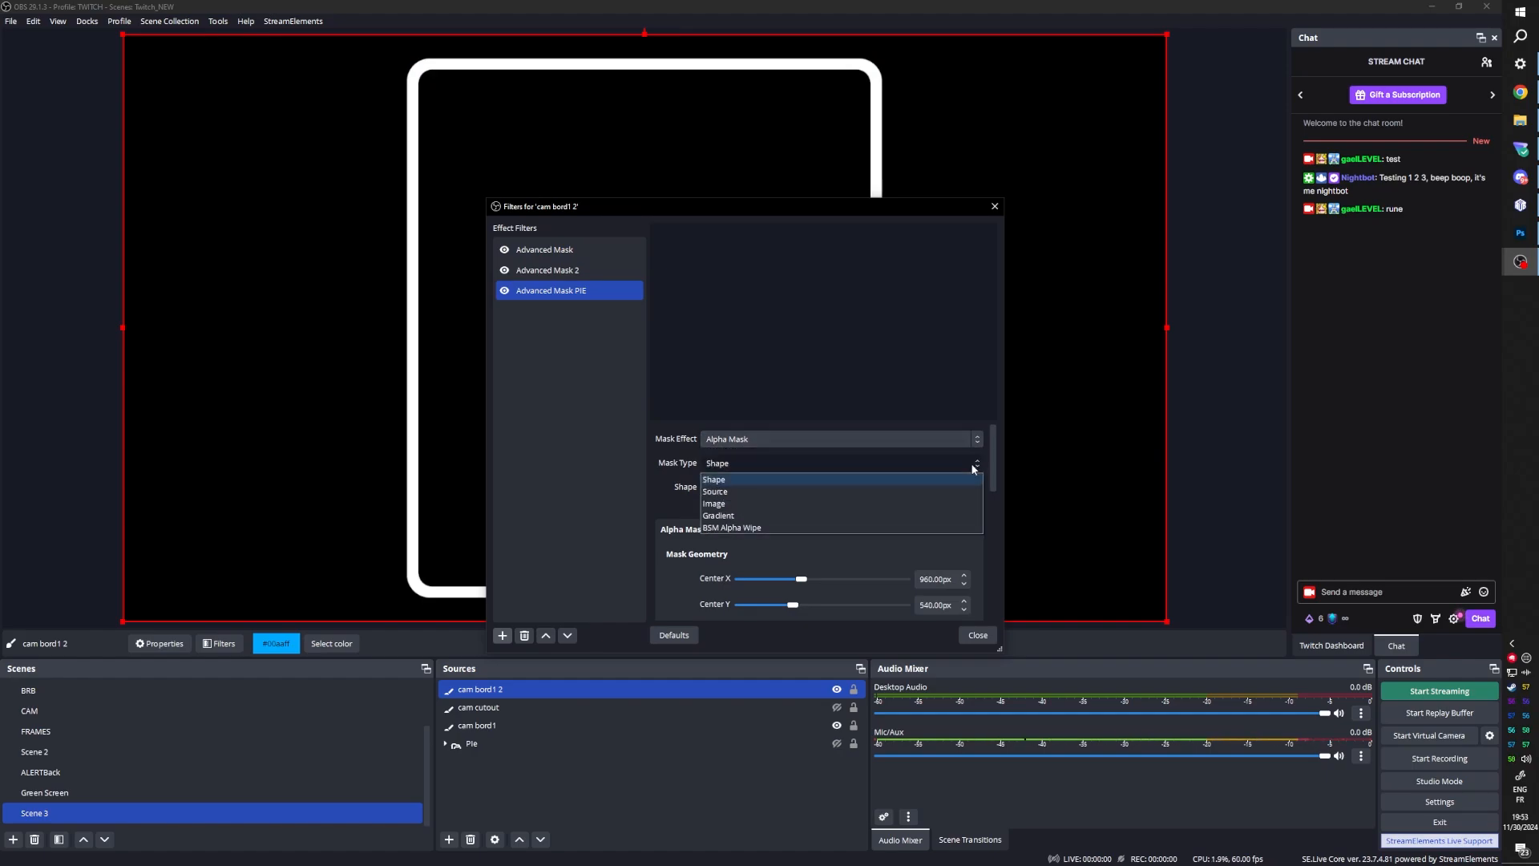
click(919, 493)
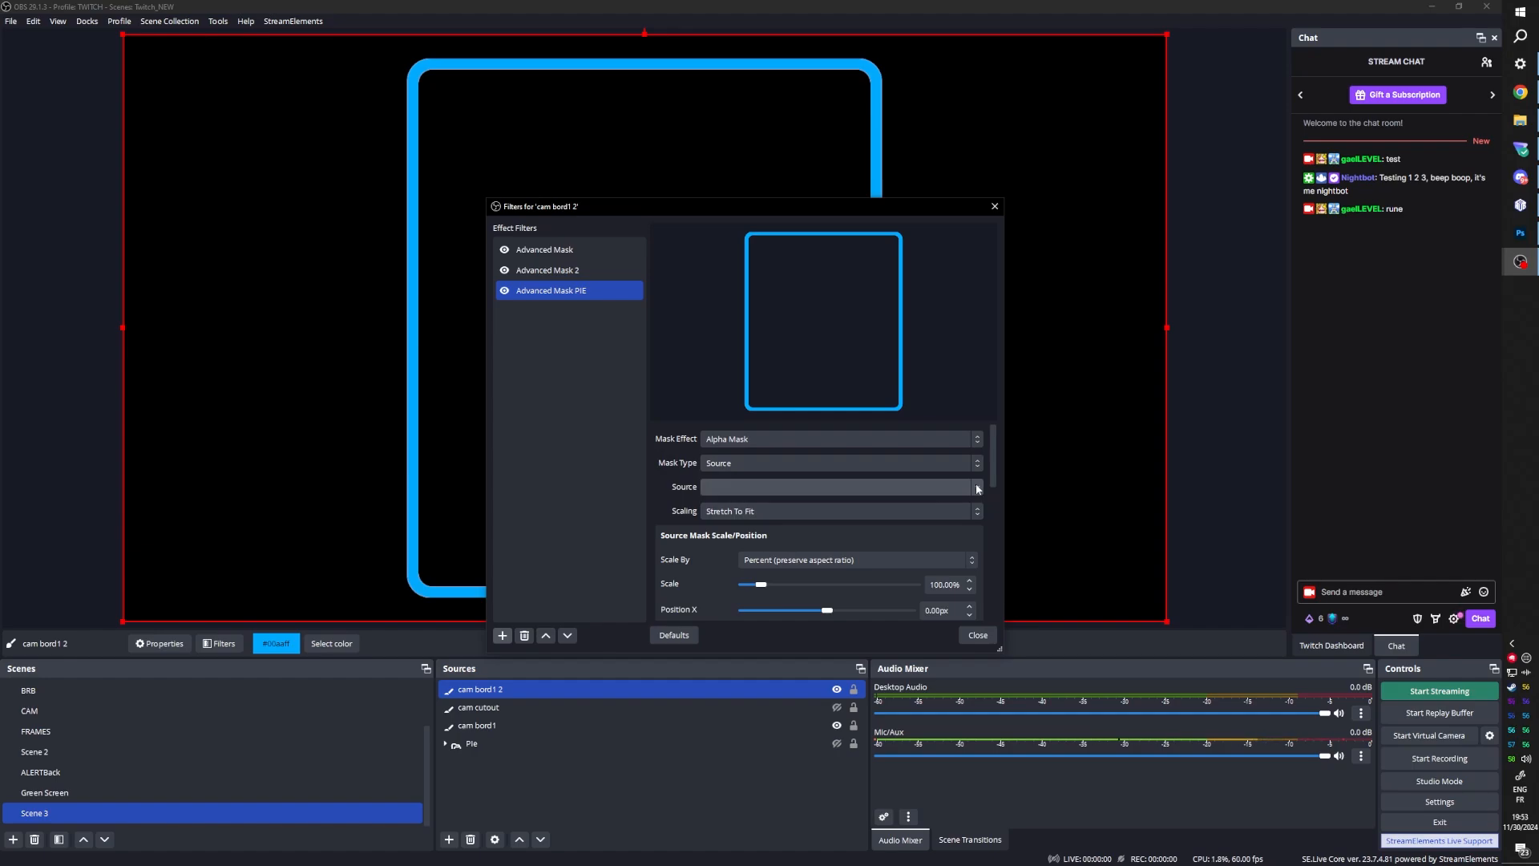
click(976, 487)
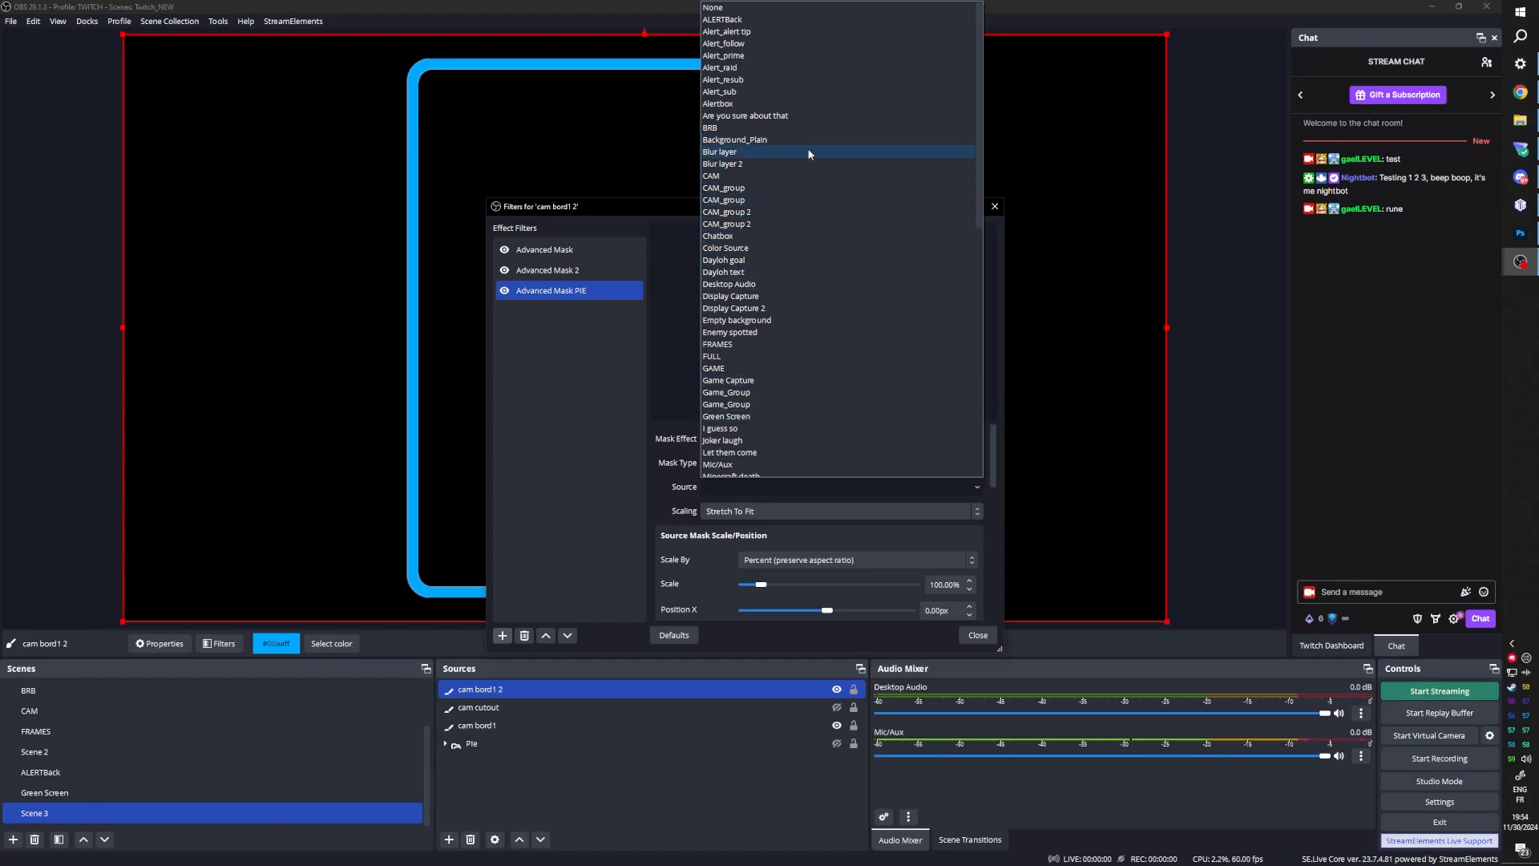
scroll(798, 202, down, 6)
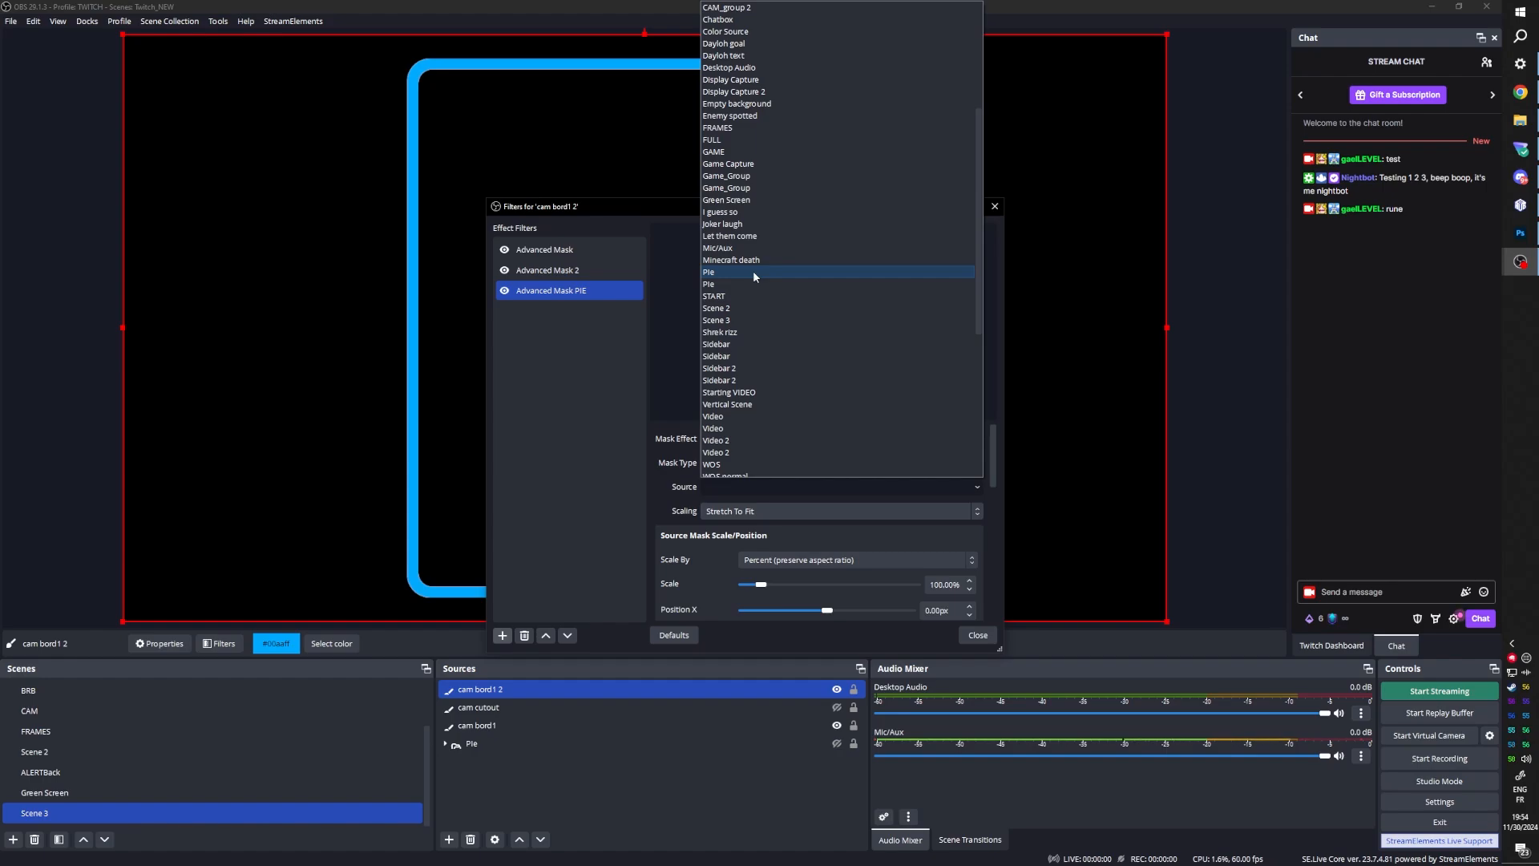
click(752, 271)
Step: Reselect the PIE filter's mask source using the second of the two Pie entries
drag(737, 210, 1047, 114)
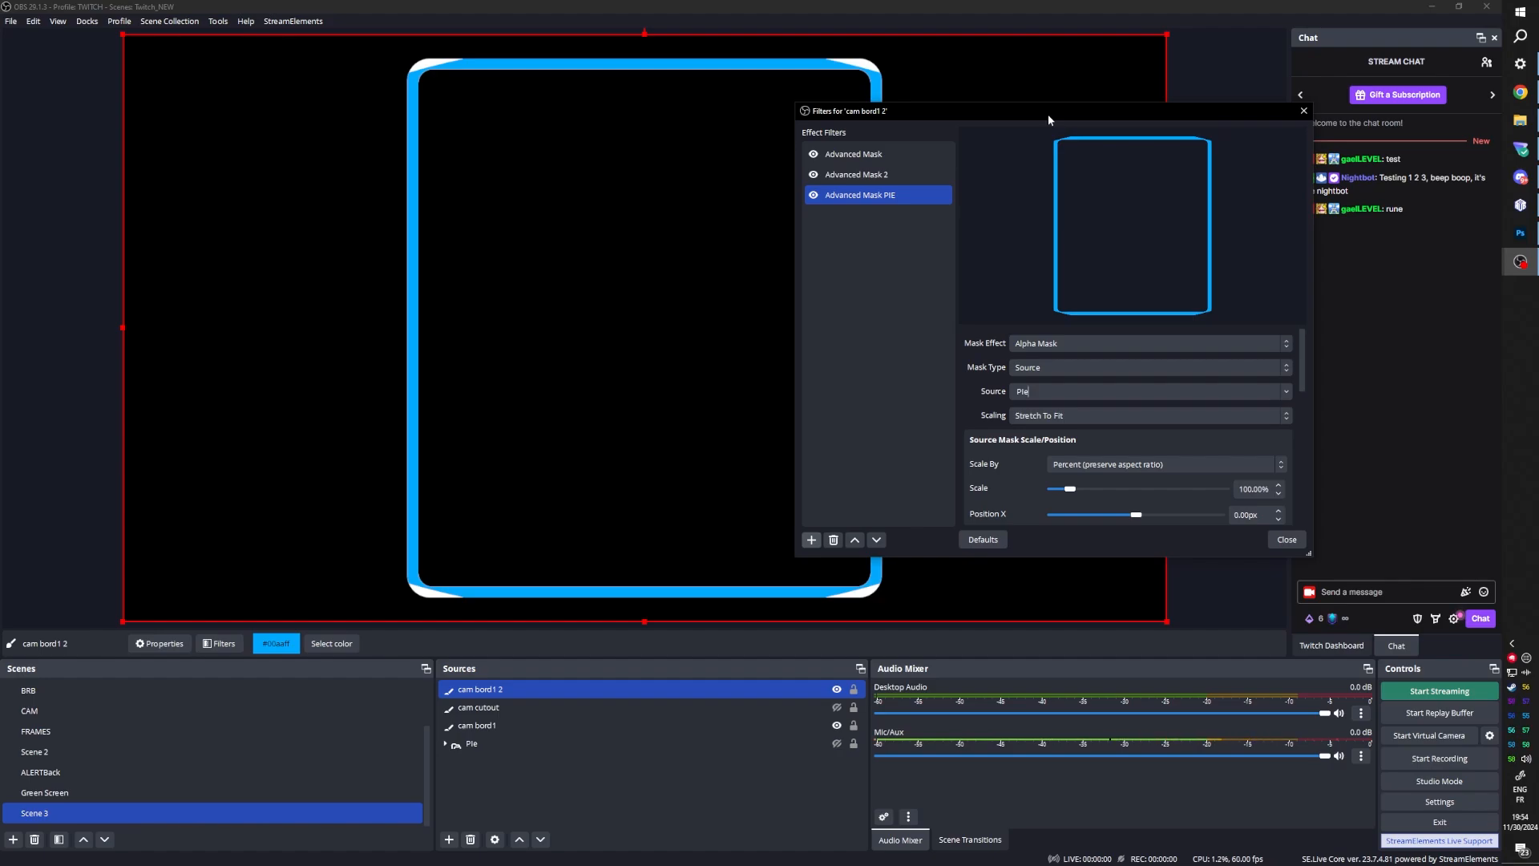
click(1287, 388)
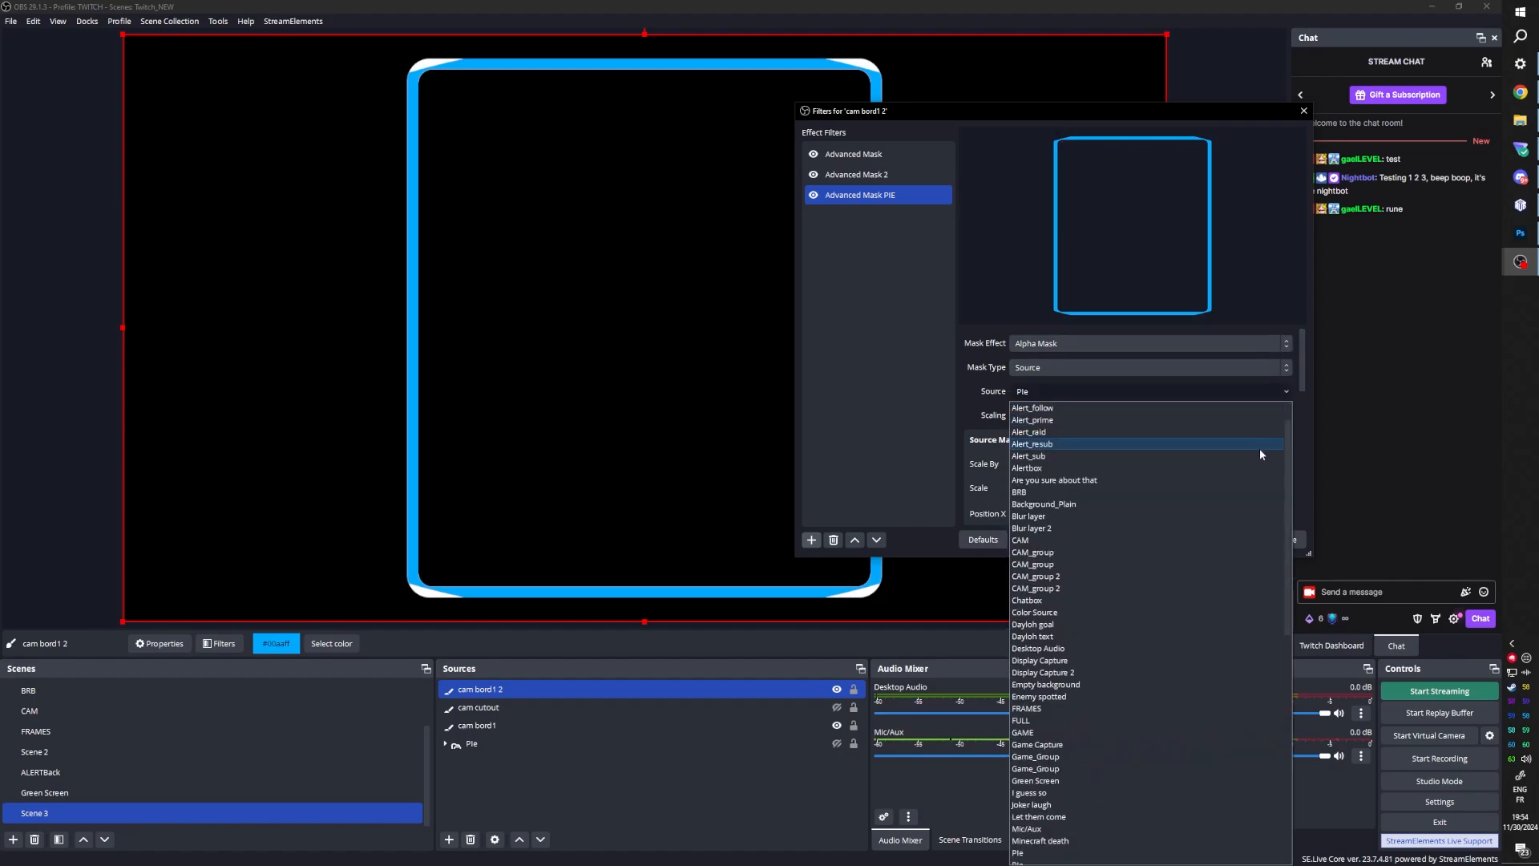
scroll(1122, 593, down, 7)
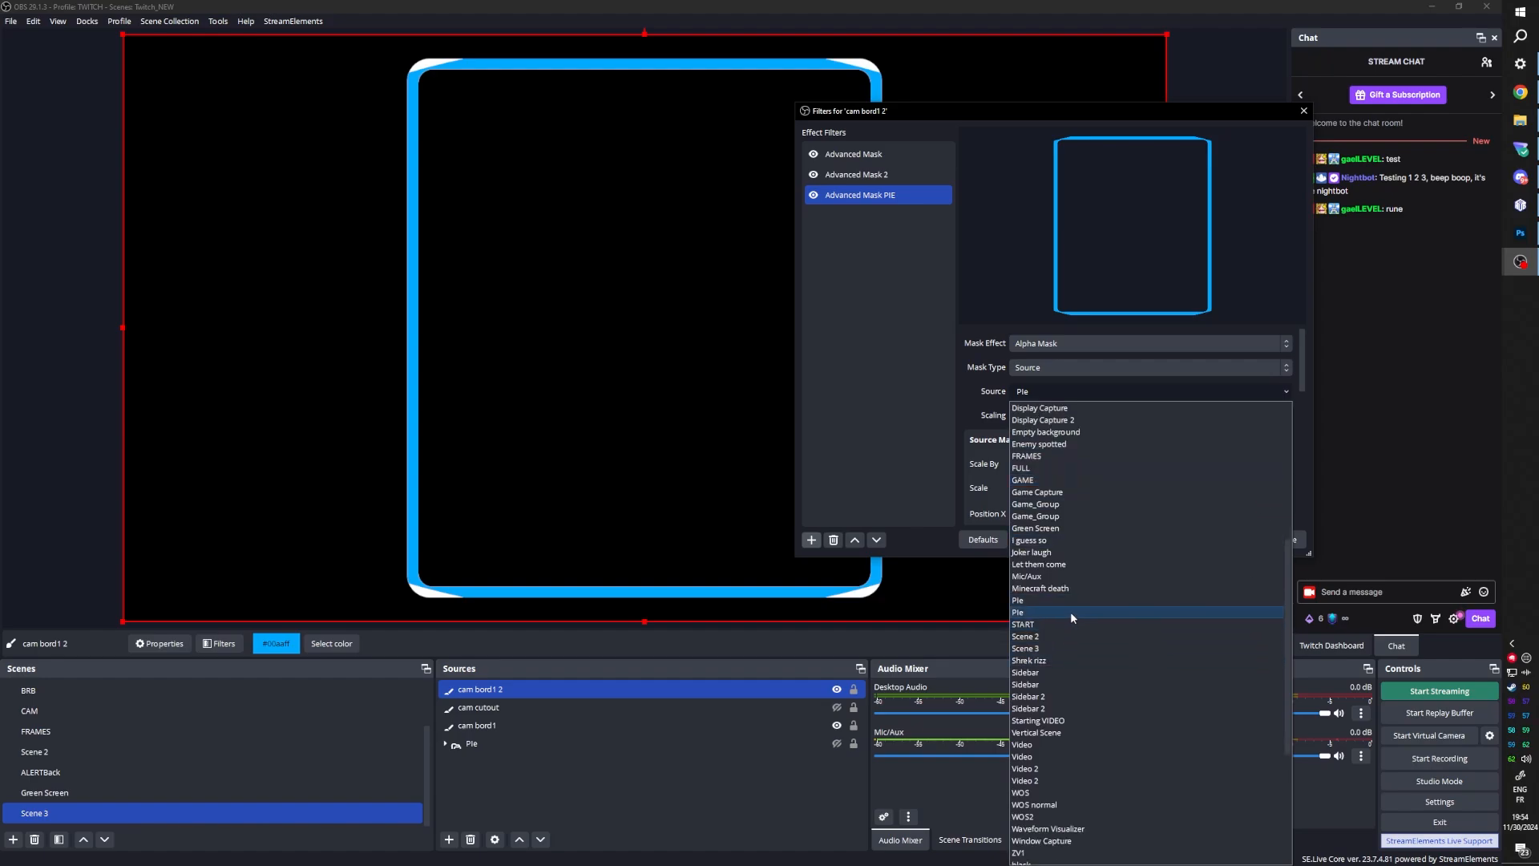
click(1070, 612)
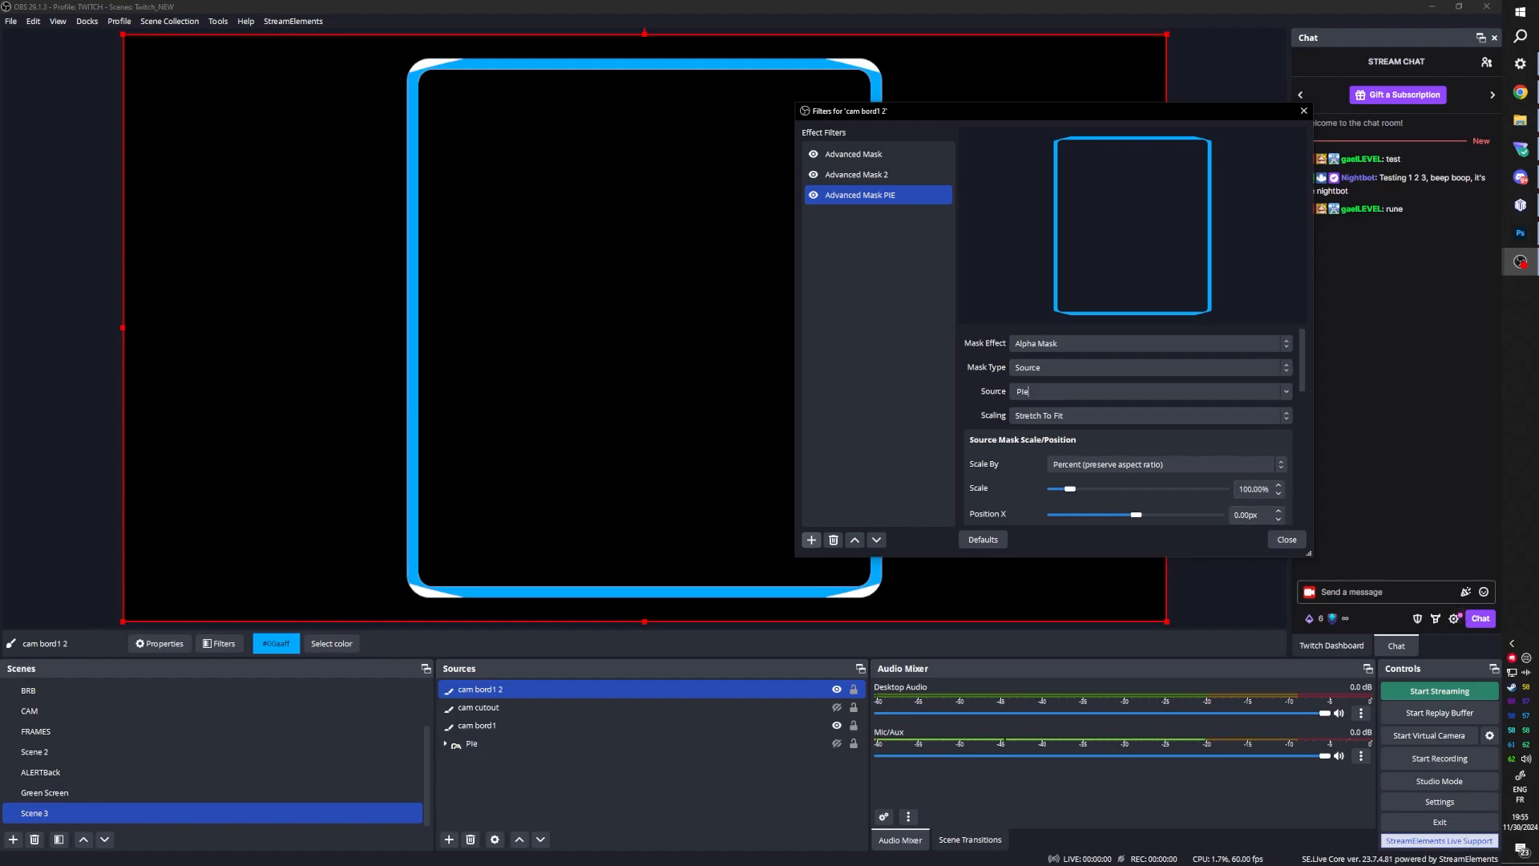
Step: Hide cam bord1 2 and cam bord1, show the Pie group on its own, and close the filters window
click(545, 744)
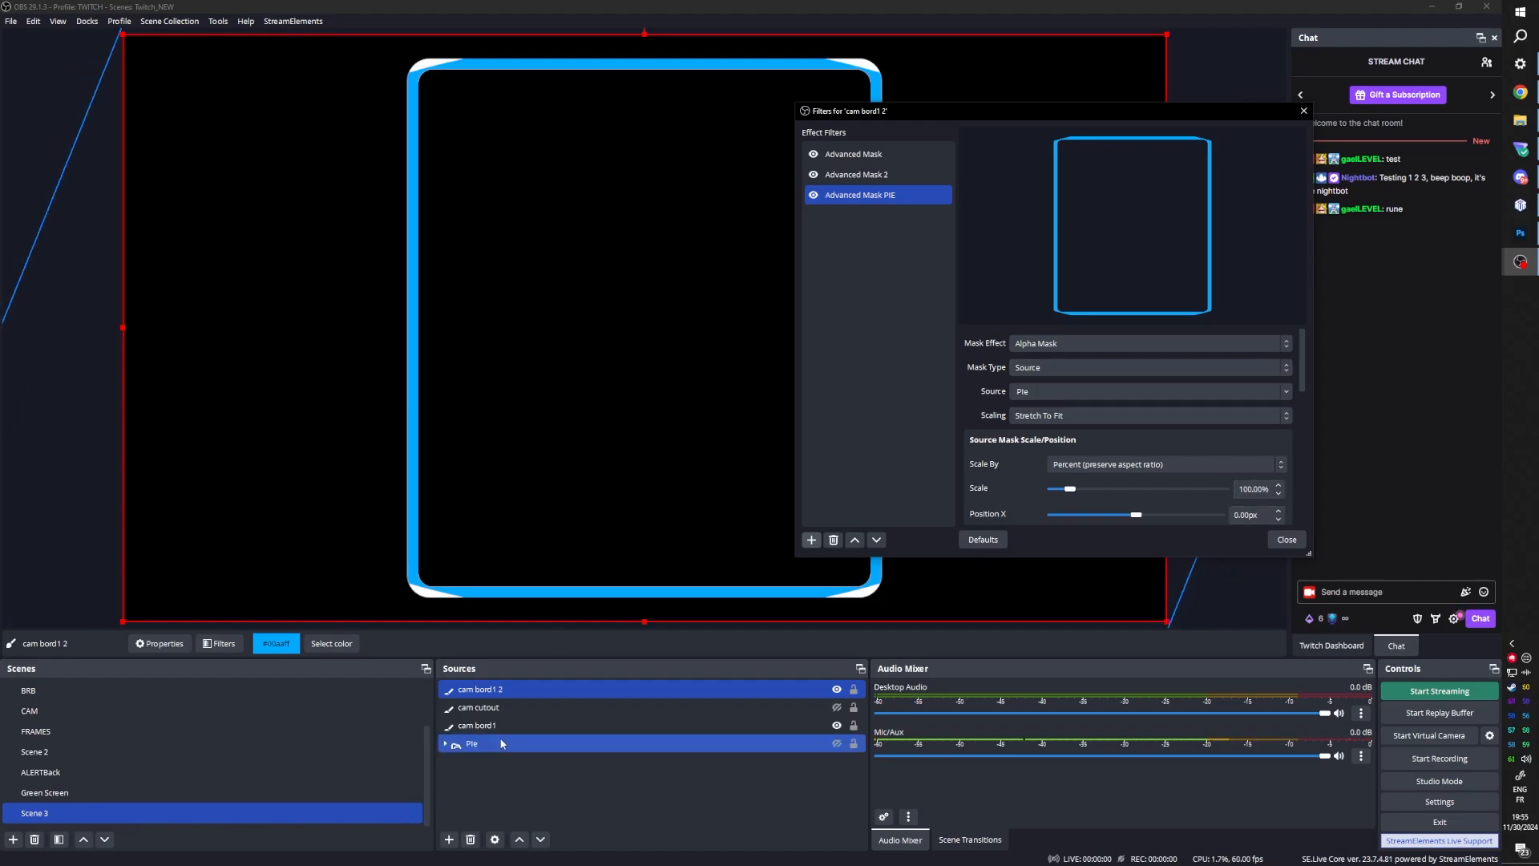
ctrl+click(649, 744)
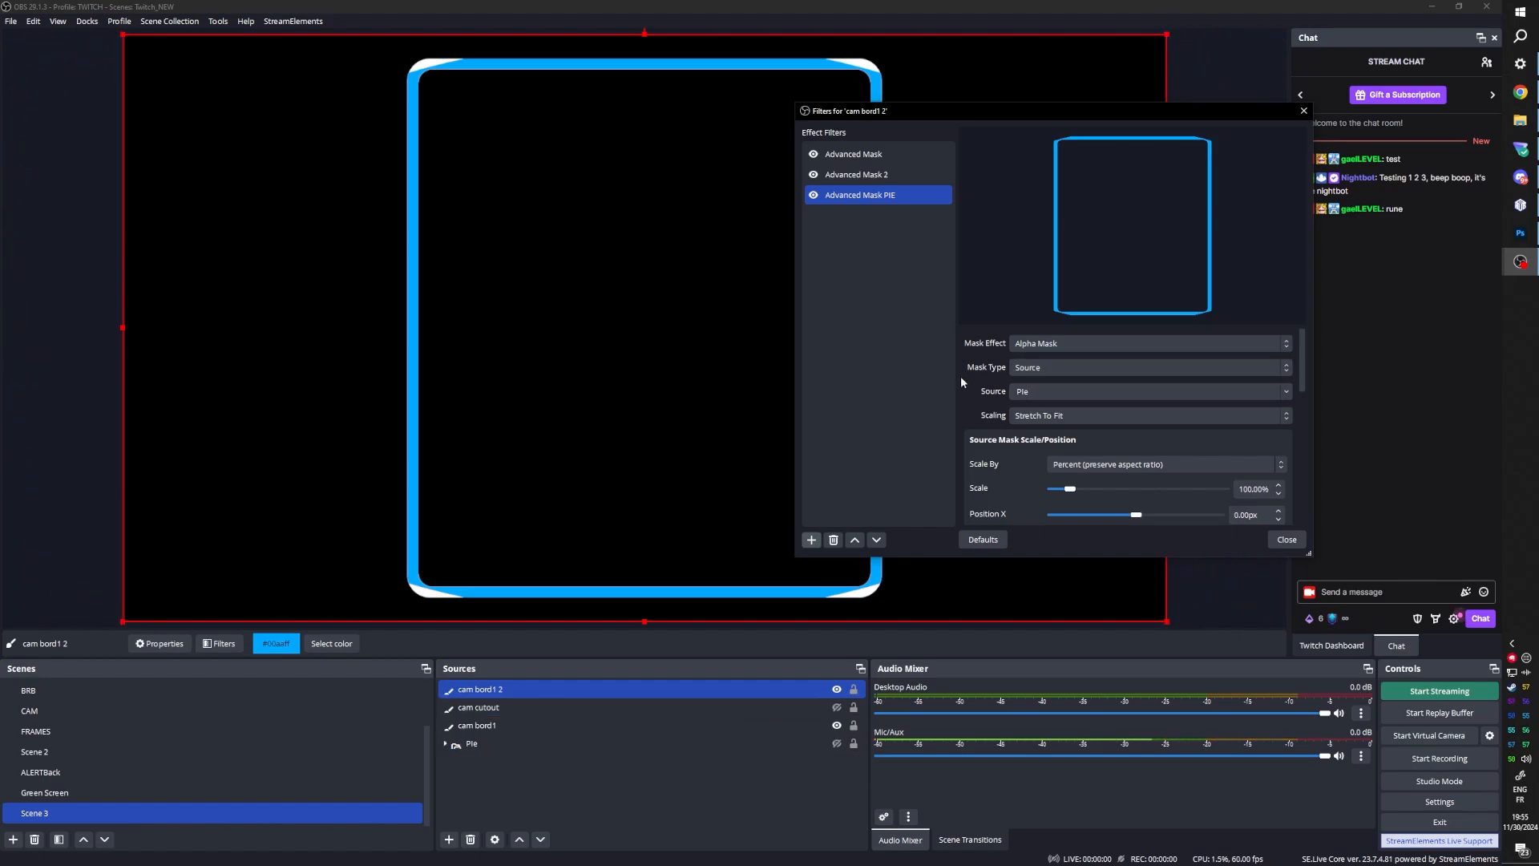
click(836, 689)
click(837, 726)
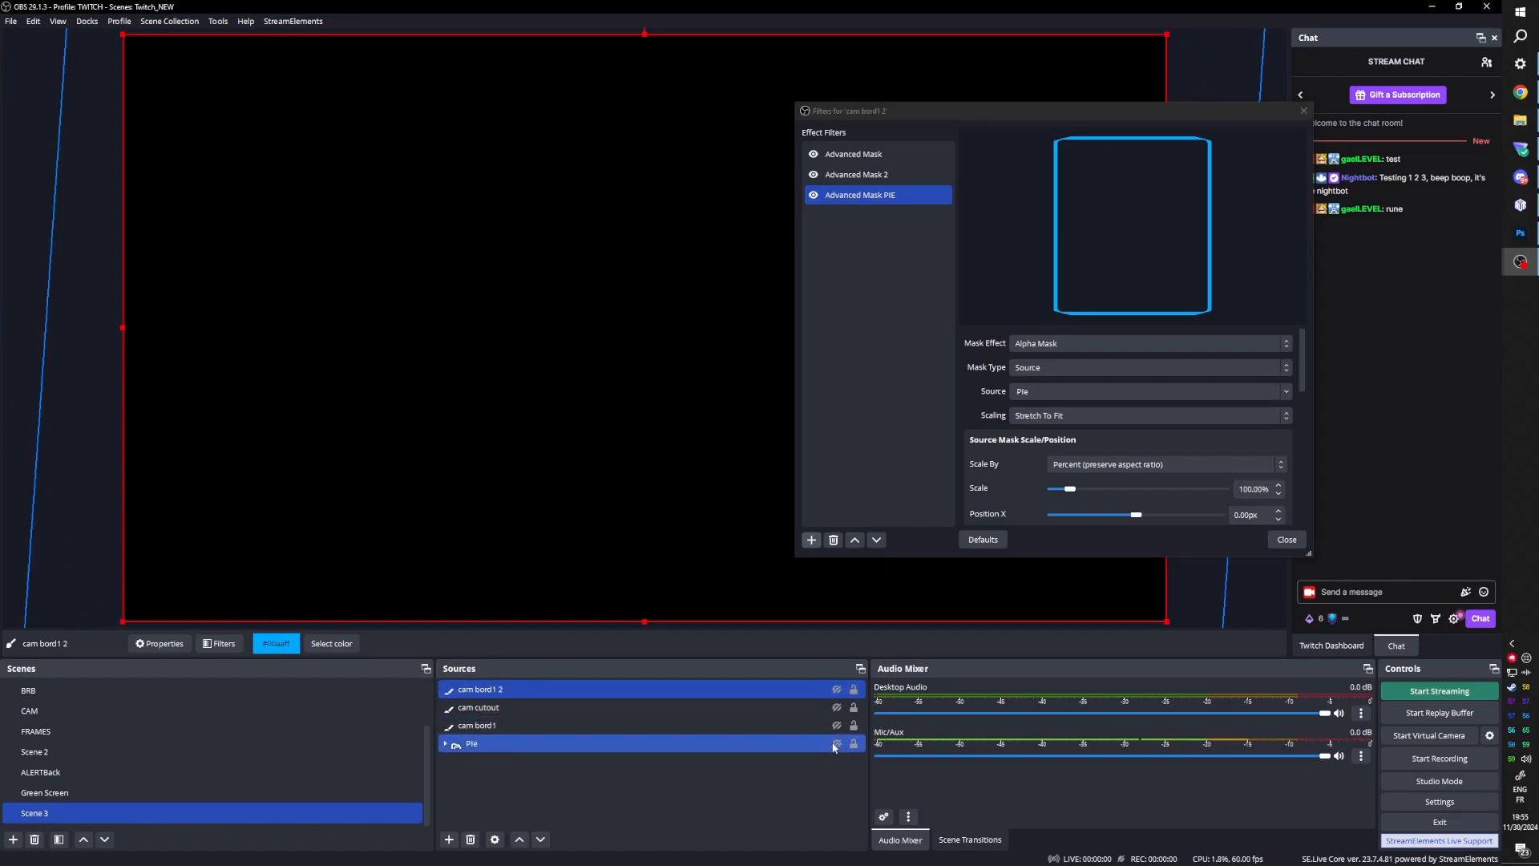
click(836, 744)
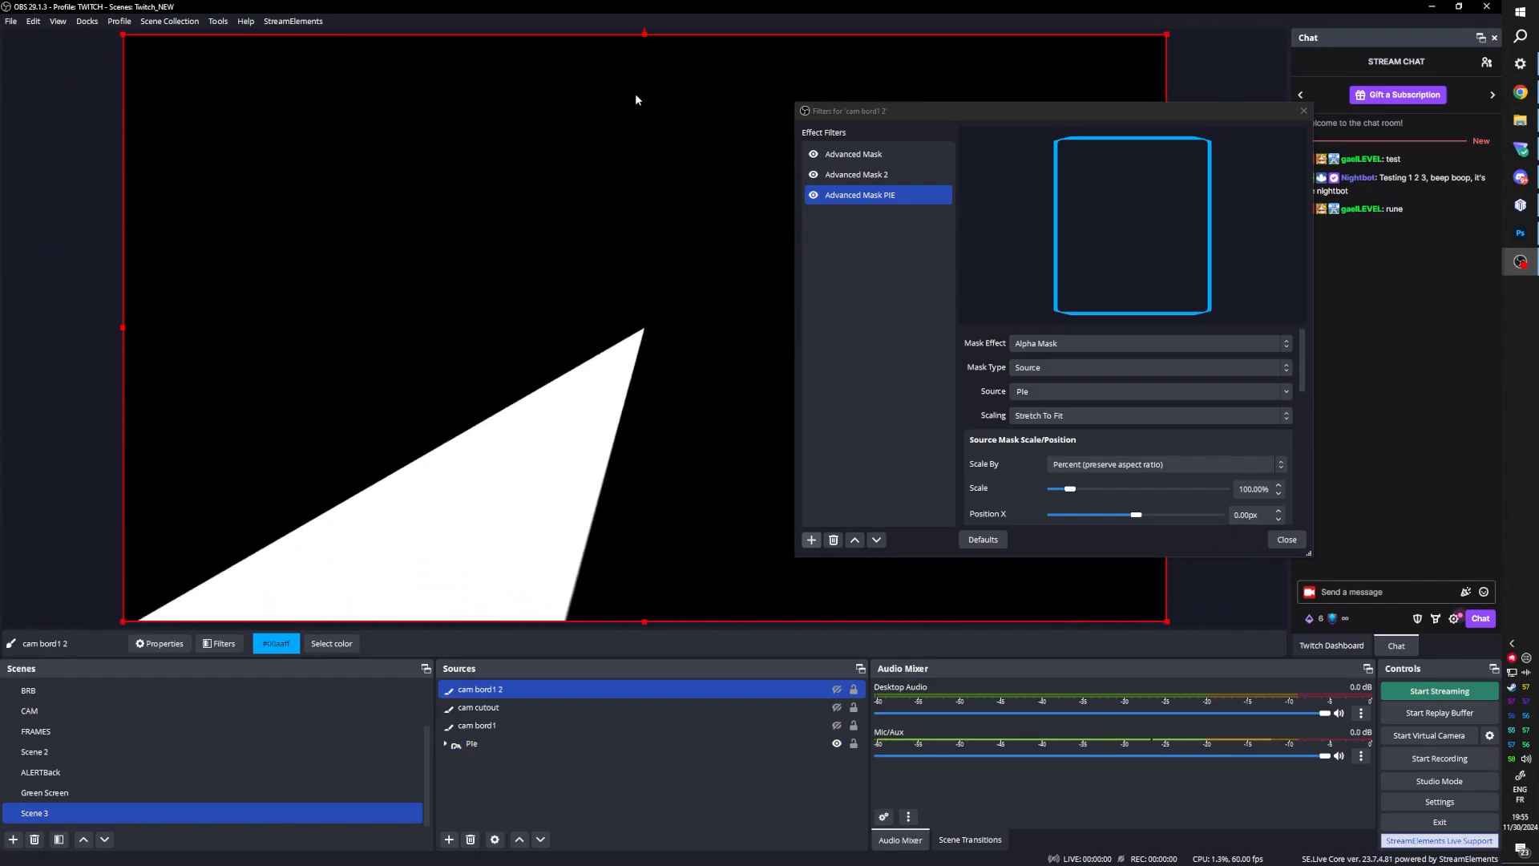
drag(1095, 112, 1031, 142)
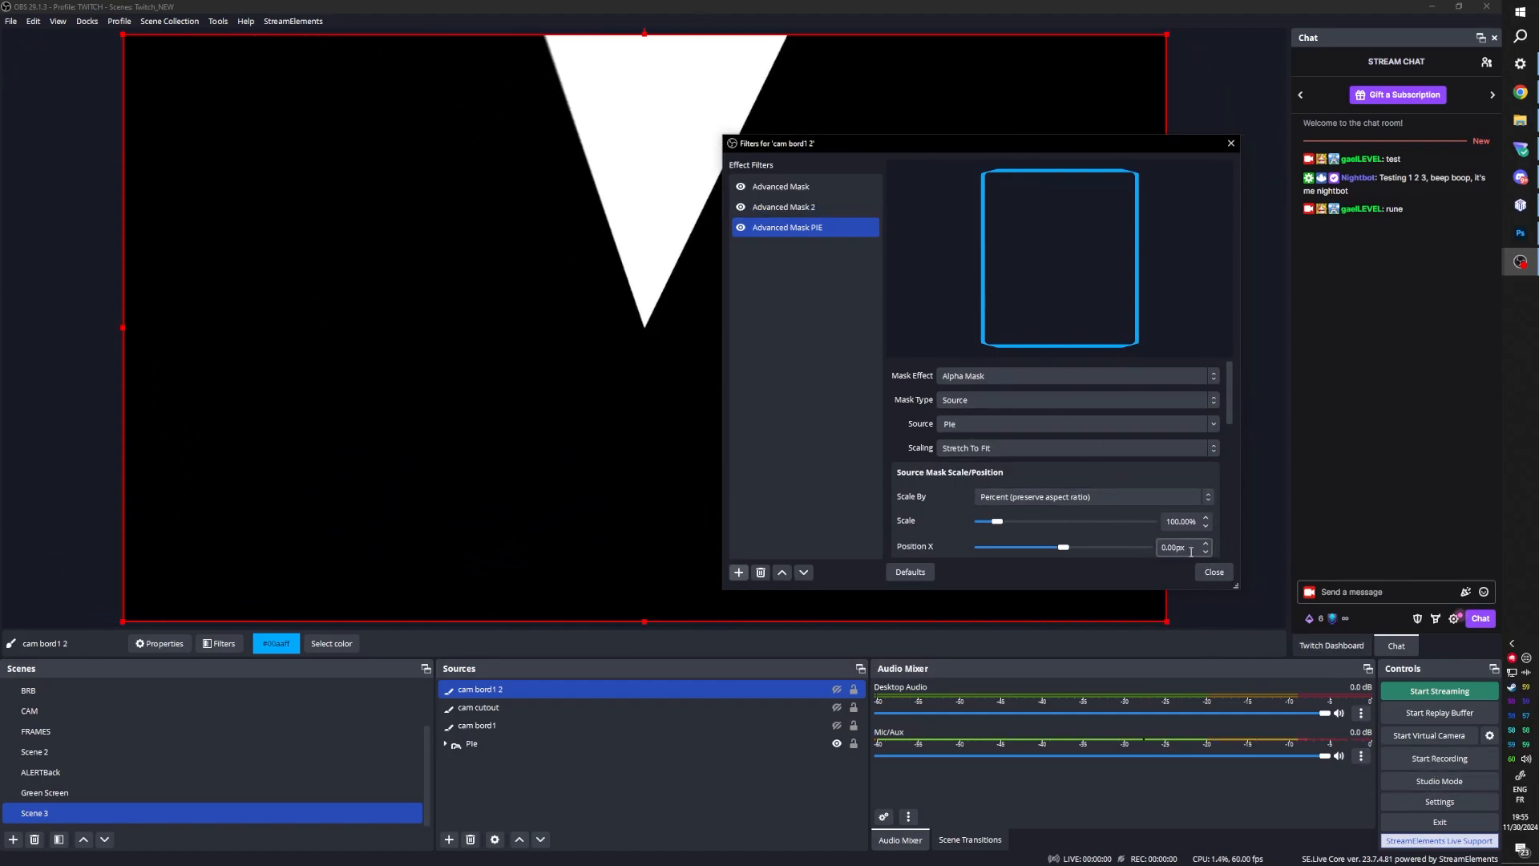
ctrl+click(491, 745)
ctrl+click(493, 749)
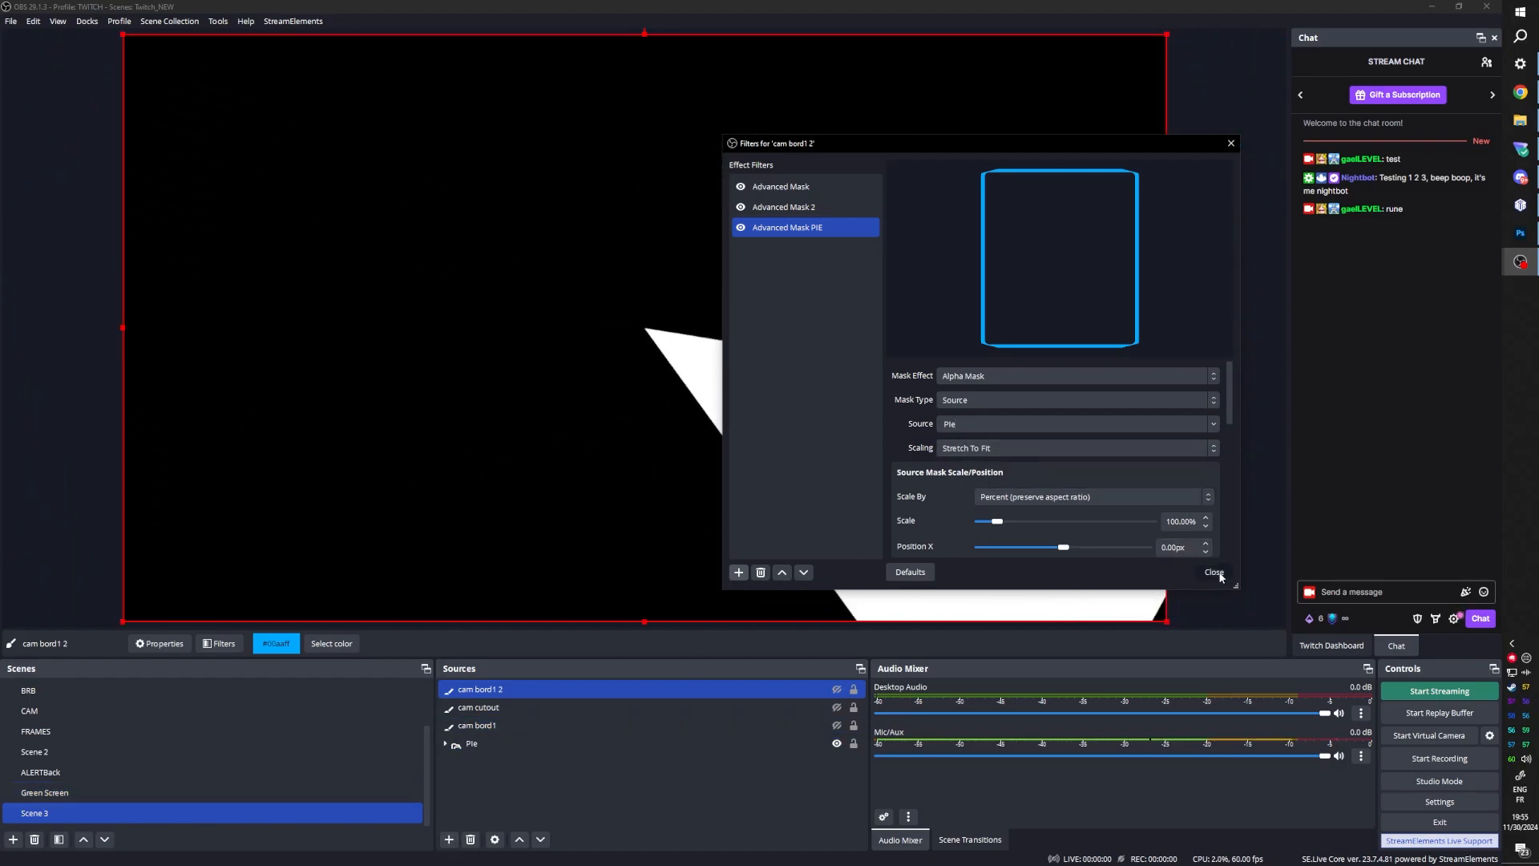
click(1213, 573)
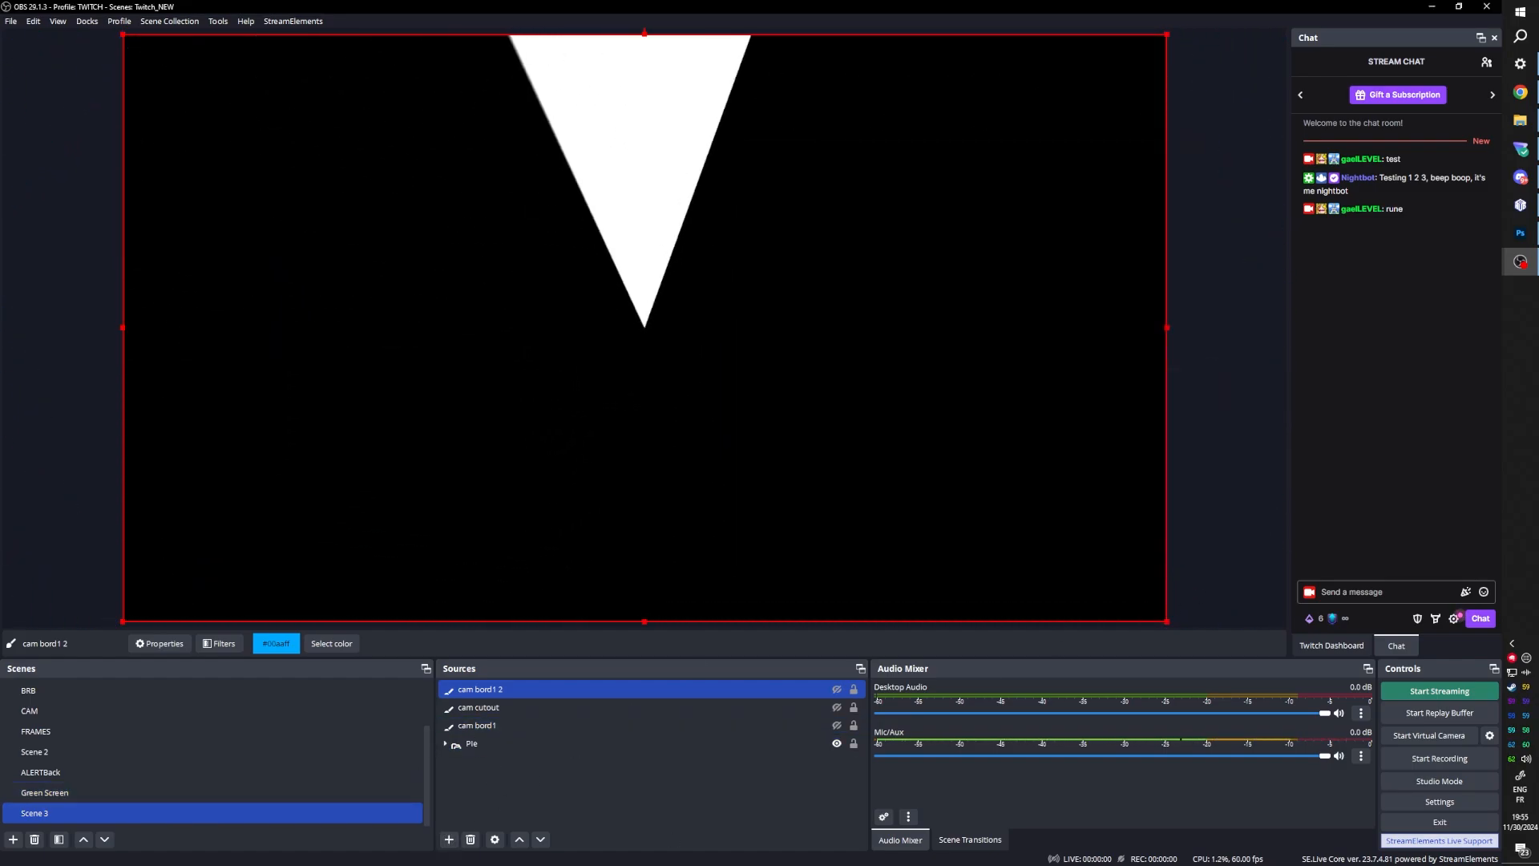
Step: Add a Source Clone source named Source Clone pie to the scene
click(449, 839)
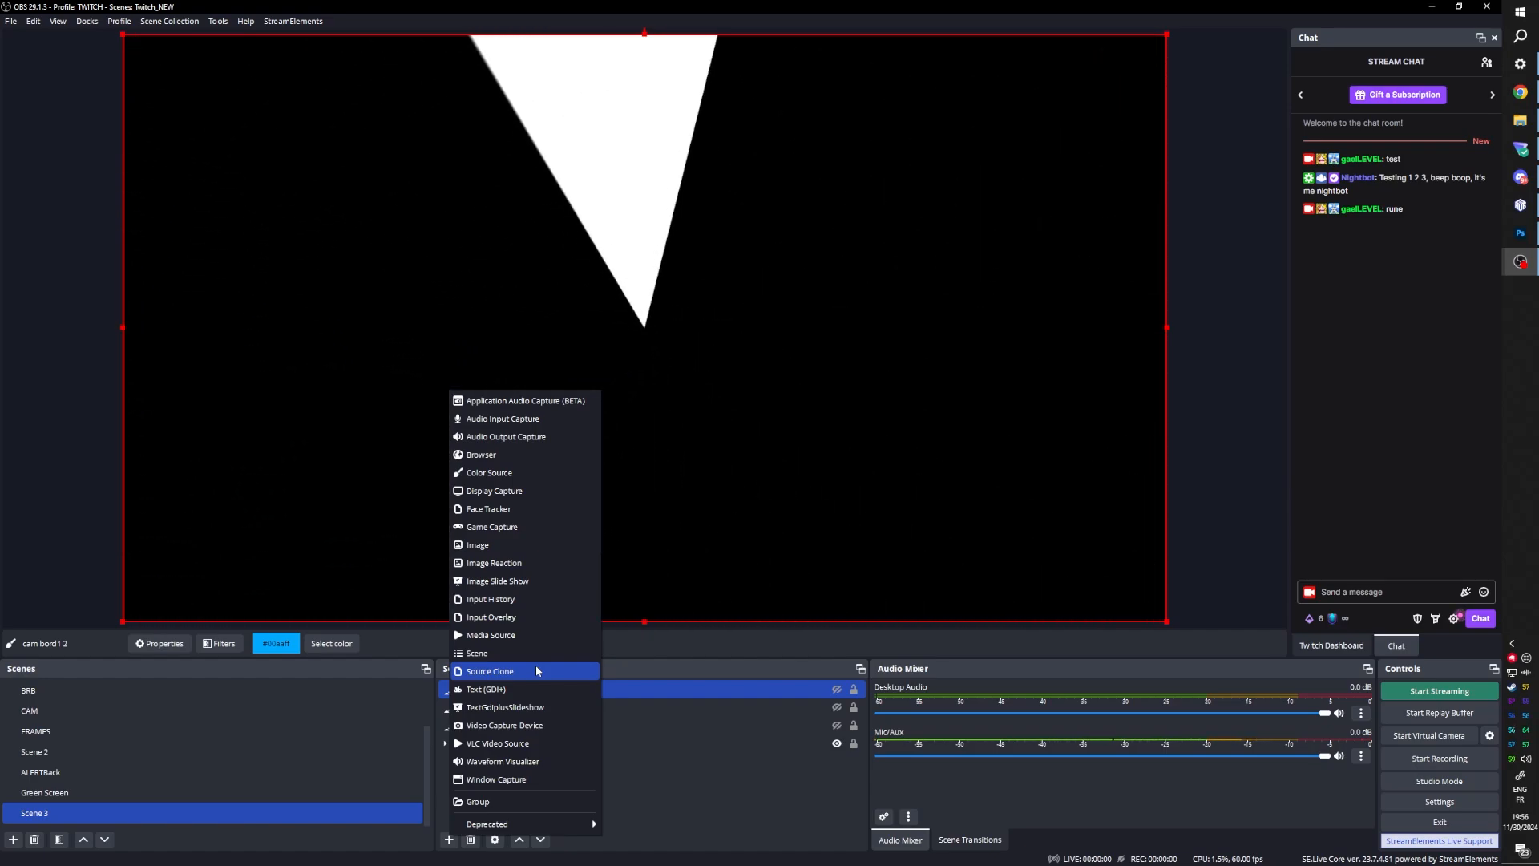
click(536, 667)
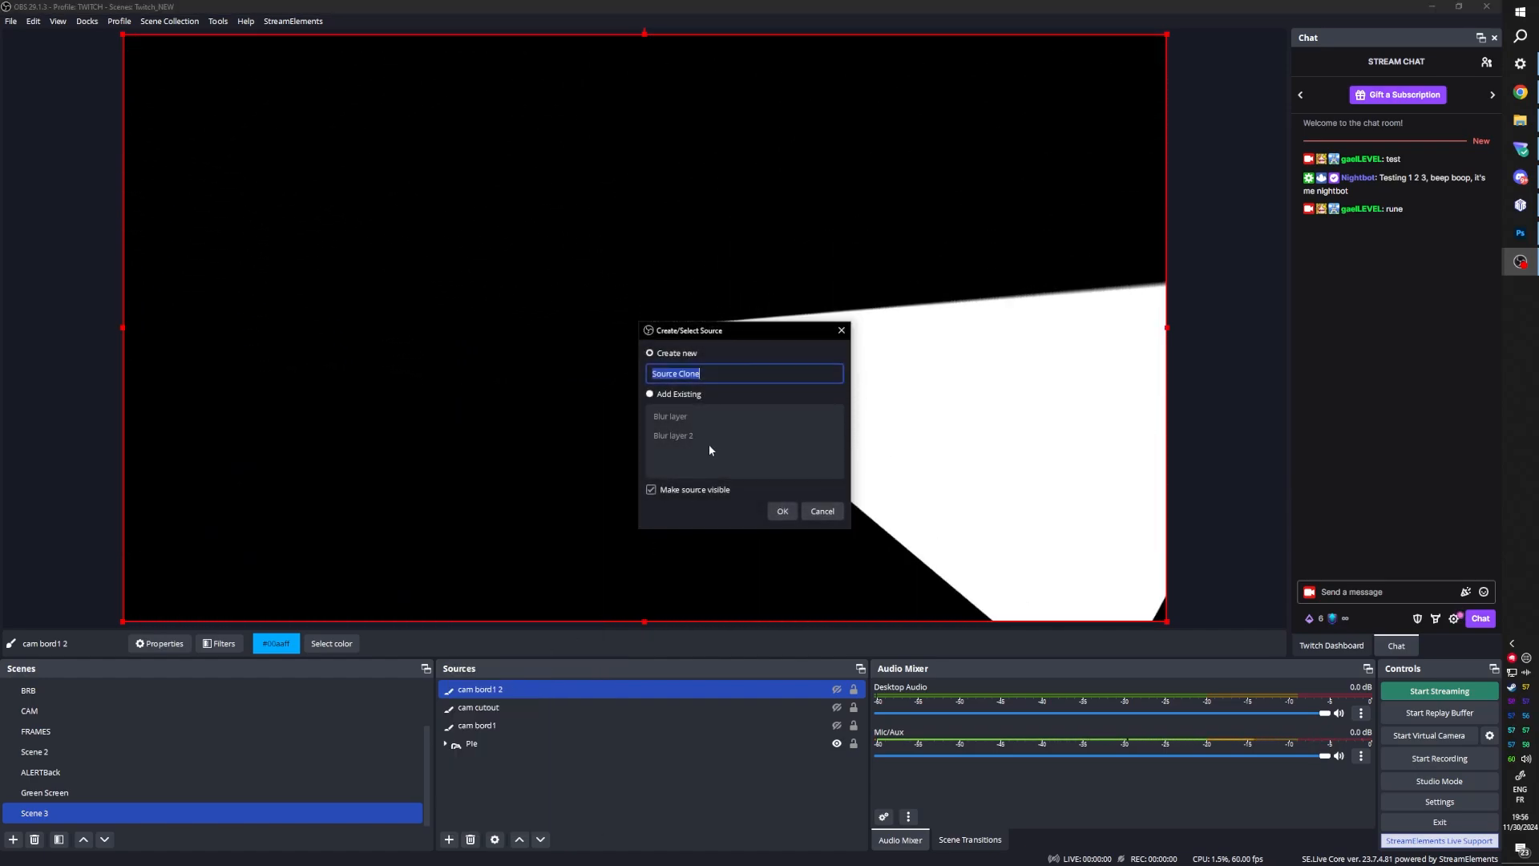
key(Right)
text(pie)
click(785, 513)
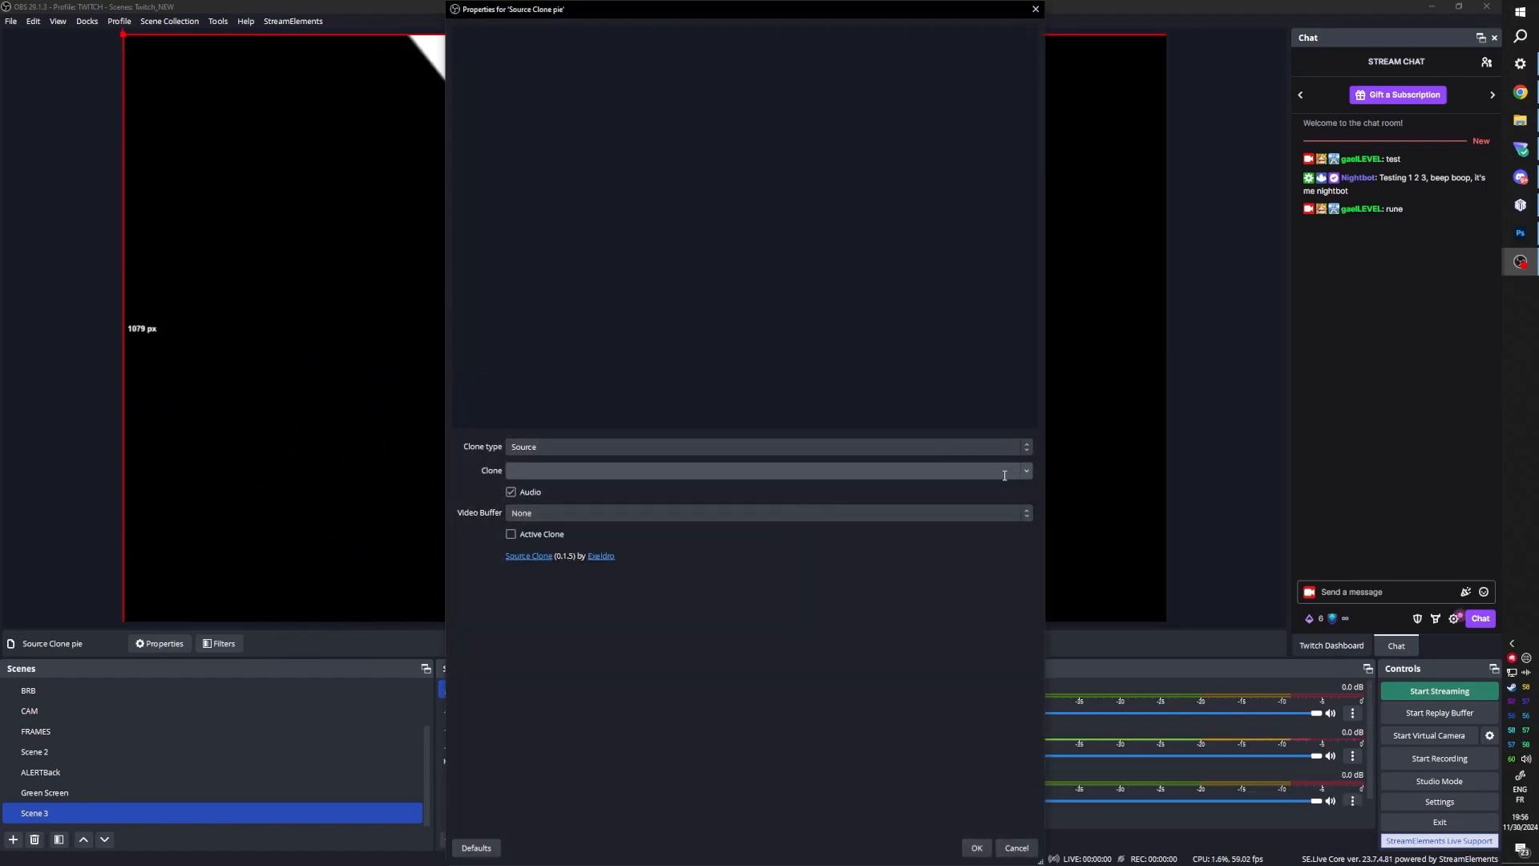
Step: Try Pie as the cloned source with clone type Source, then cancel the clone's properties
click(1027, 470)
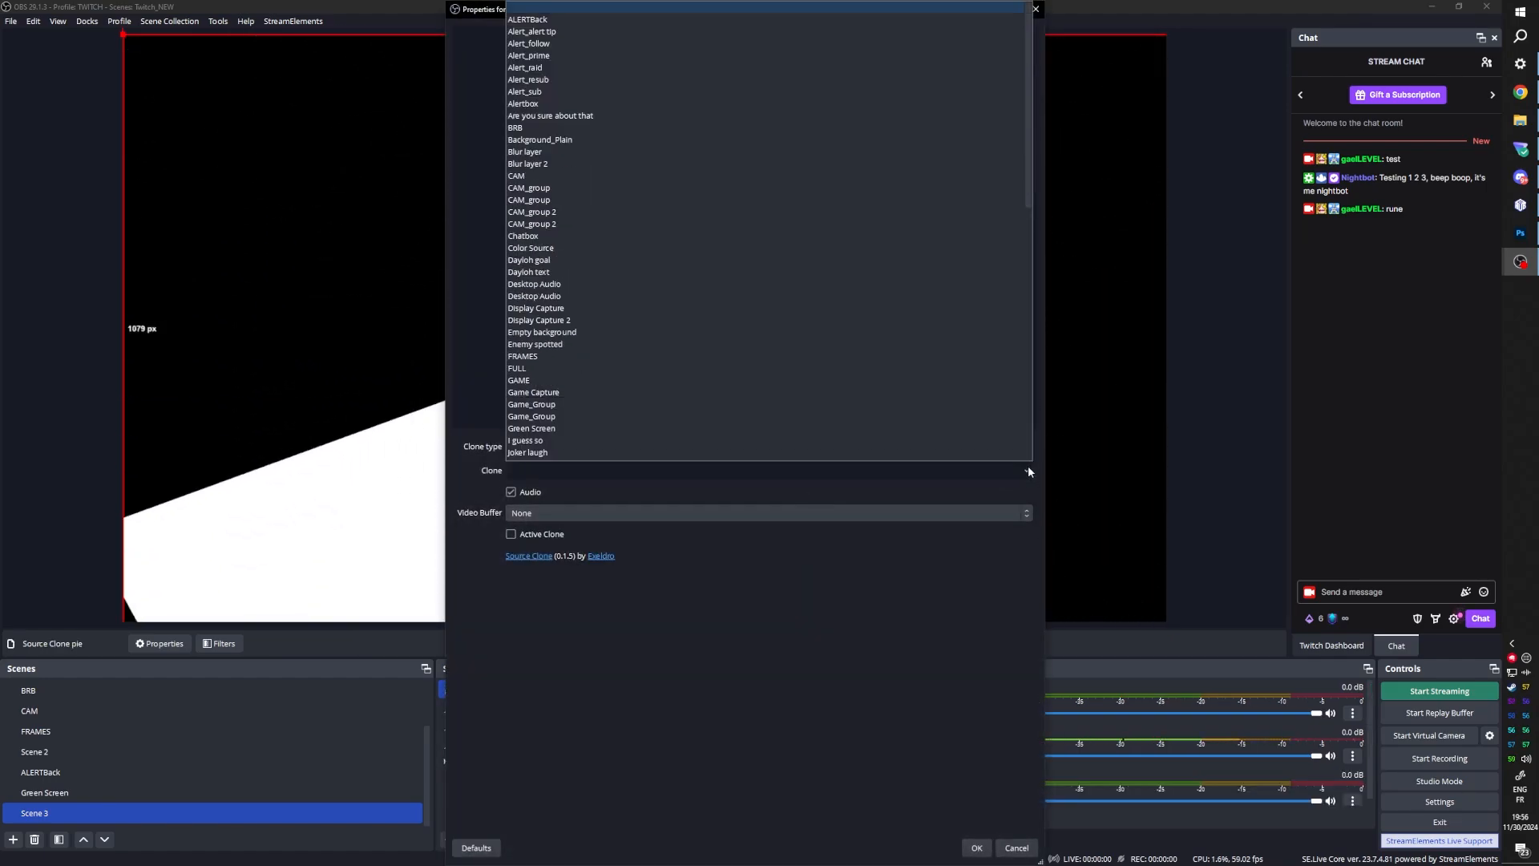
click(1028, 471)
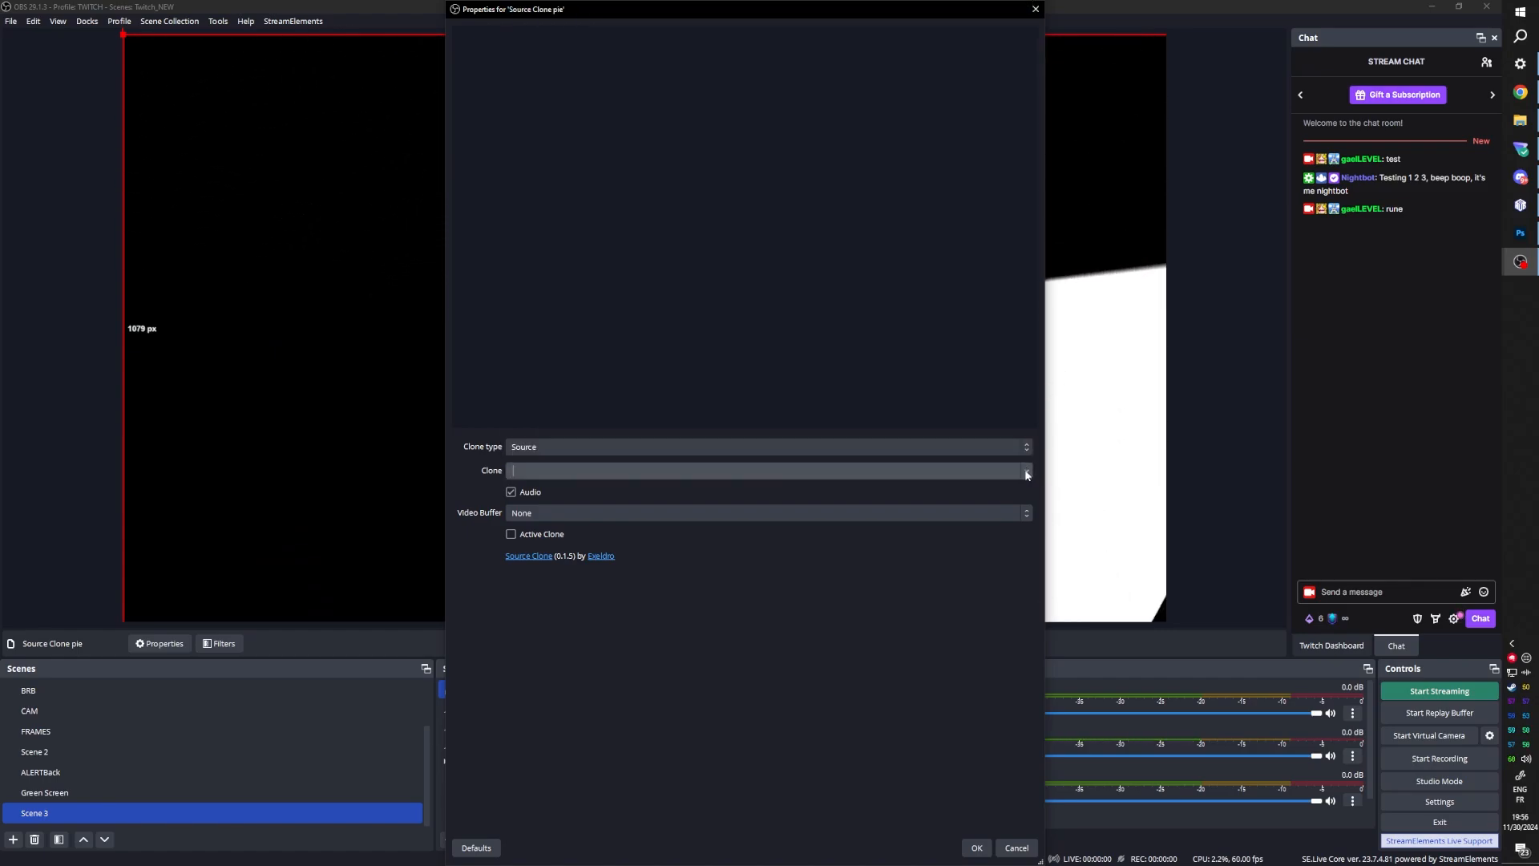
click(1026, 446)
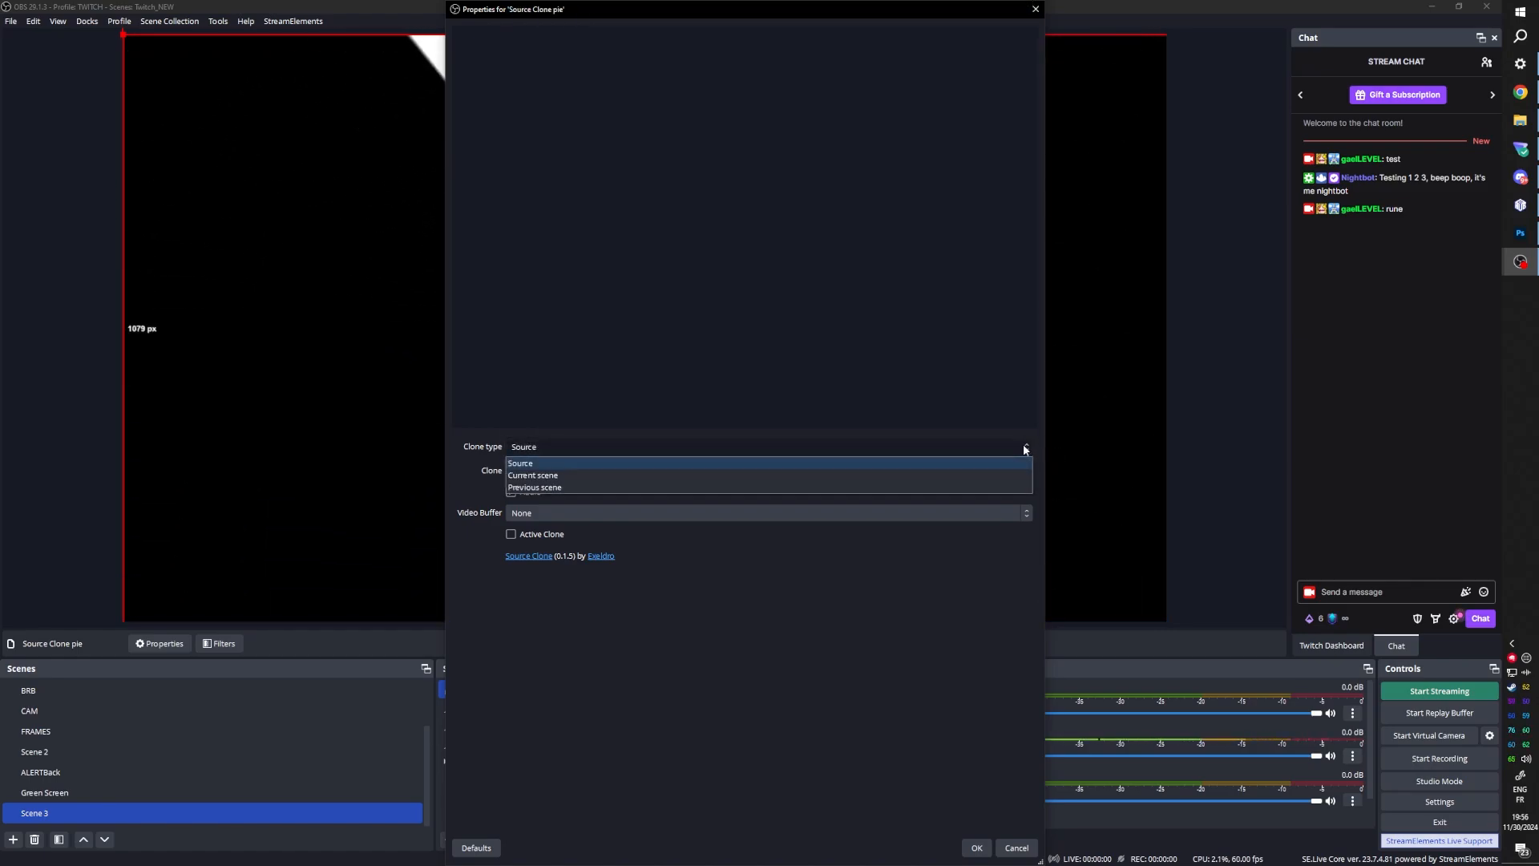
click(1024, 446)
click(1023, 471)
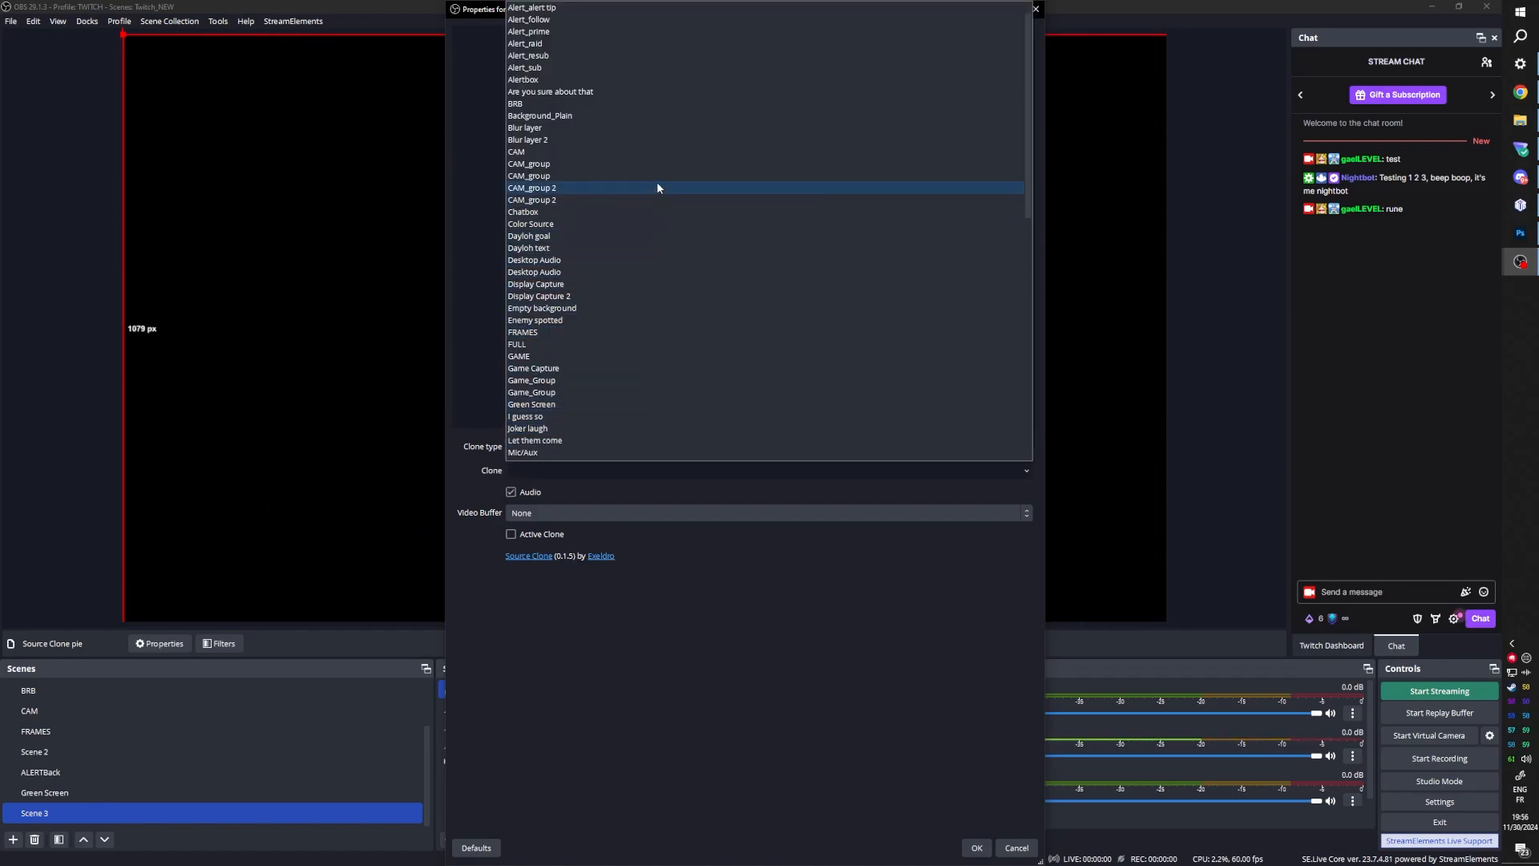
scroll(656, 182, down, 2)
scroll(657, 181, down, 3)
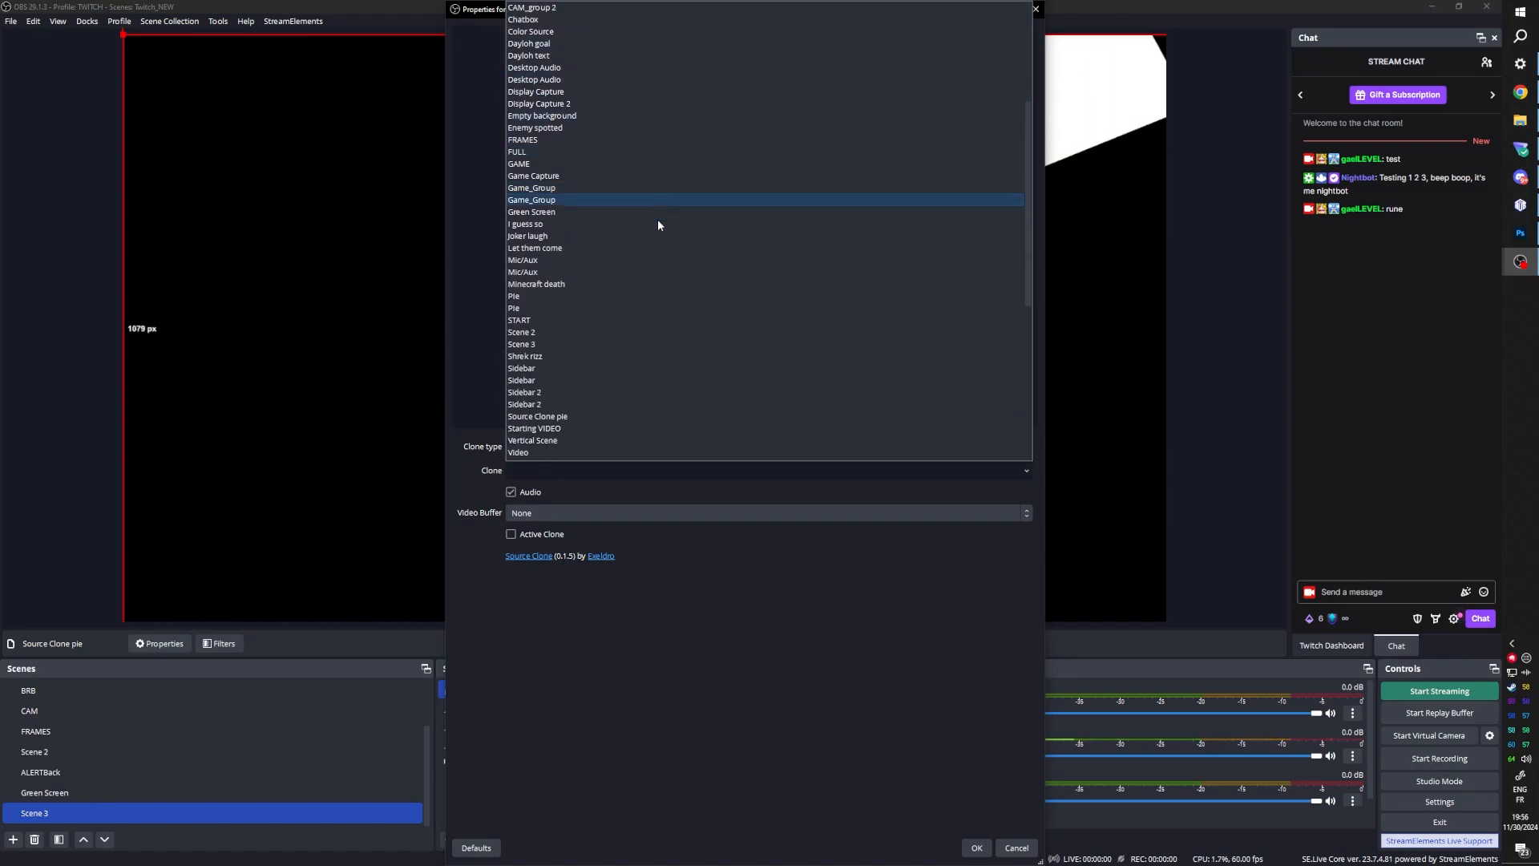
click(618, 297)
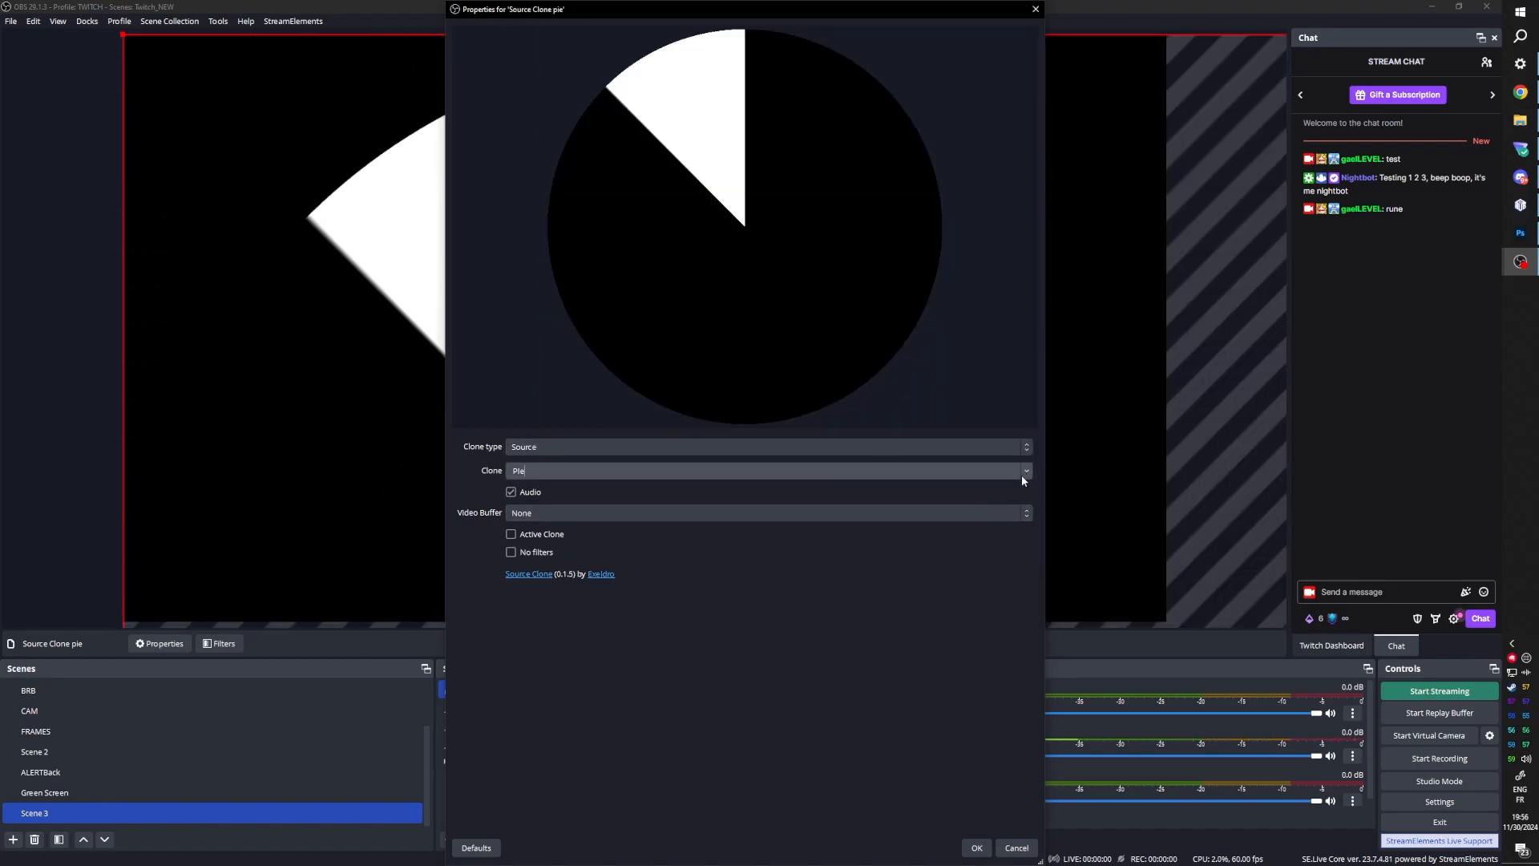
scroll(1021, 476, down, 2)
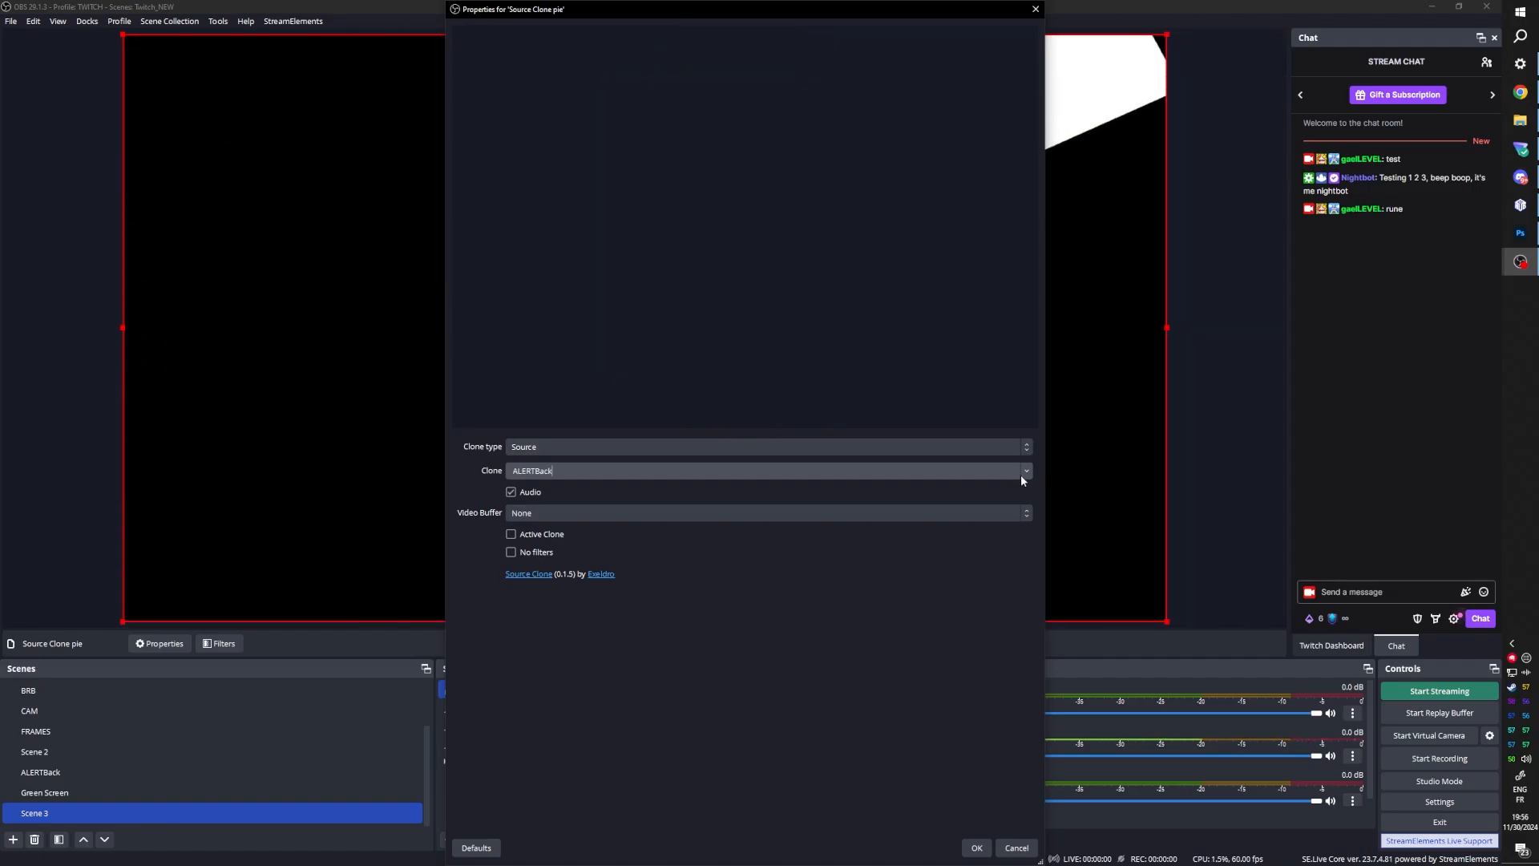
scroll(1021, 475, up, 2)
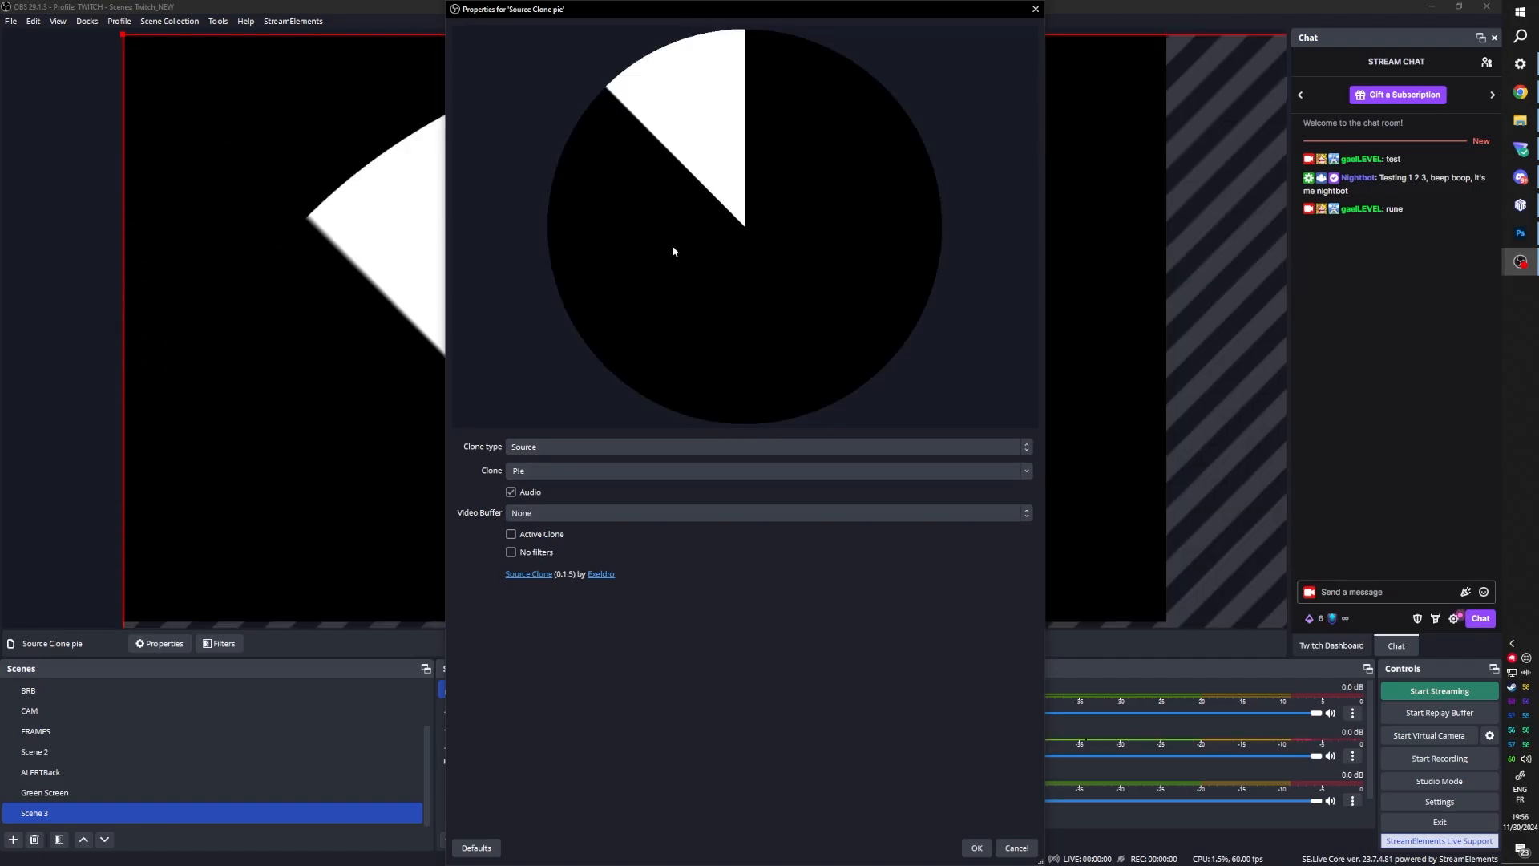
click(1017, 847)
Step: Remove the Source Clone pie source from the scene
click(485, 711)
click(492, 693)
key(Delete)
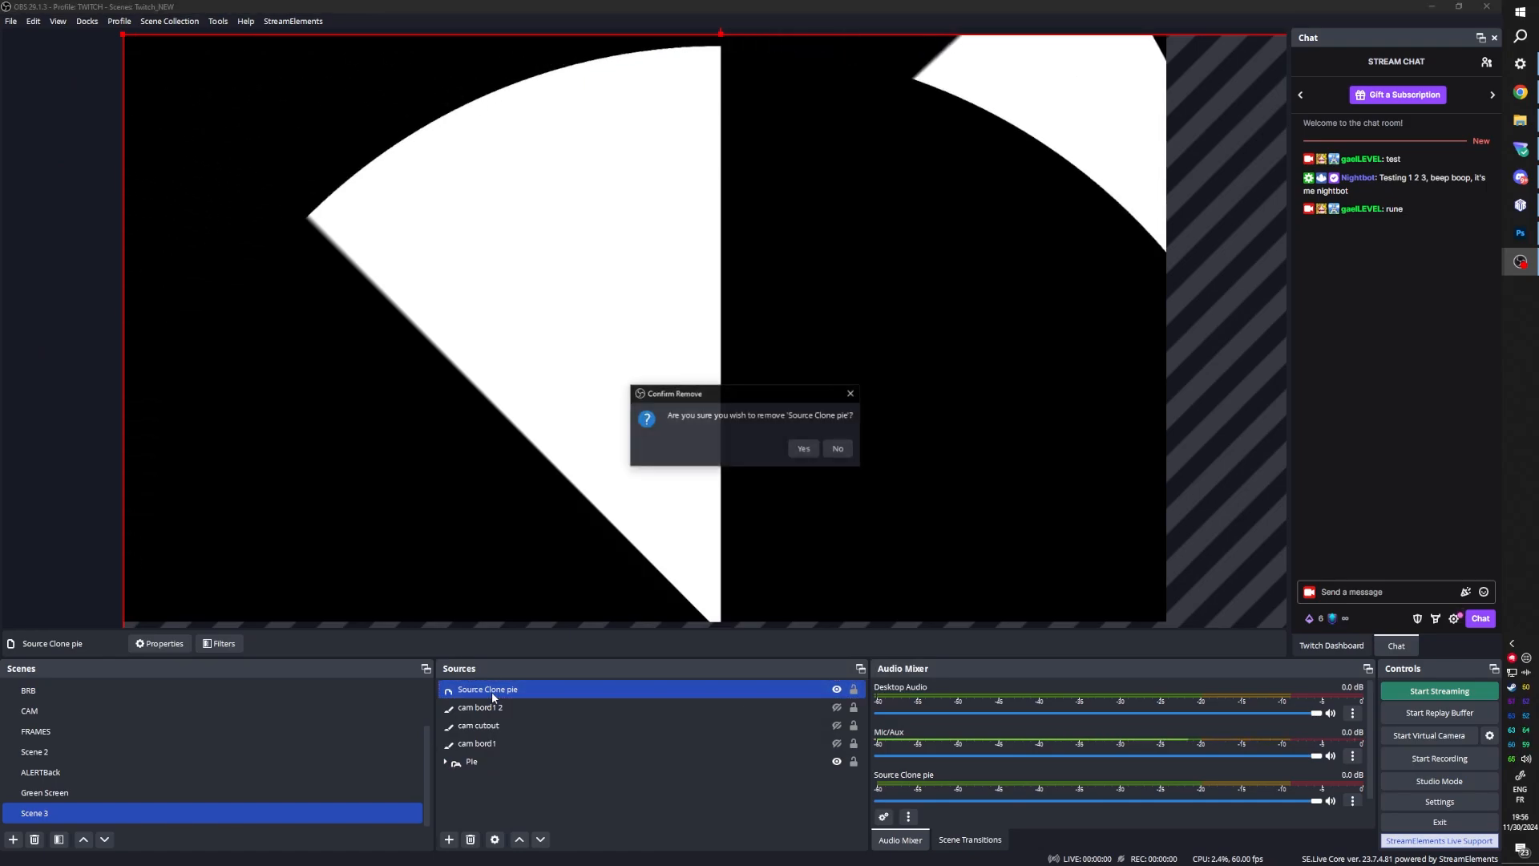
key(Return)
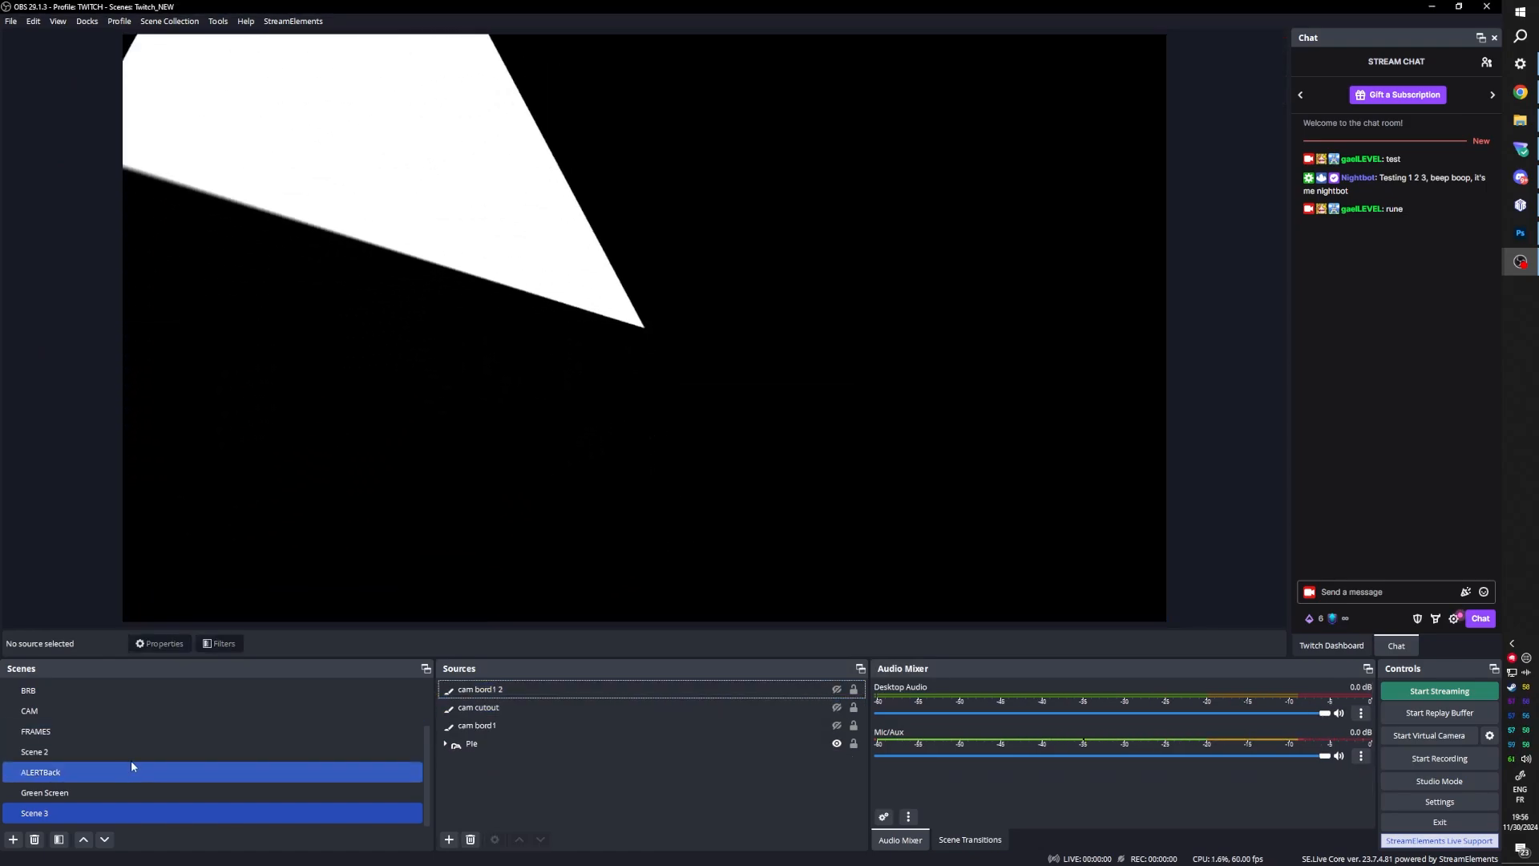
Step: Create a new scene named Scene 4 and return to Scene 3
click(13, 839)
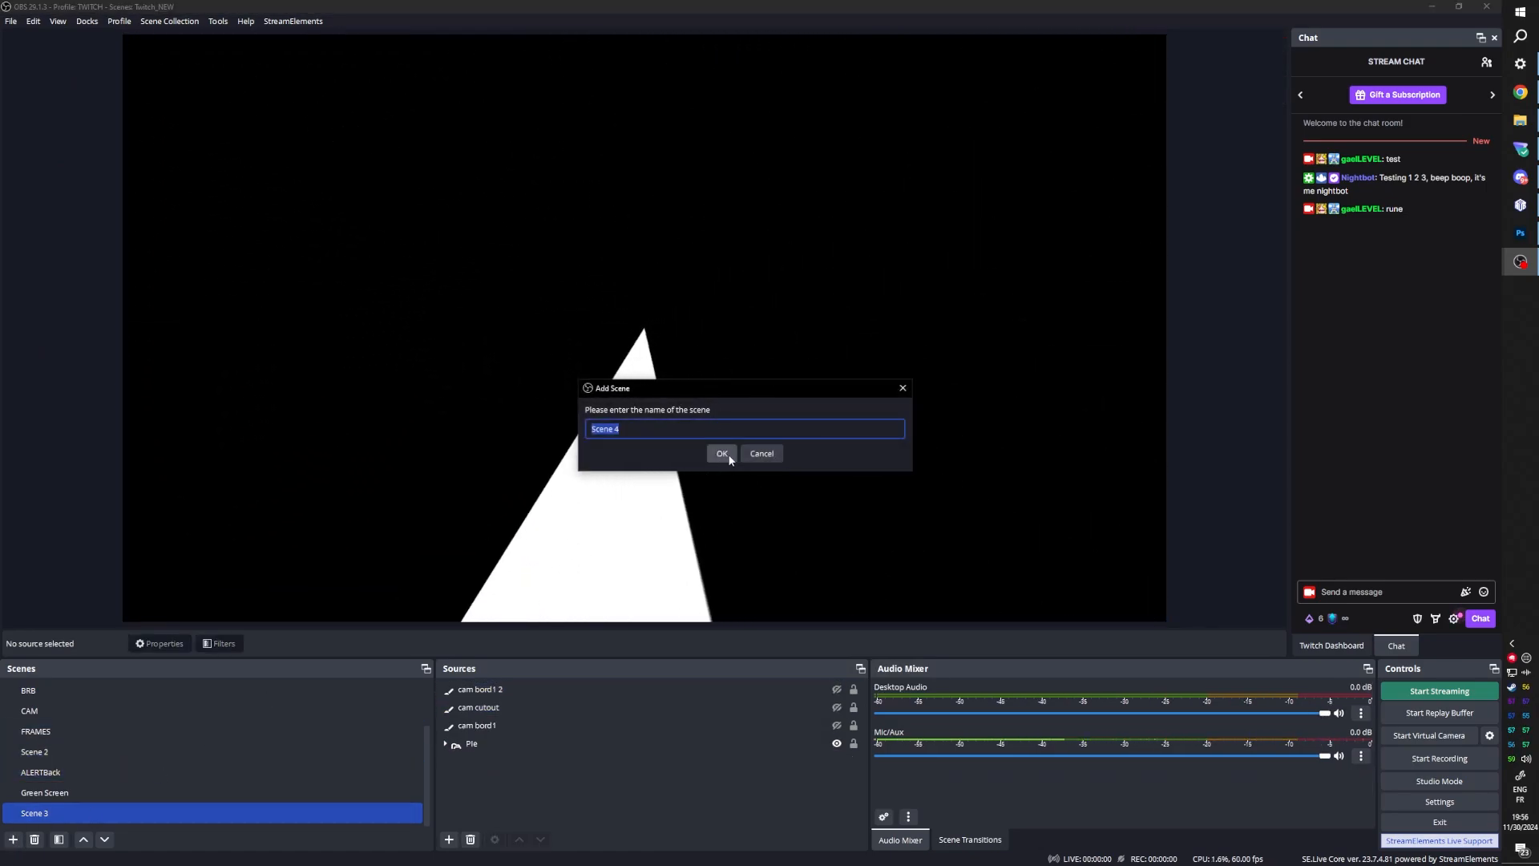
click(728, 454)
click(98, 792)
Step: Copy cam bord1 2, cam cutout and cam bord1 from Scene 3 and paste them into Scene 4 as references
click(513, 725)
click(502, 689)
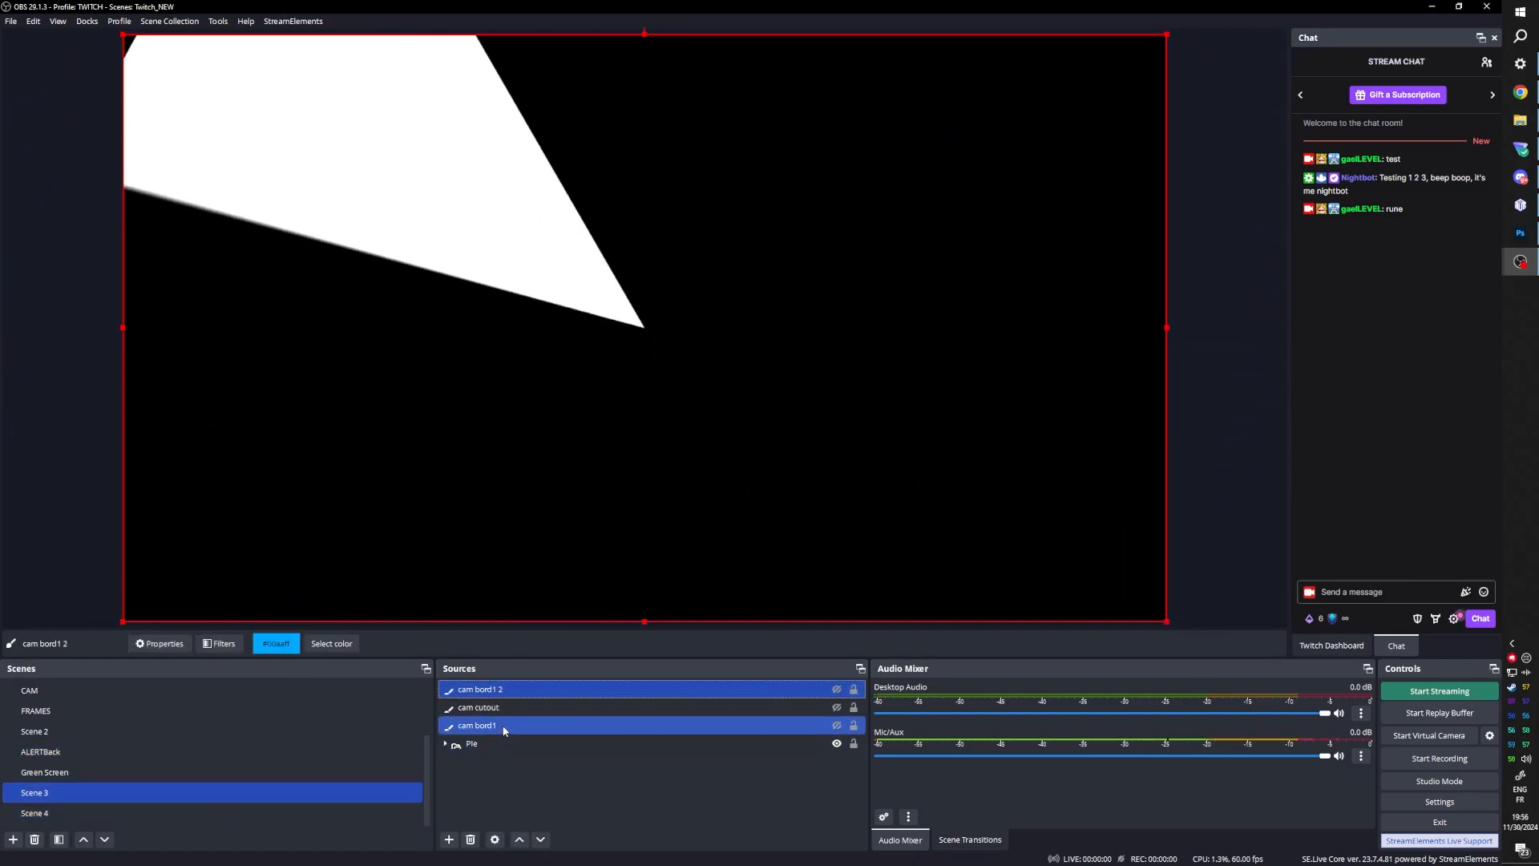
shift+click(502, 725)
right_click(503, 725)
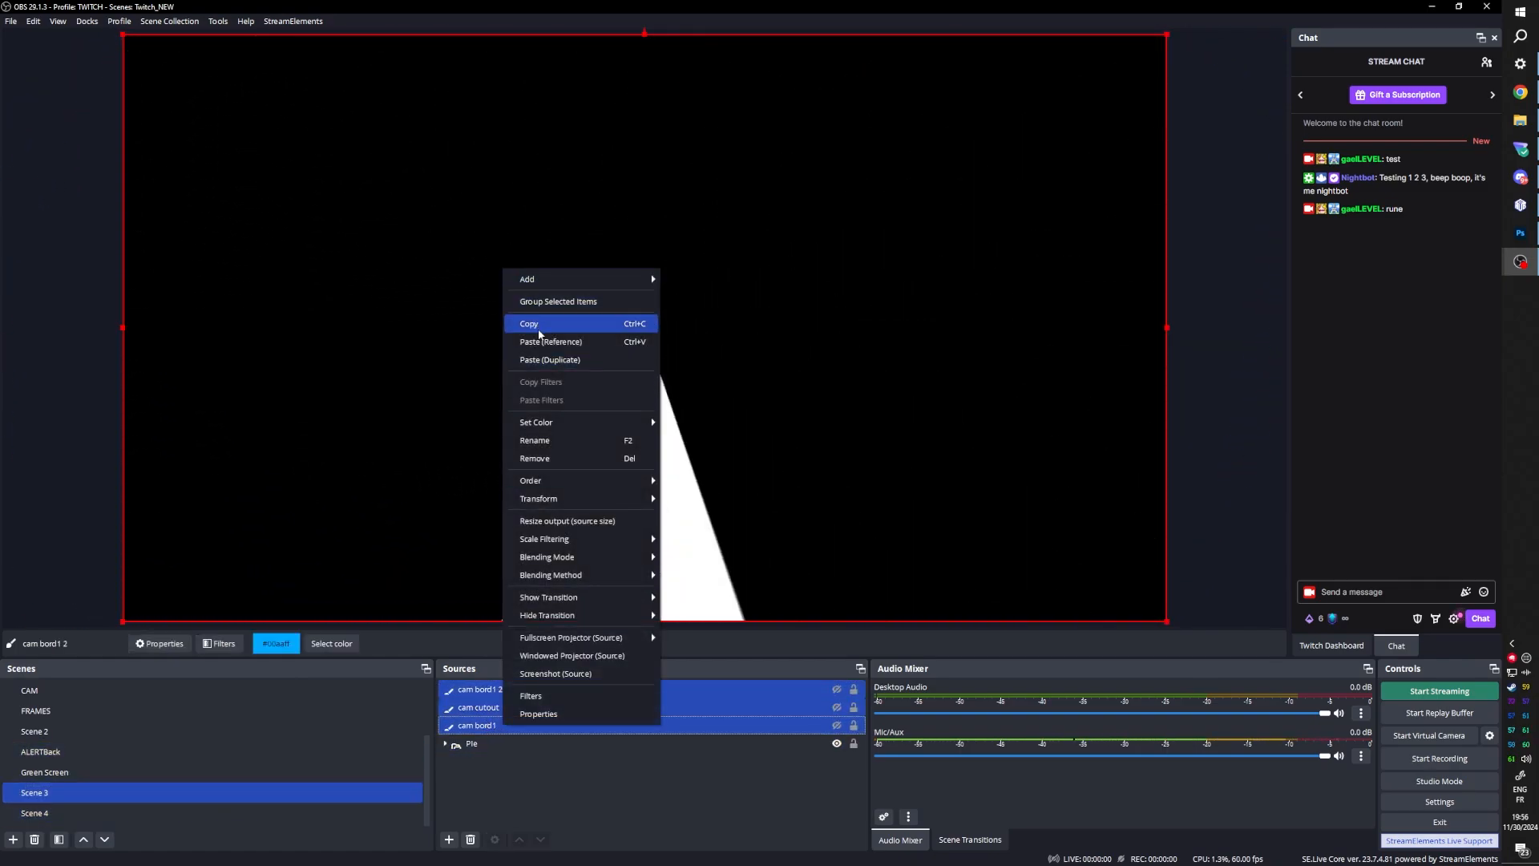
click(539, 323)
click(128, 811)
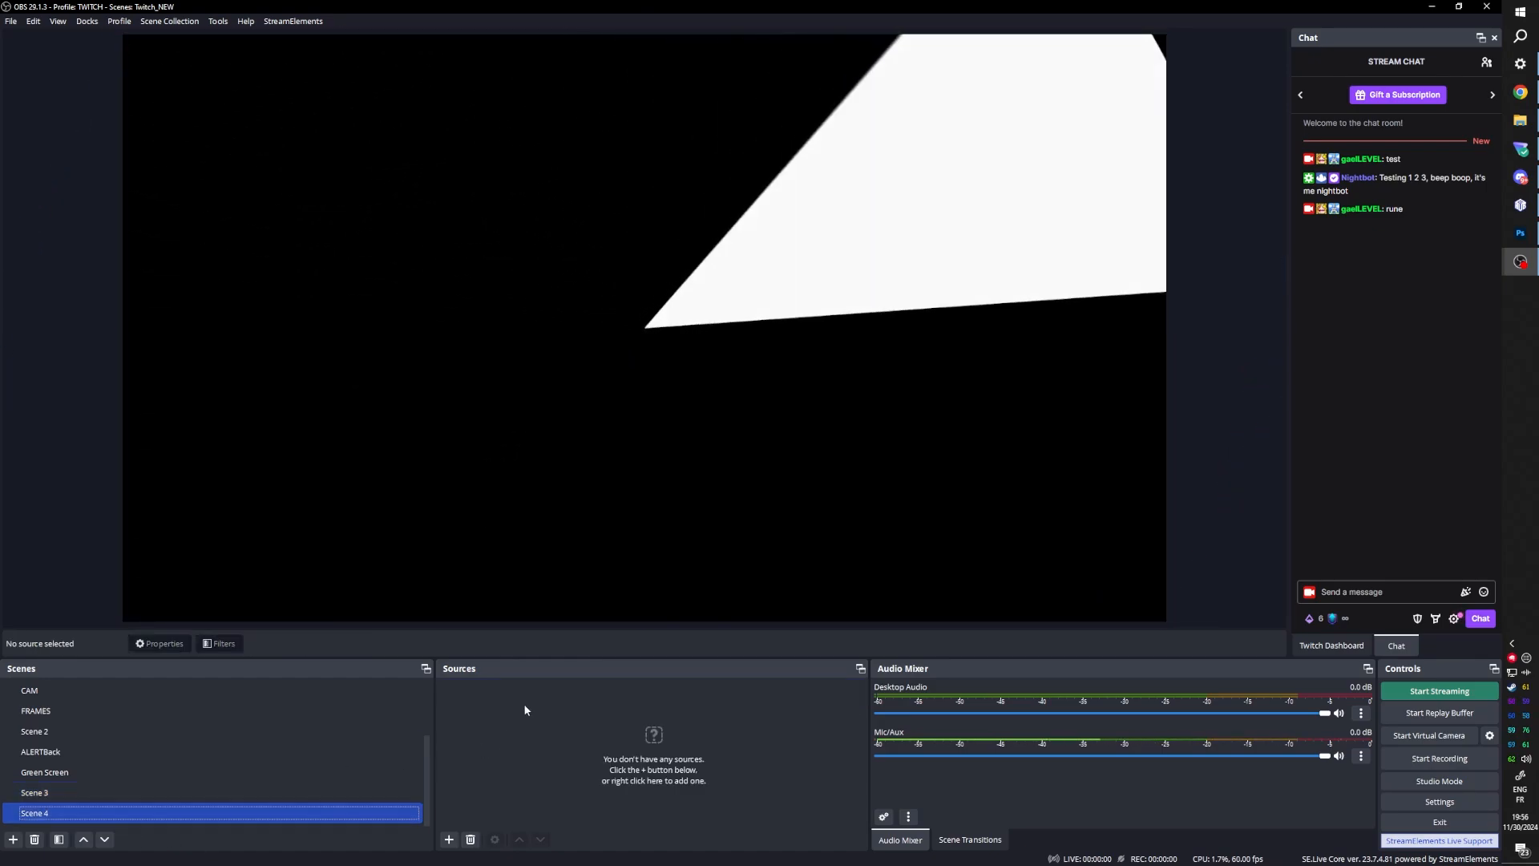
right_click(519, 694)
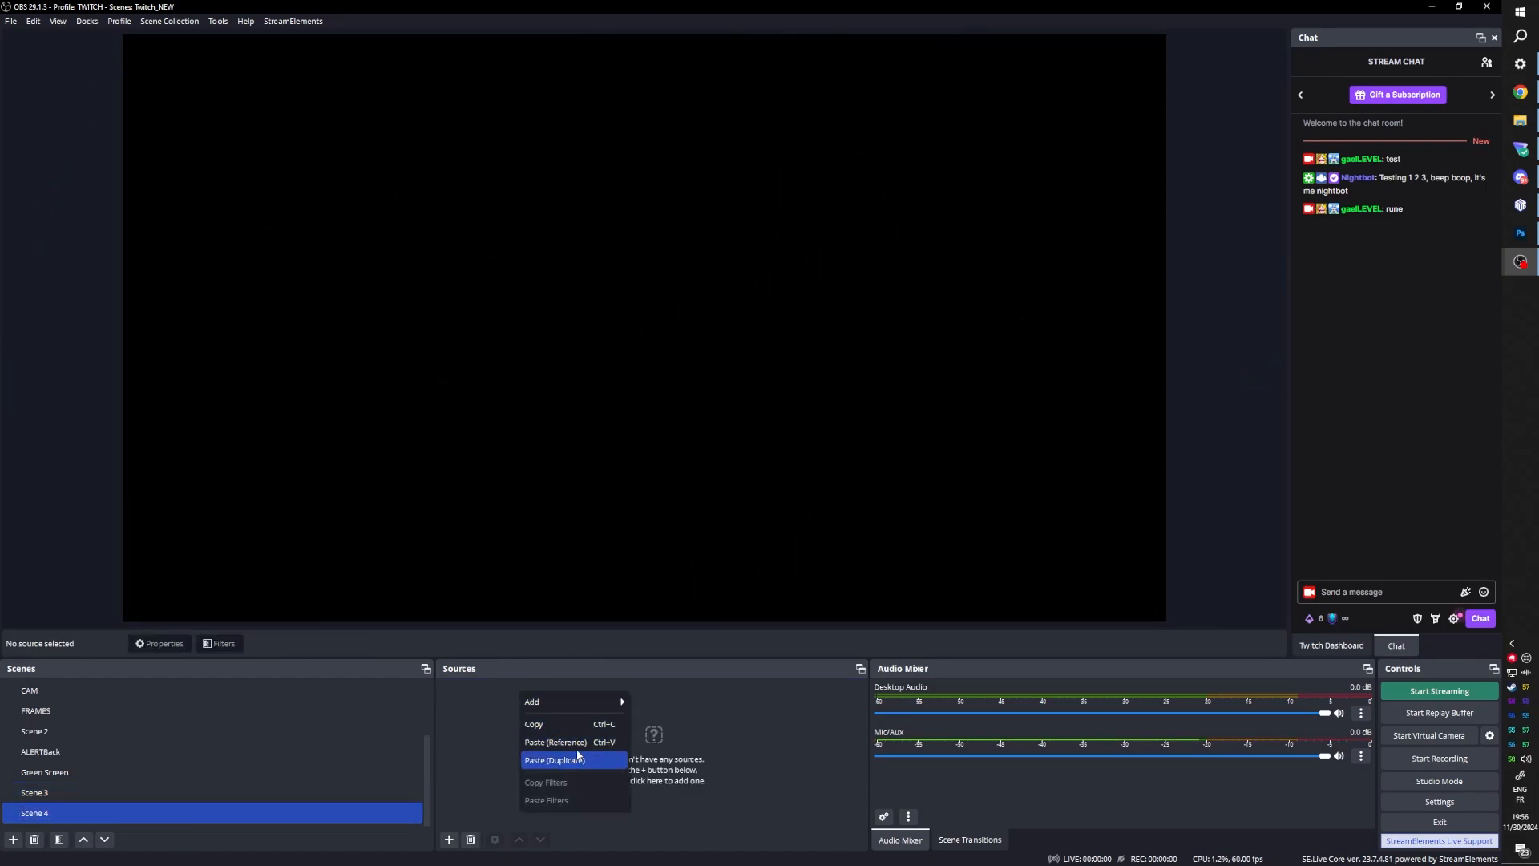
click(582, 746)
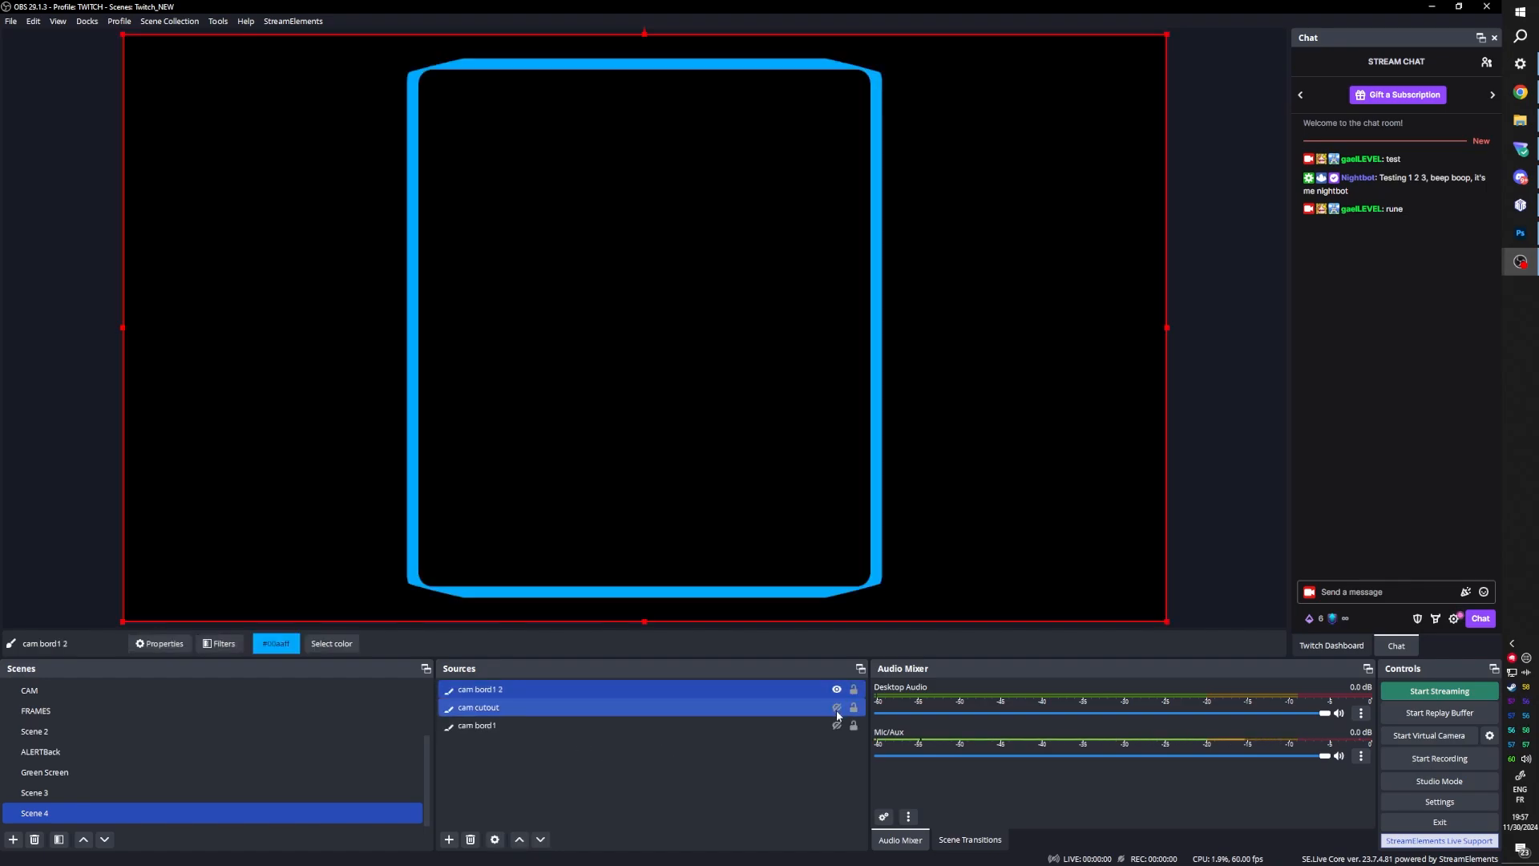
Step: Make the cam cutout and cam bord1 sources visible in Scene 4
click(836, 708)
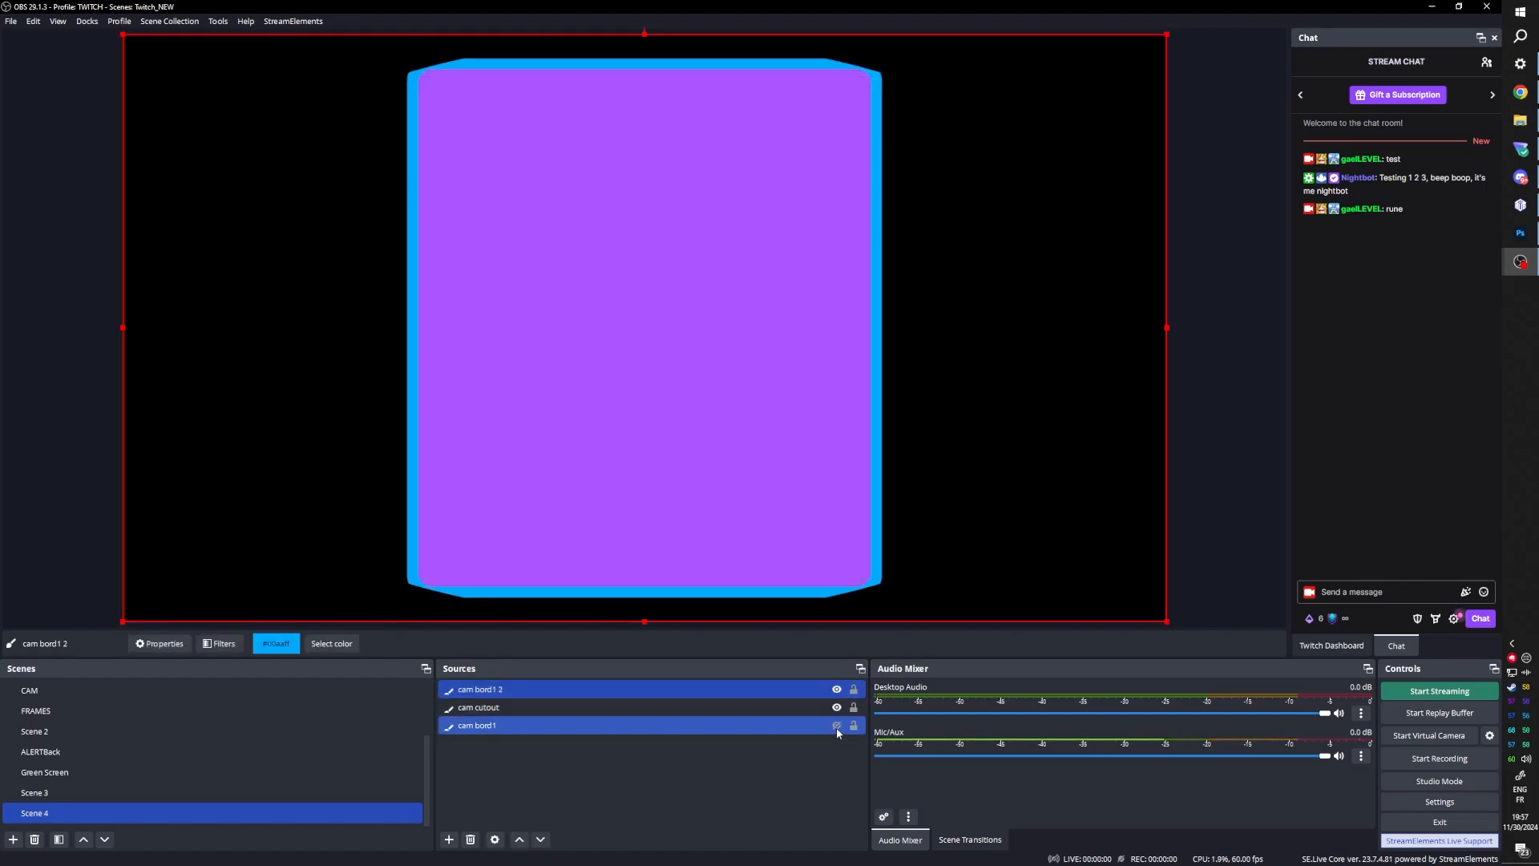
click(836, 726)
click(542, 784)
Step: Remove cam bord1 2, cam cutout and cam bord1 from Scene 3, keeping only the Pie group
click(132, 792)
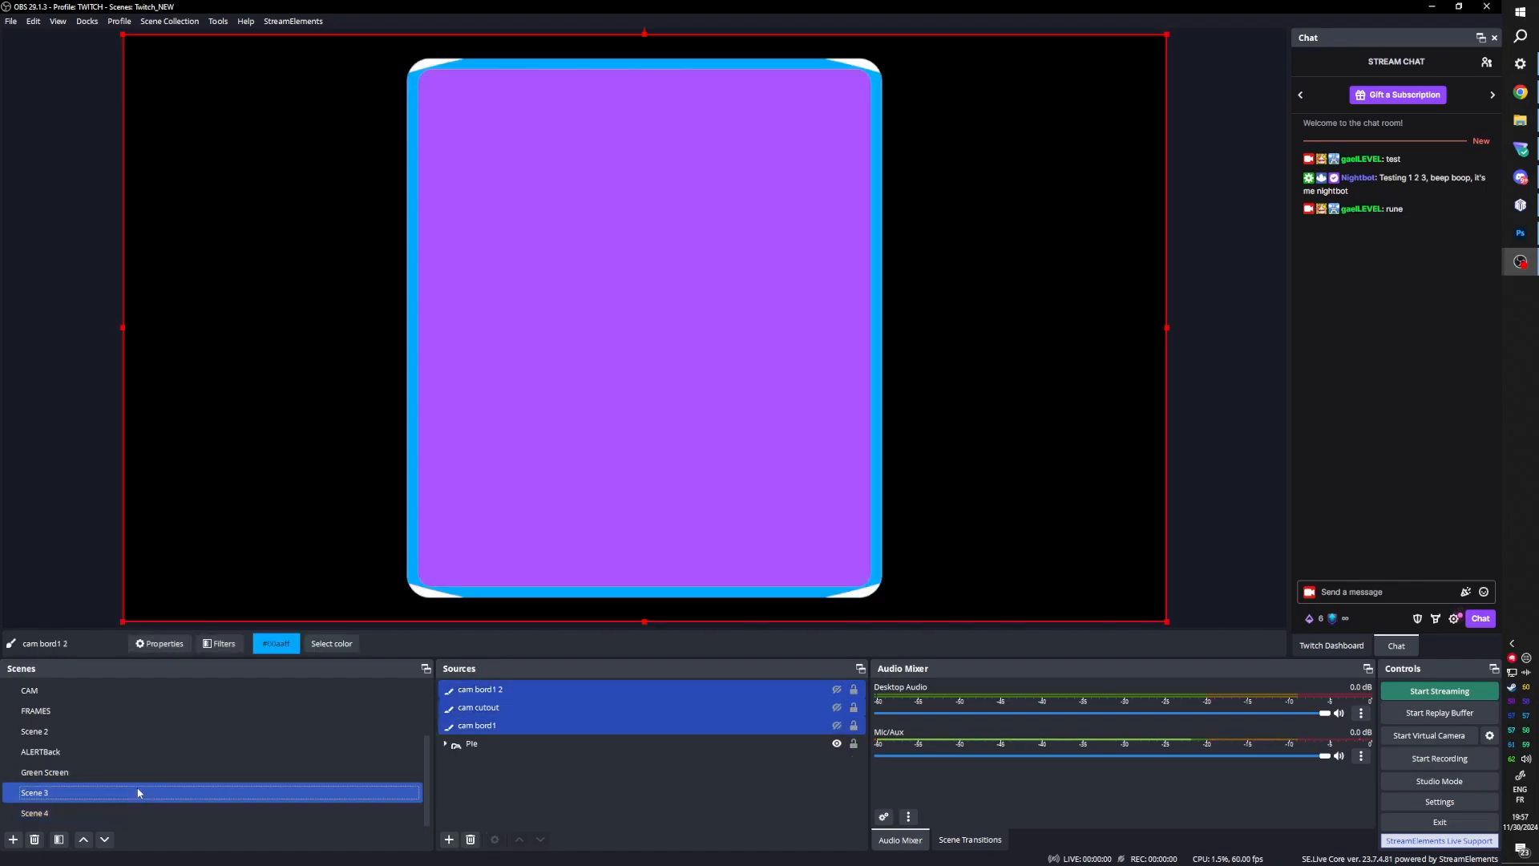
right_click(490, 725)
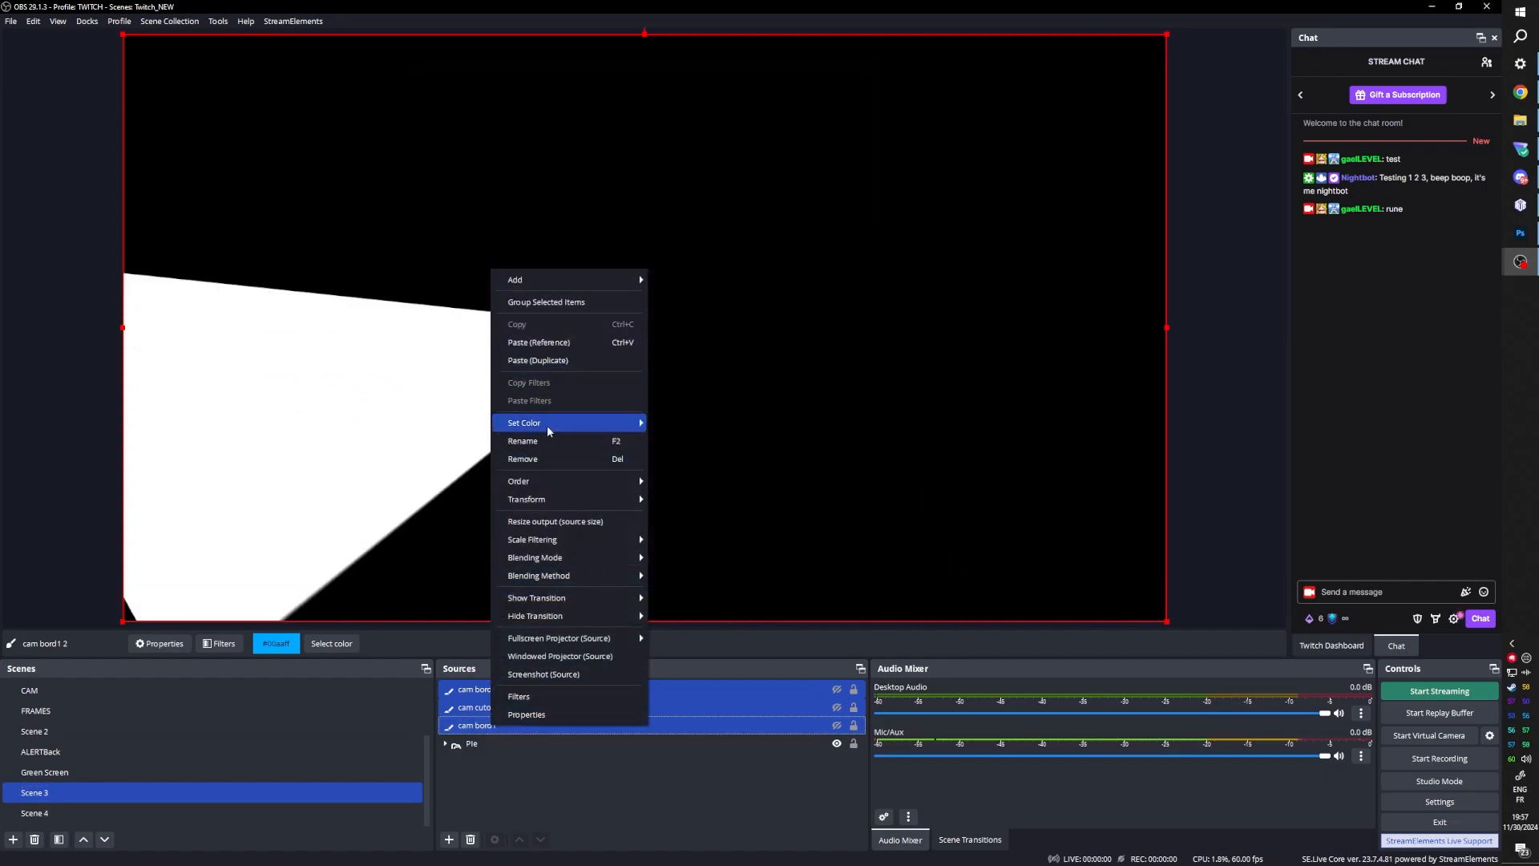
click(566, 459)
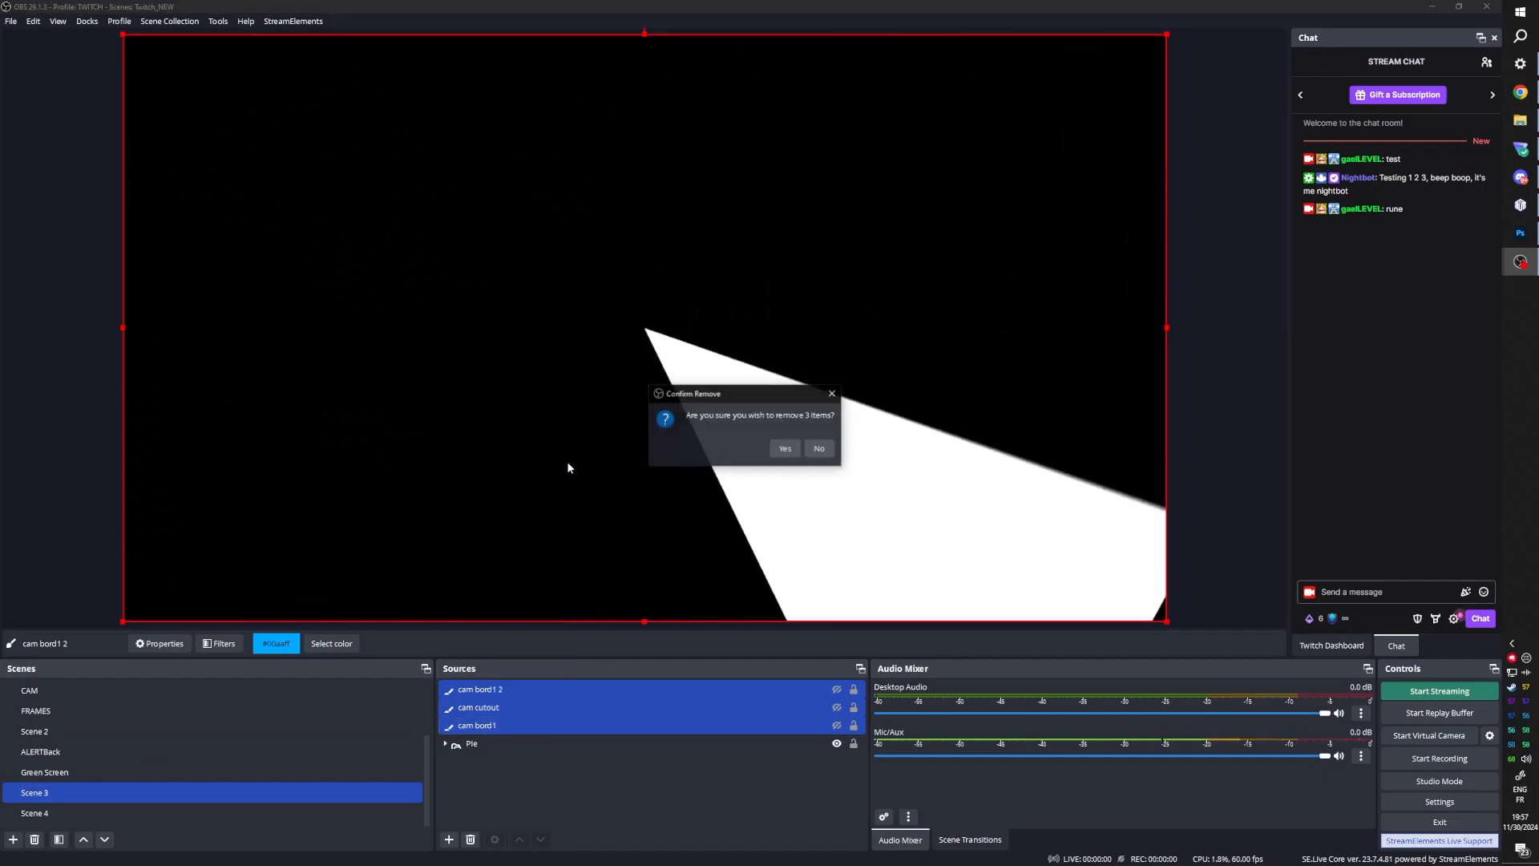
click(776, 449)
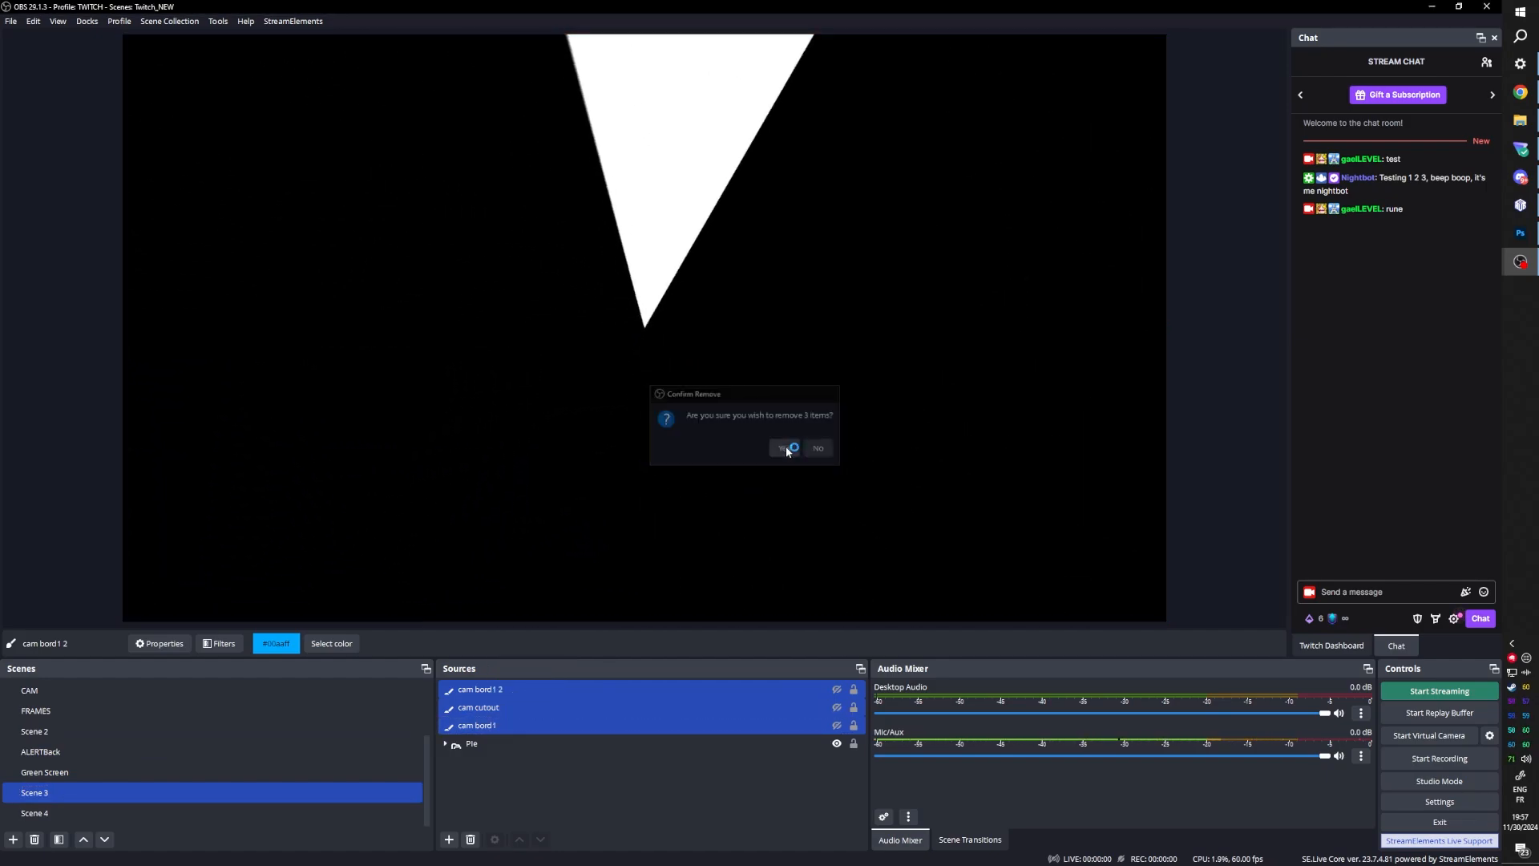
Step: Return to Scene 4, hide cam cutout, and toggle cam bord1 2 off and on to check it
click(69, 813)
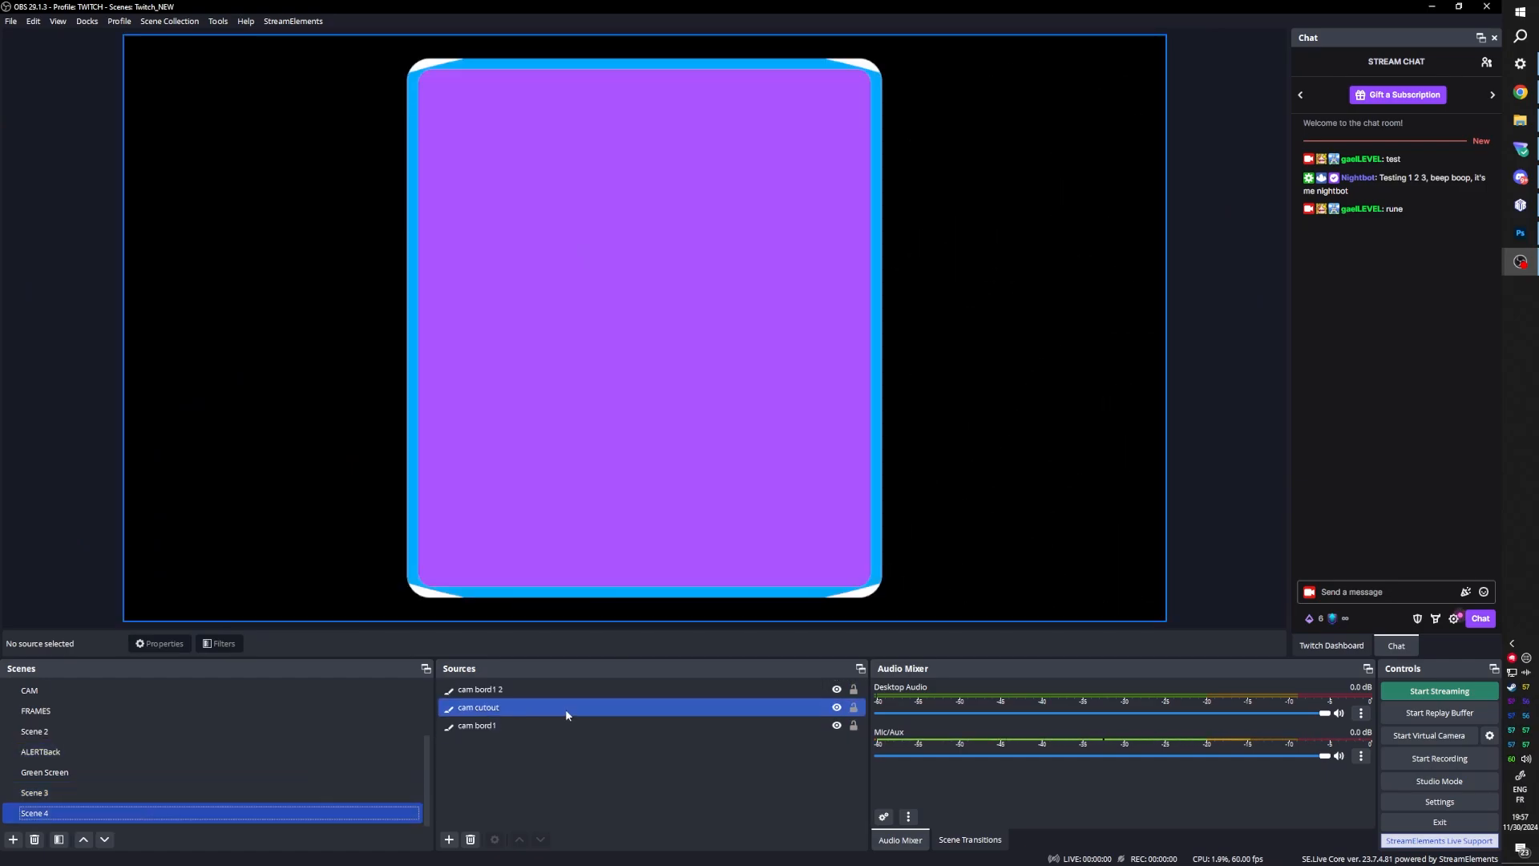
click(565, 708)
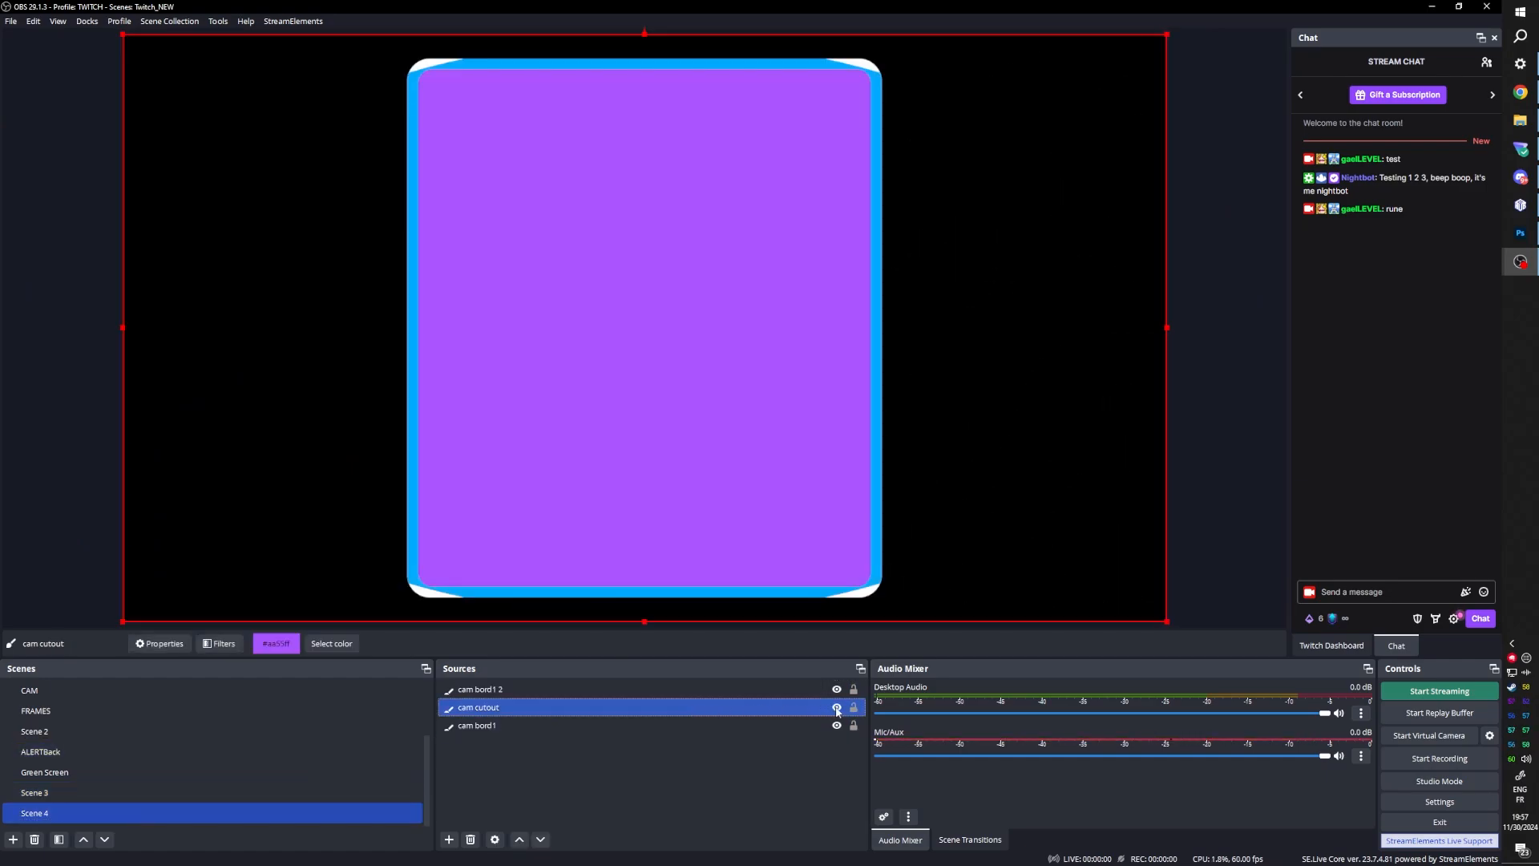
click(836, 708)
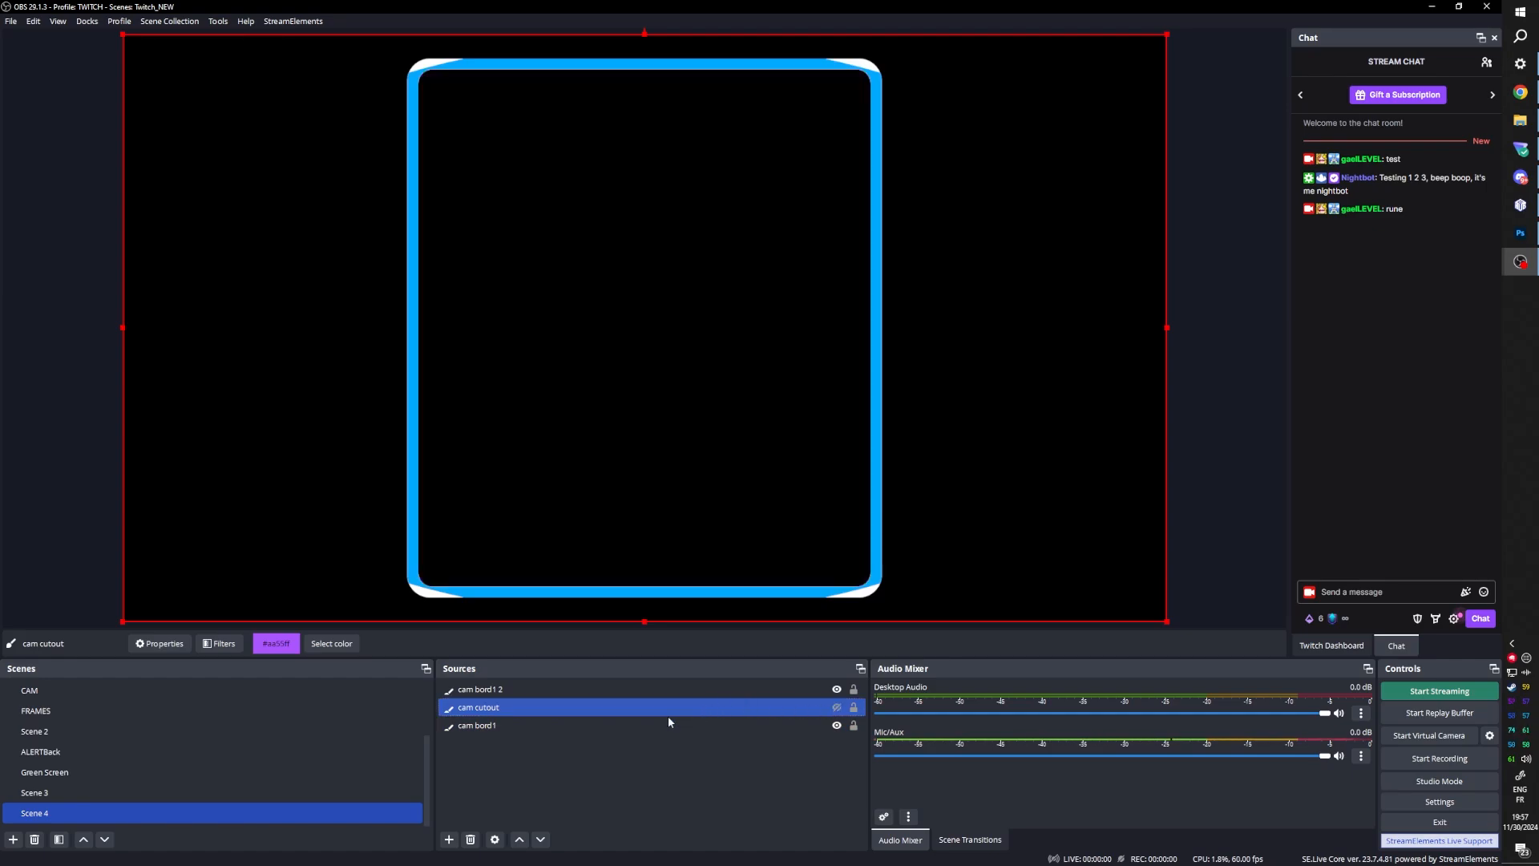
click(536, 691)
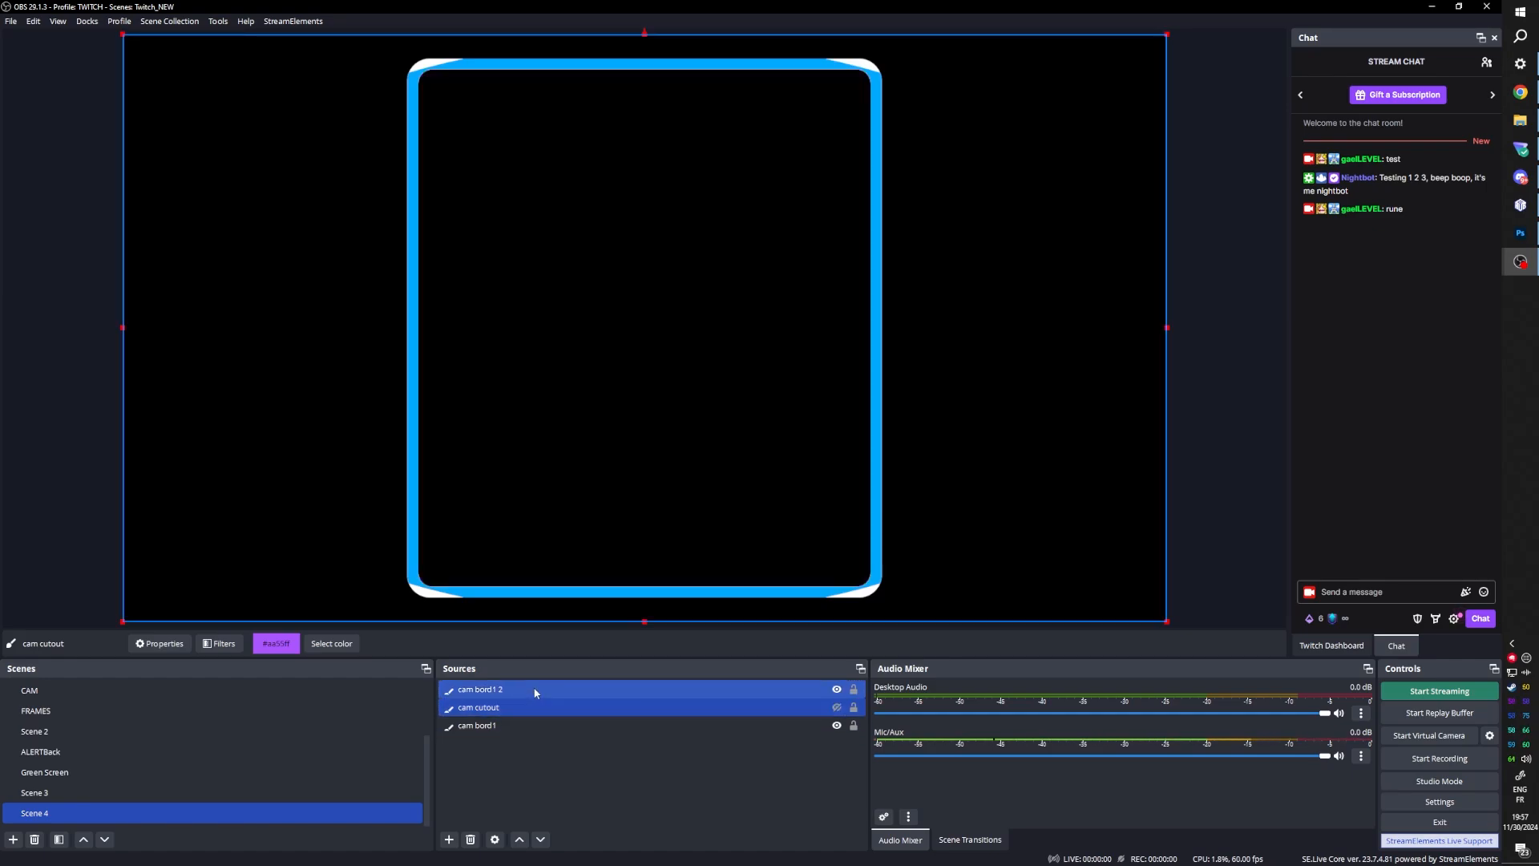
click(836, 691)
click(836, 691)
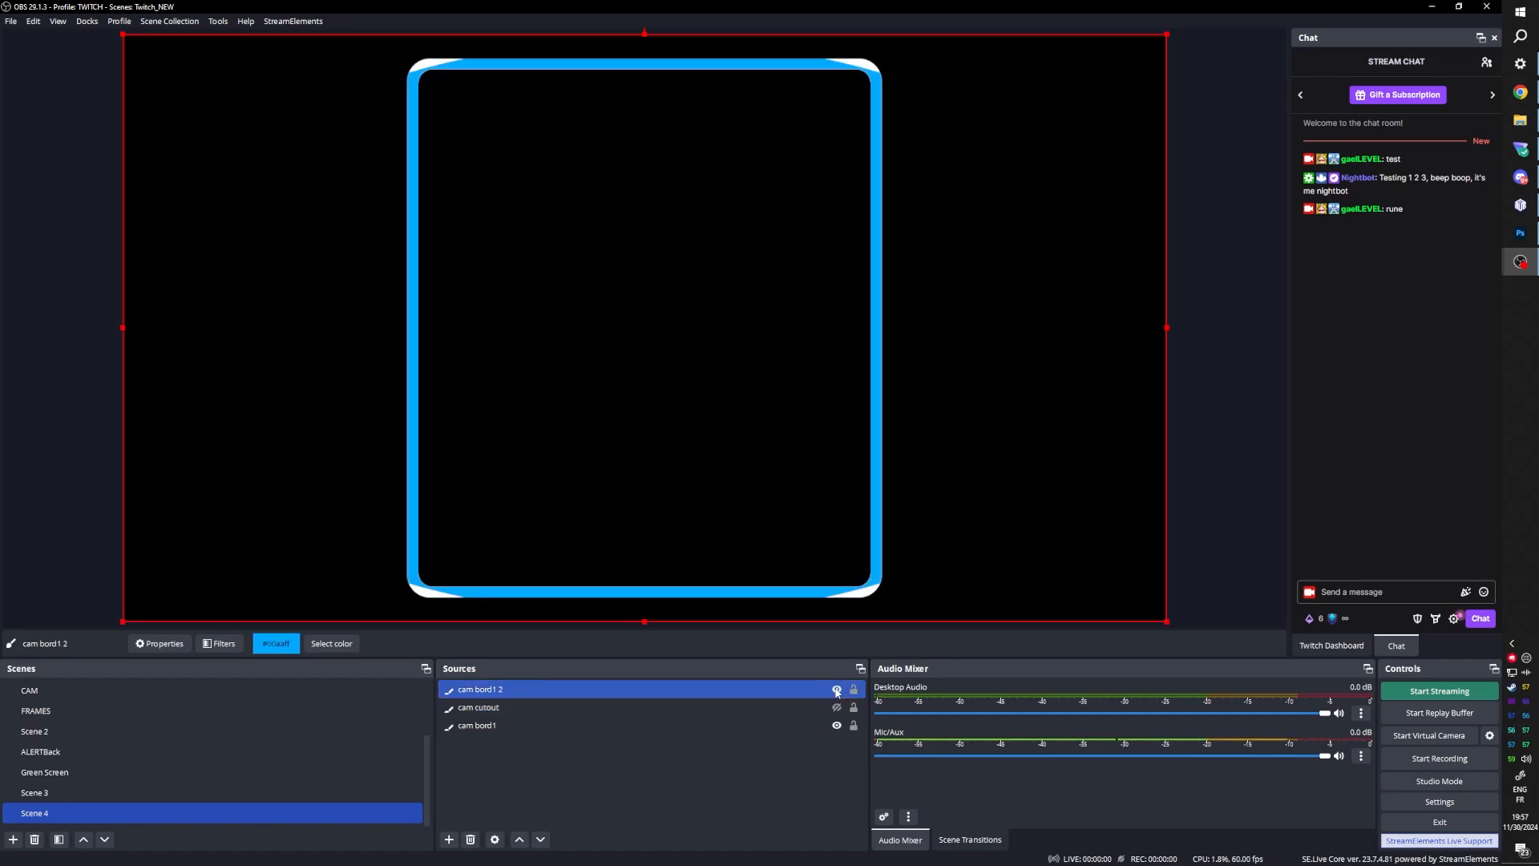
Step: Set the mask source of cam bord1 2's Advanced Mask PIE filter to Scene 3
click(220, 643)
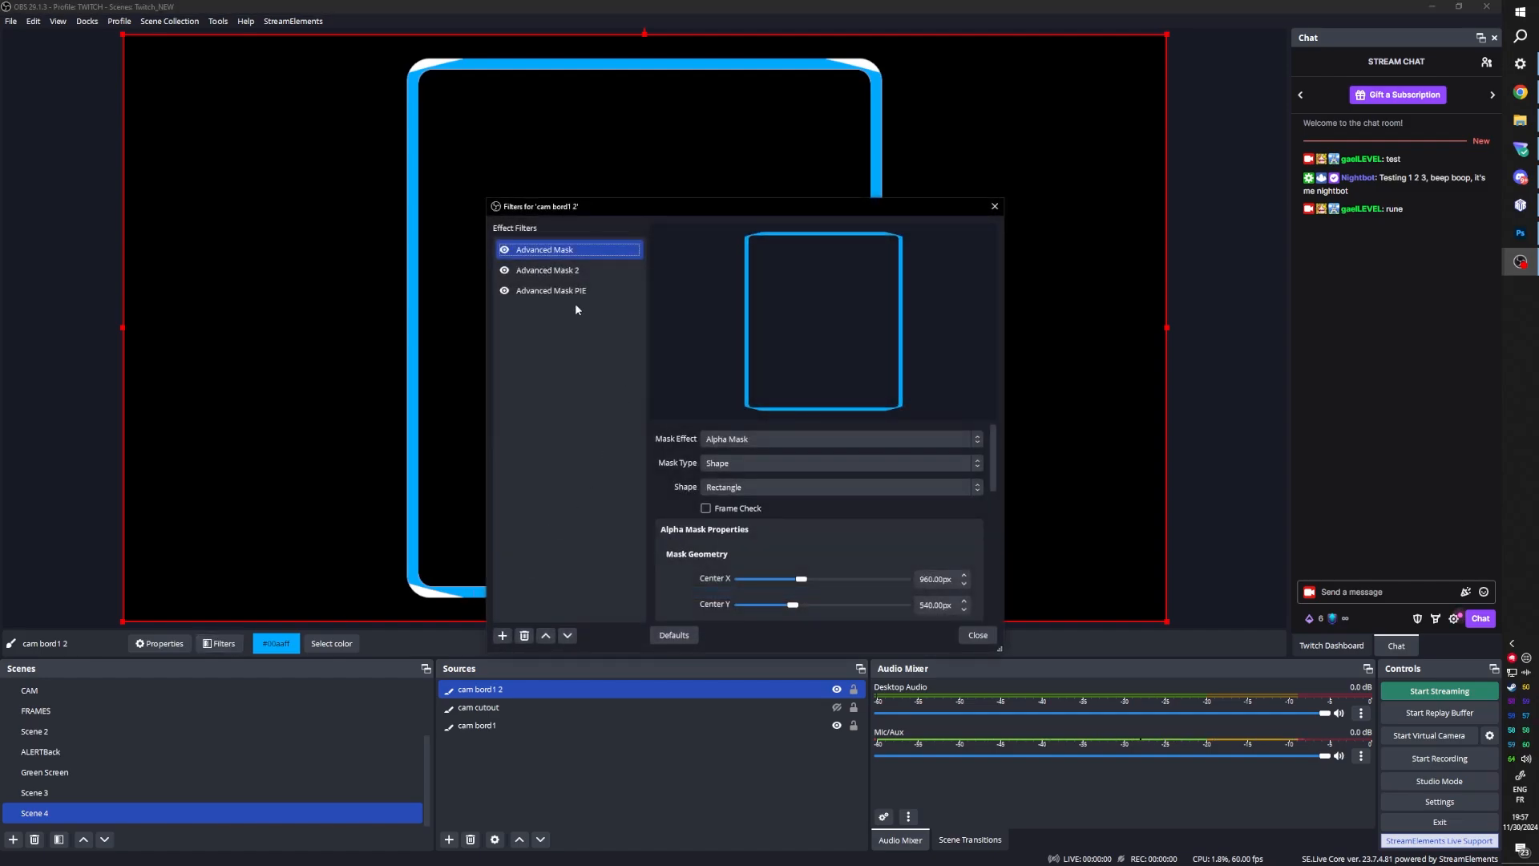
click(559, 292)
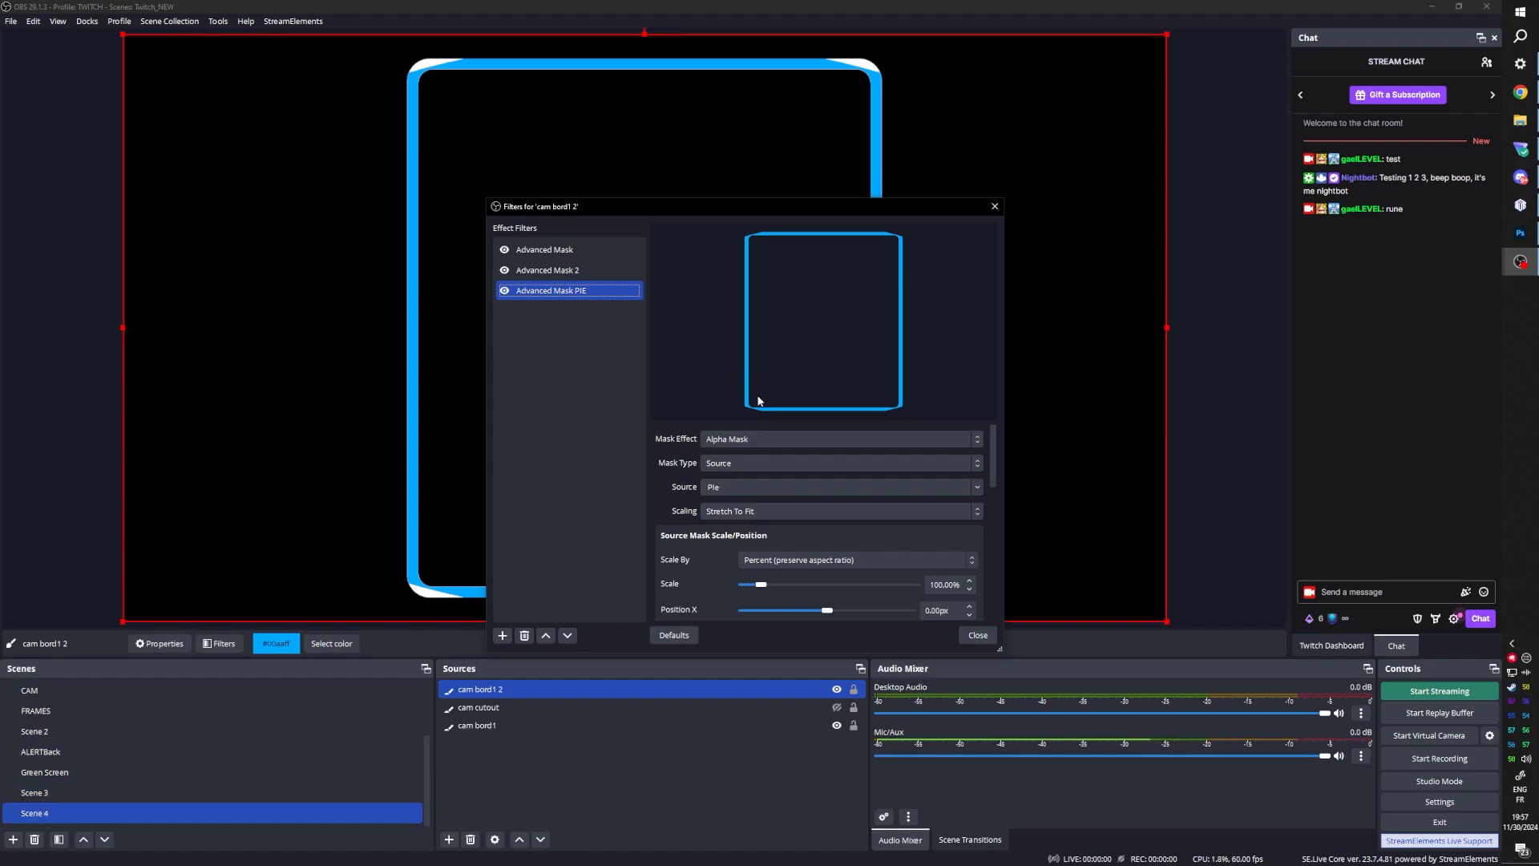
click(978, 489)
scroll(845, 271, down, 1)
scroll(857, 107, down, 7)
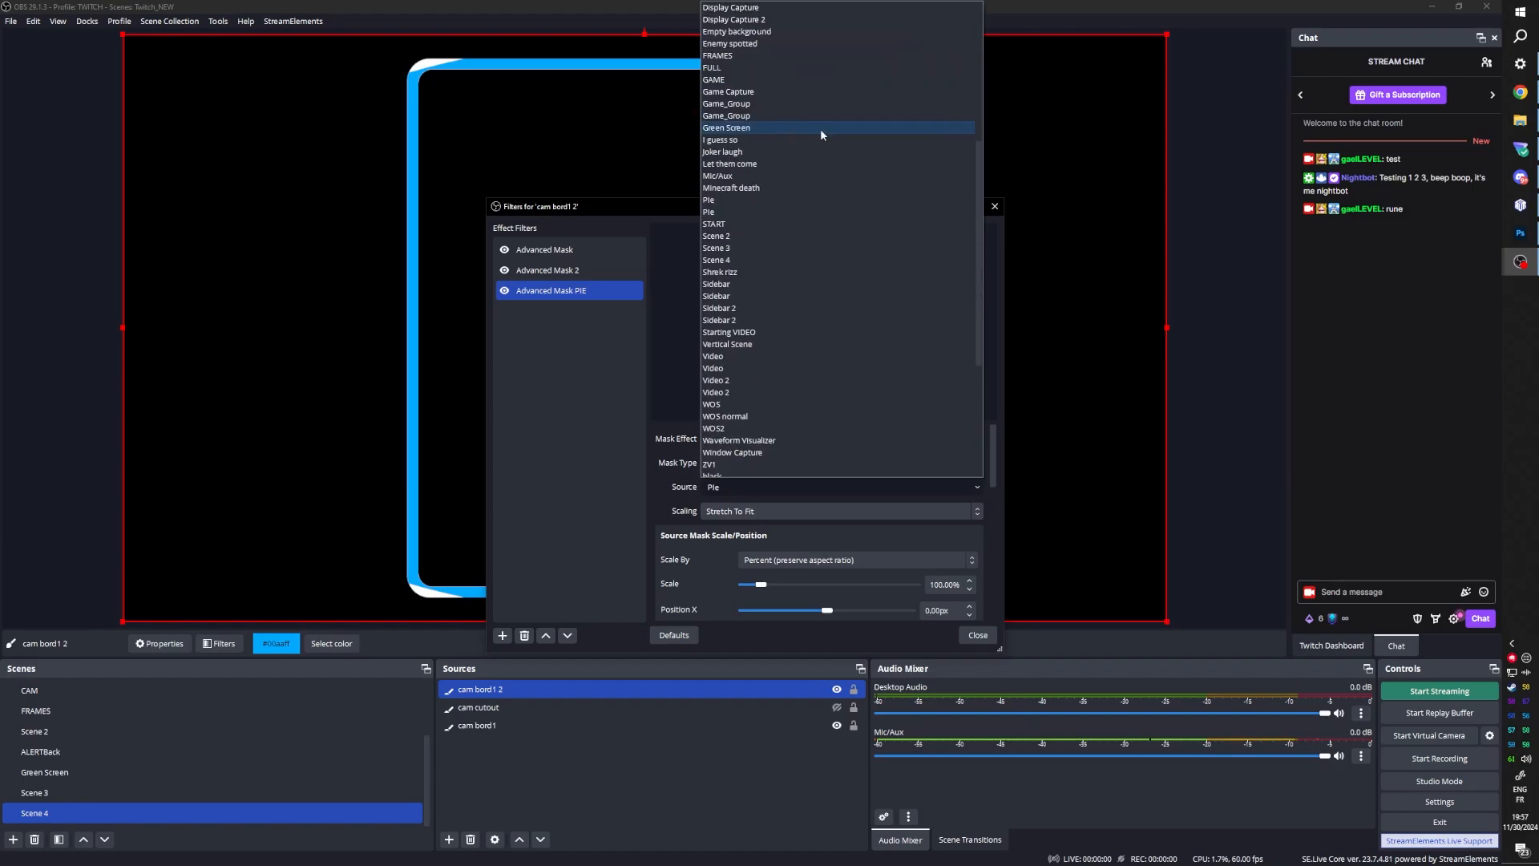
click(802, 247)
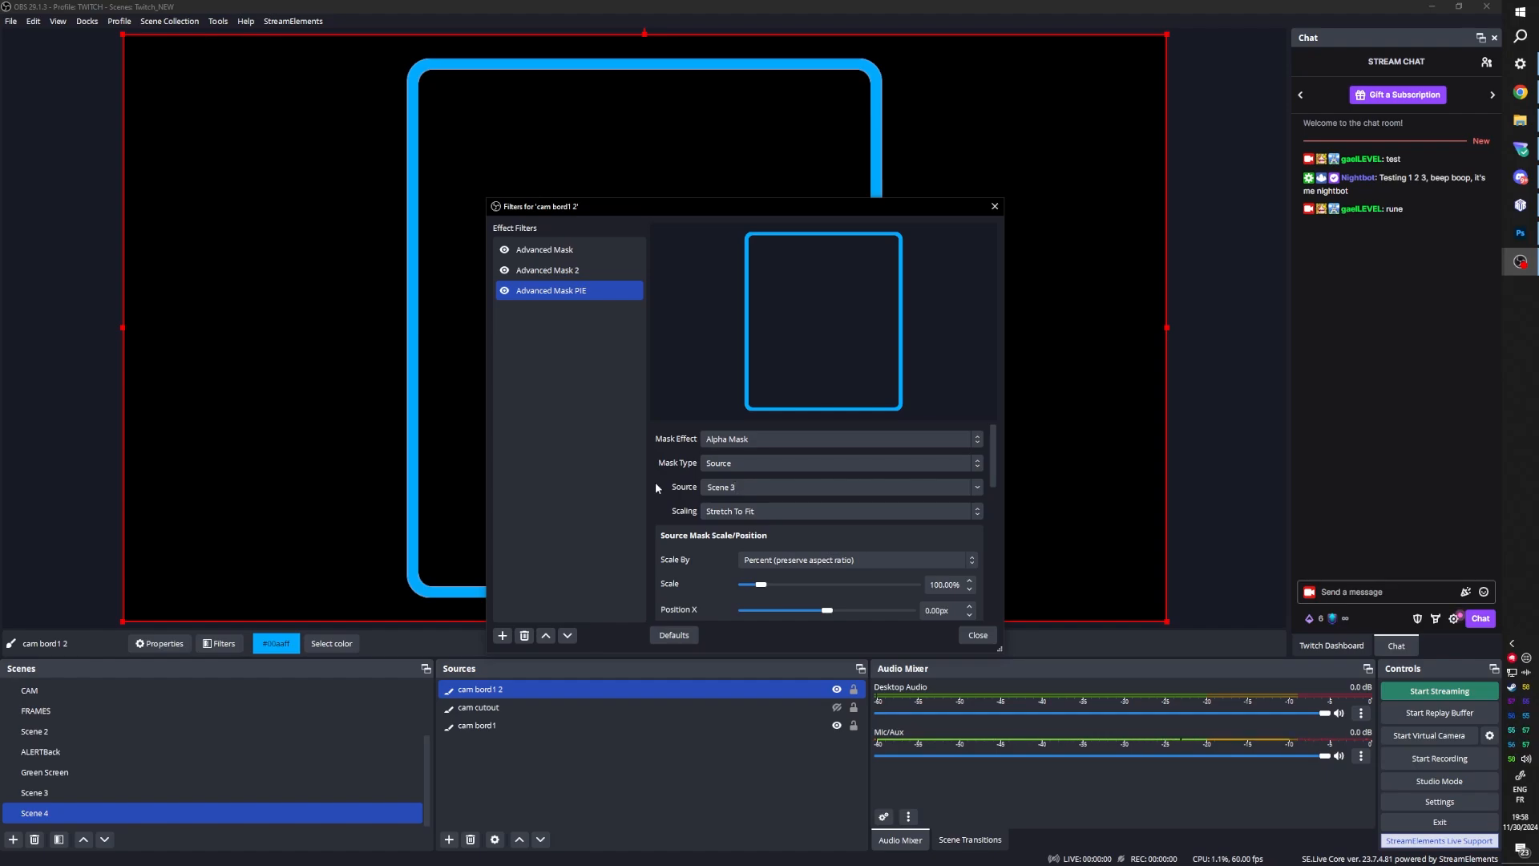
Step: Try the BSM Alpha Wipe and Gradient mask types on the Advanced Mask PIE filter and restore the Source type
click(834, 463)
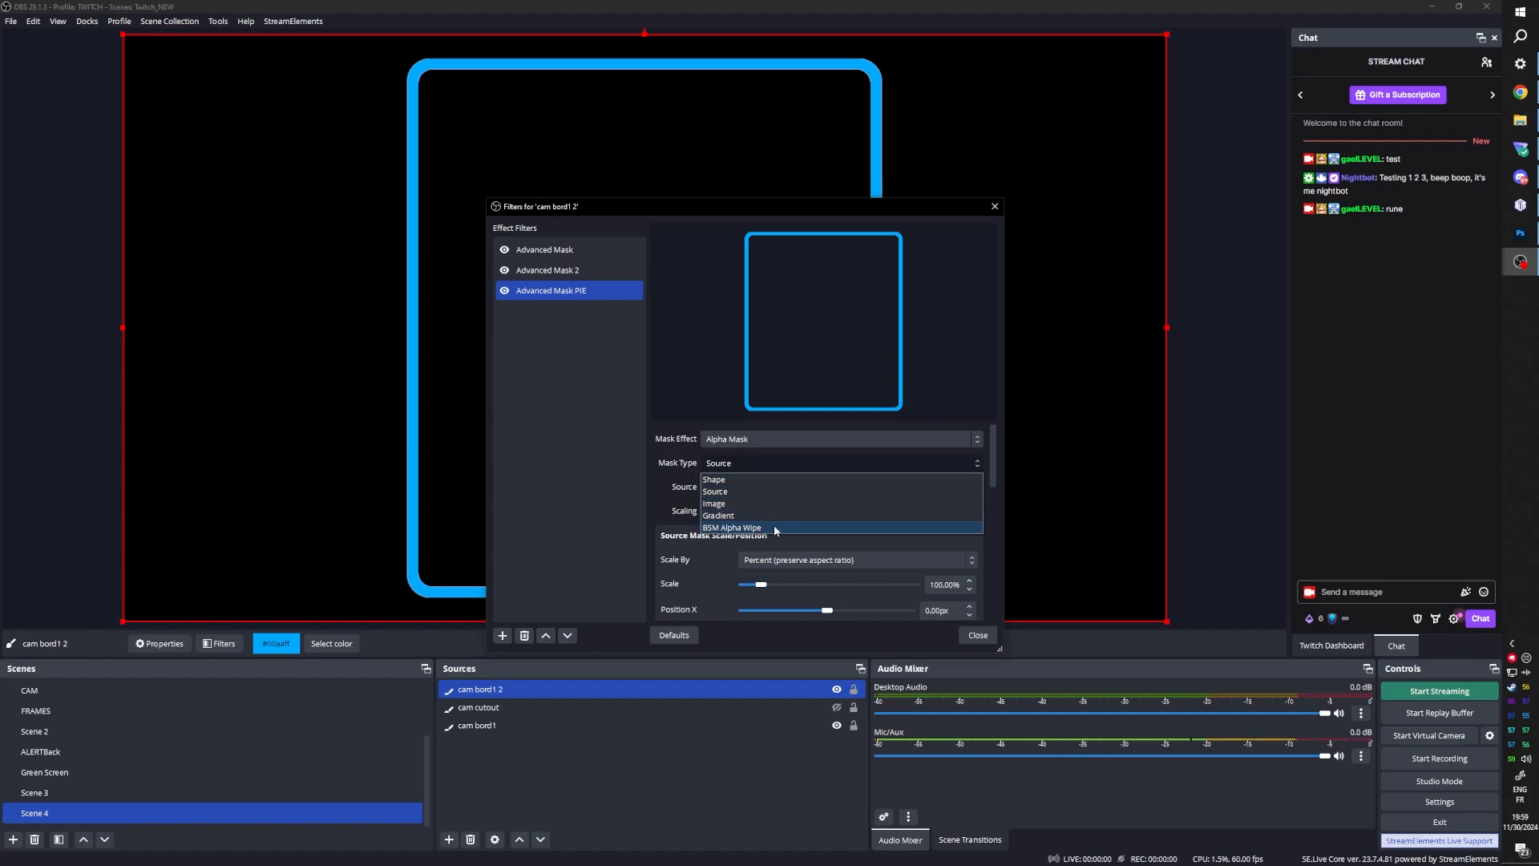
click(776, 528)
click(987, 485)
scroll(821, 372, down, 1)
scroll(821, 372, down, 8)
click(806, 210)
click(834, 462)
click(834, 511)
click(832, 462)
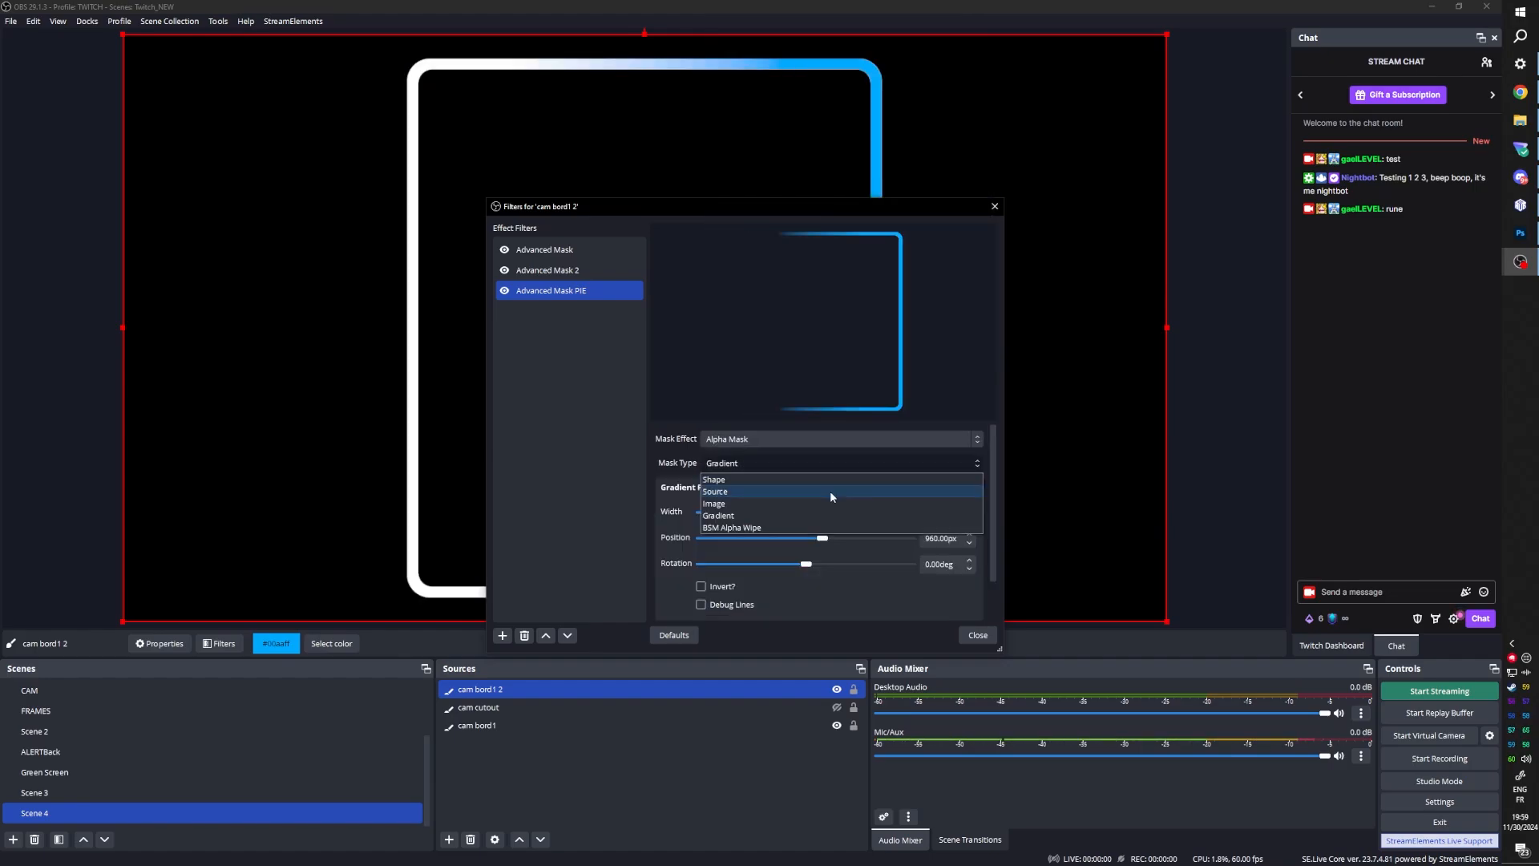
click(829, 491)
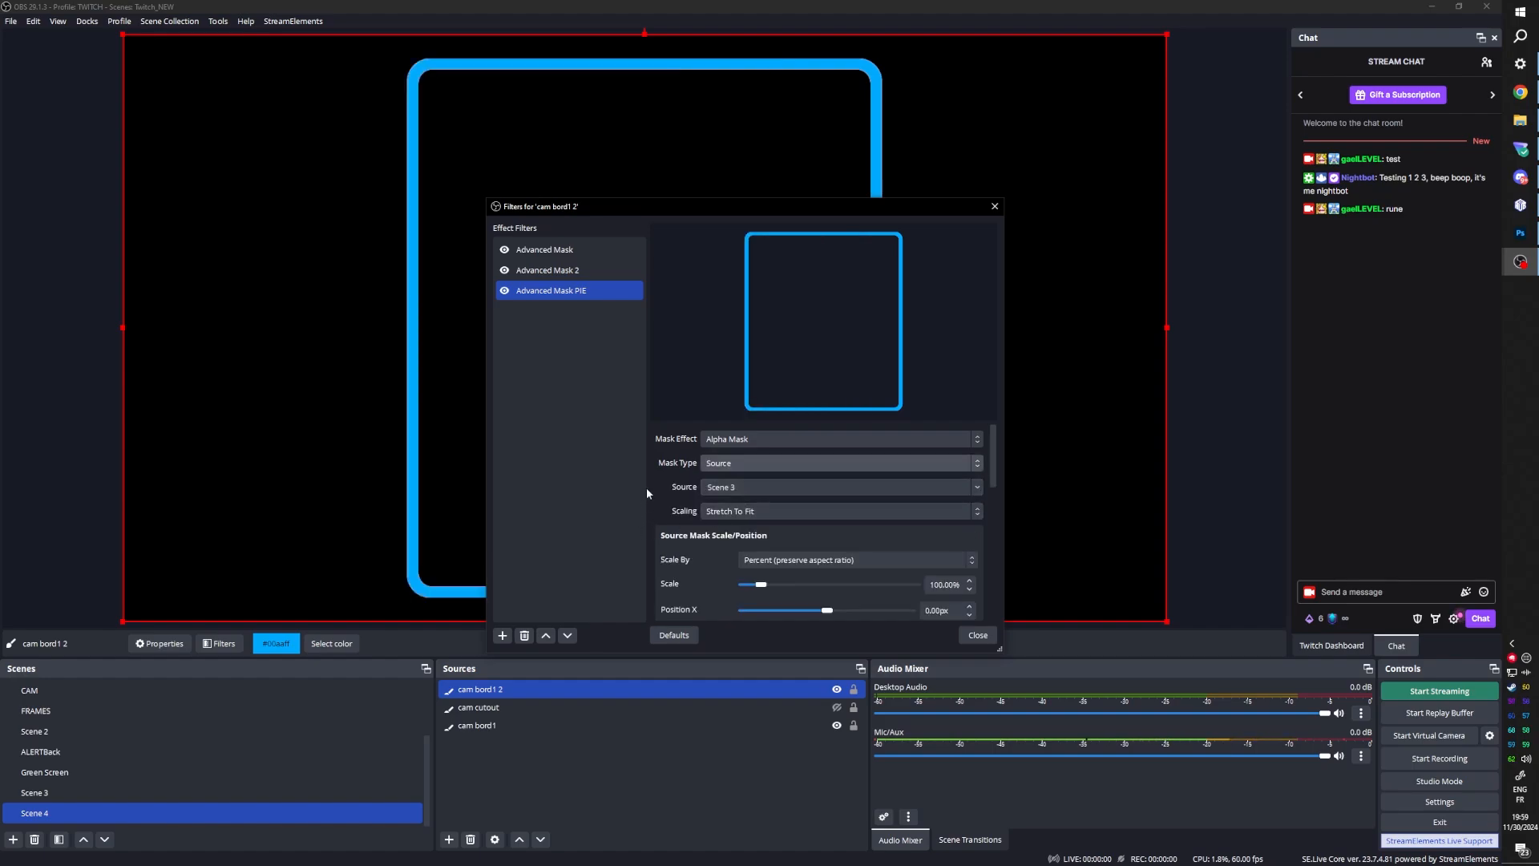
Step: Set the Advanced Mask PIE filter's channel parameters to filter on Grayscale
scroll(661, 497, down, 1)
scroll(662, 501, down, 5)
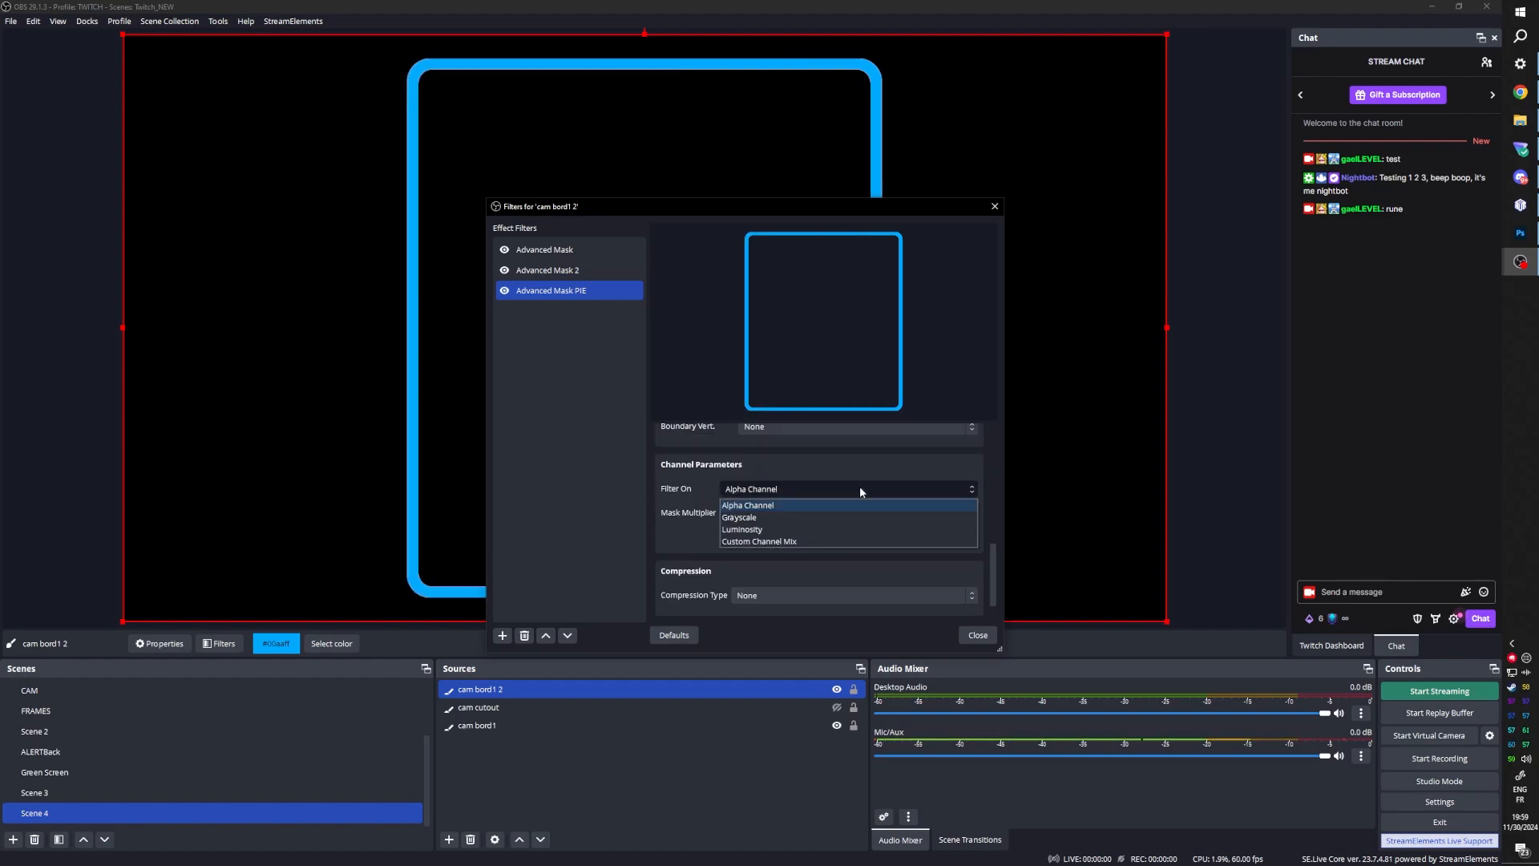
click(829, 517)
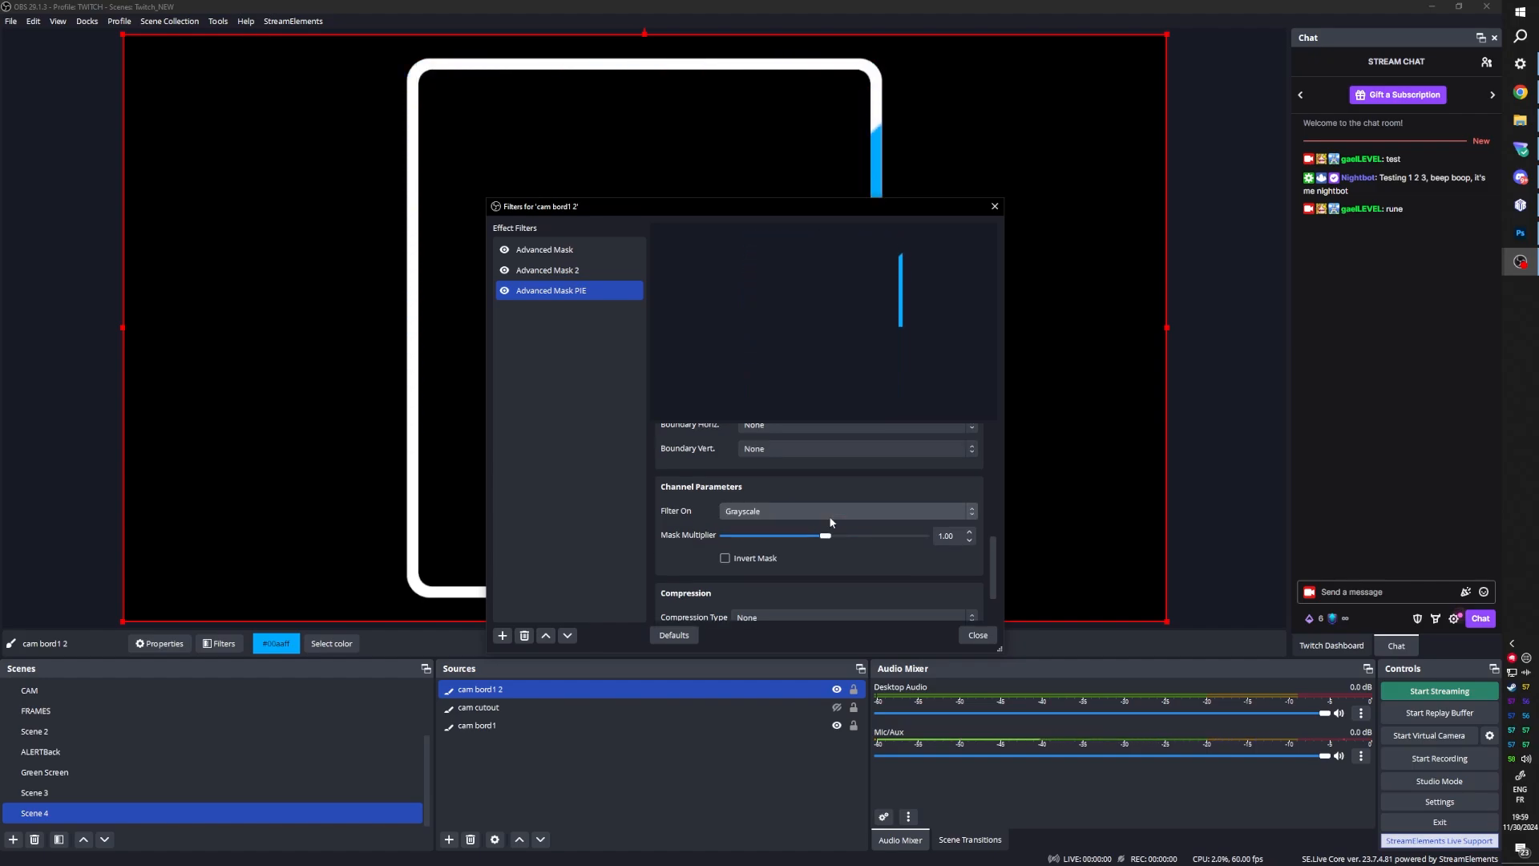
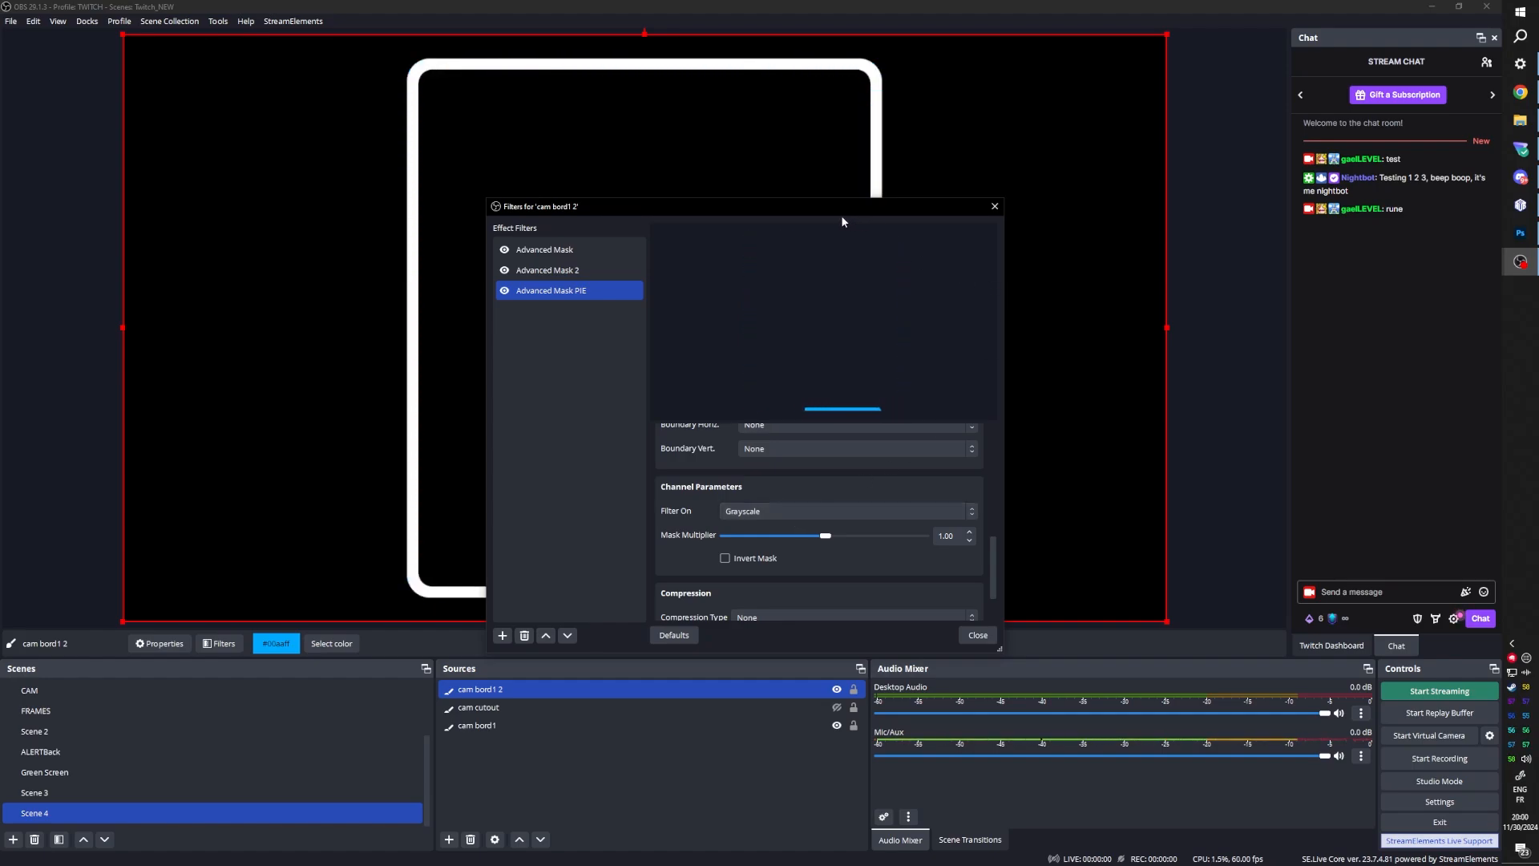
Step: Compare the rotating Pie in Scene 3 with the open mask filter's preview and return to Scene 4
click(51, 793)
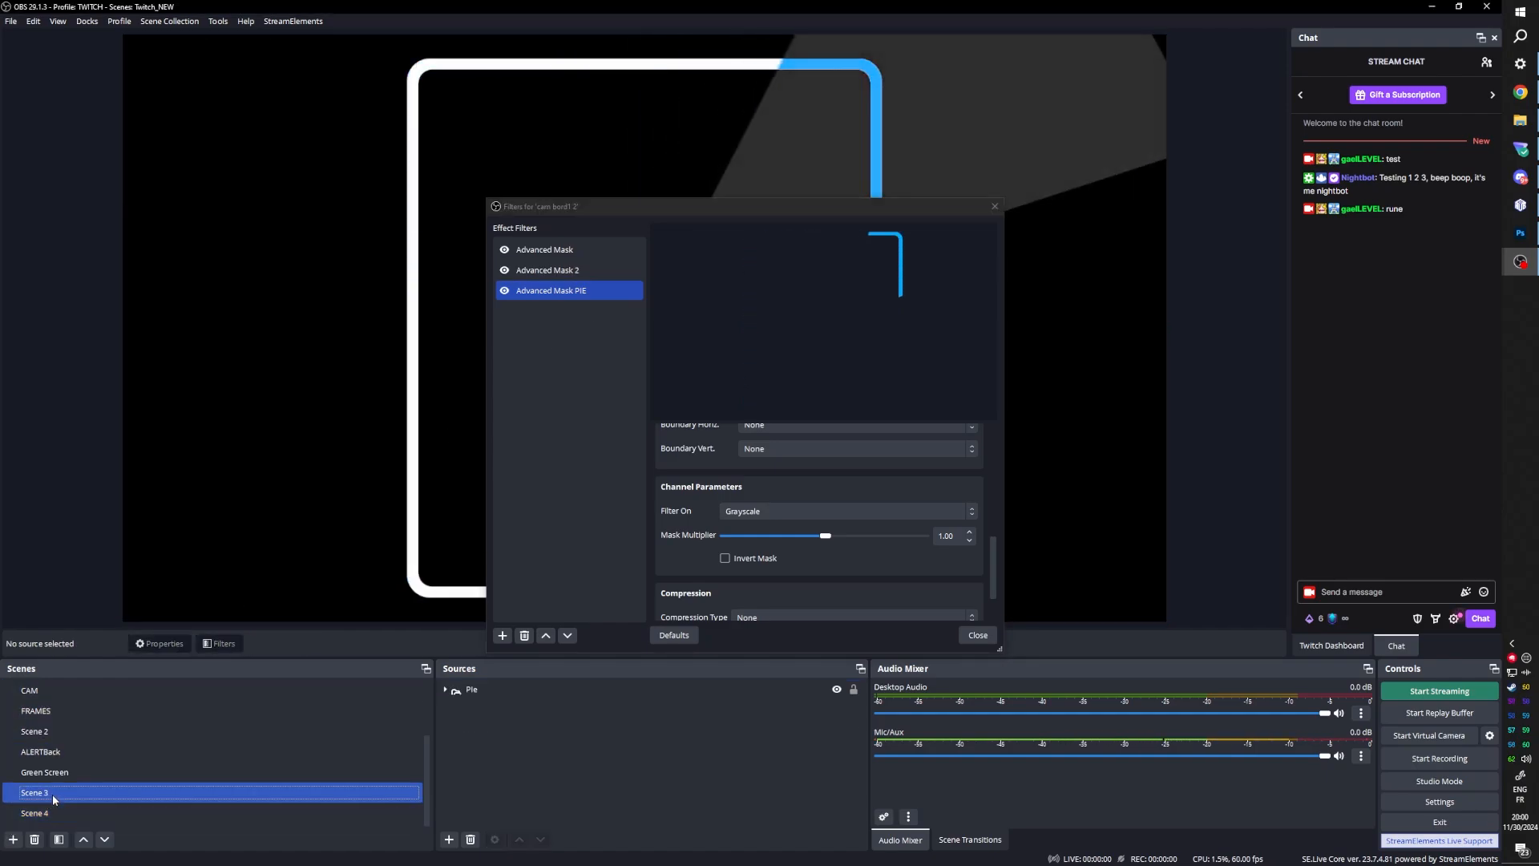
drag(714, 210, 702, 382)
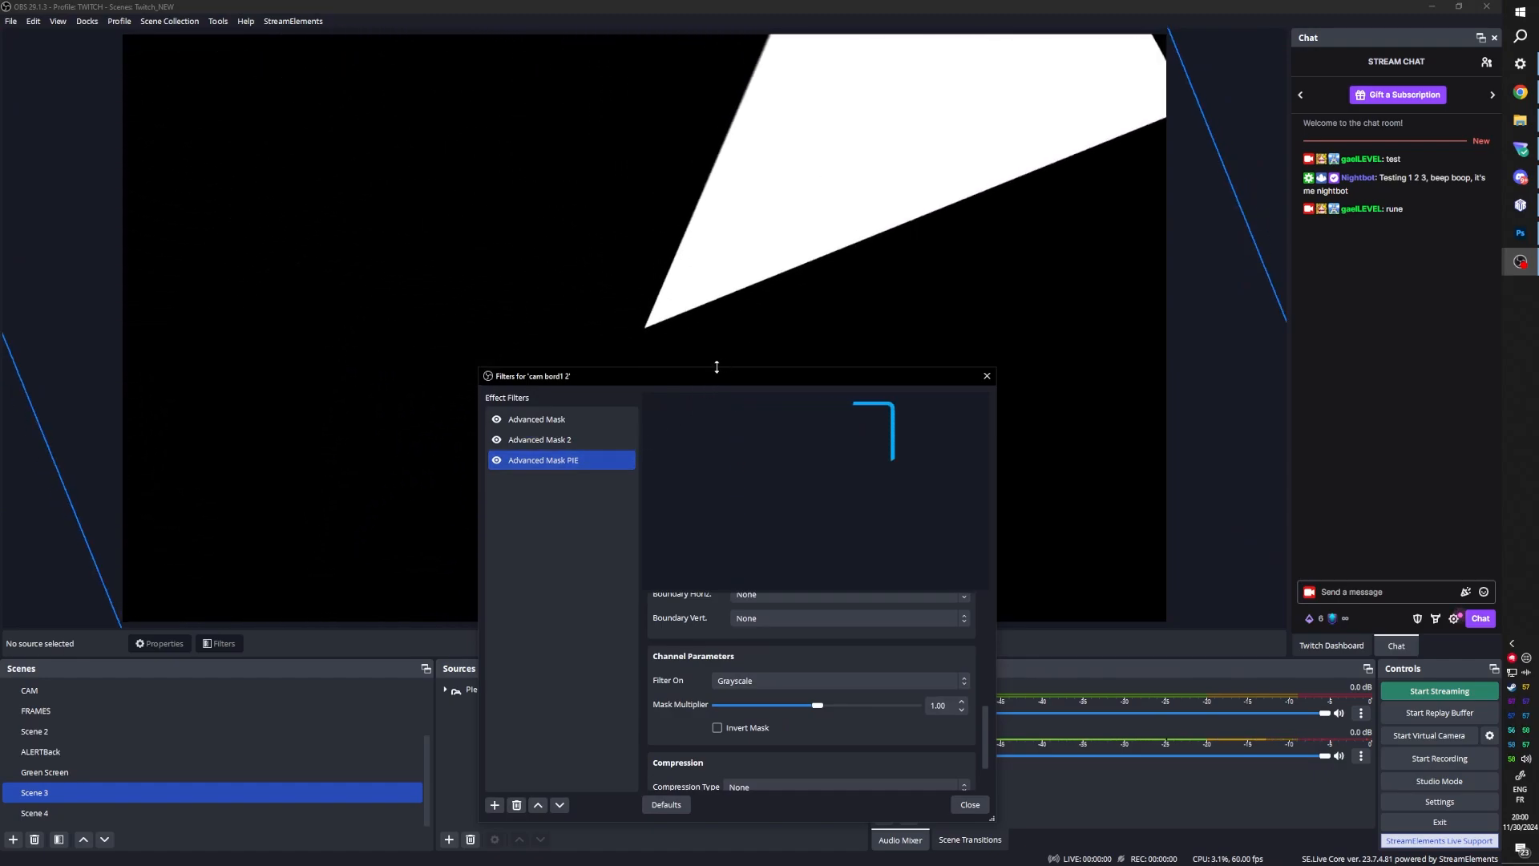
drag(708, 378, 815, 213)
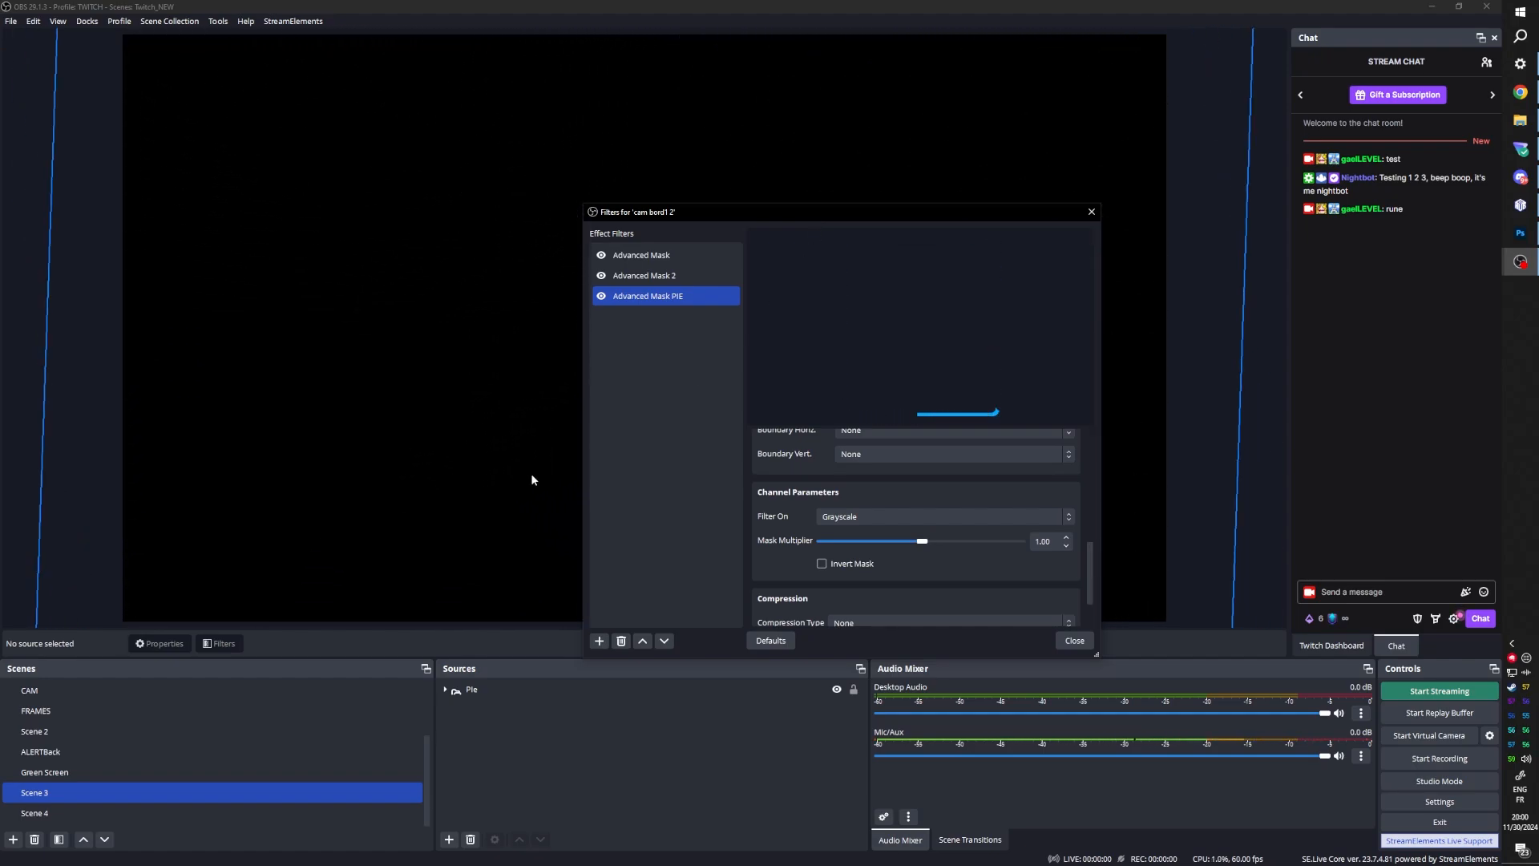
drag(819, 215, 721, 202)
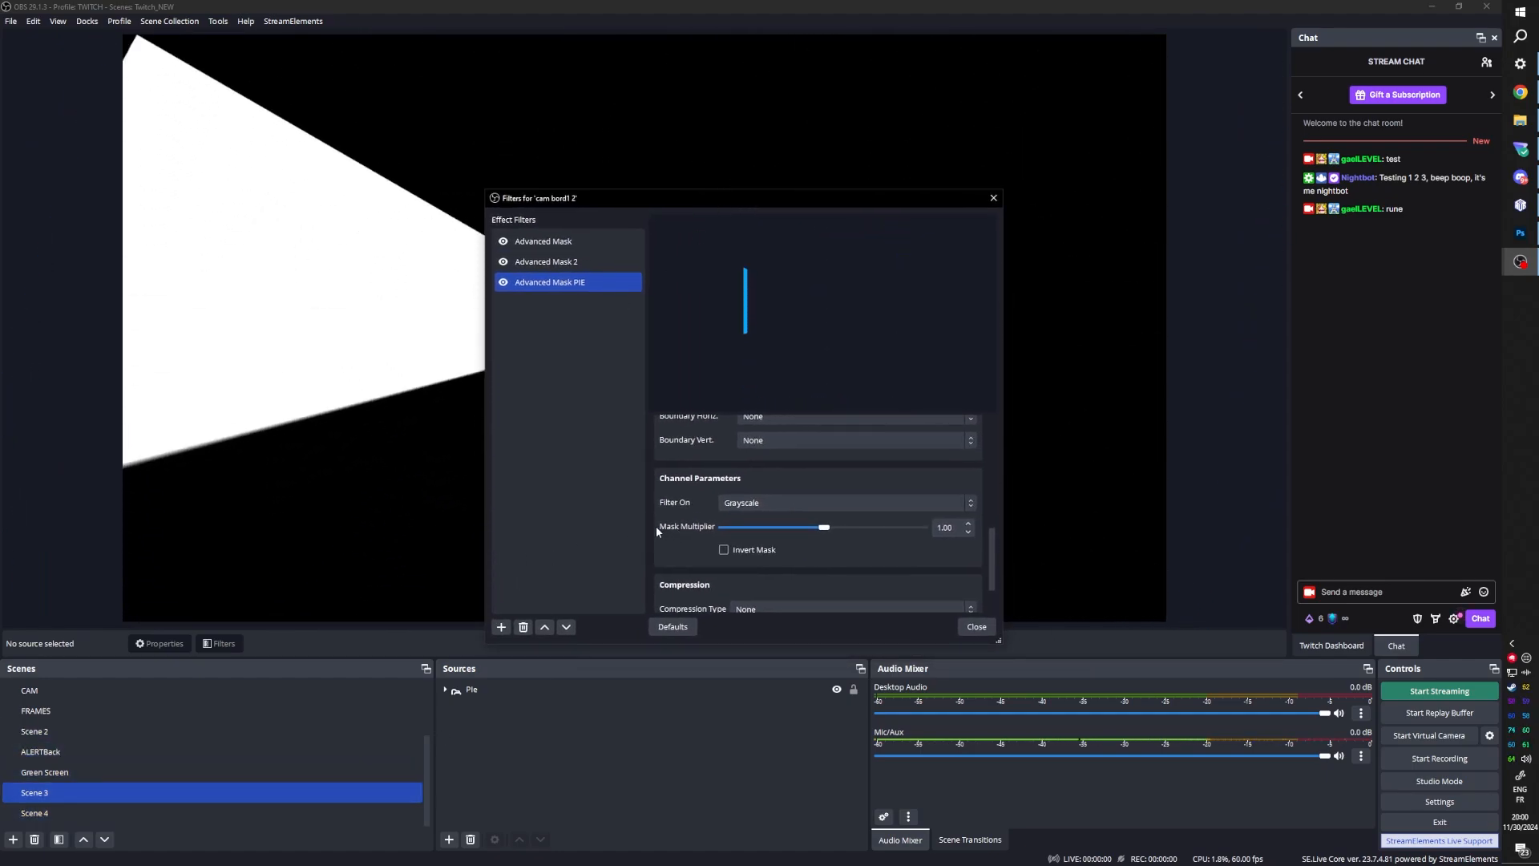
scroll(651, 528, down, 2)
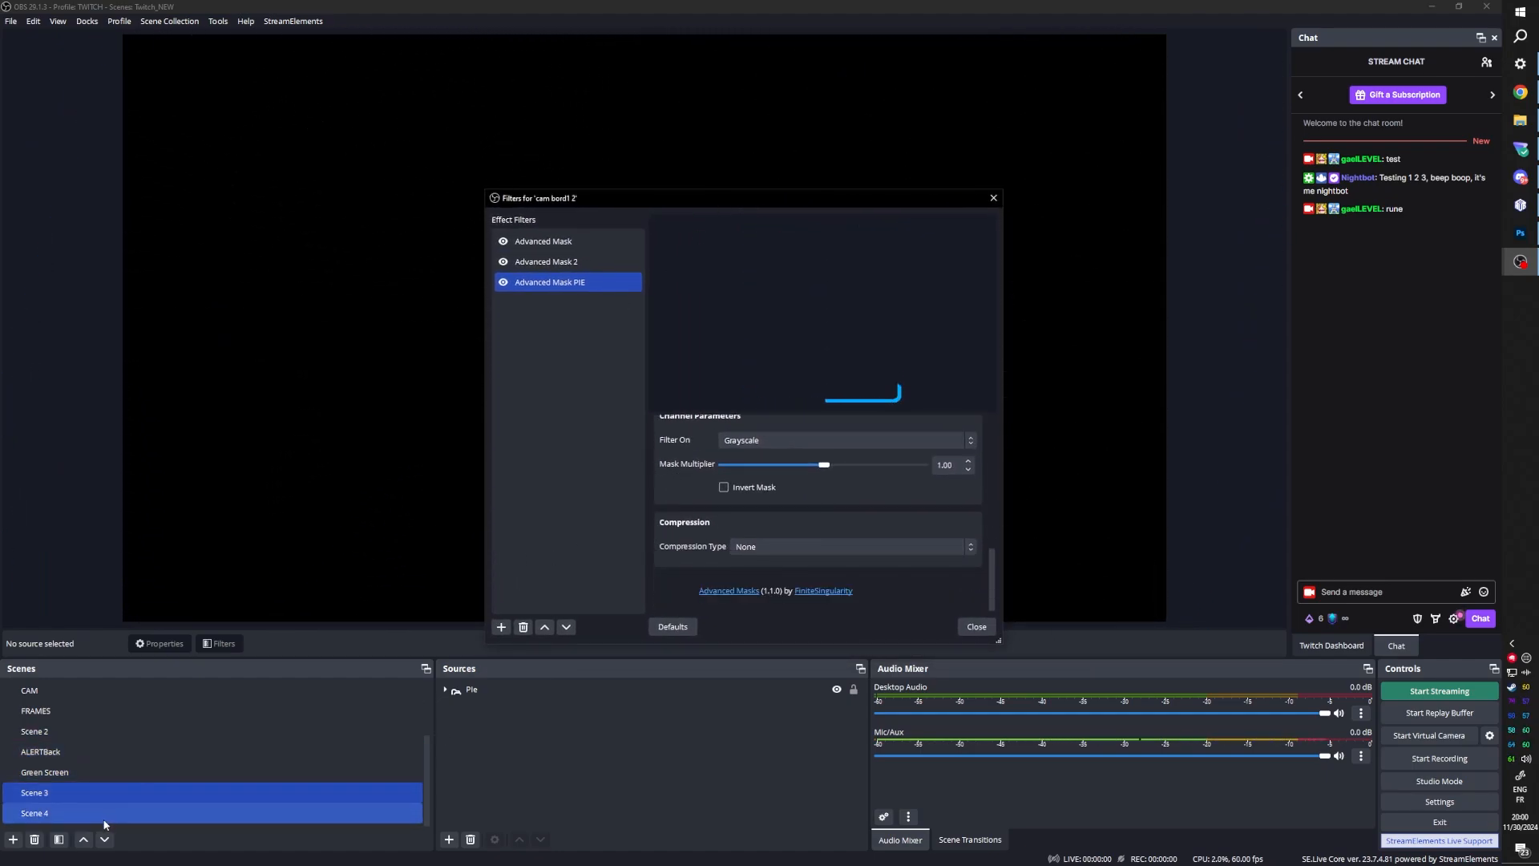
click(130, 808)
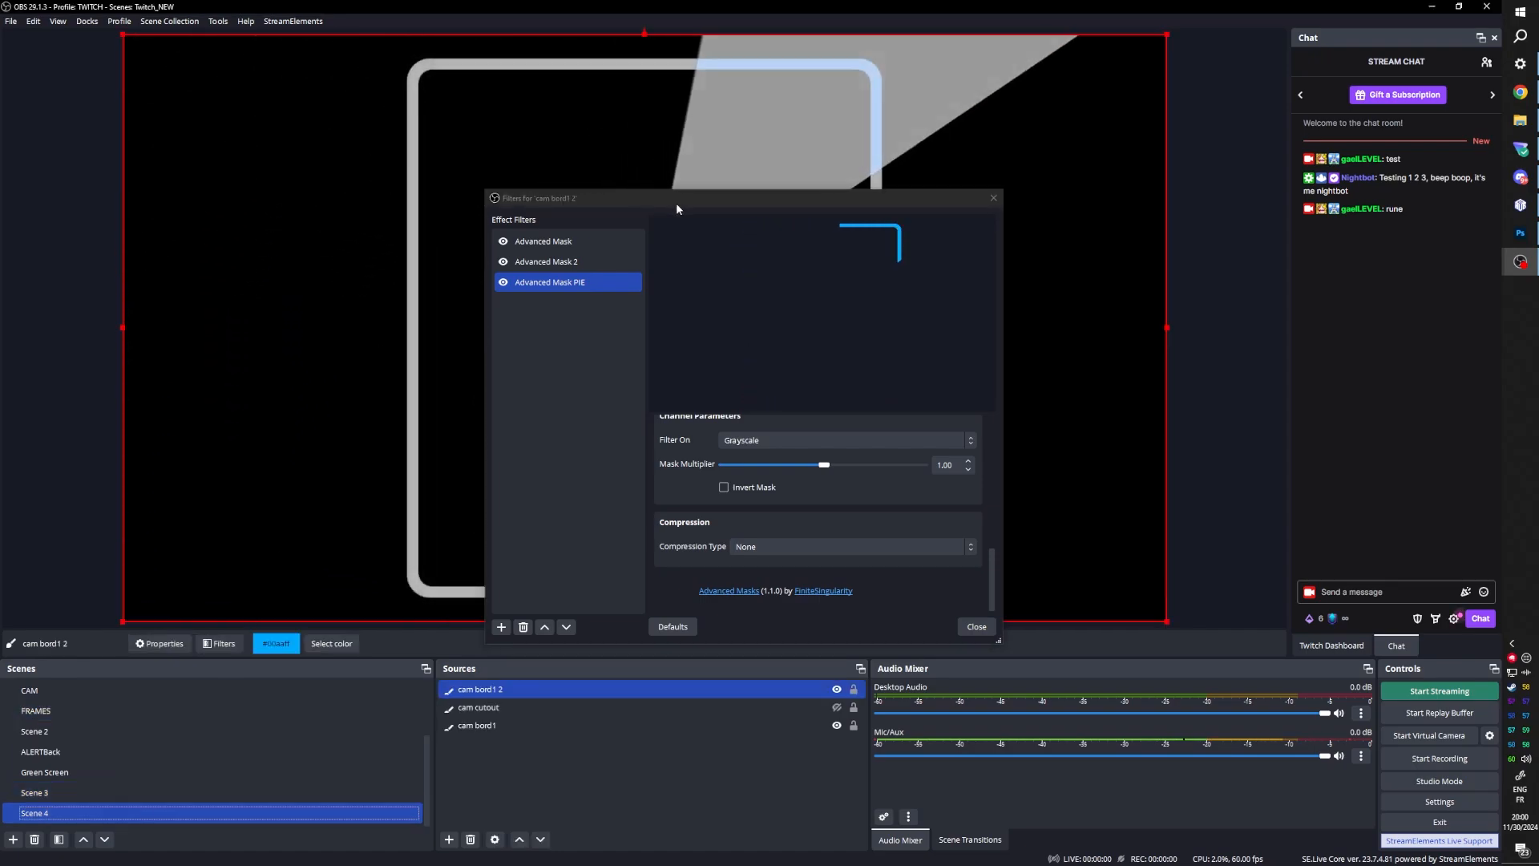
Step: Review the Advanced Mask PIE filter's source and scaling settings over Scene 4 and close the filters
drag(676, 203, 605, 208)
scroll(581, 502, up, 4)
scroll(581, 502, up, 3)
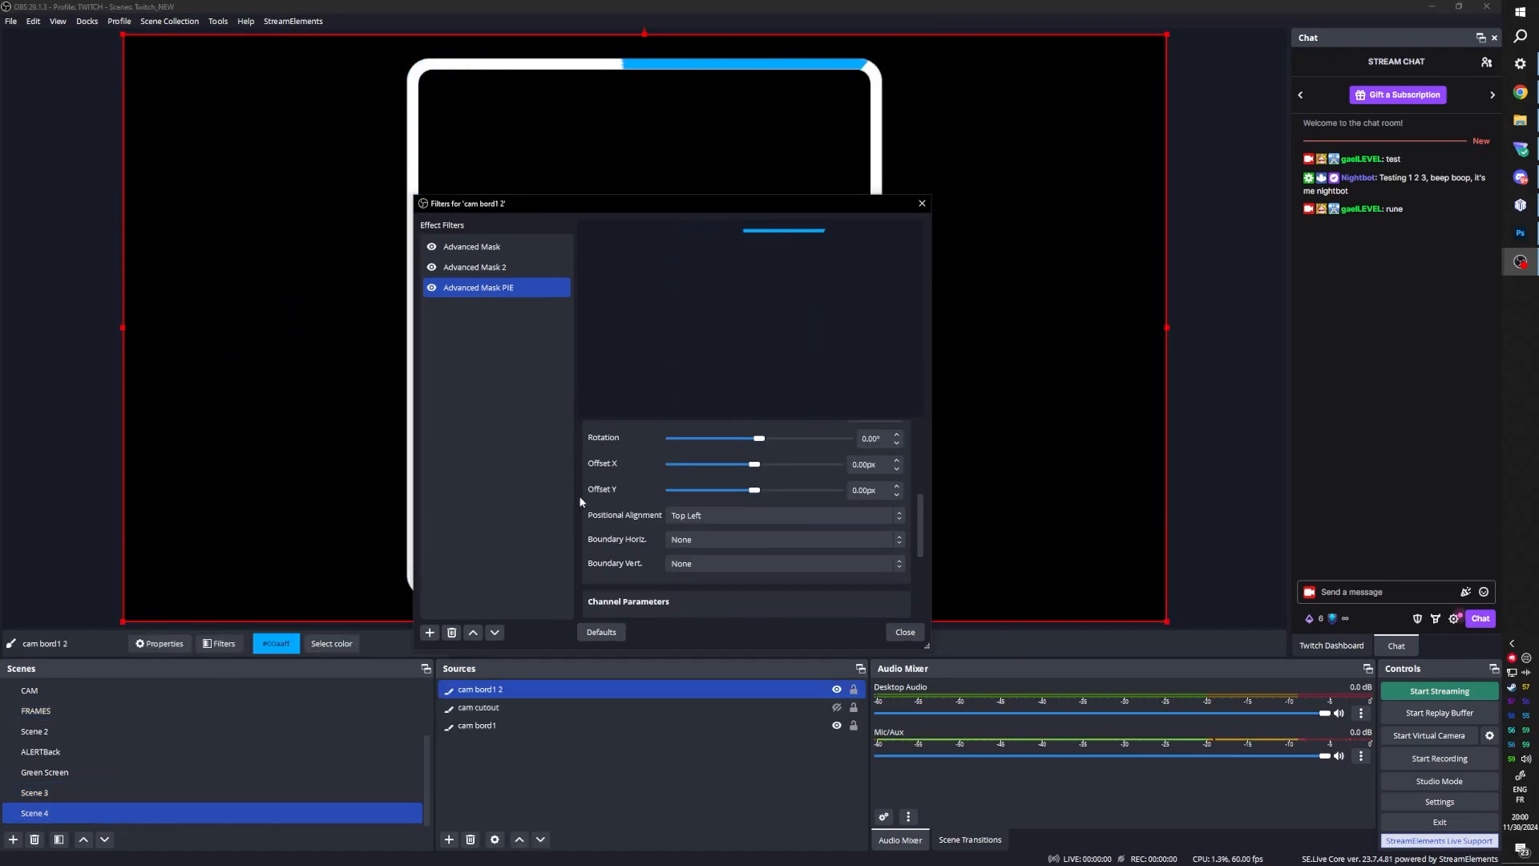
scroll(581, 502, up, 3)
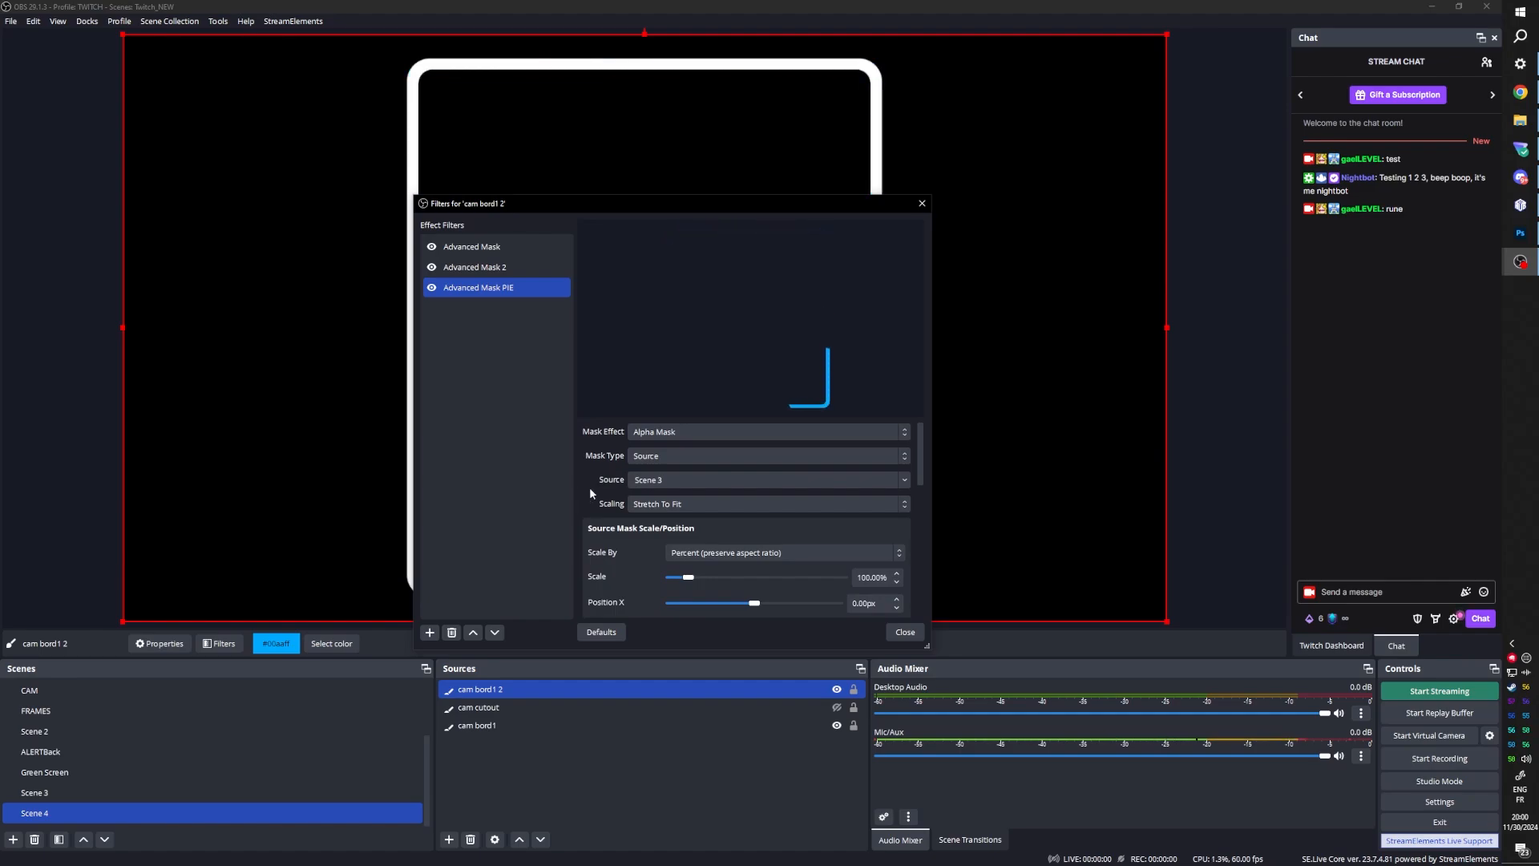
drag(607, 204, 779, 172)
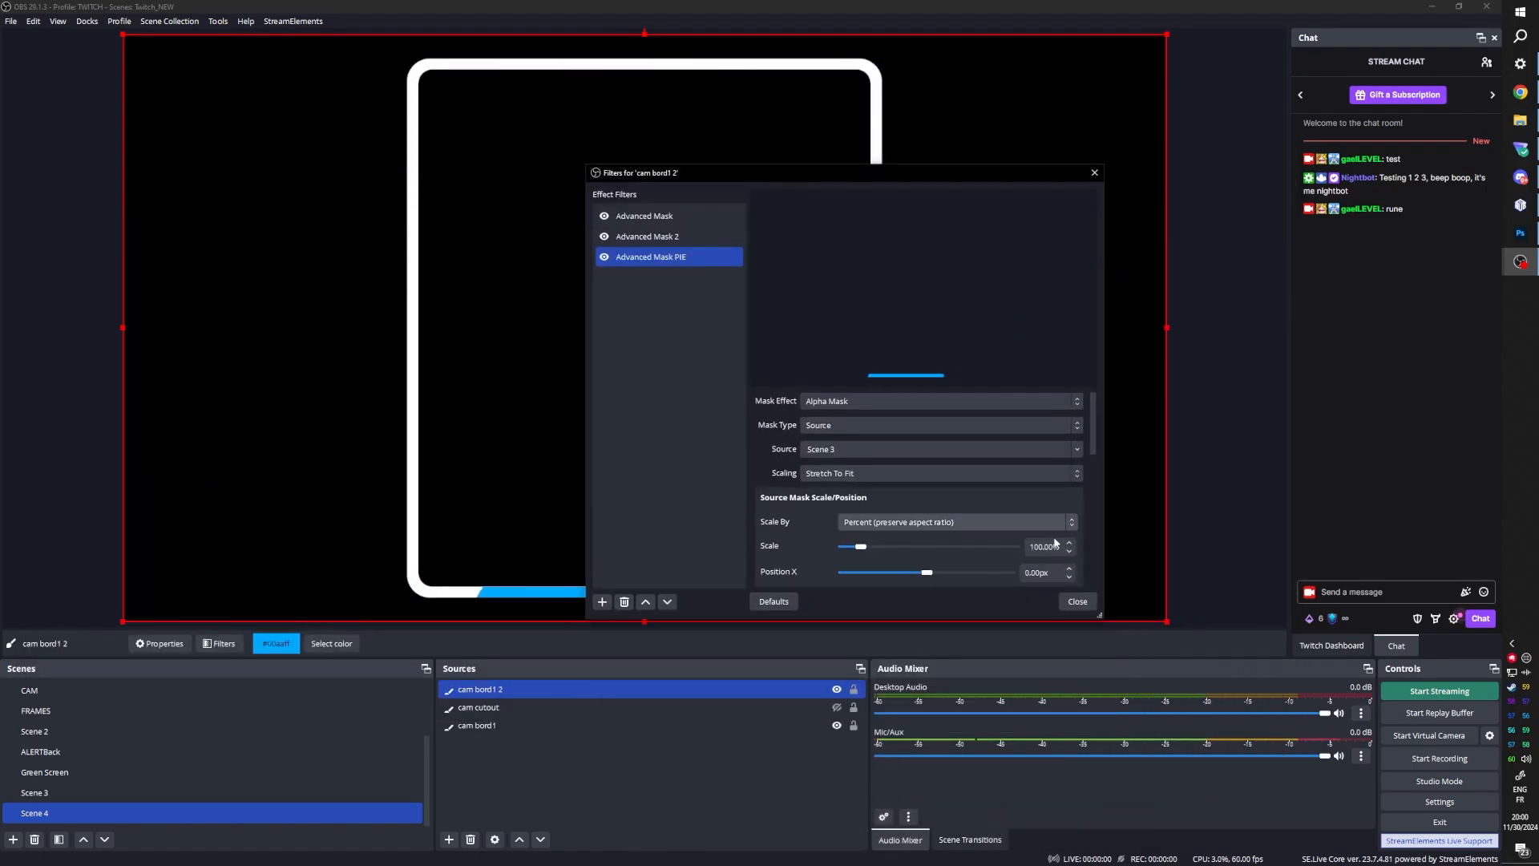
click(1075, 601)
Step: Add a User-defined shader filter with its default name to Scene 4
click(69, 816)
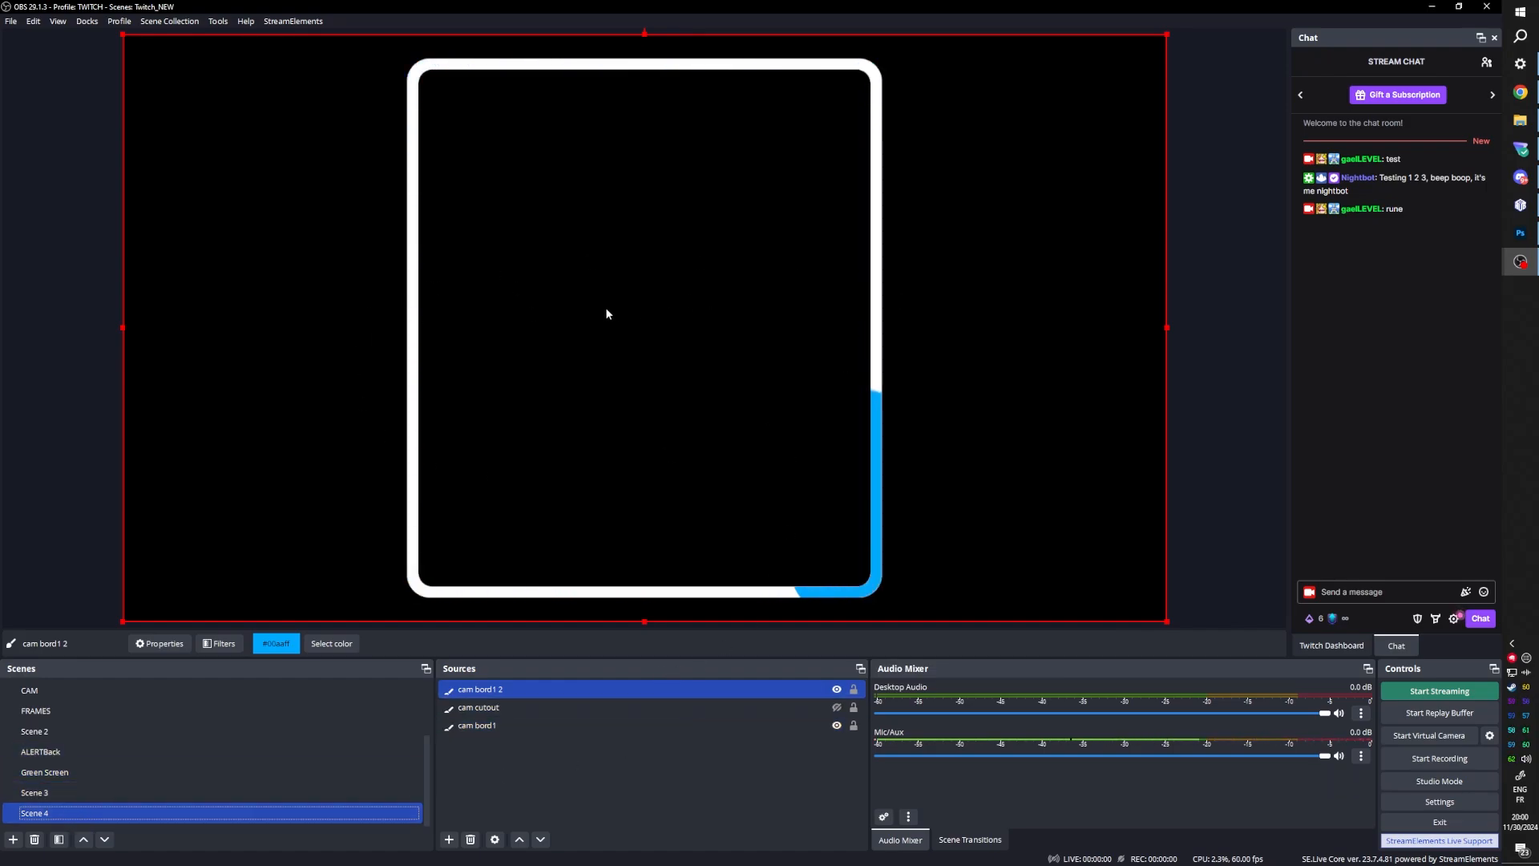
right_click(75, 811)
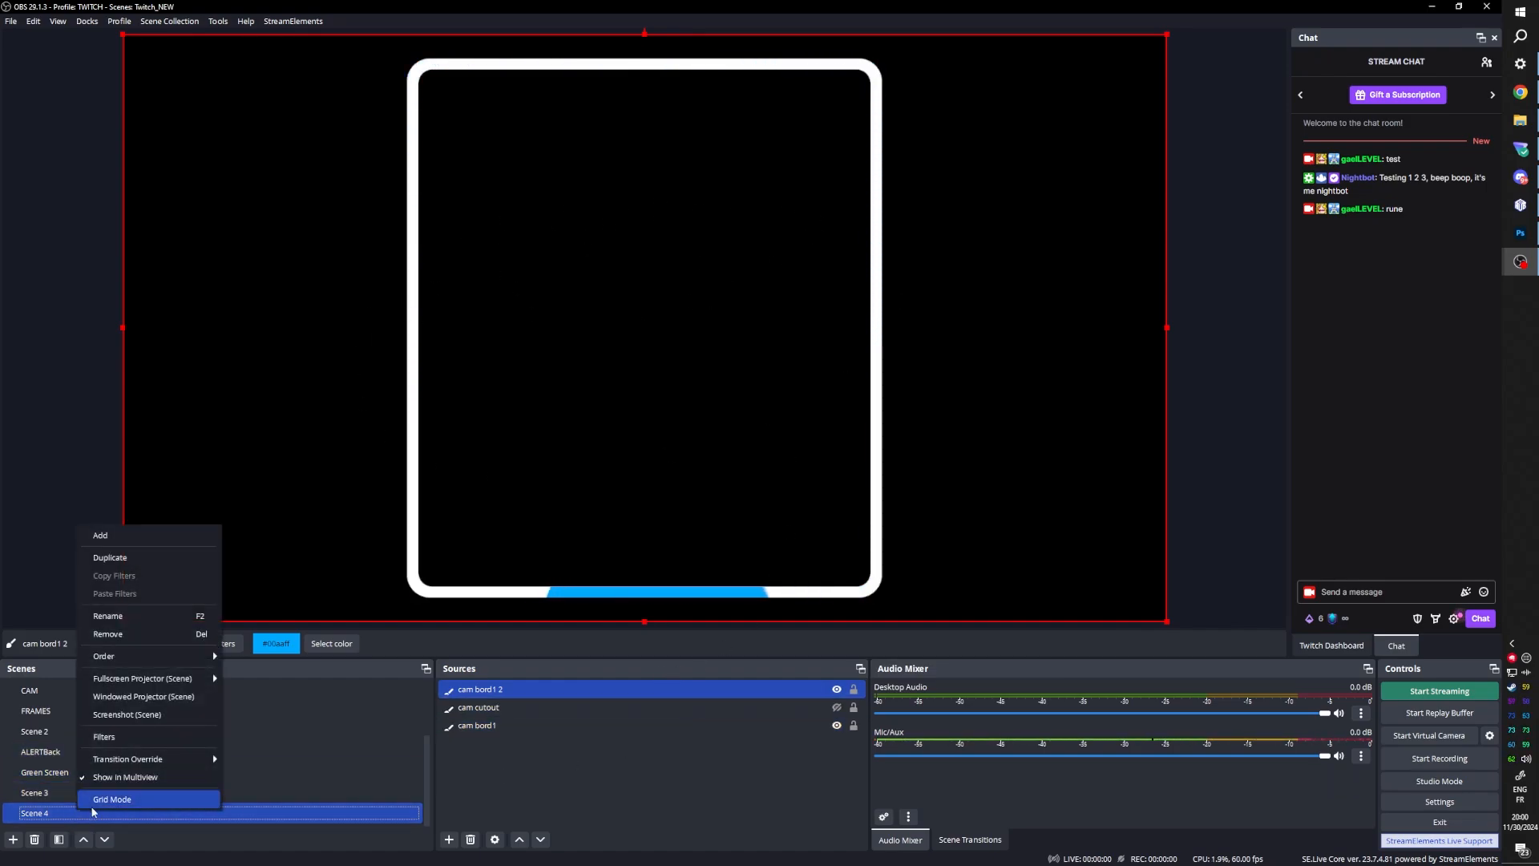
click(127, 736)
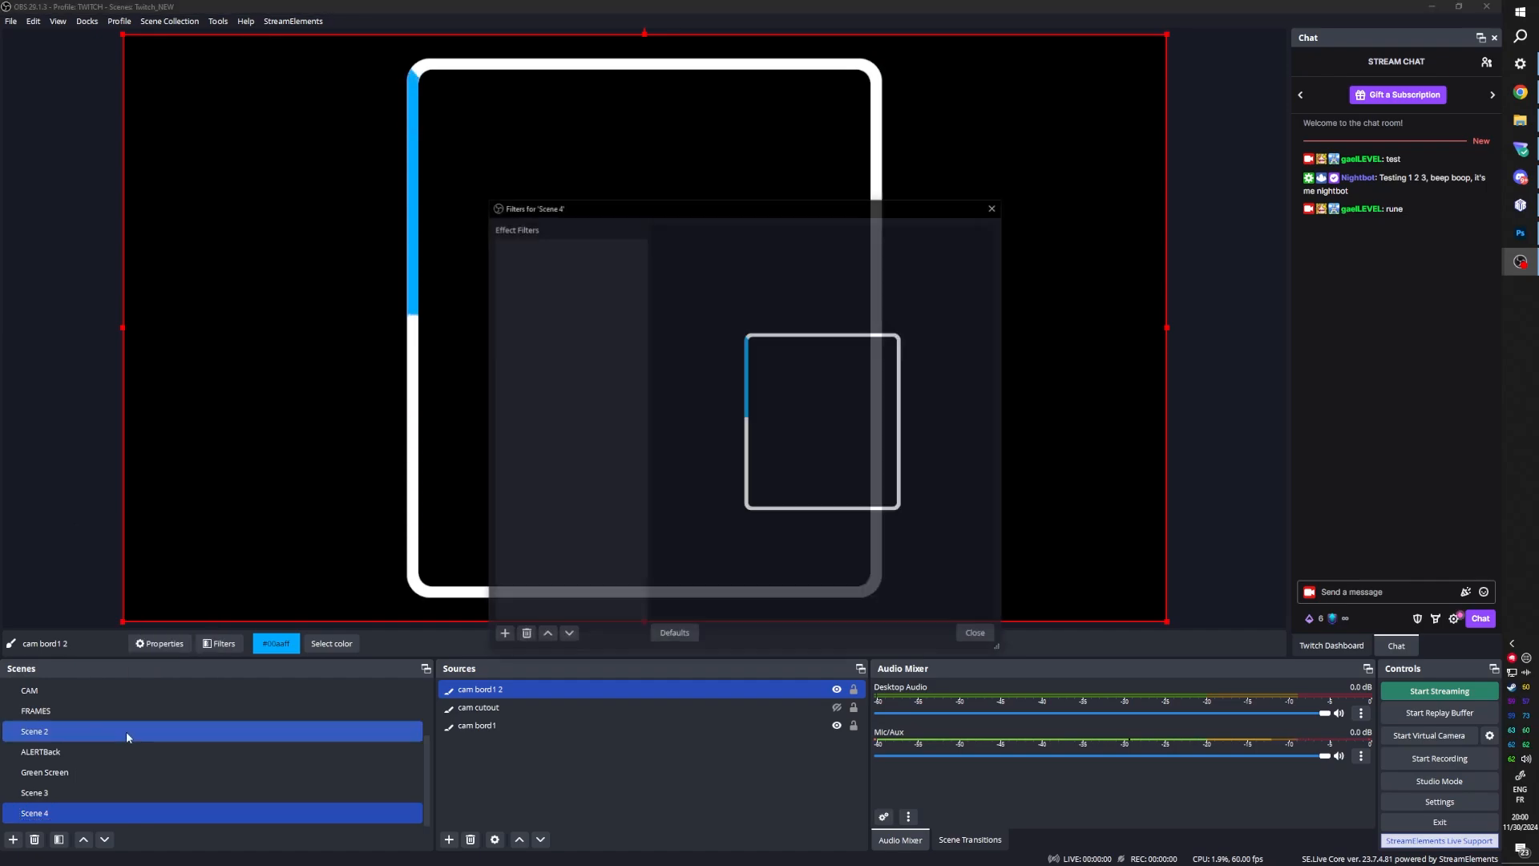
click(495, 640)
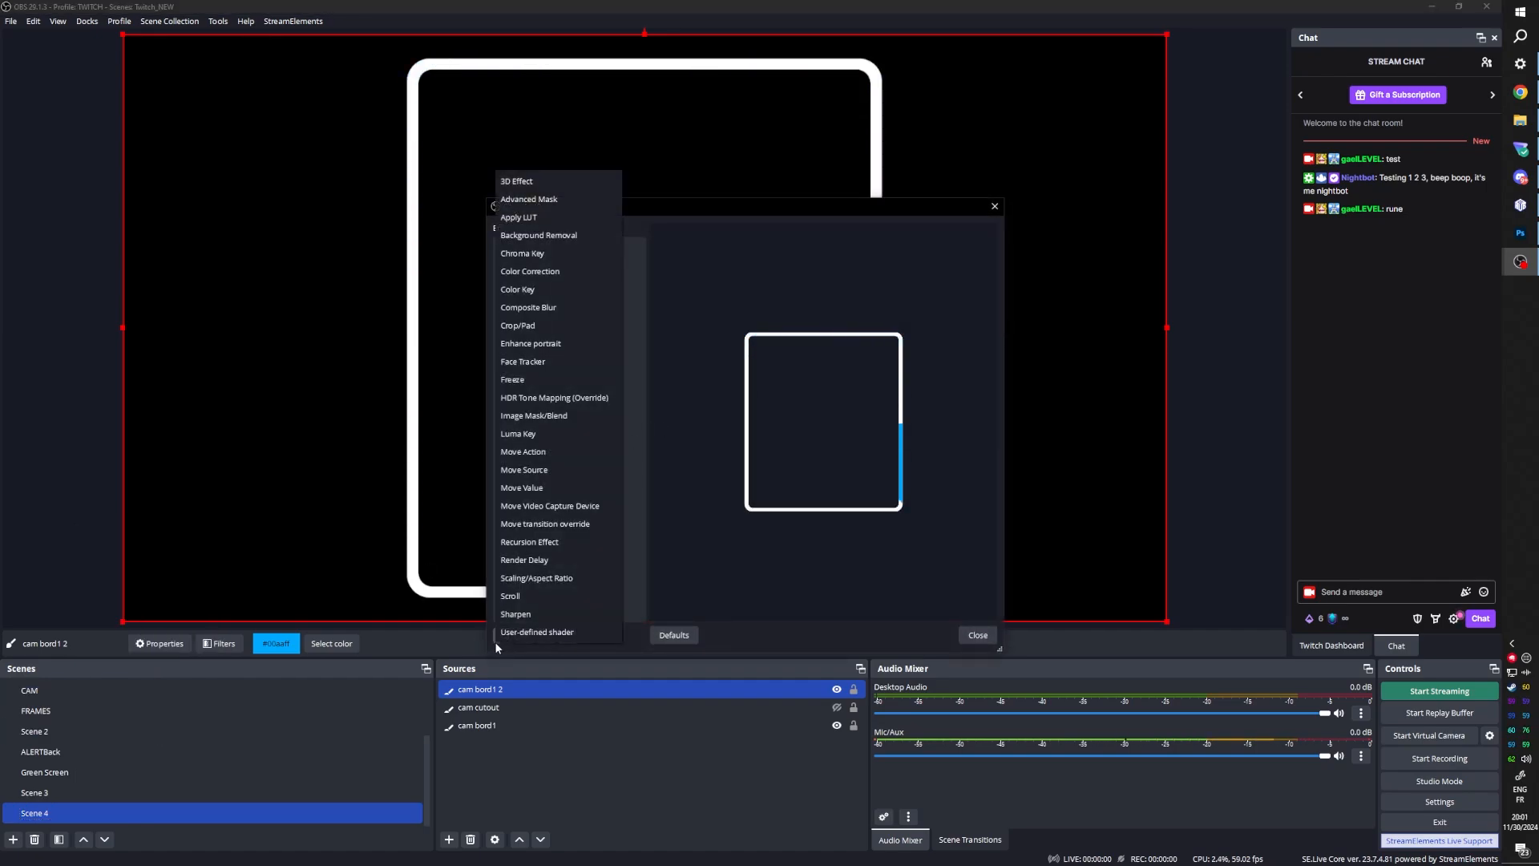
click(539, 633)
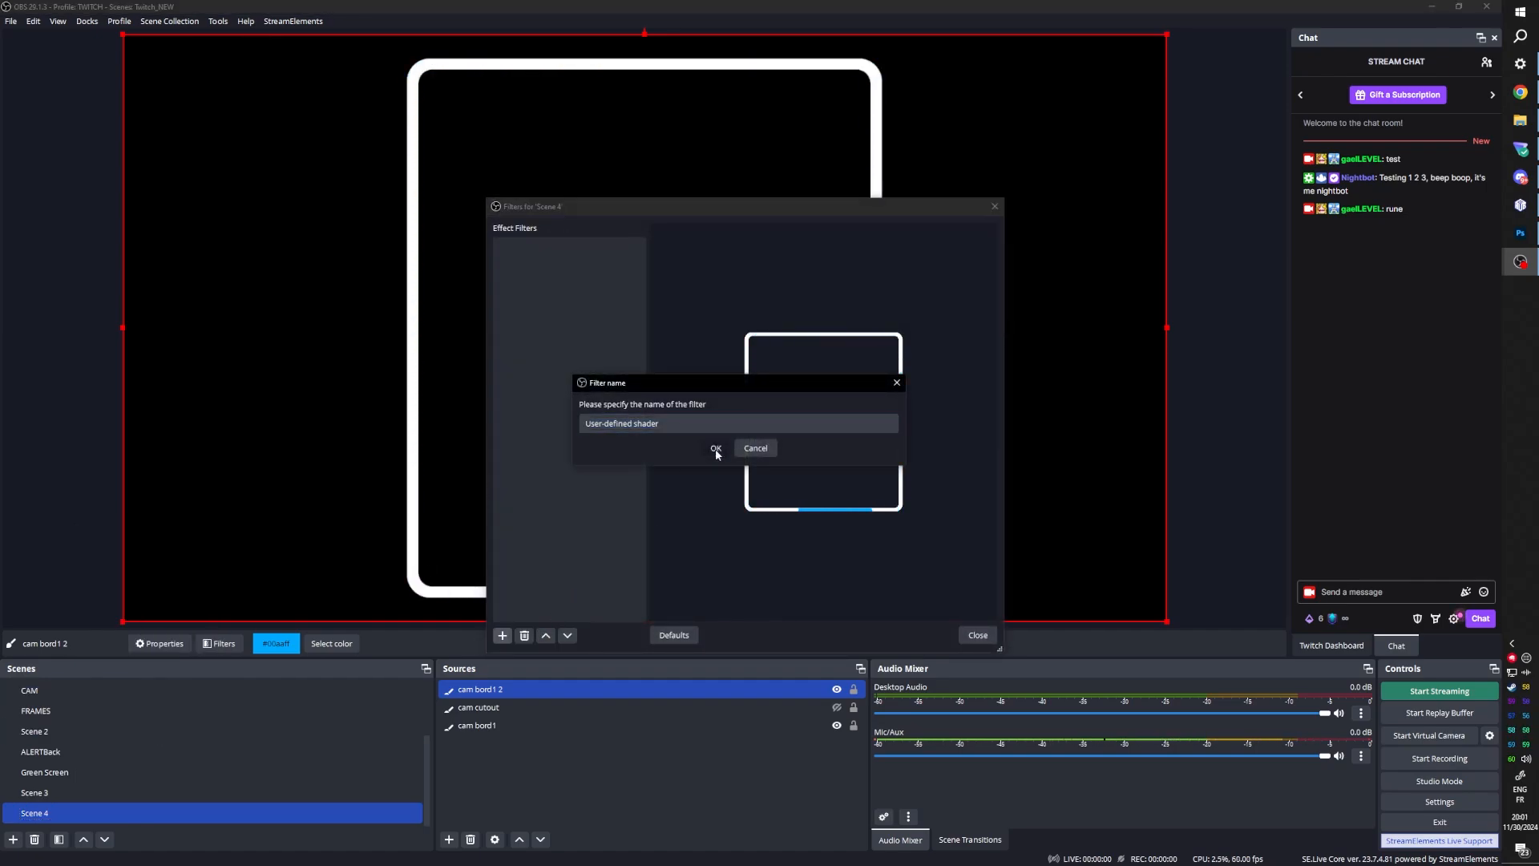
click(716, 450)
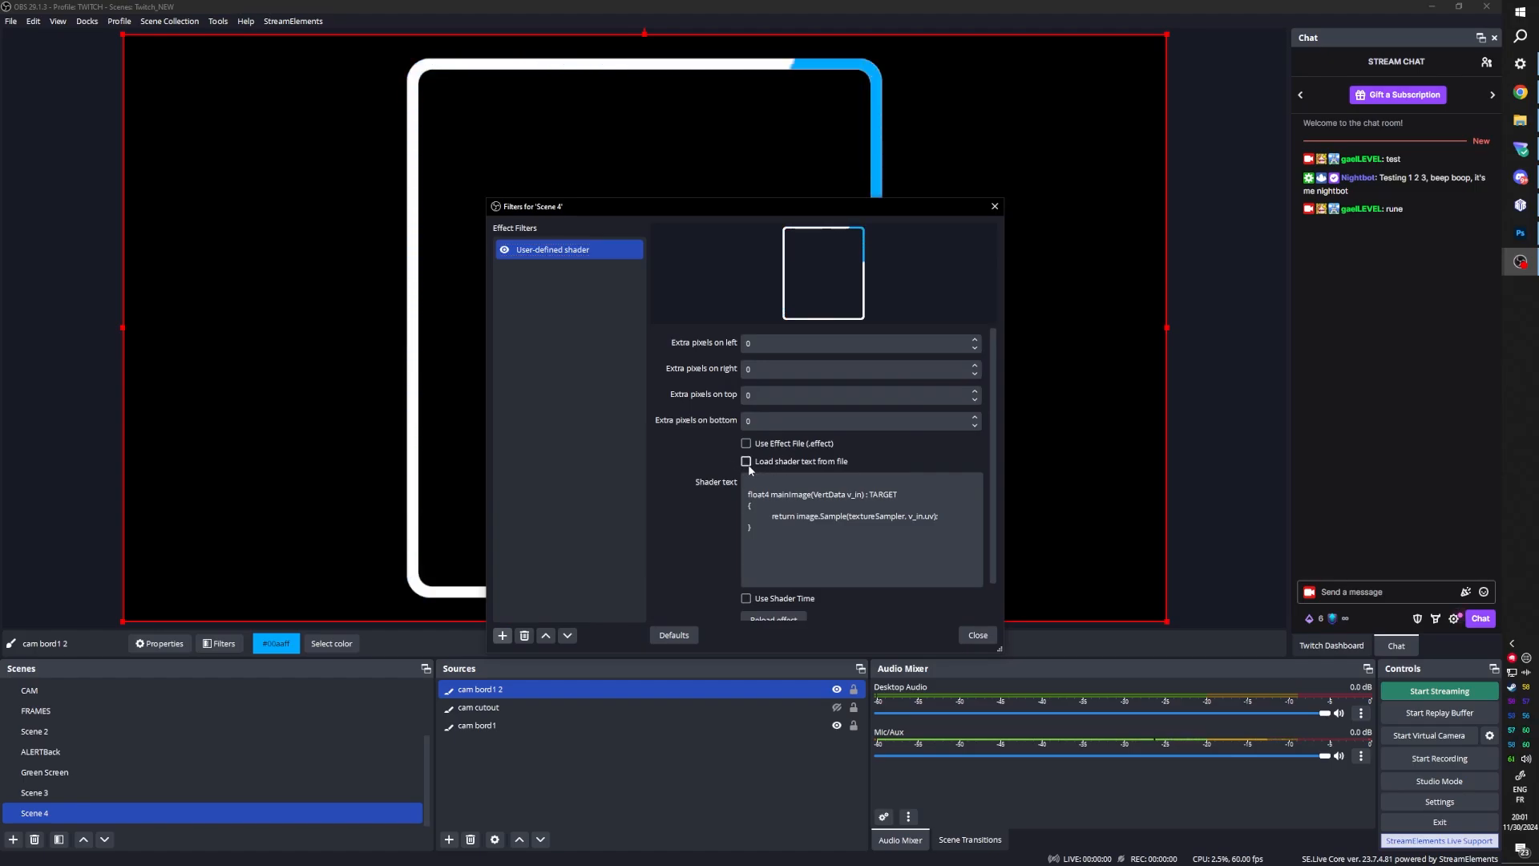
Step: Load the example bloom.shader from file into Scene 4's User-defined shader filter
click(747, 463)
click(979, 485)
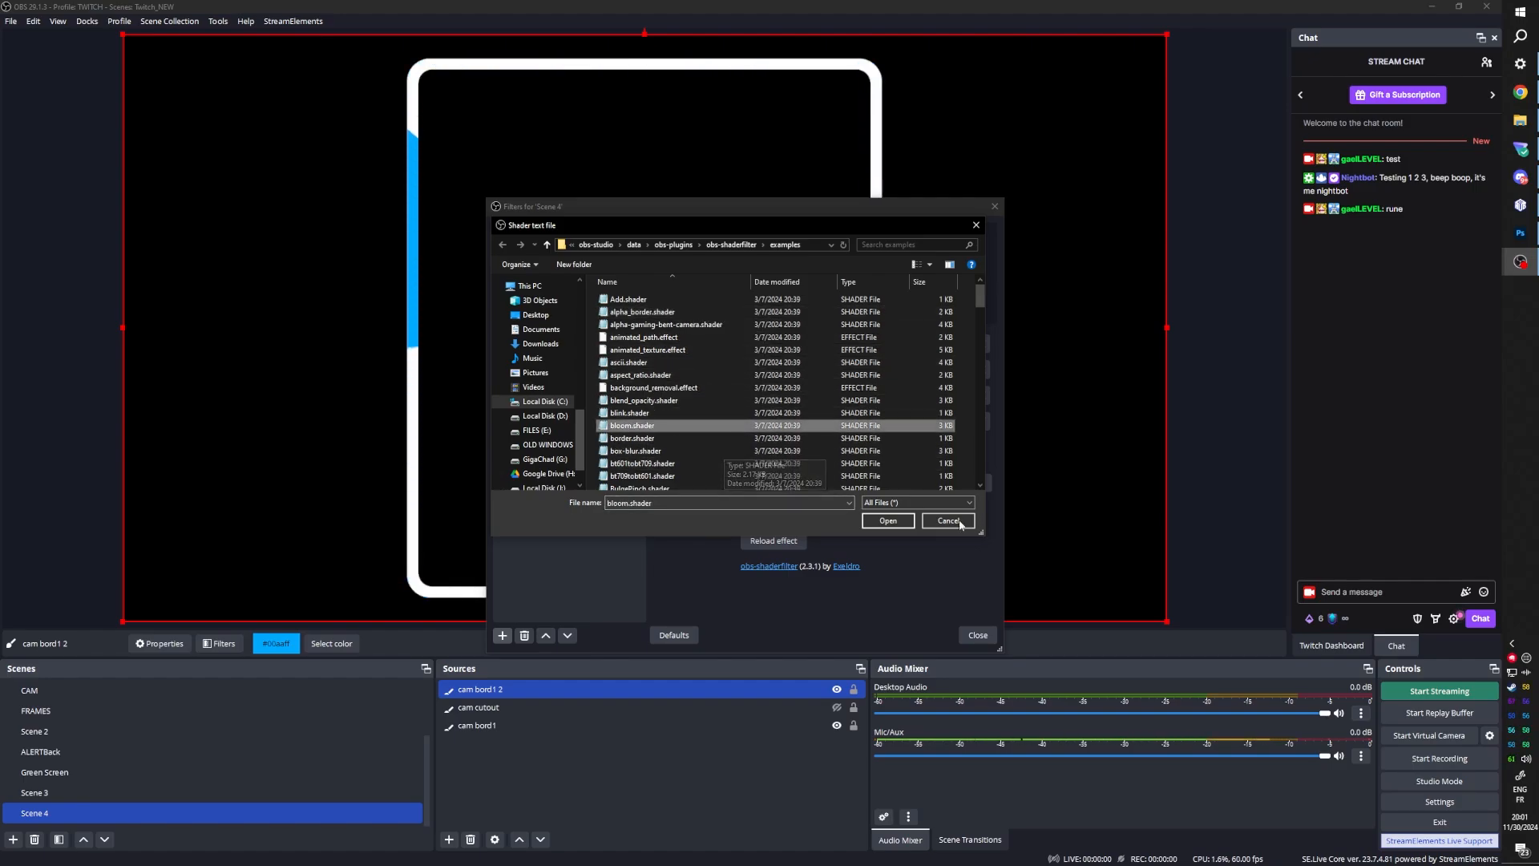
click(888, 521)
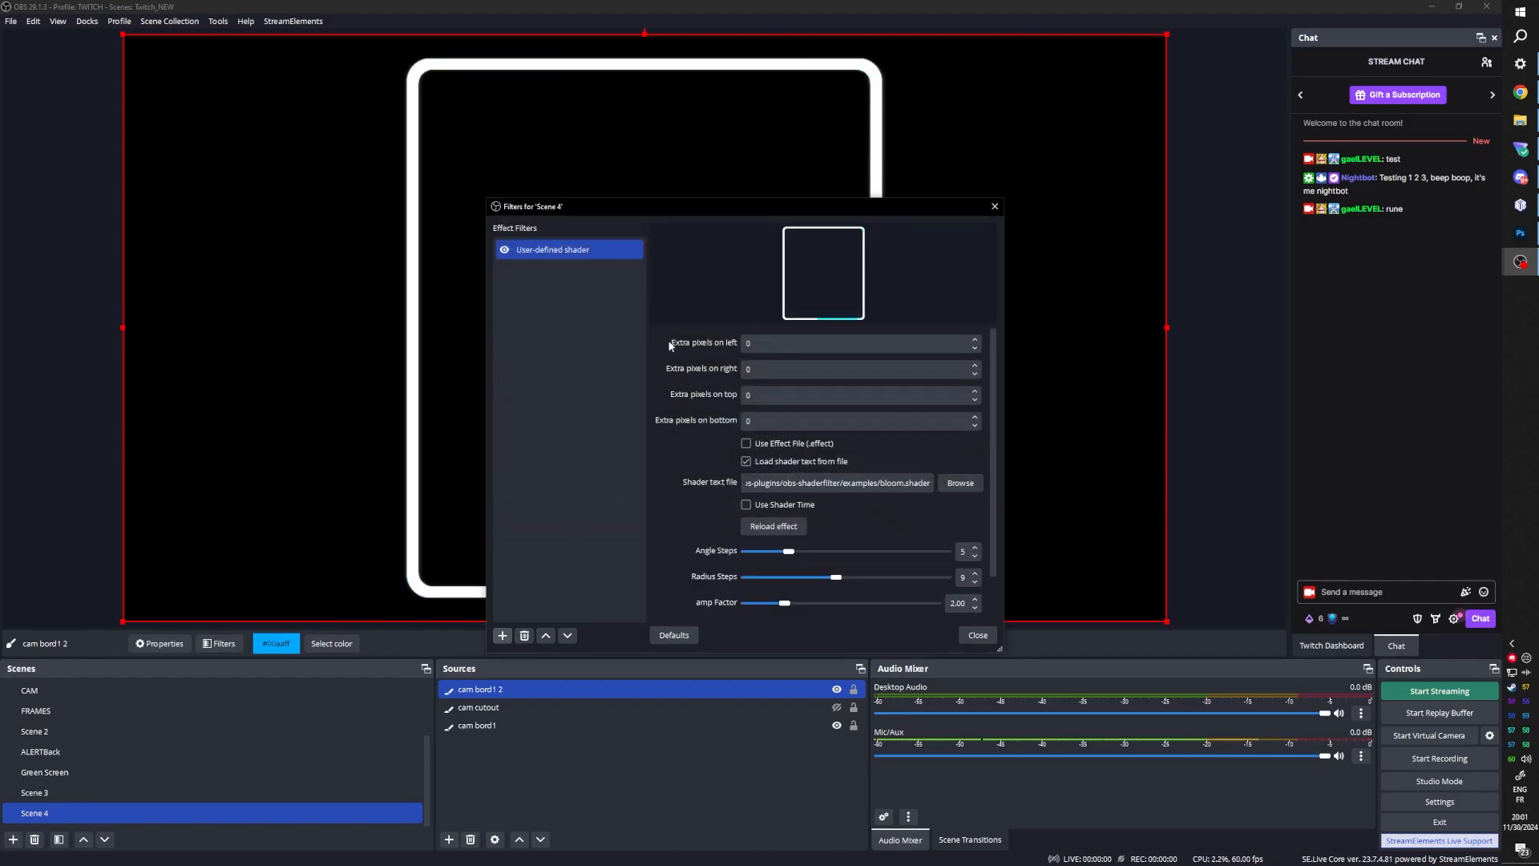
Step: Set the bloom shader's Angle Steps to 14, Radius Steps to 4 and amp Factor to 3.03, and close the filters
drag(742, 206, 736, 178)
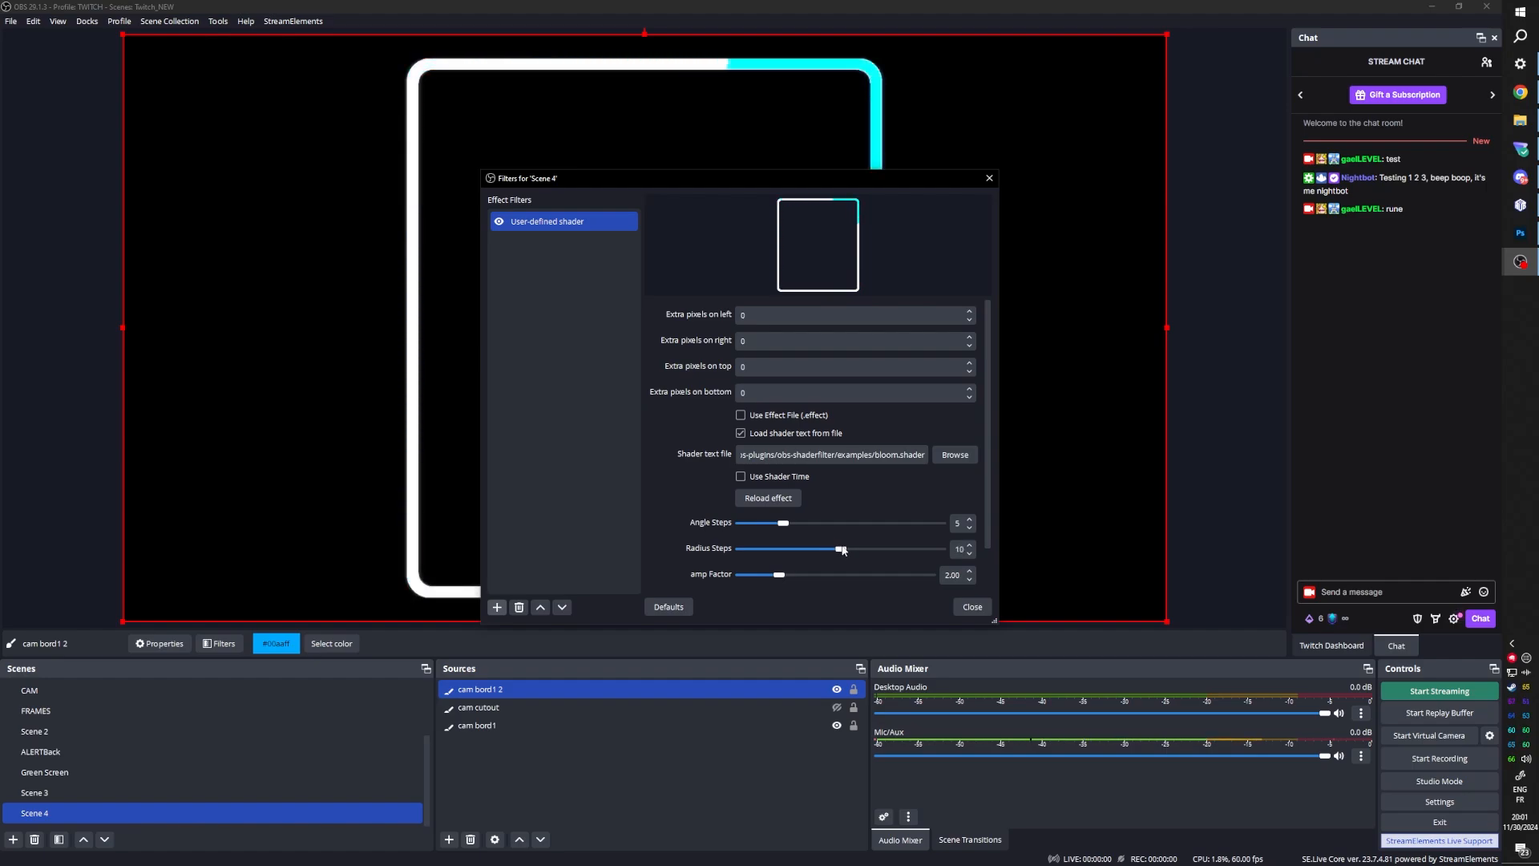
drag(834, 550, 782, 548)
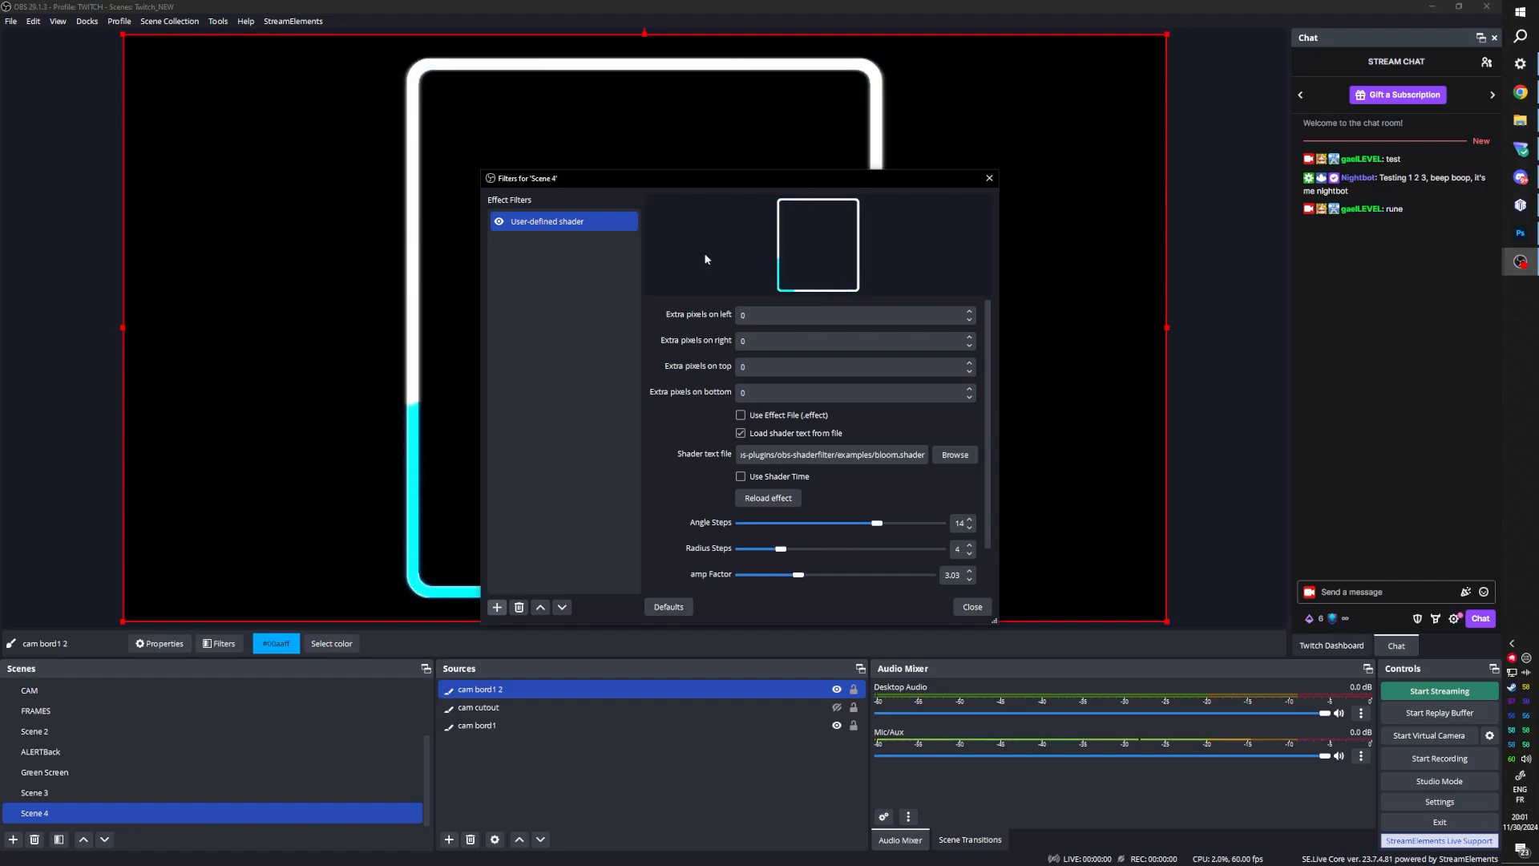
drag(754, 190, 1086, 144)
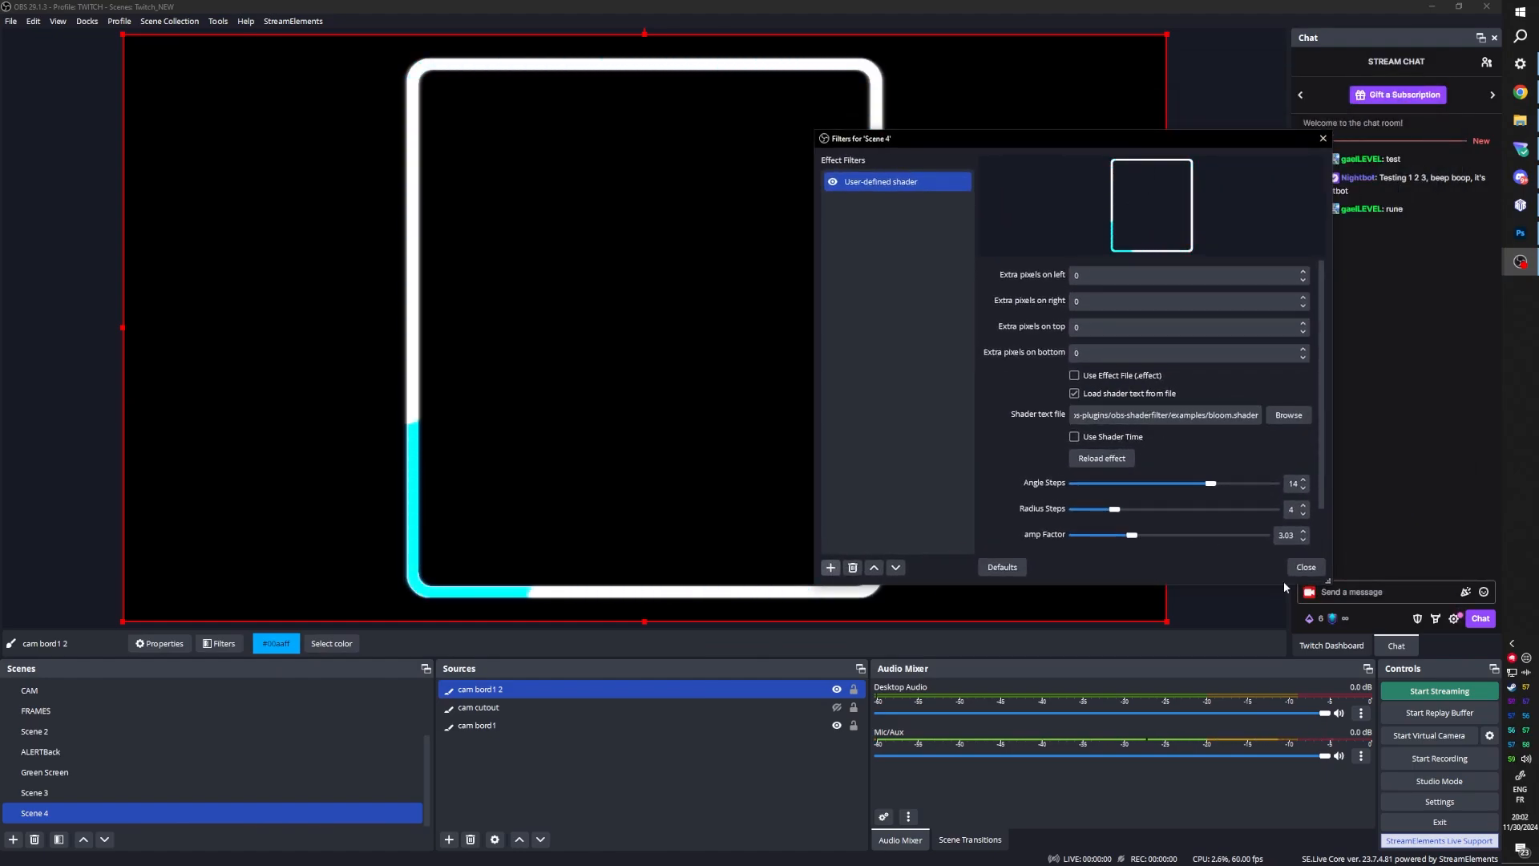
click(1304, 567)
Step: Check the Pie in Scene 3, return to Scene 4 and view the glow with cam bord1 hidden and shown again
click(84, 793)
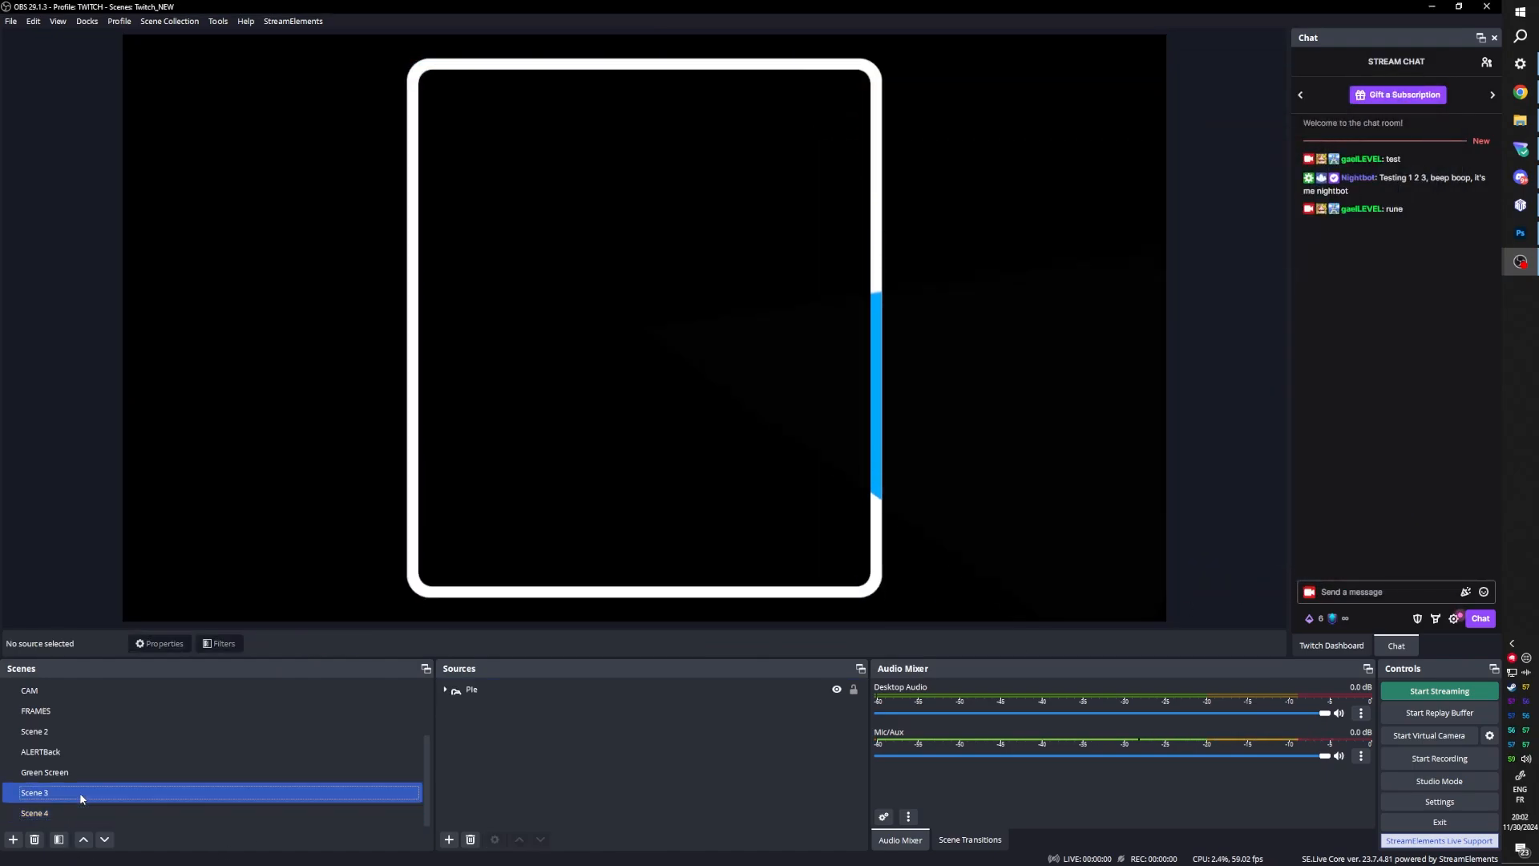
click(70, 810)
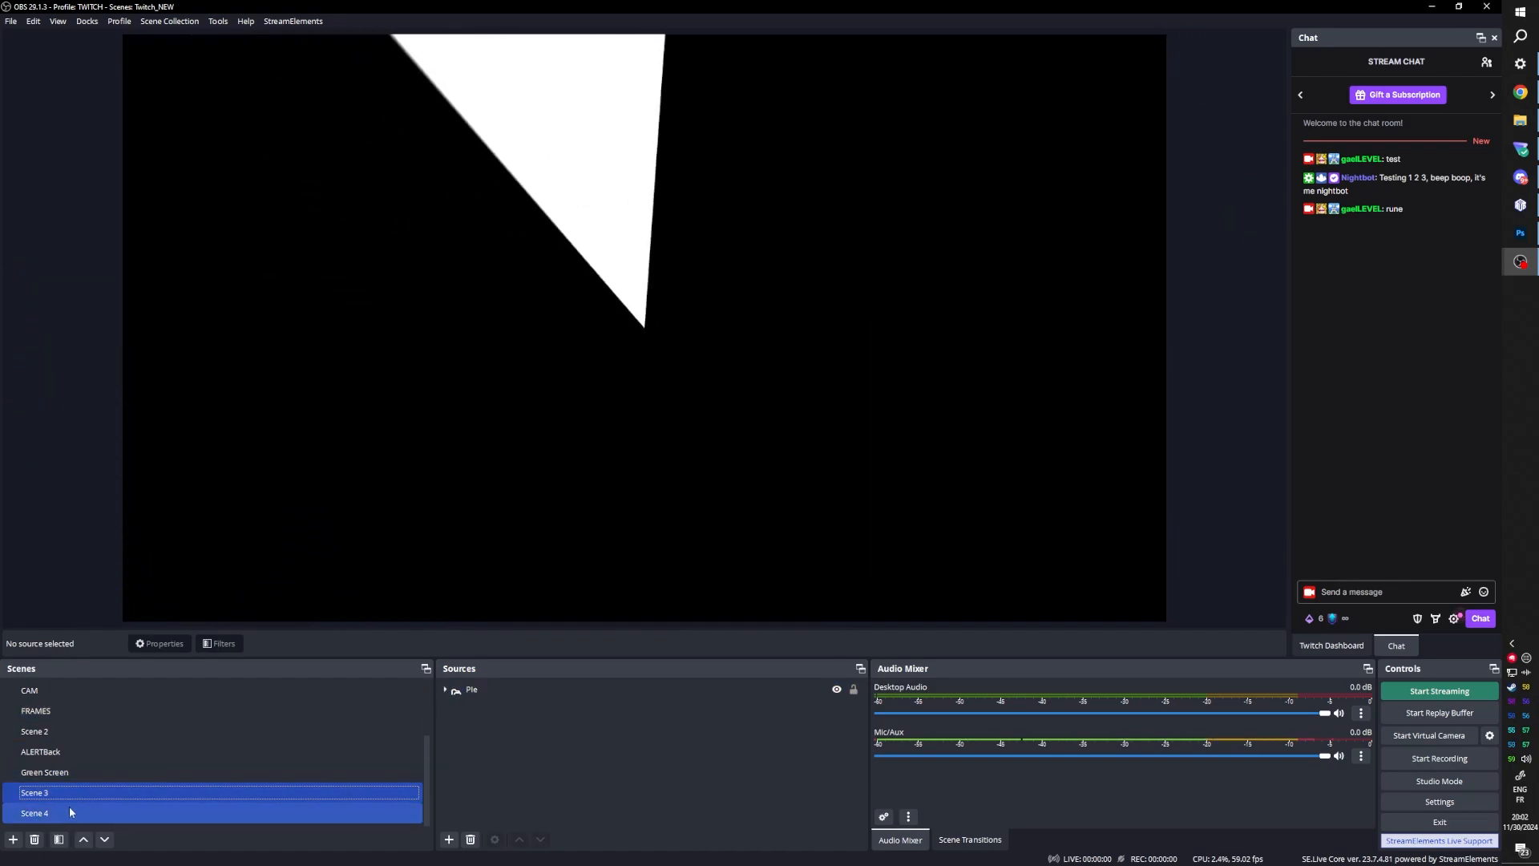
click(833, 723)
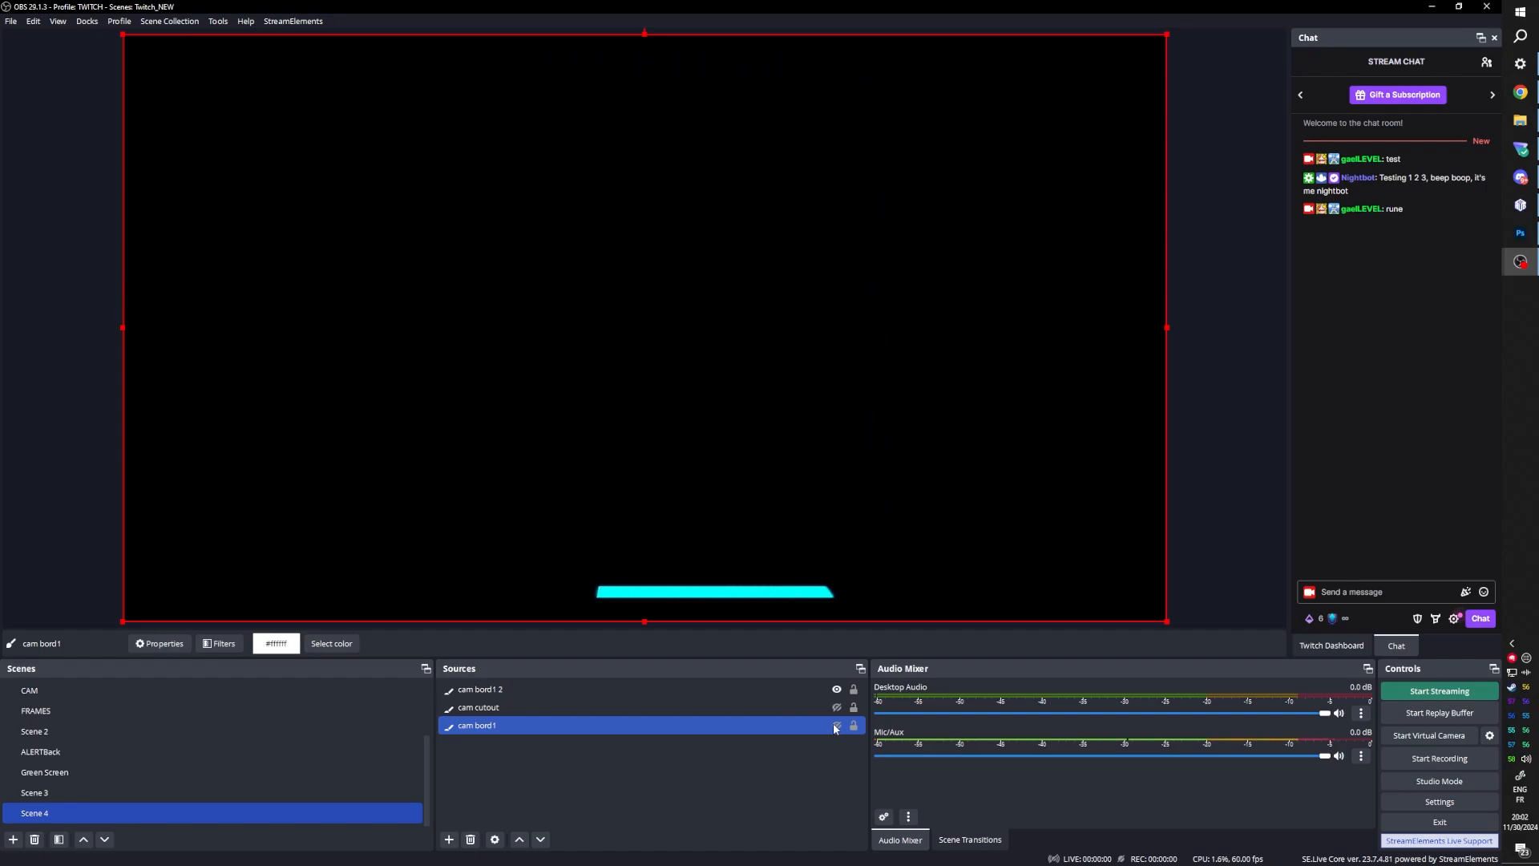
click(835, 725)
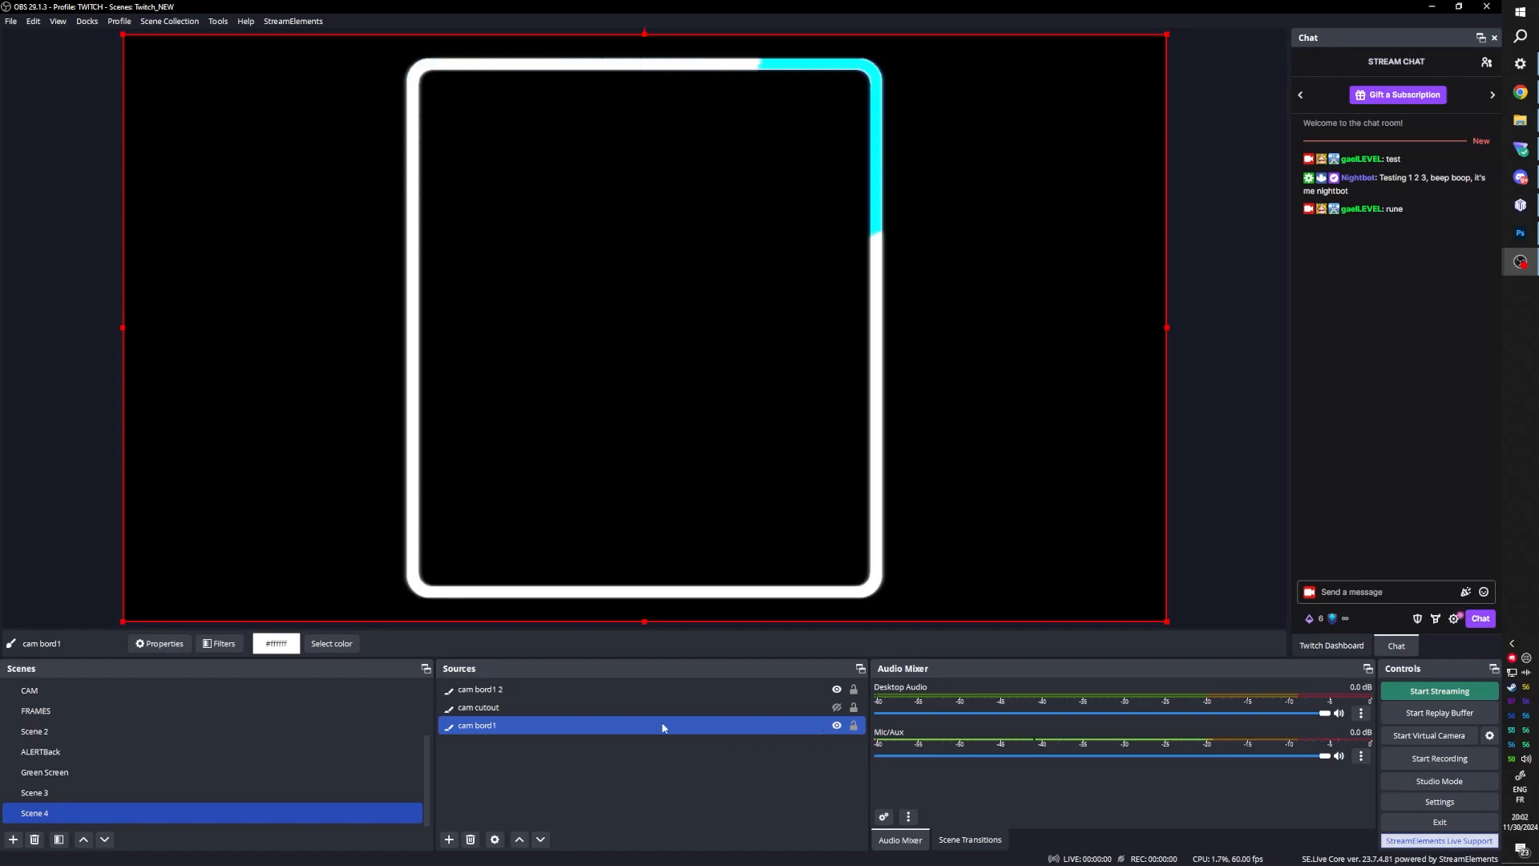
Step: Change the color of the white cam bord1 source to dark navy blue #141a2b
click(329, 642)
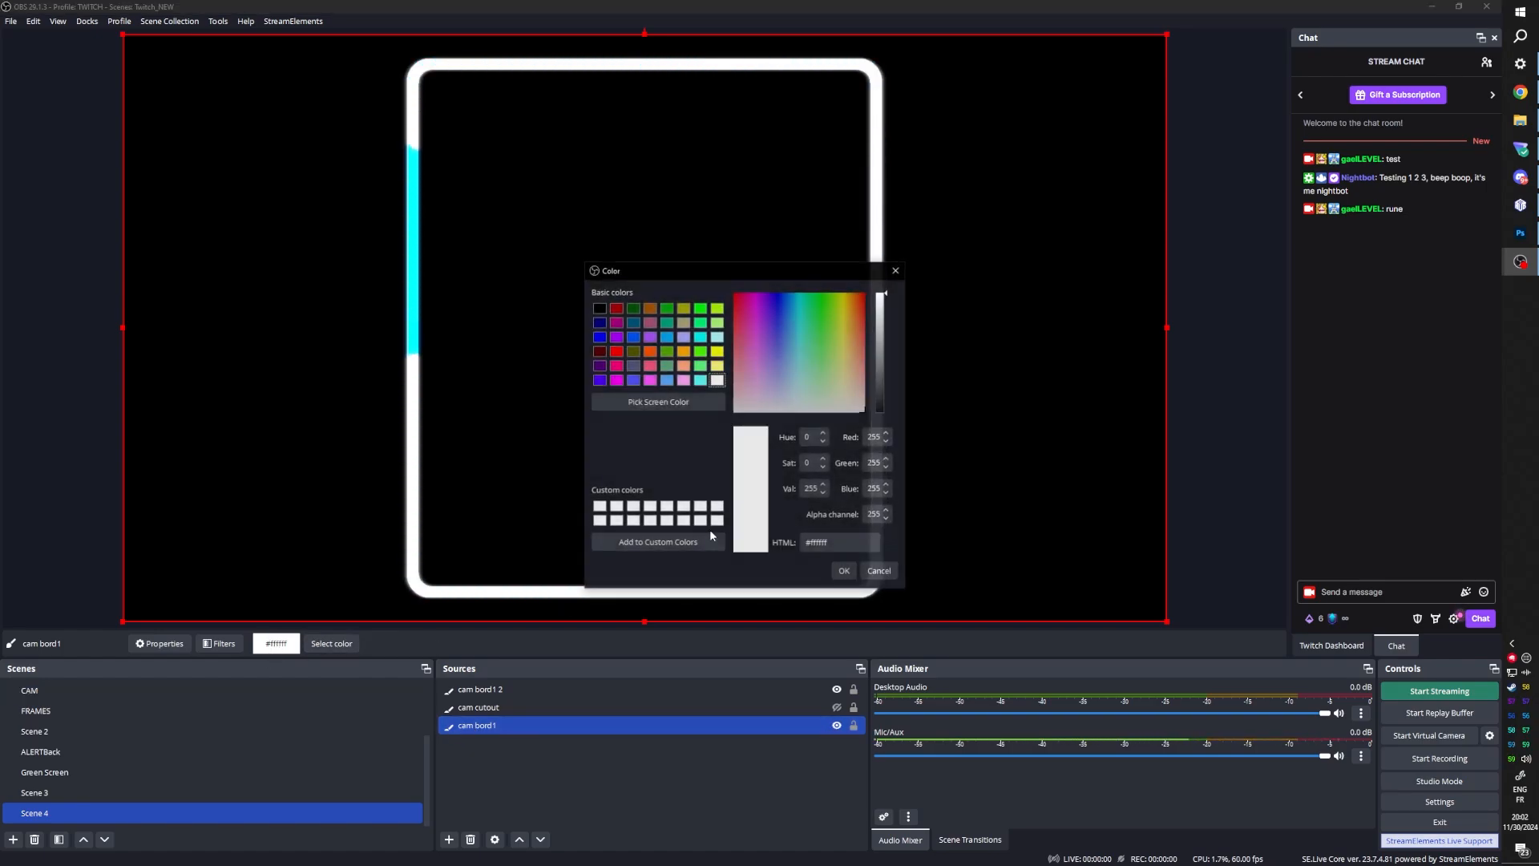
click(786, 386)
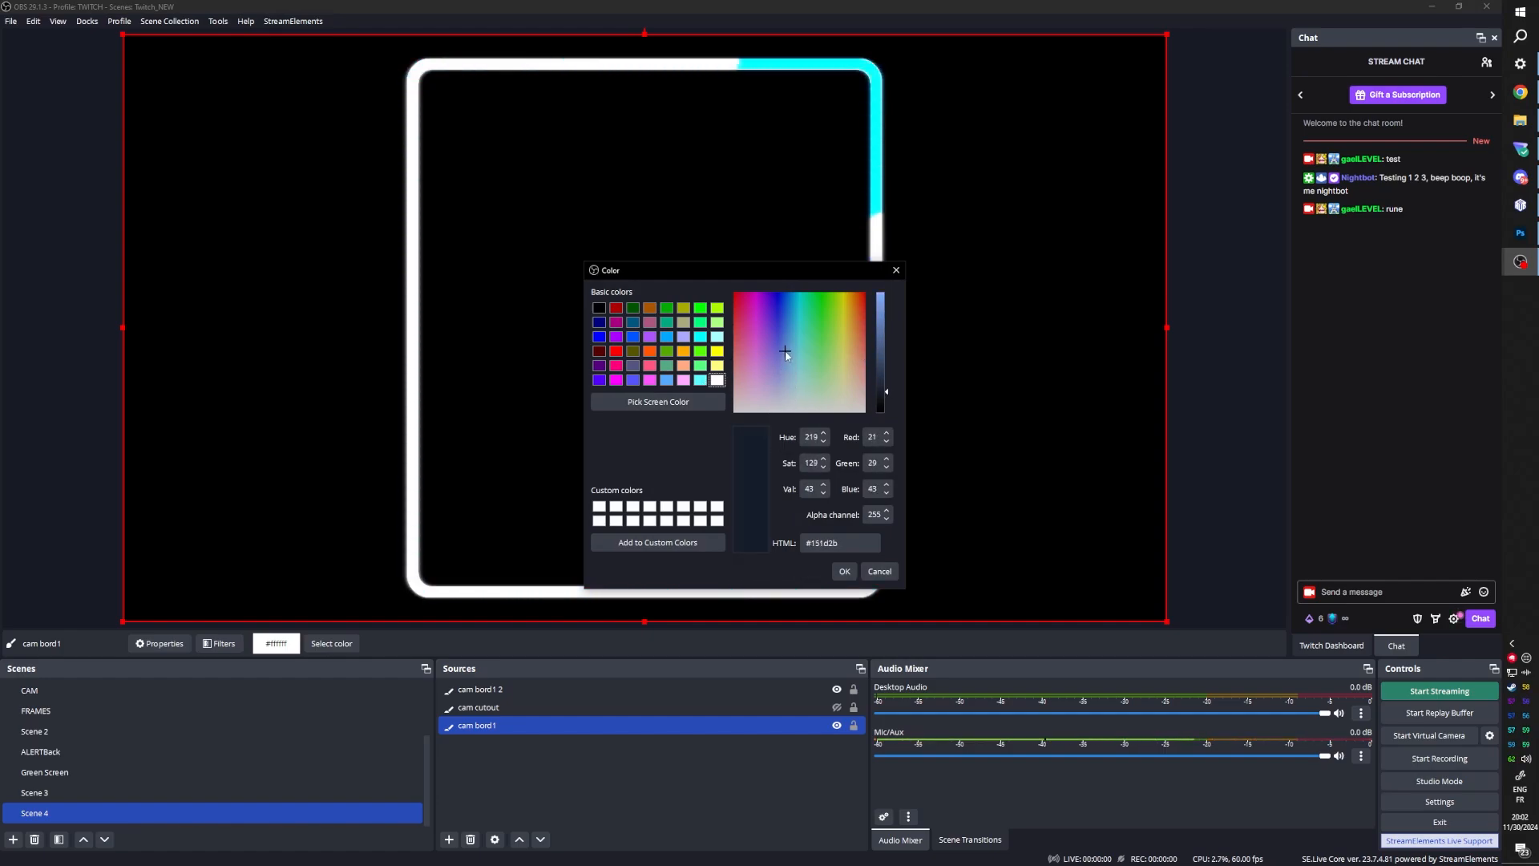
key(Return)
Step: Add a second User-defined shader filter with its default name to Scene 4 and enable loading its shader text from a file
right_click(71, 810)
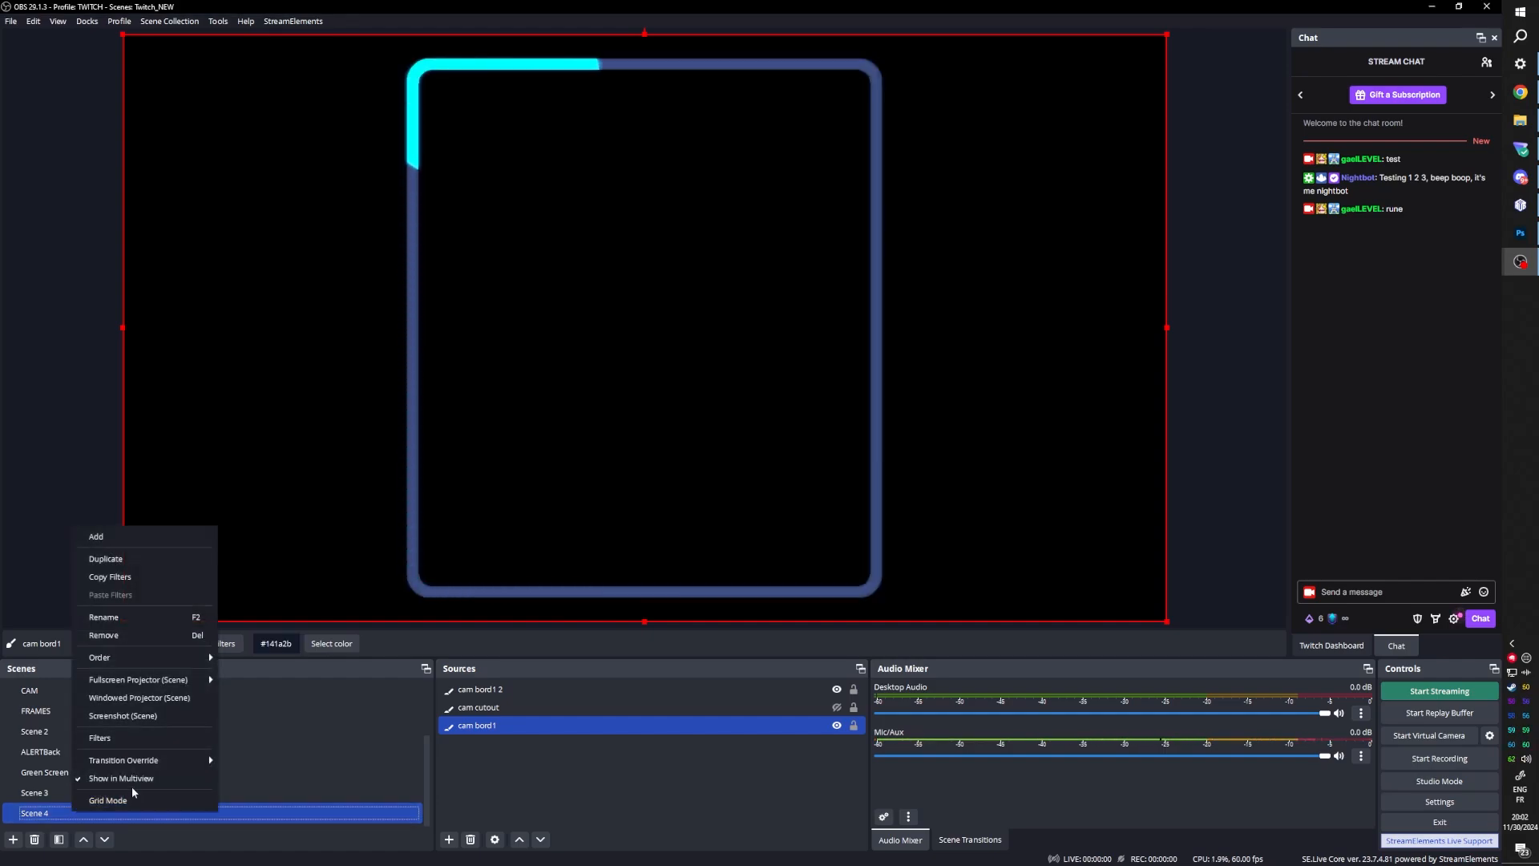
click(141, 738)
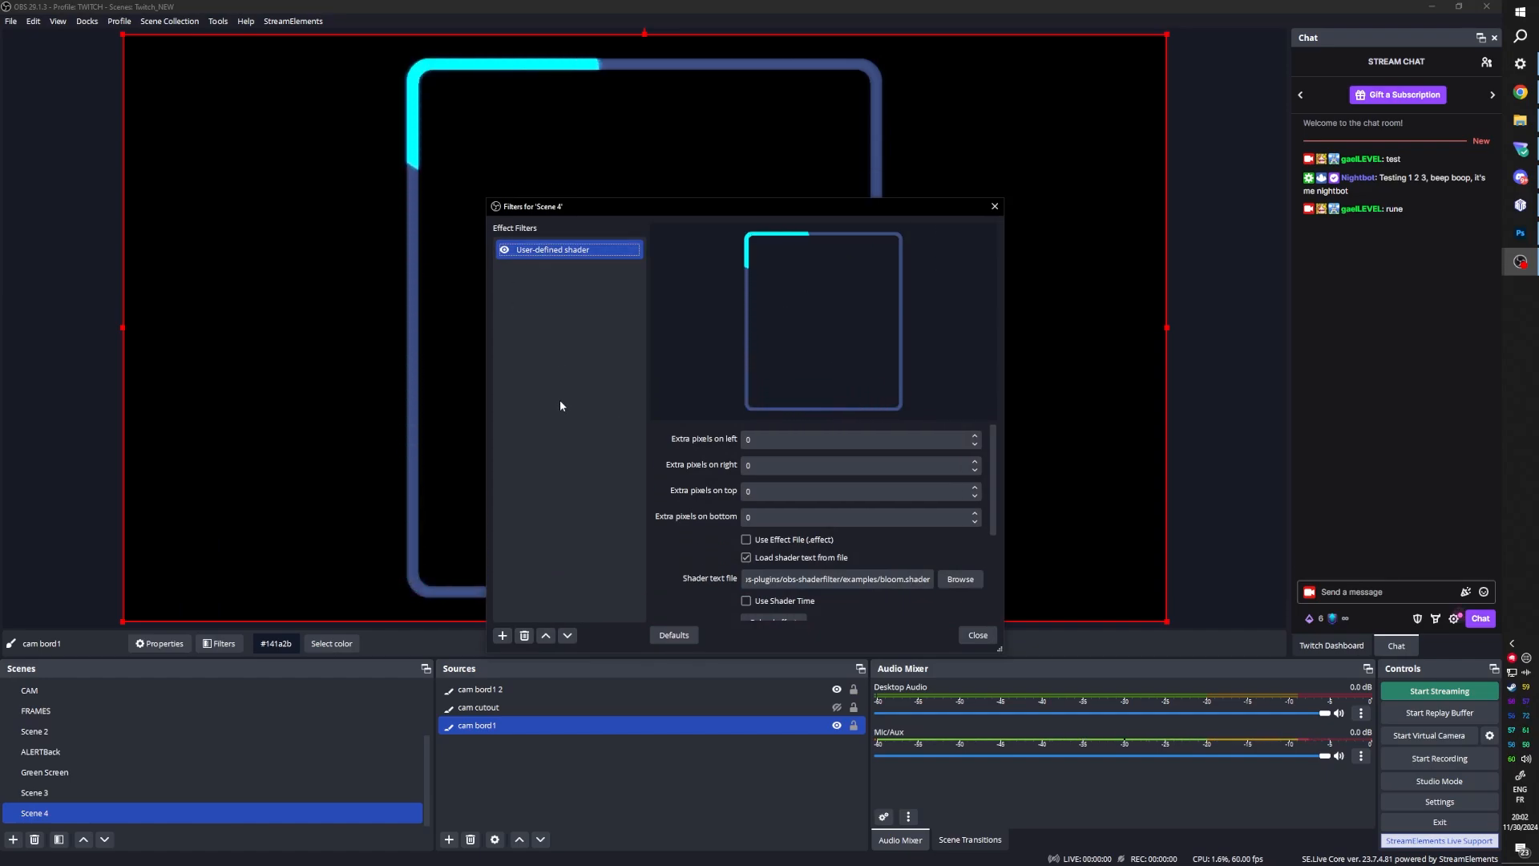
click(503, 635)
click(552, 618)
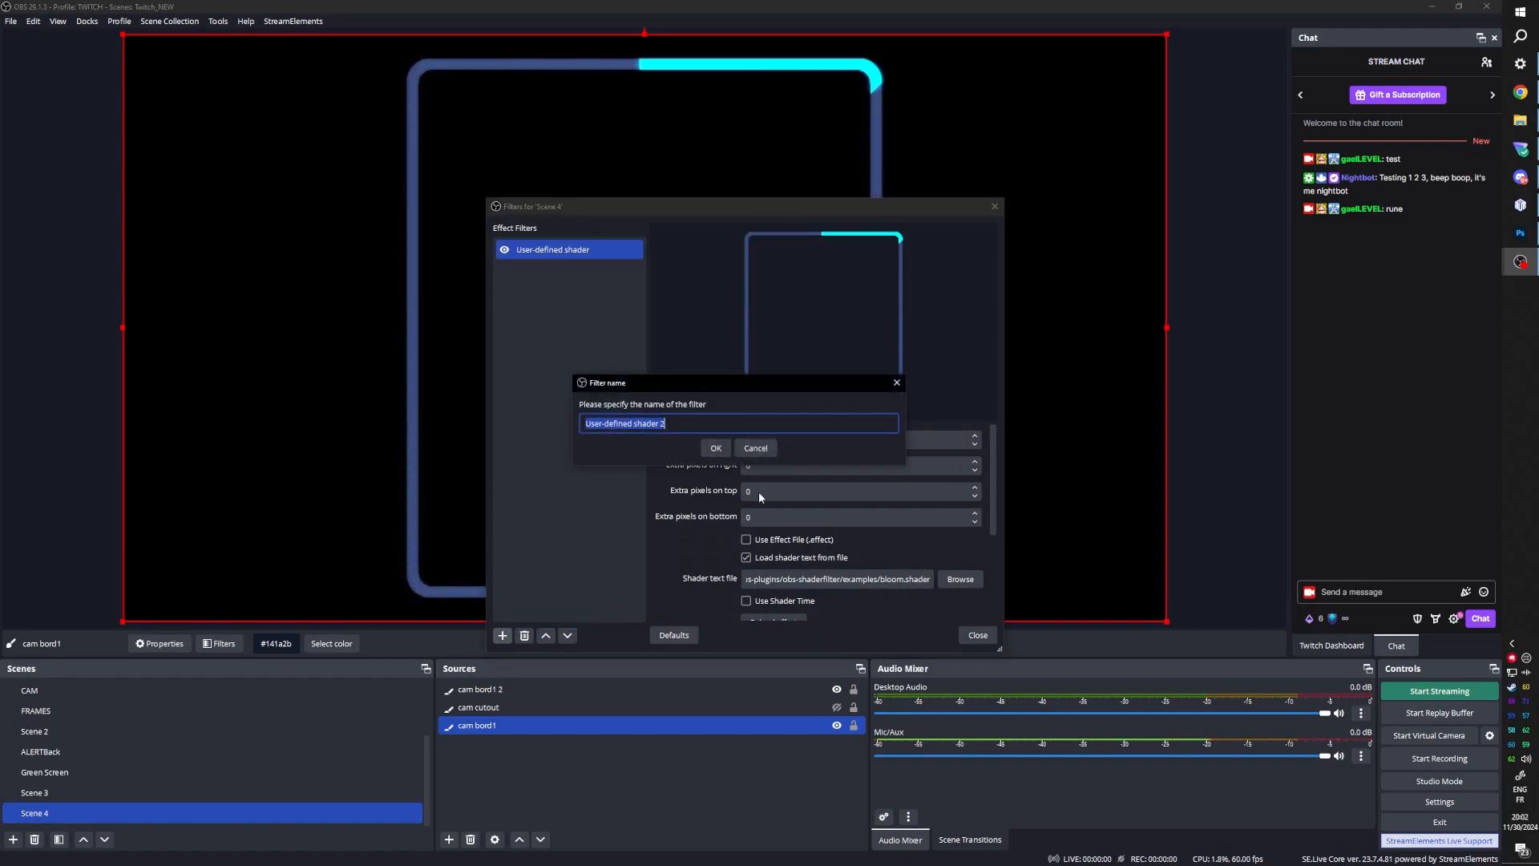
click(716, 448)
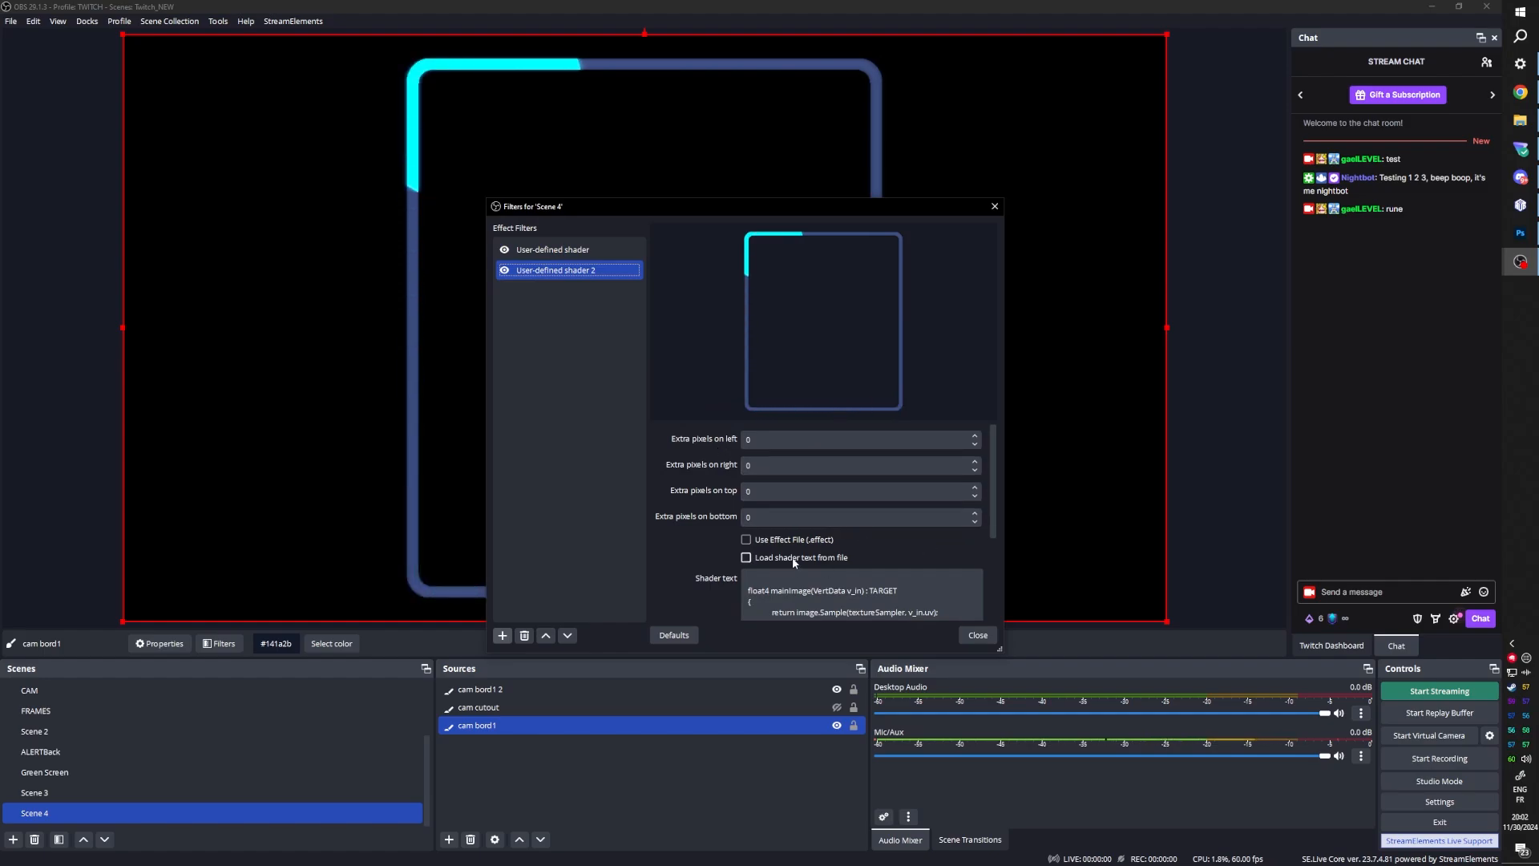
click(746, 558)
Step: Load the example Chroma+UV-Distortion.shader into the second User-defined shader filter
click(962, 580)
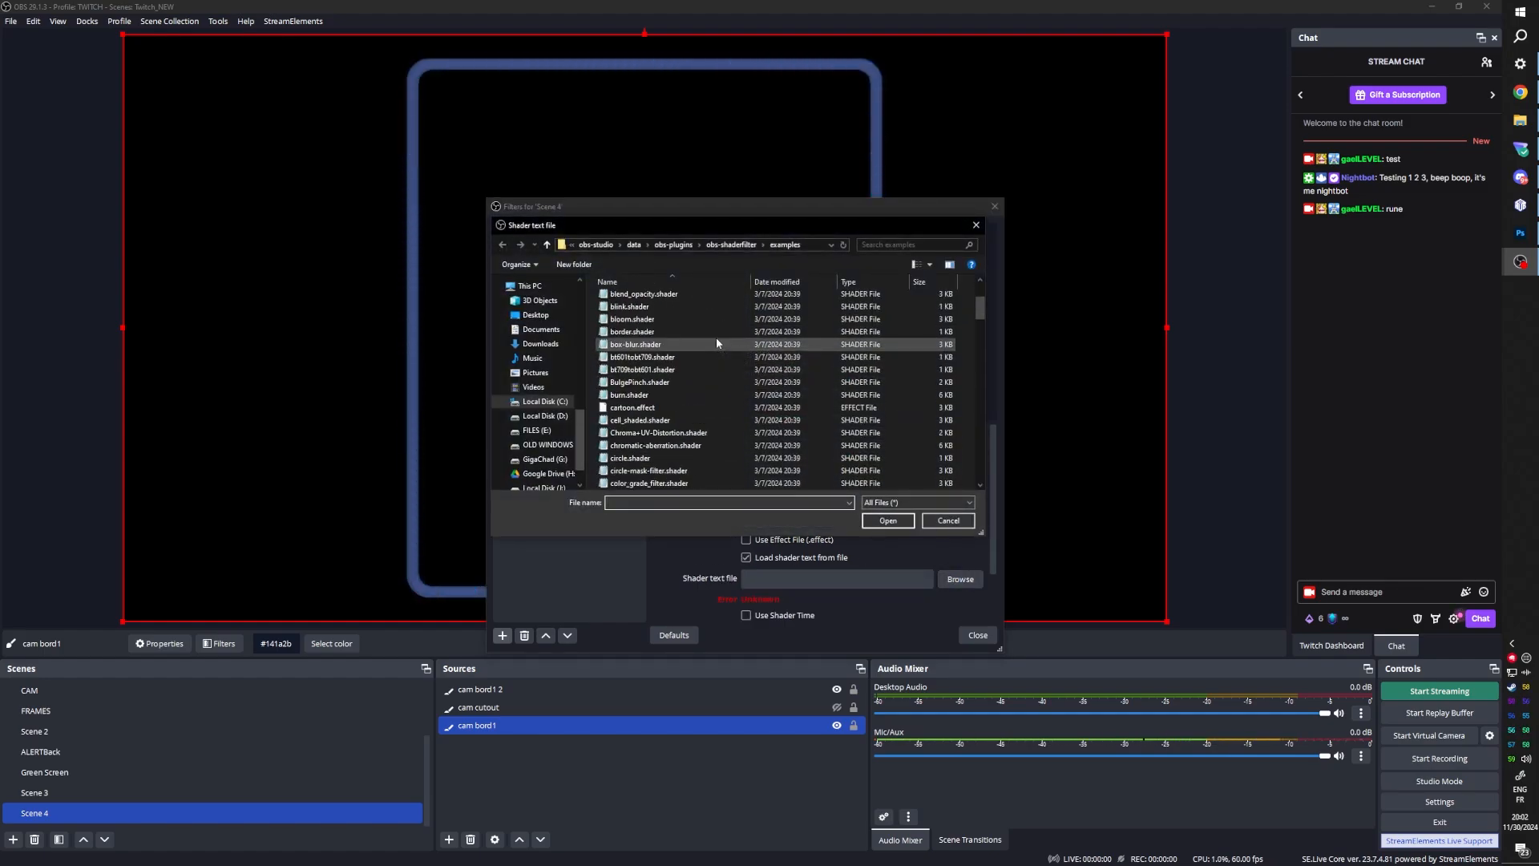
scroll(713, 384, down, 3)
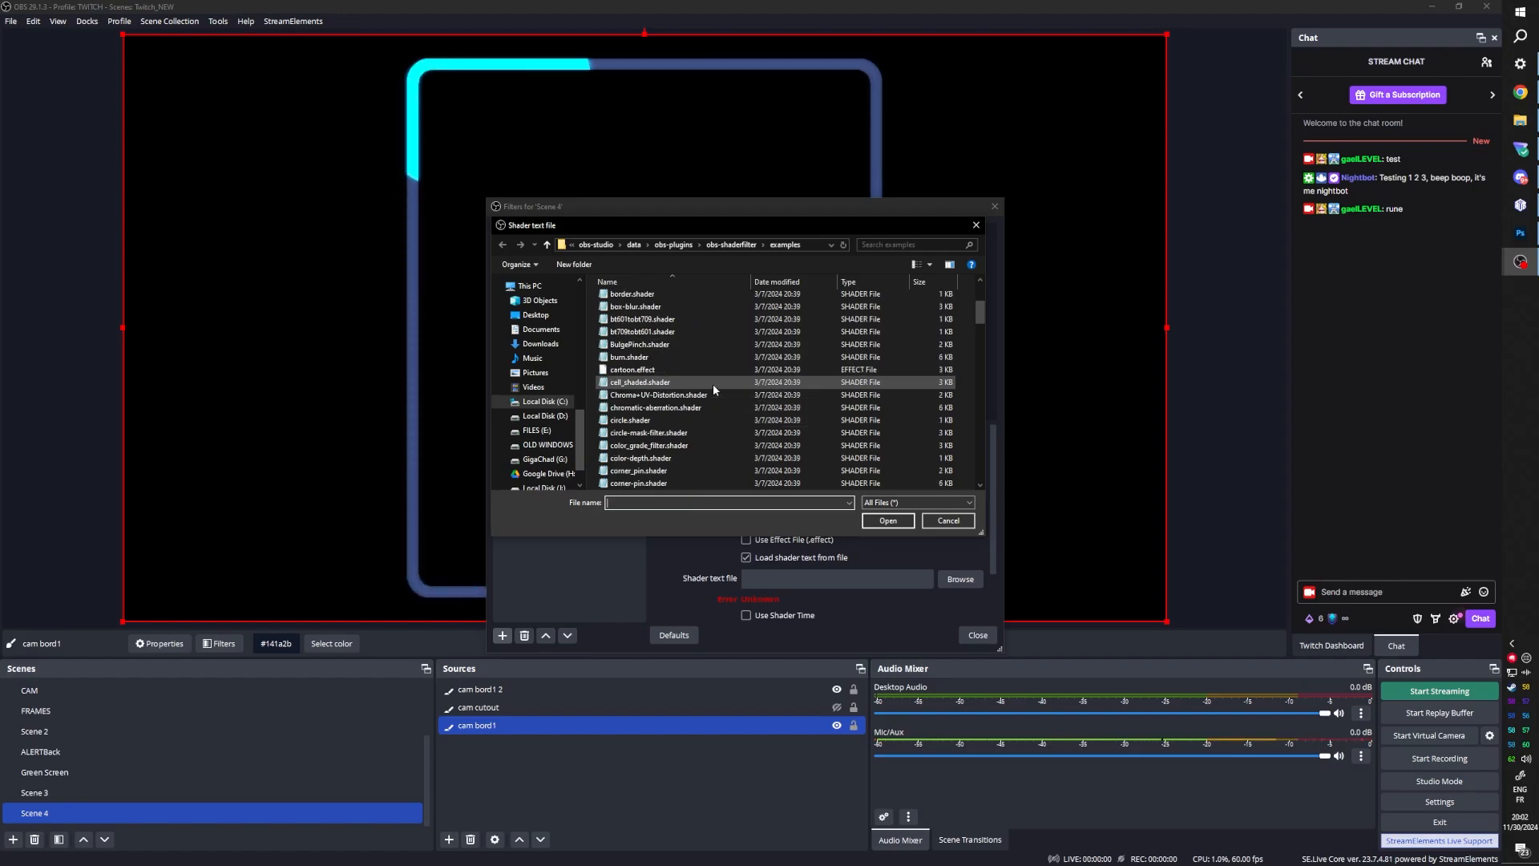
click(701, 396)
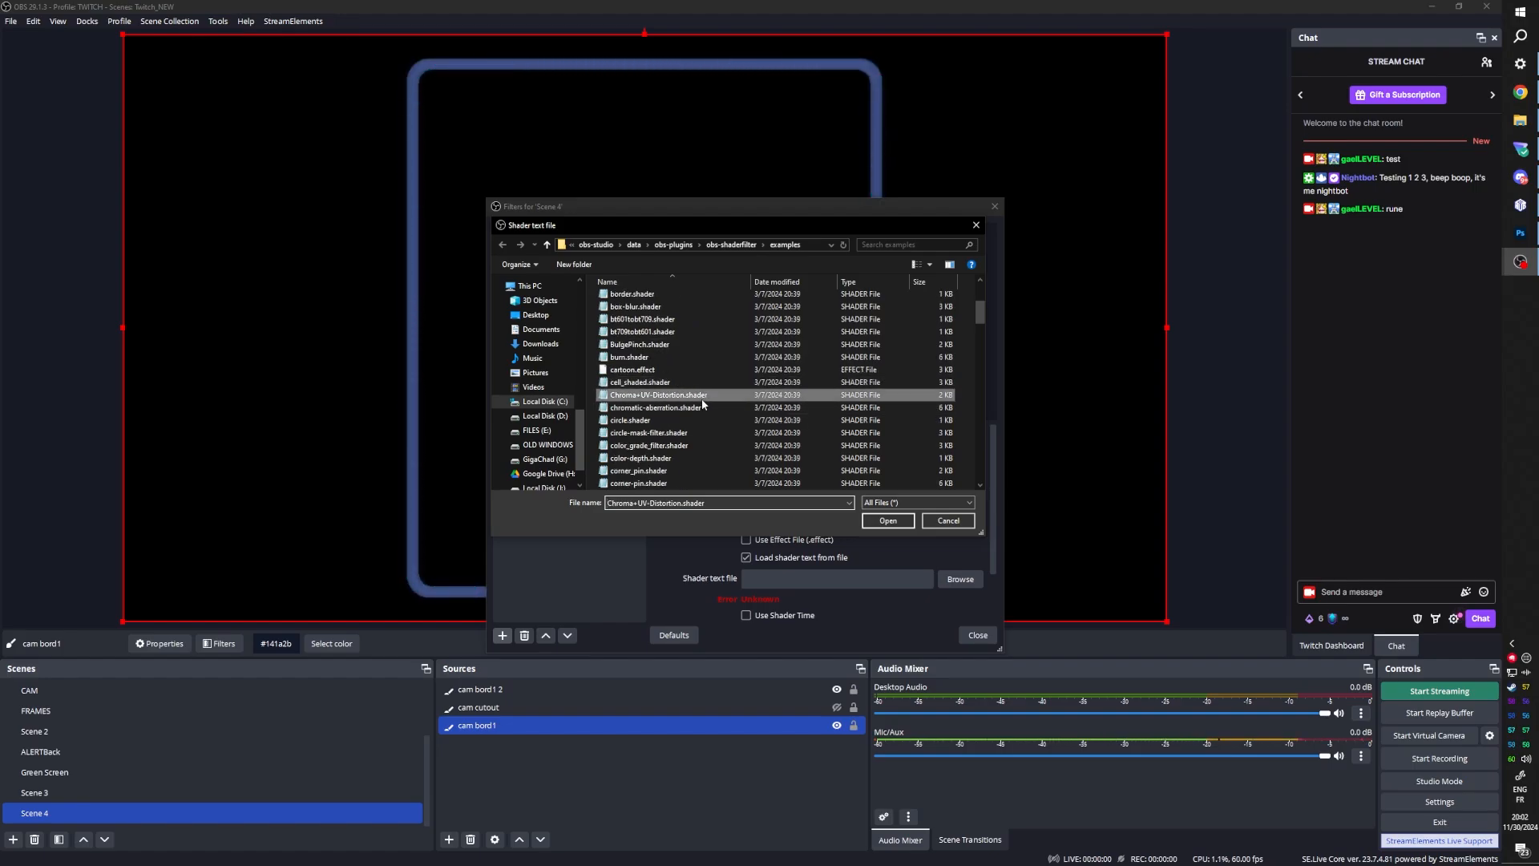
click(887, 520)
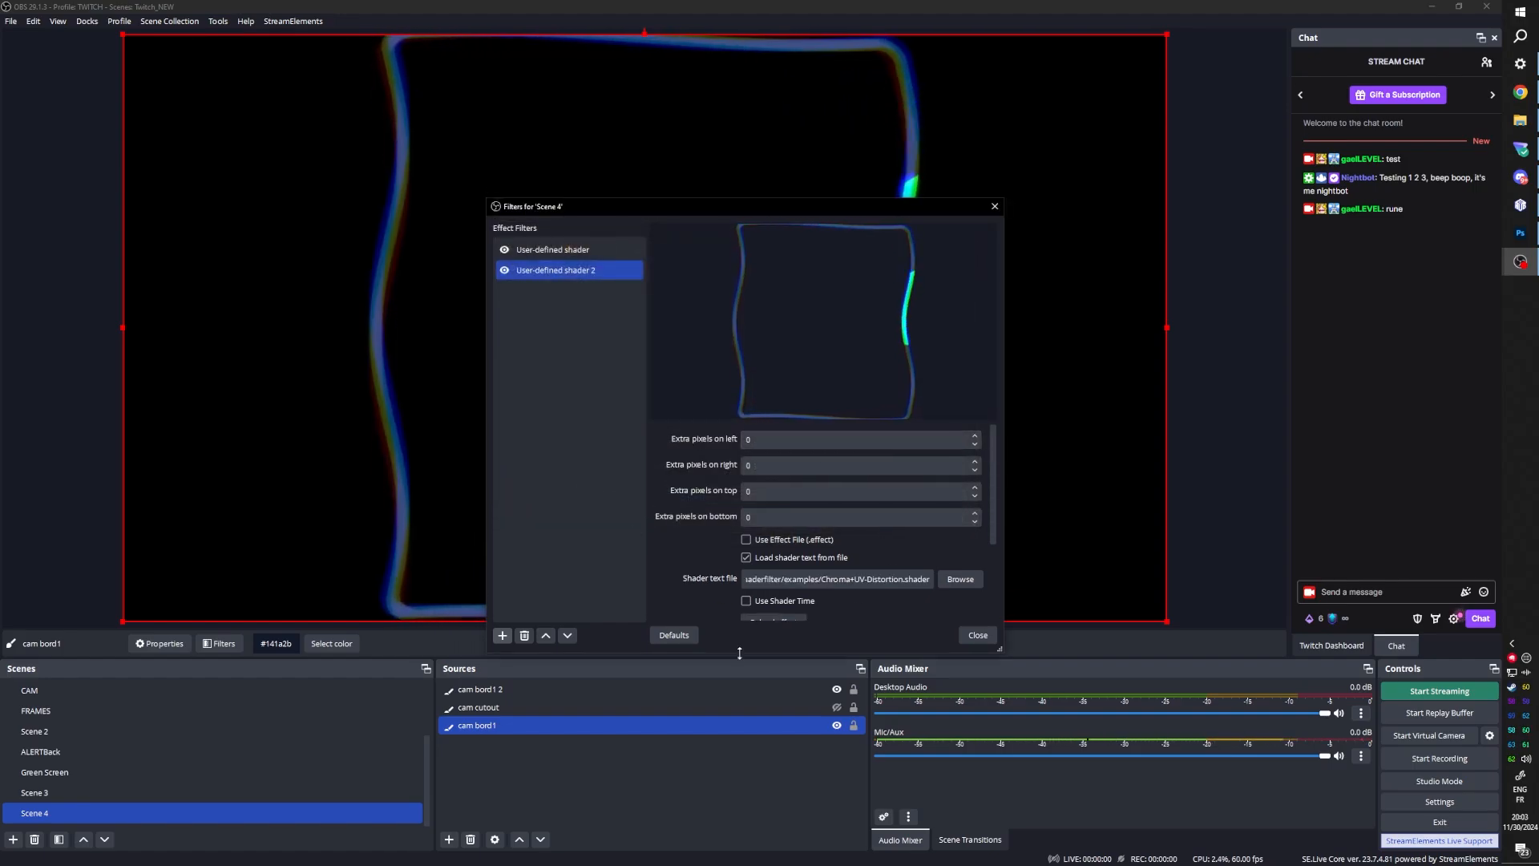
Step: Set the Chroma+UV-Distortion shader's Distortion to 512.45 and Amplitude to 14.33, and close the filters
scroll(702, 550, down, 3)
drag(744, 528, 839, 537)
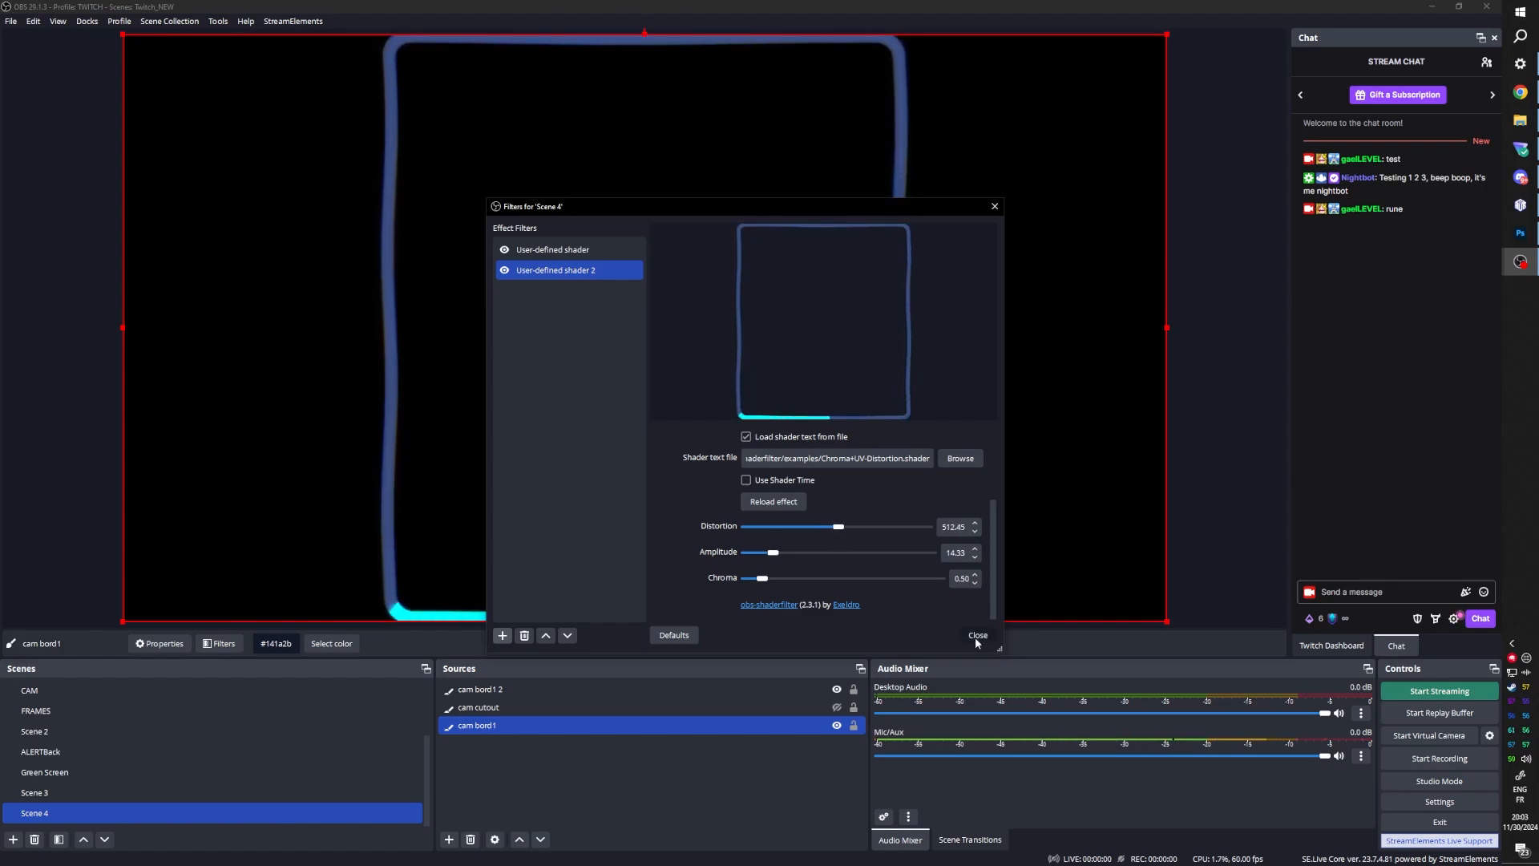
click(977, 636)
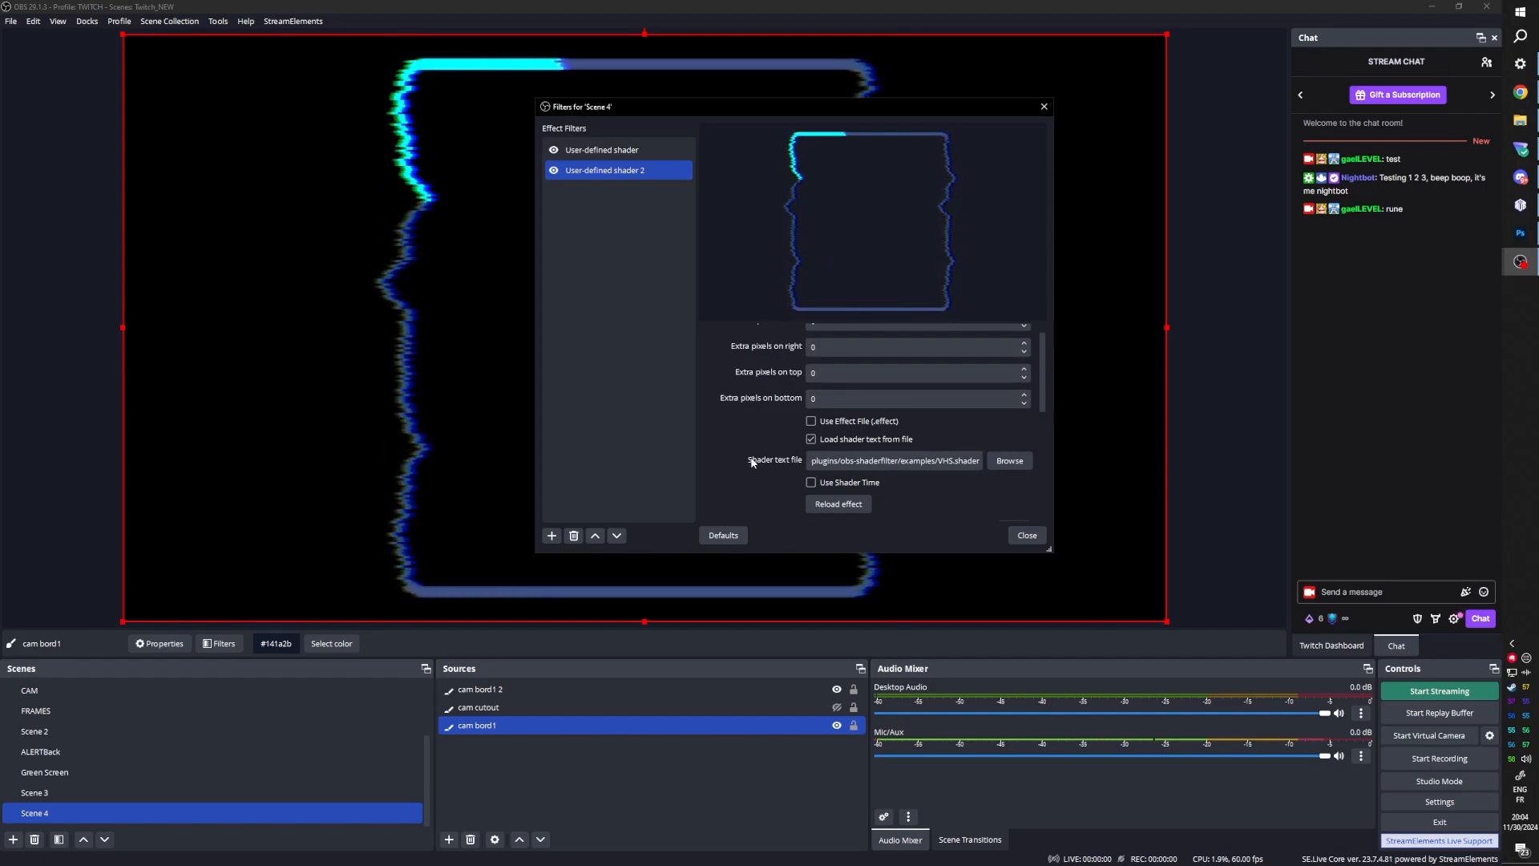
Step: Set the VHS shader's offset intensity to 0.01, noise lines to 0, noise intensity to 0.14 and color offset to 0.50, and enable Apply To Image
scroll(702, 439, down, 5)
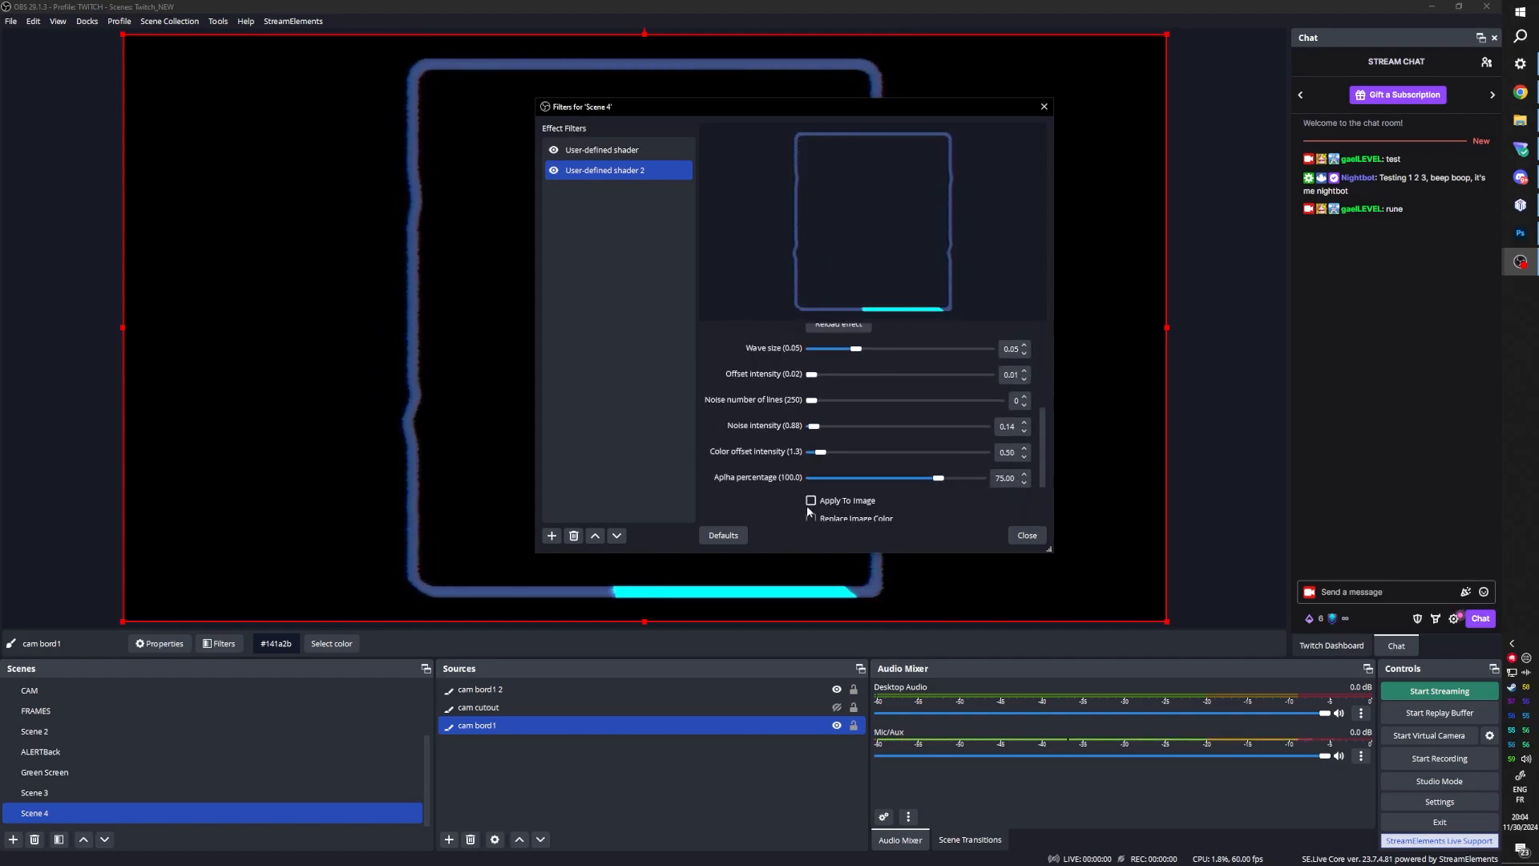
click(810, 501)
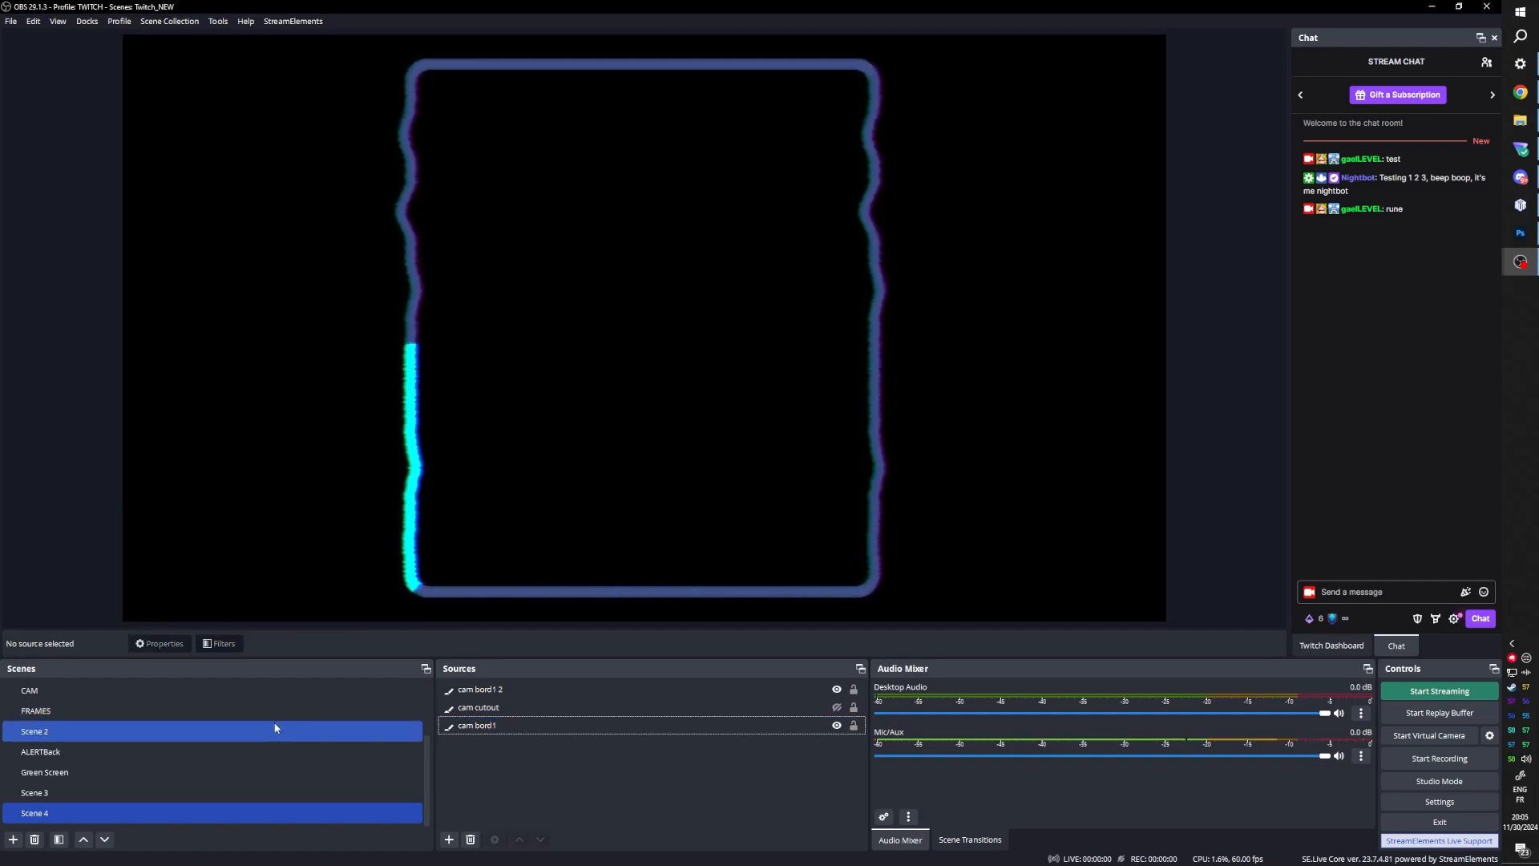
Step: Create a new scene named Scene 5 and add a gameplay Media Source to it
scroll(178, 761, up, 2)
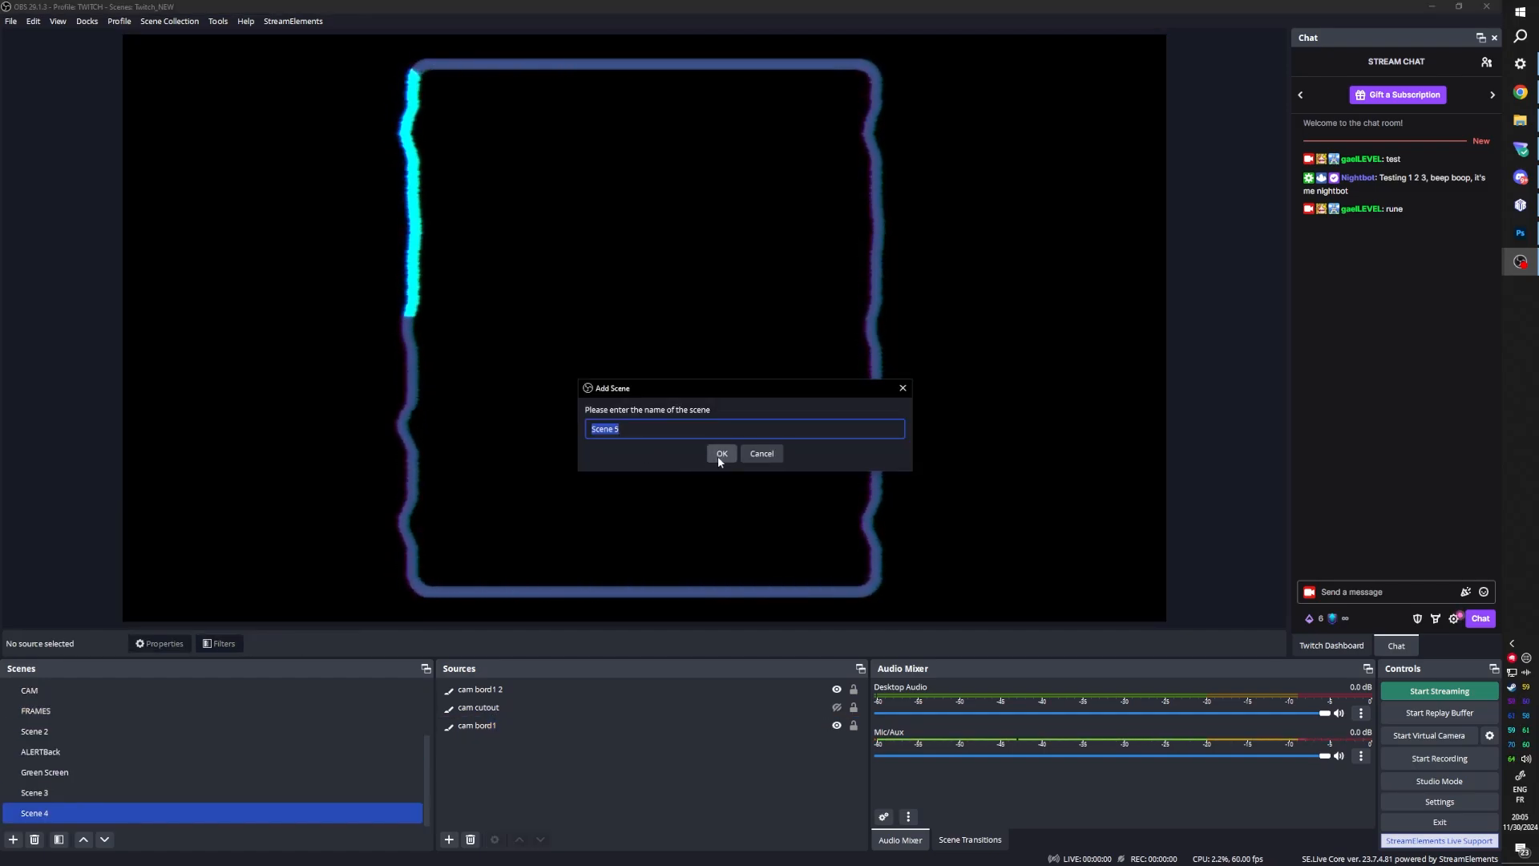
click(720, 454)
click(449, 839)
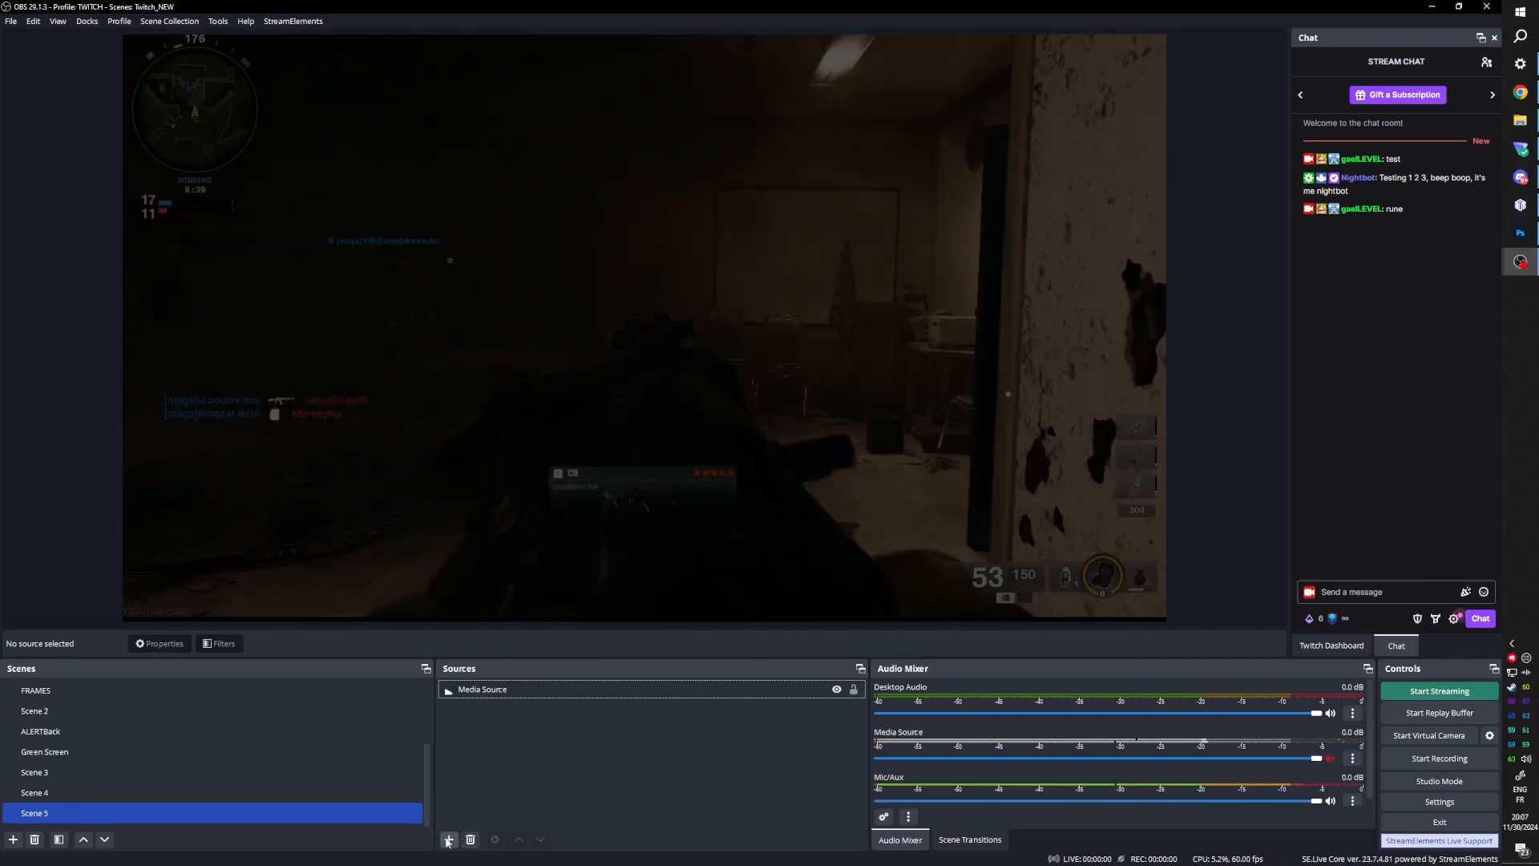
Step: Add the existing Scene 4 as a visible scene source above the Media Source in Scene 5
click(449, 839)
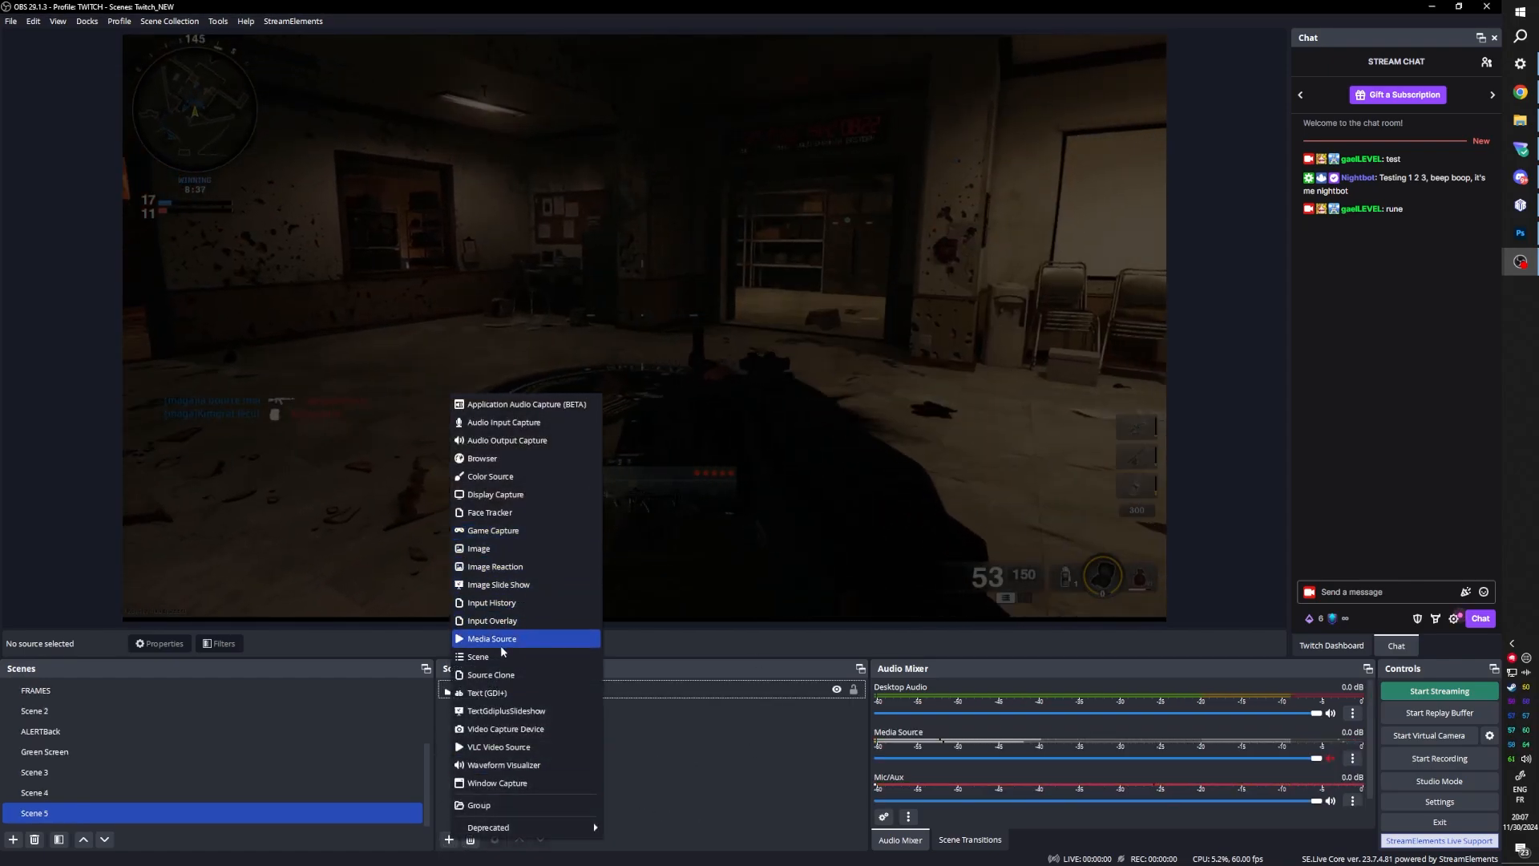
click(508, 657)
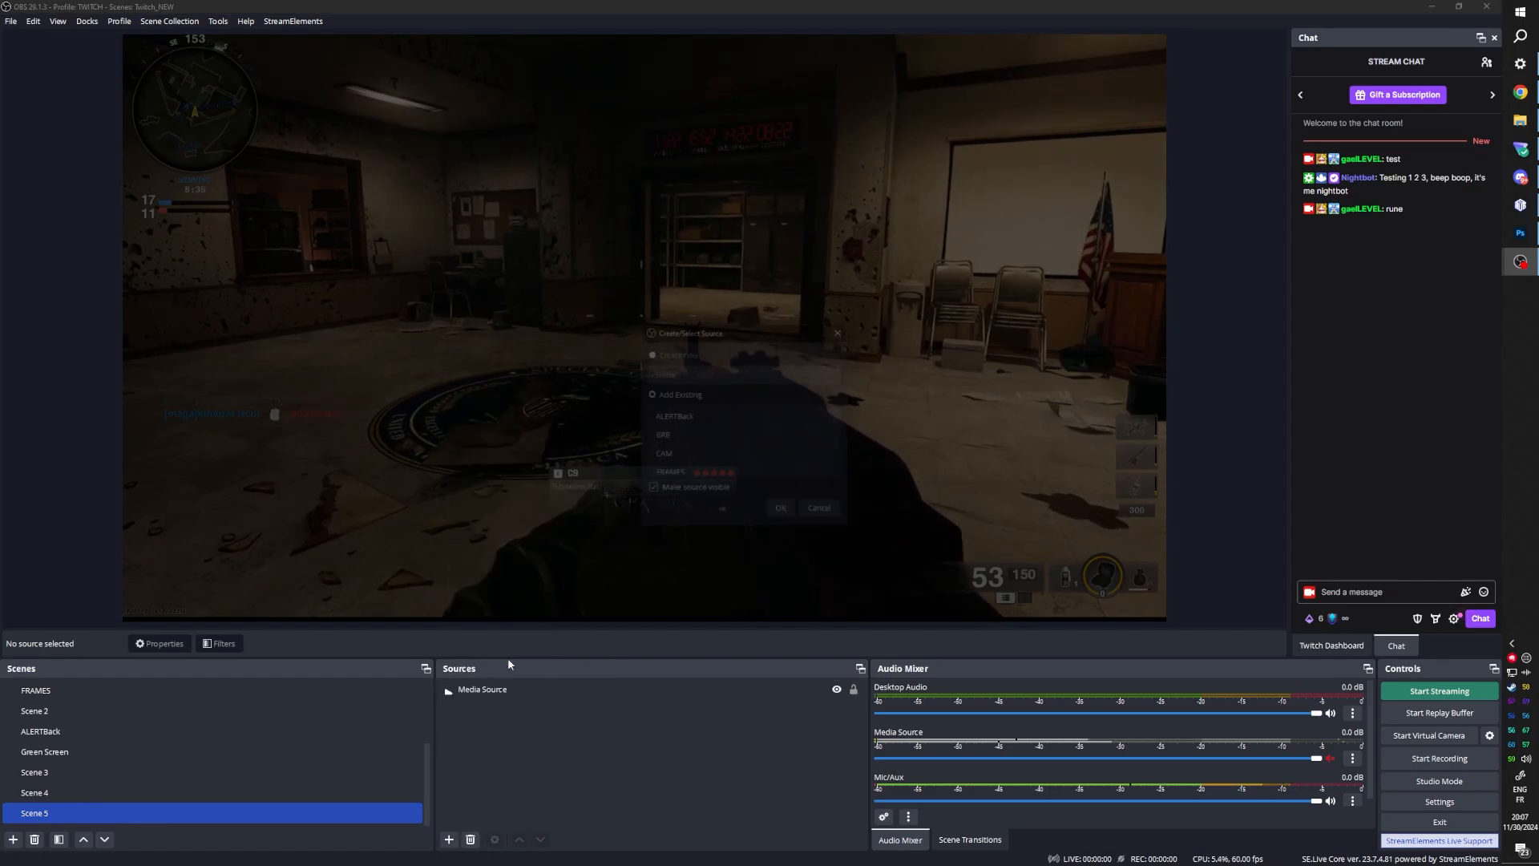
scroll(753, 437, down, 3)
click(779, 436)
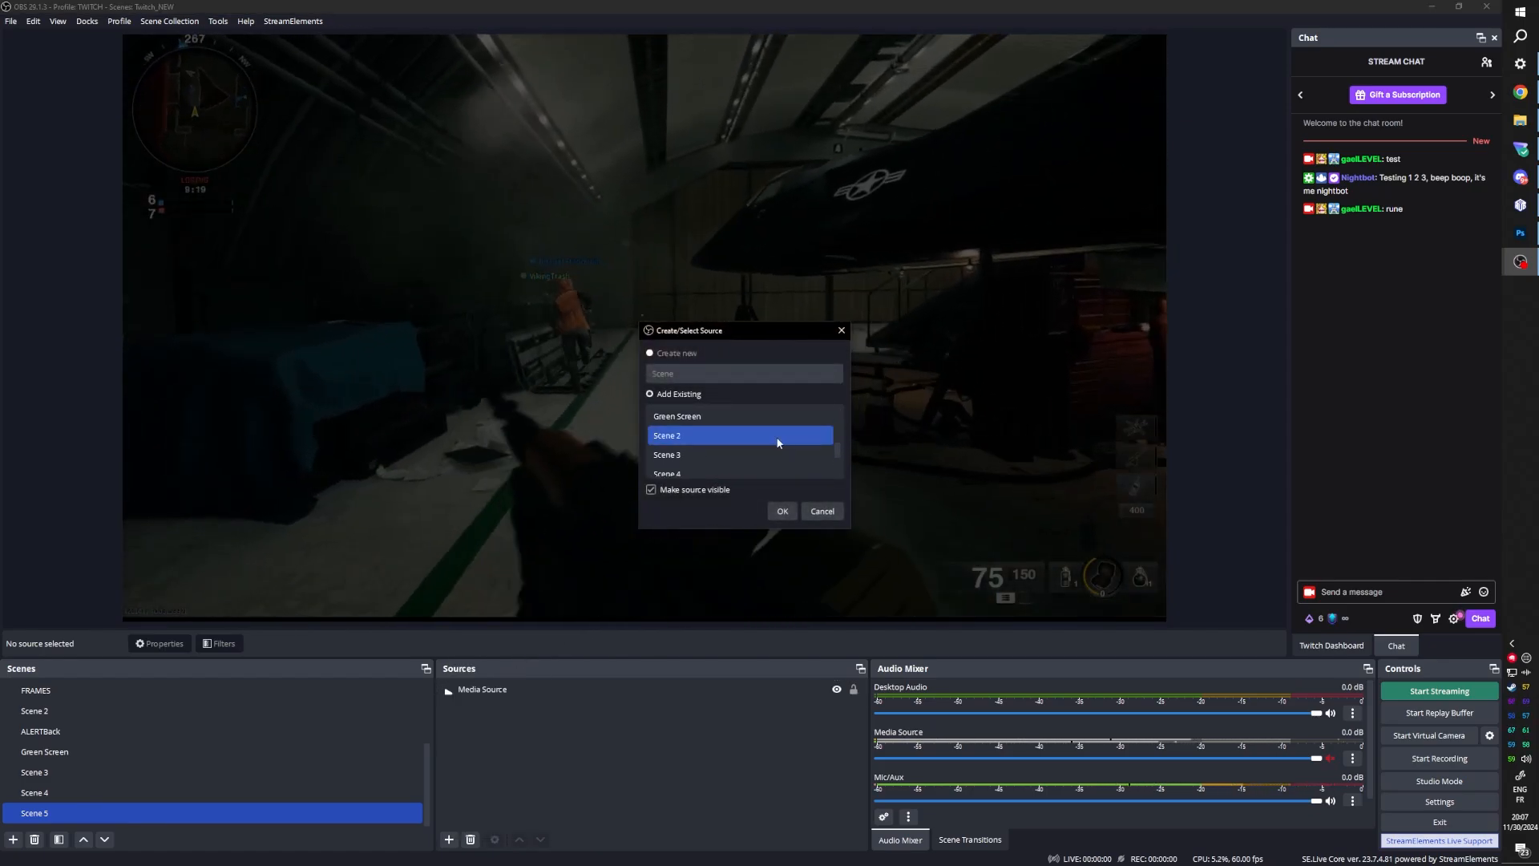
scroll(745, 465, up, 1)
click(706, 472)
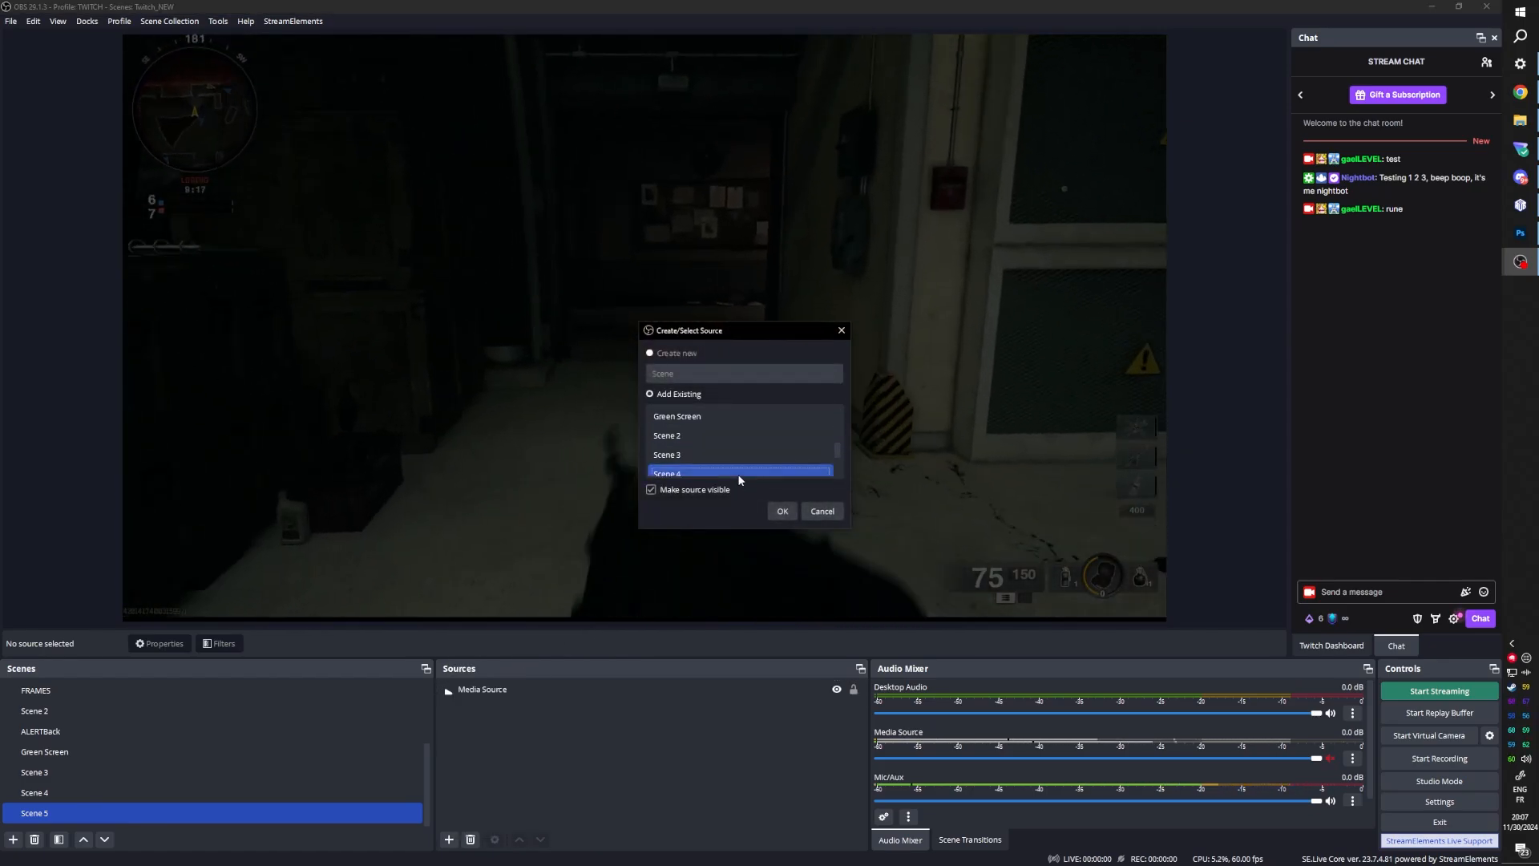
click(783, 511)
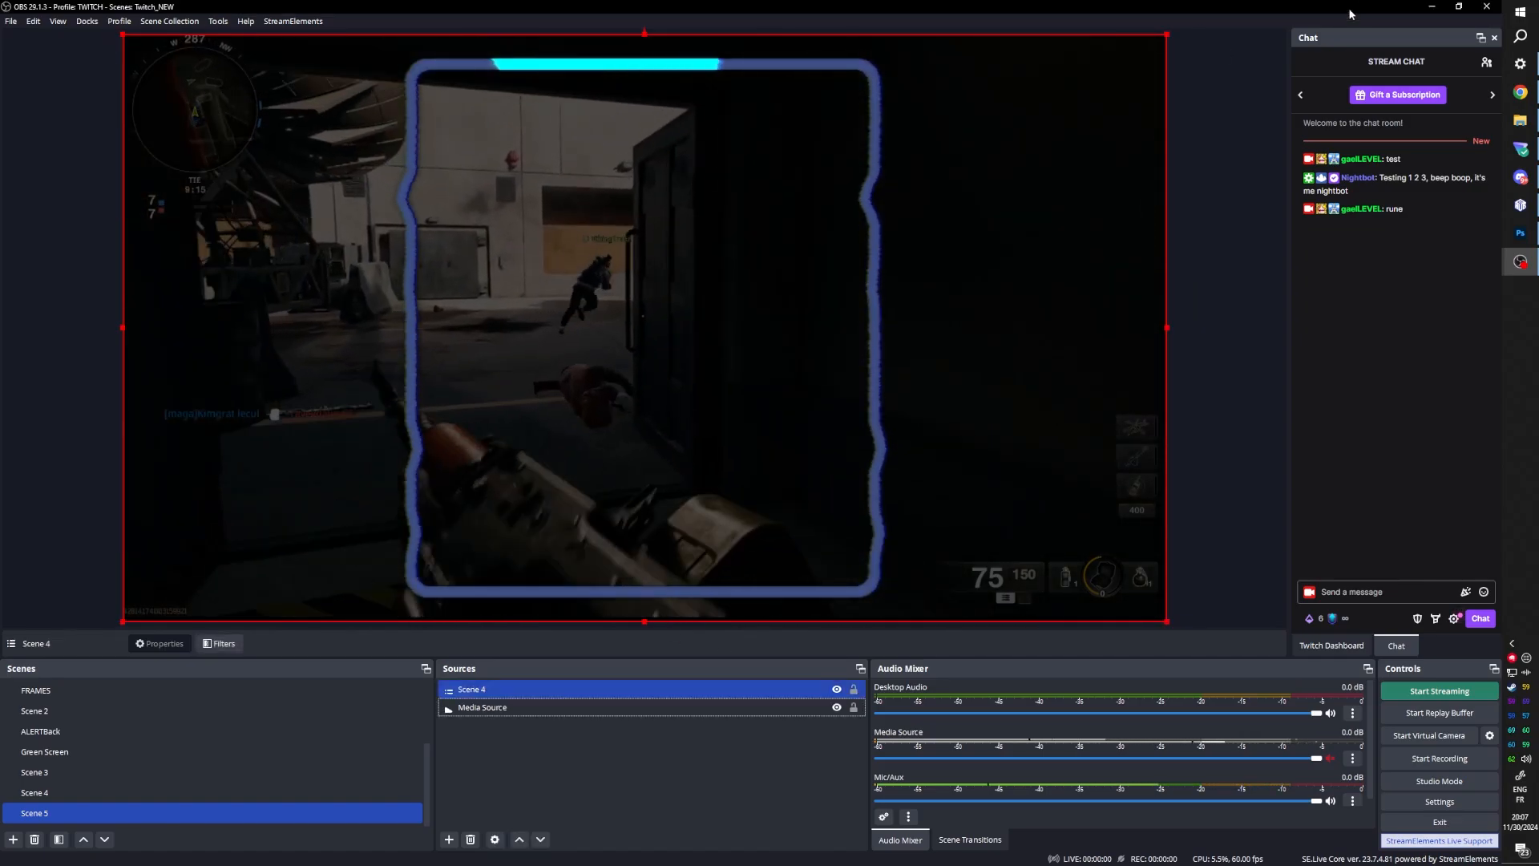
Step: Add the existing CAM scene to Scene 5 and place it beneath Scene 4 in the source order
click(448, 839)
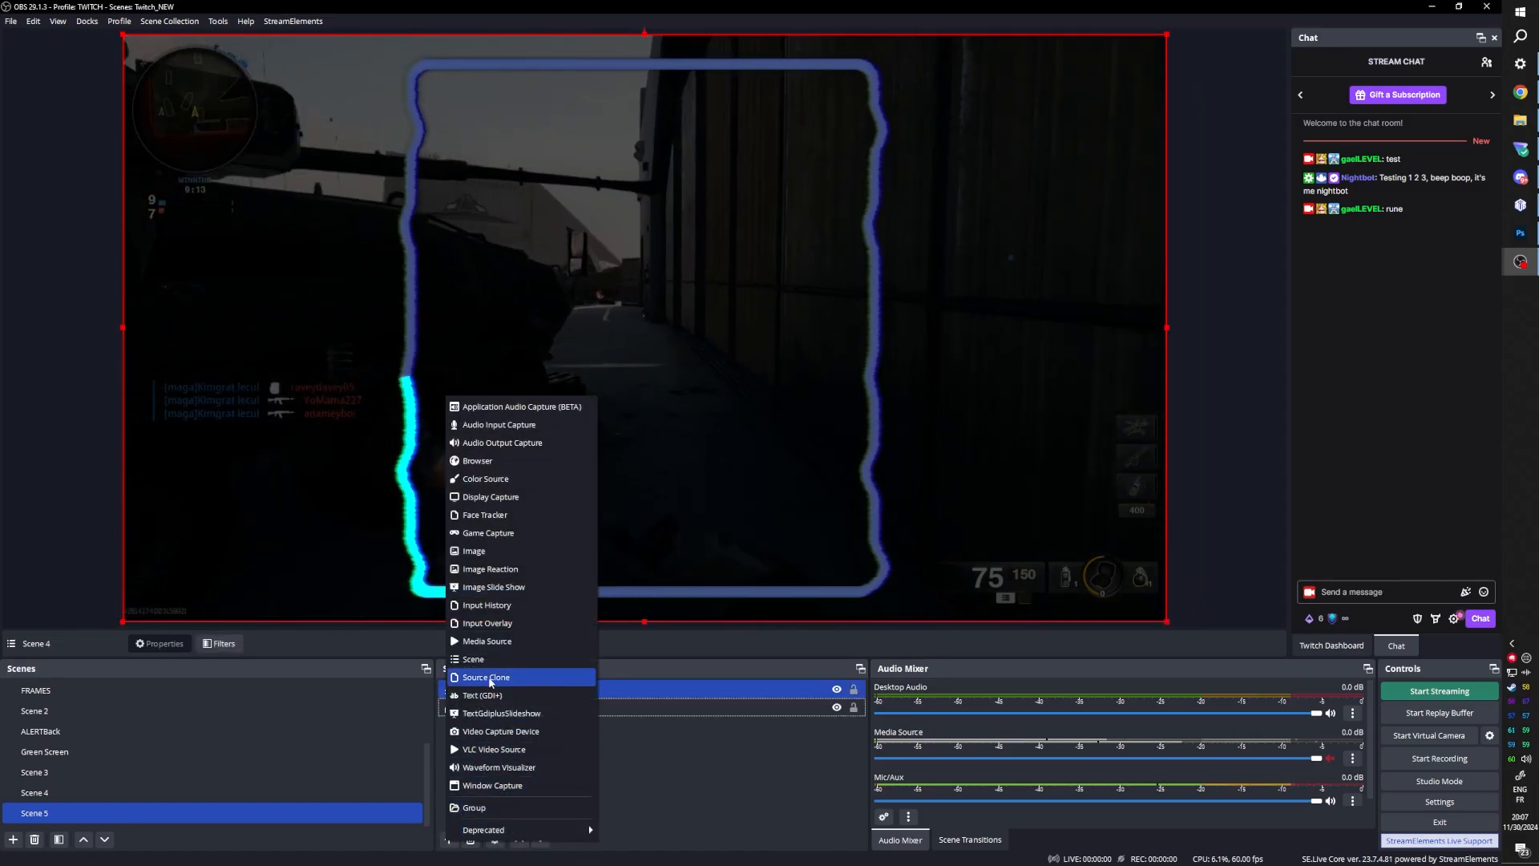
click(481, 659)
click(775, 456)
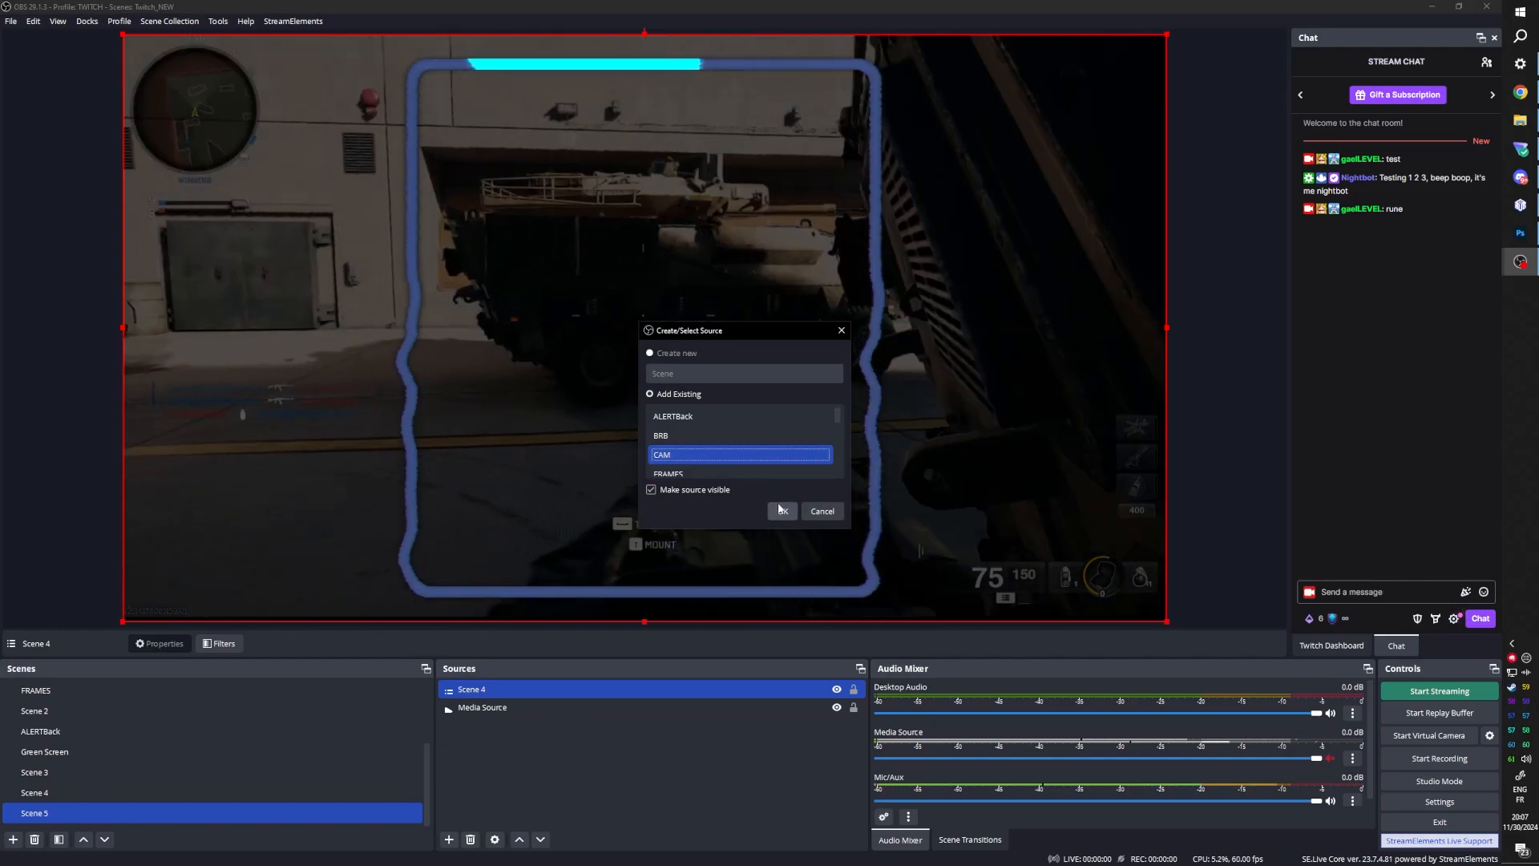
click(783, 513)
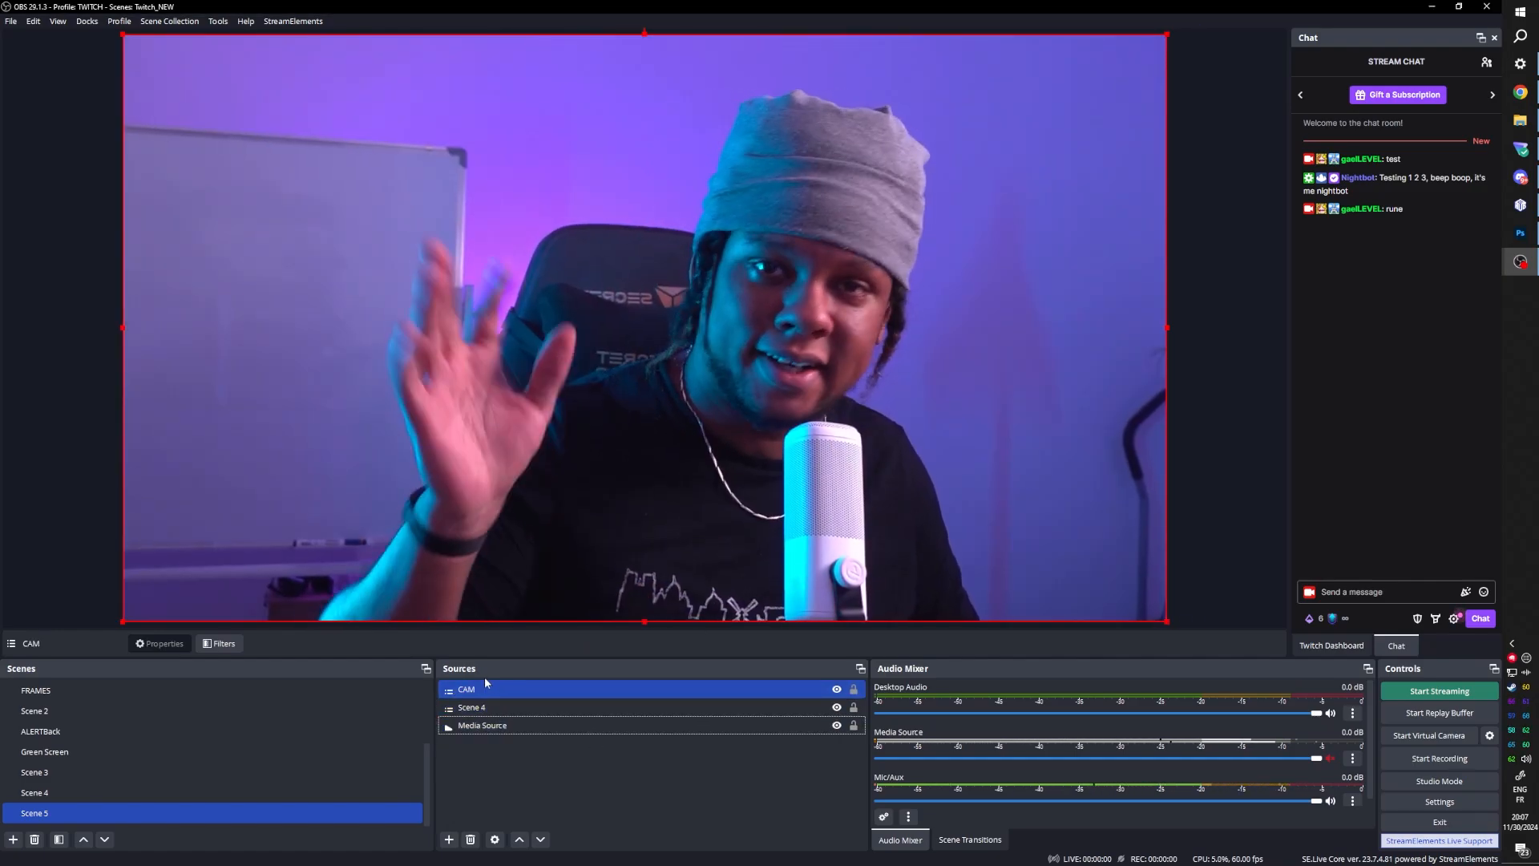
drag(517, 689, 523, 706)
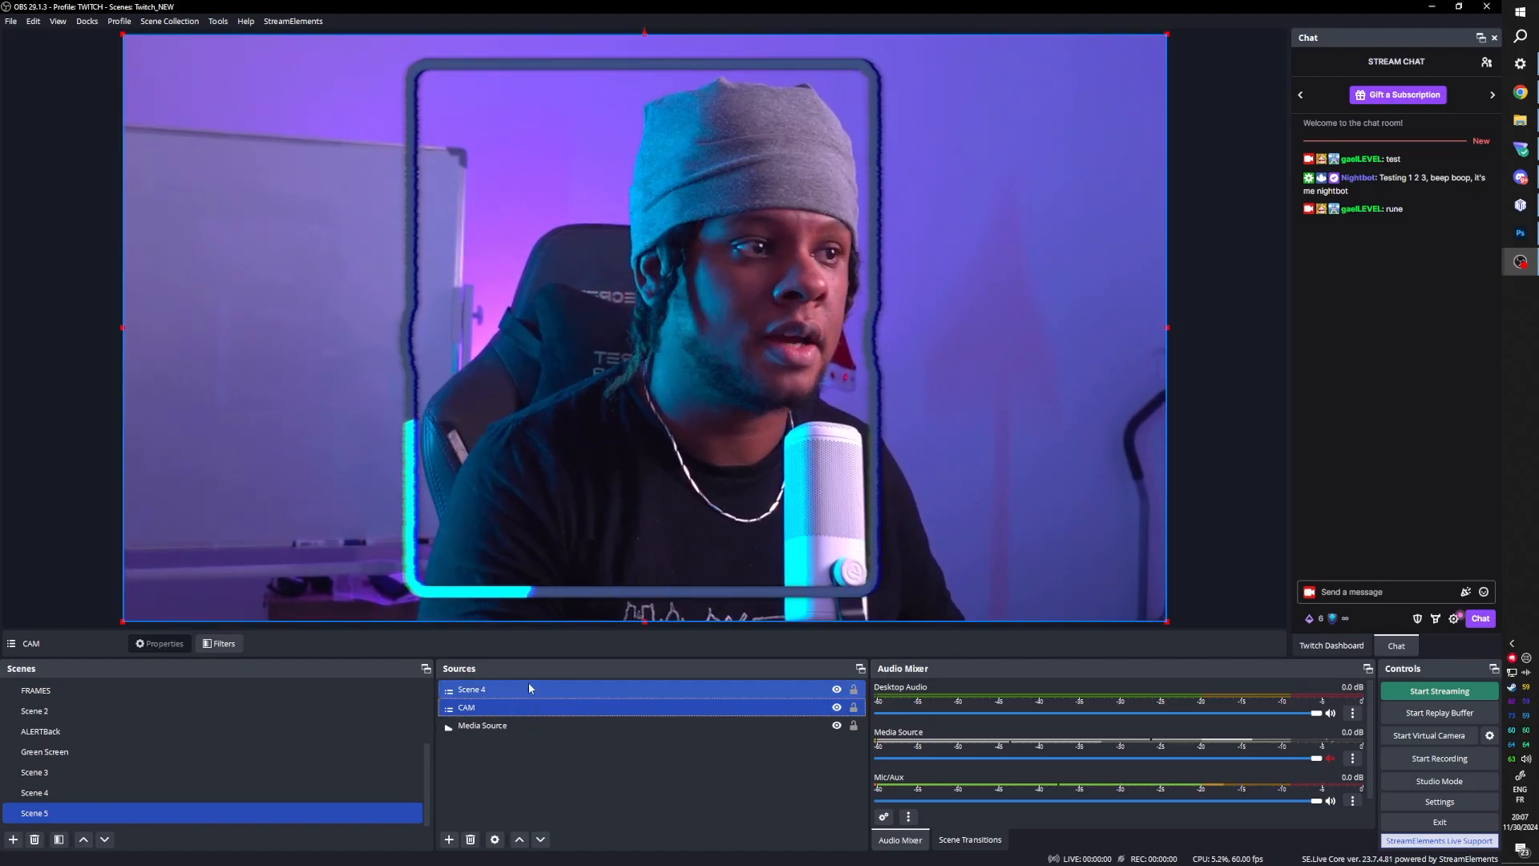
ctrl+click(527, 688)
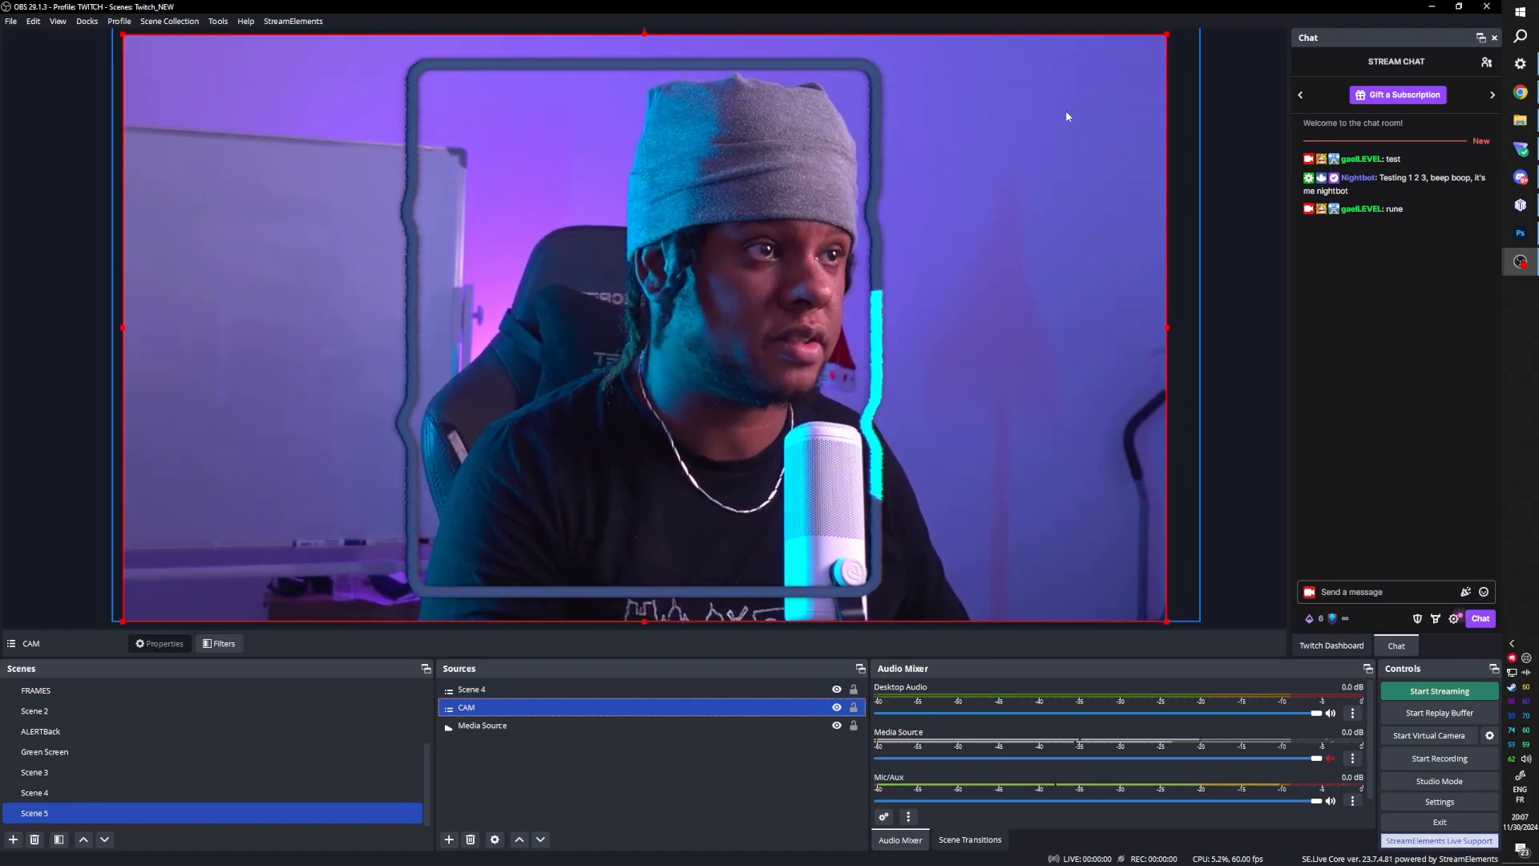
Step: Scale down the CAM source in Scene 5 and narrow it on both sides to fit inside the animated border
drag(1167, 35, 1116, 93)
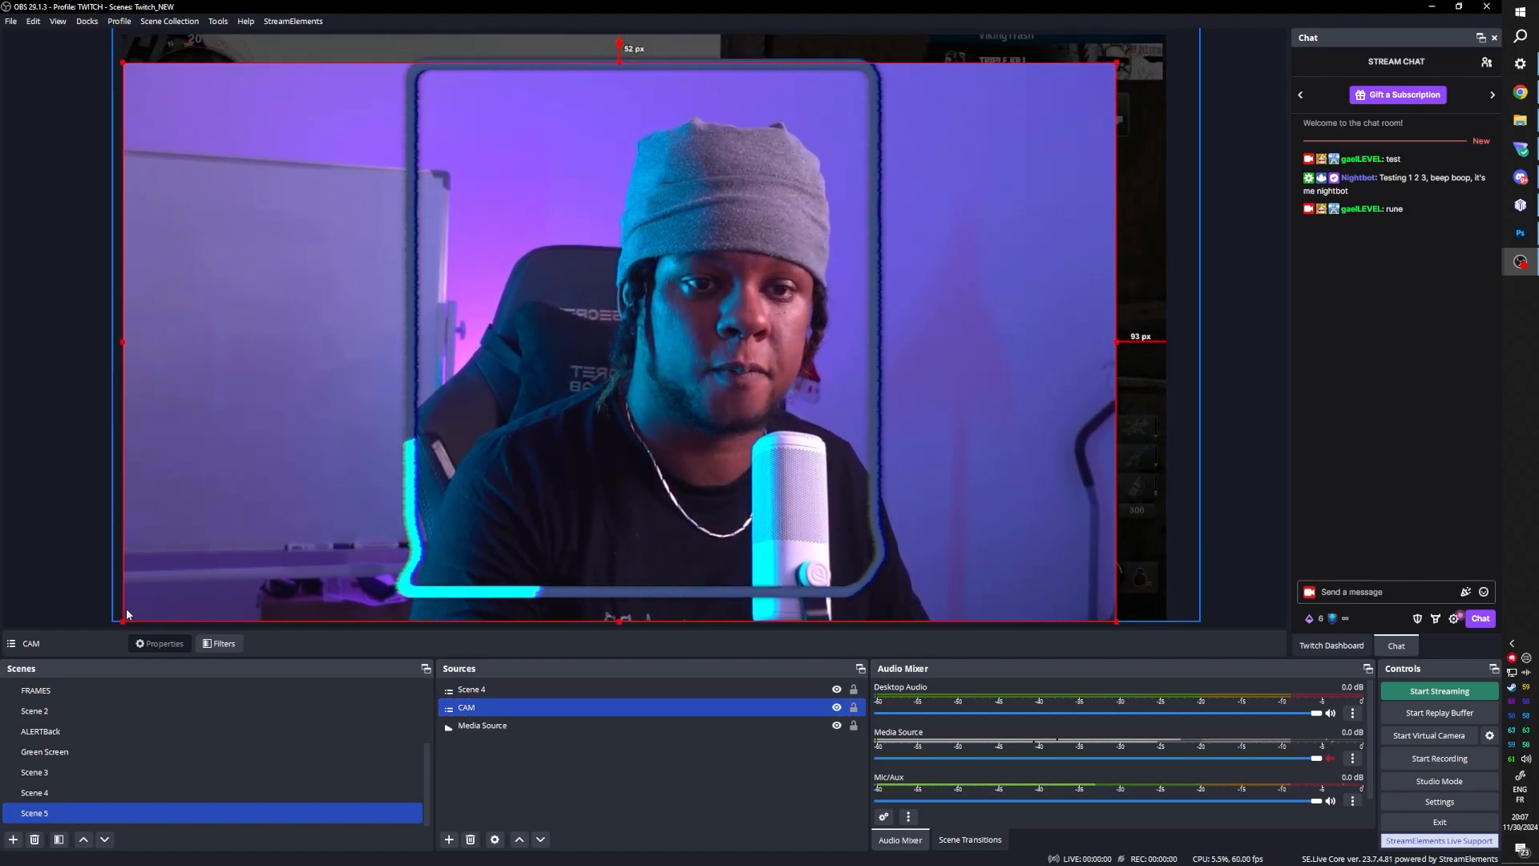
drag(122, 621, 172, 593)
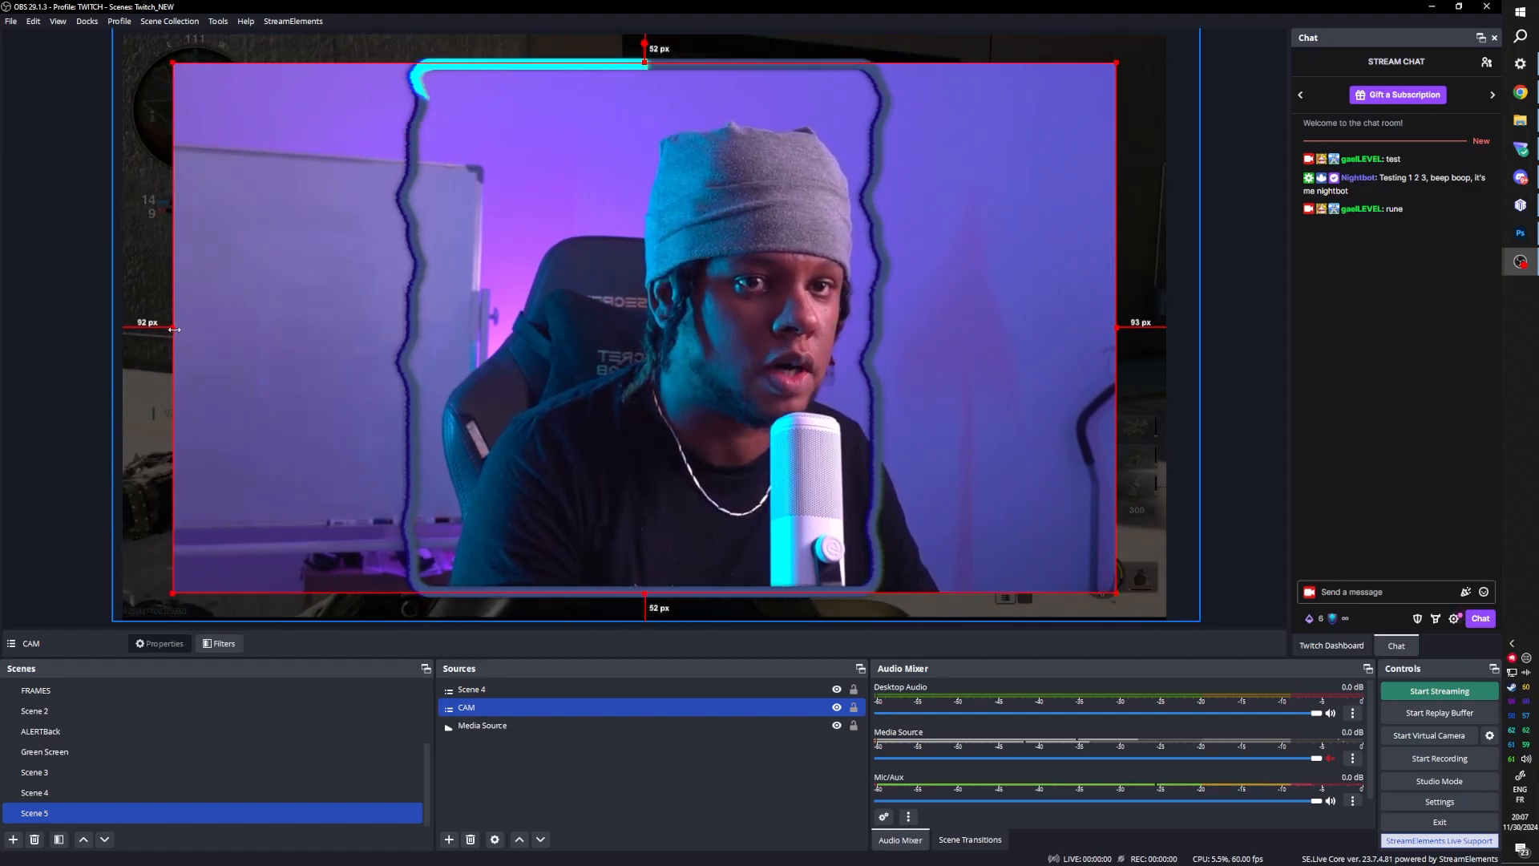
drag(173, 337, 409, 346)
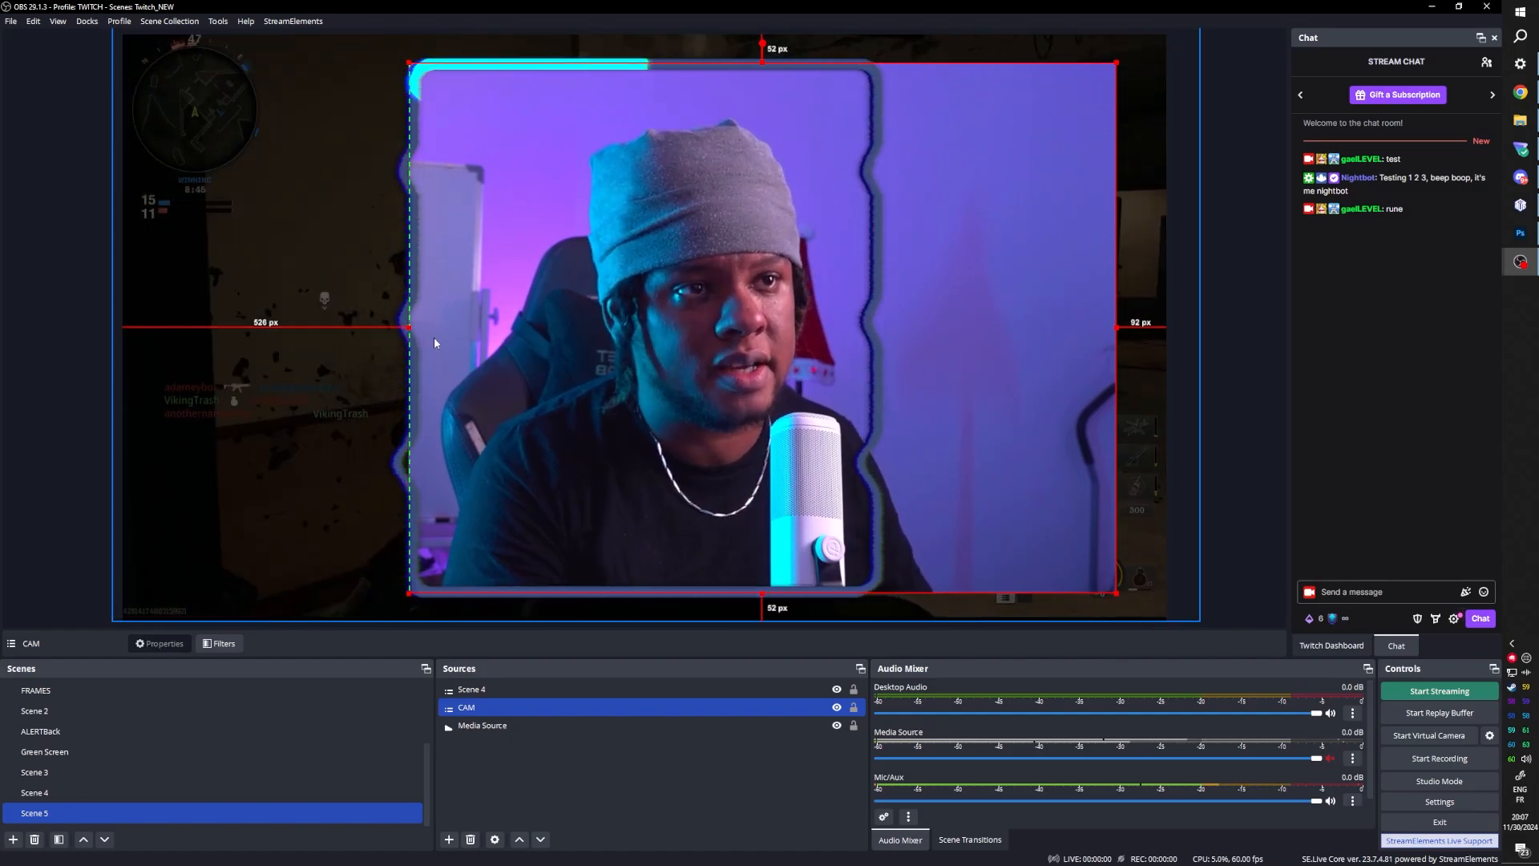
drag(1115, 330, 875, 339)
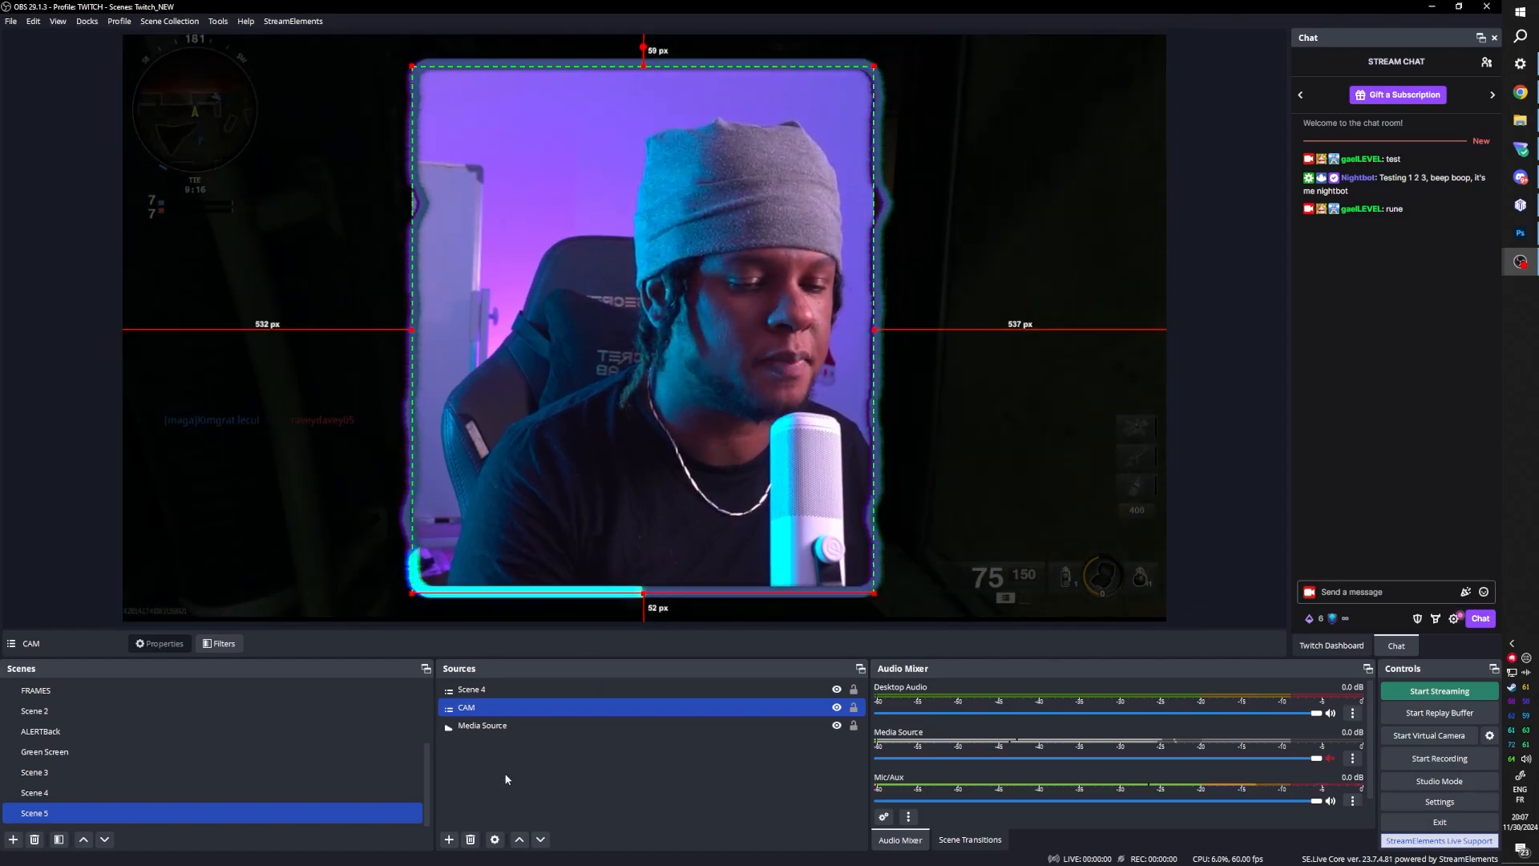
Step: Group Scene 4 and CAM as cammmm and scale the group down over the left part of the gameplay
ctrl+click(474, 690)
drag(623, 386, 403, 386)
right_click(498, 706)
click(566, 283)
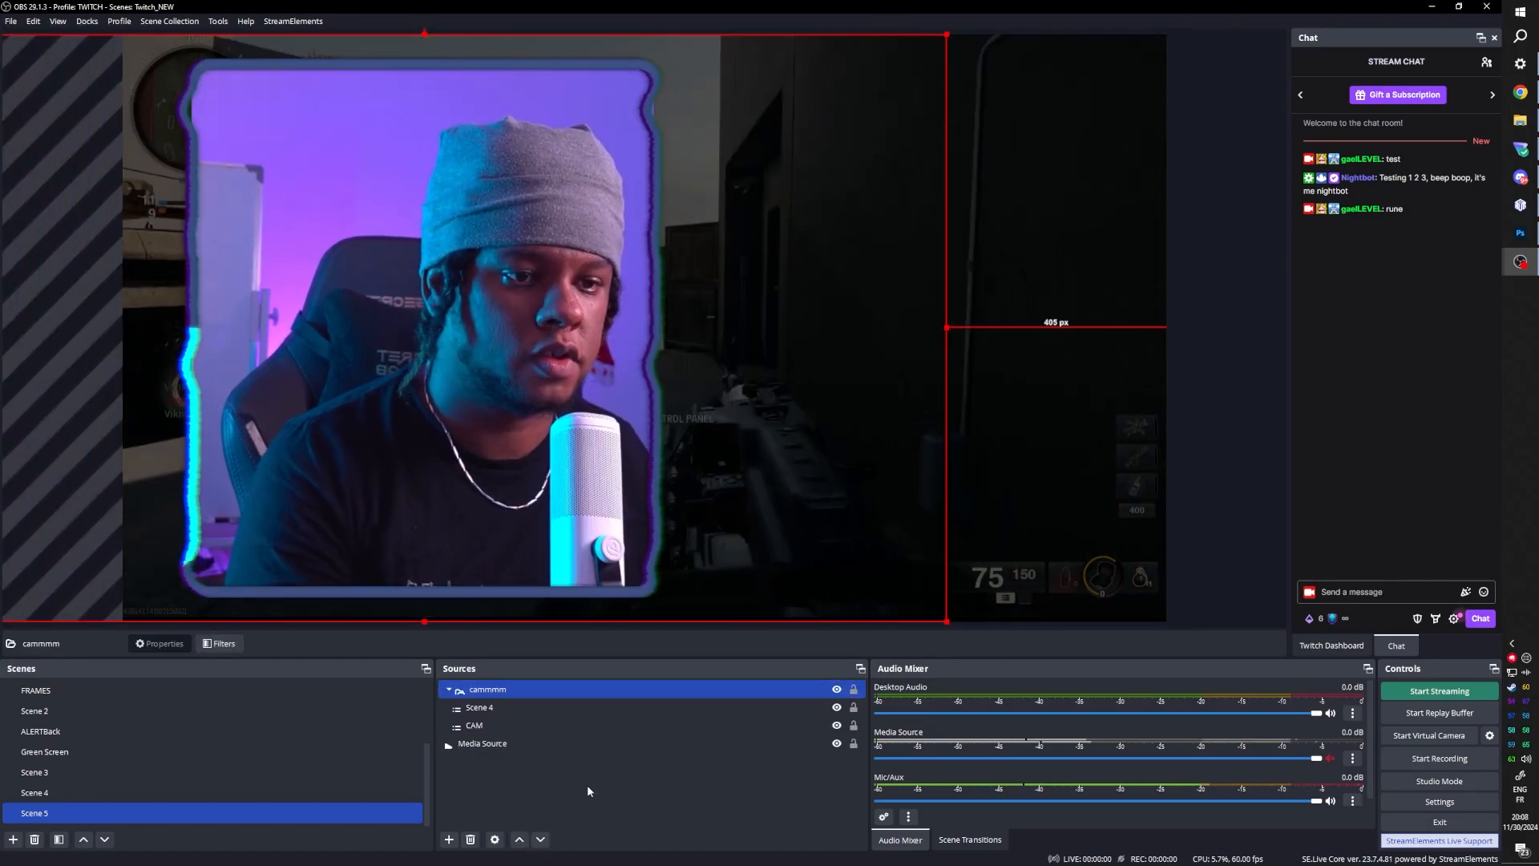
drag(948, 35, 622, 296)
drag(337, 427, 430, 343)
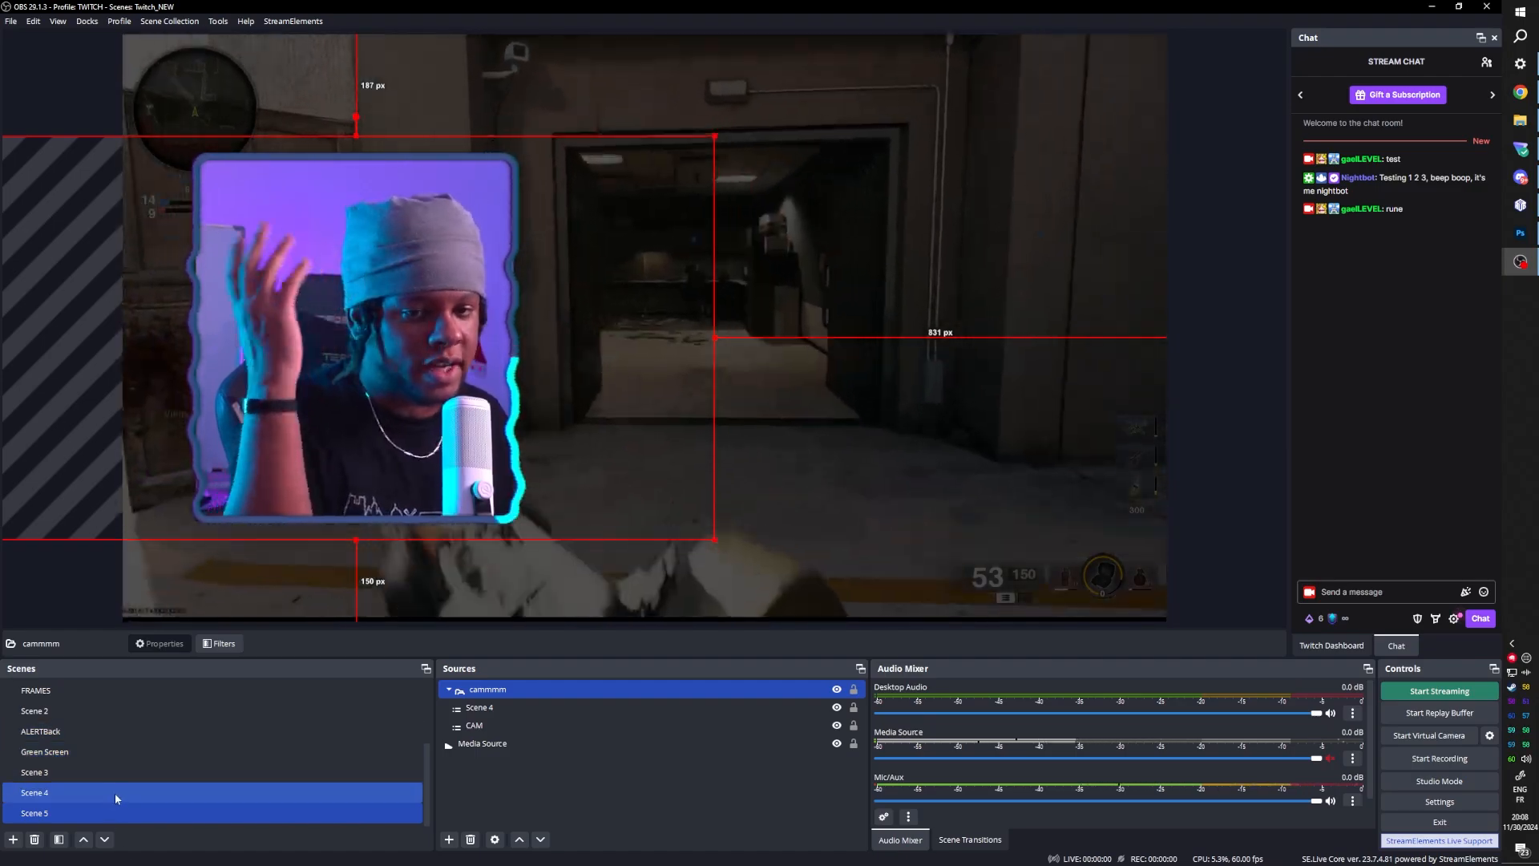
Step: Recolor the cam bord1 source in Scene 4 to dark purple #3e205f
click(114, 792)
click(515, 727)
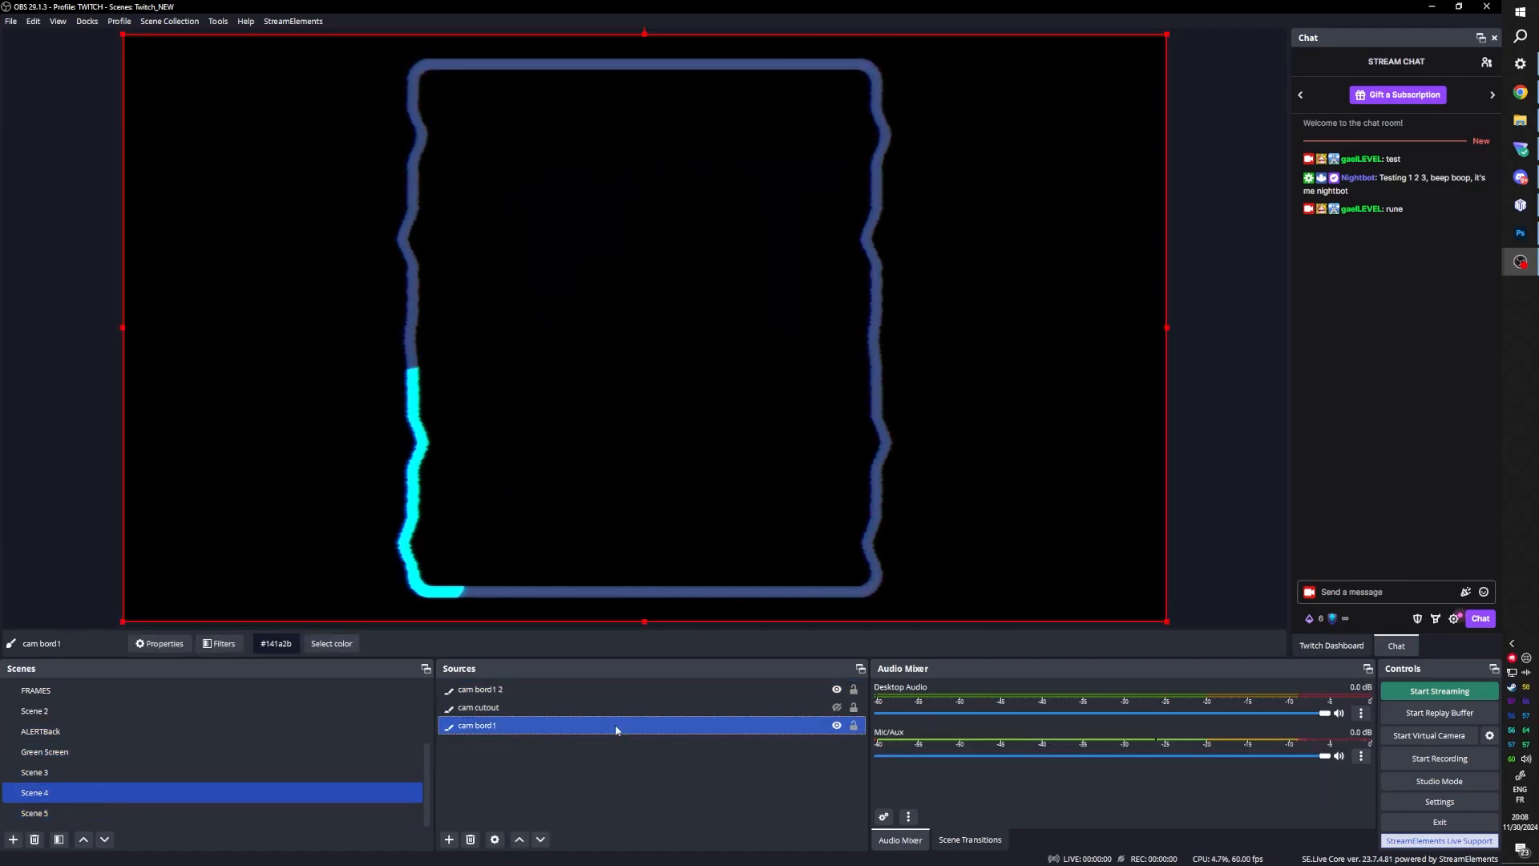
click(331, 646)
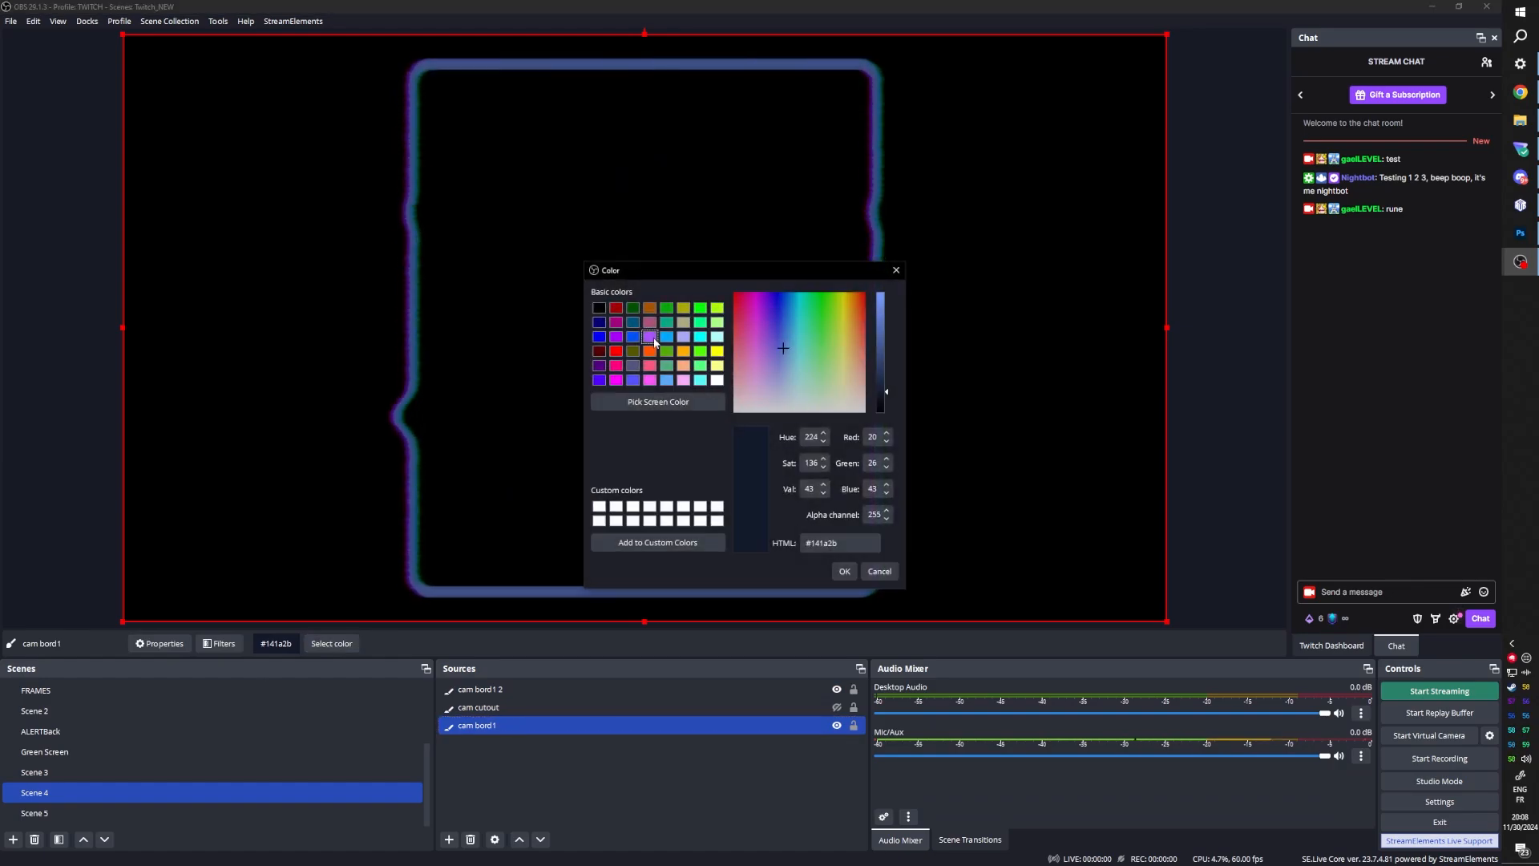
click(845, 571)
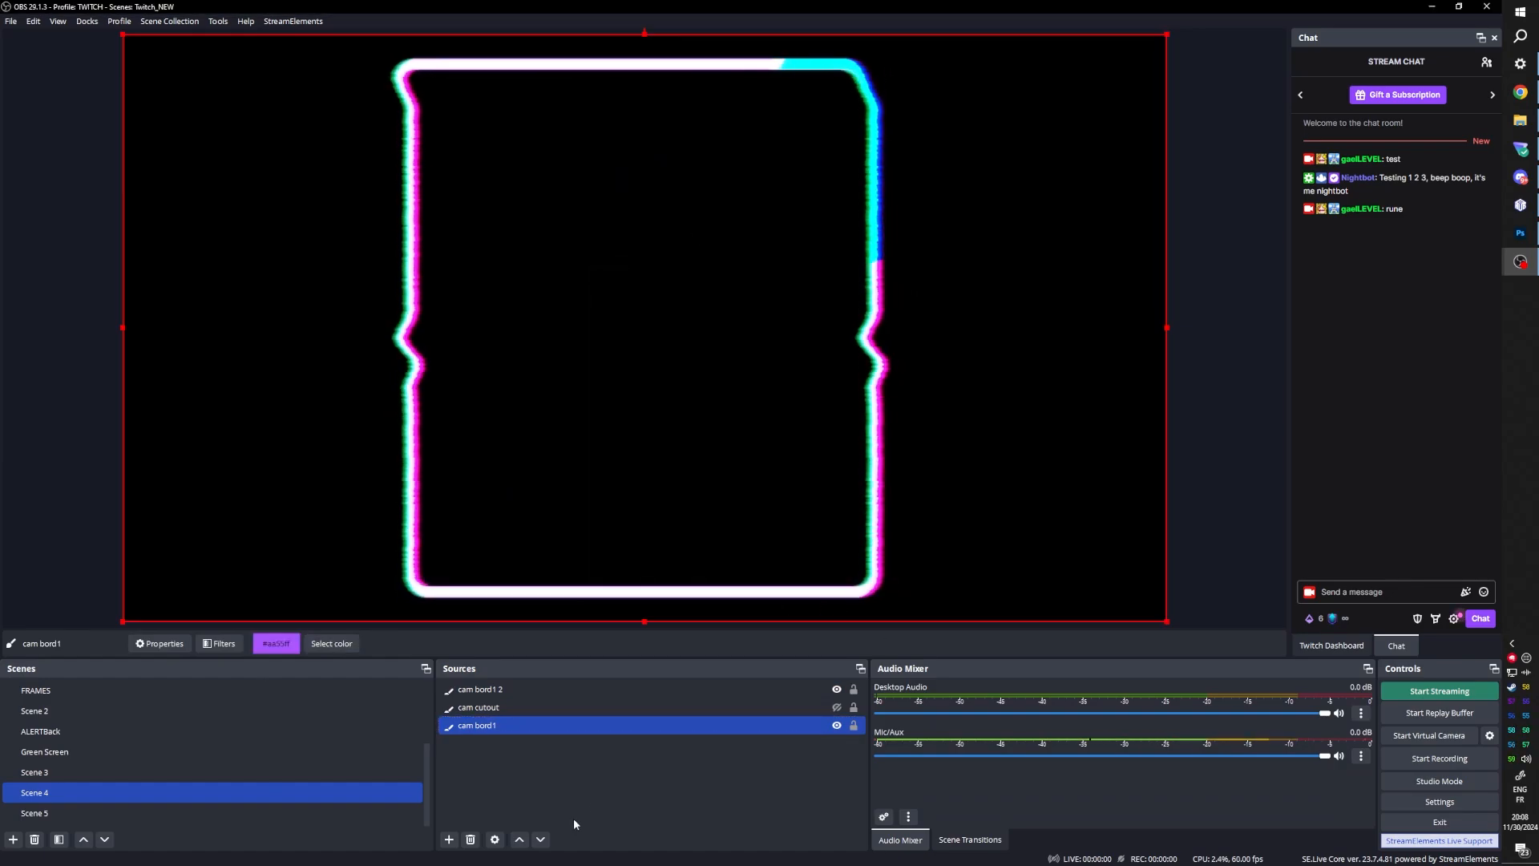
click(350, 644)
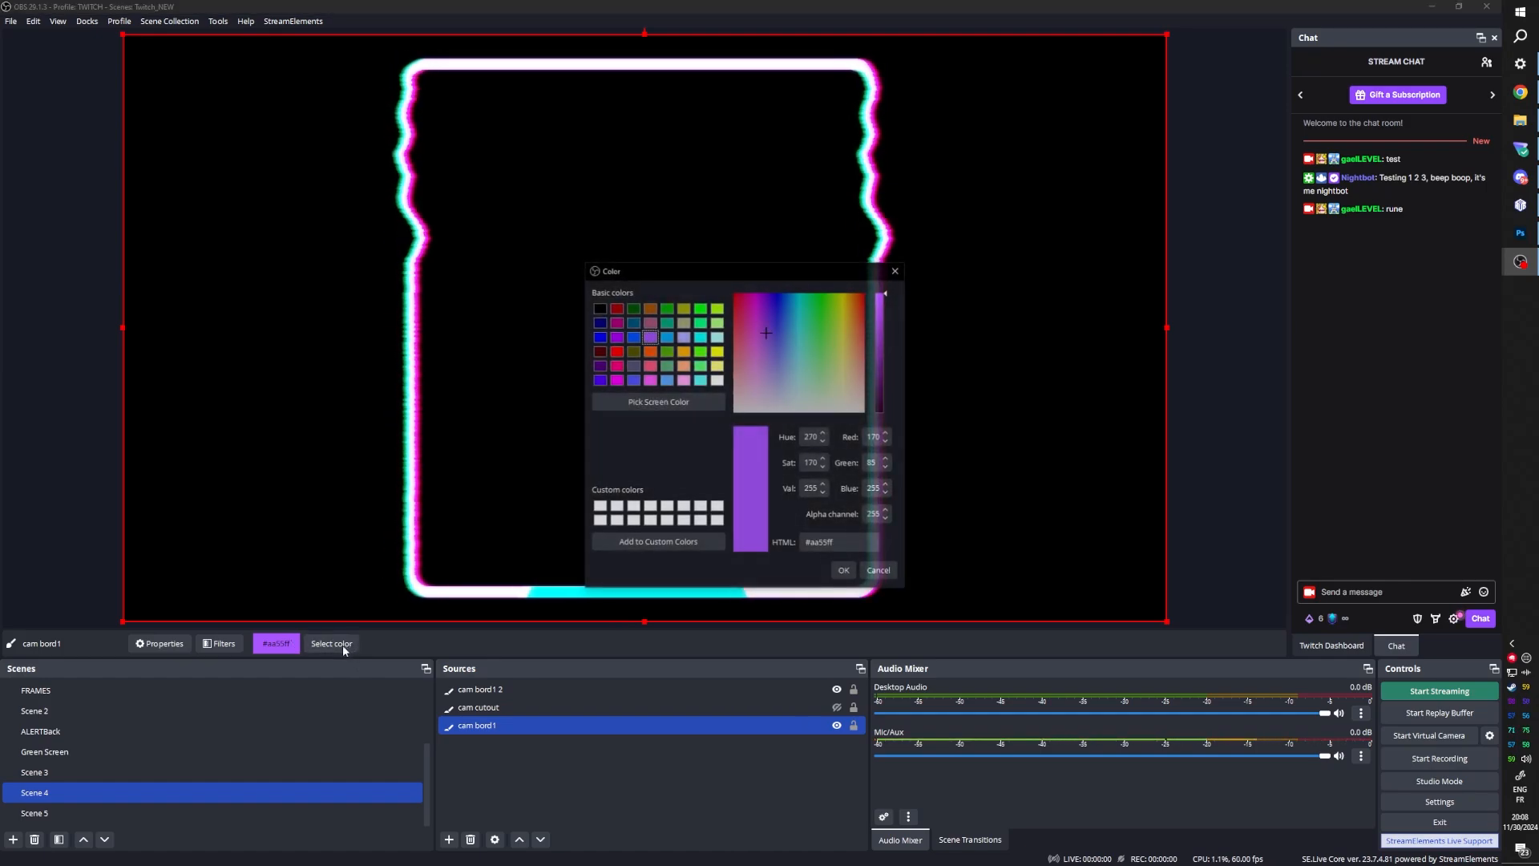
click(845, 572)
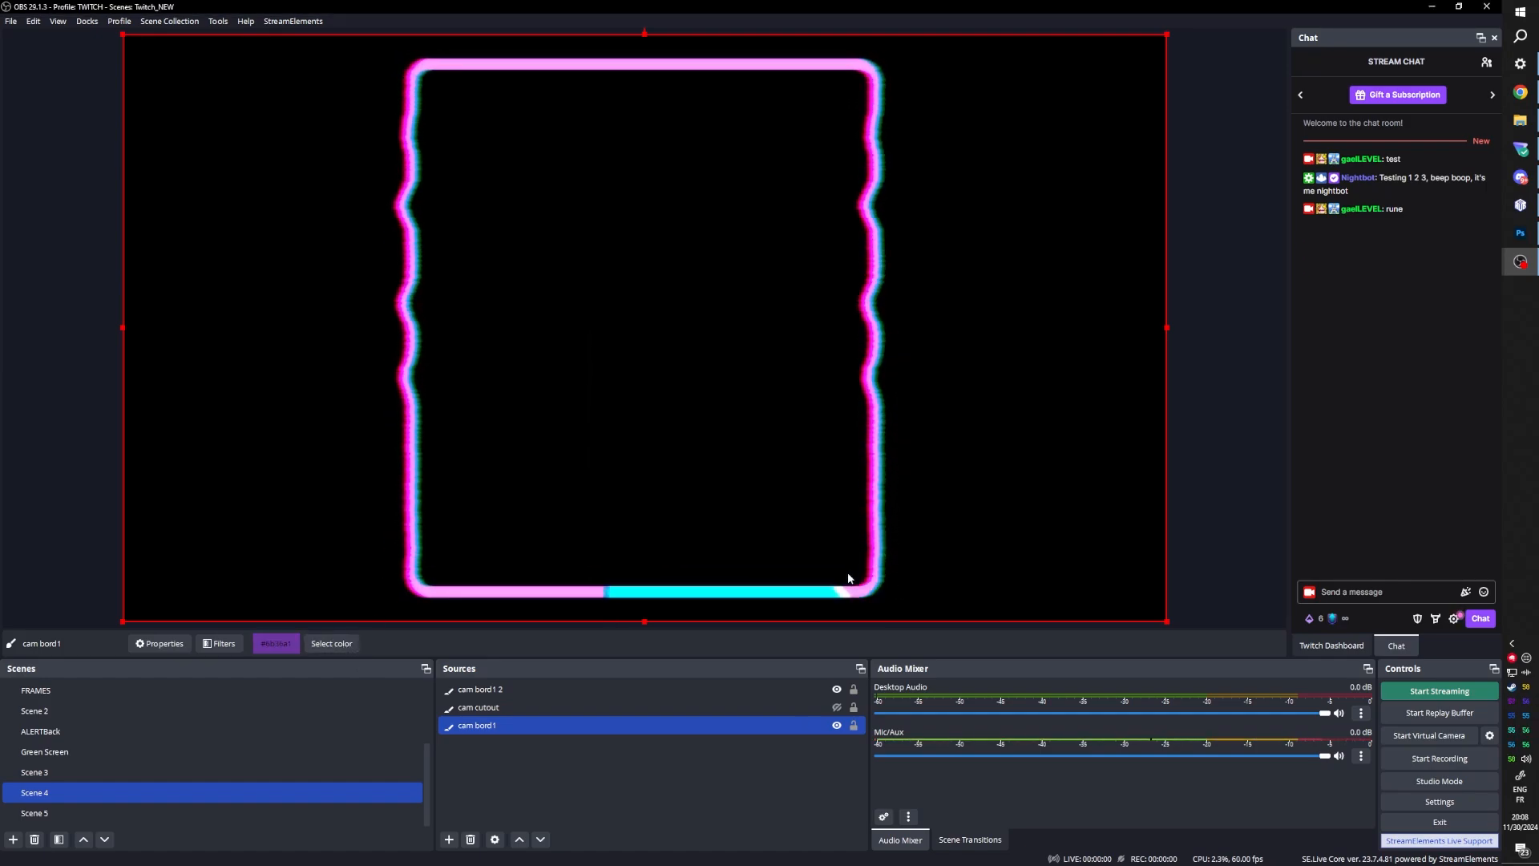
click(321, 644)
click(883, 367)
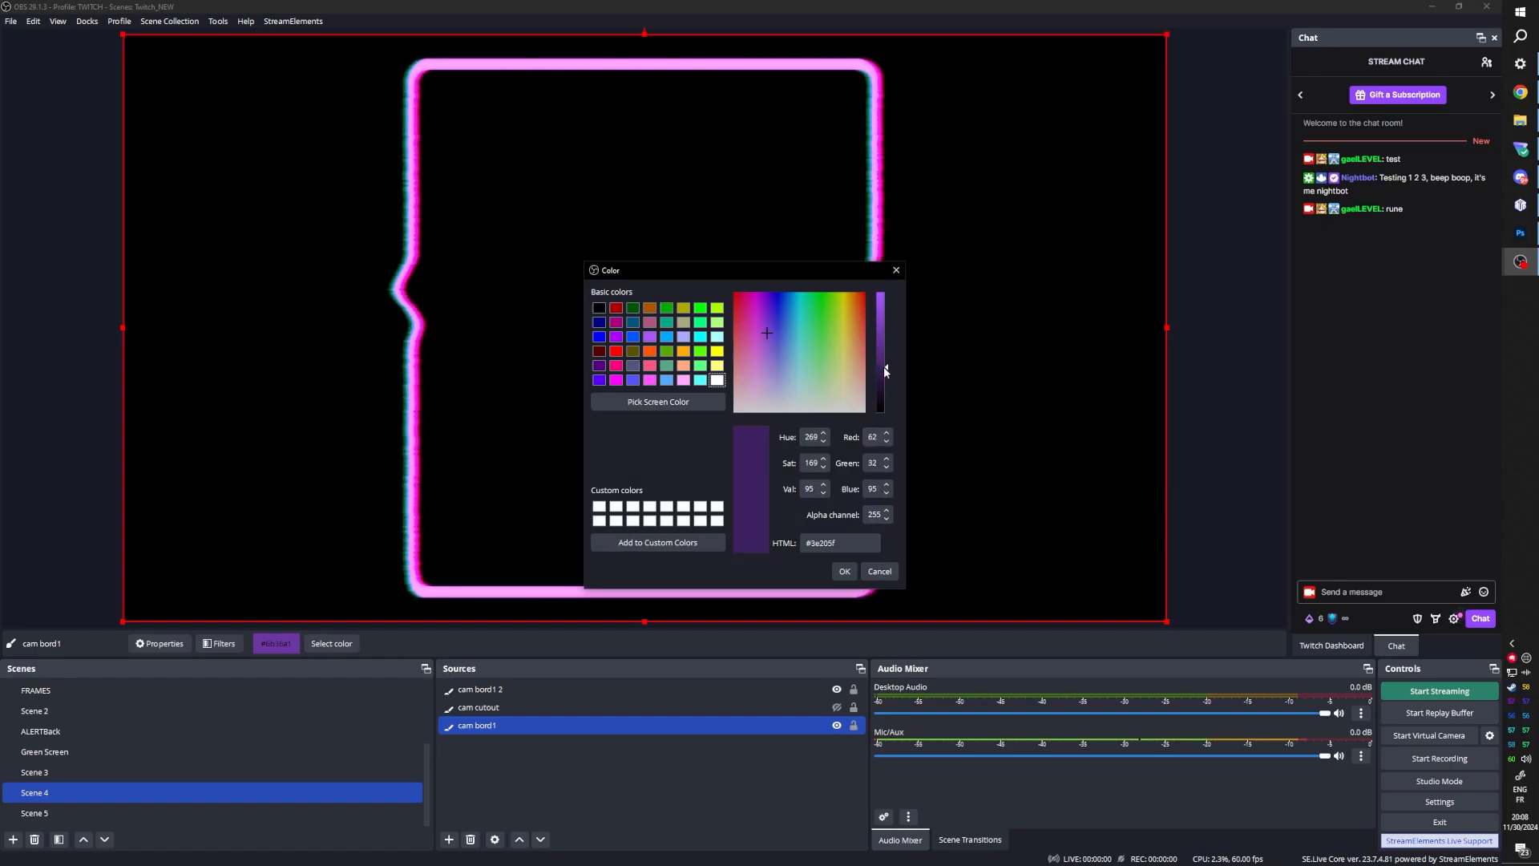
click(841, 569)
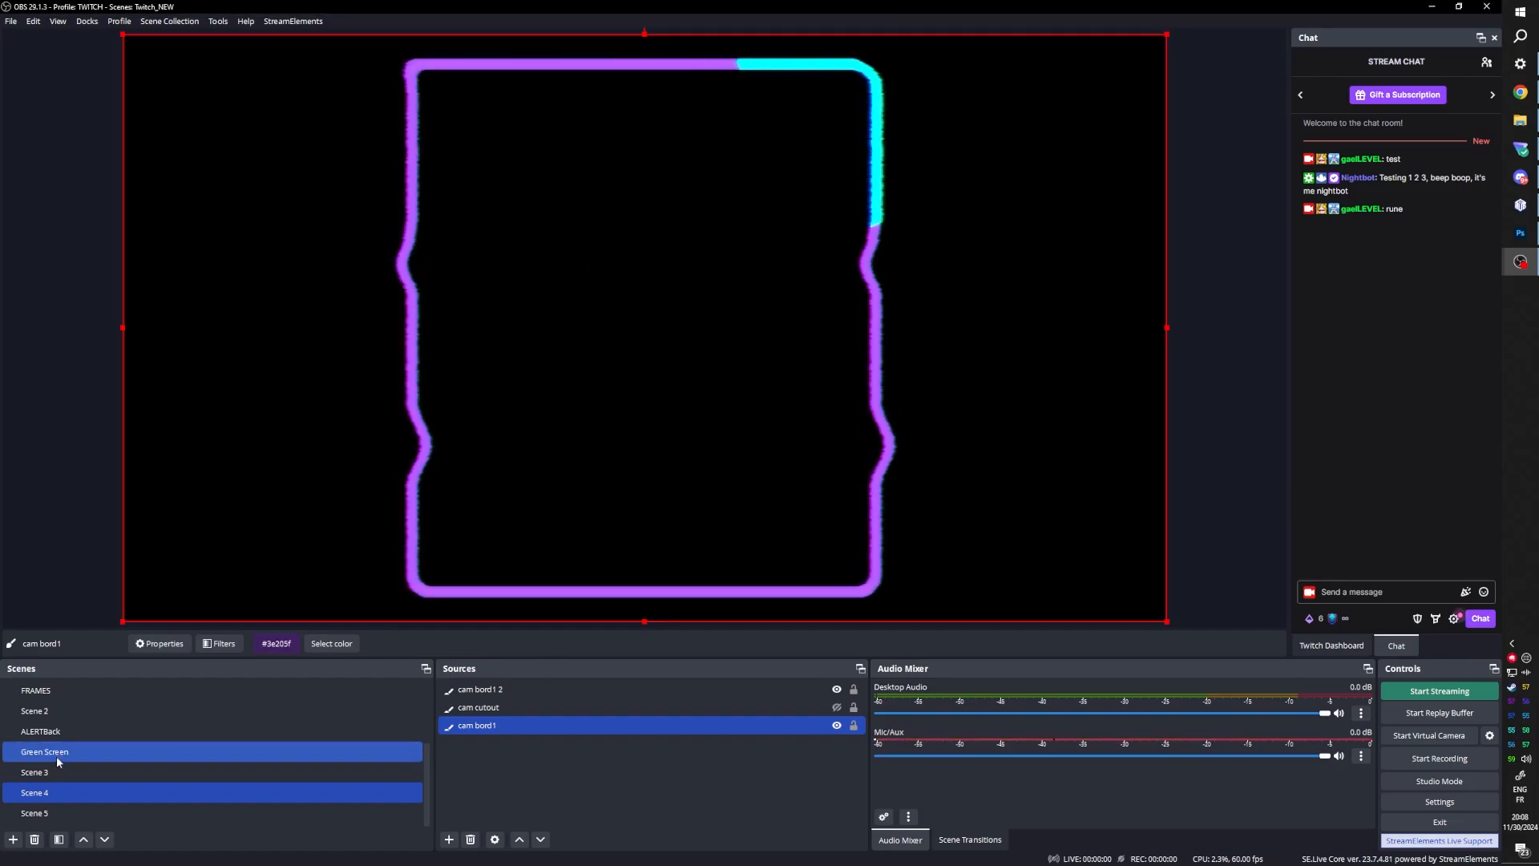
Step: Shrink the cammmm group further in Scene 5 and reposition it near the left edge of the gameplay
click(63, 811)
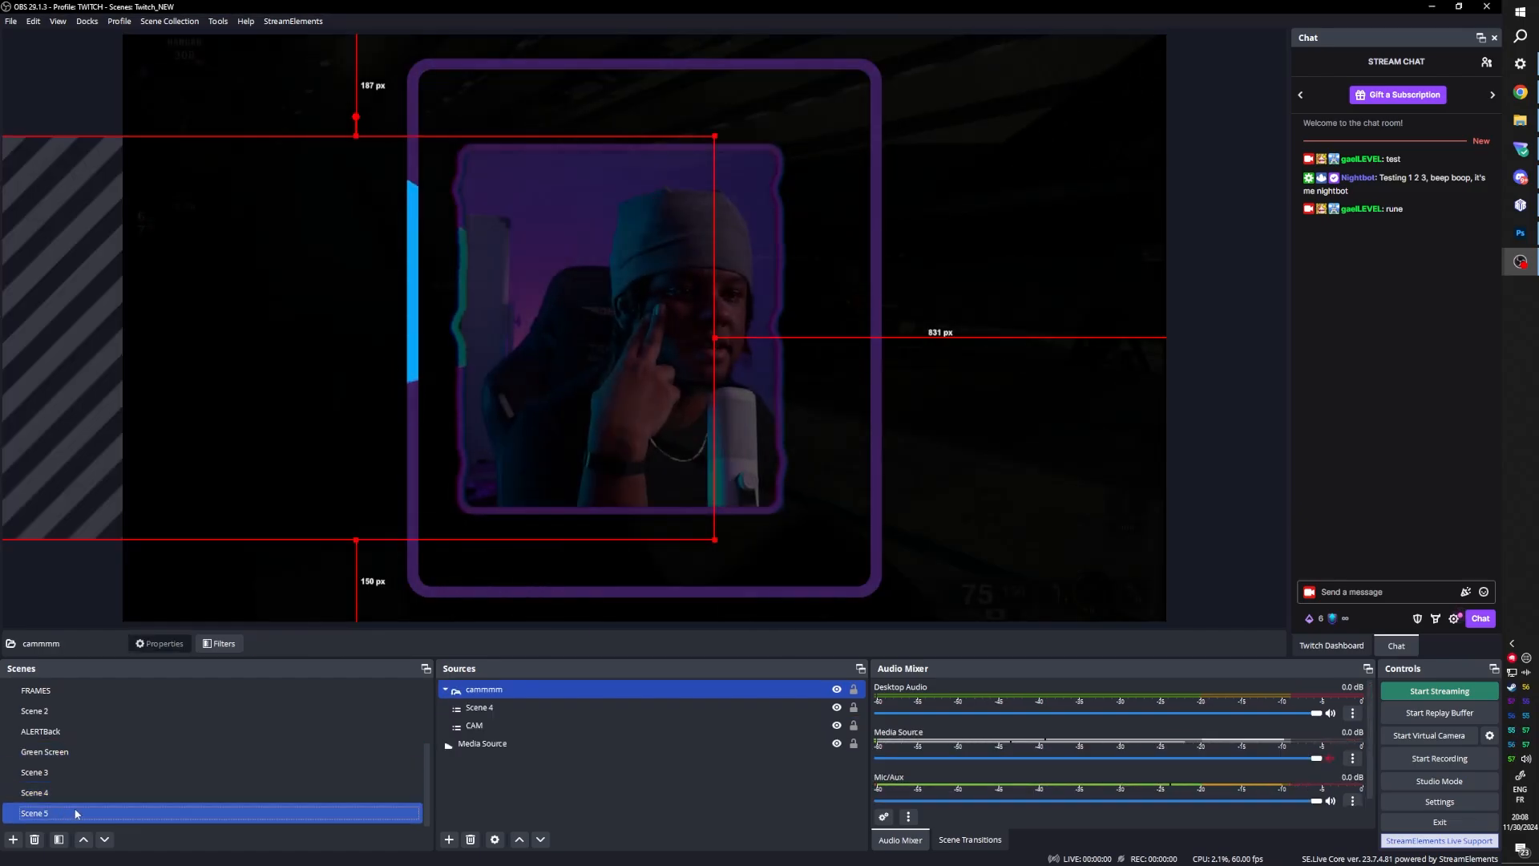
click(583, 742)
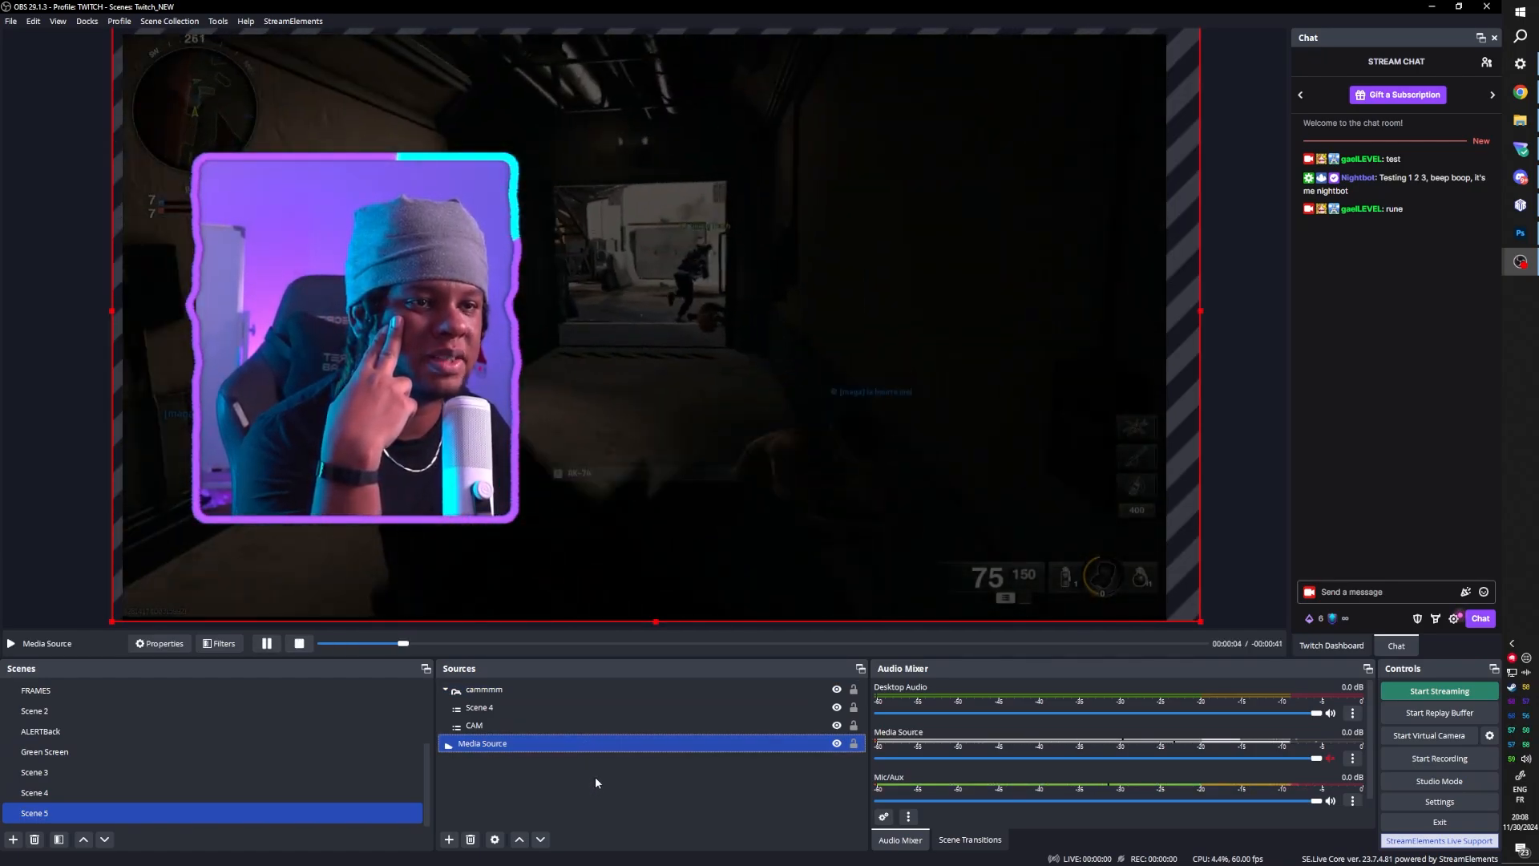
click(574, 691)
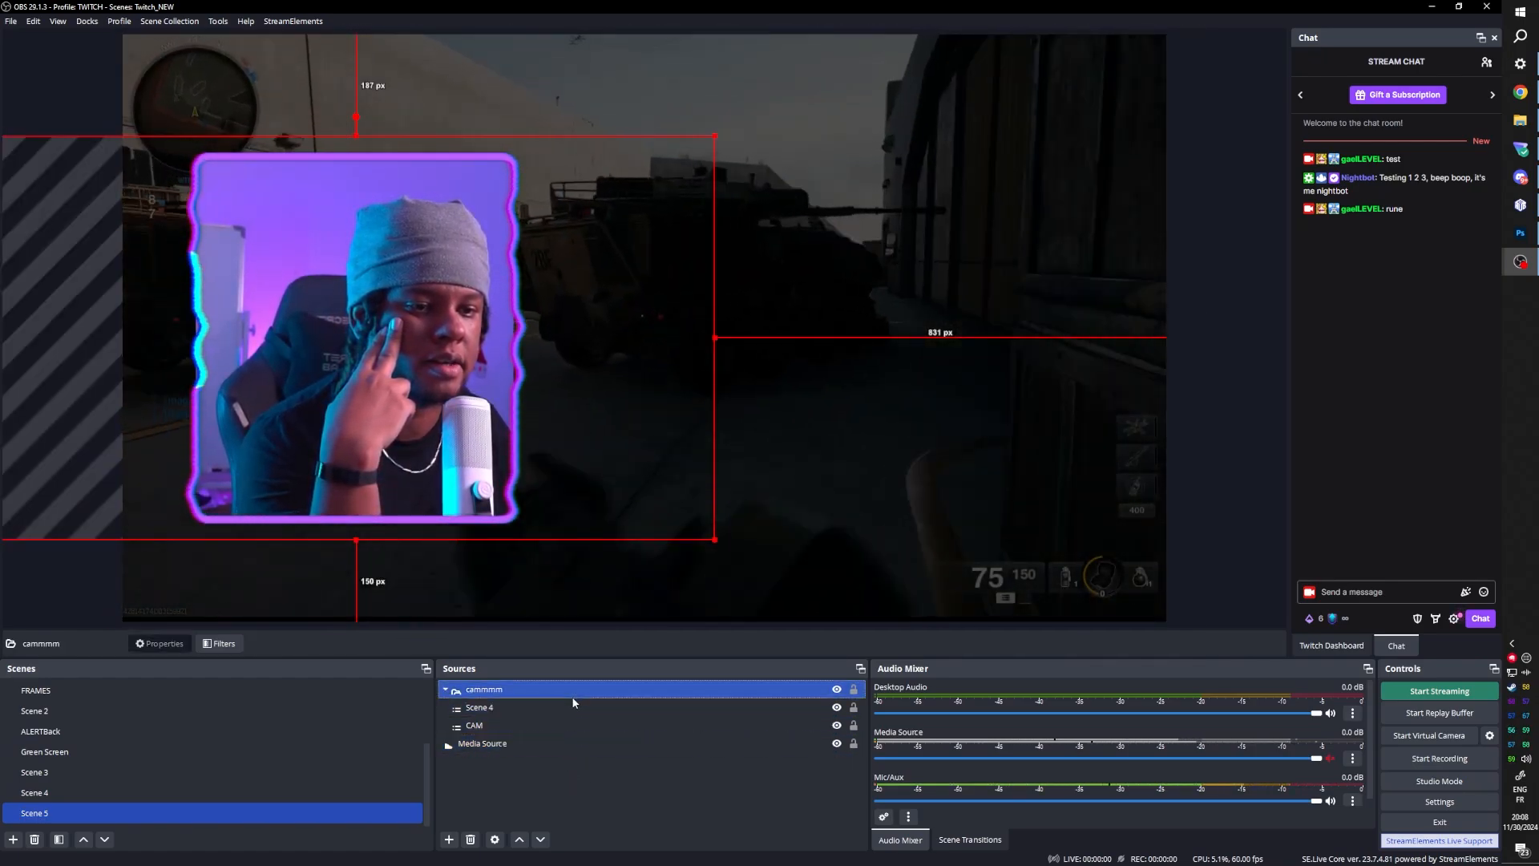
drag(716, 542, 531, 441)
drag(269, 361, 294, 417)
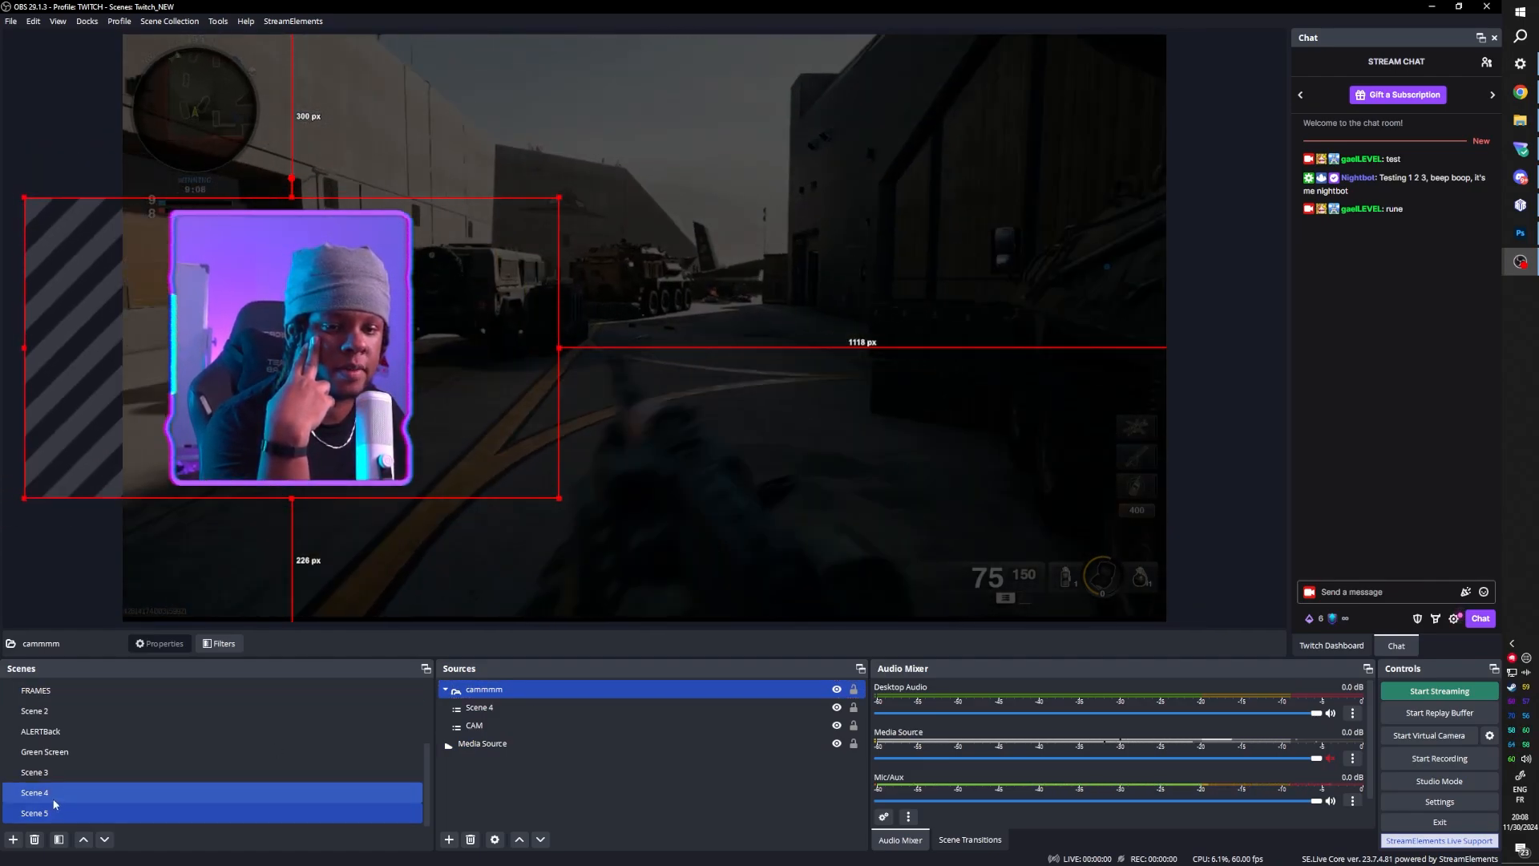
Step: Disable the User-defined shader 2 filter on Scene 4 and return to Scene 5
right_click(52, 795)
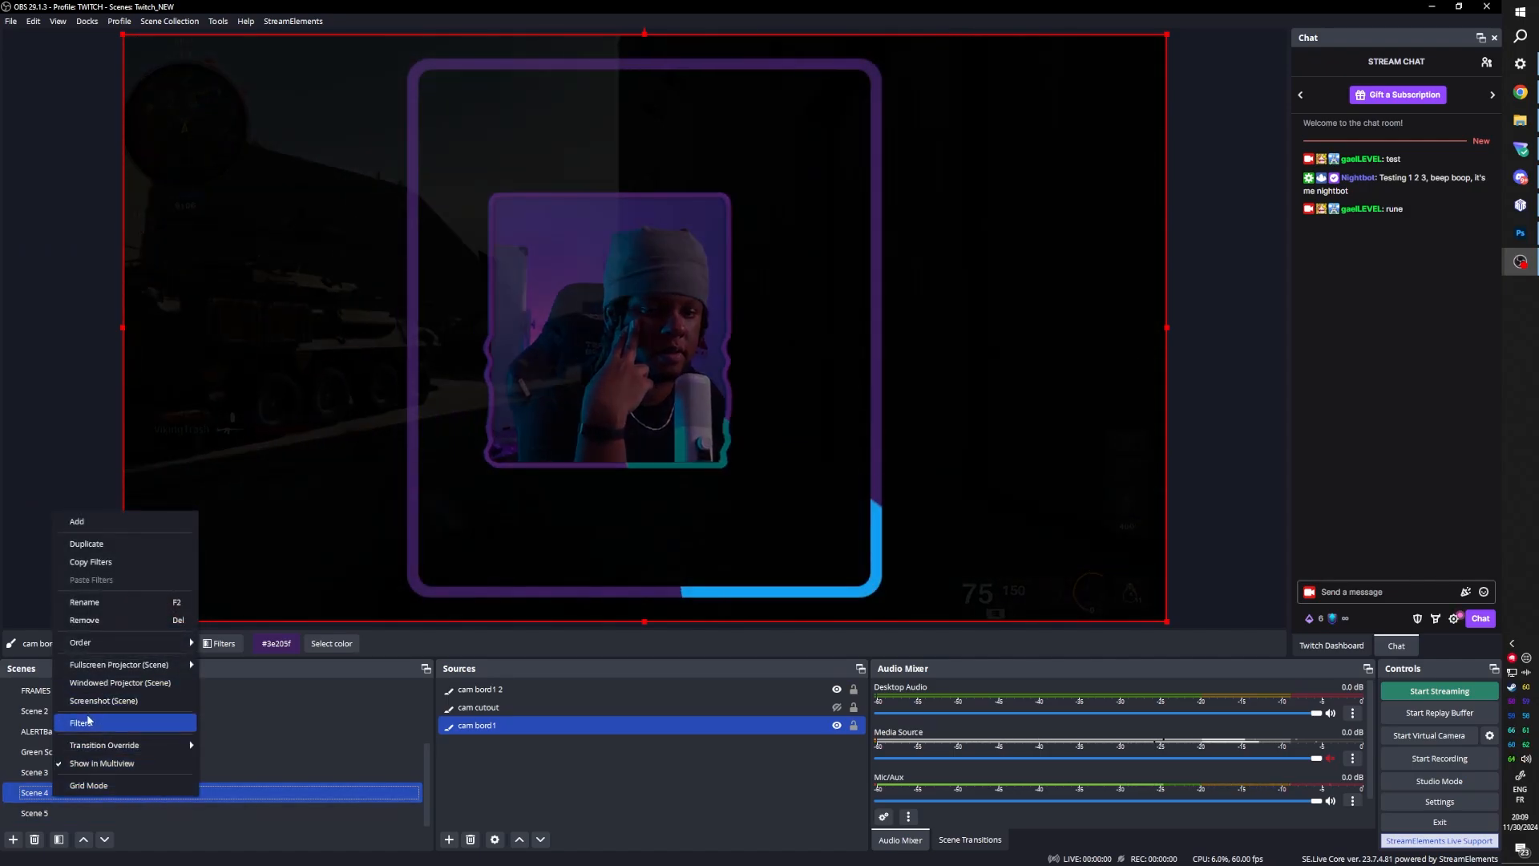
click(80, 722)
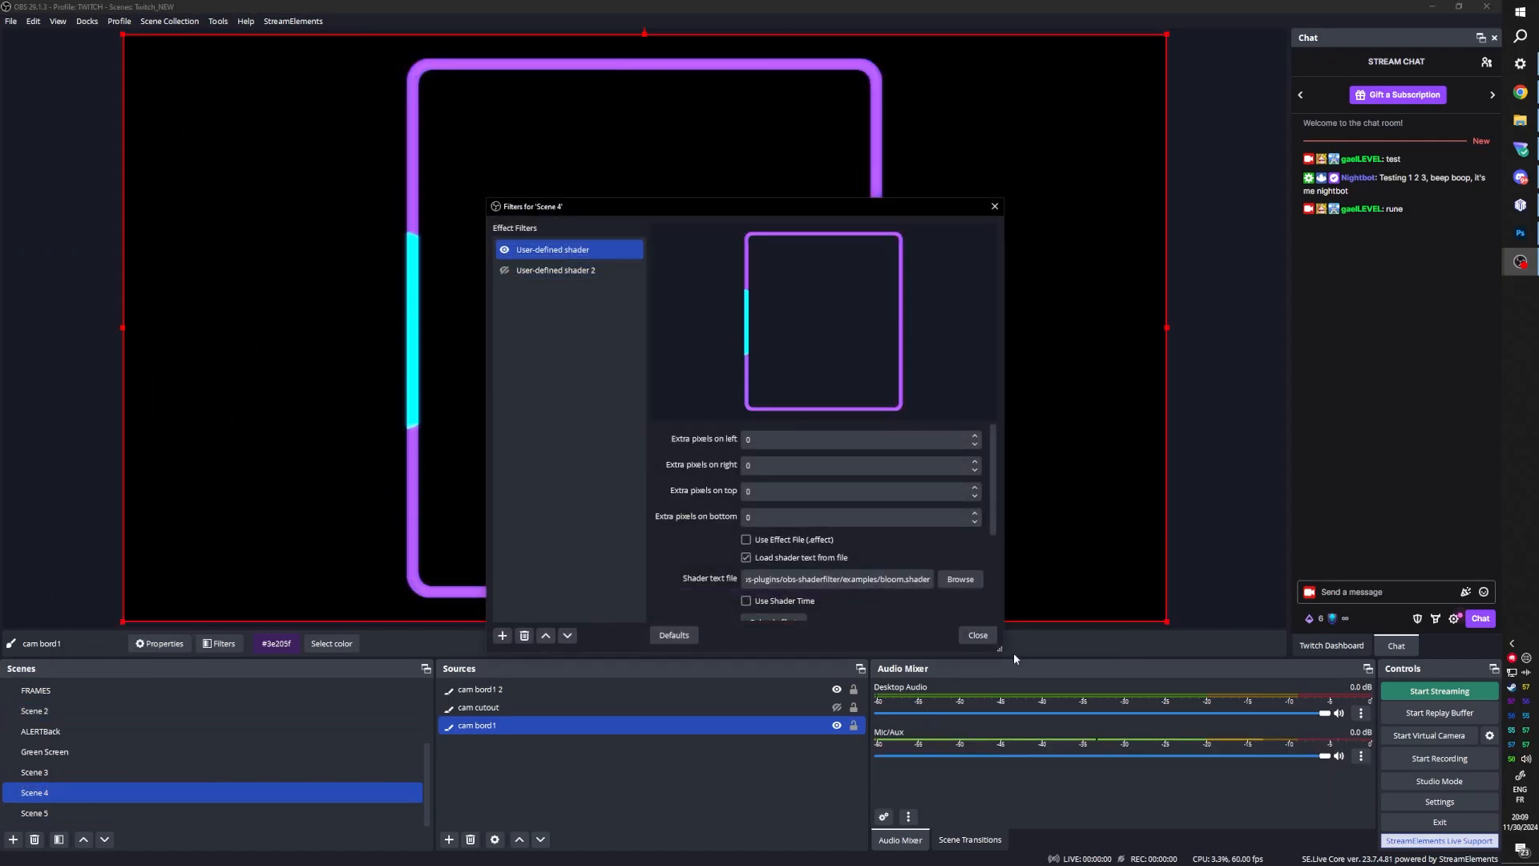
click(977, 635)
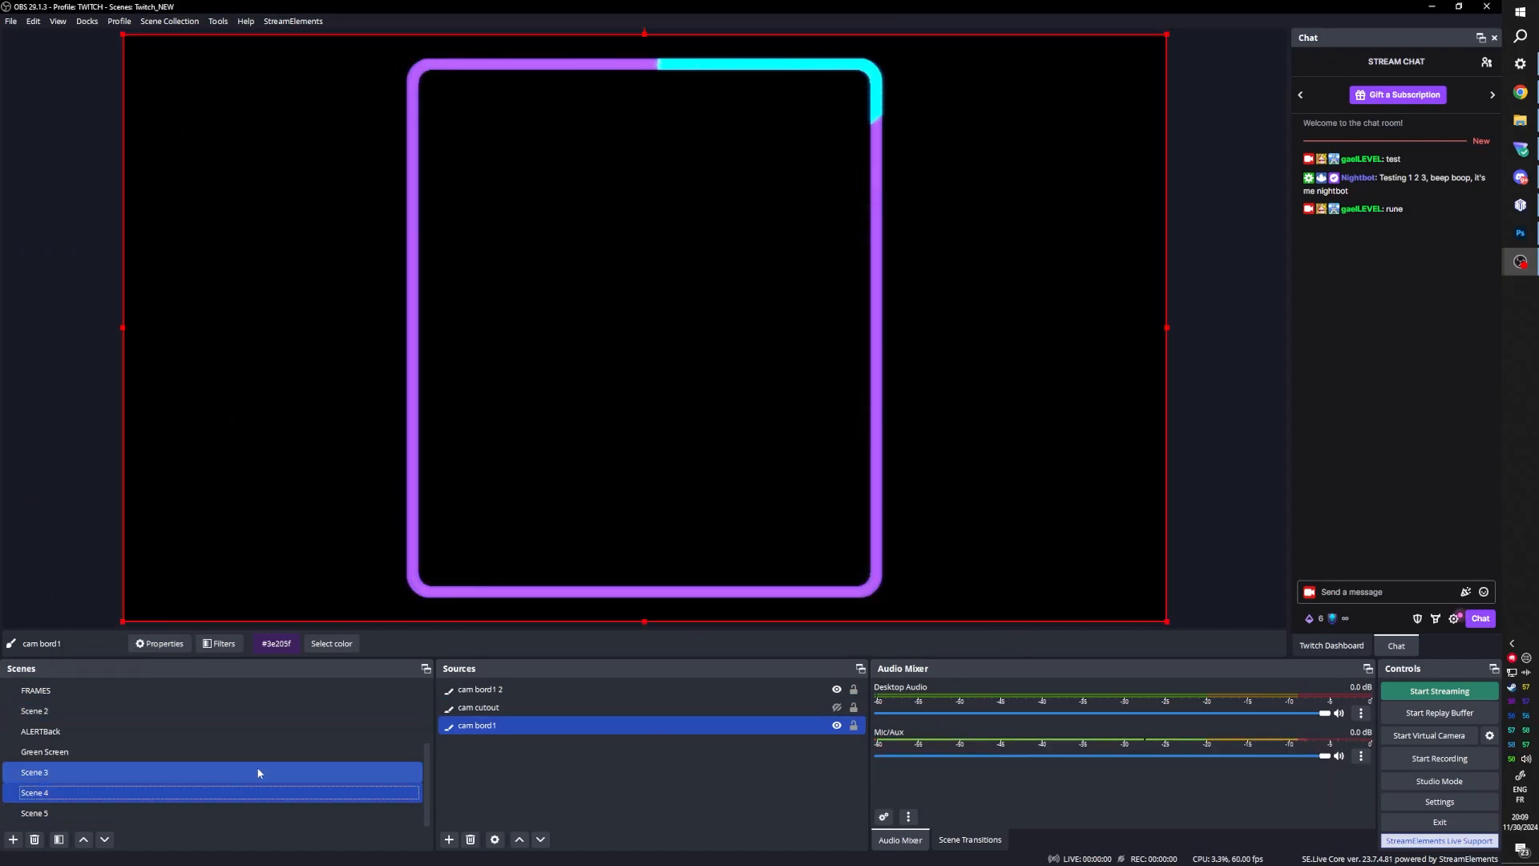
click(44, 811)
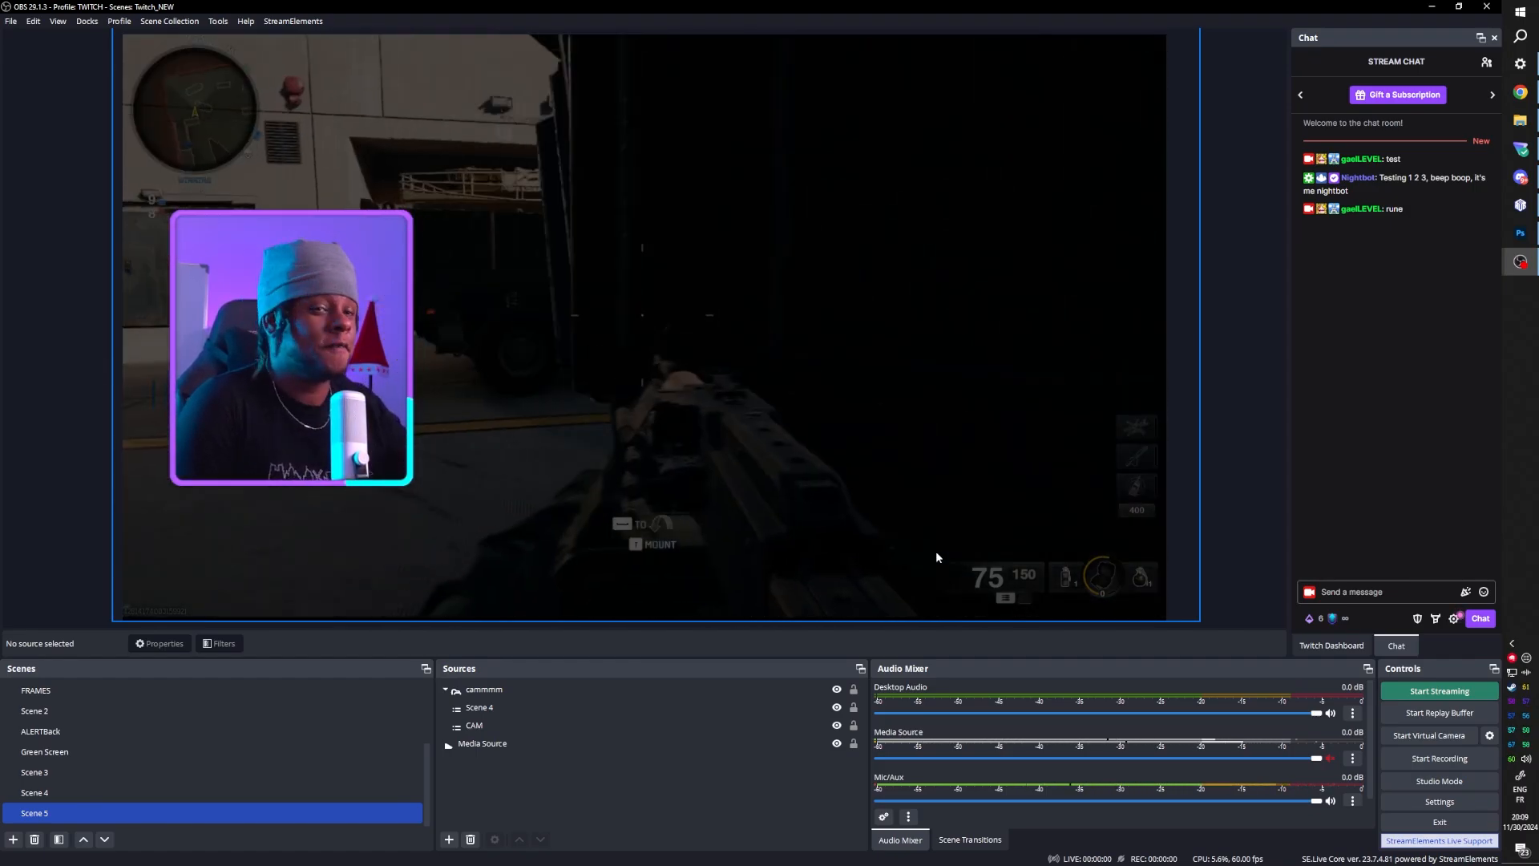
Step: Review the border sources in Scene 4 and the combined camera and gameplay layout in Scene 5
click(728, 703)
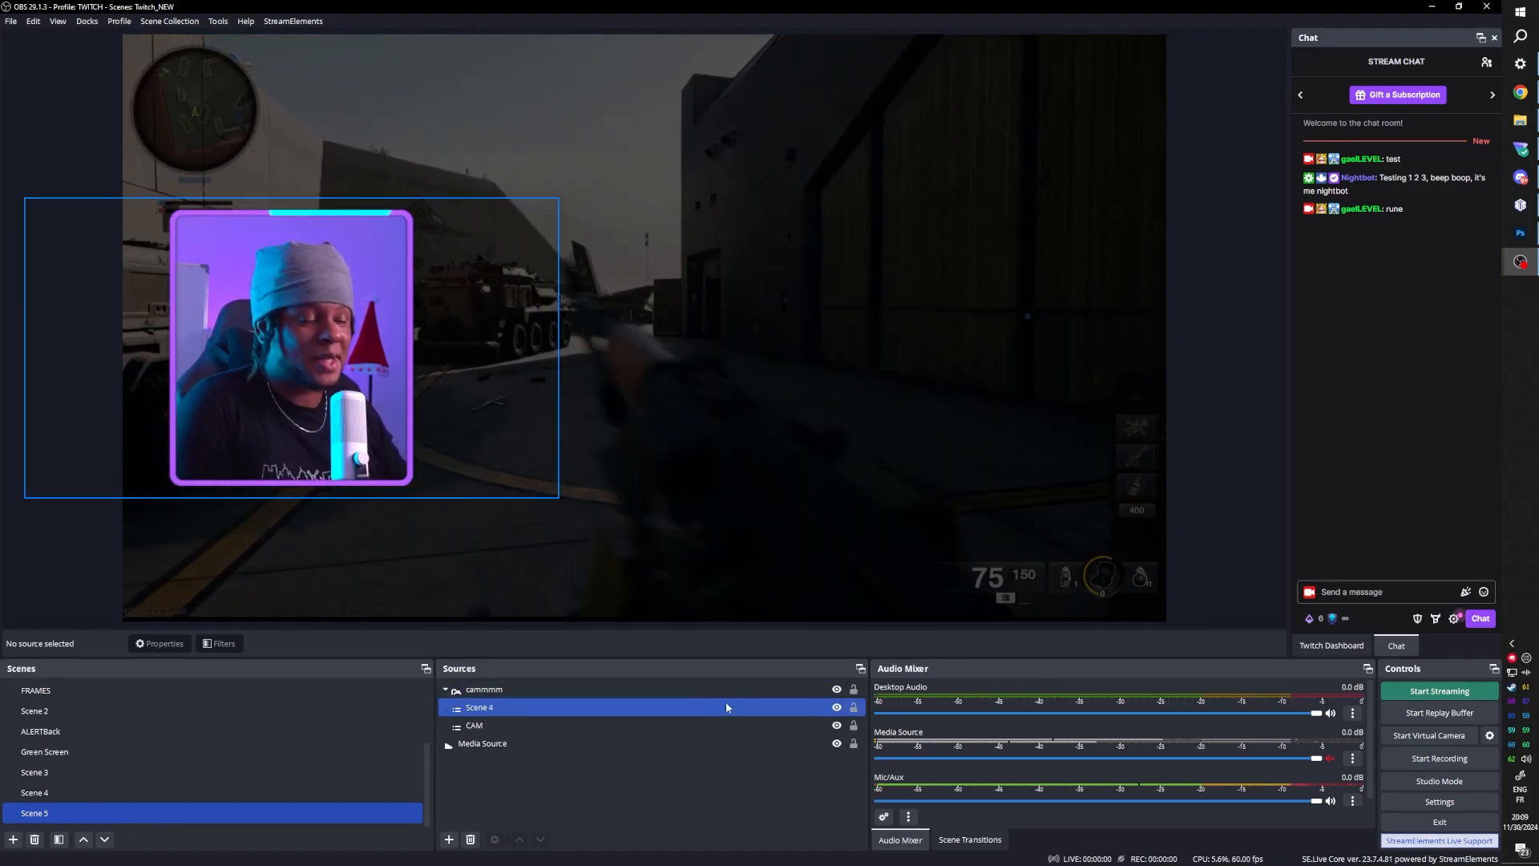
click(734, 745)
click(515, 772)
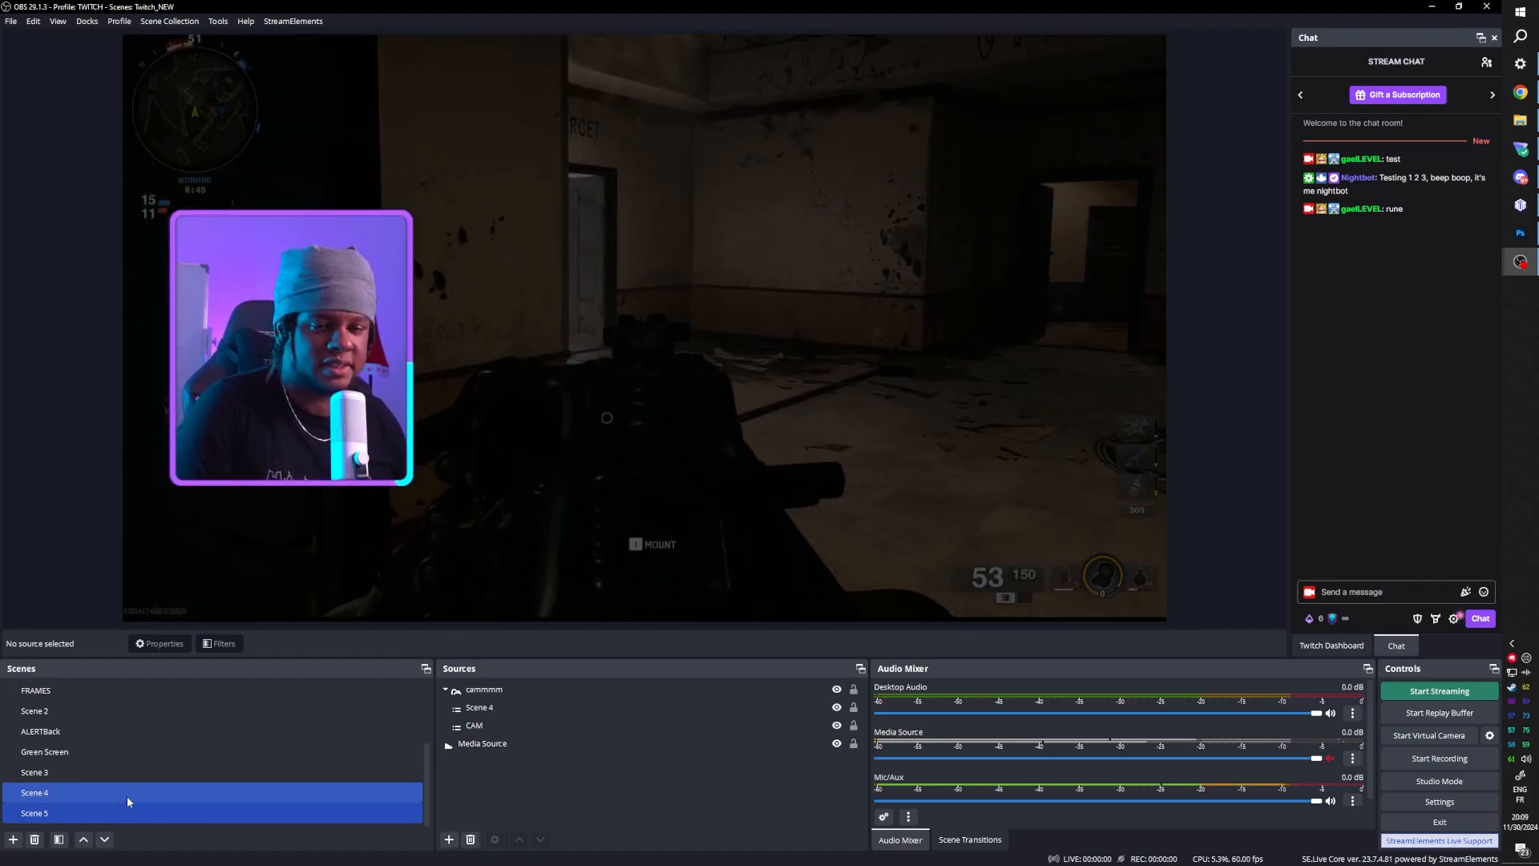
click(106, 800)
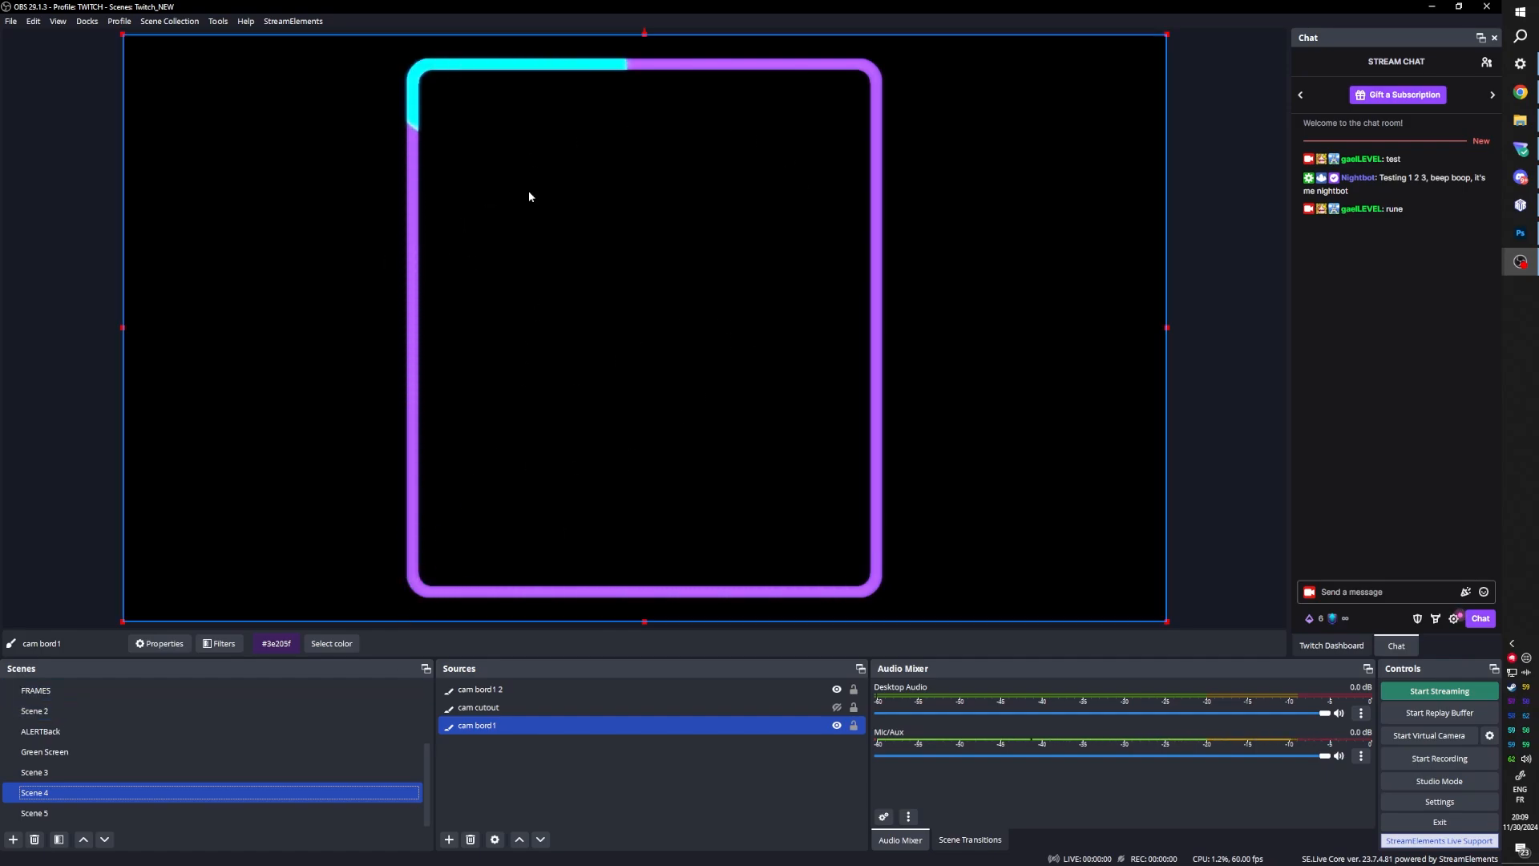
ctrl+click(572, 687)
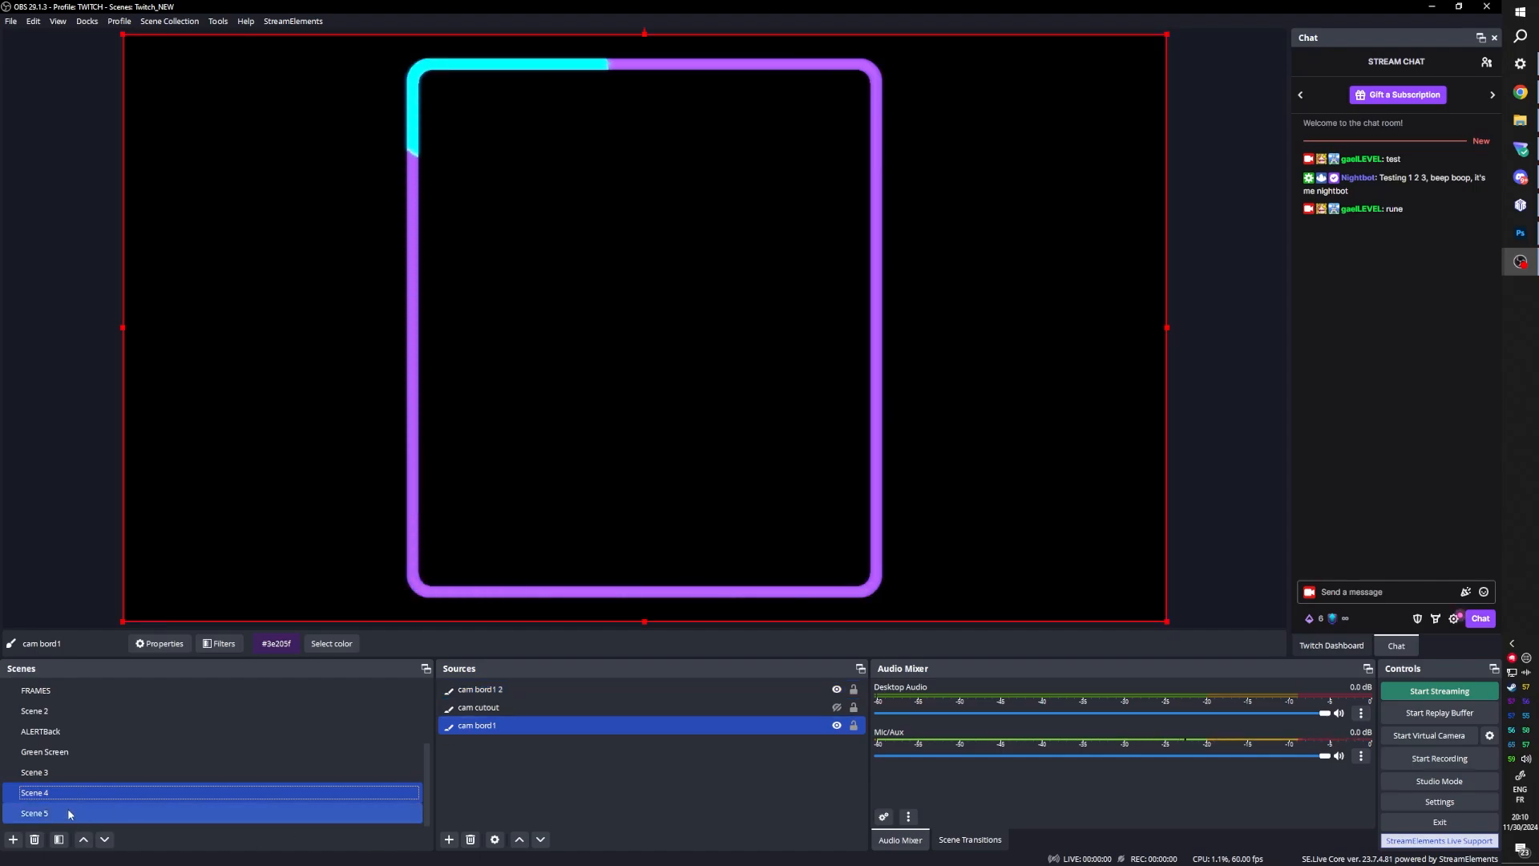
click(69, 813)
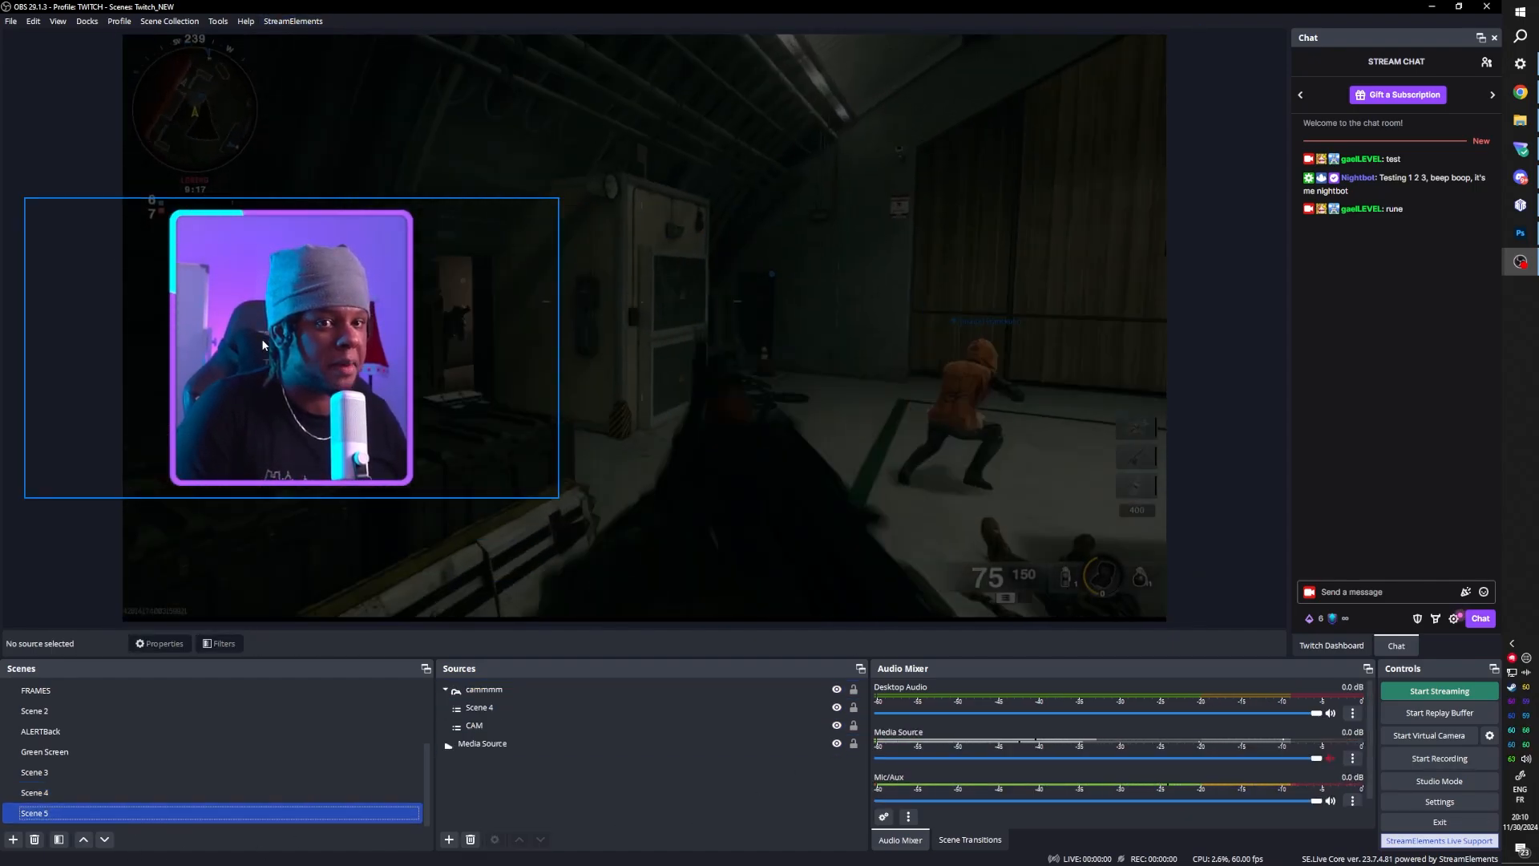
click(483, 689)
click(489, 745)
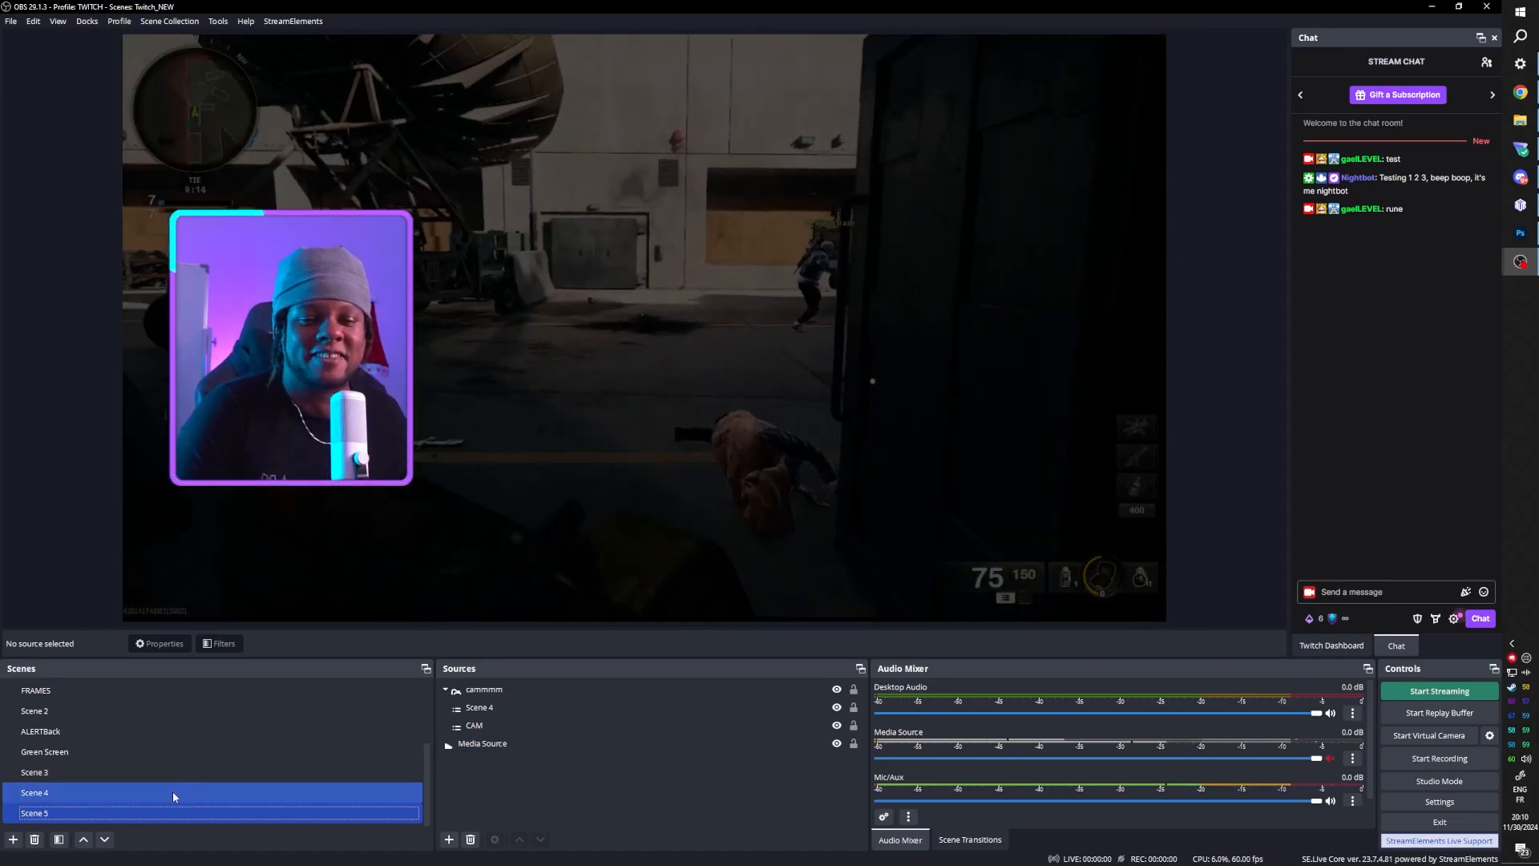
Step: Set Repeat to 6.645 in the Pie group's polar coordinates shader in Scene 3 to multiply its wedges
click(175, 781)
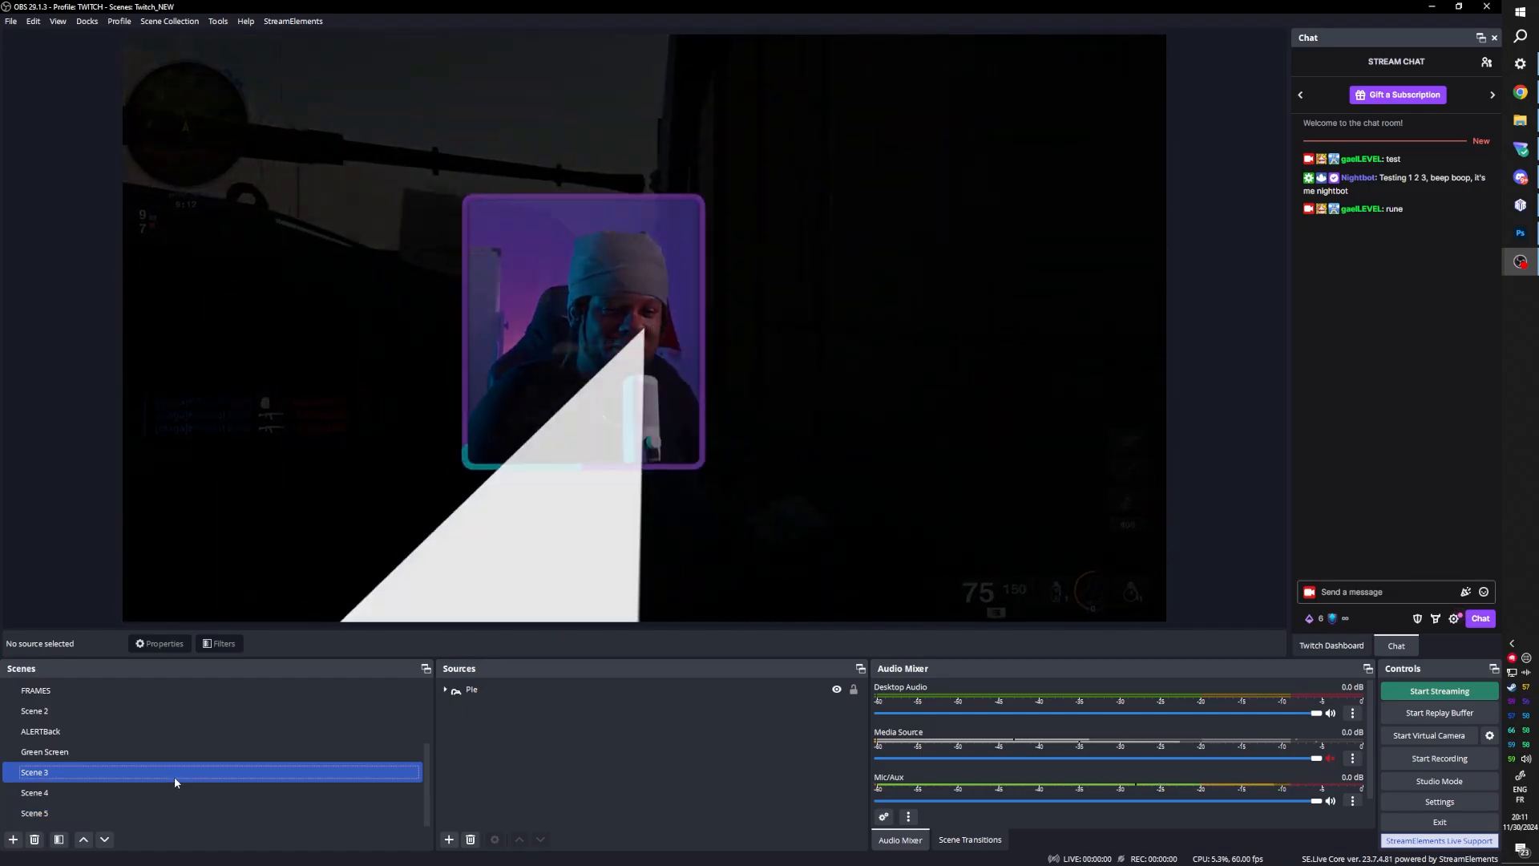
right_click(479, 688)
click(521, 662)
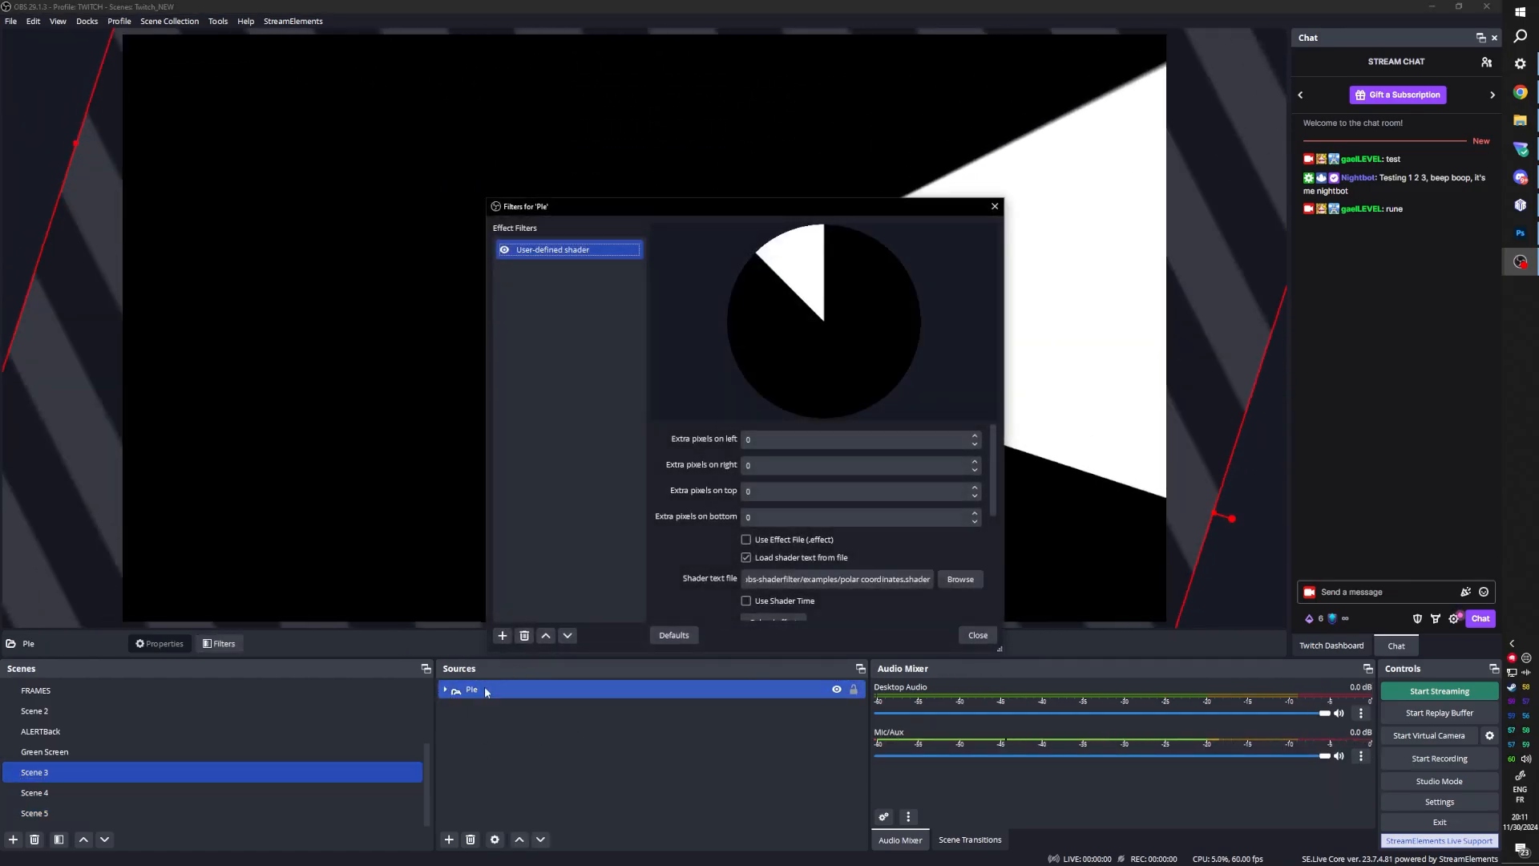
drag(719, 206, 266, 114)
scroll(215, 460, down, 5)
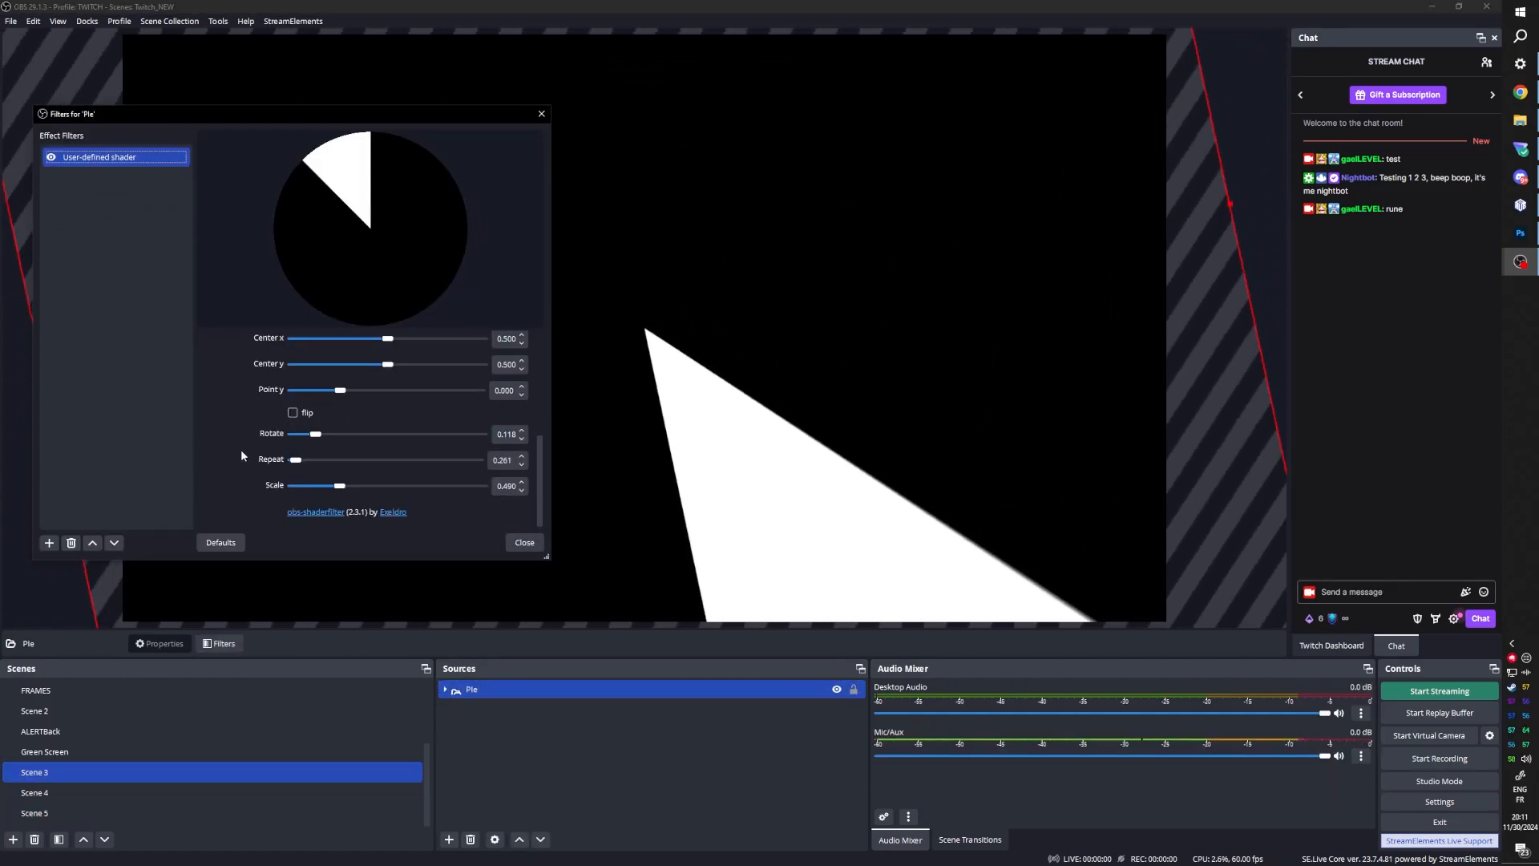
drag(298, 463, 354, 464)
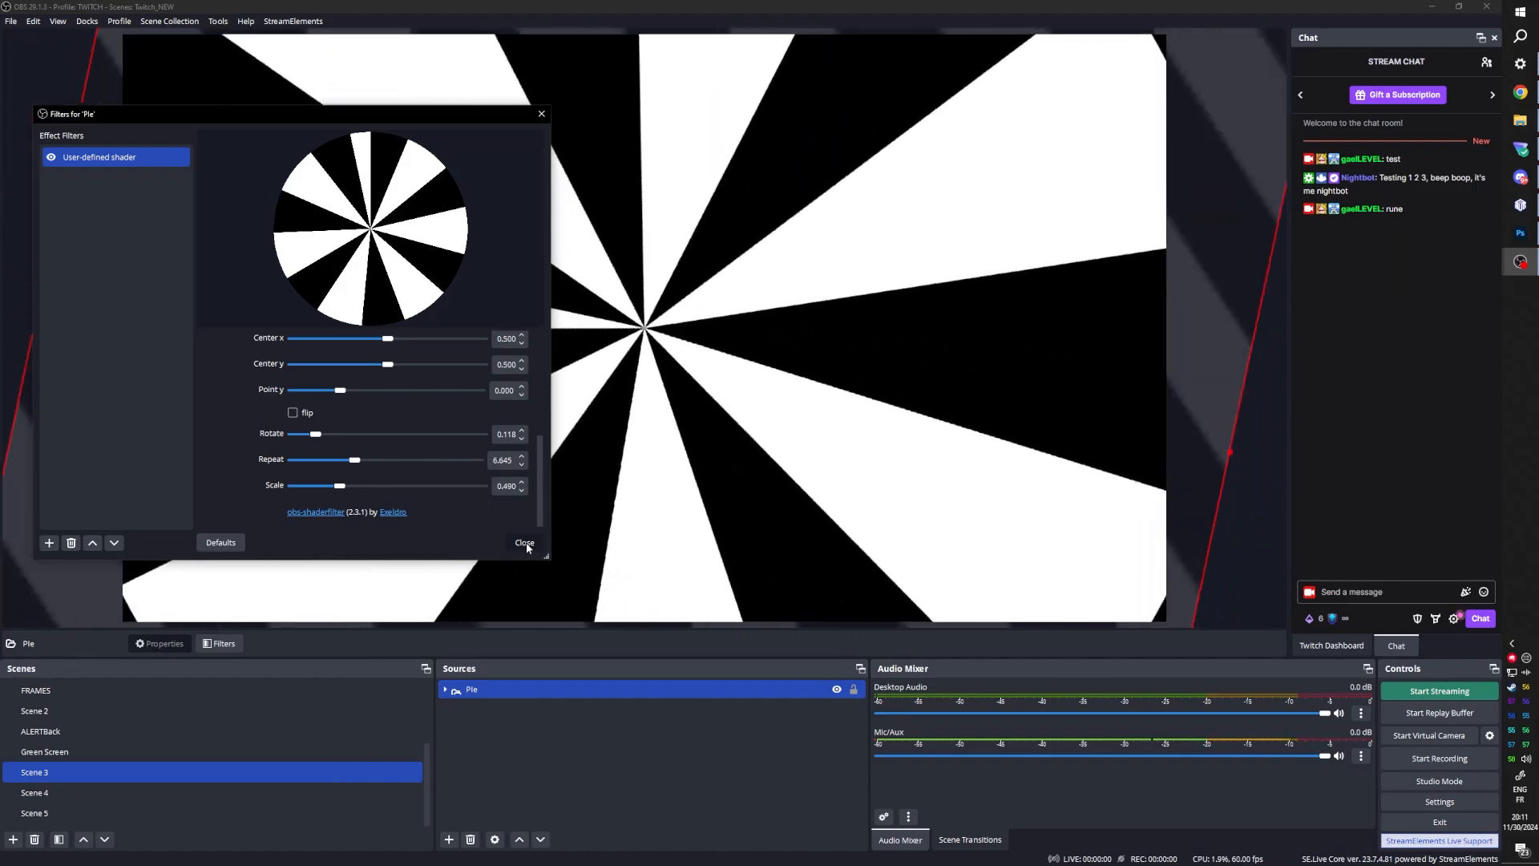
click(525, 543)
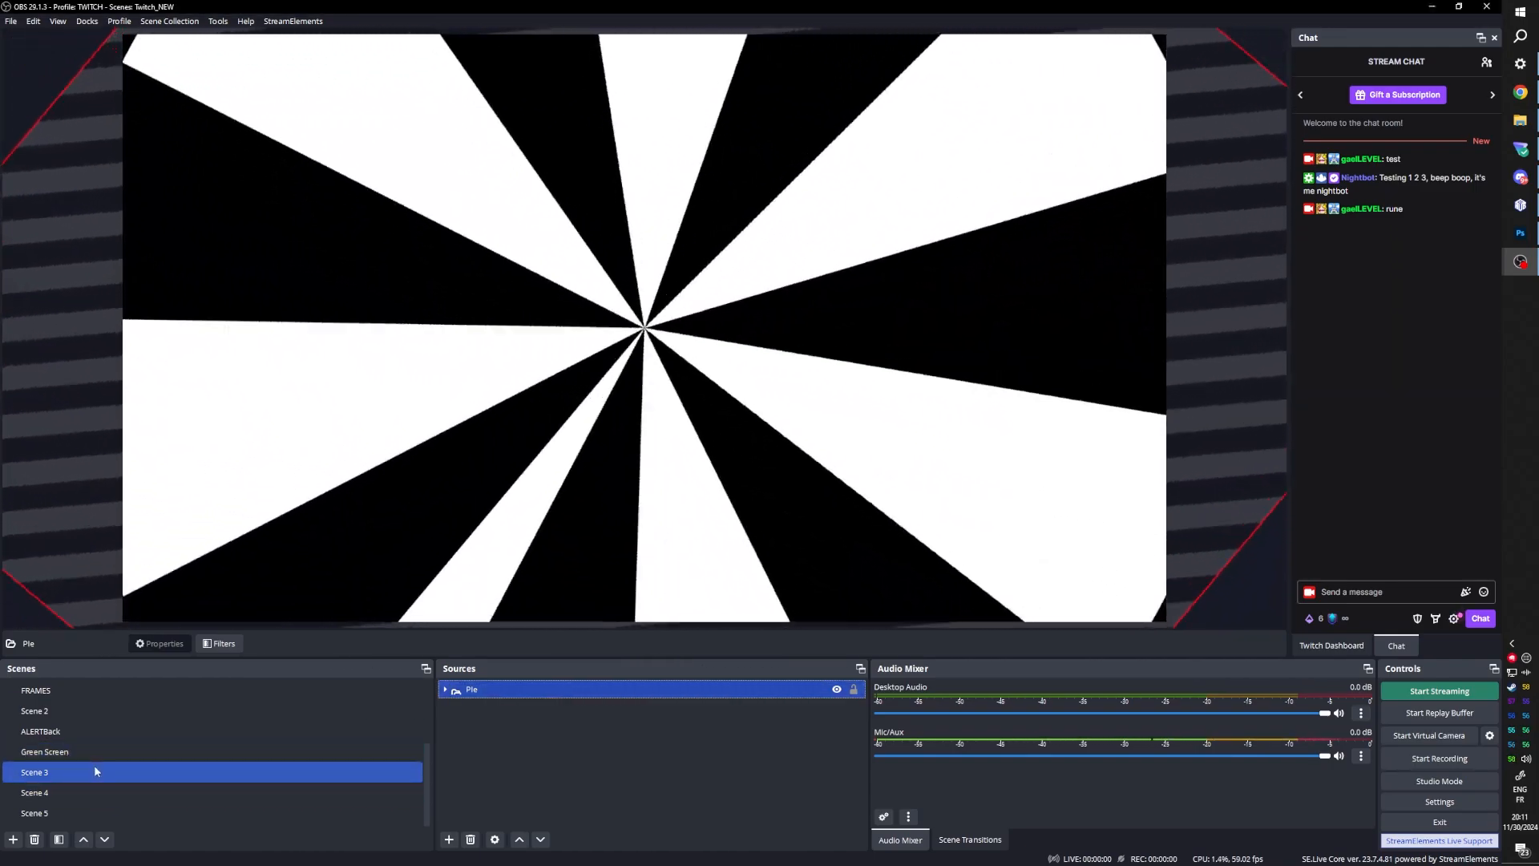
Step: Enlarge the cammmm group in Scene 5 and move it over the middle of the gameplay
click(64, 813)
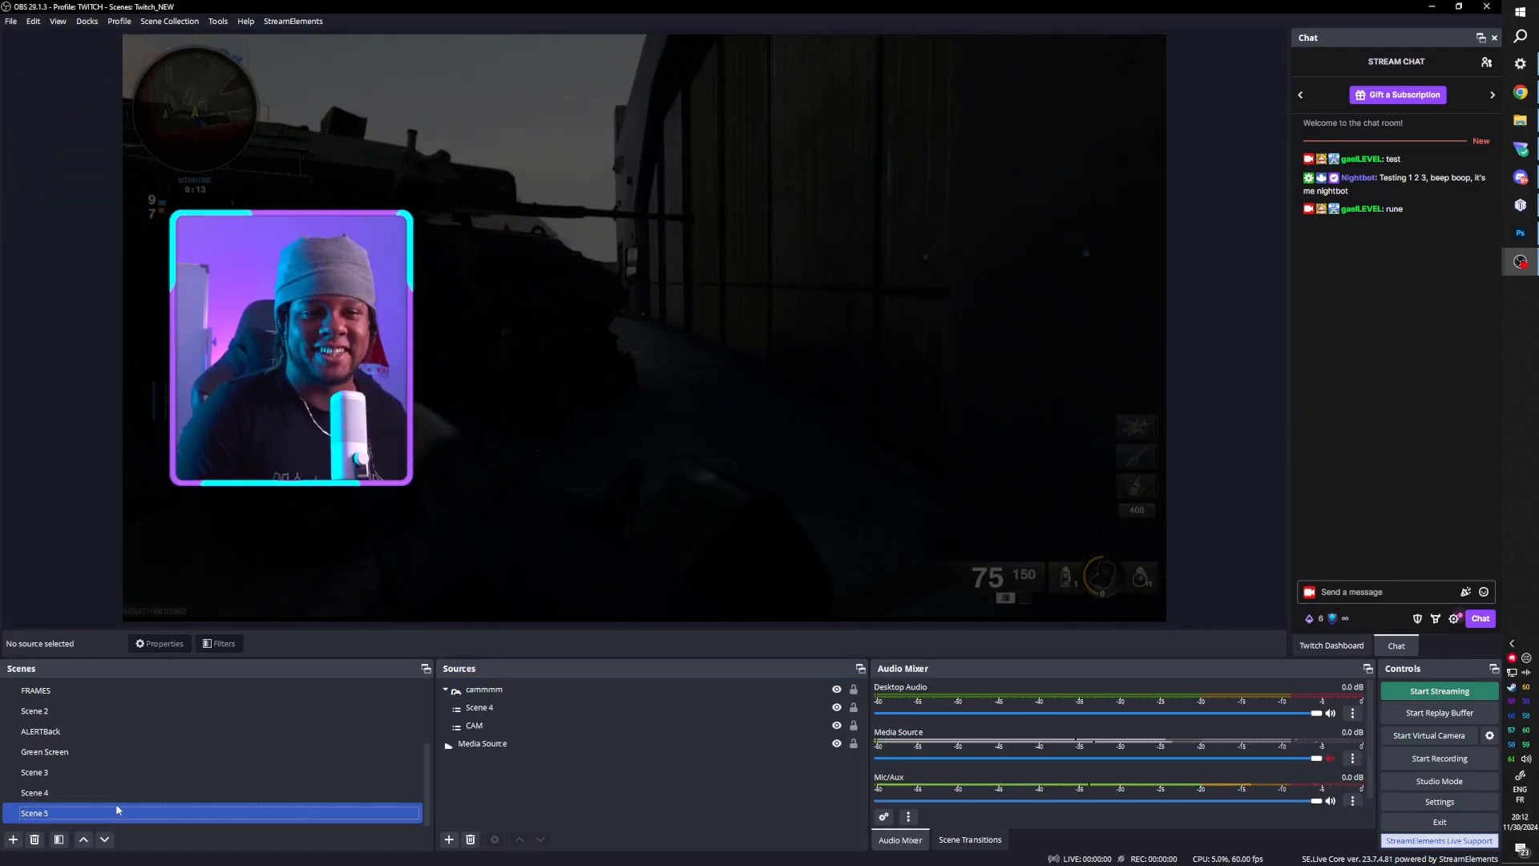
click(455, 688)
drag(561, 194, 872, 20)
drag(521, 238, 723, 302)
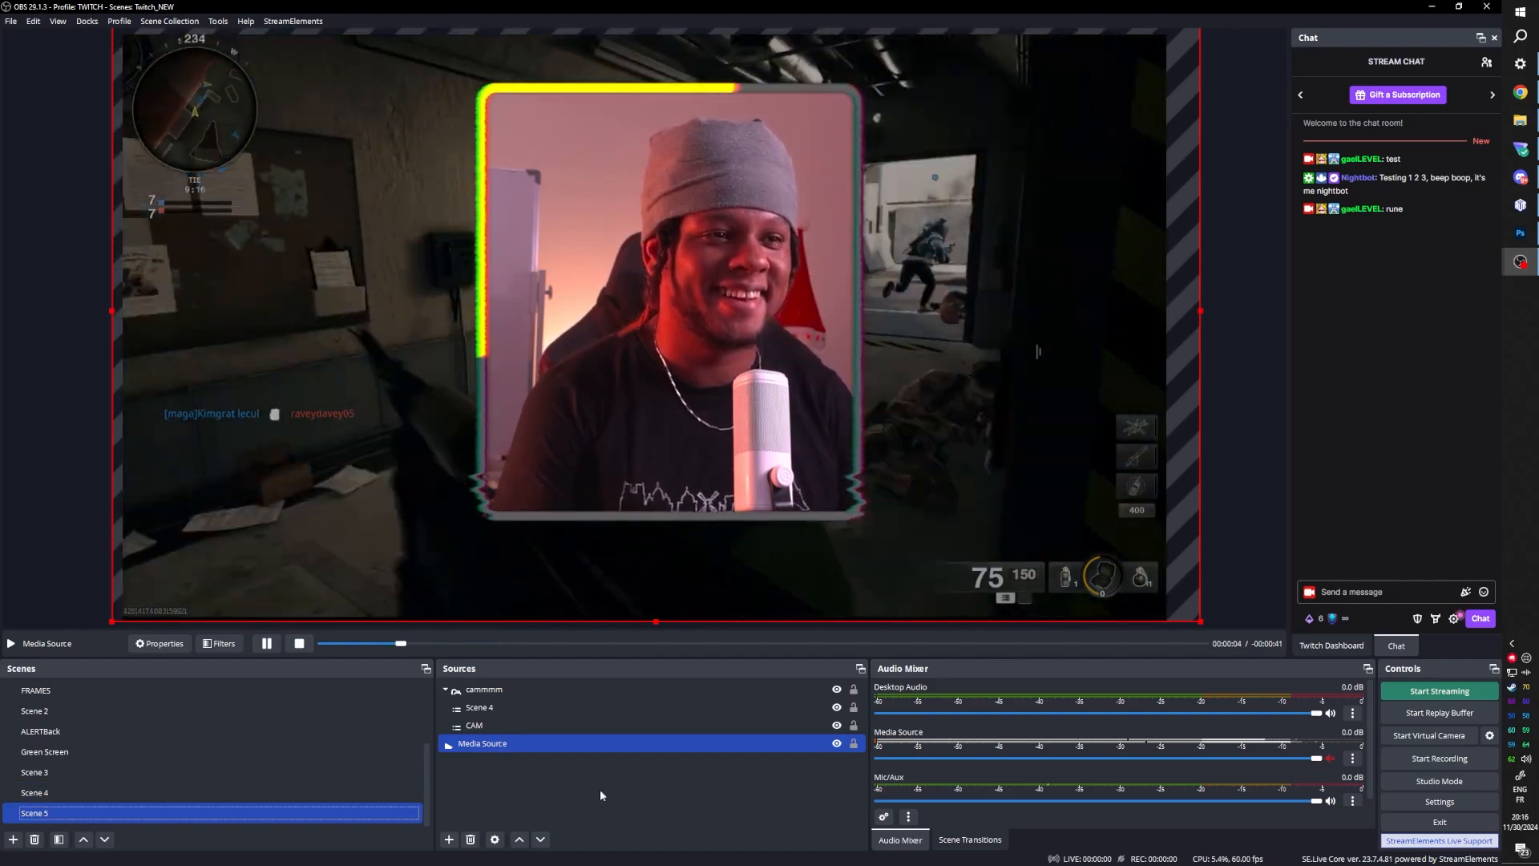
click(600, 789)
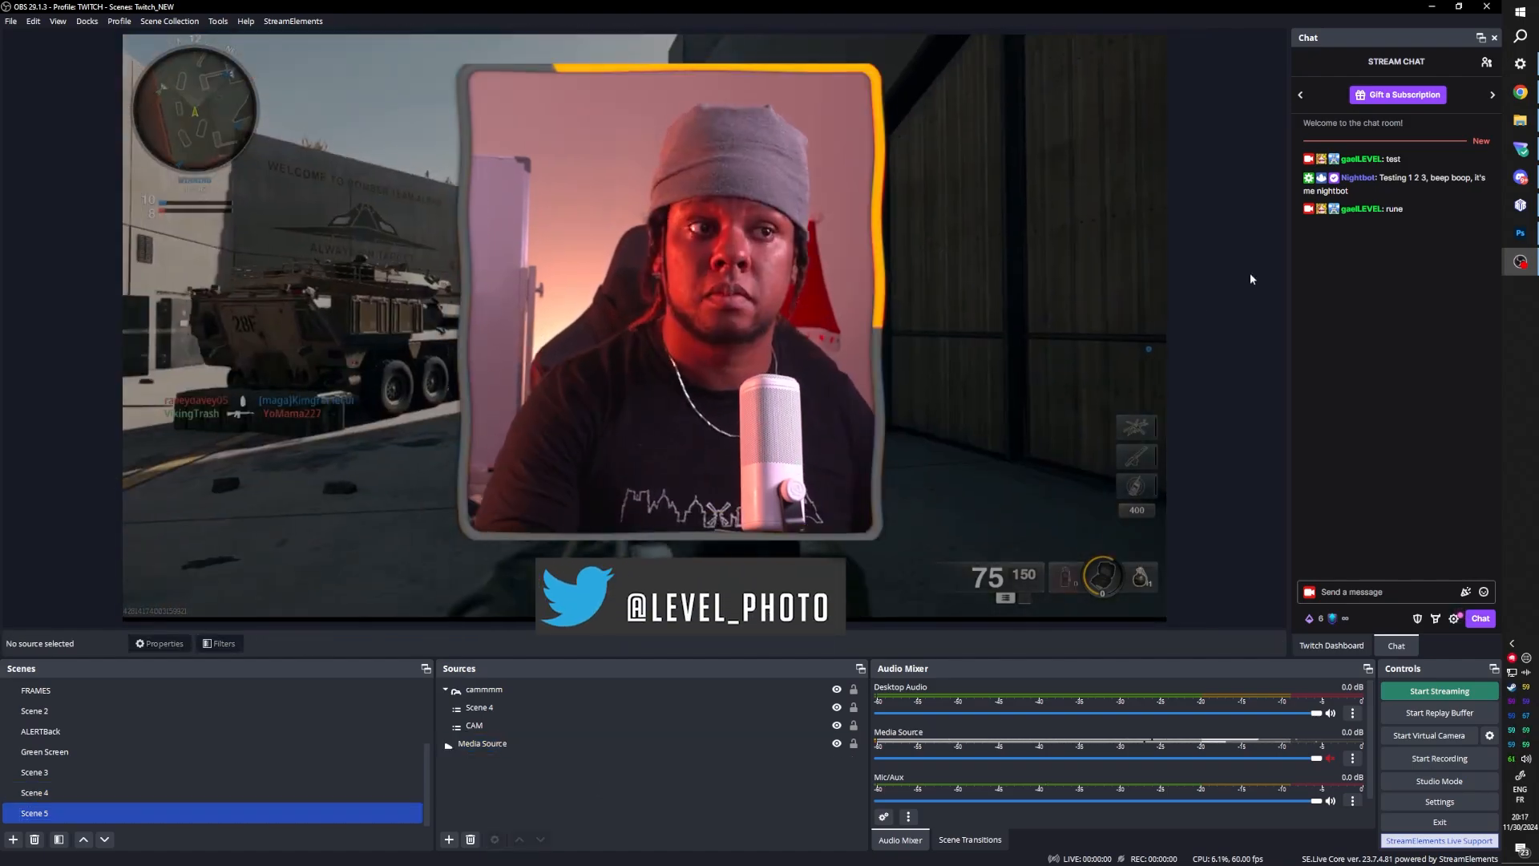